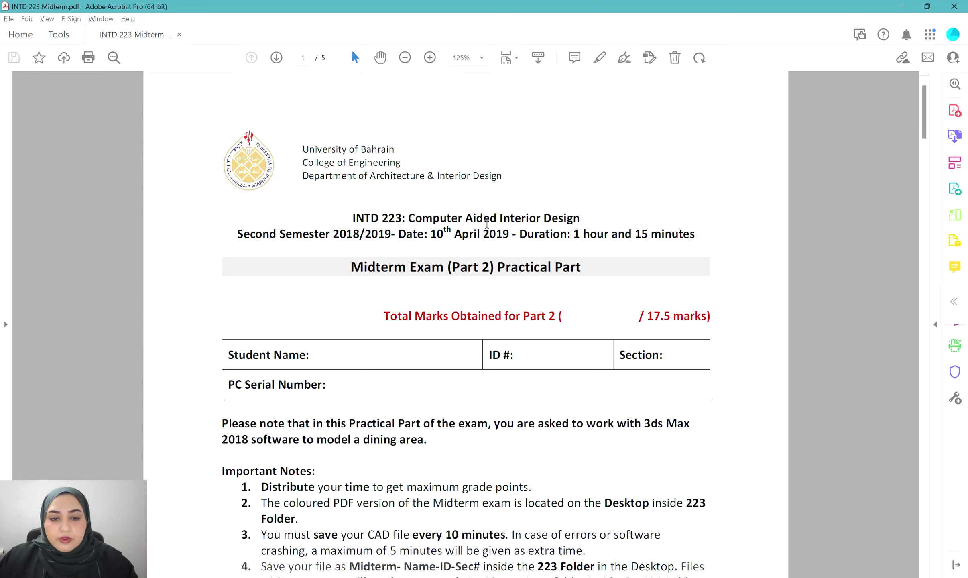
# Step: Highlight the 2018/2019 academic year in the header and scroll down to the steps table on page 4
pyautogui.moveTo(336, 236); pyautogui.dragTo(389, 234)
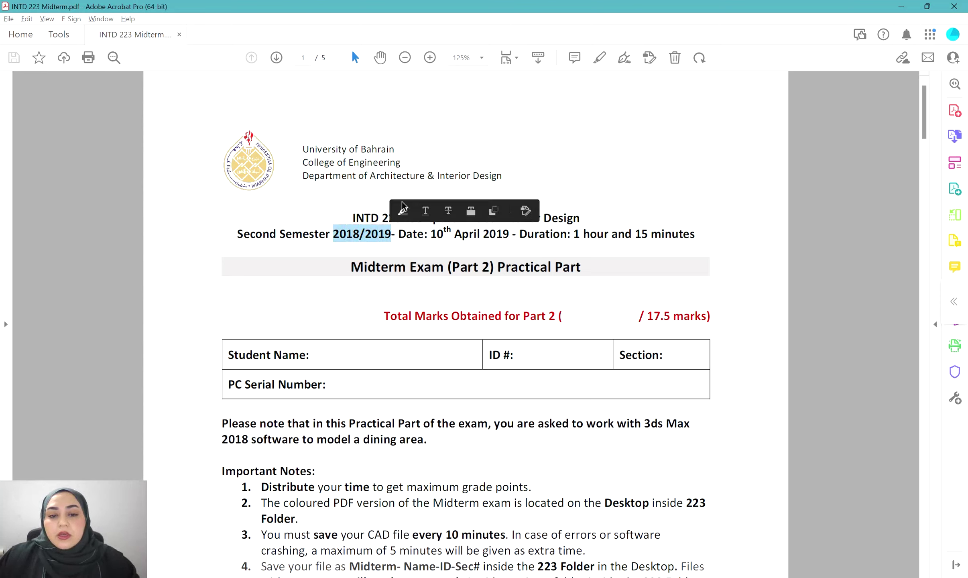
pyautogui.scroll(-3, 512, 300)
pyautogui.scroll(-3, 412, 264)
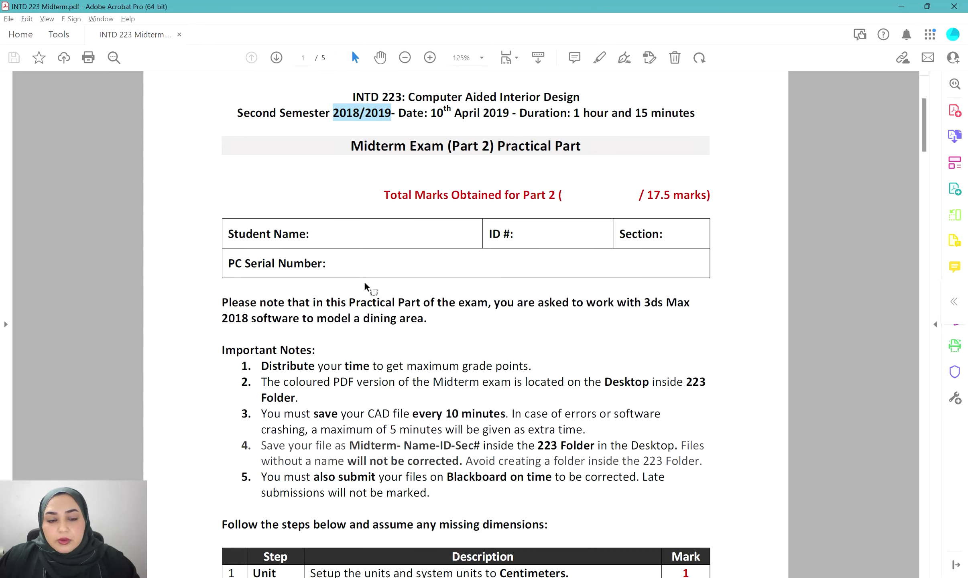
pyautogui.scroll(-10, 365, 284)
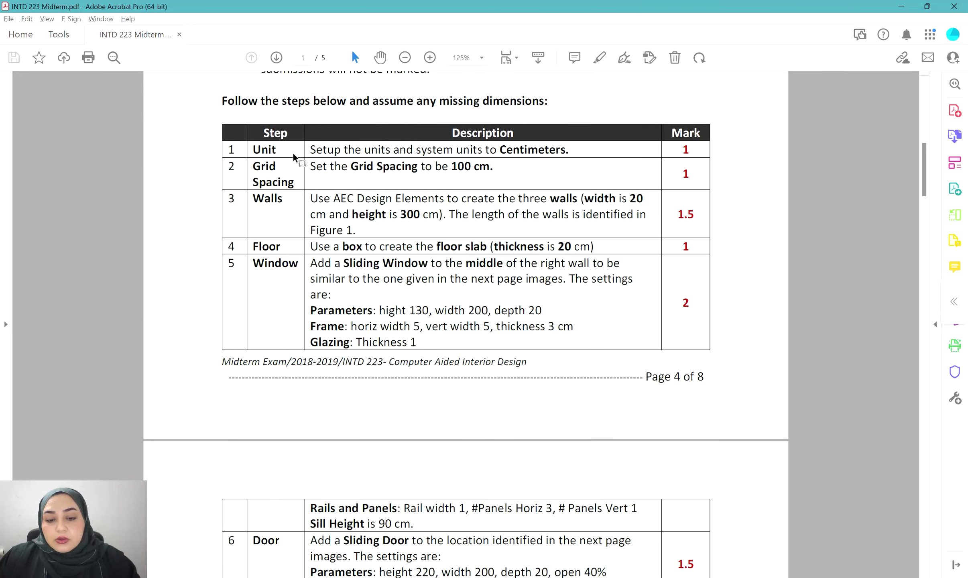
# Step: Open Units Setup in 3ds Max and check that the brief requires Centimeters
pyautogui.hotkey('alt', 'Tab')
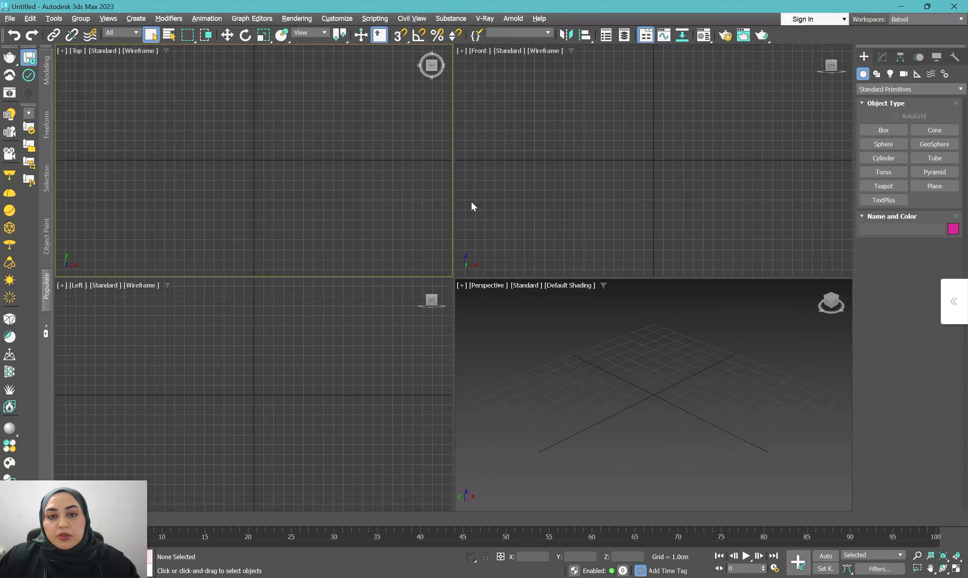
pyautogui.click(346, 18)
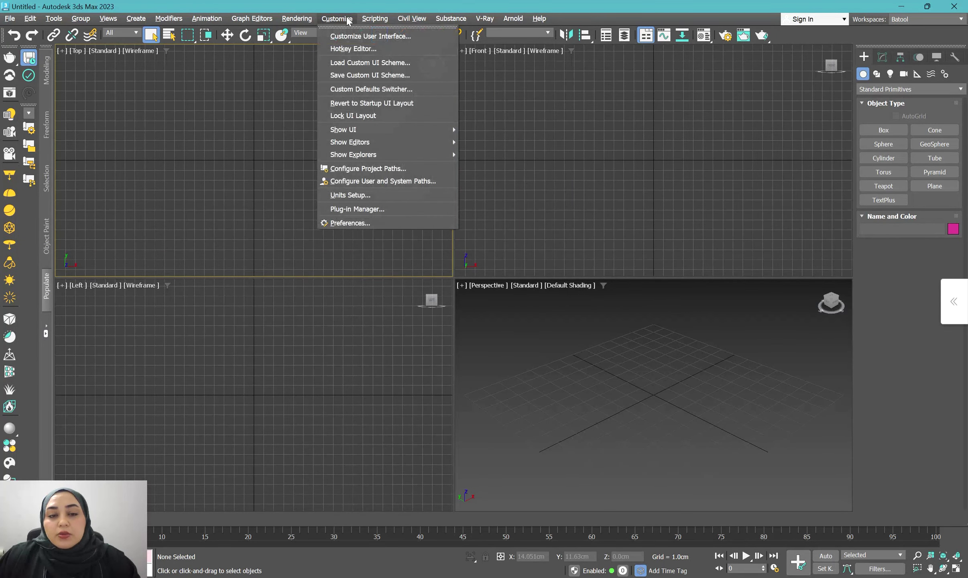
pyautogui.click(350, 194)
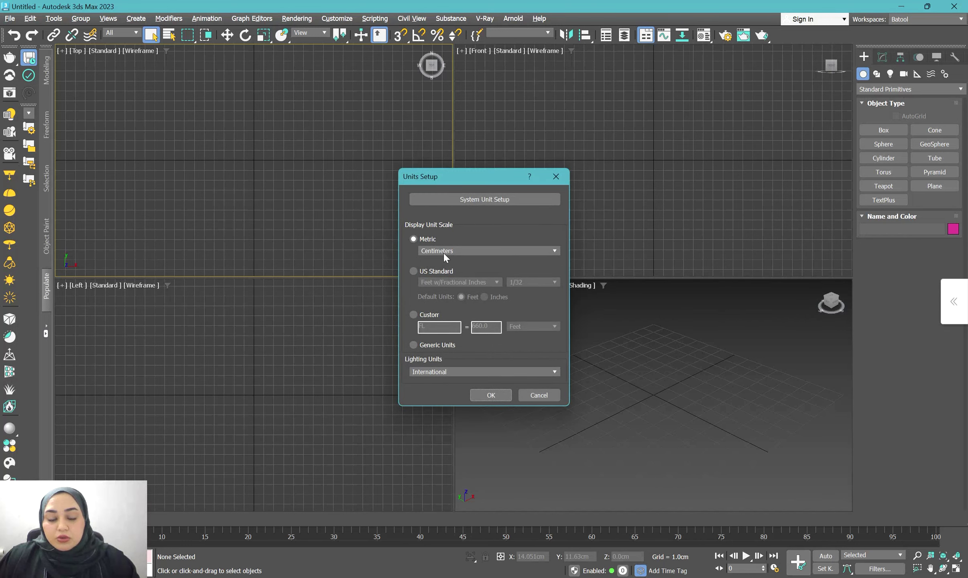
pyautogui.hotkey('alt', 'Tab')
pyautogui.click(321, 297)
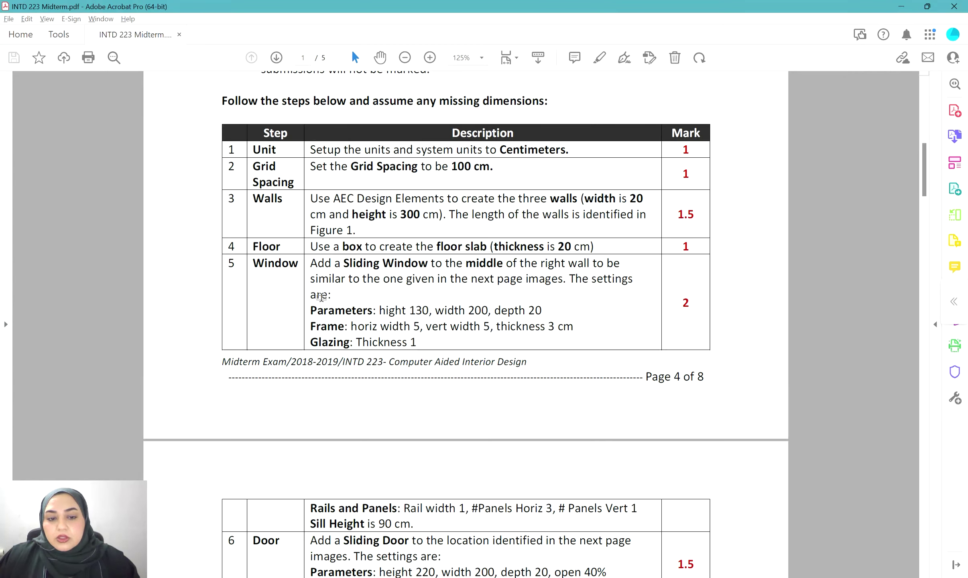
pyautogui.moveTo(505, 149); pyautogui.dragTo(555, 152)
pyautogui.hotkey('alt', 'Tab')
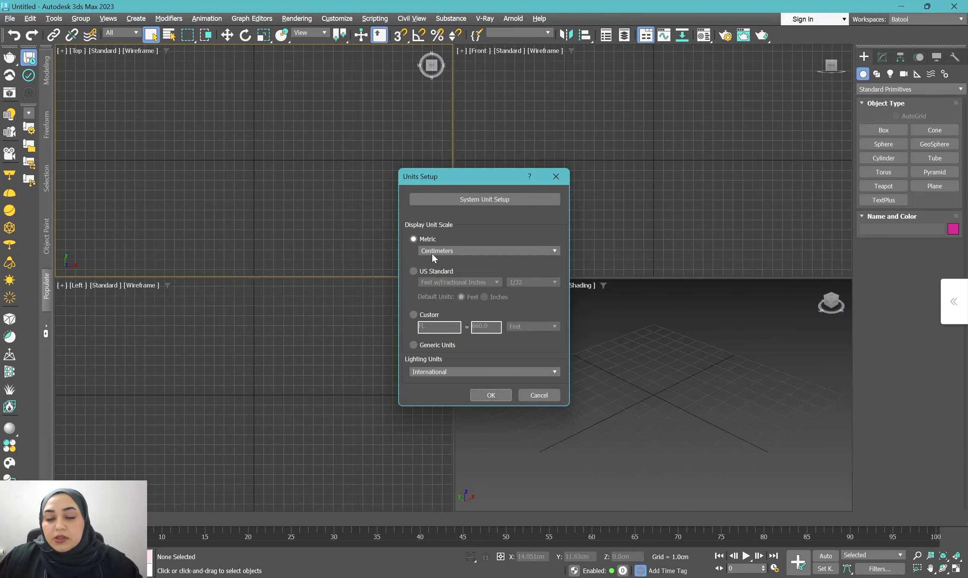
# Step: Set the system unit to Centimeters and confirm both unit dialogs
pyautogui.click(468, 198)
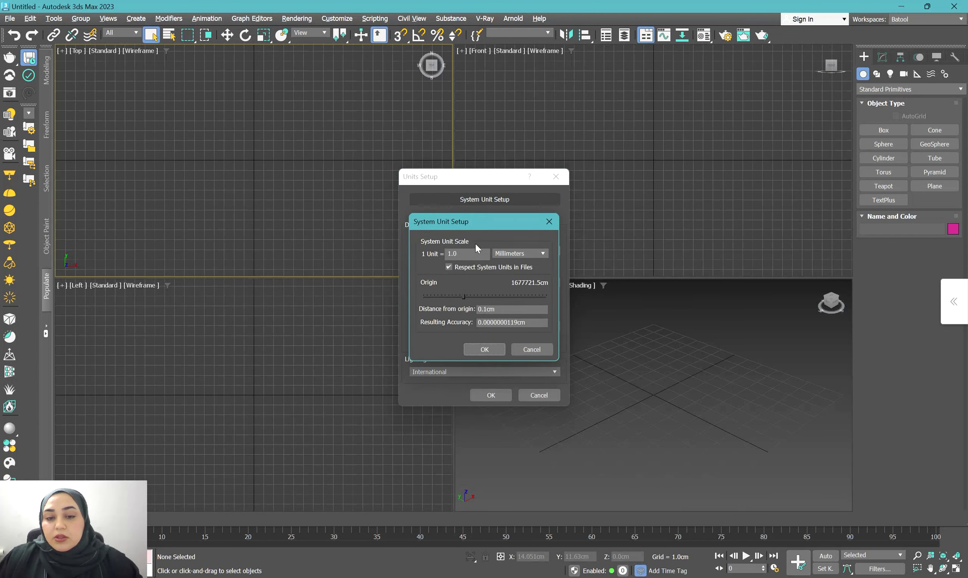
pyautogui.click(518, 253)
pyautogui.click(493, 294)
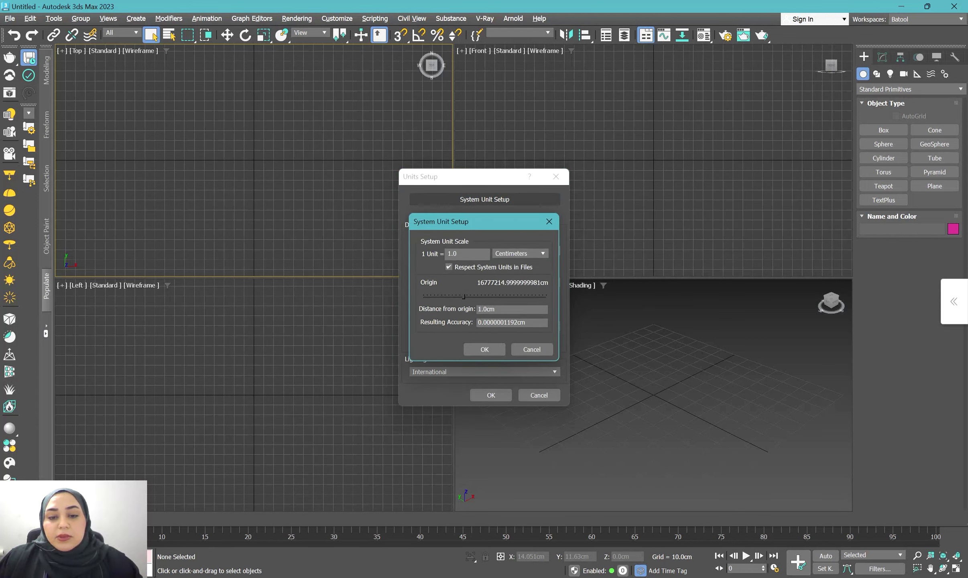
pyautogui.click(469, 350)
pyautogui.click(475, 394)
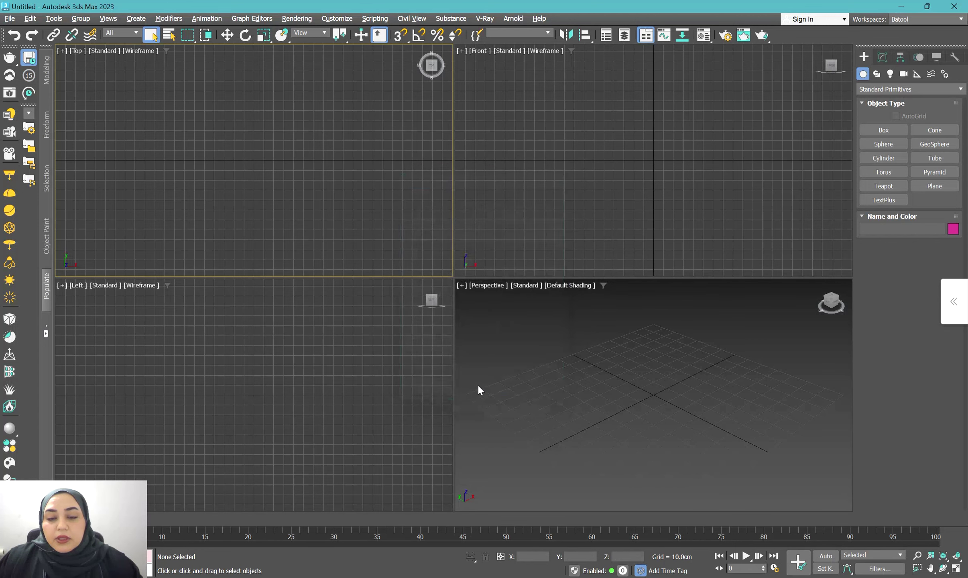
pyautogui.hotkey('alt', 'Tab')
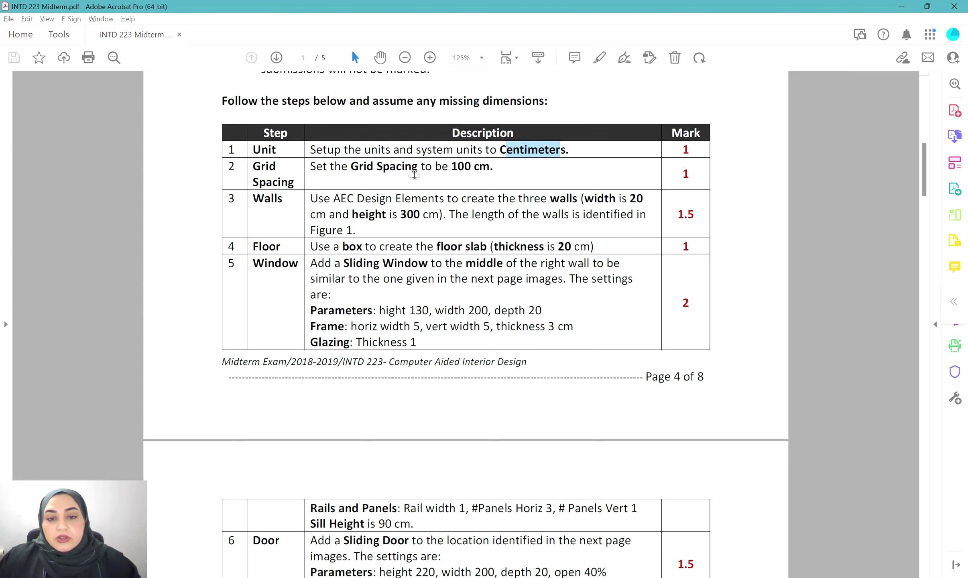
# Step: Set the Home Grid spacing to 100 cm in Grid and Snap Settings and close it
pyautogui.hotkey('alt', 'Tab')
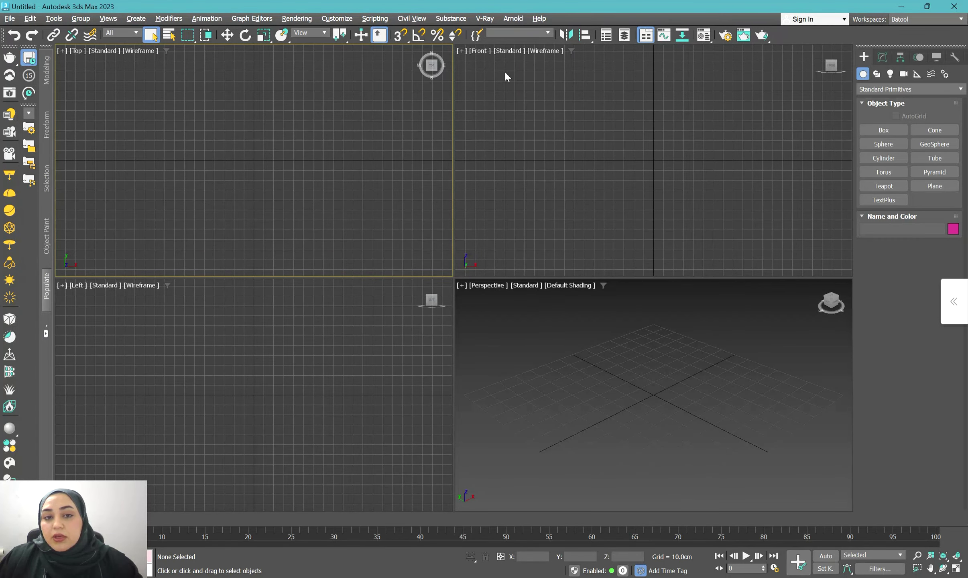
pyautogui.rightClick(403, 37)
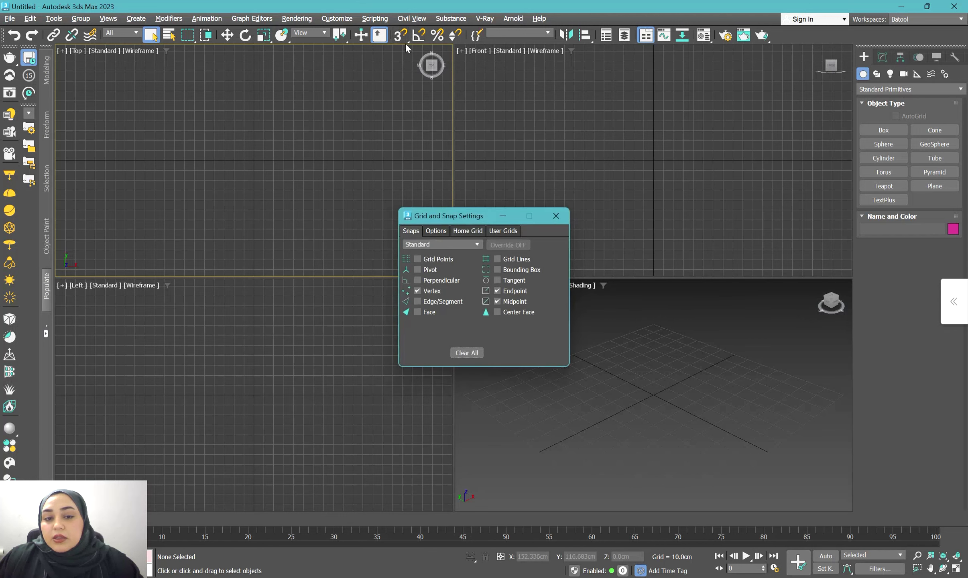
pyautogui.click(467, 230)
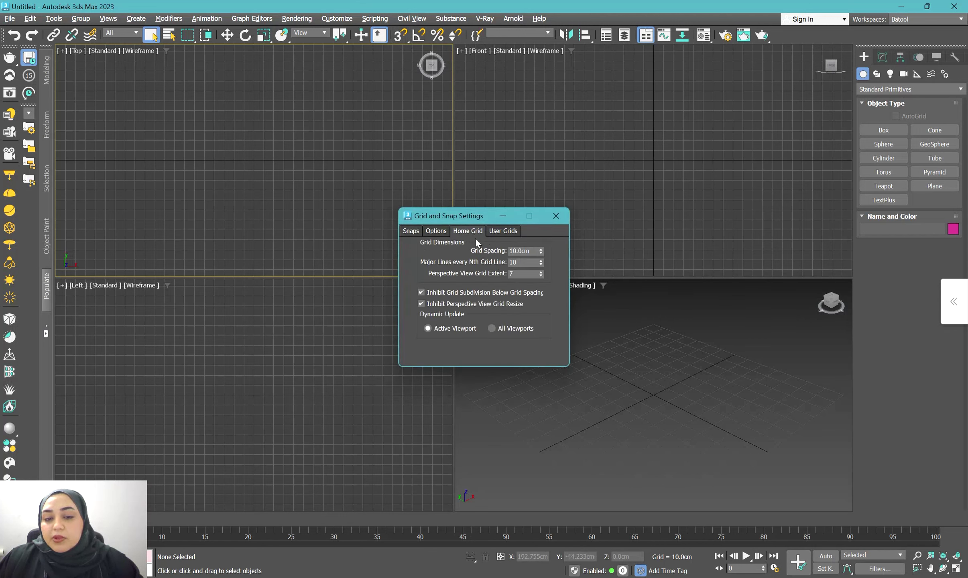
pyautogui.click(516, 250)
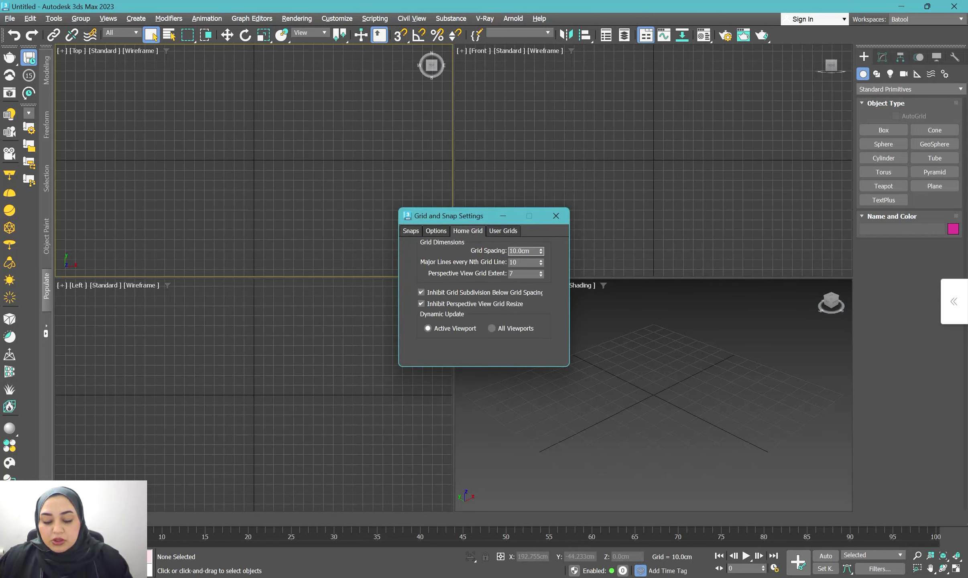
pyautogui.write('0')
pyautogui.press('Return')
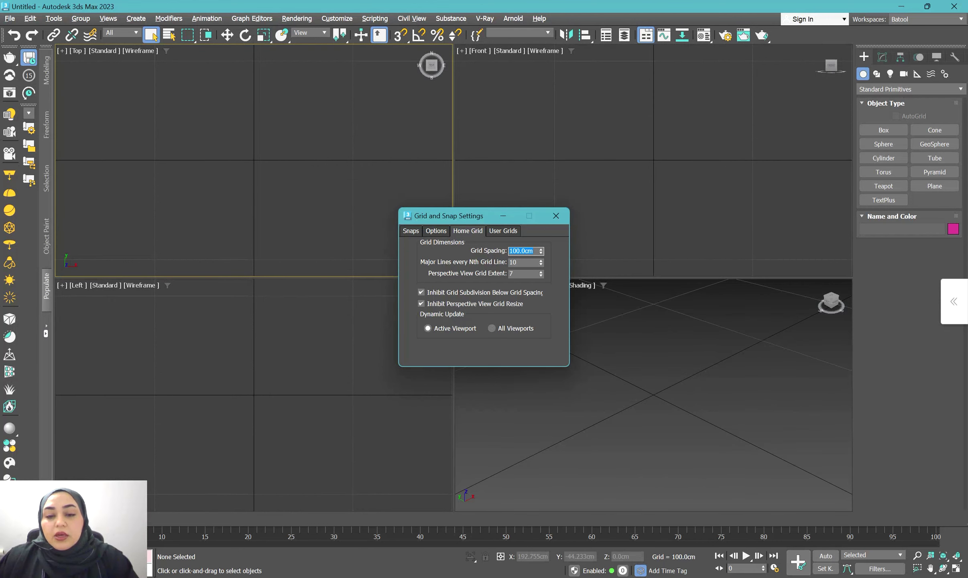
pyautogui.click(556, 216)
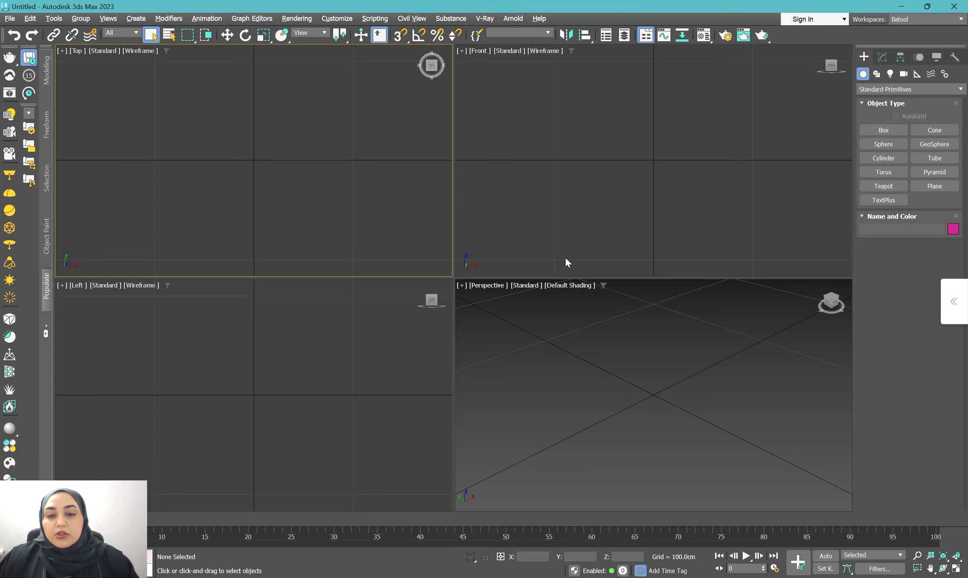
# Step: Zoom and pan the Top view to the origin, then maximize it with Alt+W
pyautogui.scroll(-5, 260, 179)
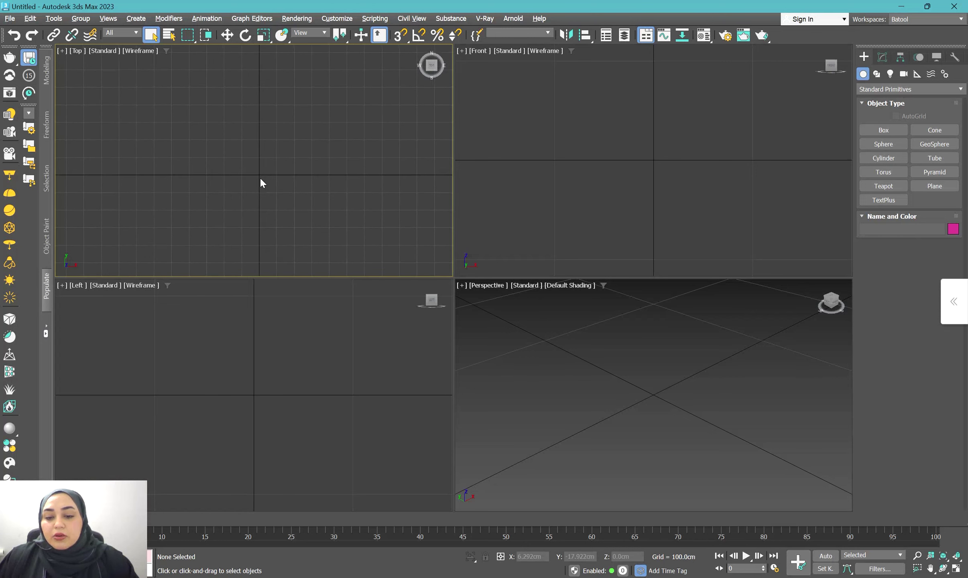
pyautogui.scroll(-4, 322, 249)
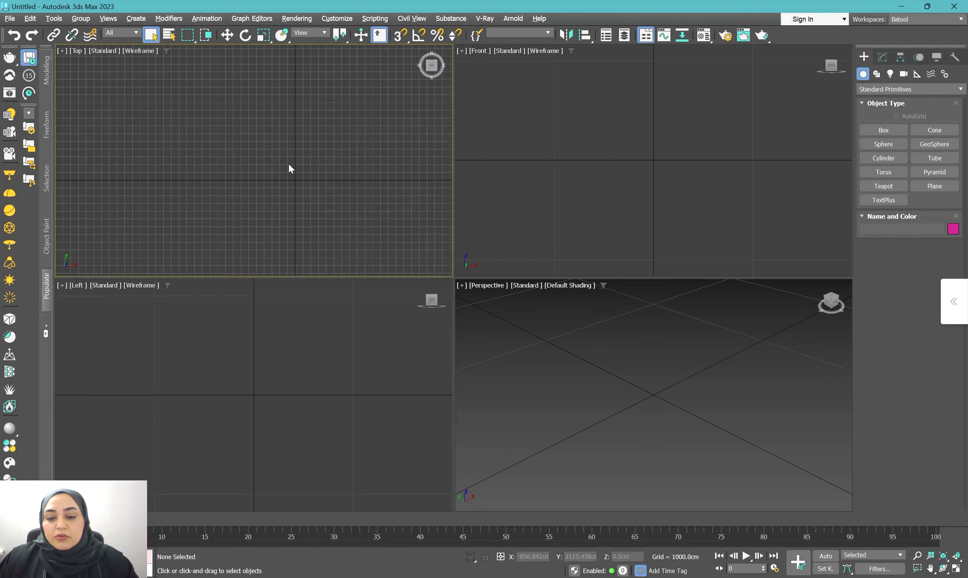
pyautogui.scroll(-2, 290, 167)
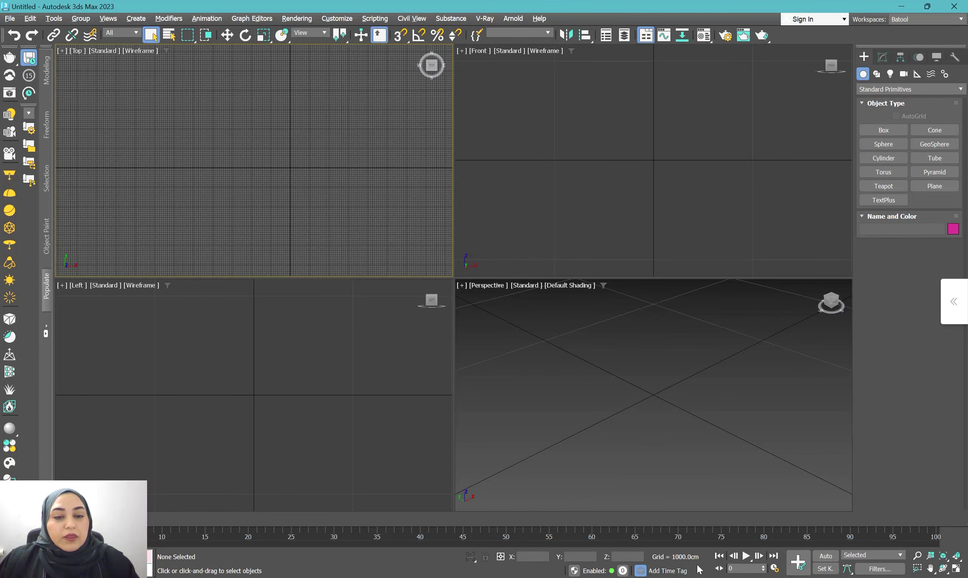
pyautogui.scroll(3, 264, 146)
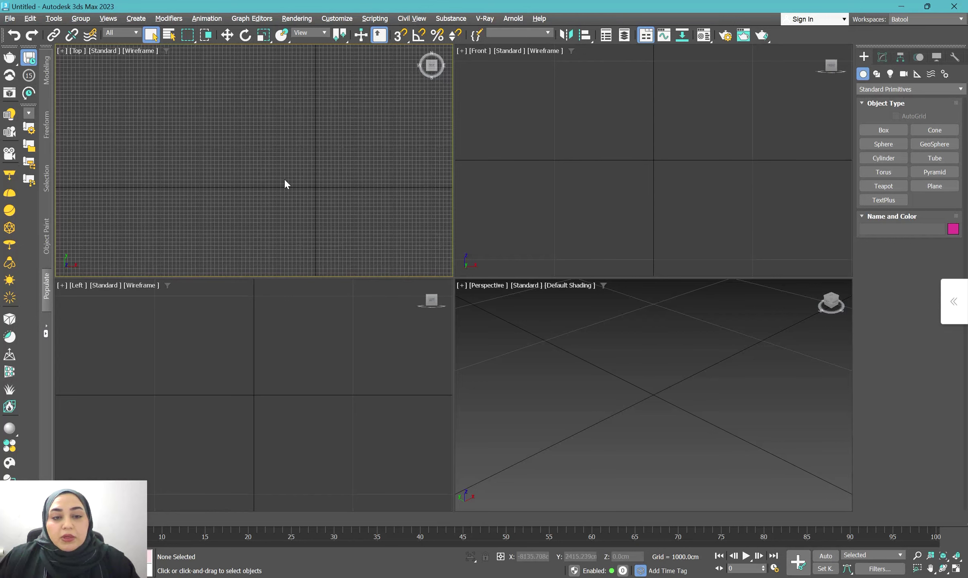
pyautogui.scroll(3, 317, 191)
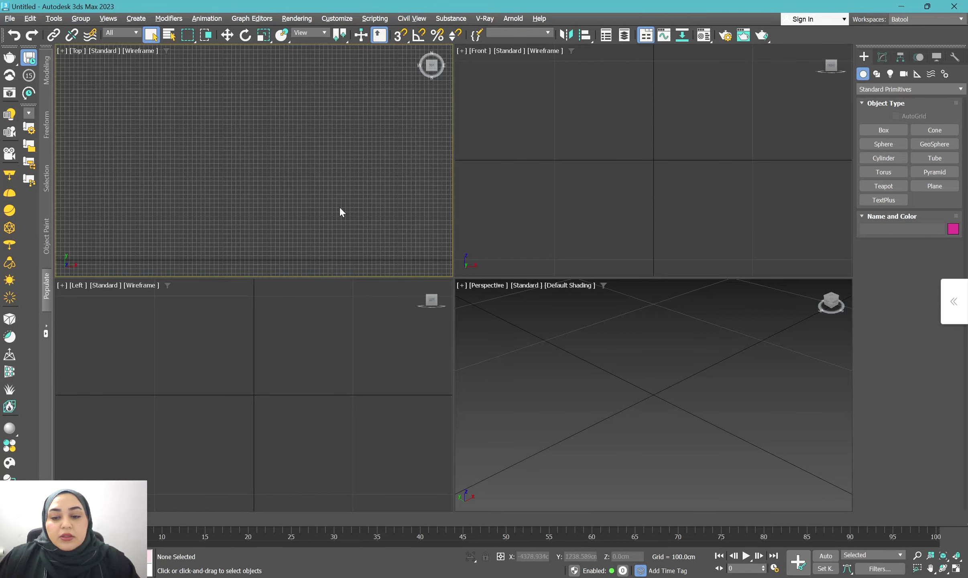
pyautogui.moveTo(340, 206); pyautogui.dragTo(110, 168, button='middle')
pyautogui.scroll(3, 369, 214)
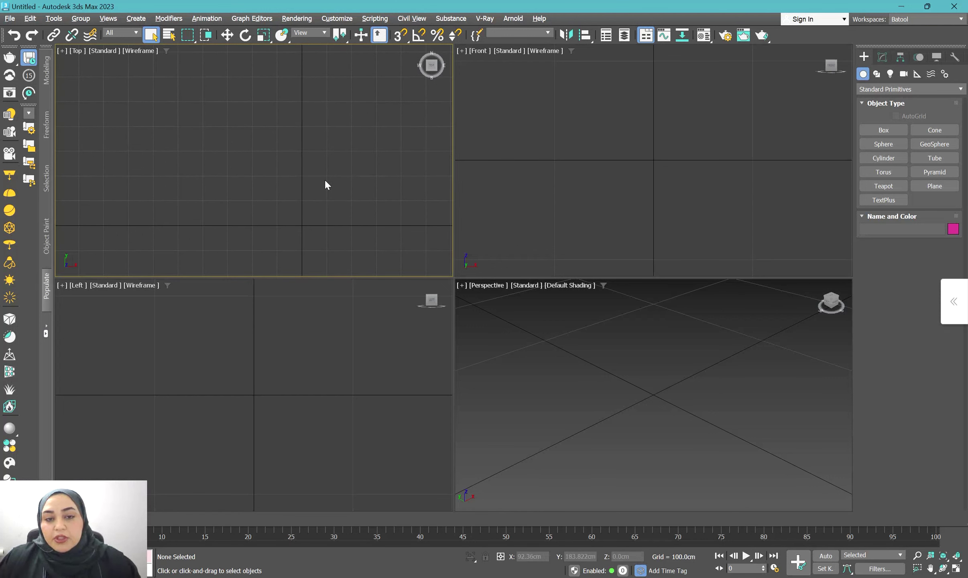
pyautogui.hotkey('alt', 'w')
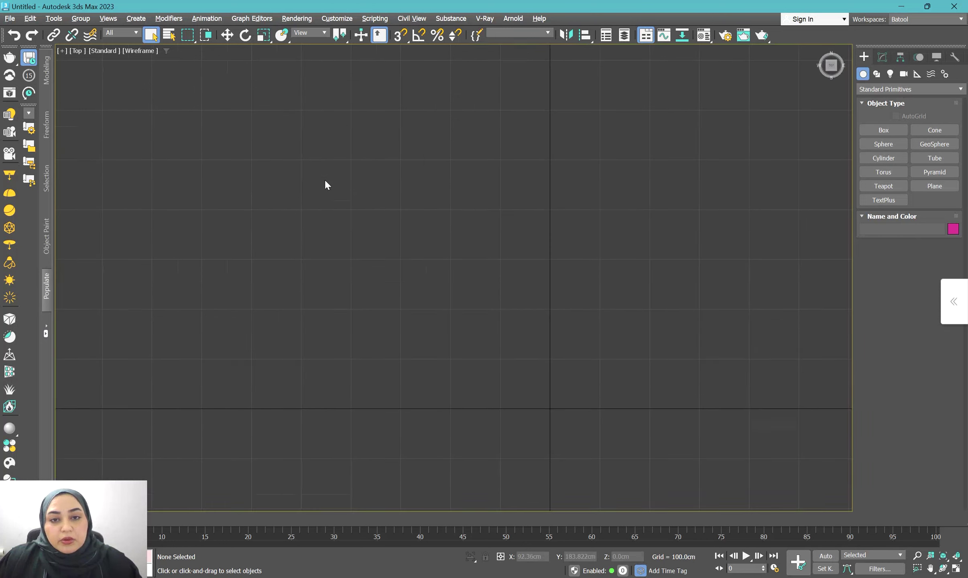
pyautogui.scroll(-5, 441, 235)
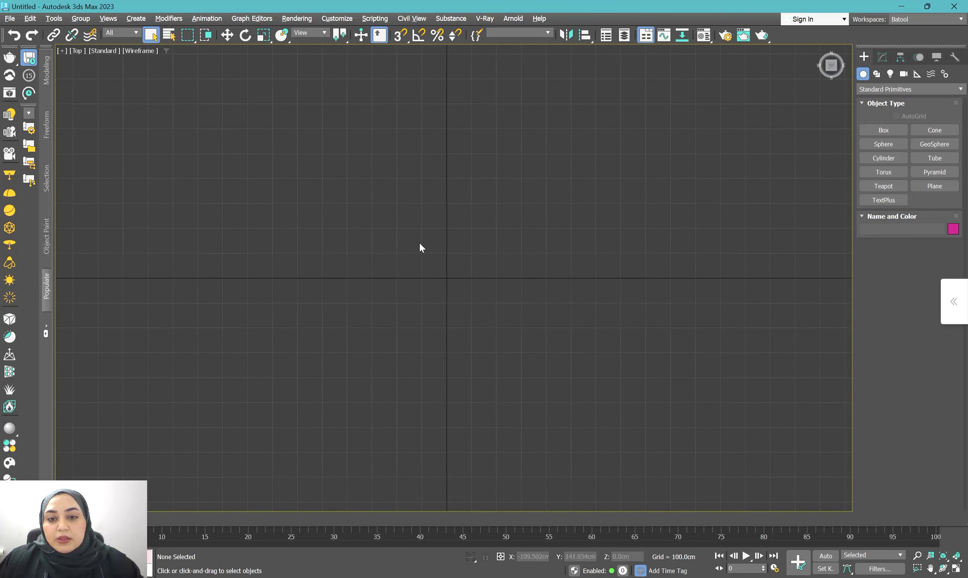
pyautogui.hotkey('alt', 'Tab')
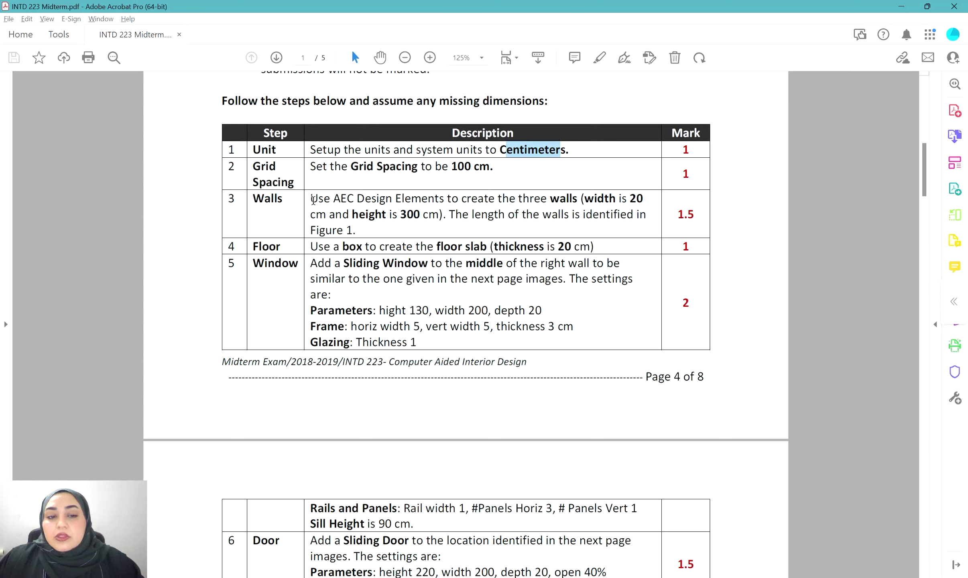
# Step: Highlight step 3's wall spec (20 cm wide, 300 cm high) and review the room plan figures
pyautogui.moveTo(313, 199); pyautogui.dragTo(586, 217)
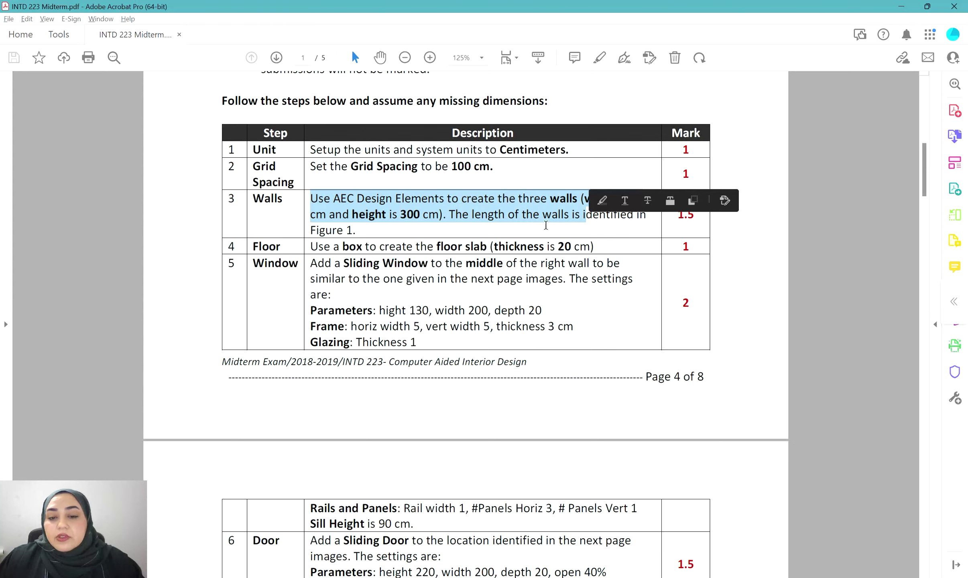
pyautogui.scroll(-10, 520, 222)
pyautogui.scroll(-20, 520, 225)
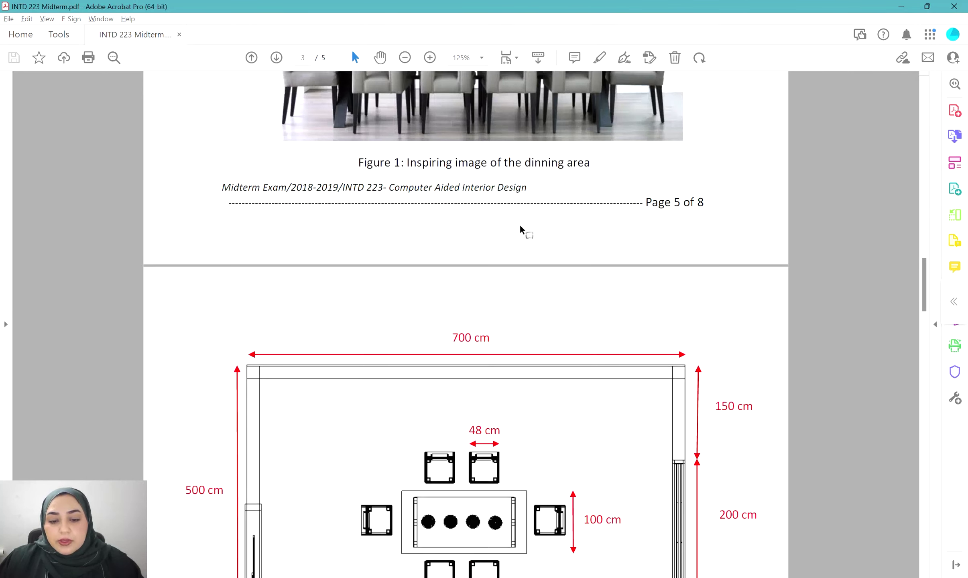
pyautogui.scroll(9, 441, 345)
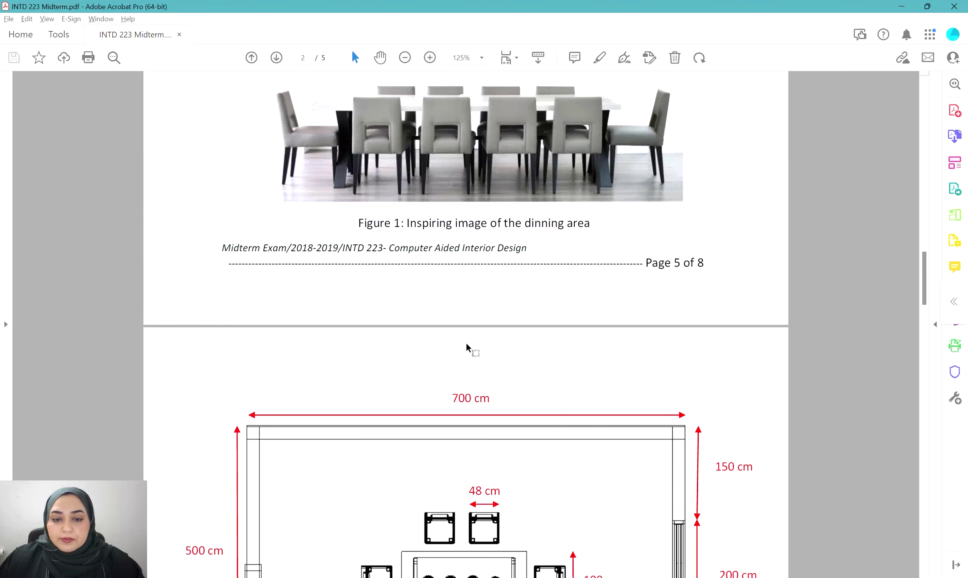
pyautogui.scroll(-9, 462, 257)
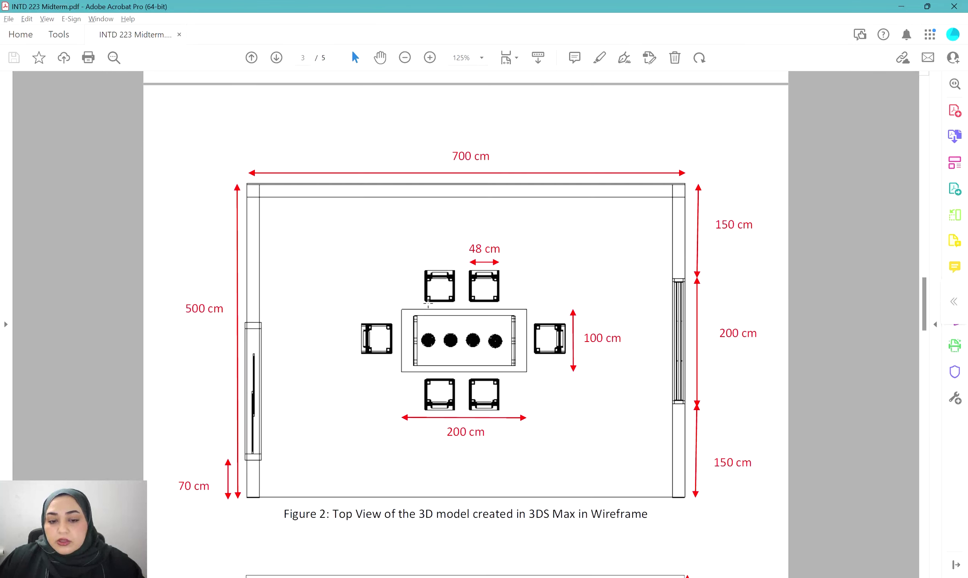
pyautogui.scroll(1, 563, 159)
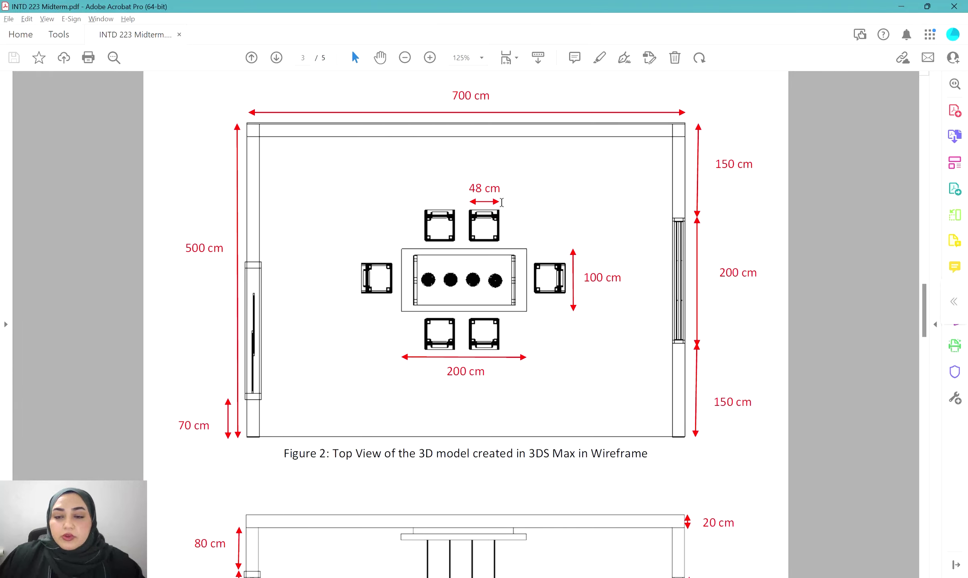
pyautogui.scroll(12, 502, 201)
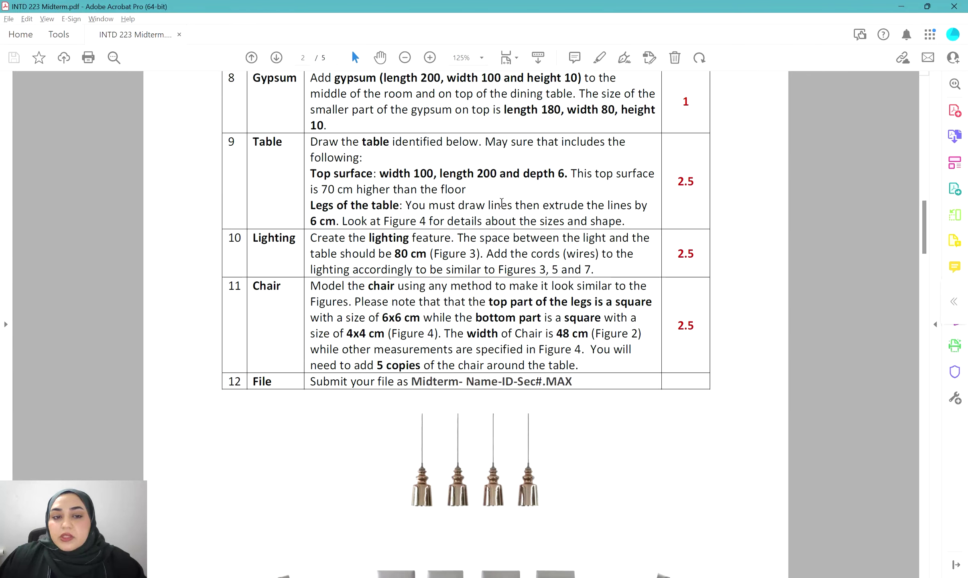
pyautogui.scroll(15, 502, 202)
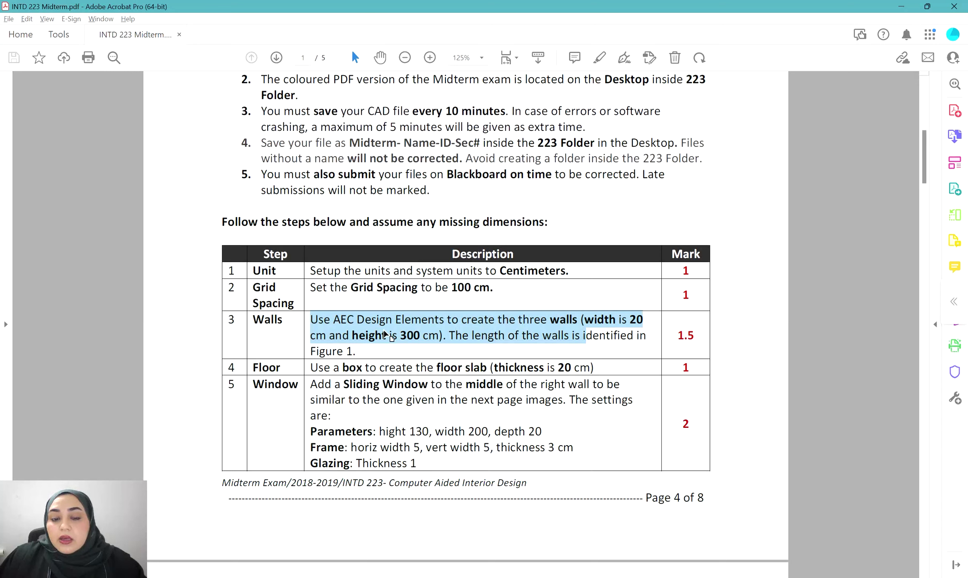
# Step: Switch the Create panel category to AEC Extended and start the Wall tool
pyautogui.click(508, 572)
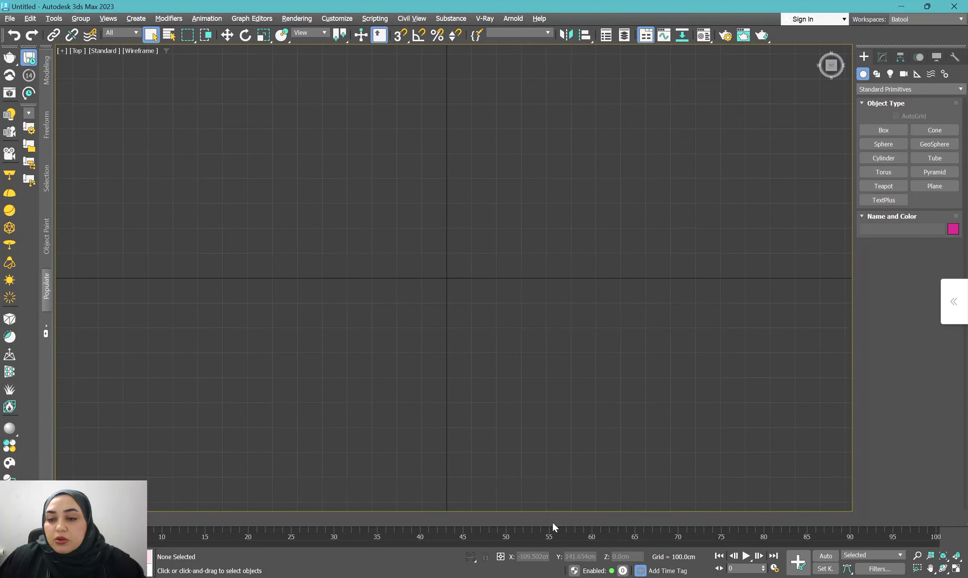
pyautogui.click(868, 87)
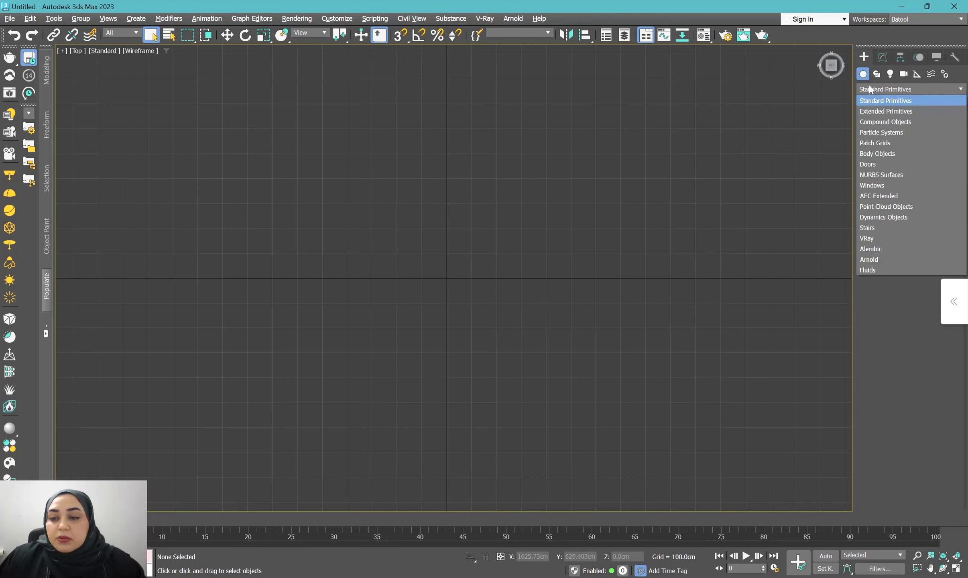
pyautogui.click(868, 197)
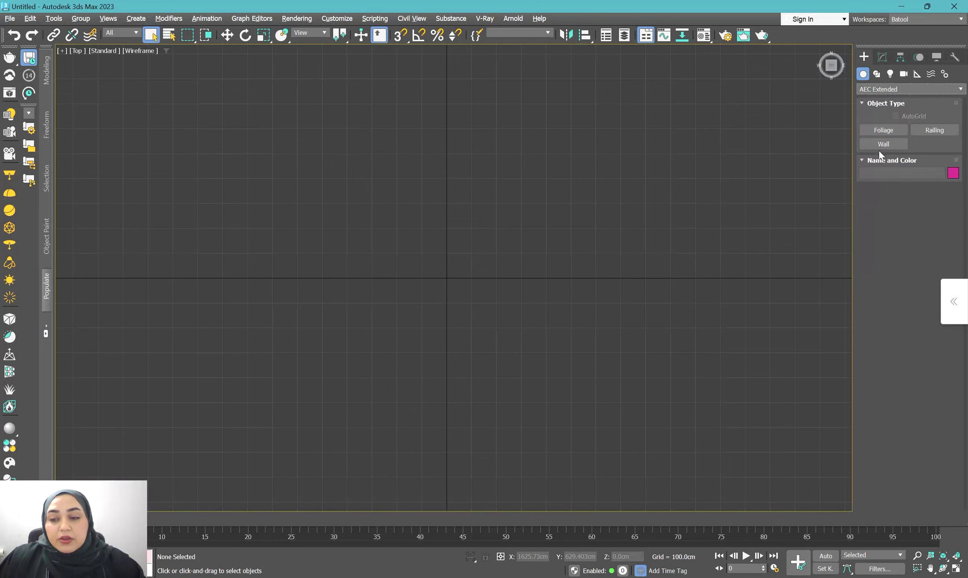
pyautogui.click(882, 145)
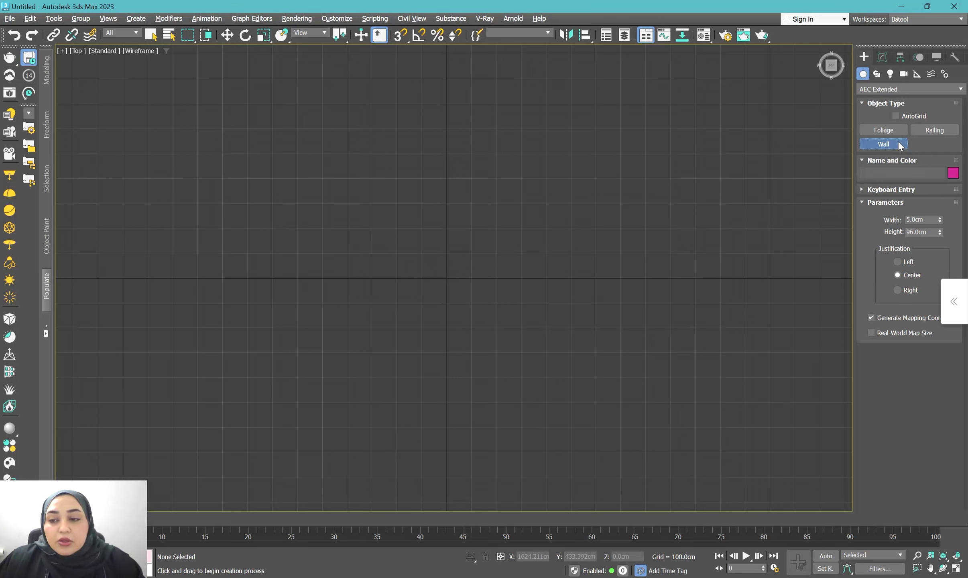
# Step: Set wall width to 20 cm, height to 300 cm, and Left justification
pyautogui.click(919, 220)
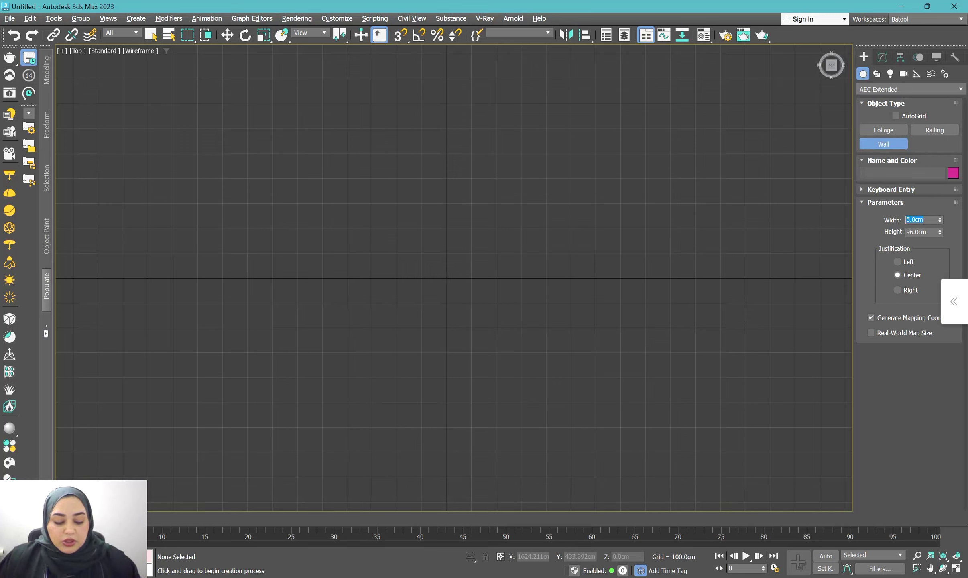
pyautogui.write('20')
pyautogui.press('Tab')
pyautogui.hotkey('alt', 'Tab')
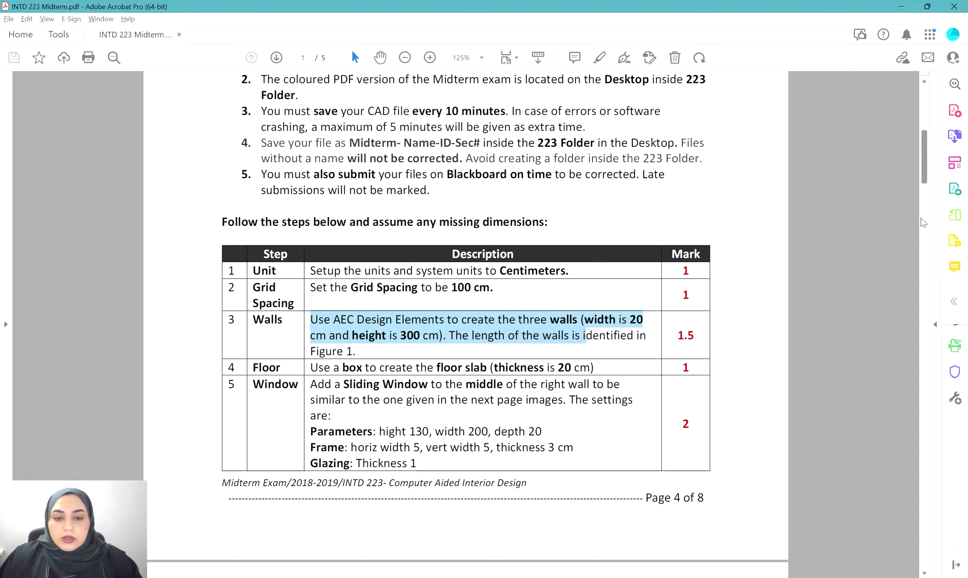
pyautogui.hotkey('alt', 'Tab')
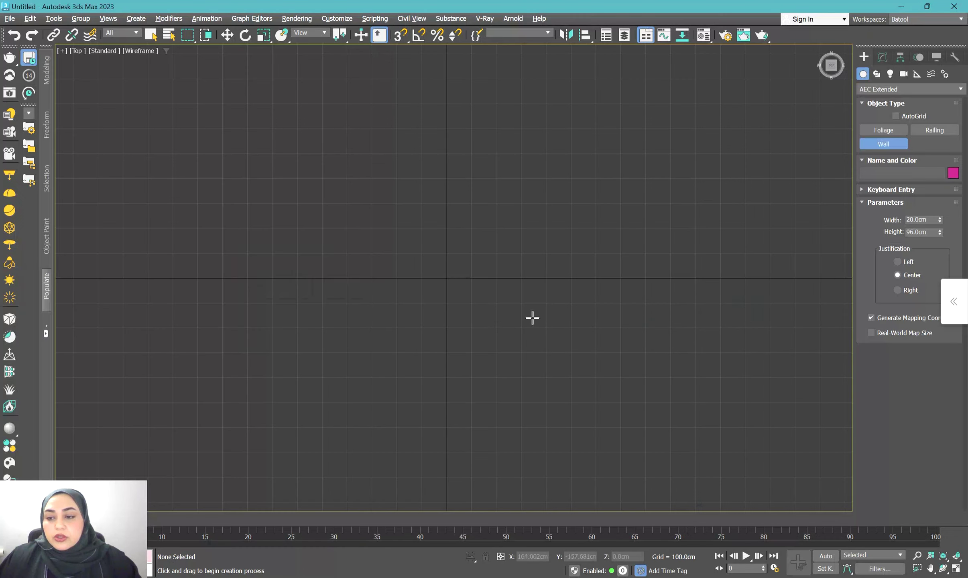
pyautogui.write('300')
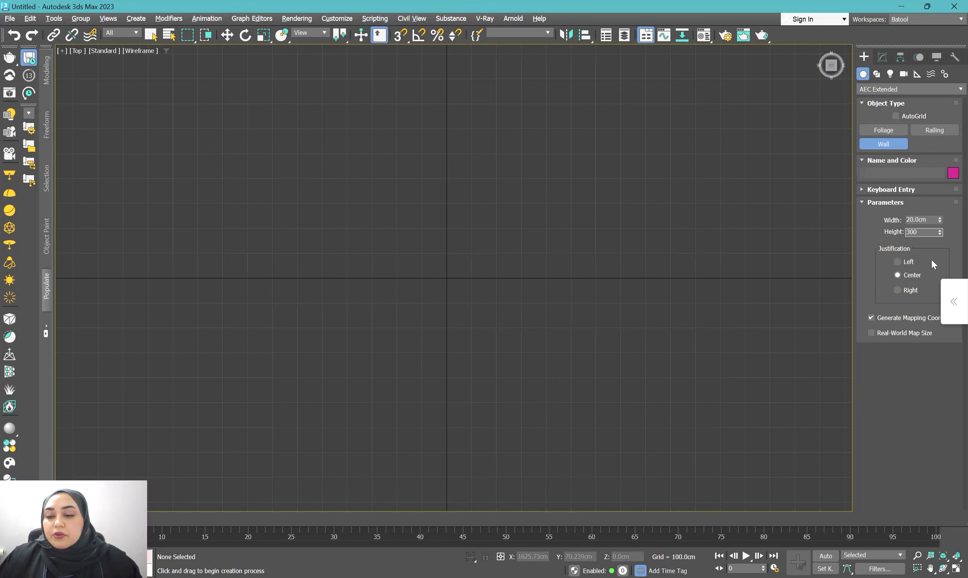
pyautogui.click(904, 263)
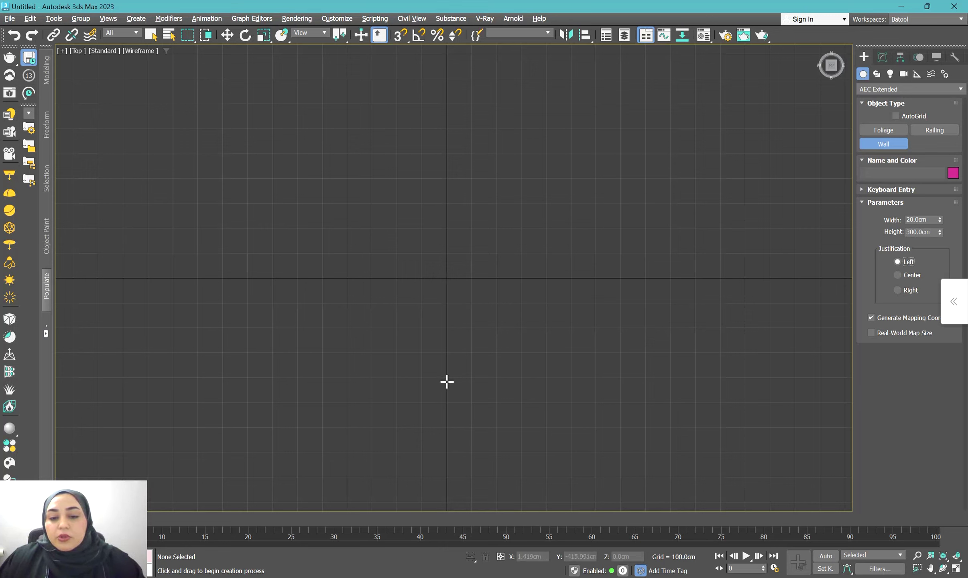
# Step: Turn on 2.5D grid-point snapping from the Snaps Toggle flyout
pyautogui.rightClick(401, 36)
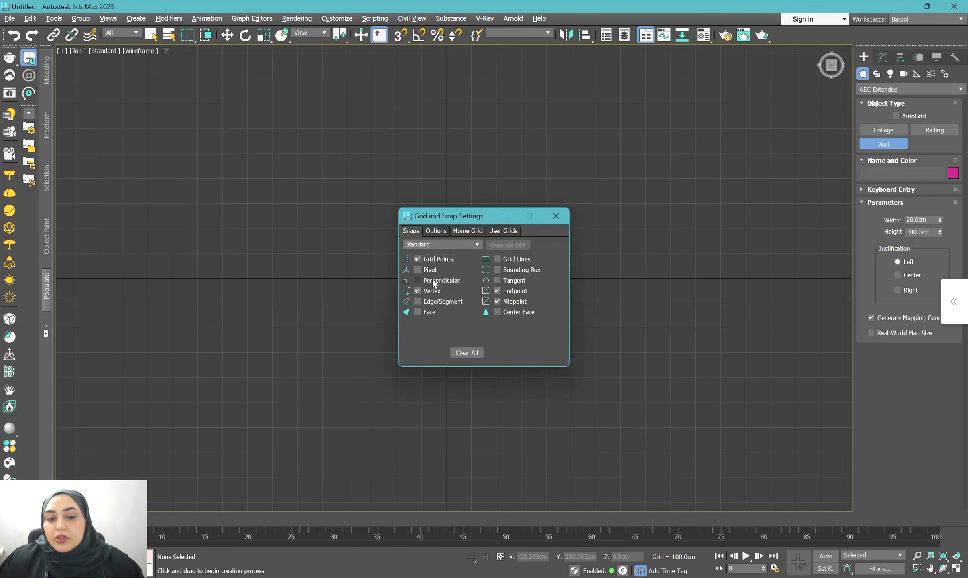
pyautogui.click(555, 215)
pyautogui.moveTo(402, 38); pyautogui.dragTo(405, 72)
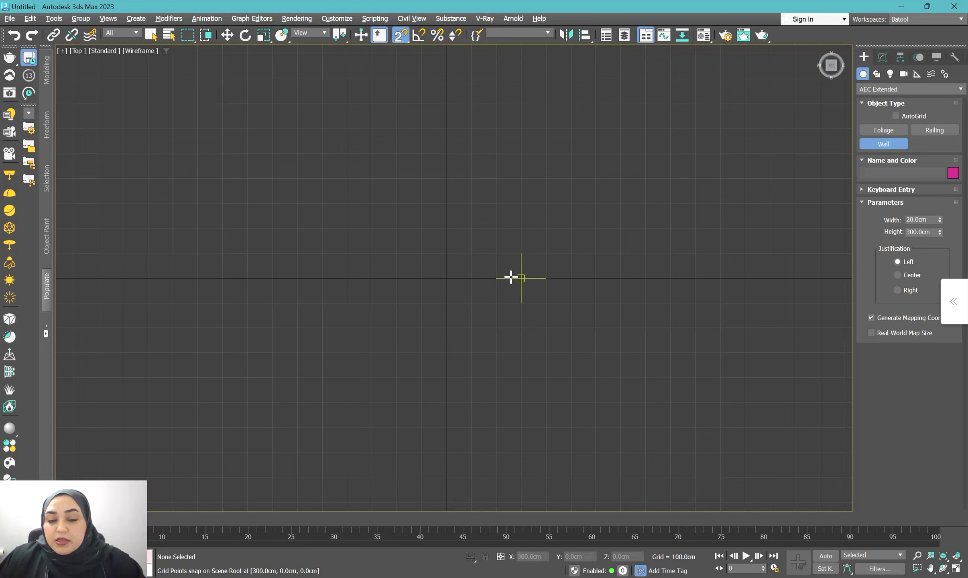
# Step: Draw three connected walls through (0,0), (0,500), (700,500) and (700,0)
pyautogui.click(446, 278)
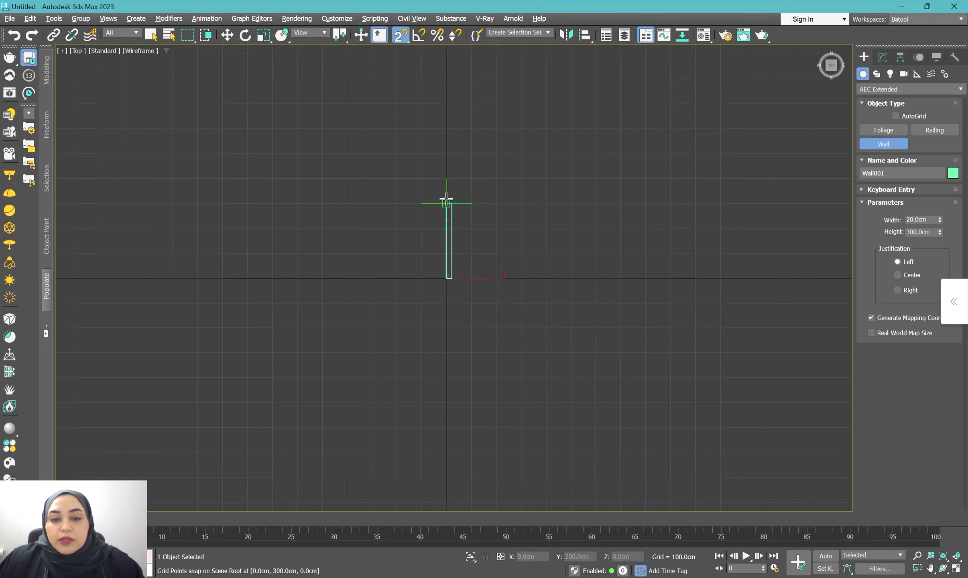
pyautogui.click(446, 154)
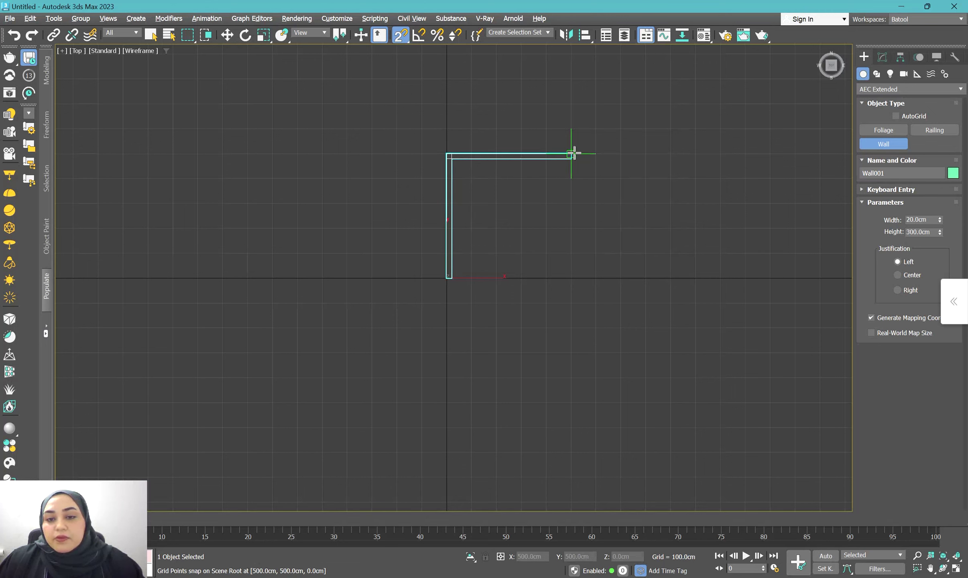
pyautogui.click(620, 154)
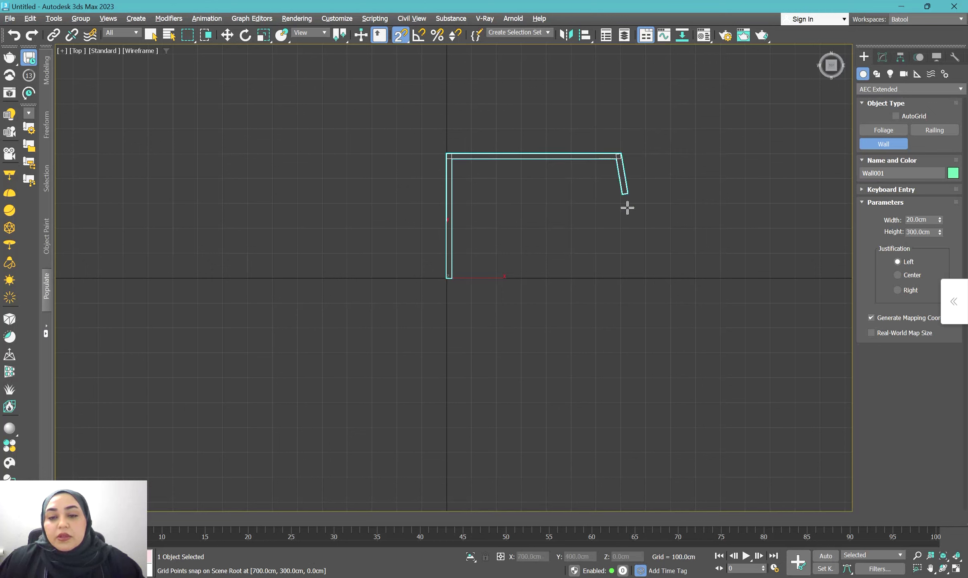
pyautogui.click(620, 277)
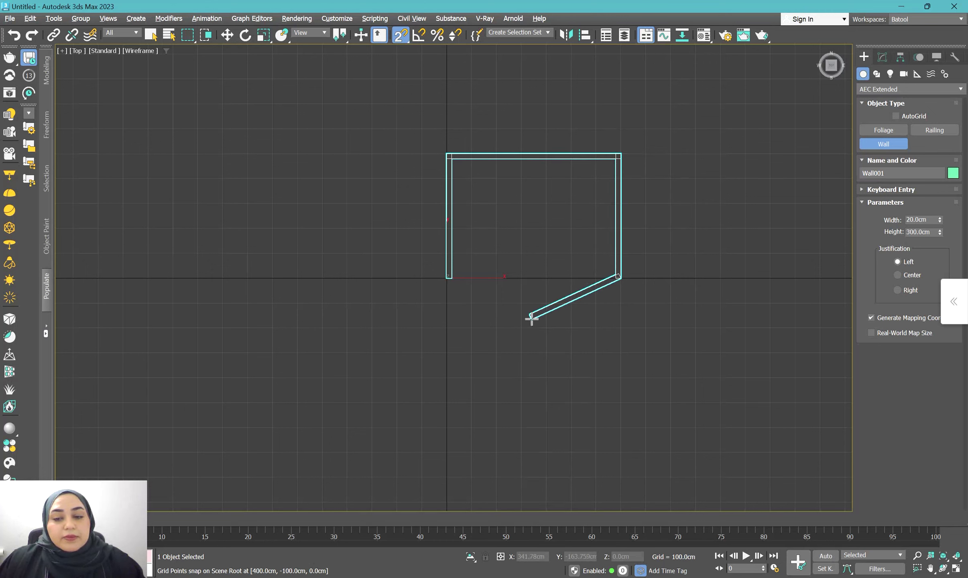
pyautogui.rightClick(545, 296)
pyautogui.rightClick(555, 225)
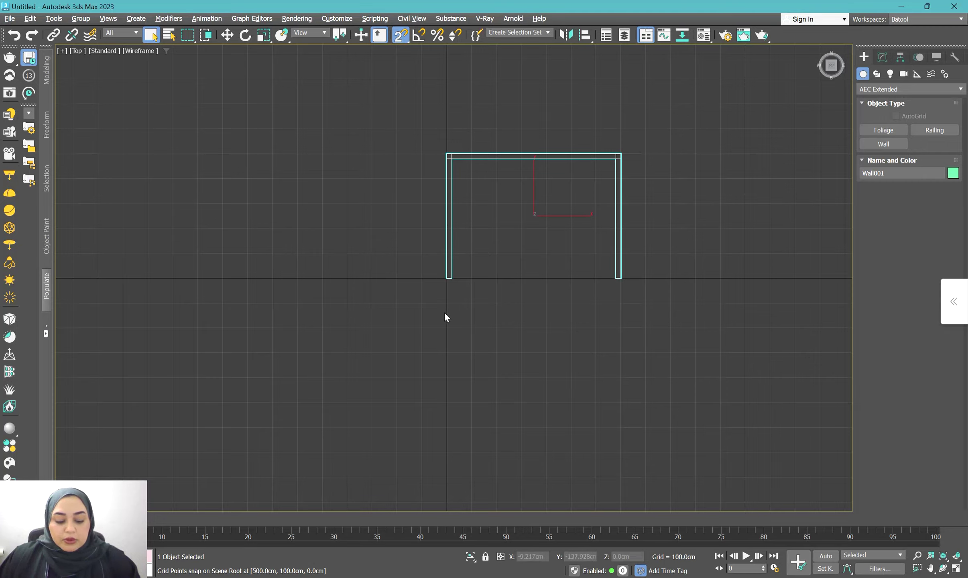
# Step: Orbit to a 3D view of the walls with solid shading and check the next PDF step
pyautogui.keyDown('alt'); pyautogui.moveTo(445, 318); pyautogui.dragTo(510, 295, button='middle'); pyautogui.keyUp('alt')
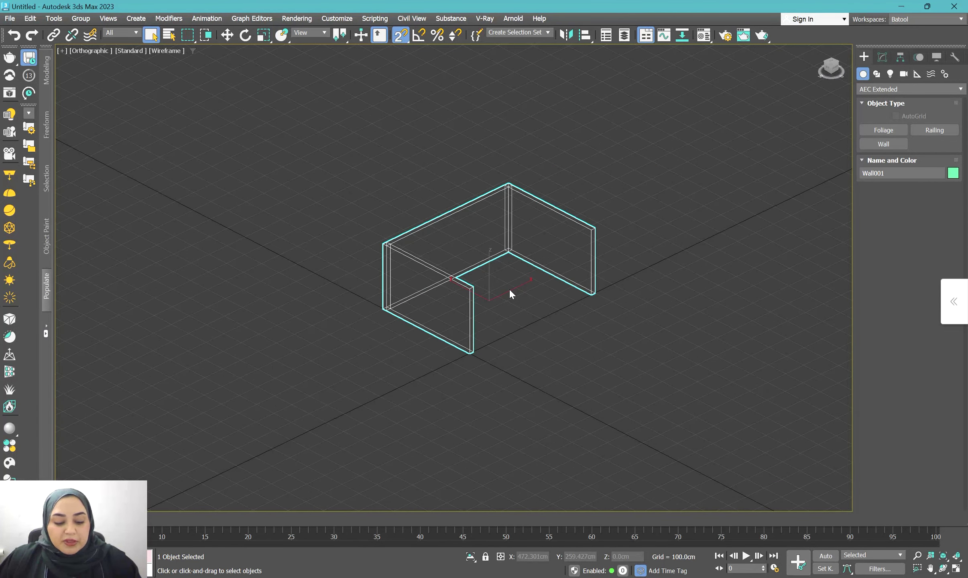
pyautogui.scroll(3, 454, 277)
pyautogui.press('F3')
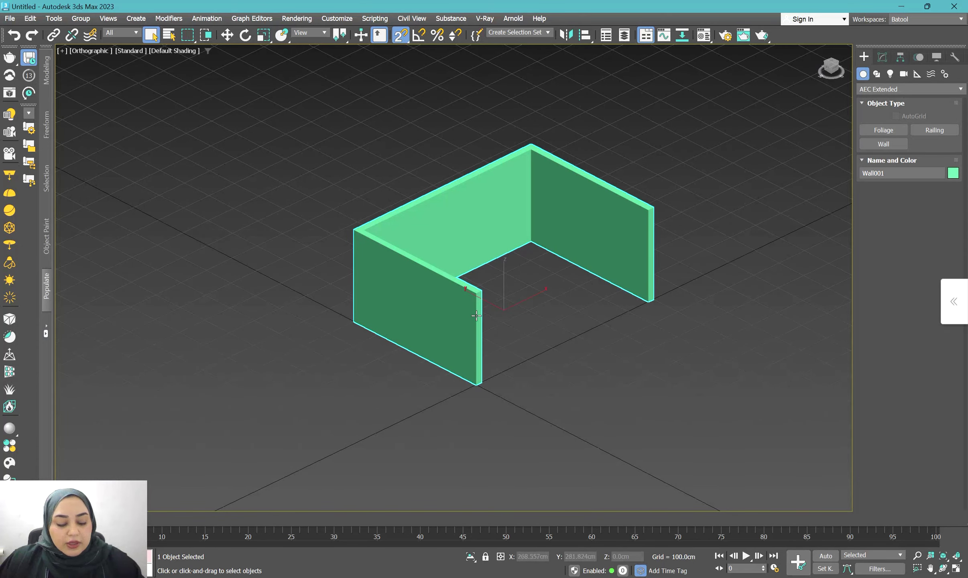
pyautogui.moveTo(475, 316); pyautogui.dragTo(459, 316, button='middle')
pyautogui.press('w')
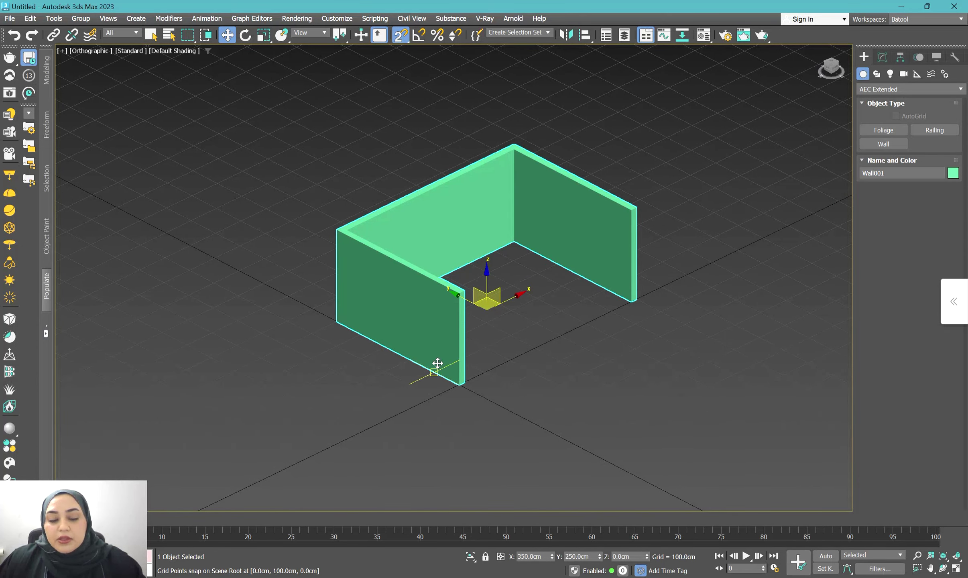
pyautogui.hotkey('alt', 'Tab')
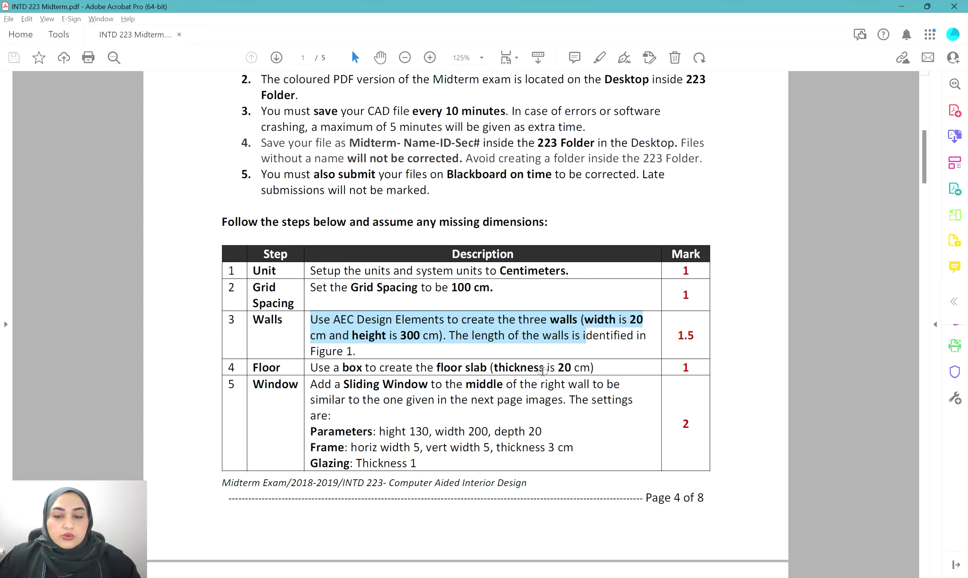
pyautogui.hotkey('alt', 'Tab')
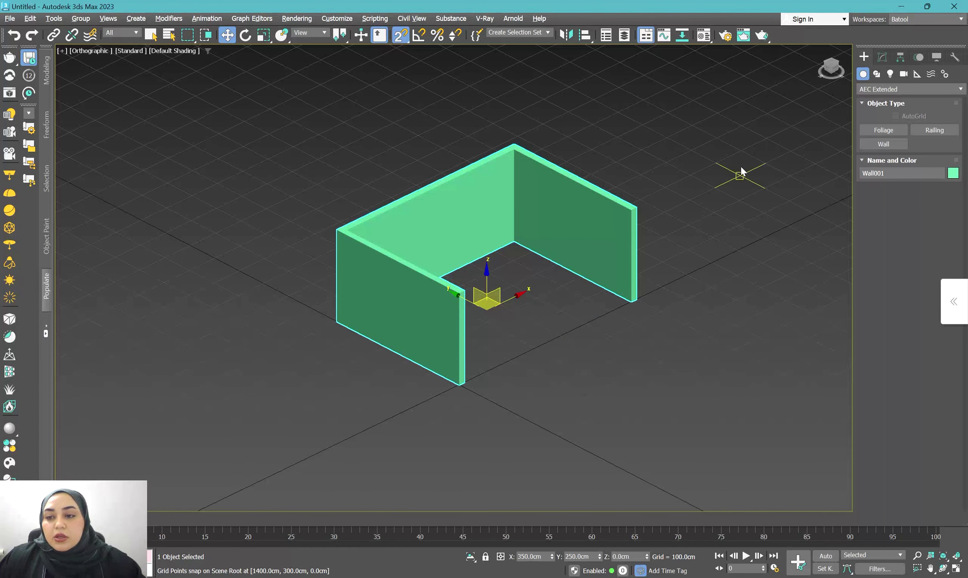
# Step: Create a 700 × 500 cm Box floor slab between the wall corners with height -20 cm
pyautogui.click(889, 89)
pyautogui.click(881, 101)
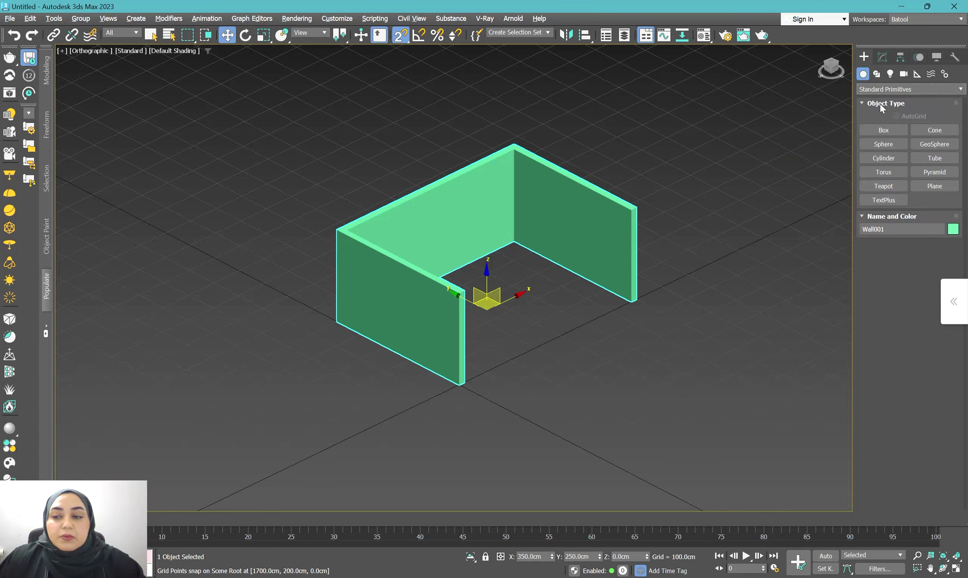
pyautogui.click(878, 130)
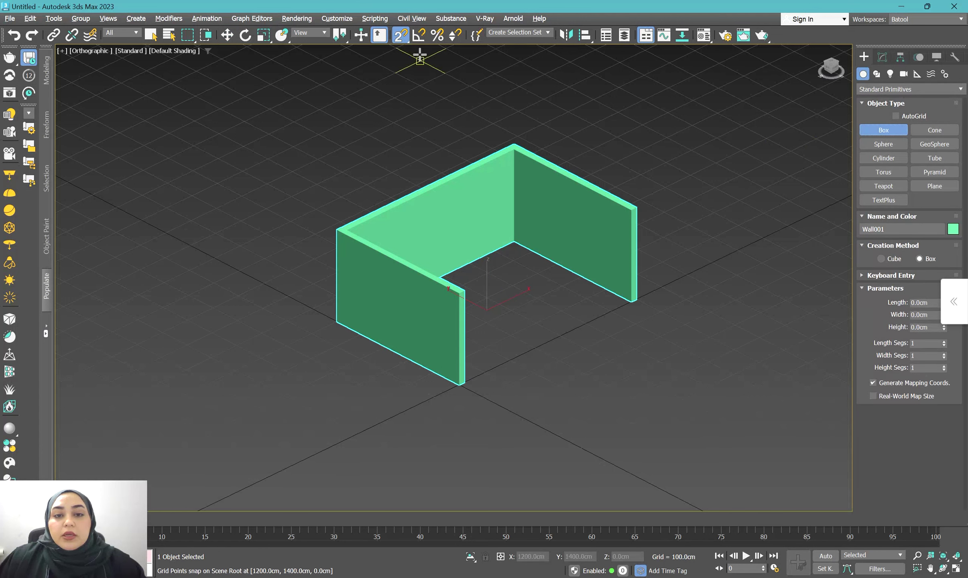
pyautogui.rightClick(401, 36)
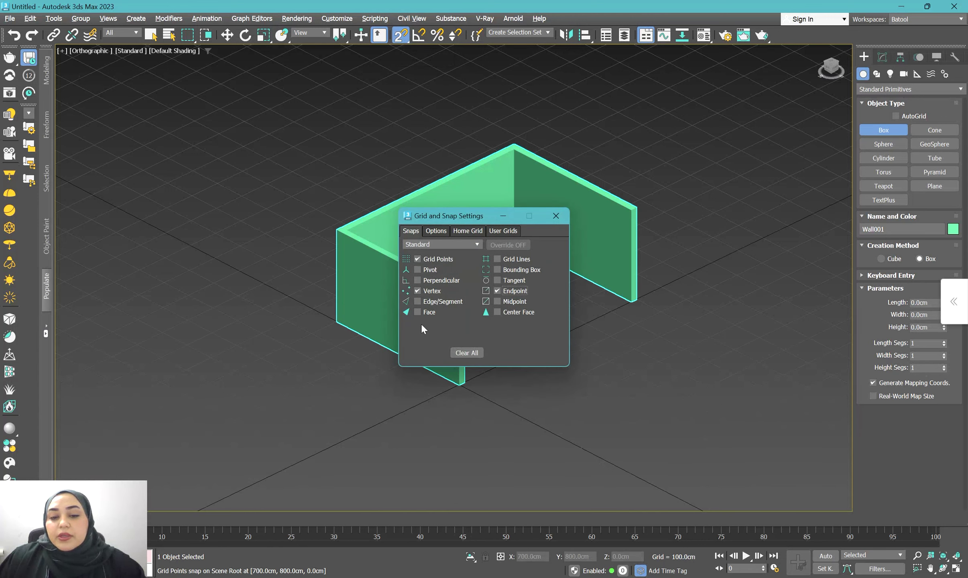
pyautogui.click(556, 216)
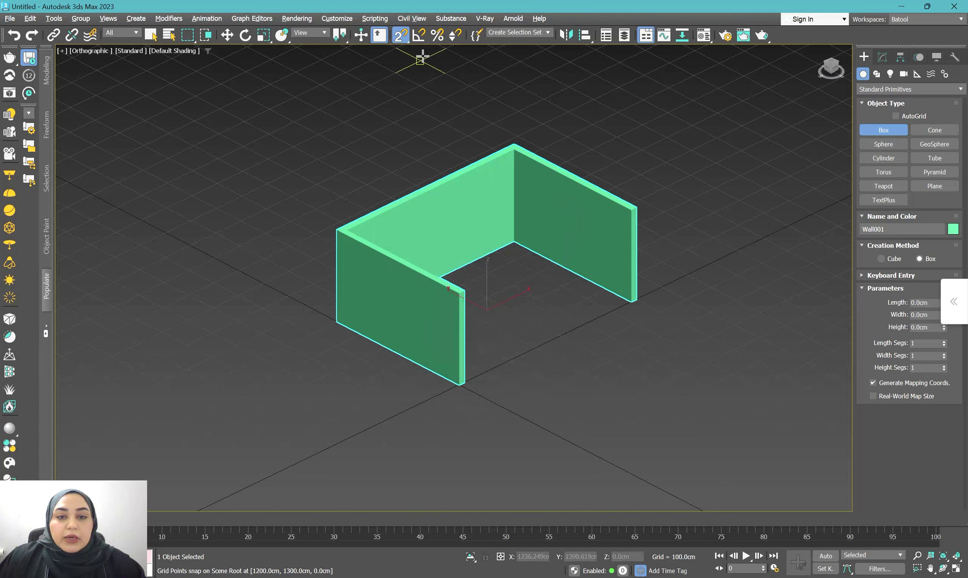
pyautogui.rightClick(401, 36)
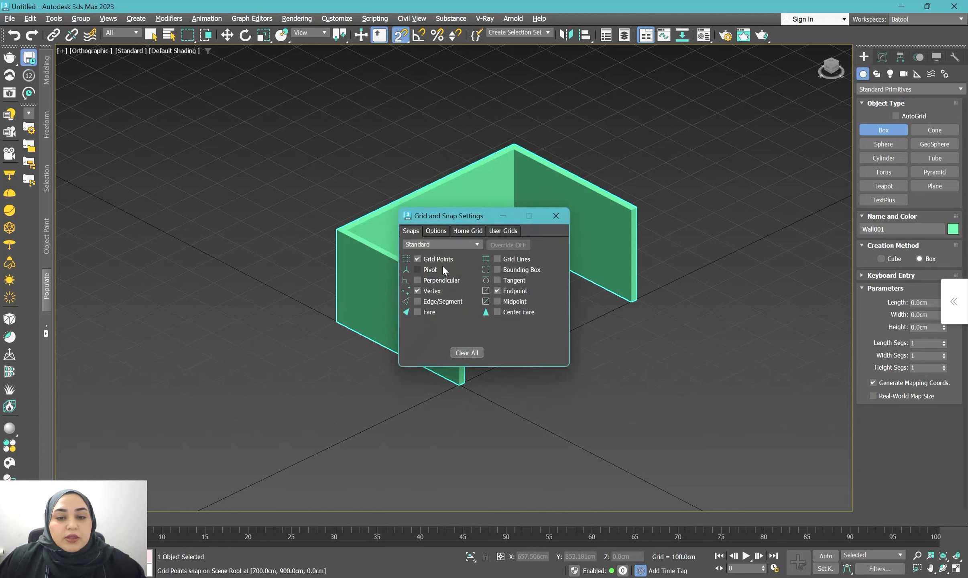
pyautogui.click(556, 216)
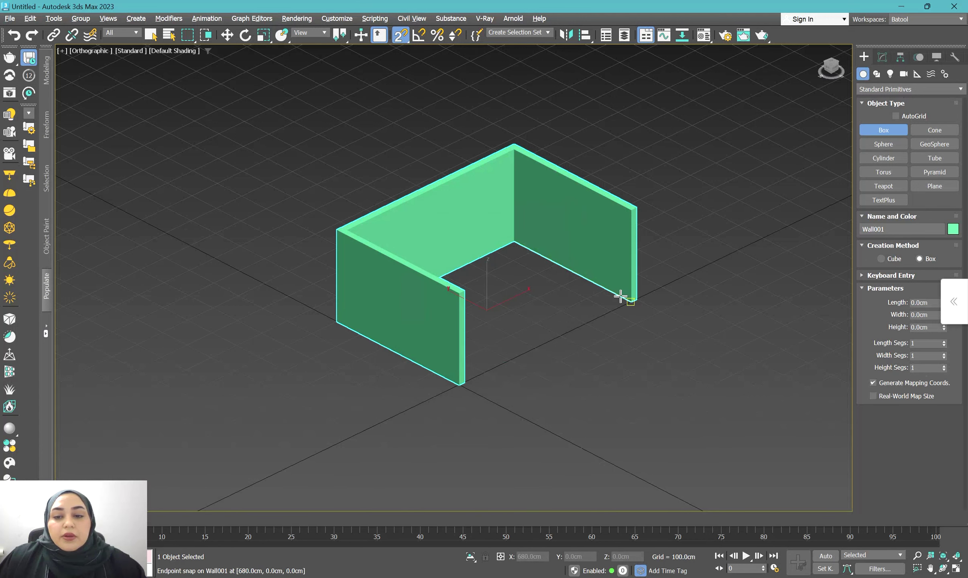
pyautogui.moveTo(633, 299); pyautogui.dragTo(330, 321)
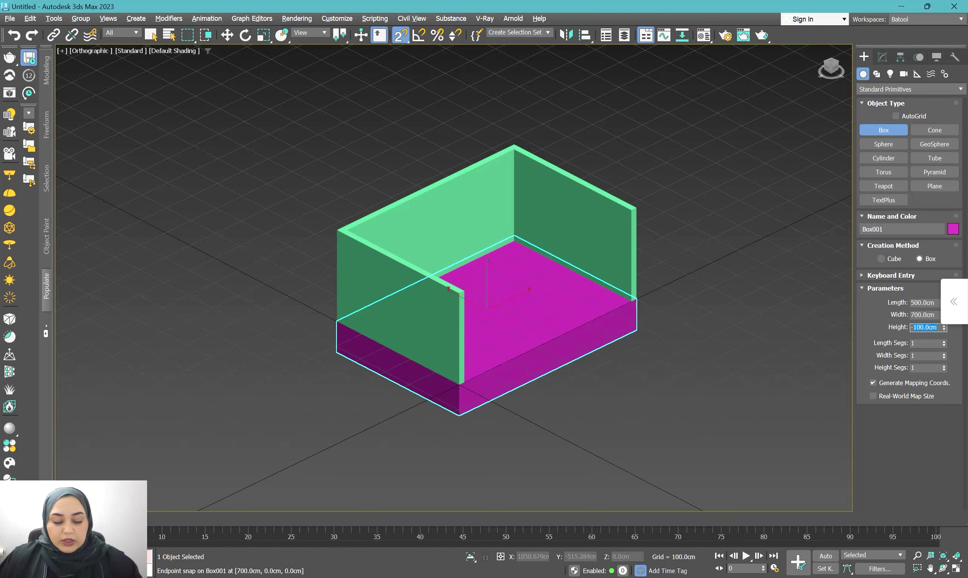
pyautogui.write('-20')
pyautogui.press('Return')
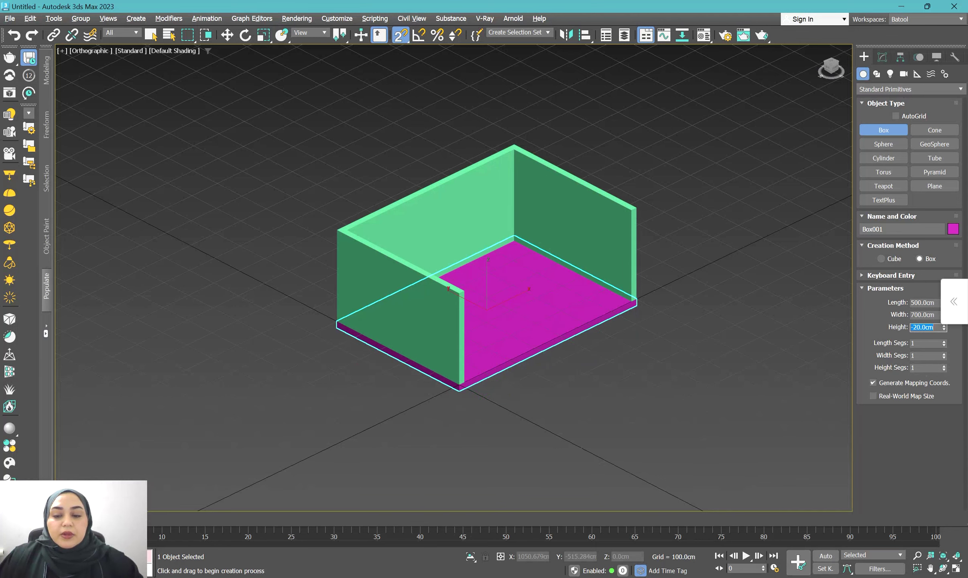
pyautogui.press('w')
pyautogui.hotkey('alt', 'Tab')
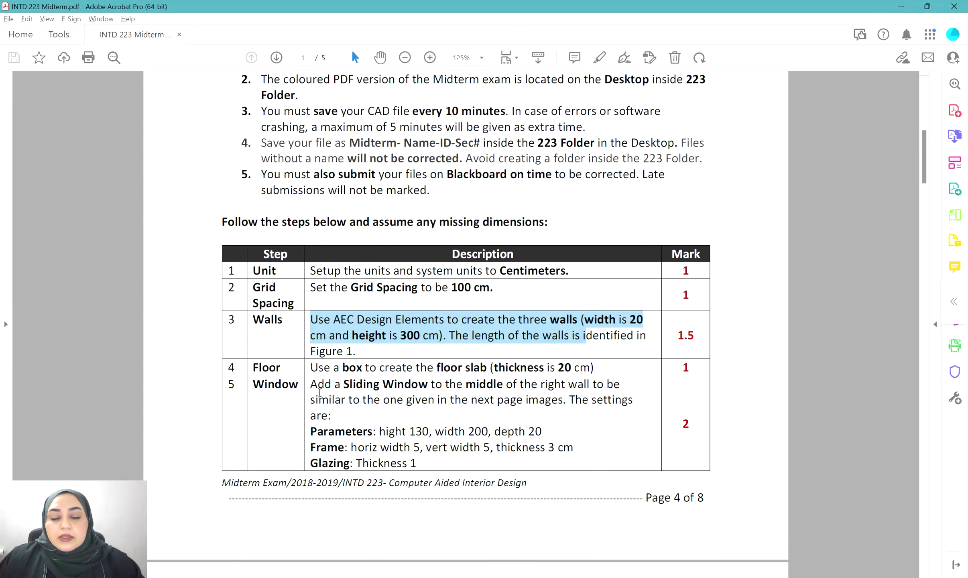
# Step: Highlight step 5's sliding window spec and snap Acrobat to the right half of the screen
pyautogui.moveTo(314, 386); pyautogui.dragTo(607, 414)
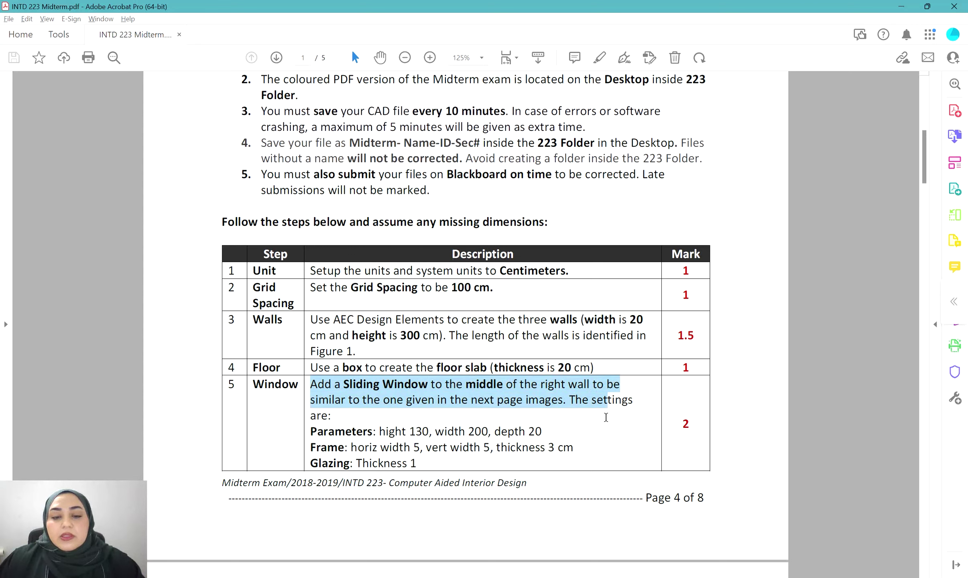
pyautogui.scroll(-15, 562, 395)
pyautogui.scroll(-20, 564, 381)
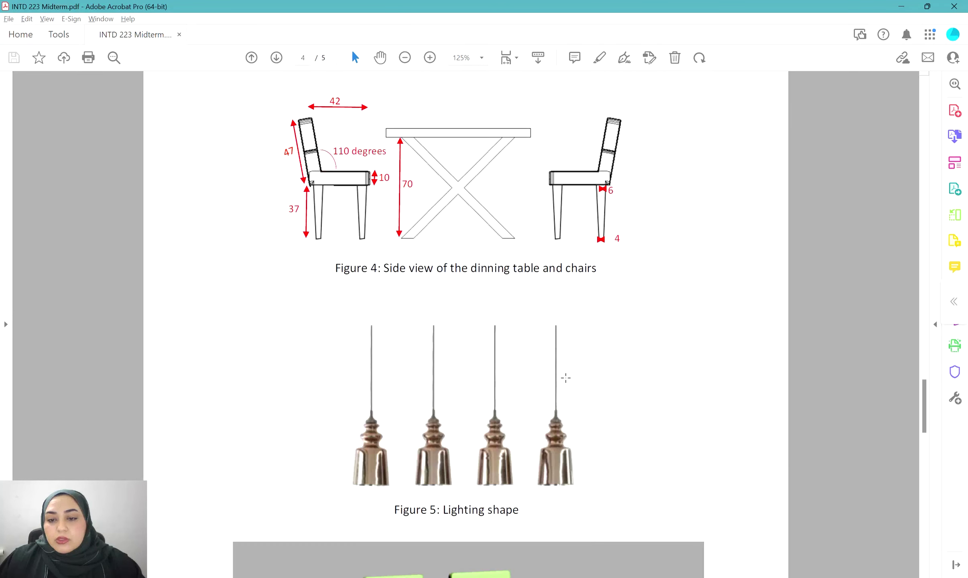
pyautogui.scroll(10, 566, 376)
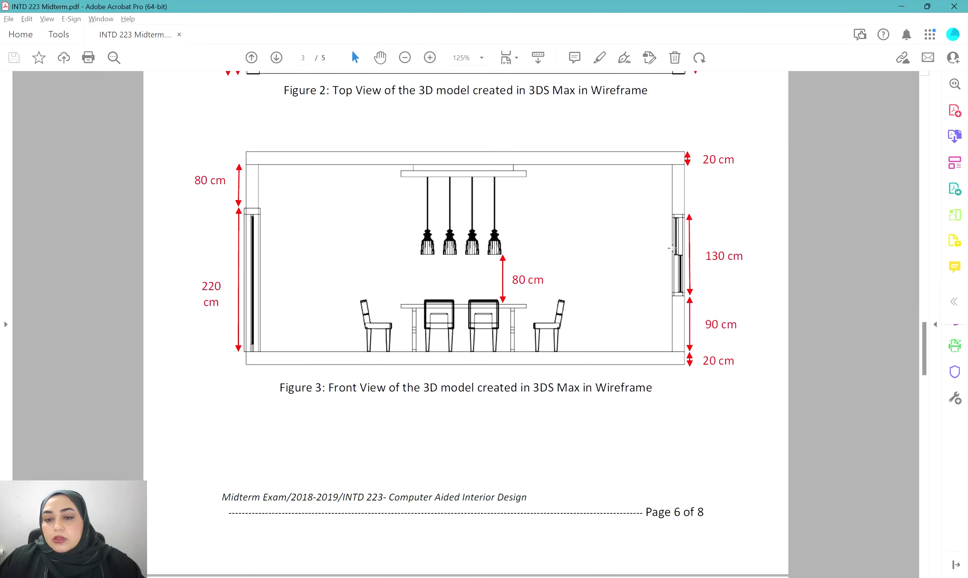
pyautogui.scroll(8, 657, 292)
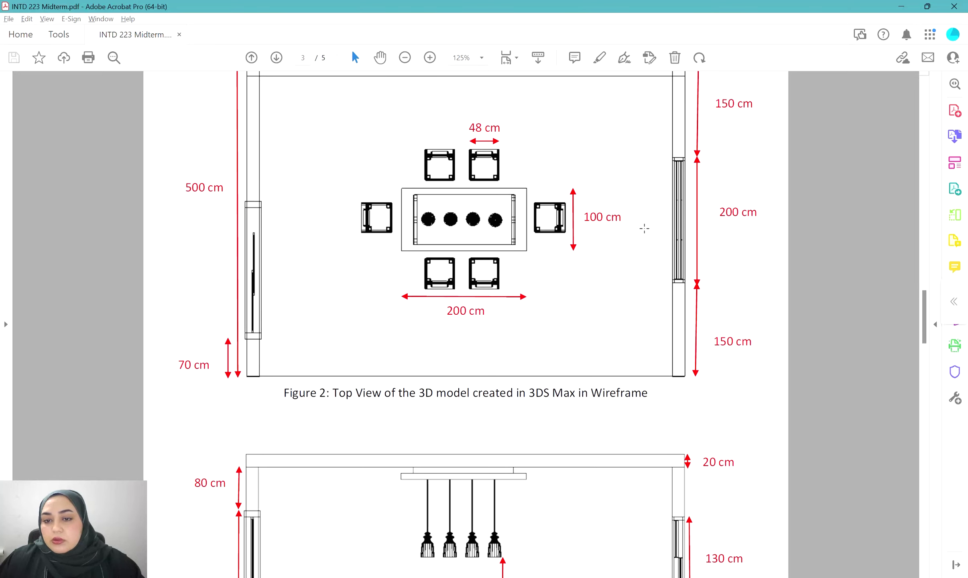
pyautogui.scroll(10, 650, 260)
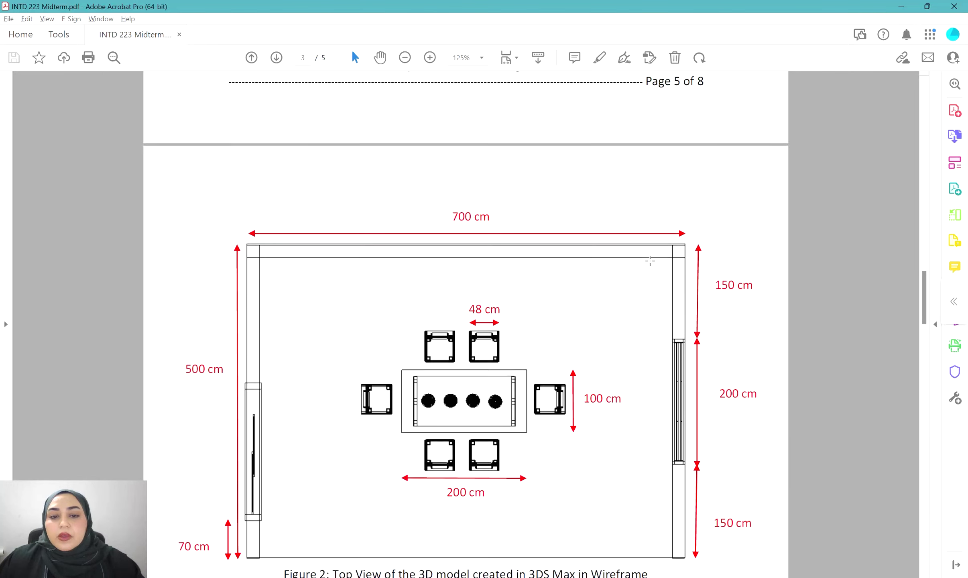
pyautogui.scroll(15, 650, 261)
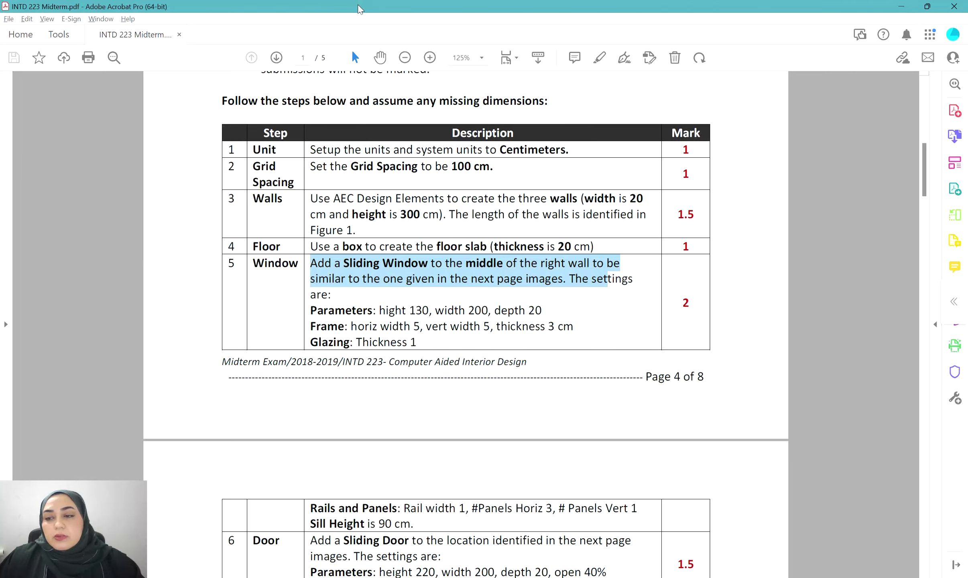
pyautogui.moveTo(362, 6); pyautogui.dragTo(967, 72)
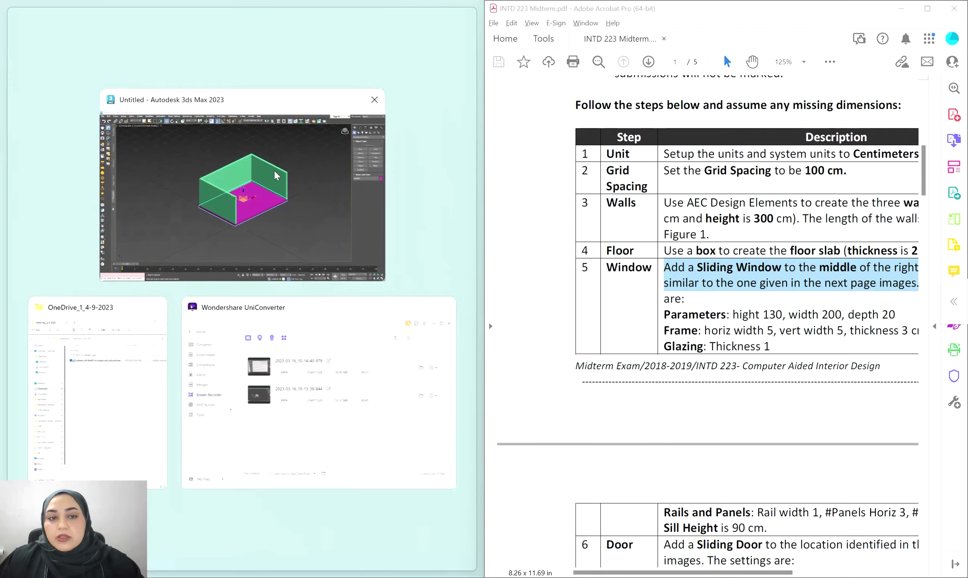
# Step: Dock 3ds Max in the left half beside the PDF and widen its side
pyautogui.click(238, 194)
pyautogui.moveTo(484, 279); pyautogui.dragTo(609, 279)
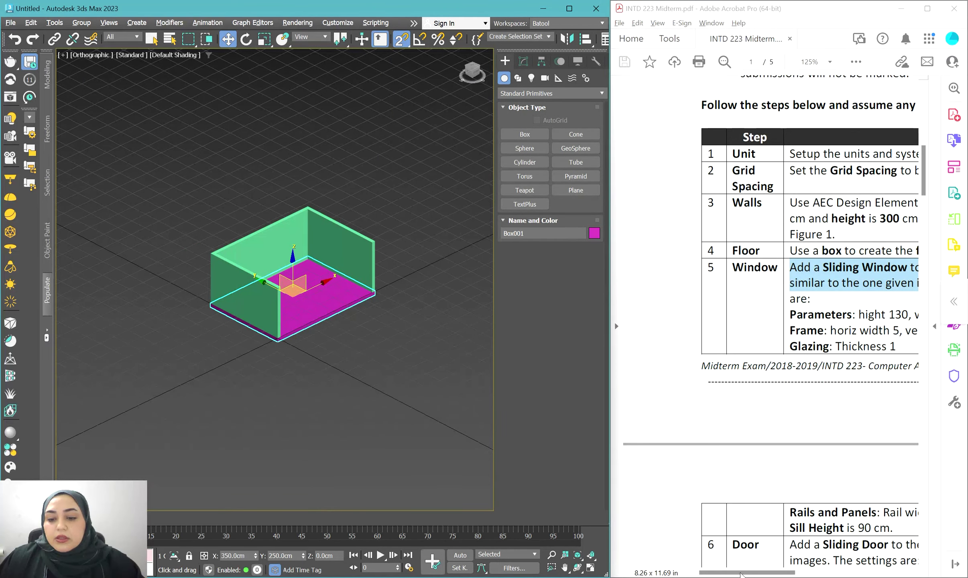
pyautogui.moveTo(747, 573); pyautogui.dragTo(801, 563)
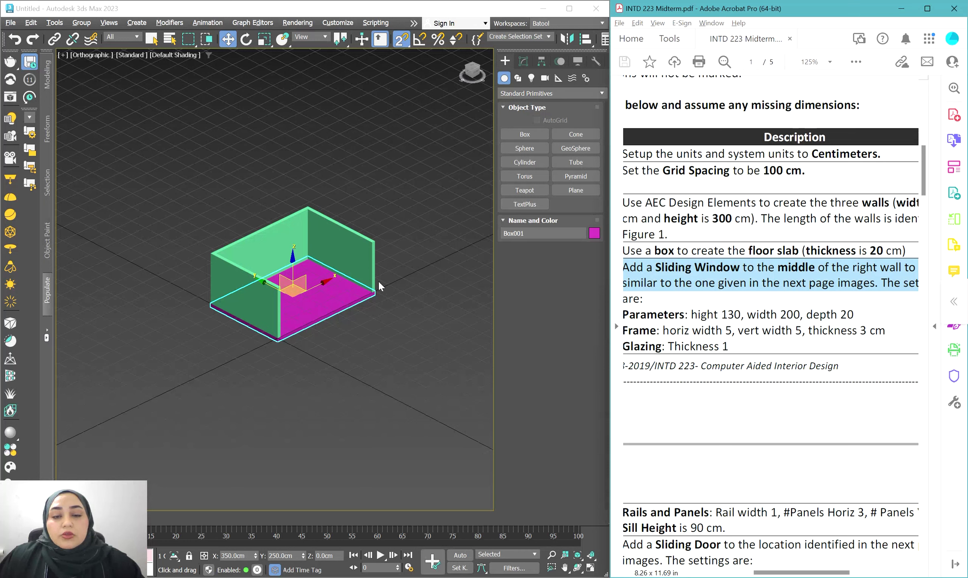
# Step: Select the wall with snapping off, then show the Top view in wireframe near the right wall
pyautogui.click(346, 248)
pyautogui.press('s')
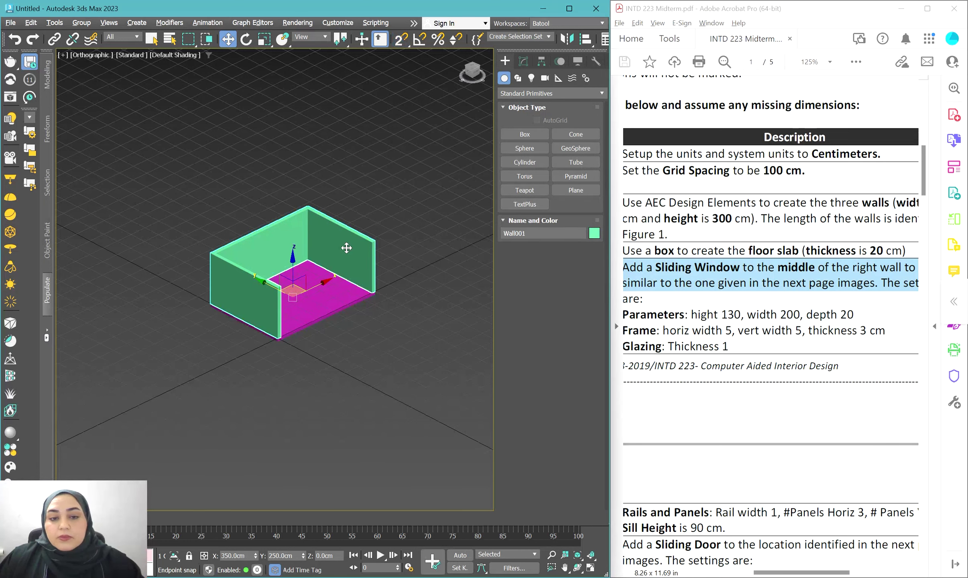
pyautogui.press('t')
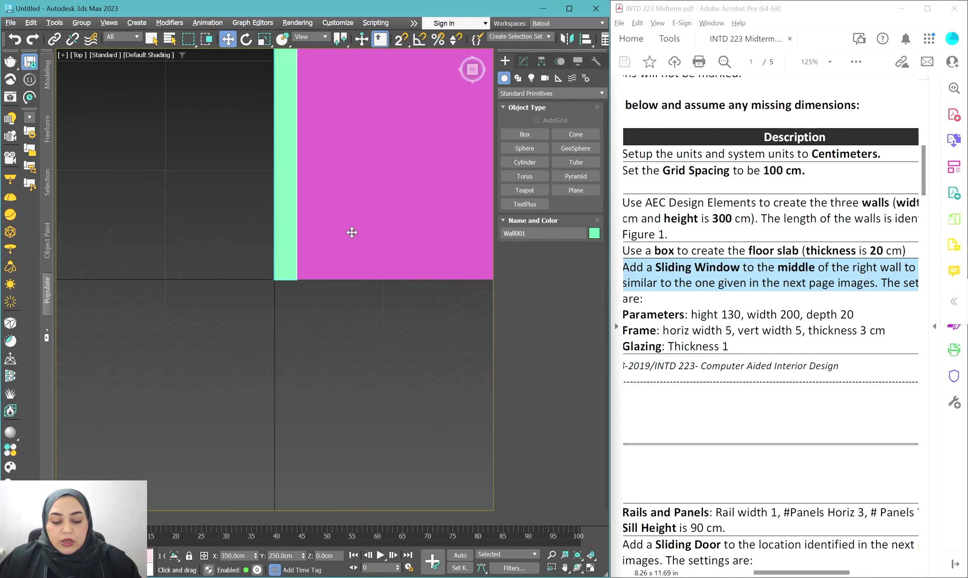
pyautogui.scroll(-6, 352, 233)
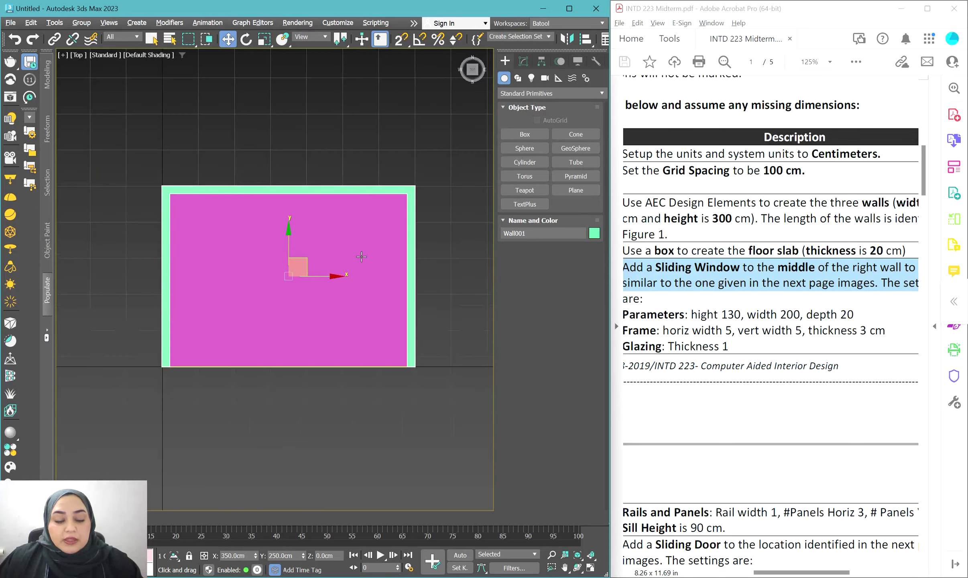
pyautogui.scroll(10, 380, 271)
pyautogui.moveTo(397, 259); pyautogui.dragTo(312, 263, button='middle')
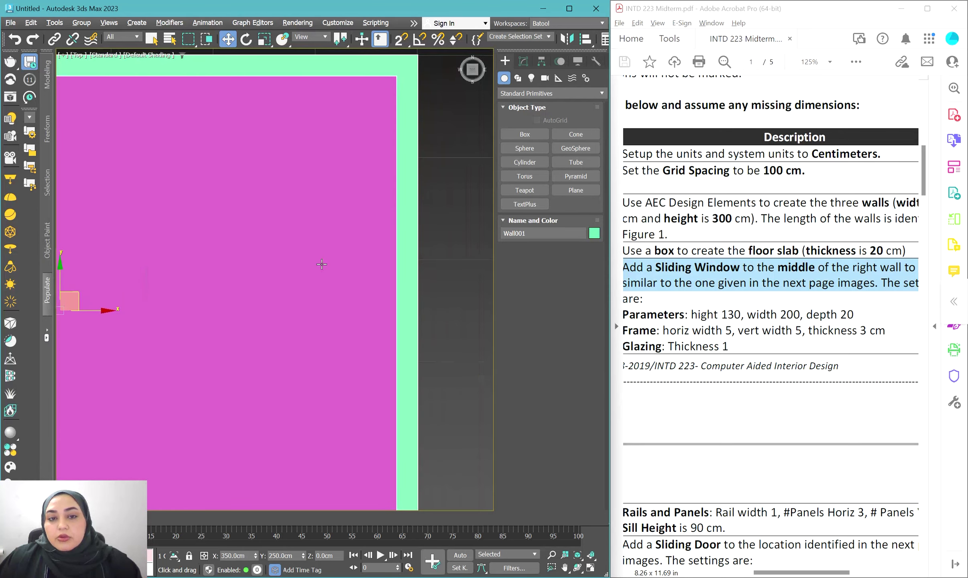
pyautogui.press('F3')
pyautogui.scroll(-2, 403, 245)
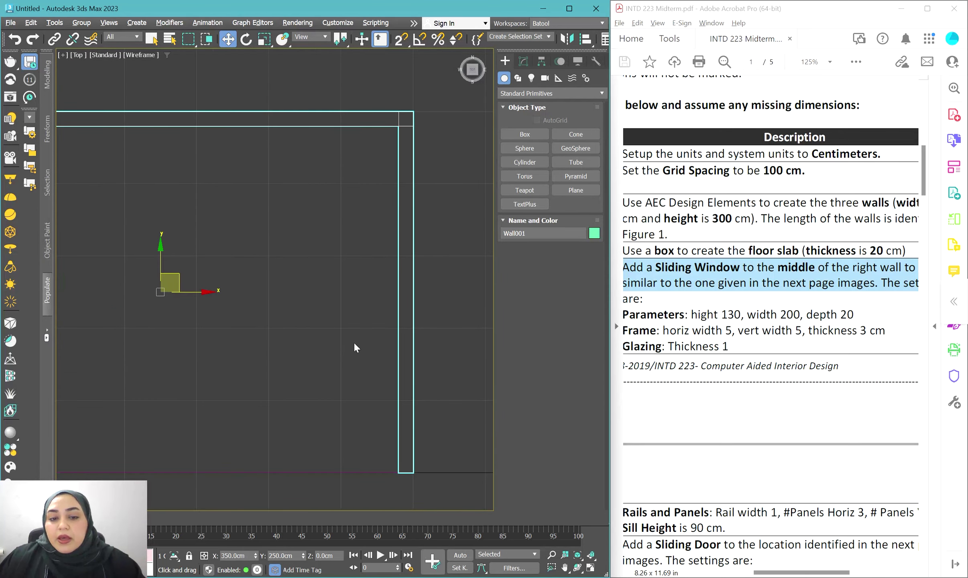
# Step: Choose the Sliding window type from the Windows object category
pyautogui.click(520, 94)
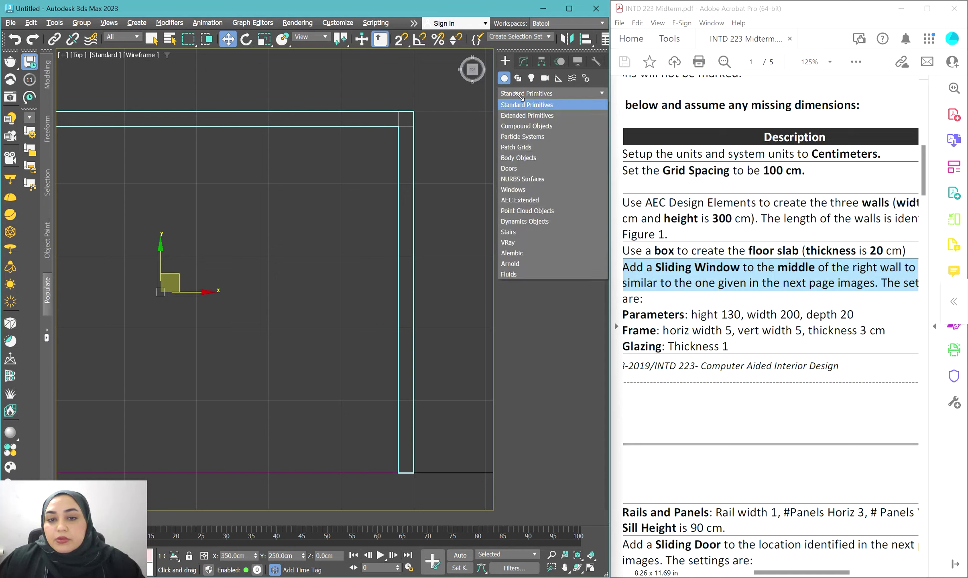
pyautogui.click(515, 190)
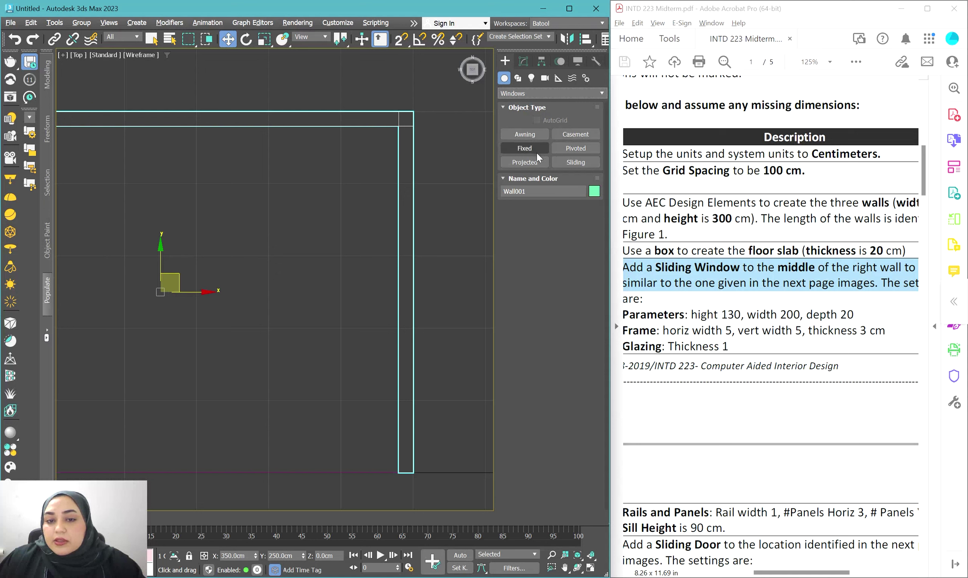
pyautogui.click(563, 159)
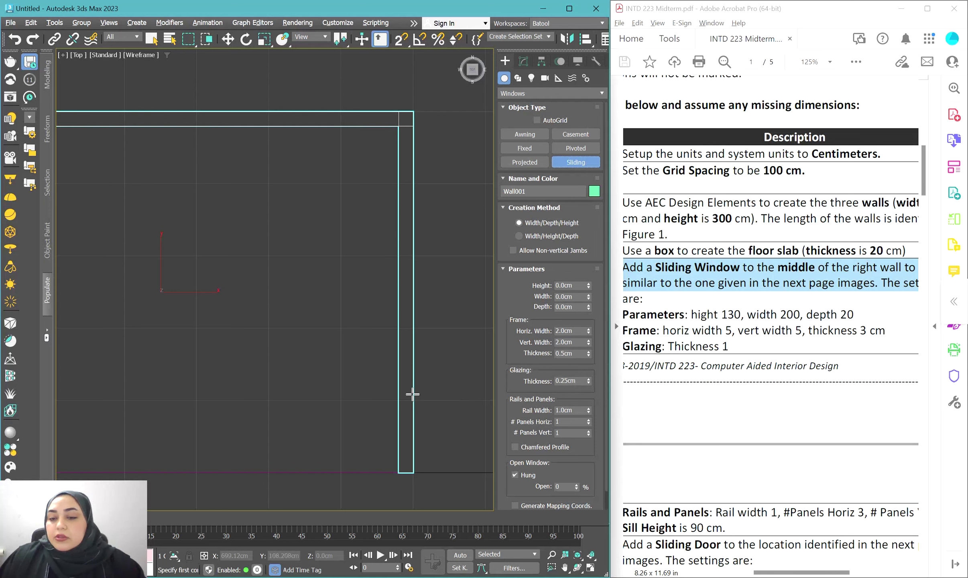
pyautogui.moveTo(410, 395); pyautogui.dragTo(407, 395, button='middle')
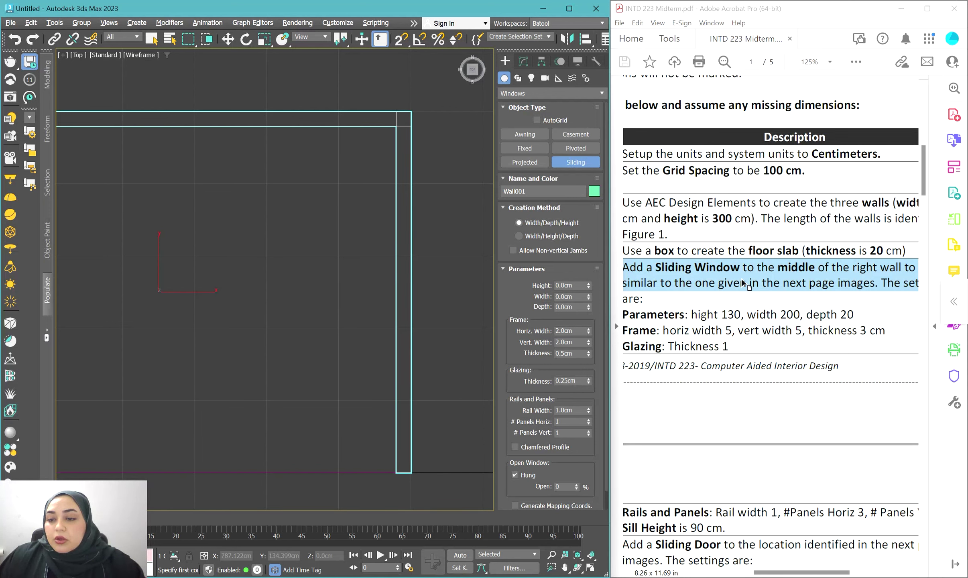
pyautogui.hscroll(-5, 712, 304)
pyautogui.hscroll(3, 720, 317)
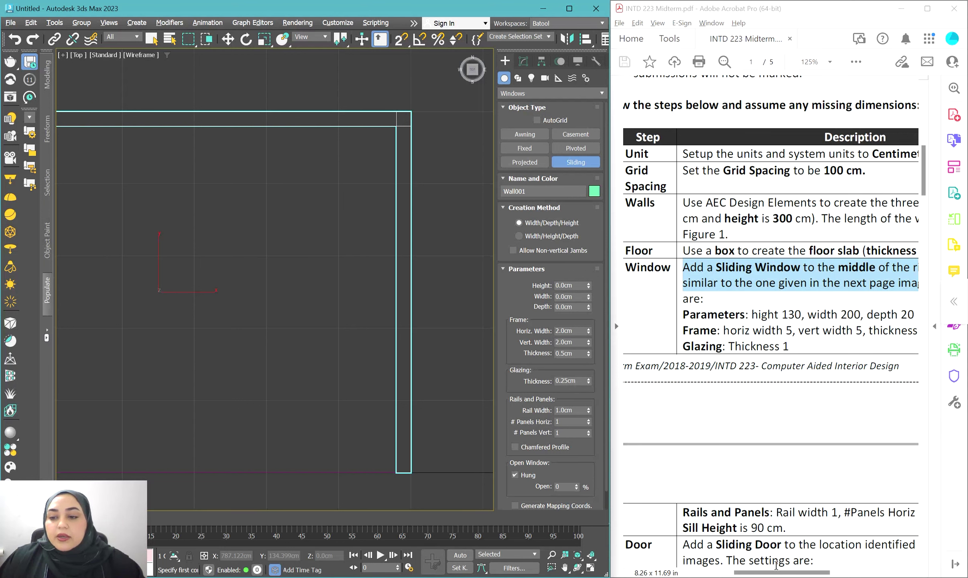
pyautogui.moveTo(776, 572); pyautogui.dragTo(780, 571)
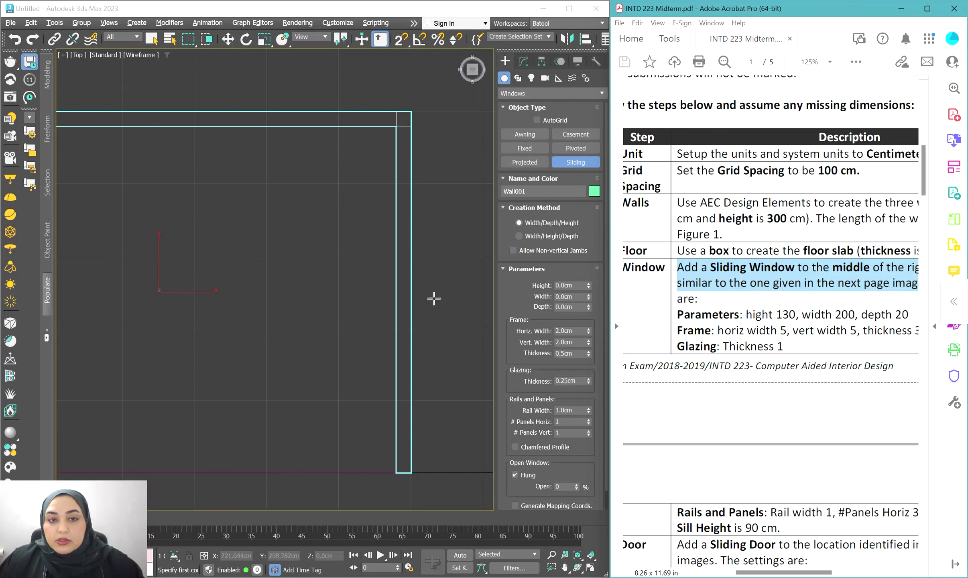
# Step: Turn snapping on with vertex and endpoint snaps disabled
pyautogui.click(401, 43)
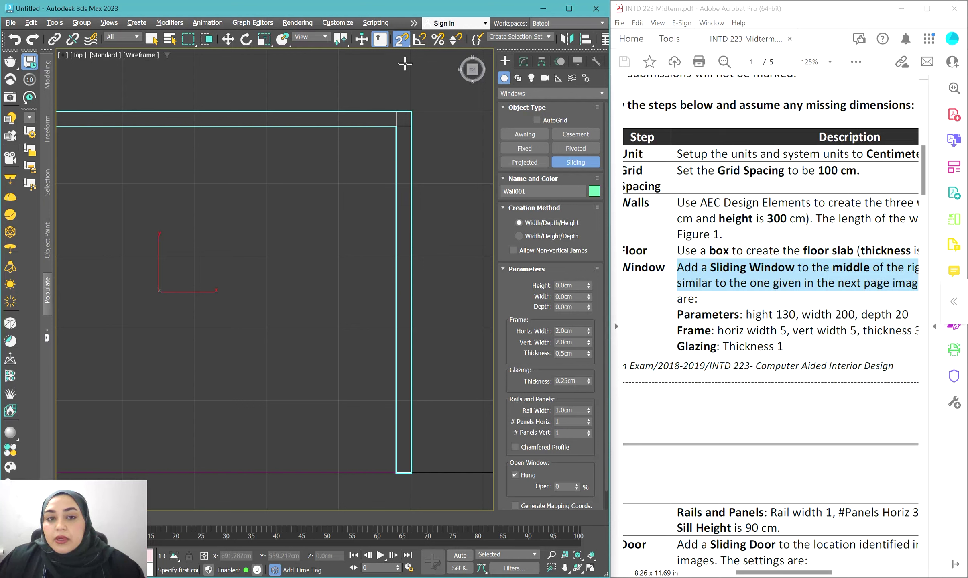
pyautogui.rightClick(403, 41)
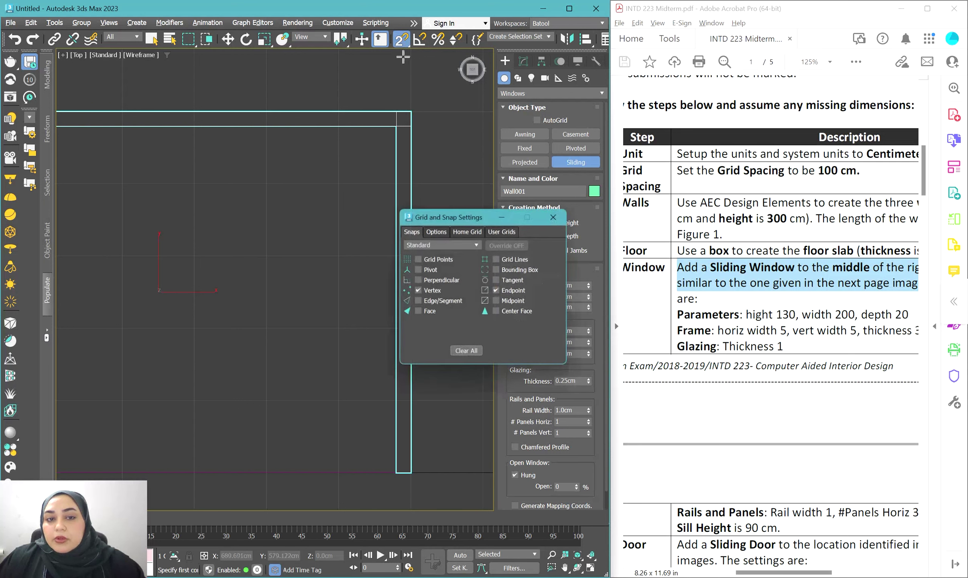
pyautogui.click(556, 218)
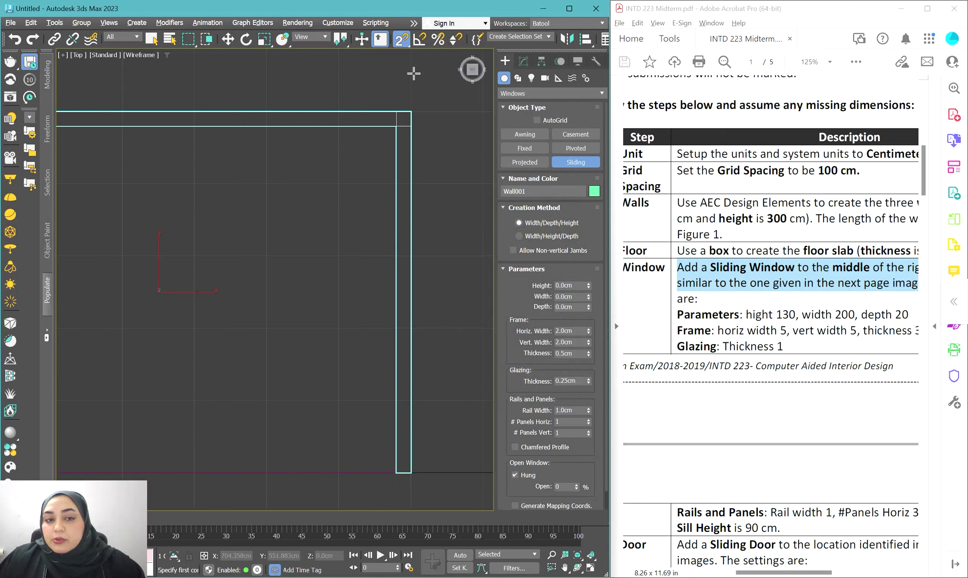
pyautogui.rightClick(402, 39)
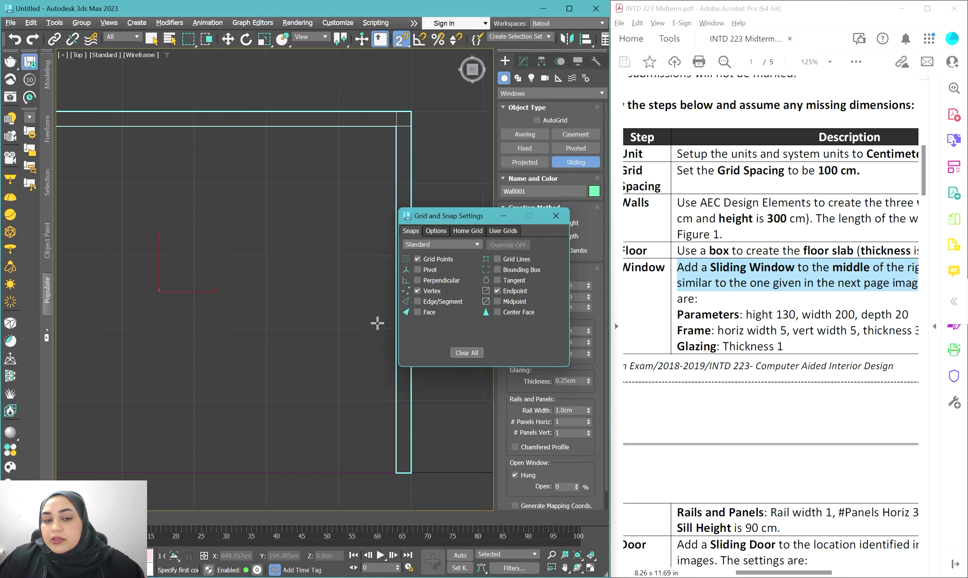
pyautogui.click(424, 292)
pyautogui.click(498, 291)
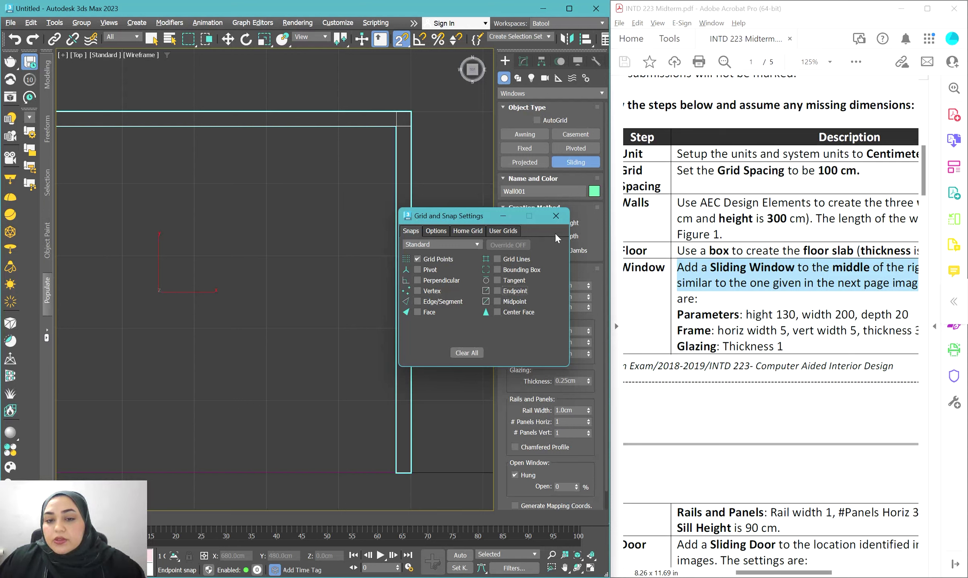
pyautogui.click(555, 216)
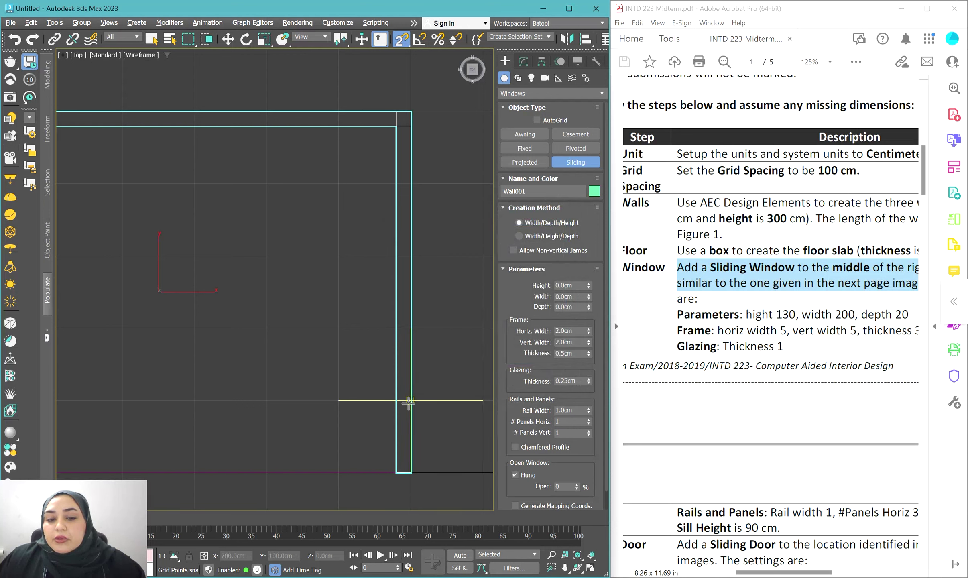
# Step: Make trial sliding windows along the right wall, cancel them, and dismiss the WinZip popup
pyautogui.moveTo(409, 400); pyautogui.dragTo(410, 185)
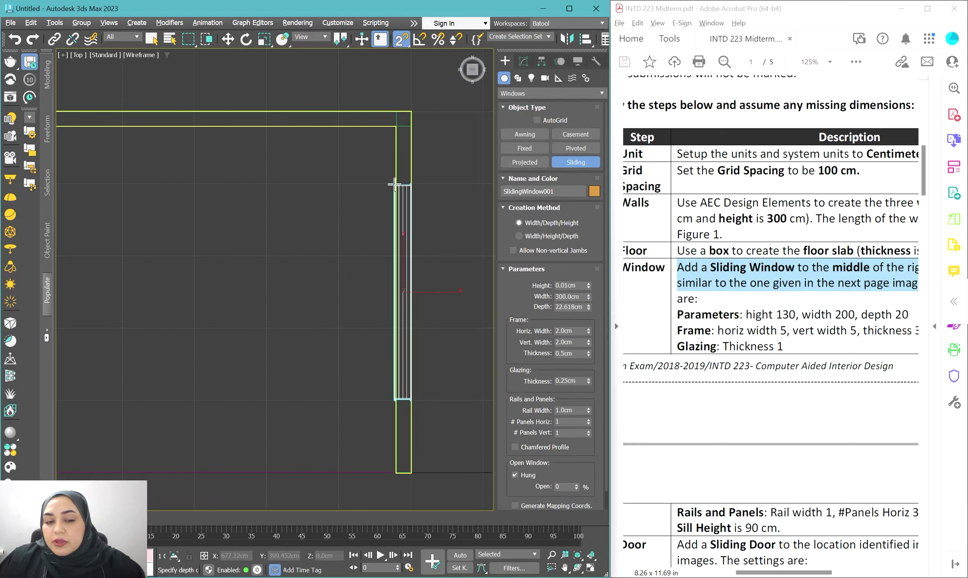
pyautogui.rightClick(396, 186)
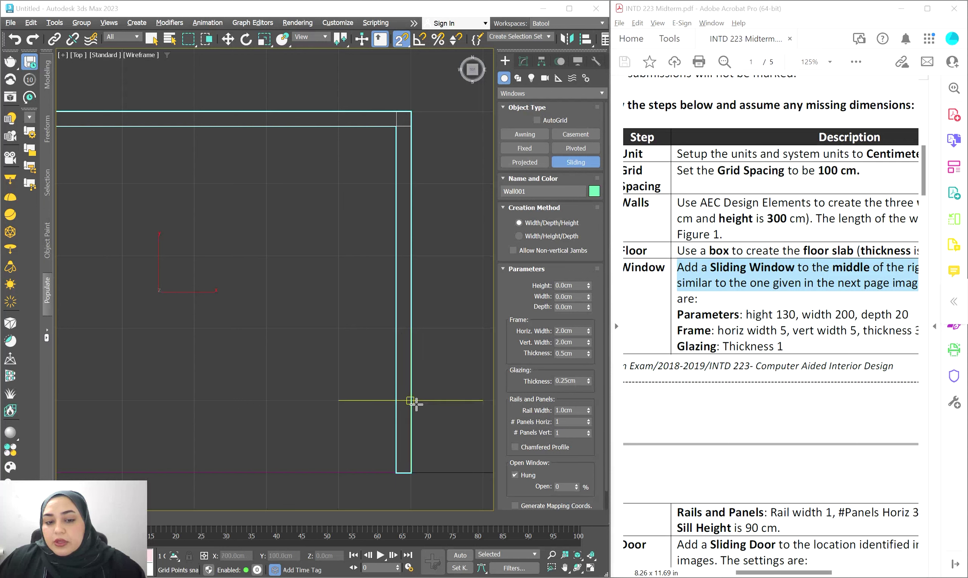
pyautogui.moveTo(411, 400); pyautogui.dragTo(409, 183)
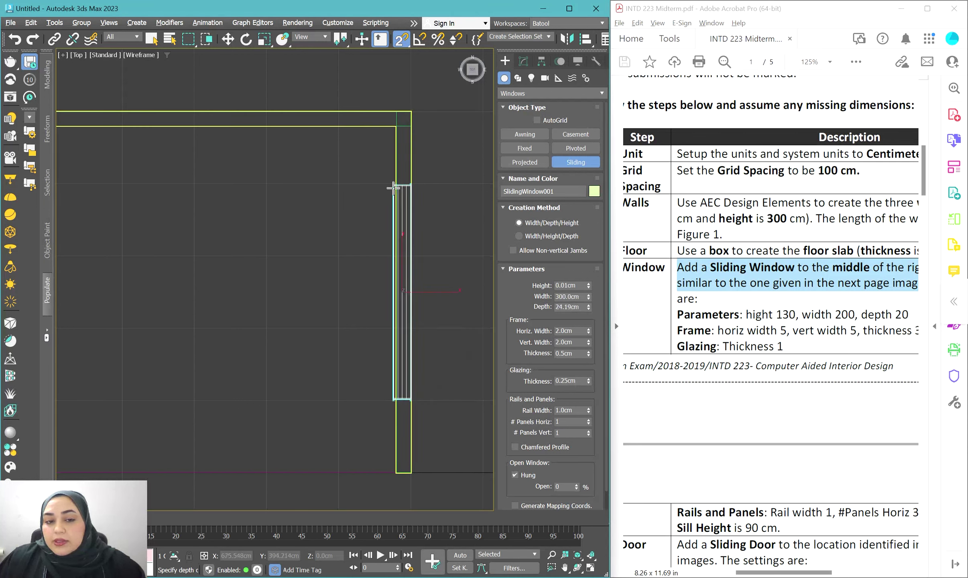
pyautogui.click(394, 183)
pyautogui.rightClick(402, 86)
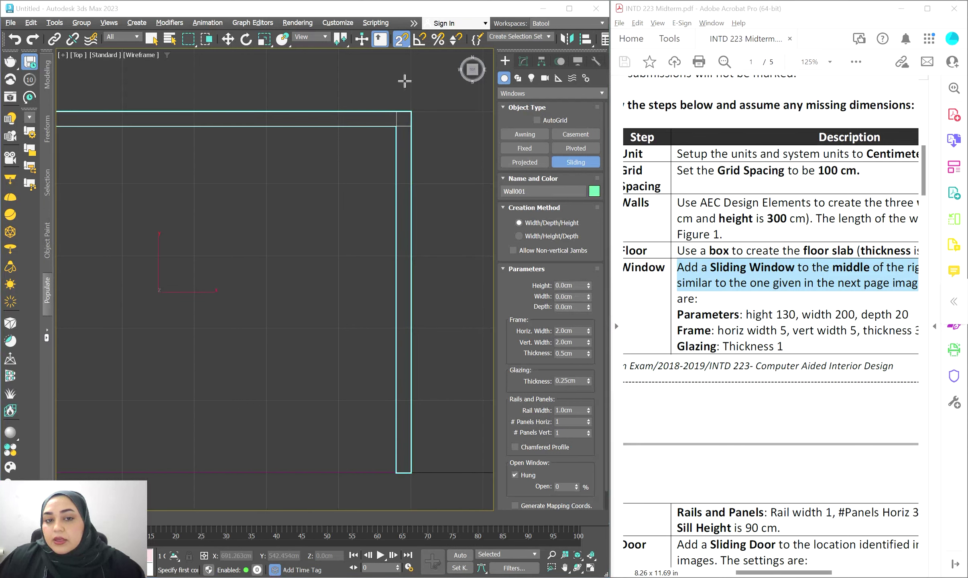
pyautogui.scroll(-2, 377, 194)
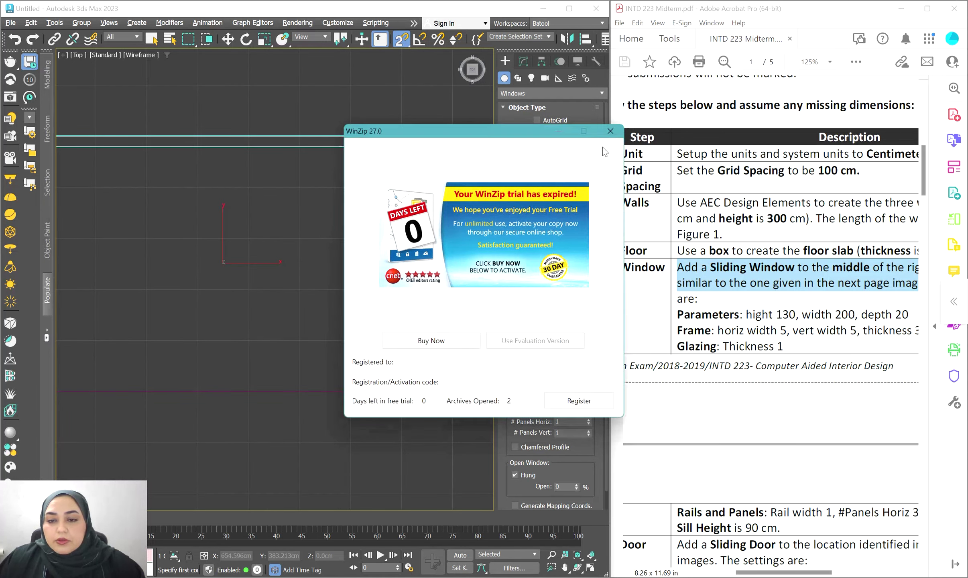
pyautogui.click(610, 131)
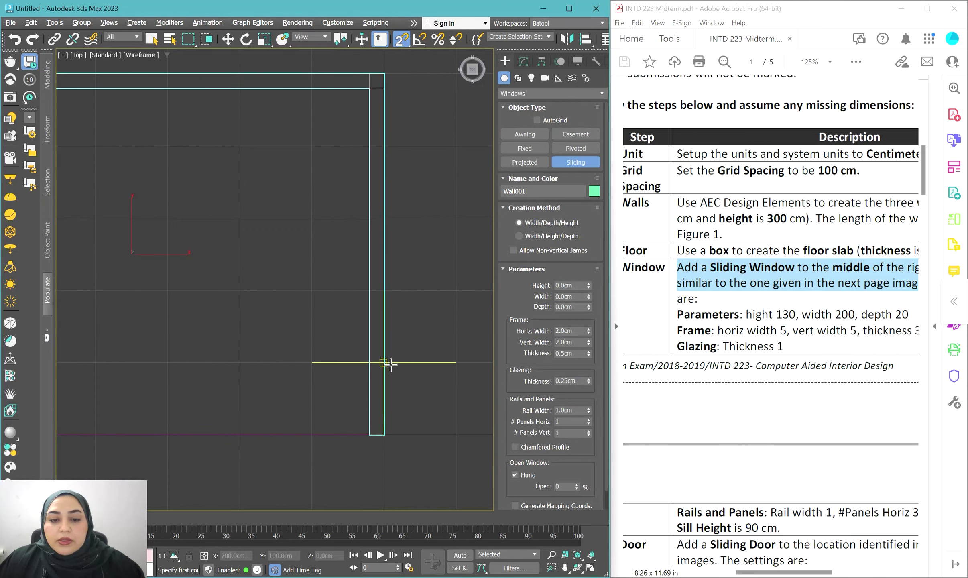
# Step: Draw a sliding window 300 cm wide and 55 cm high along the right wall
pyautogui.moveTo(387, 363); pyautogui.dragTo(384, 147)
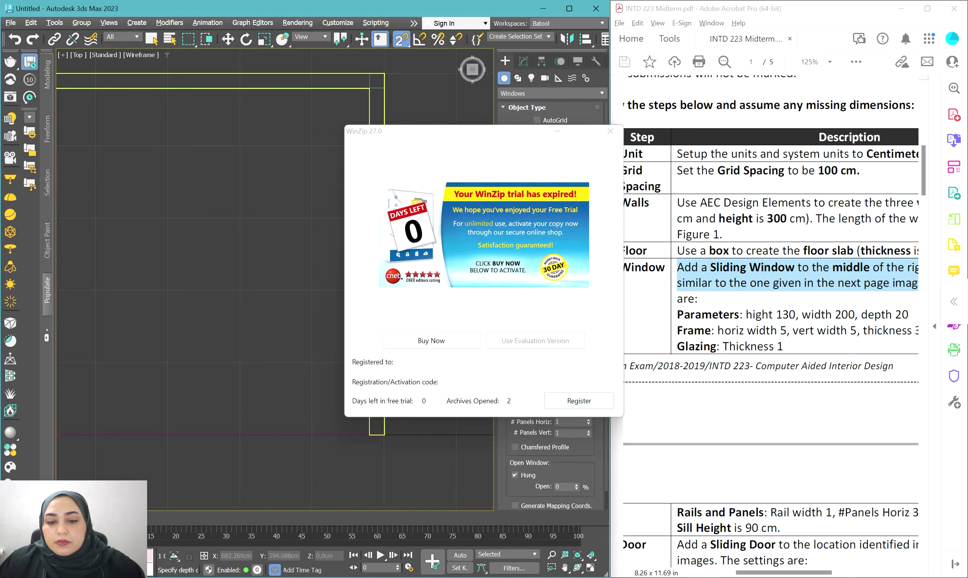
pyautogui.click(610, 131)
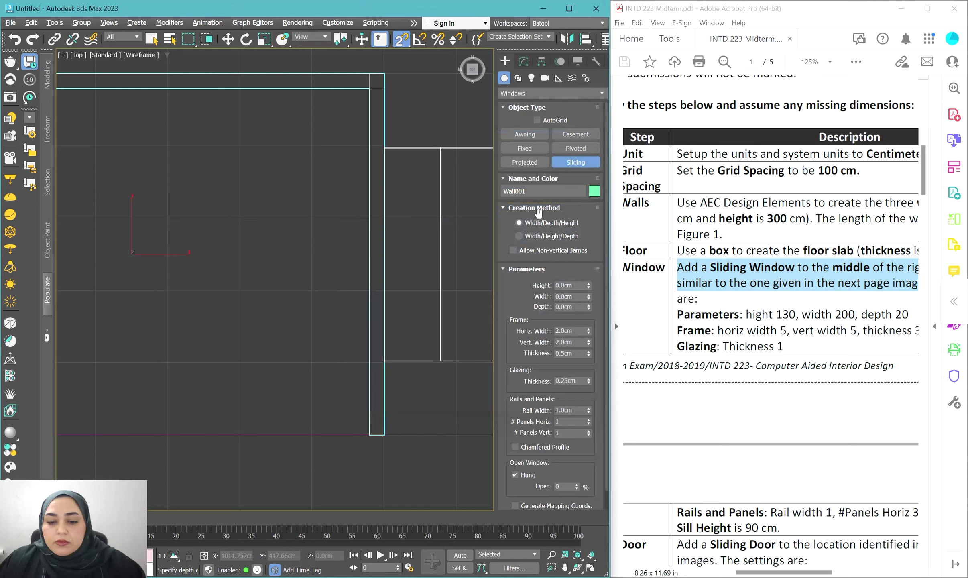
pyautogui.moveTo(384, 362); pyautogui.dragTo(385, 147)
pyautogui.click(362, 152)
pyautogui.click(374, 123)
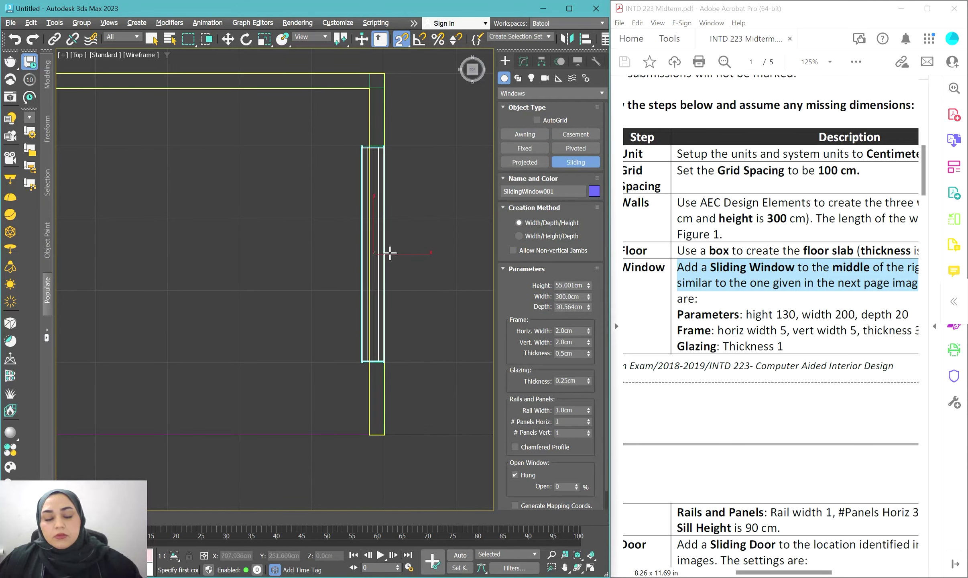
pyautogui.scroll(-2, 391, 253)
# Step: Orbit to a shaded 3D view of the walls and window
pyautogui.moveTo(369, 352)
pyautogui.keyDown('alt'); pyautogui.mouseDown(button='middle')
pyautogui.moveTo(411, 296)
pyautogui.moveTo(377, 301)
pyautogui.moveTo(361, 273)
pyautogui.moveTo(335, 266)
pyautogui.mouseUp(button='middle'); pyautogui.keyUp('alt')
pyautogui.press('F3')
pyautogui.scroll(5, 393, 289)
pyautogui.scroll(-2, 335, 266)
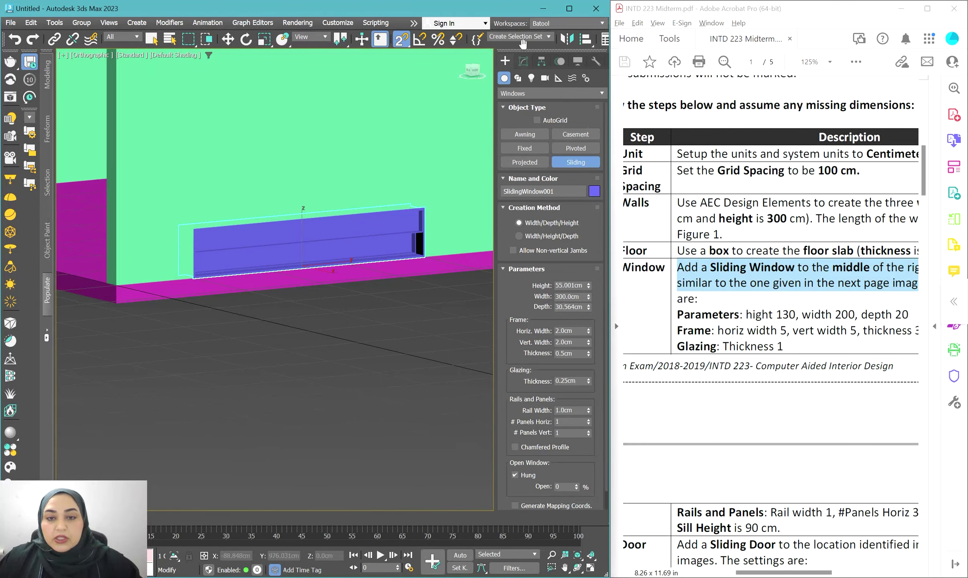
# Step: Give SlidingWindow001 Height 130, Width 200 and Depth 20 in its Modify parameters
pyautogui.click(523, 61)
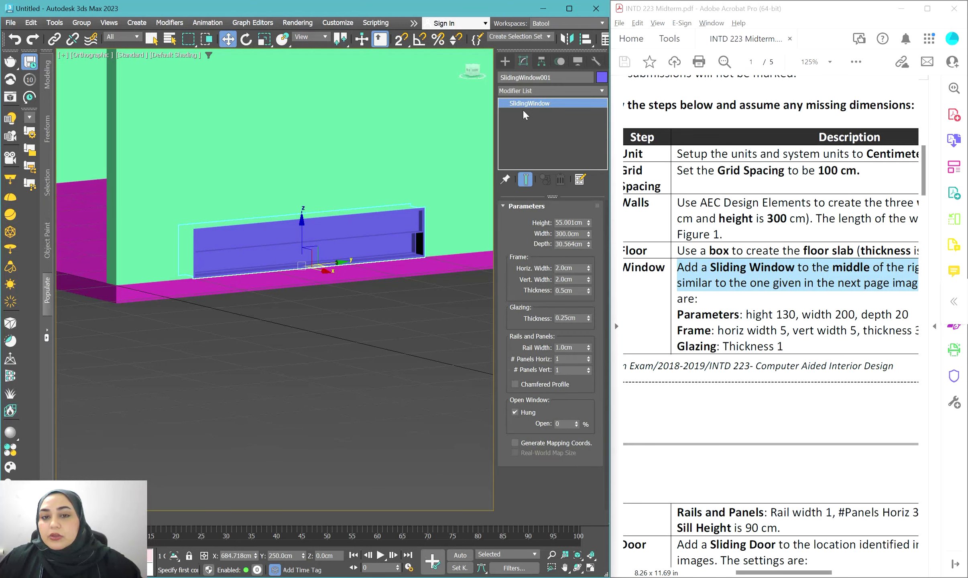
pyautogui.press('s')
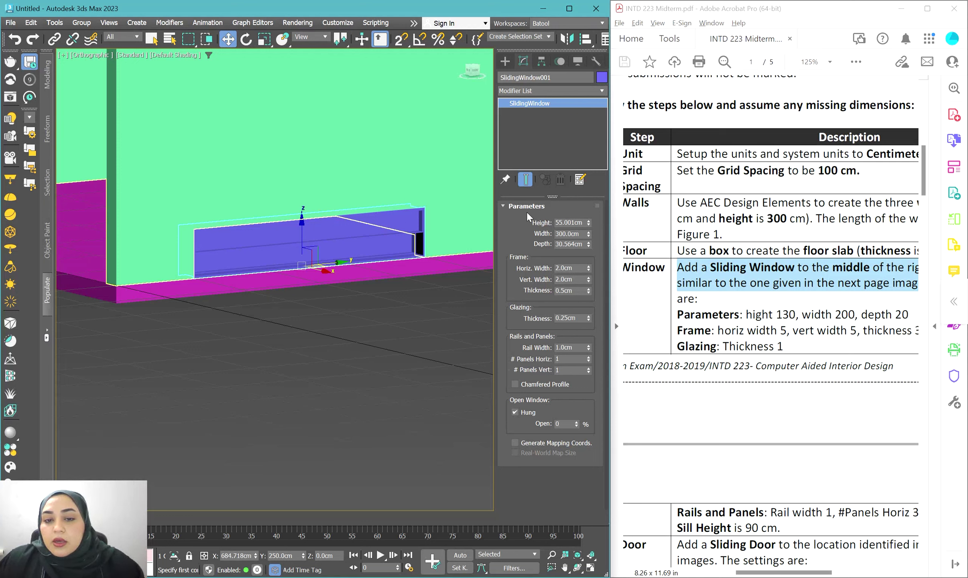
pyautogui.click(573, 223)
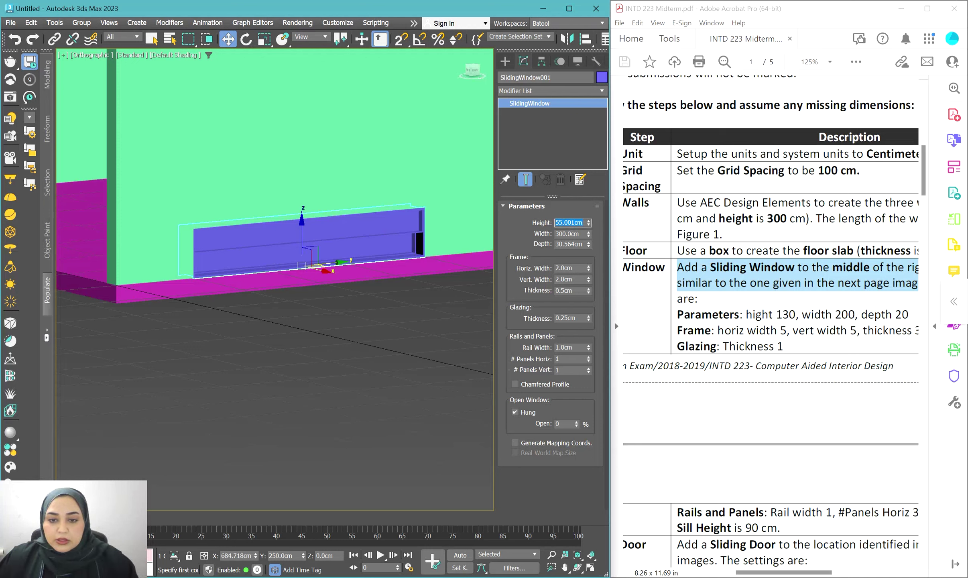
pyautogui.write('130')
pyautogui.press('Tab')
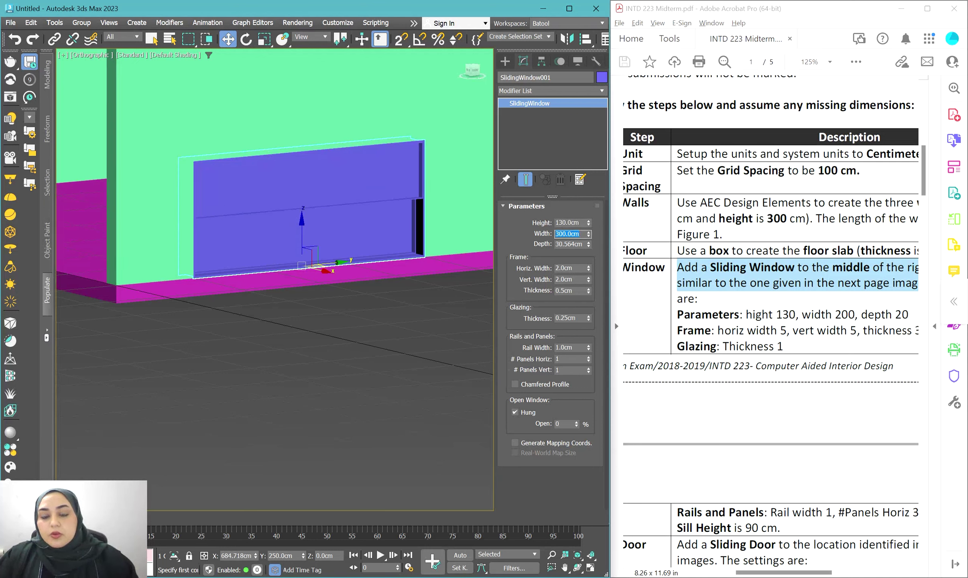
pyautogui.write('200')
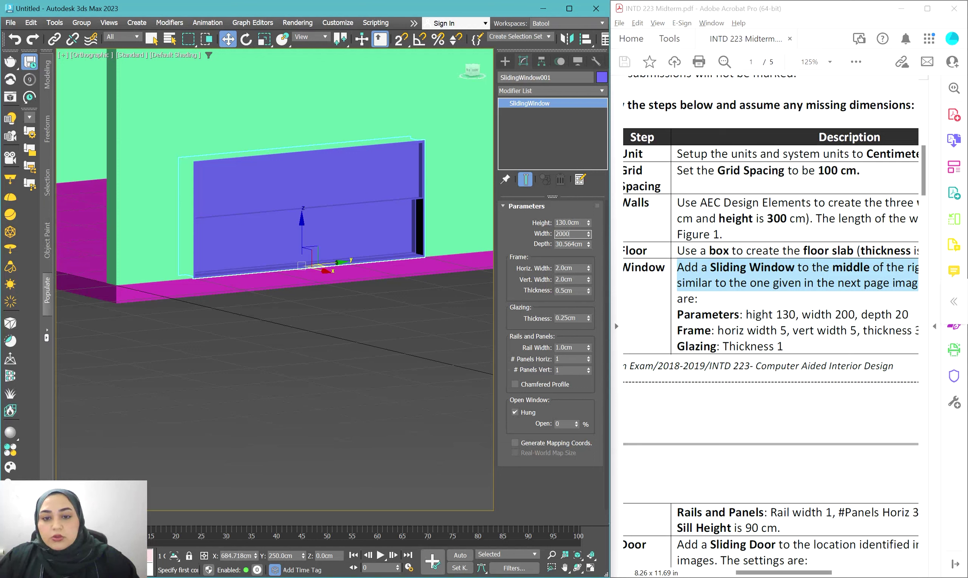
pyautogui.press('Tab')
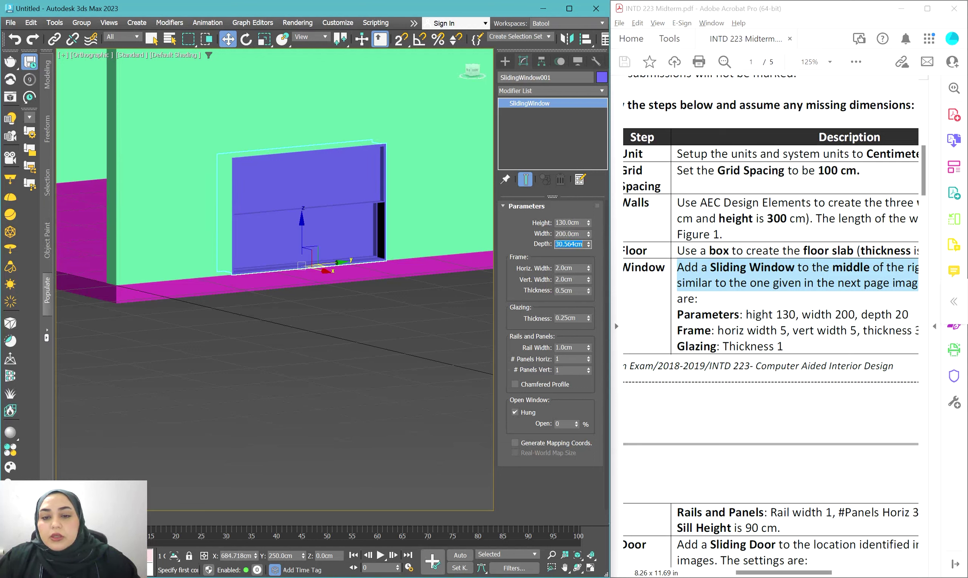
pyautogui.write('2')
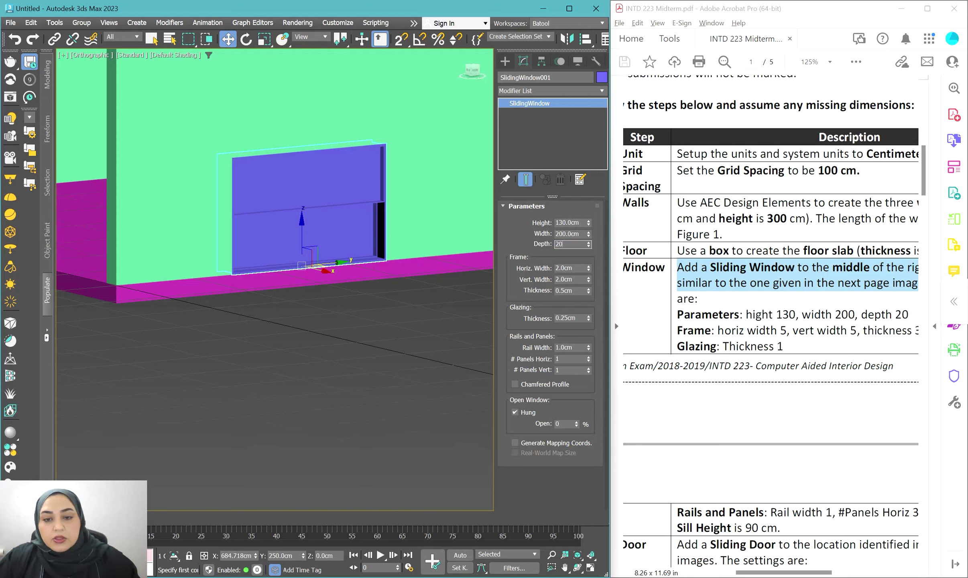
pyautogui.write('0')
pyautogui.press('Return')
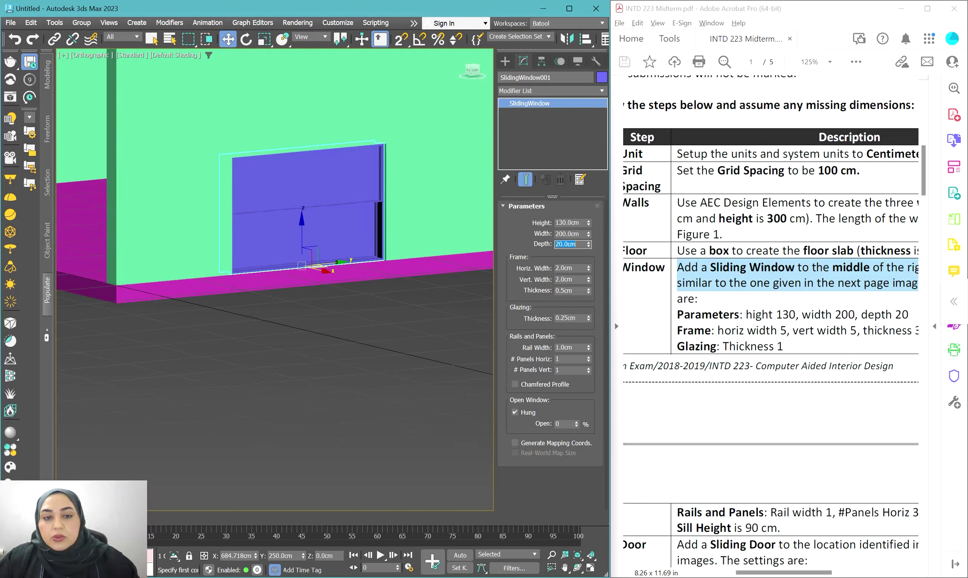
# Step: Cancel a first alignment attempt and return to a wireframe Top view
pyautogui.click(585, 39)
pyautogui.click(324, 106)
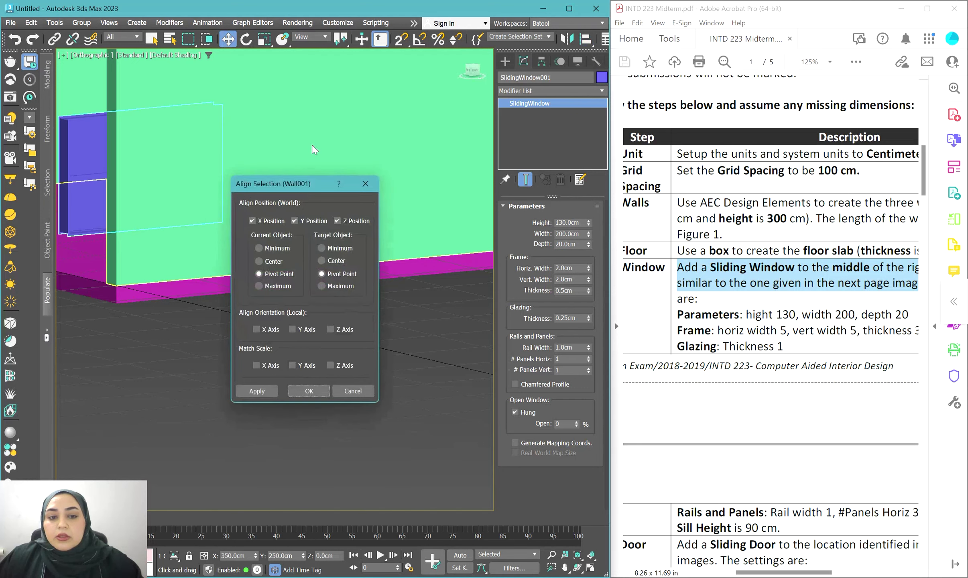
pyautogui.click(367, 185)
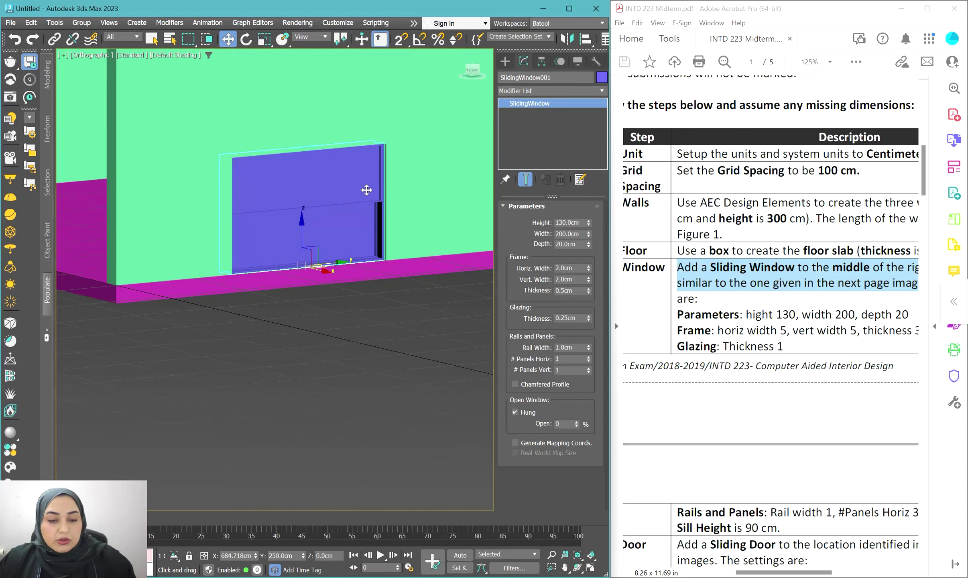
pyautogui.scroll(-3, 369, 209)
pyautogui.press('t')
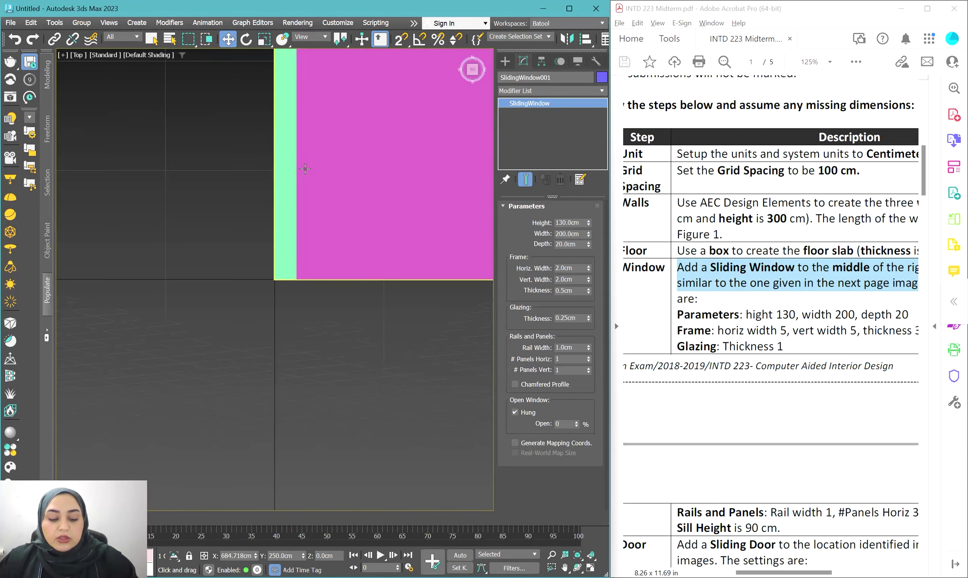
pyautogui.press('F3')
pyautogui.scroll(6, 487, 213)
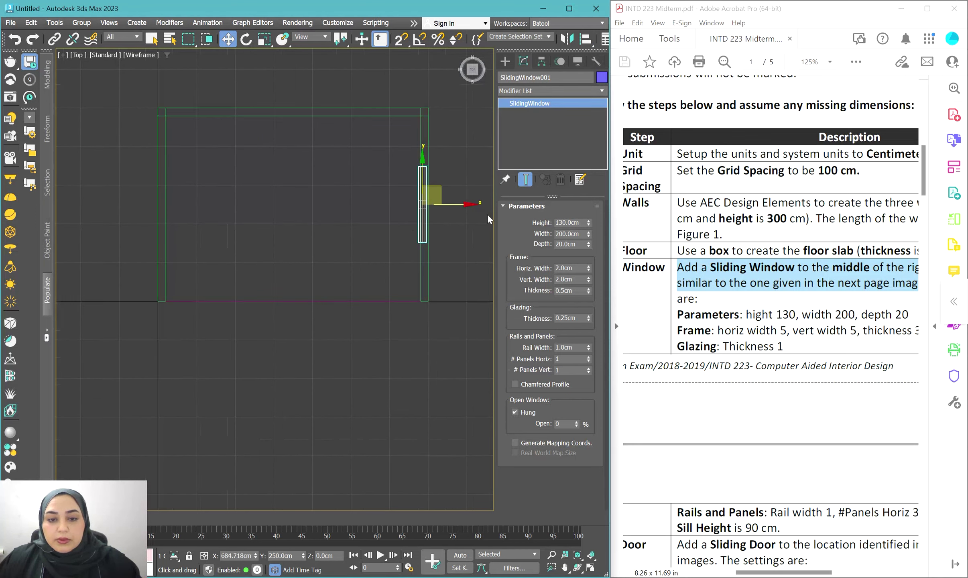
pyautogui.scroll(5, 314, 304)
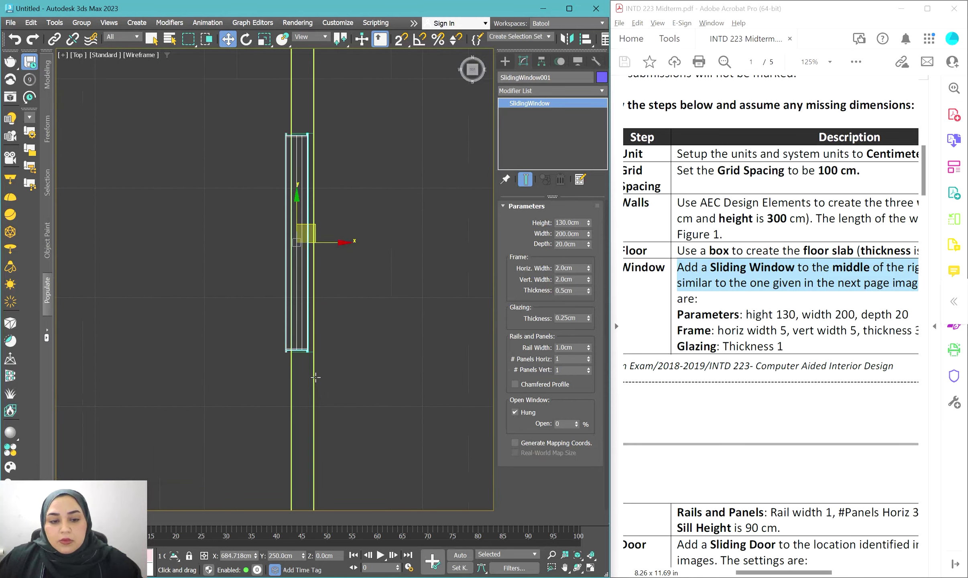
pyautogui.scroll(-5, 308, 333)
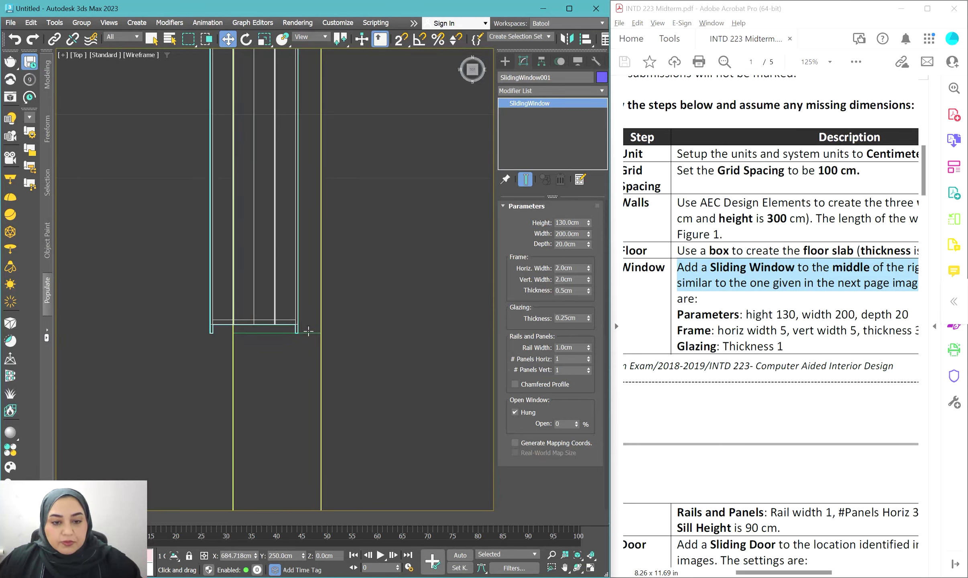
# Step: Align the window's maximum X edge to the right wall's maximum X edge
pyautogui.click(585, 39)
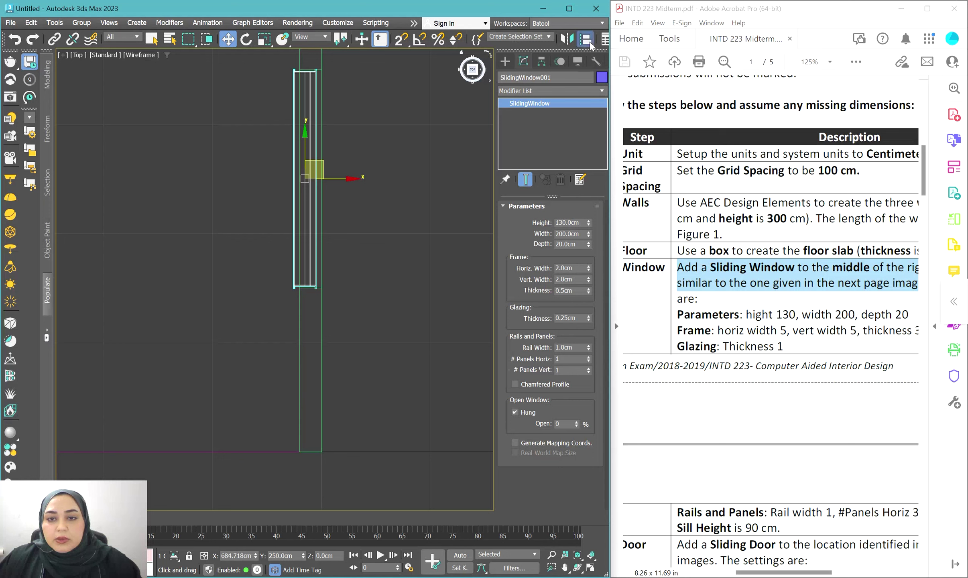
pyautogui.click(321, 319)
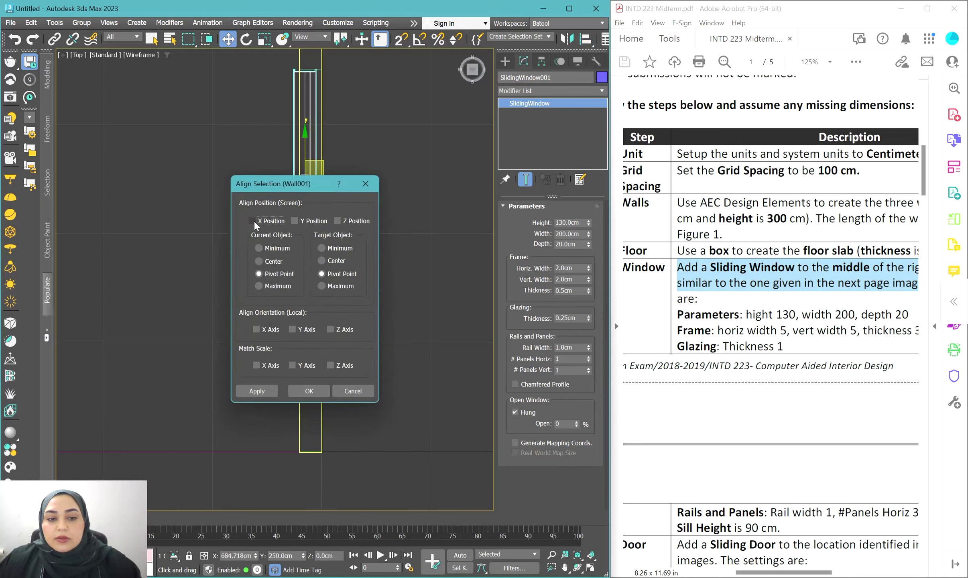
pyautogui.click(271, 221)
pyautogui.click(269, 220)
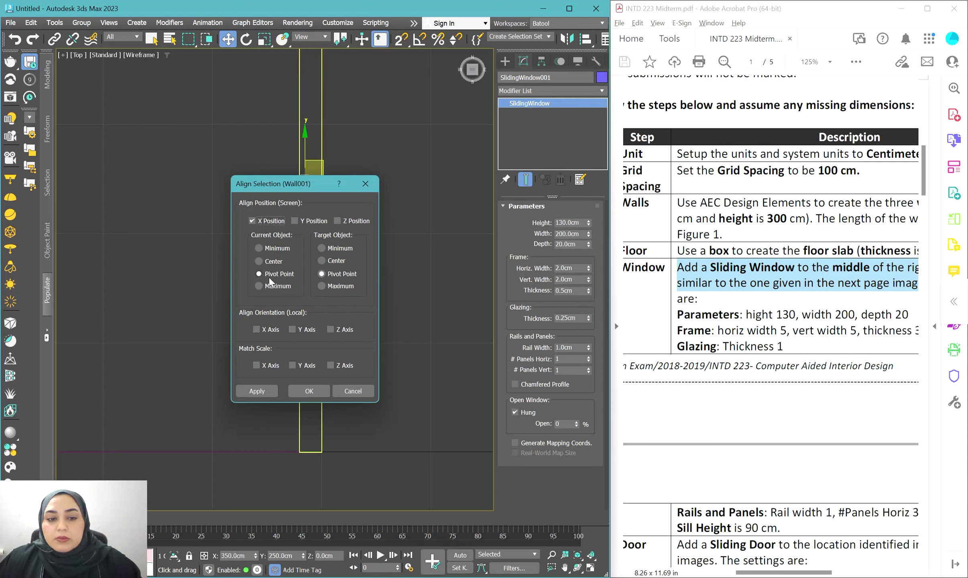
pyautogui.click(320, 286)
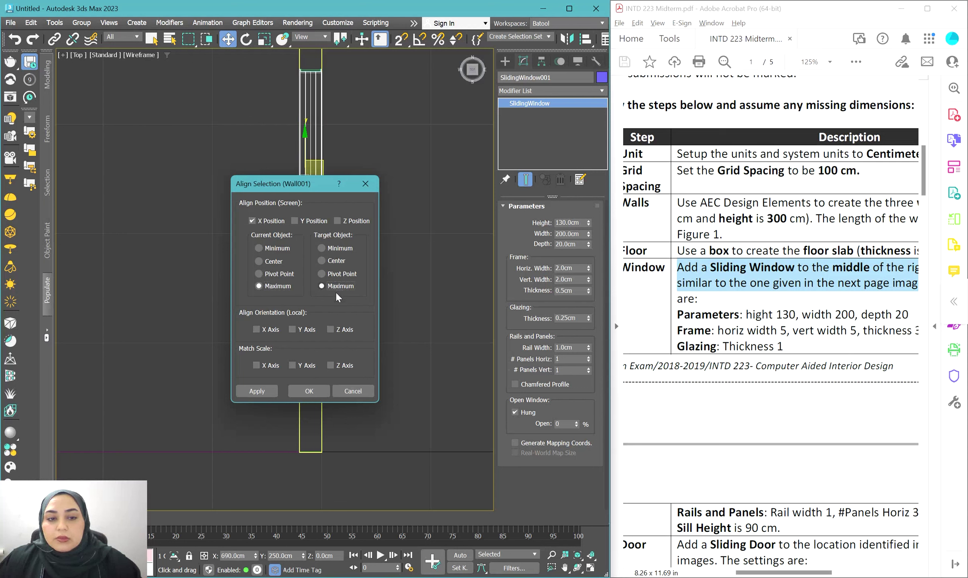
pyautogui.click(311, 390)
# Step: Orbit to see the aligned window shaded in 3D, then bring up the exam brief
pyautogui.scroll(4, 311, 262)
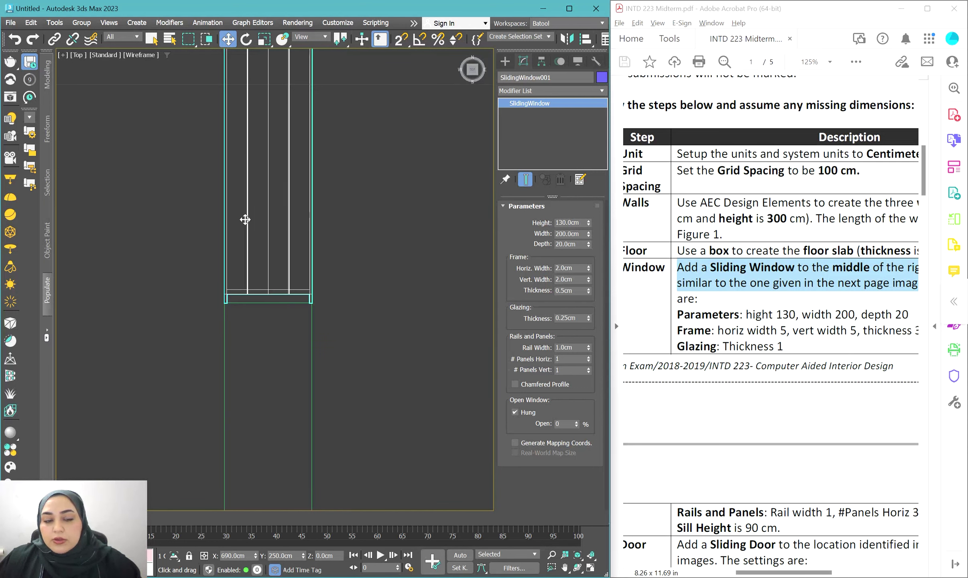
pyautogui.scroll(-3, 311, 244)
pyautogui.moveTo(348, 307)
pyautogui.keyDown('alt'); pyautogui.mouseDown(button='middle')
pyautogui.moveTo(283, 261)
pyautogui.moveTo(338, 325)
pyautogui.moveTo(316, 336)
pyautogui.mouseUp(button='middle'); pyautogui.keyUp('alt')
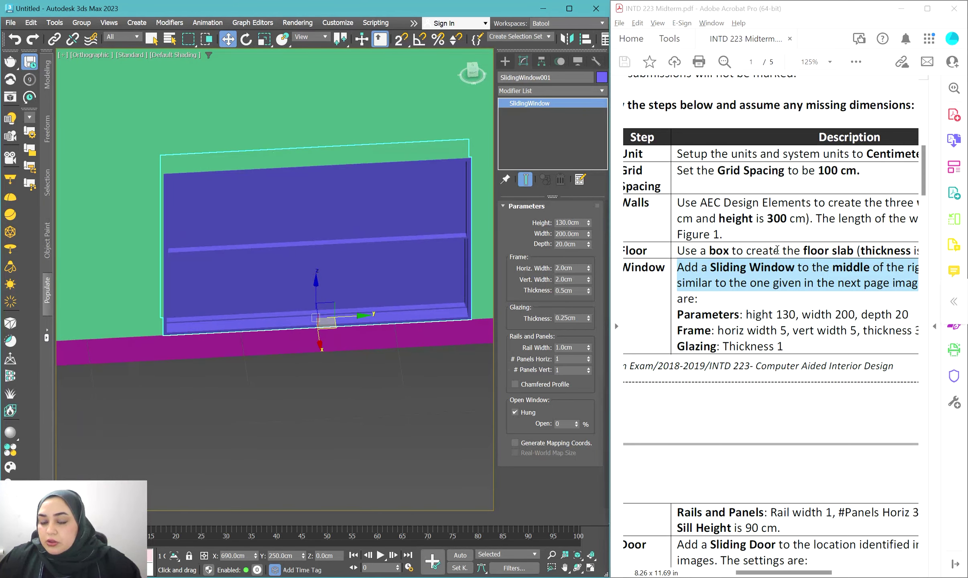
pyautogui.click(751, 290)
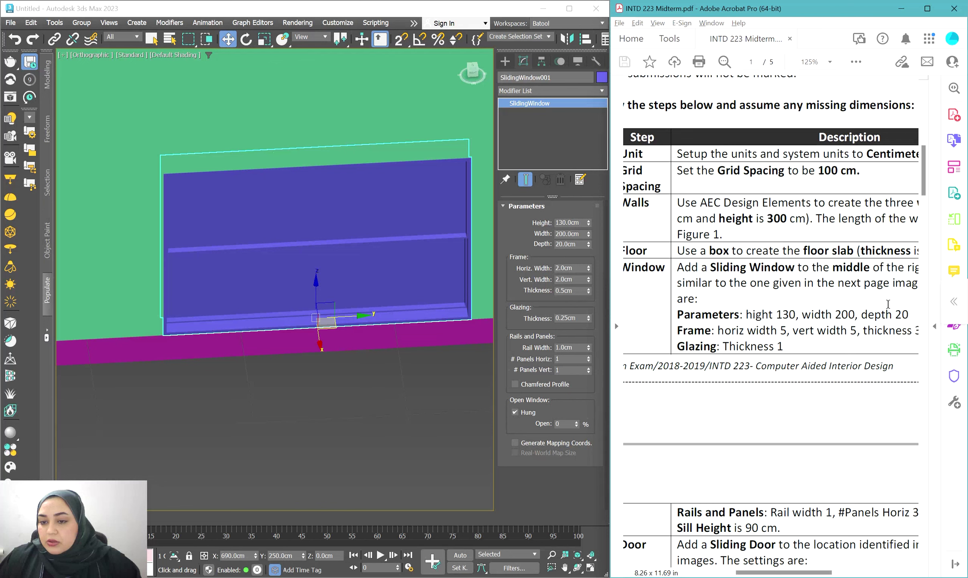
# Step: Scroll the brief to page 3's wall elevation showing the 130 cm window over a 90 cm sill
pyautogui.scroll(-20, 704, 261)
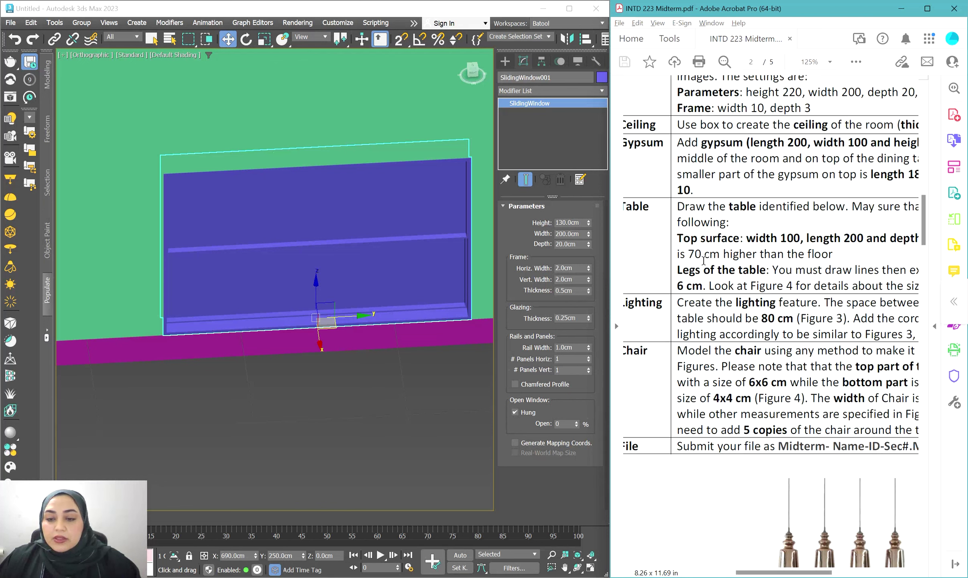
pyautogui.scroll(-5, 704, 261)
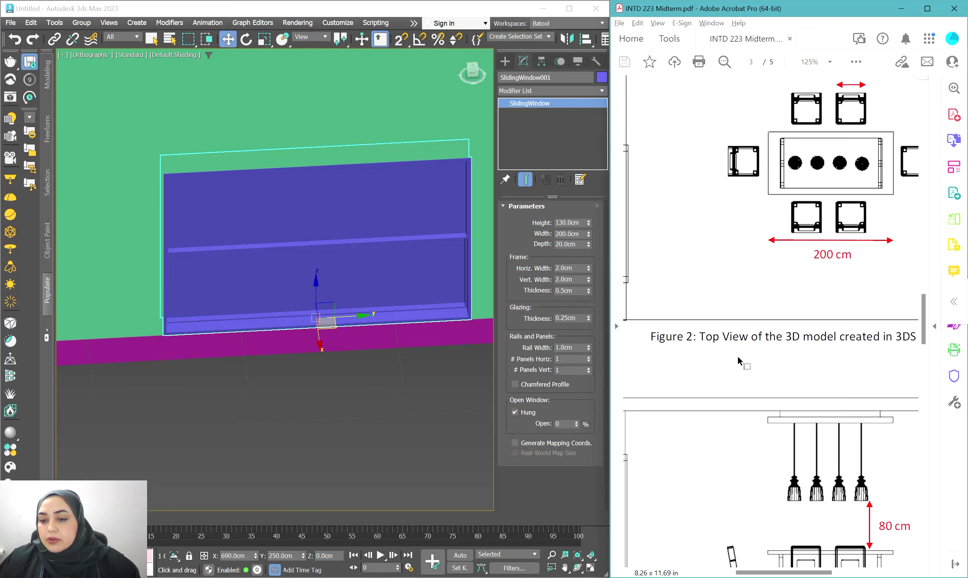
pyautogui.scroll(-3, 737, 355)
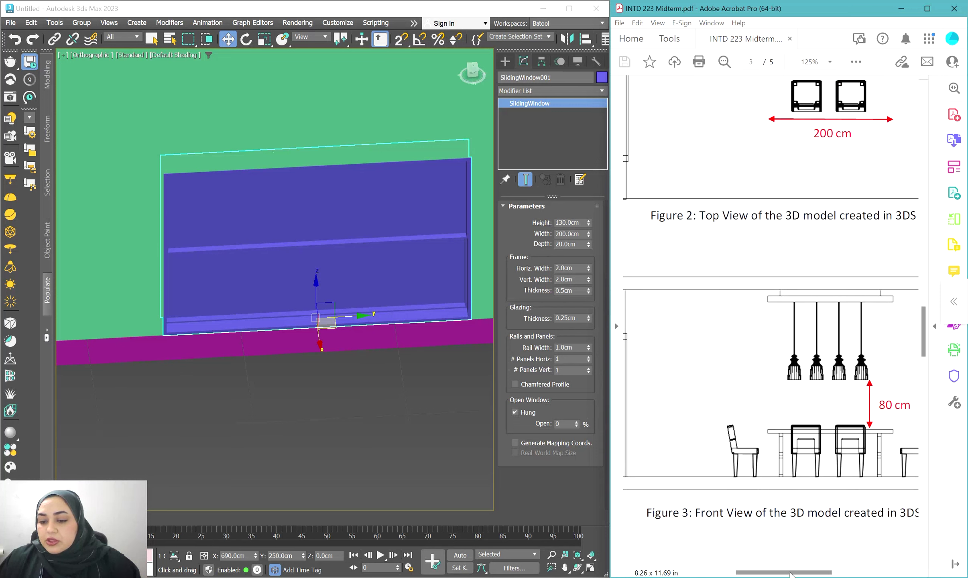
pyautogui.hscroll(5, 863, 522)
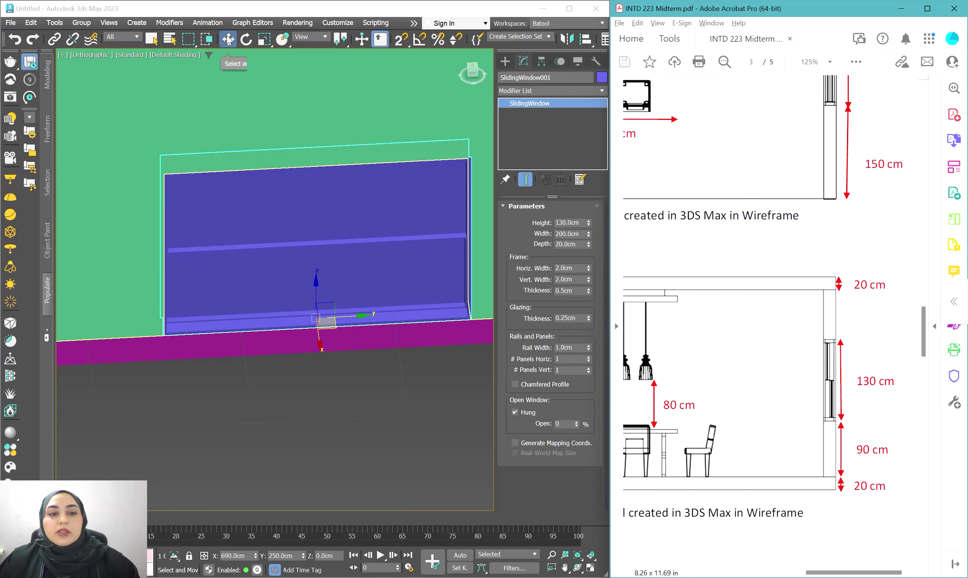
# Step: Raise the window 90 cm with a Z offset in the Move Transform Type-In
pyautogui.rightClick(228, 38)
pyautogui.click(216, 120)
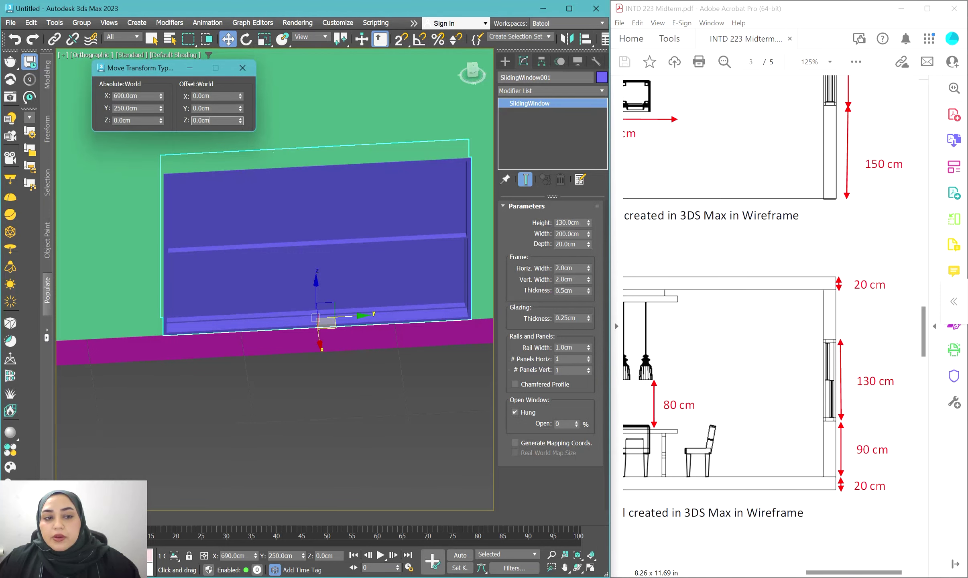
pyautogui.write('90')
pyautogui.press('Return')
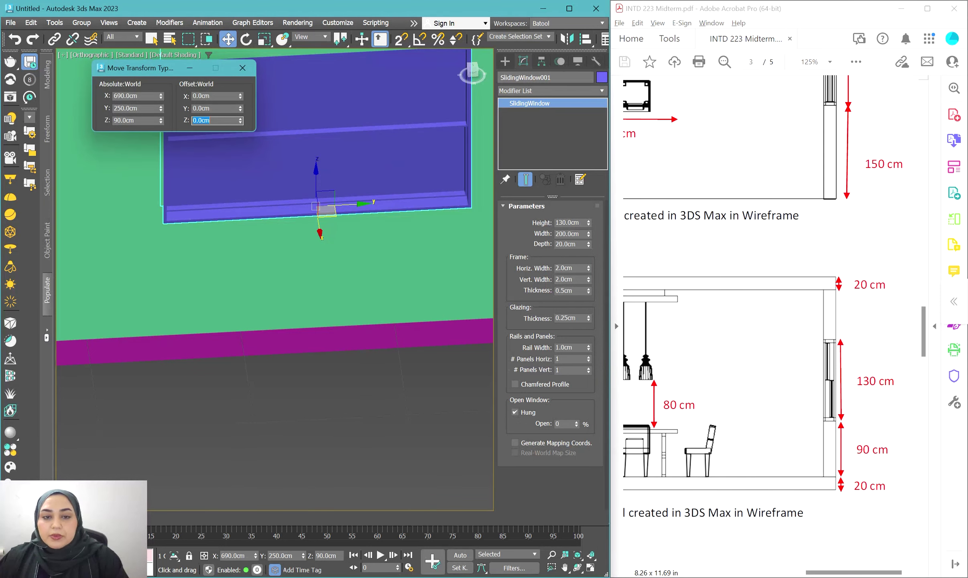
pyautogui.scroll(-3, 317, 341)
pyautogui.keyDown('alt'); pyautogui.moveTo(299, 363); pyautogui.dragTo(319, 230, button='middle'); pyautogui.keyUp('alt')
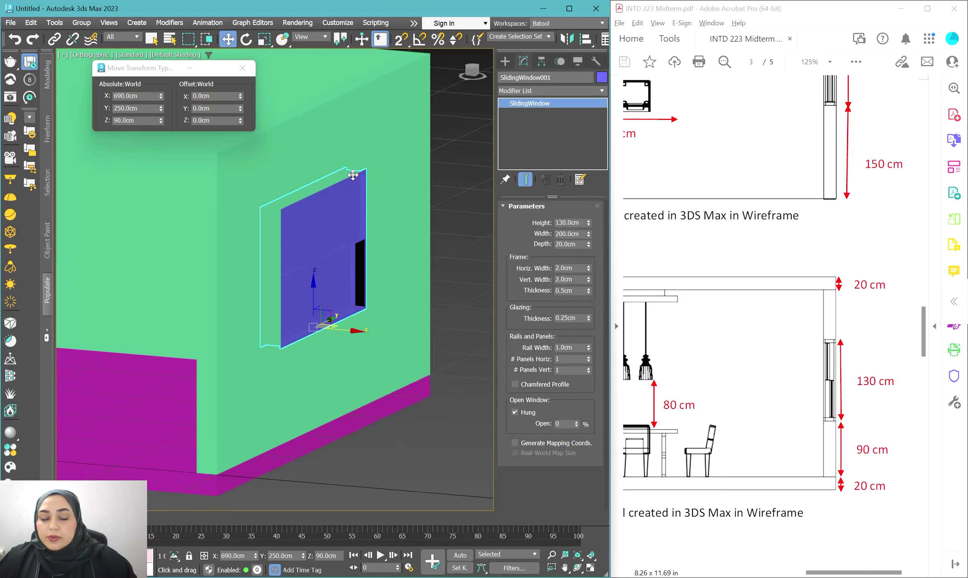
pyautogui.click(242, 68)
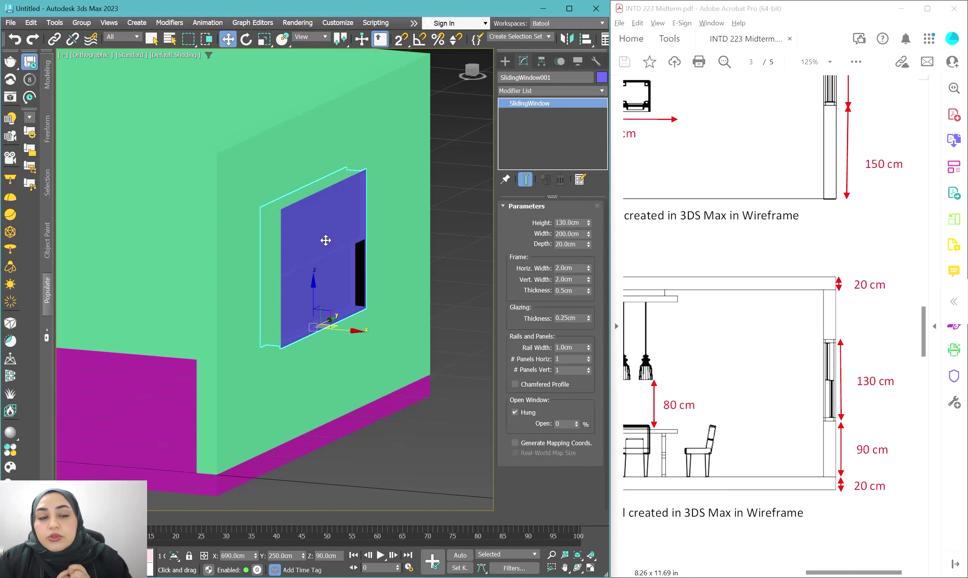
# Step: Link the sliding window to the wall as its parent
pyautogui.click(341, 133)
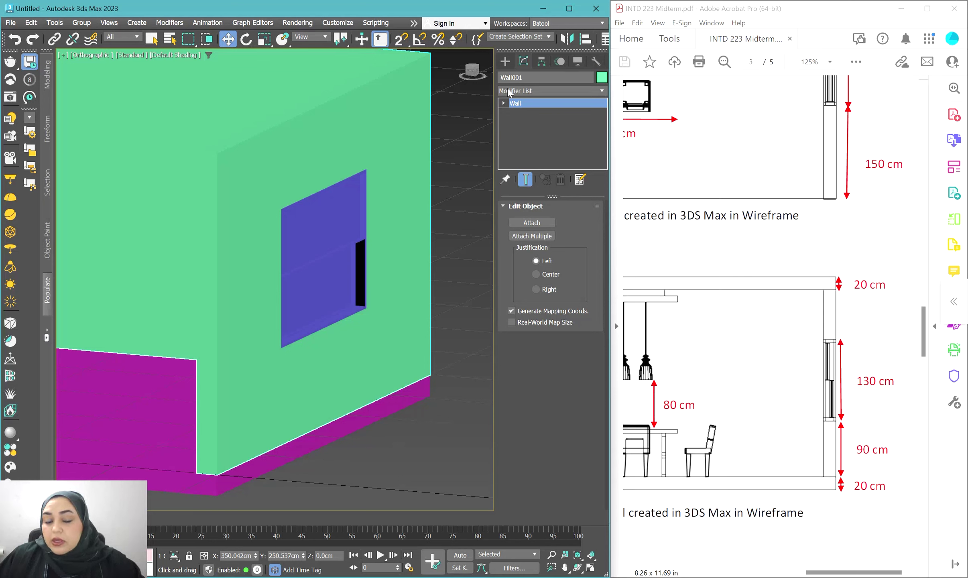
pyautogui.click(329, 231)
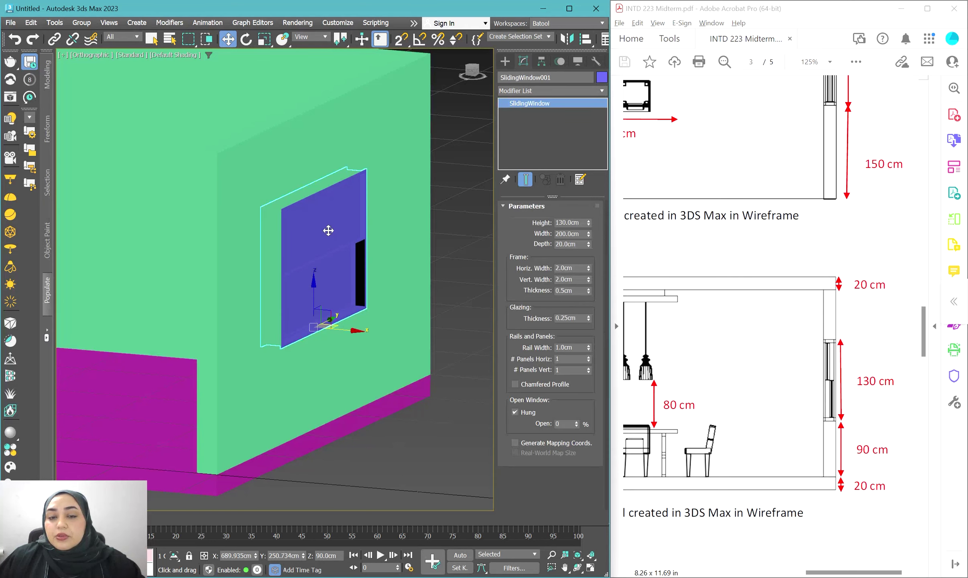
pyautogui.click(55, 38)
pyautogui.moveTo(312, 237); pyautogui.dragTo(336, 145)
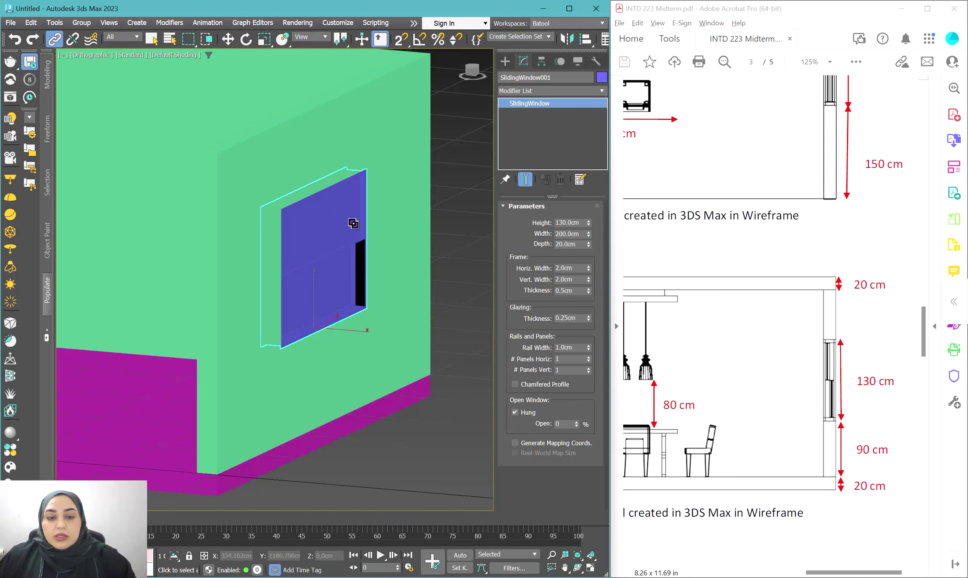
pyautogui.rightClick(361, 243)
pyautogui.click(340, 268)
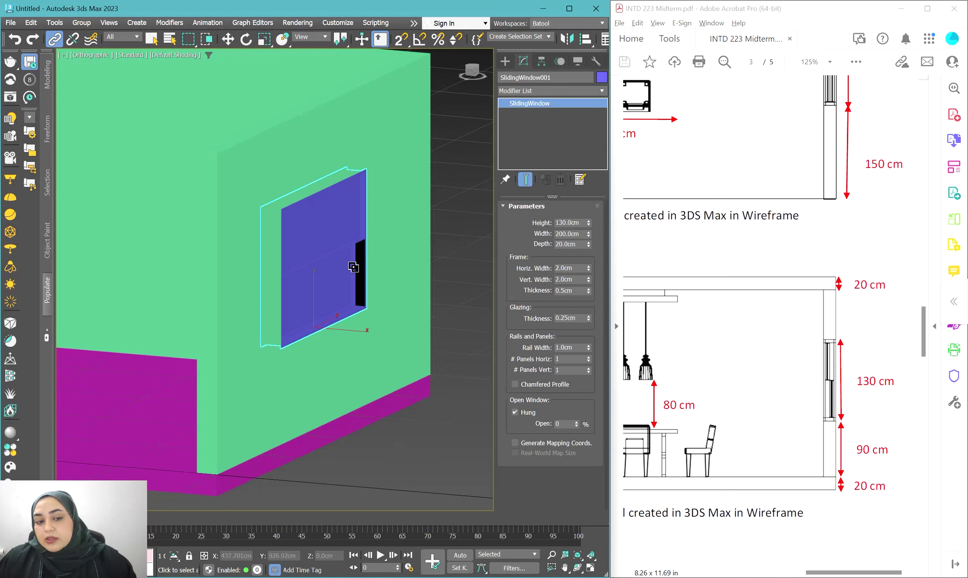
pyautogui.press('w')
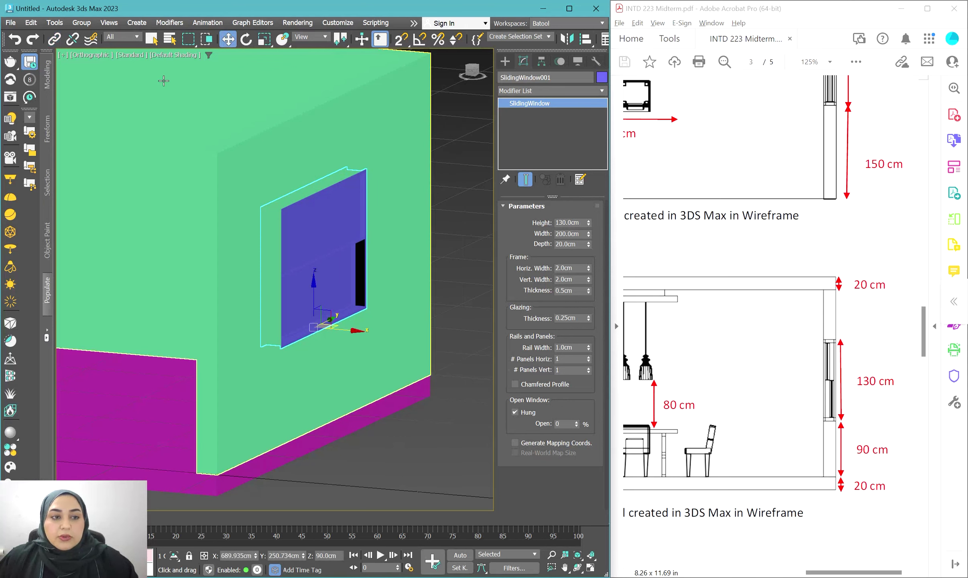
# Step: Highlight the Frame and Glazing requirements in the brief
pyautogui.scroll(15, 757, 255)
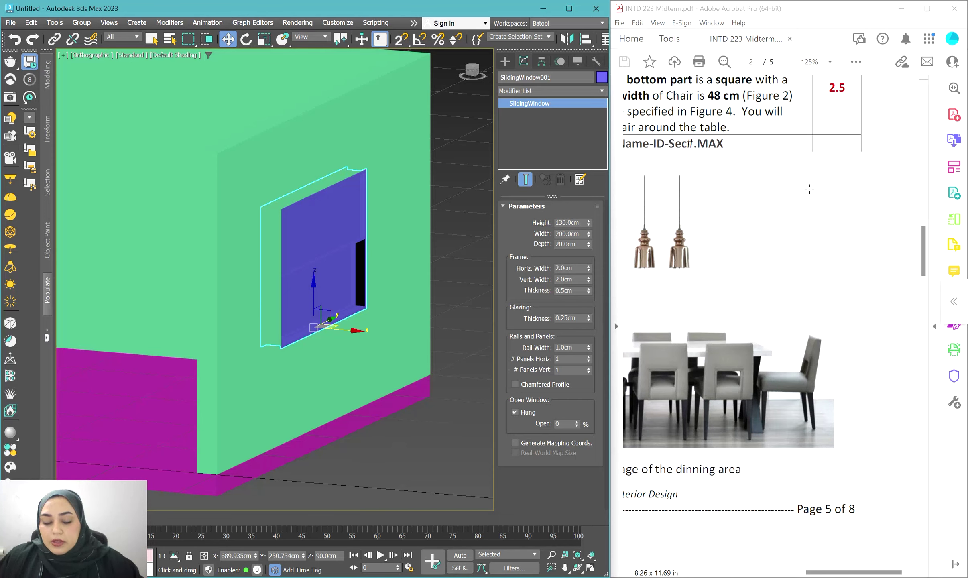
pyautogui.scroll(-2, 811, 195)
pyautogui.scroll(10, 811, 194)
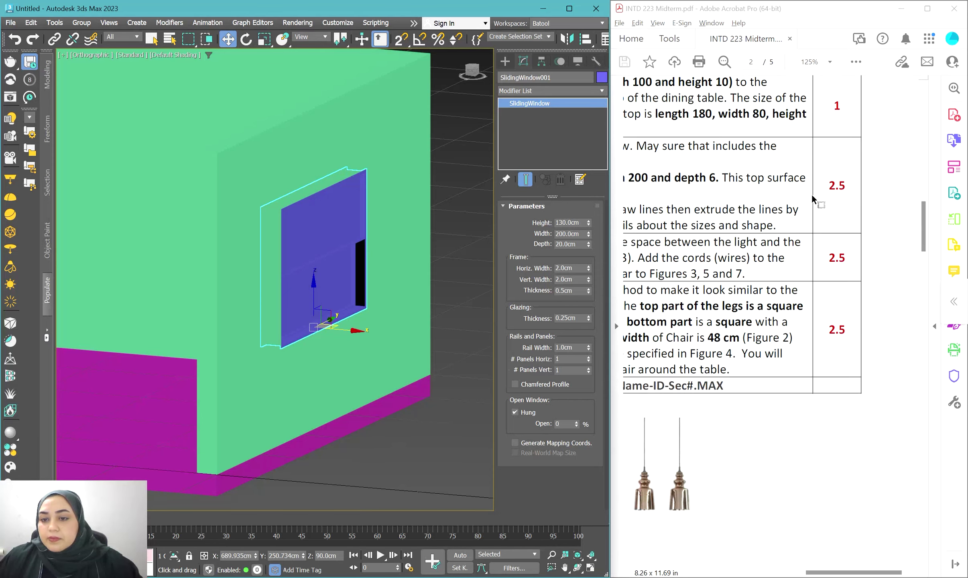
pyautogui.scroll(15, 808, 218)
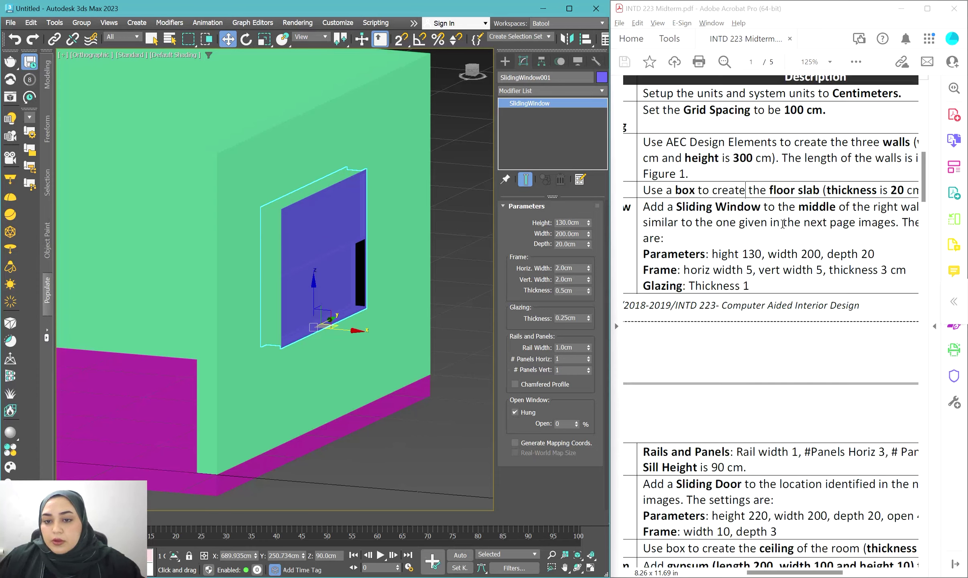
pyautogui.scroll(-3, 782, 224)
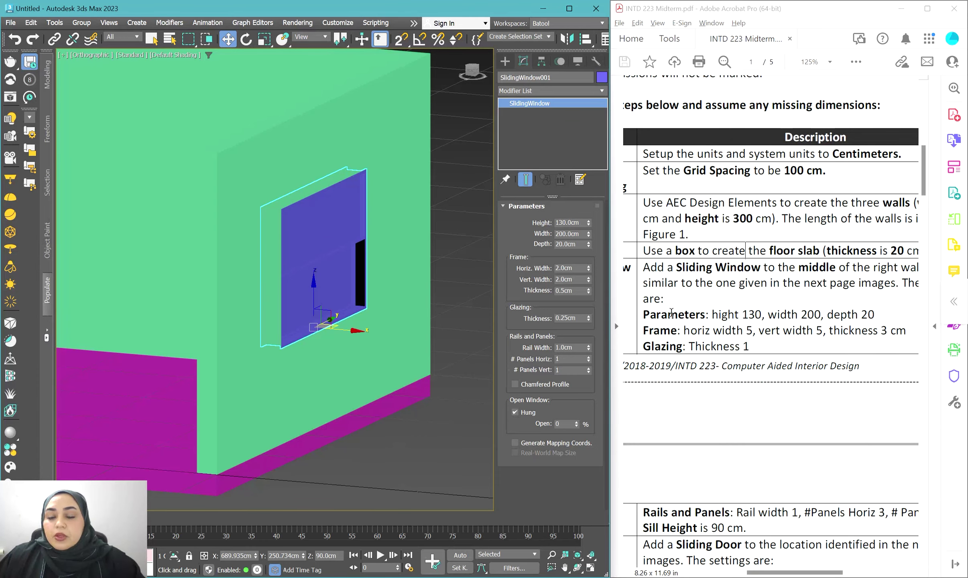
pyautogui.moveTo(665, 331); pyautogui.dragTo(753, 345)
# Step: Set the window frame's horizontal and vertical widths to 5, thickness 3, and glazing 1 cm
pyautogui.click(539, 61)
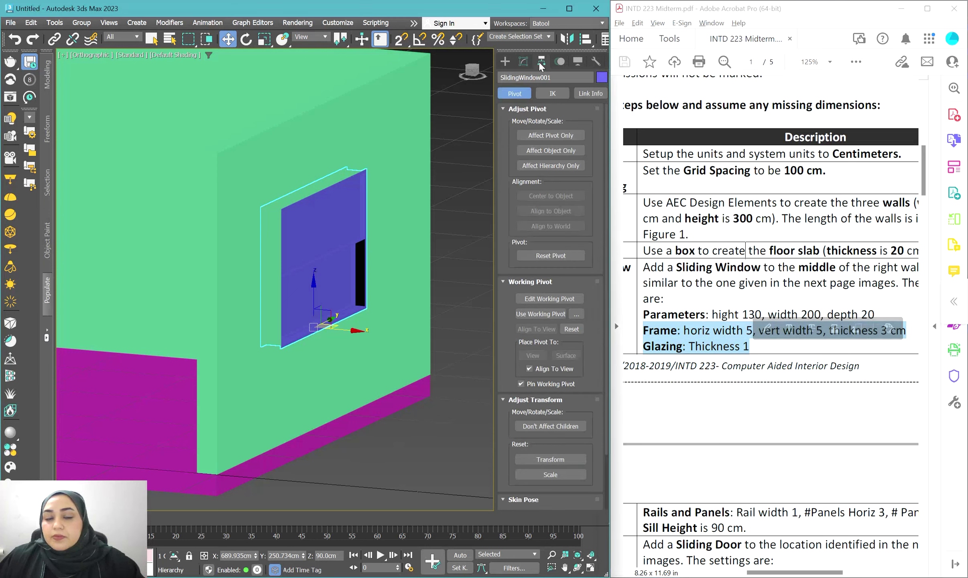
pyautogui.click(521, 60)
pyautogui.click(568, 268)
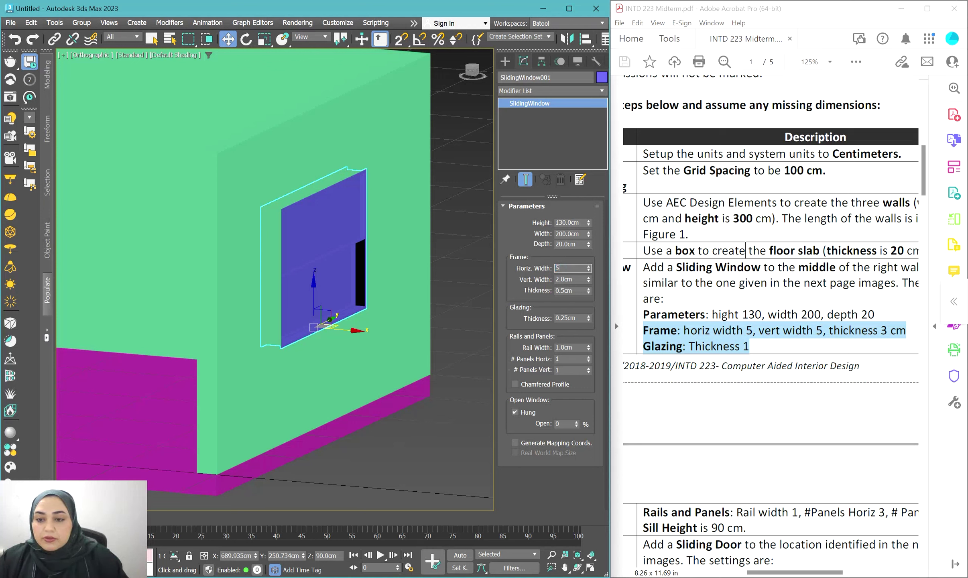
pyautogui.press('Tab')
pyautogui.write('5')
pyautogui.press('Tab')
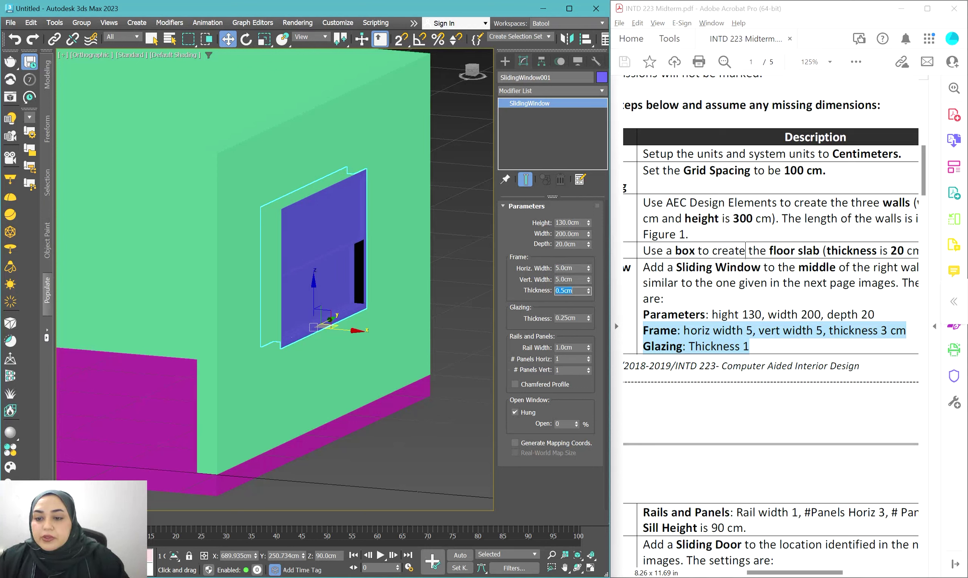
pyautogui.press('Tab')
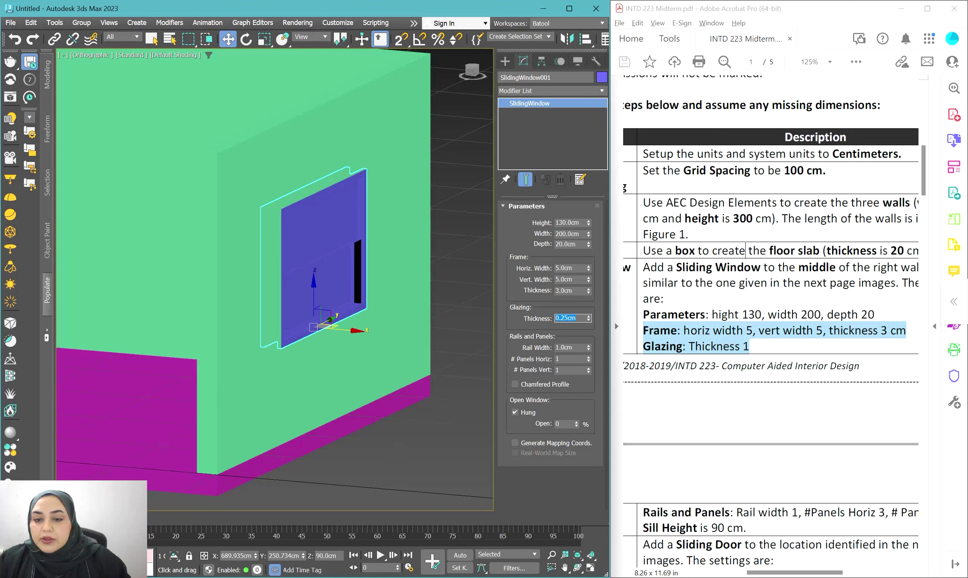
pyautogui.write('1')
pyautogui.press('Tab')
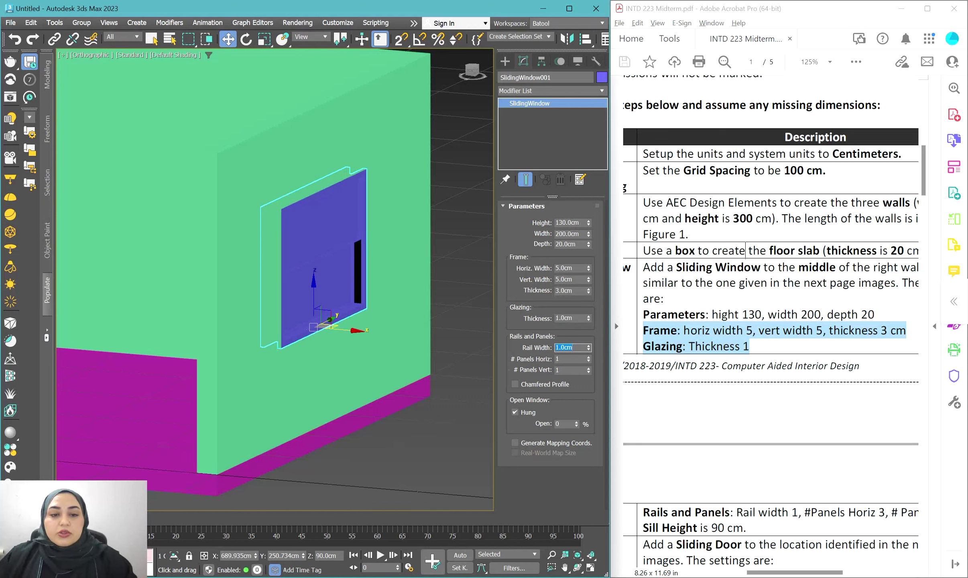
# Step: Show edged faces, frame the whole room, and give the window 3 horizontal panels
pyautogui.moveTo(395, 283); pyautogui.dragTo(410, 281, button='middle')
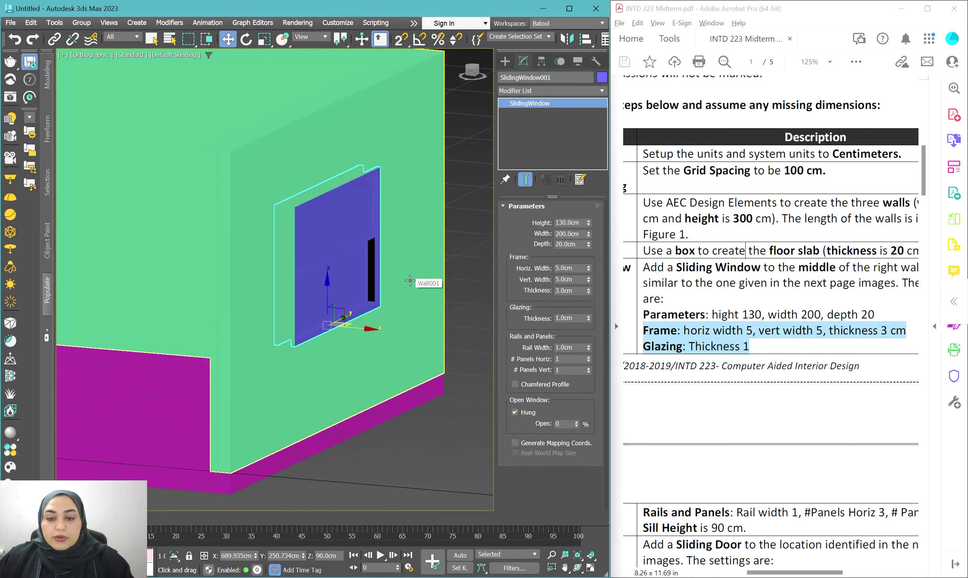
pyautogui.press('F4')
pyautogui.scroll(-4, 351, 333)
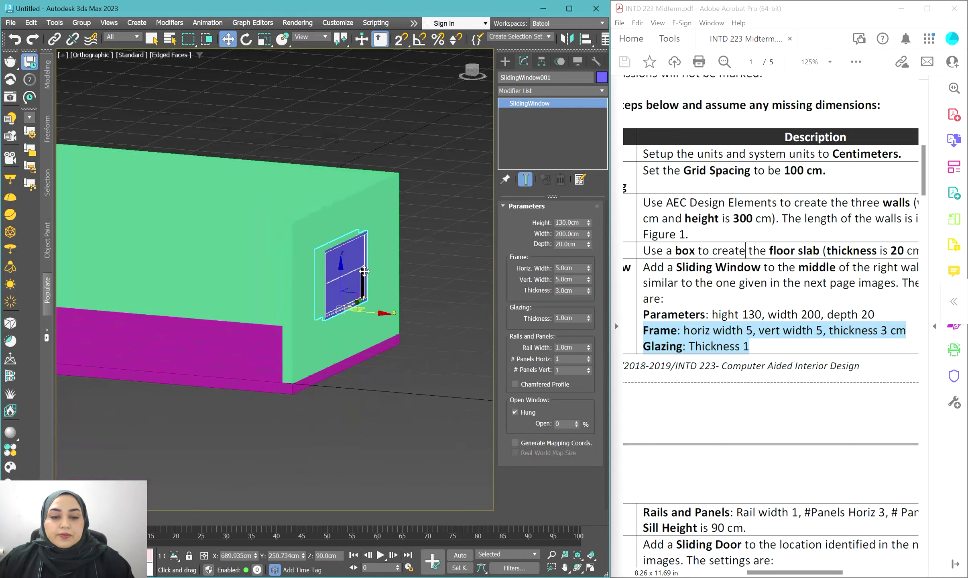
pyautogui.moveTo(214, 371)
pyautogui.mouseDown(button='middle')
pyautogui.moveTo(250, 341)
pyautogui.moveTo(302, 343)
pyautogui.mouseUp(button='middle')
pyautogui.scroll(-3, 697, 357)
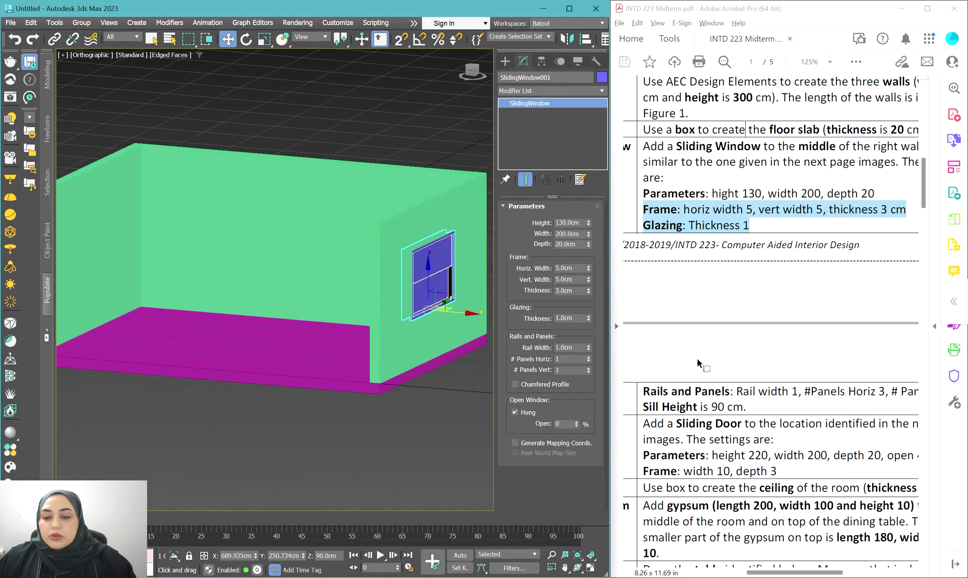
pyautogui.scroll(-5, 706, 374)
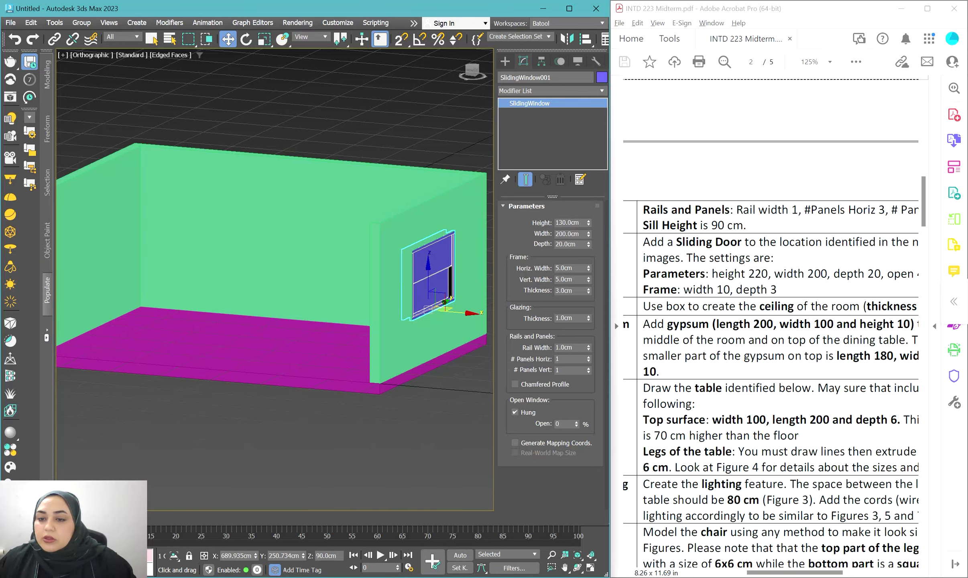
pyautogui.click(569, 358)
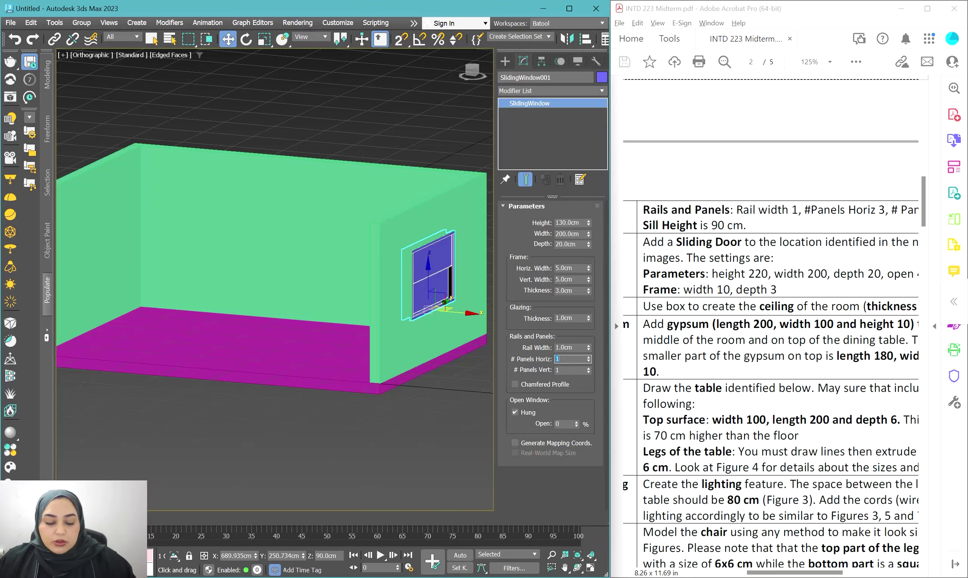
pyautogui.press('Tab')
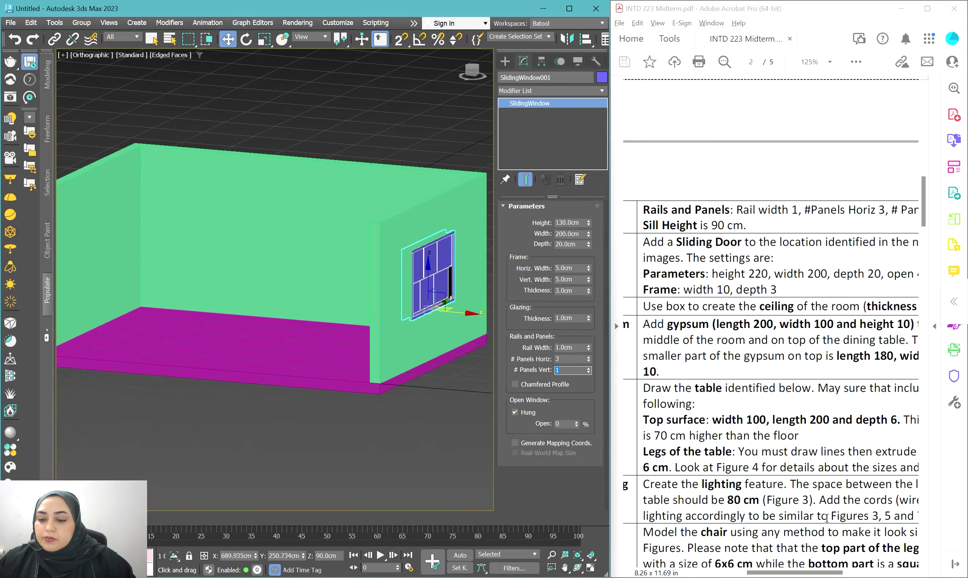
pyautogui.moveTo(810, 572)
pyautogui.mouseDown()
pyautogui.moveTo(837, 572)
pyautogui.moveTo(810, 572)
pyautogui.mouseUp()
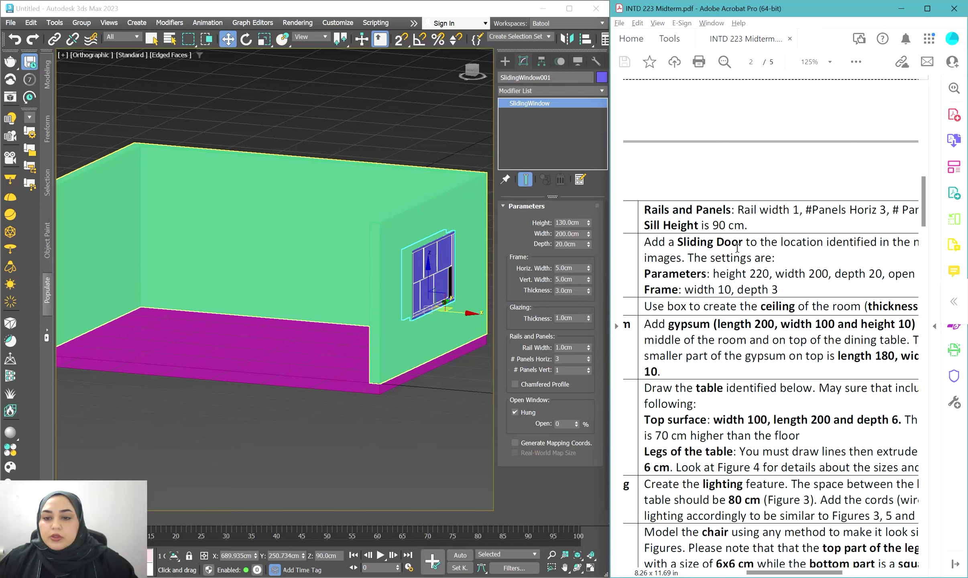
# Step: Select the room's walls and zoom to them in a wireframe Top view
pyautogui.scroll(4, 737, 248)
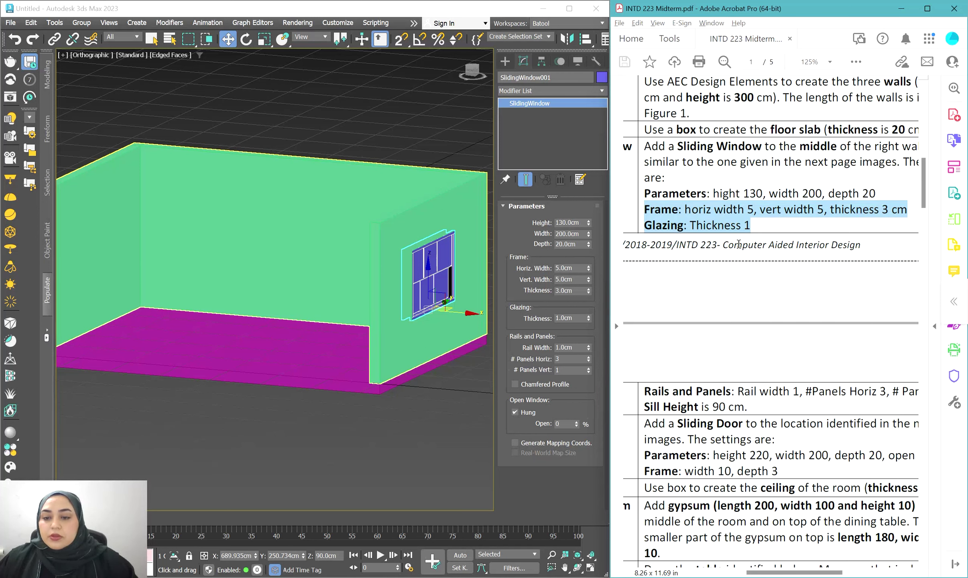
pyautogui.scroll(-4, 739, 244)
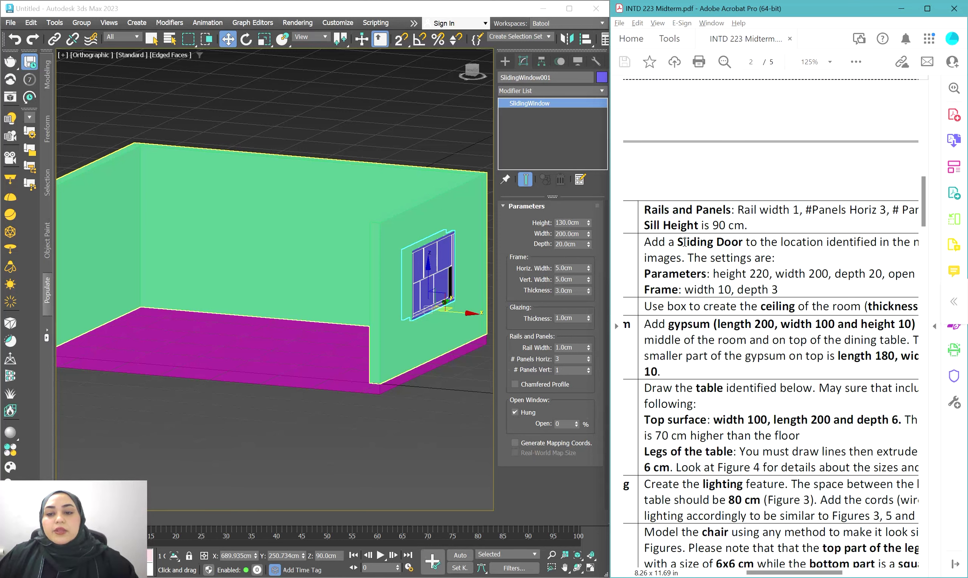
pyautogui.click(258, 294)
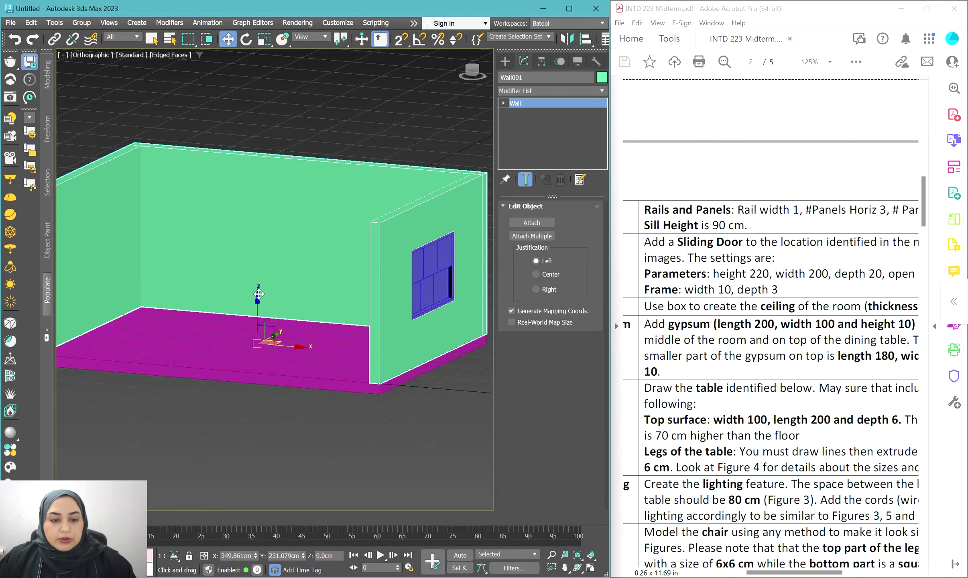
pyautogui.press('t')
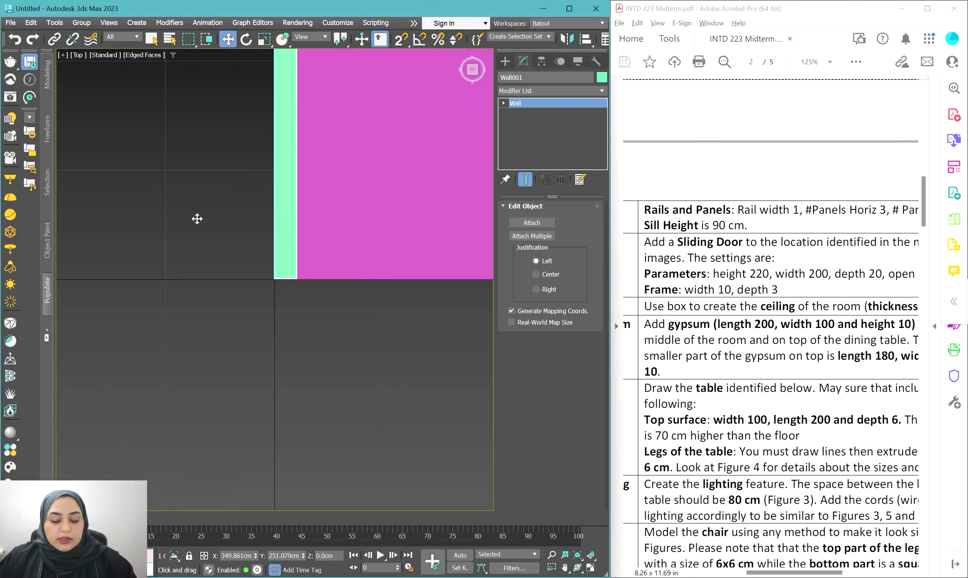
pyautogui.press('F3')
pyautogui.press('z')
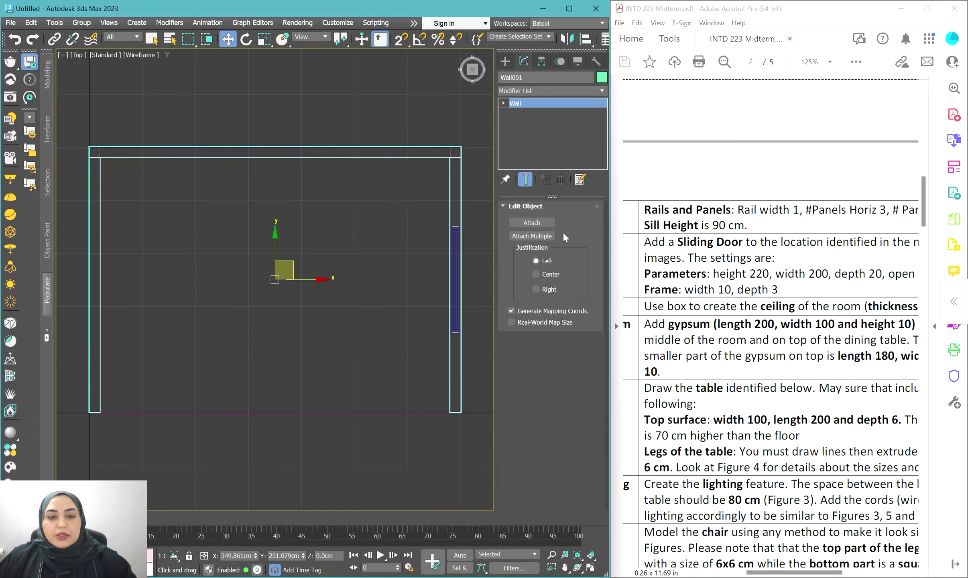
# Step: Draw a 200 cm wide sliding door along the left wall with grid snapping on
pyautogui.click(505, 61)
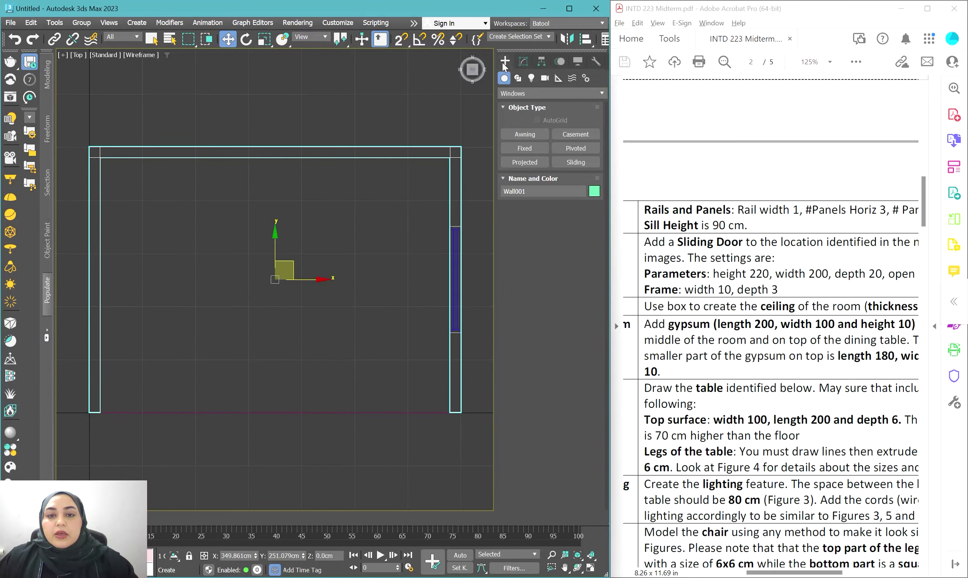
pyautogui.click(516, 94)
pyautogui.click(521, 168)
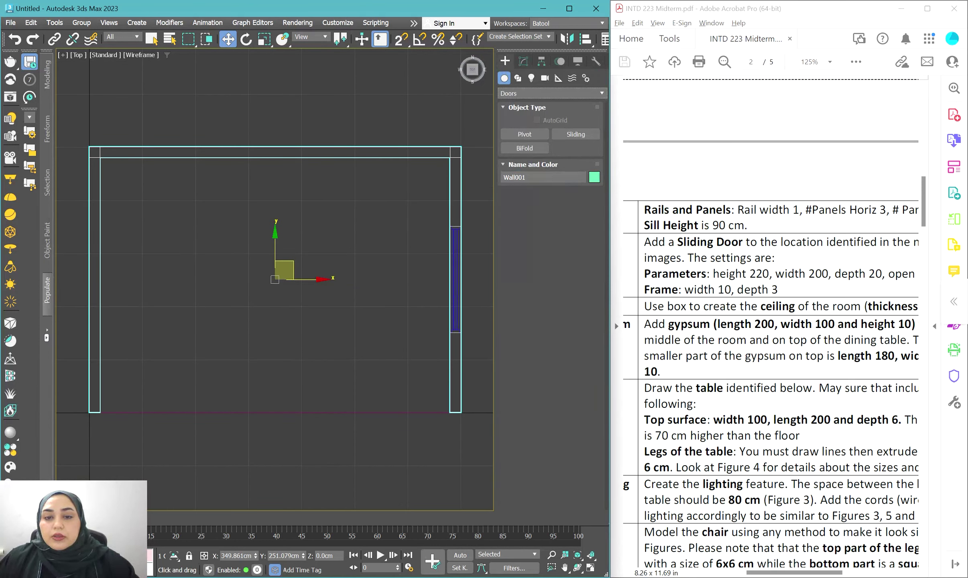
pyautogui.click(566, 135)
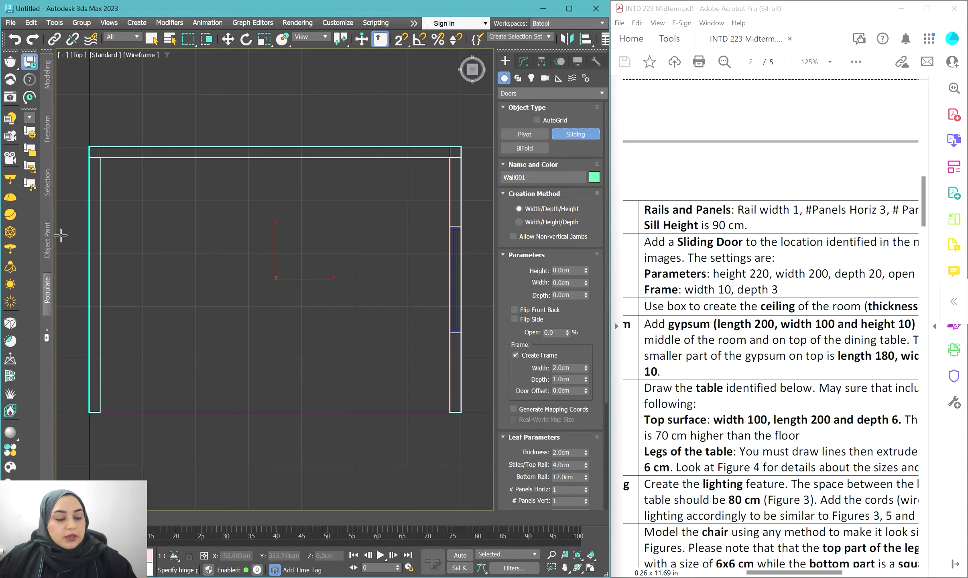
pyautogui.press('s')
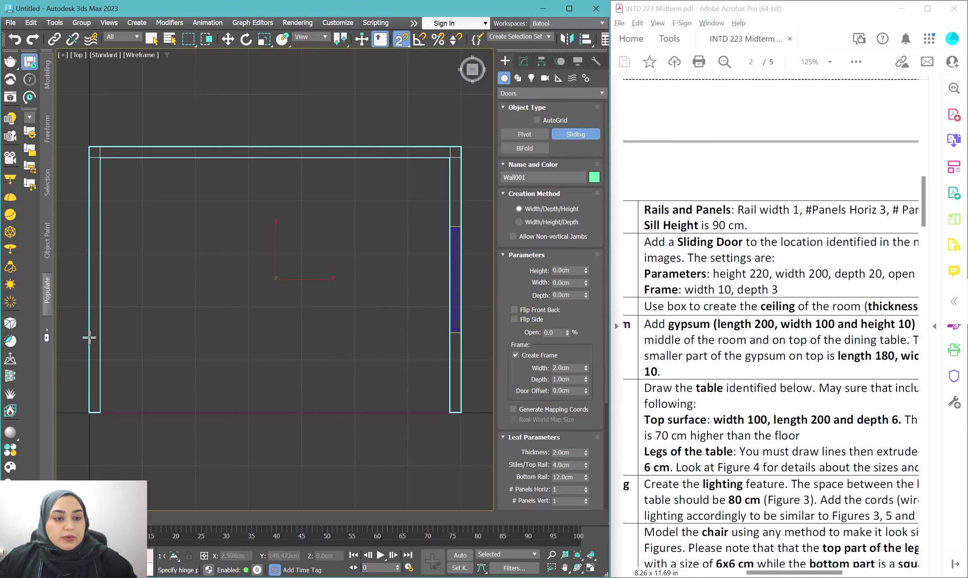
pyautogui.moveTo(88, 359); pyautogui.dragTo(90, 254)
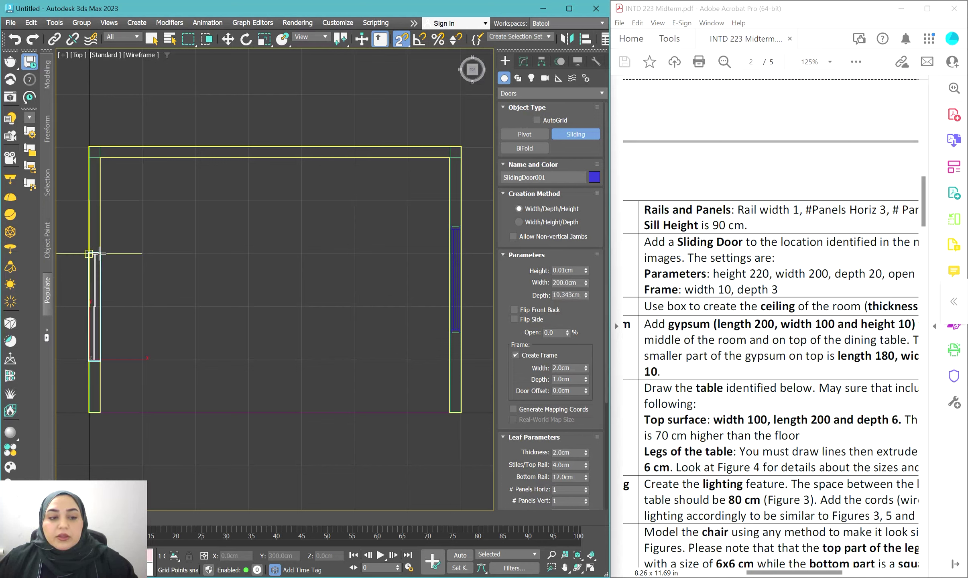
pyautogui.click(106, 265)
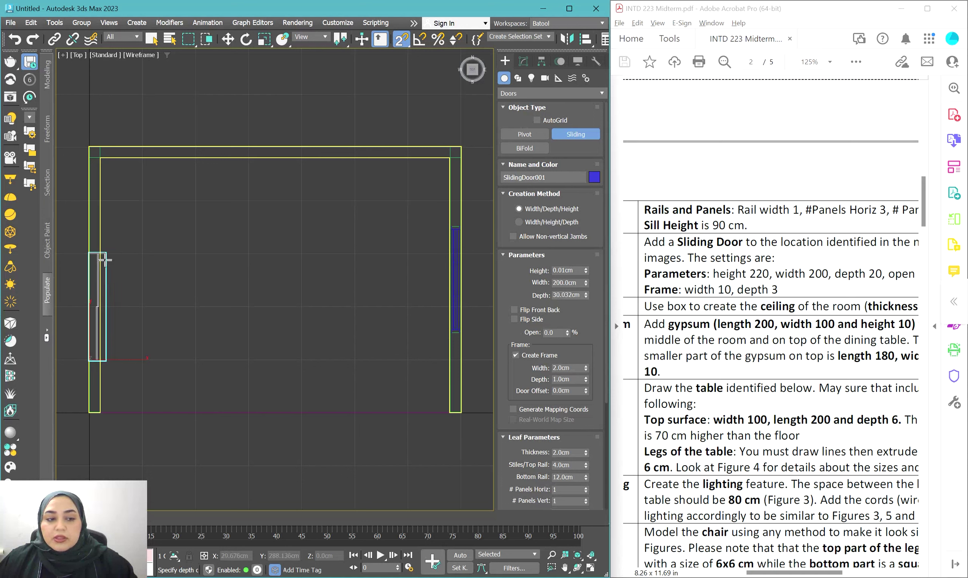
pyautogui.click(181, 216)
pyautogui.click(518, 63)
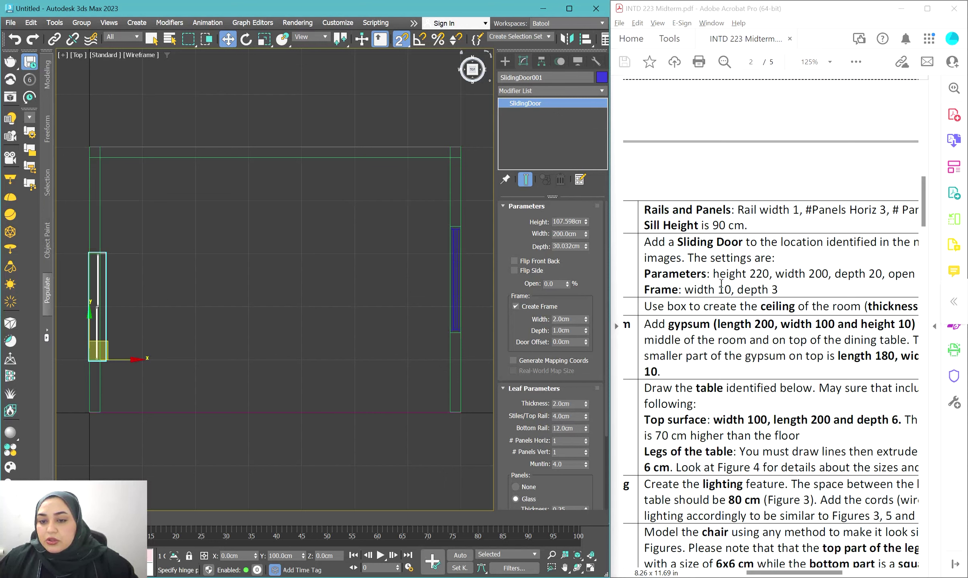
# Step: Mark the required door height and width in the brief
pyautogui.moveTo(714, 274); pyautogui.dragTo(831, 275)
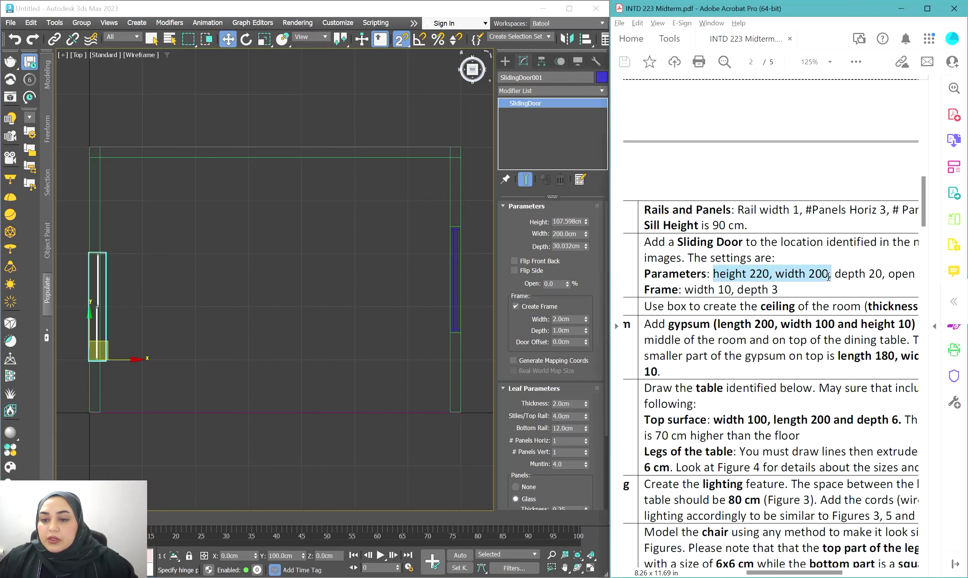
pyautogui.moveTo(794, 574); pyautogui.dragTo(804, 574)
pyautogui.scroll(5, 814, 491)
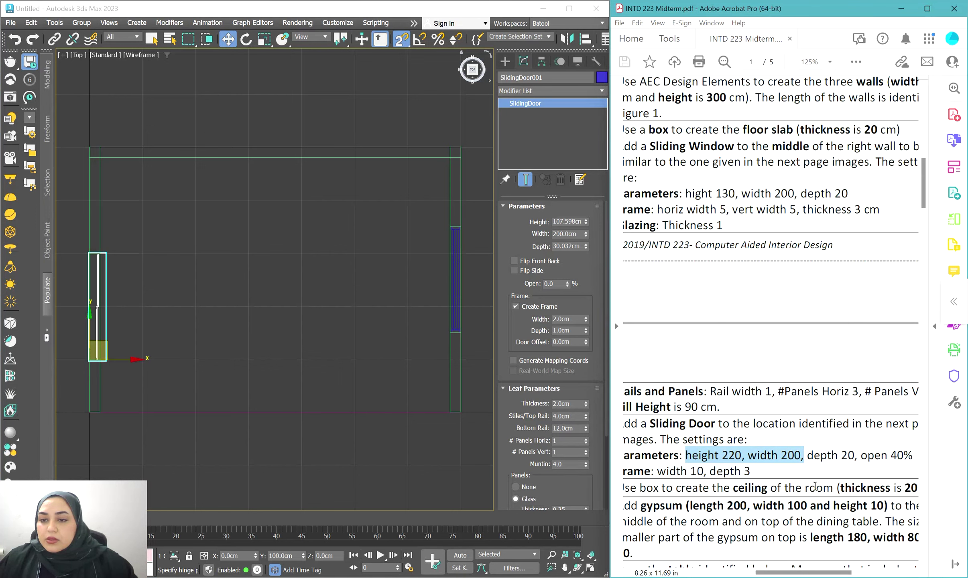
pyautogui.scroll(-5, 814, 485)
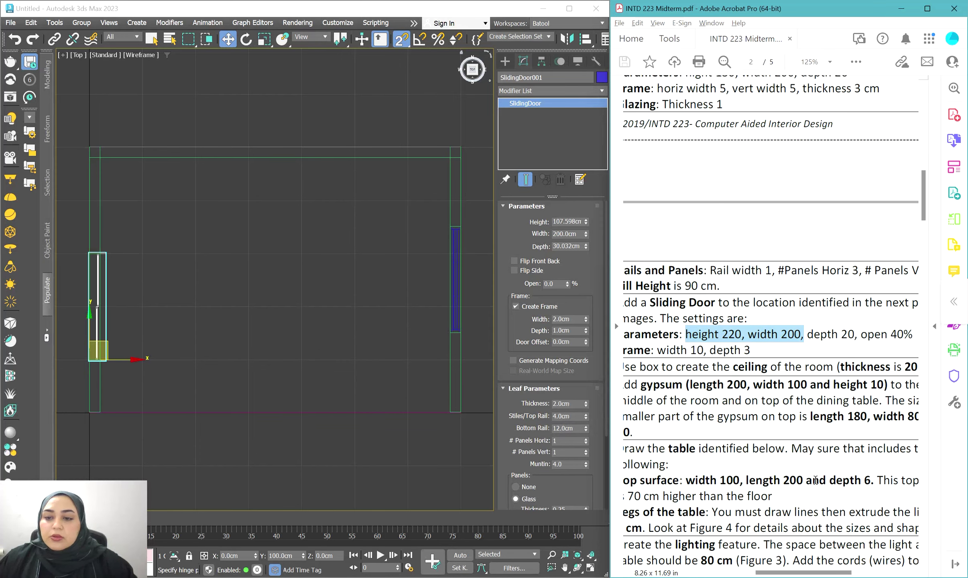
# Step: Set SlidingDoor001's height to 220 cm and depth to 20 cm
pyautogui.doubleClick(568, 222)
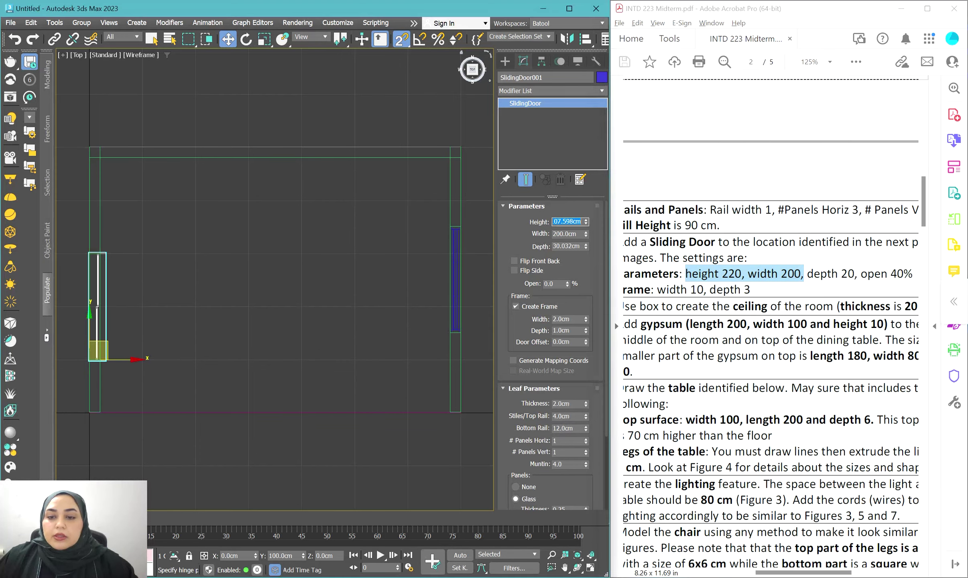
pyautogui.write('22')
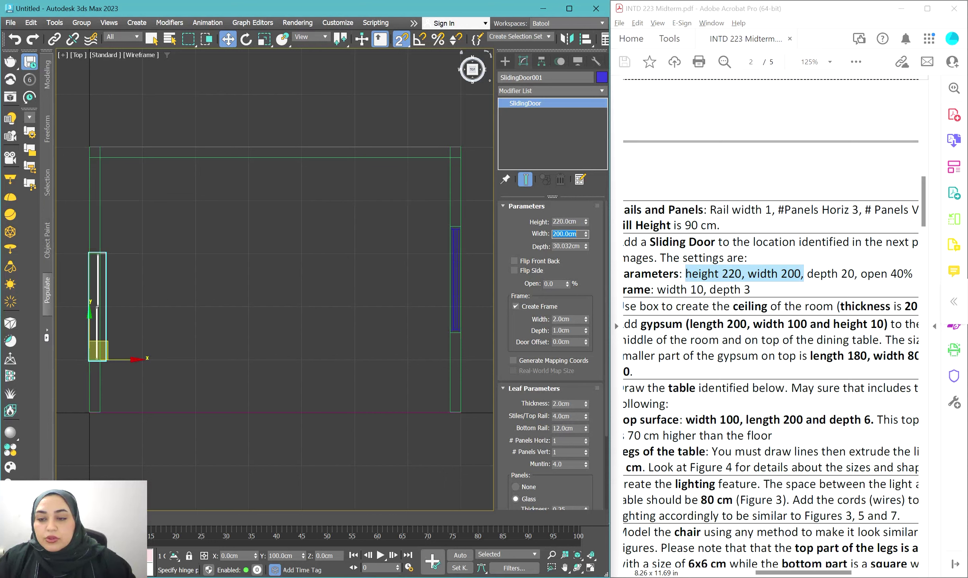
pyautogui.press('Tab')
pyautogui.write('2')
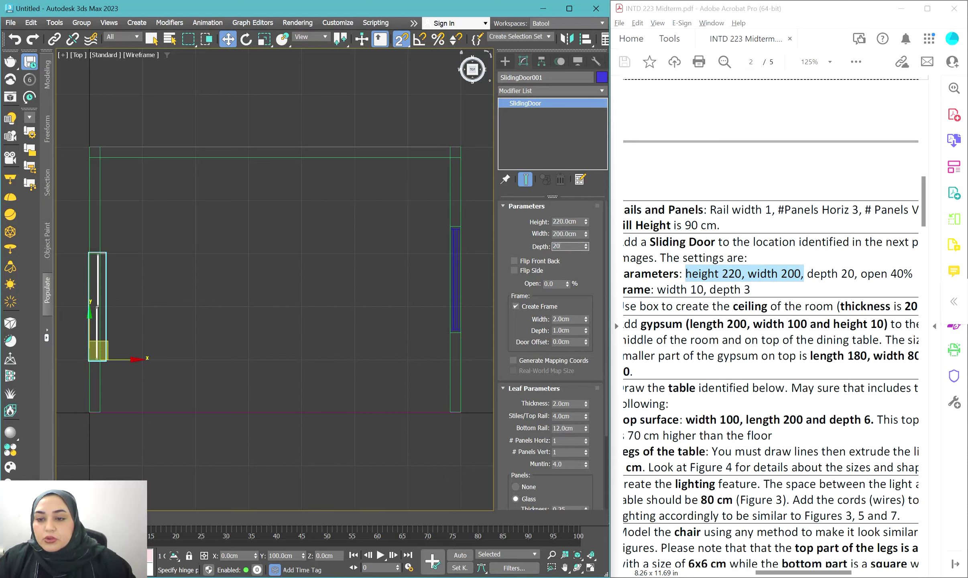
pyautogui.write('0')
pyautogui.press('Return')
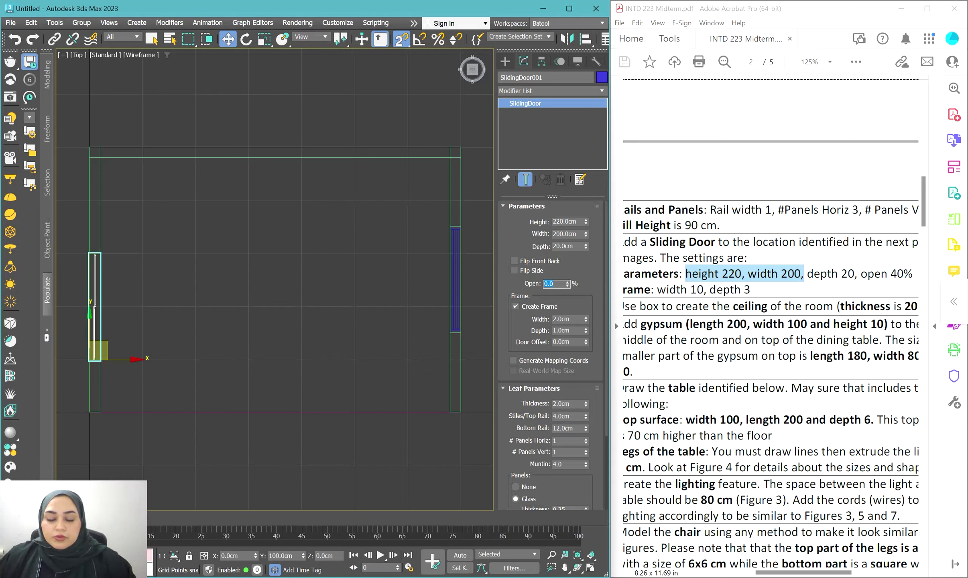
# Step: Open the sliding door 40% and give it a 10 cm frame width
pyautogui.write('40')
pyautogui.press('Return')
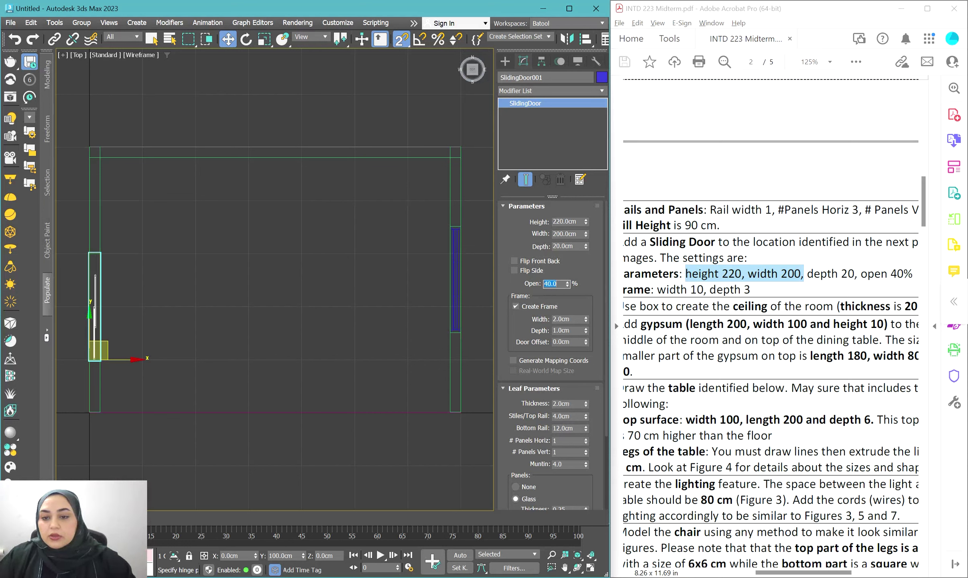
pyautogui.click(554, 319)
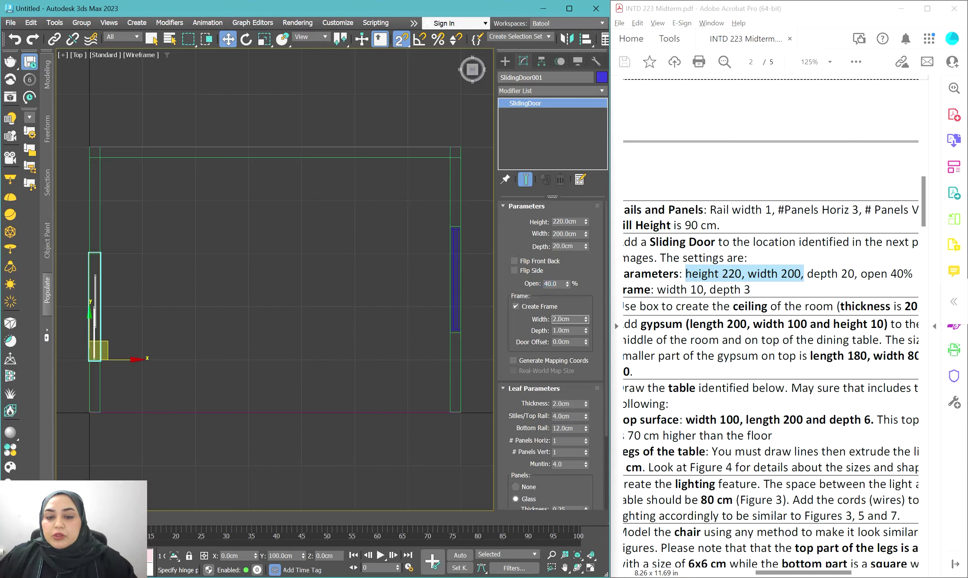
pyautogui.write('1')
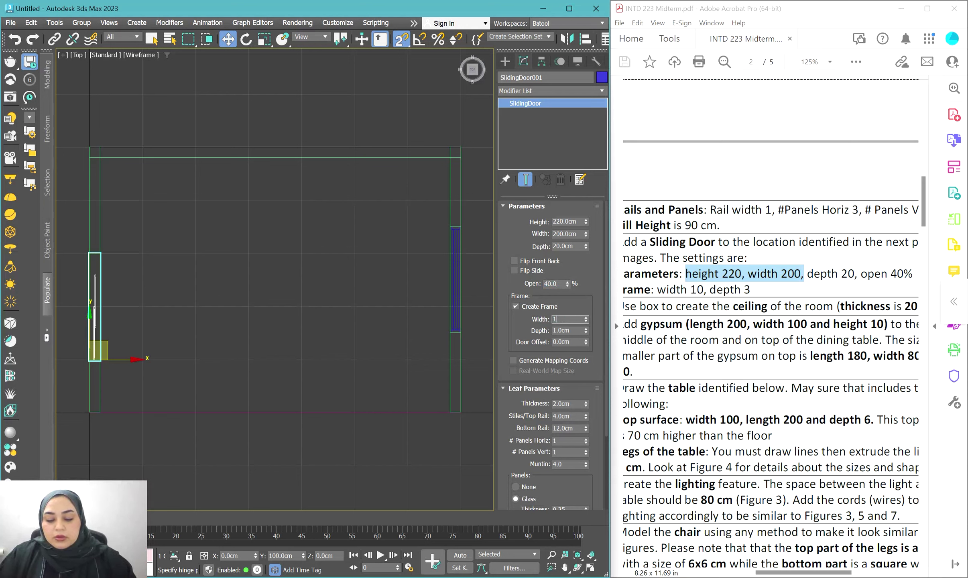
pyautogui.write('0')
pyautogui.press('Tab')
pyautogui.press('Tab')
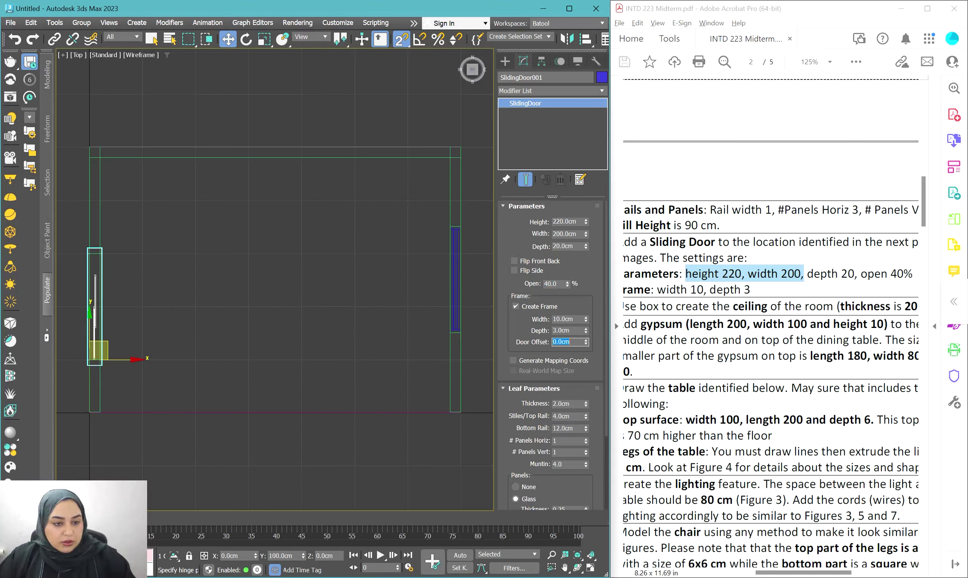
pyautogui.scroll(5, 74, 357)
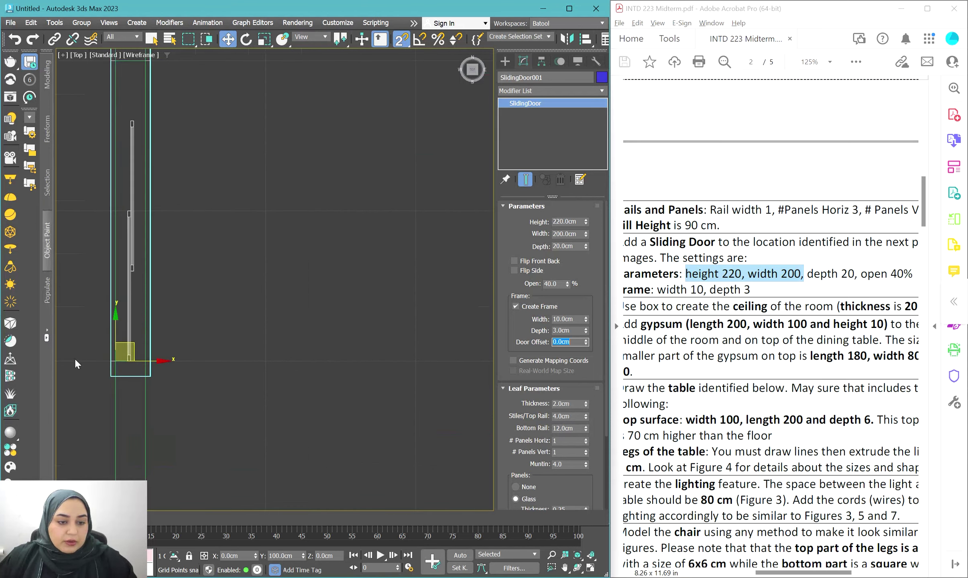
pyautogui.scroll(-3, 278, 262)
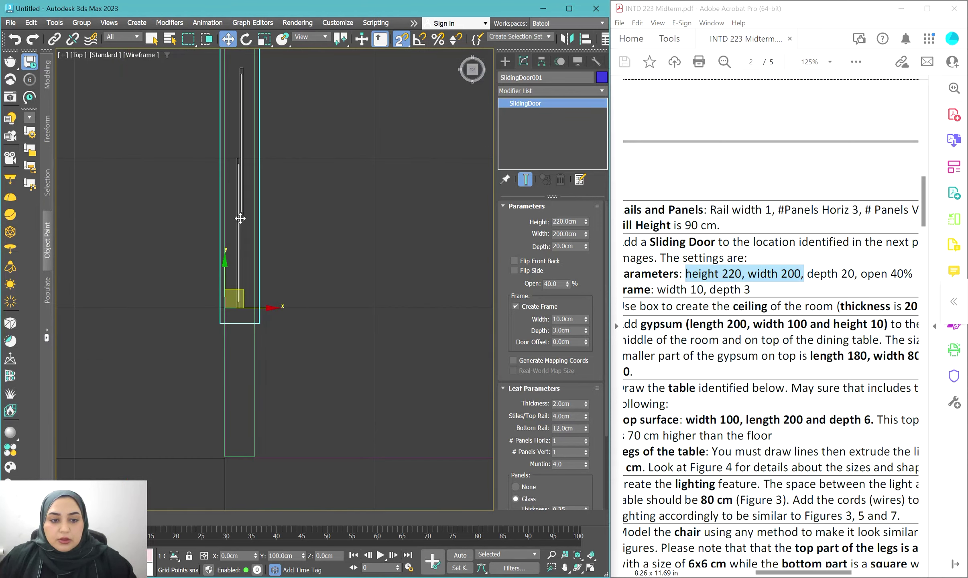
pyautogui.moveTo(243, 386)
pyautogui.keyDown('alt'); pyautogui.mouseDown(button='middle')
pyautogui.moveTo(298, 357)
pyautogui.moveTo(310, 337)
pyautogui.moveTo(349, 345)
pyautogui.moveTo(337, 339)
pyautogui.mouseUp(button='middle'); pyautogui.keyUp('alt')
# Step: Align the sliding door to Wall001 on Y position, Minimum to Minimum
pyautogui.press('F3')
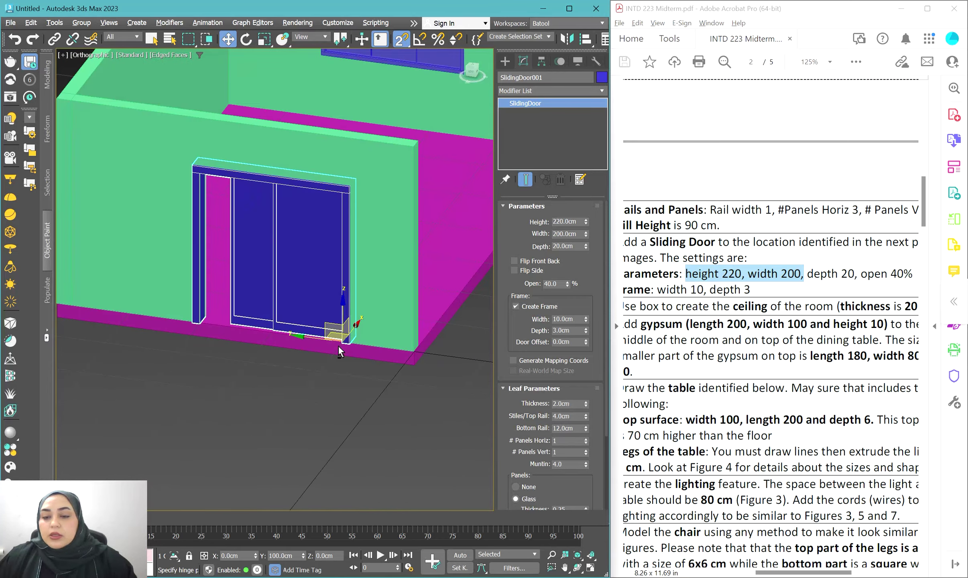
pyautogui.scroll(-10, 667, 261)
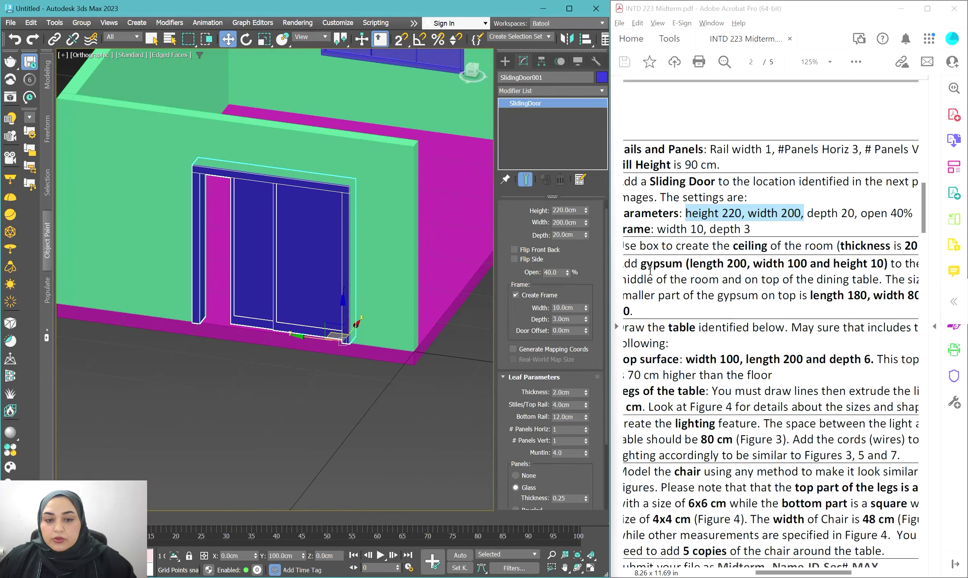
pyautogui.scroll(-15, 668, 261)
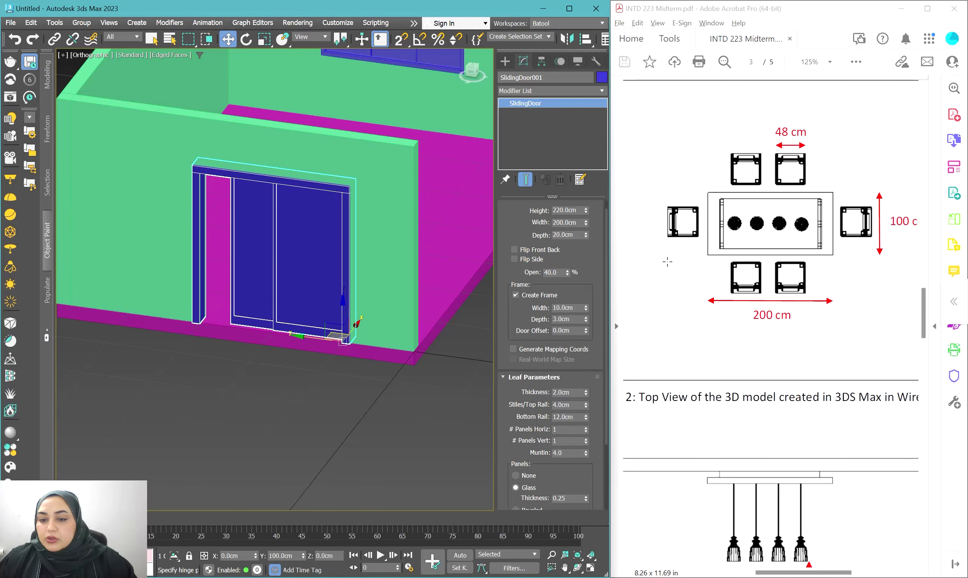
pyautogui.hscroll(-5, 679, 287)
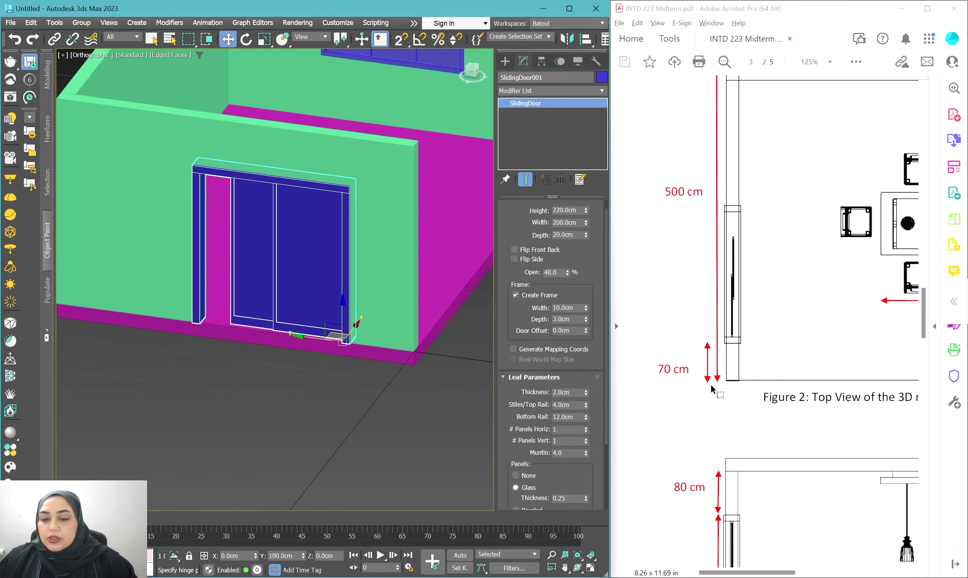
pyautogui.click(586, 42)
pyautogui.click(395, 183)
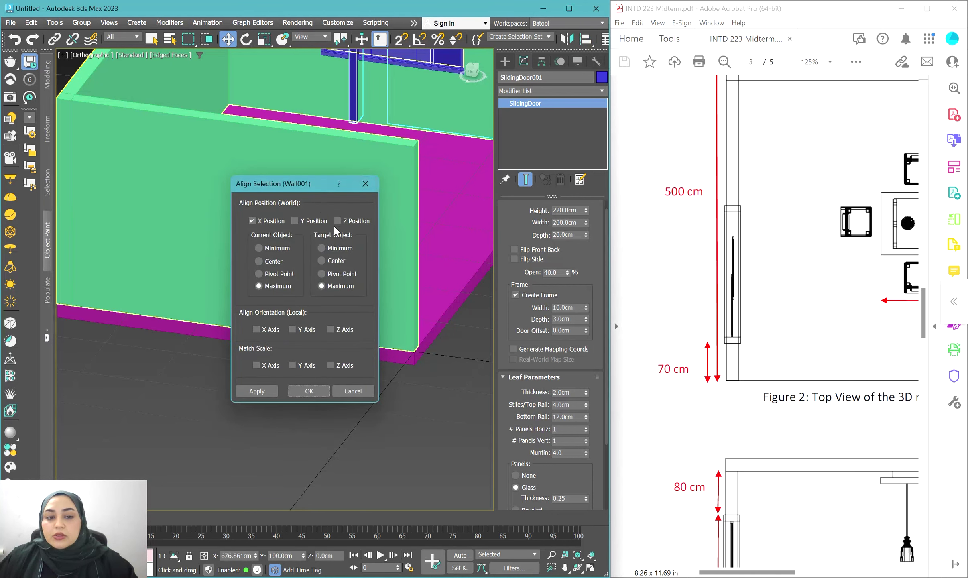
pyautogui.click(267, 221)
pyautogui.moveTo(287, 188); pyautogui.dragTo(423, 106)
pyautogui.click(430, 139)
pyautogui.click(420, 165)
pyautogui.click(457, 166)
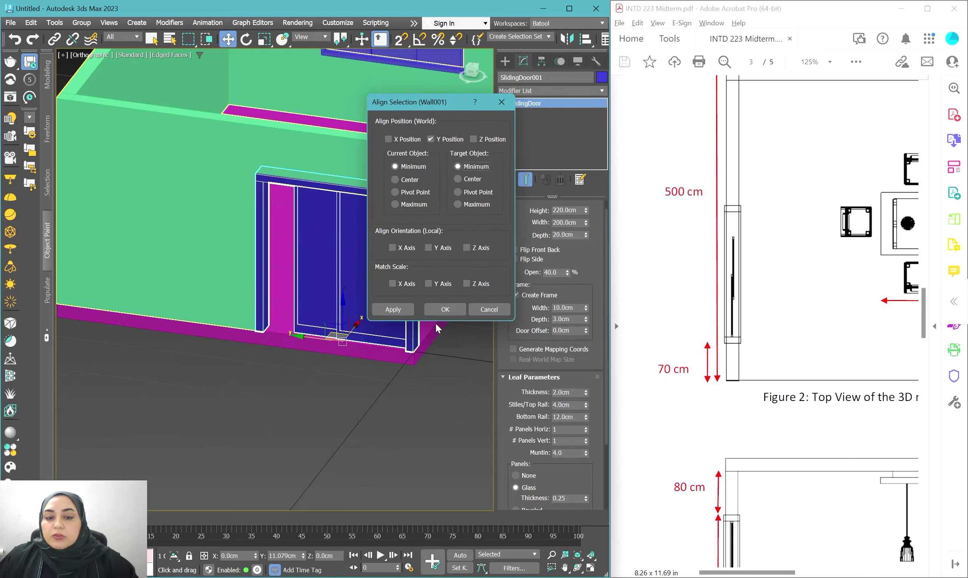
pyautogui.click(443, 309)
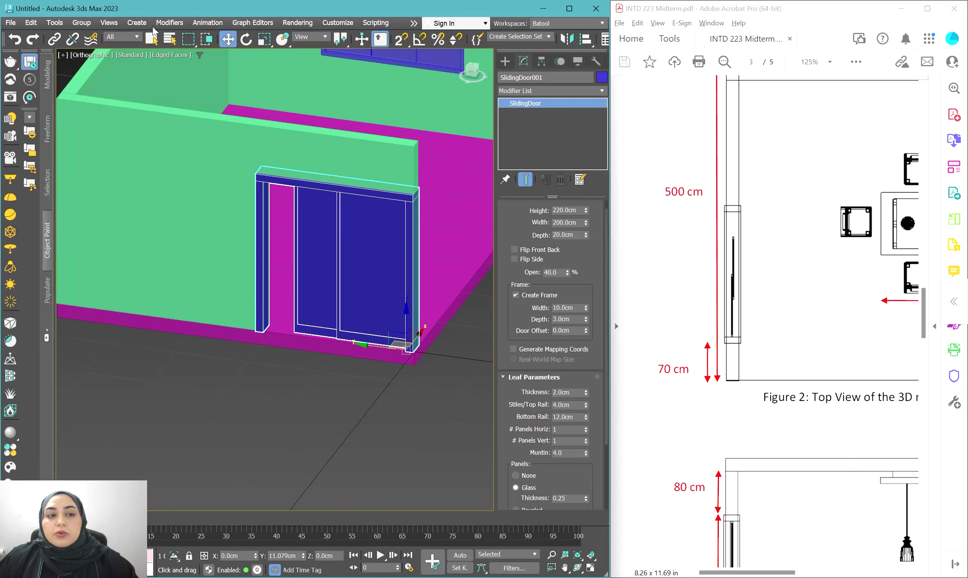
# Step: Offset the door 70 cm along Y with exact move values
pyautogui.rightClick(224, 42)
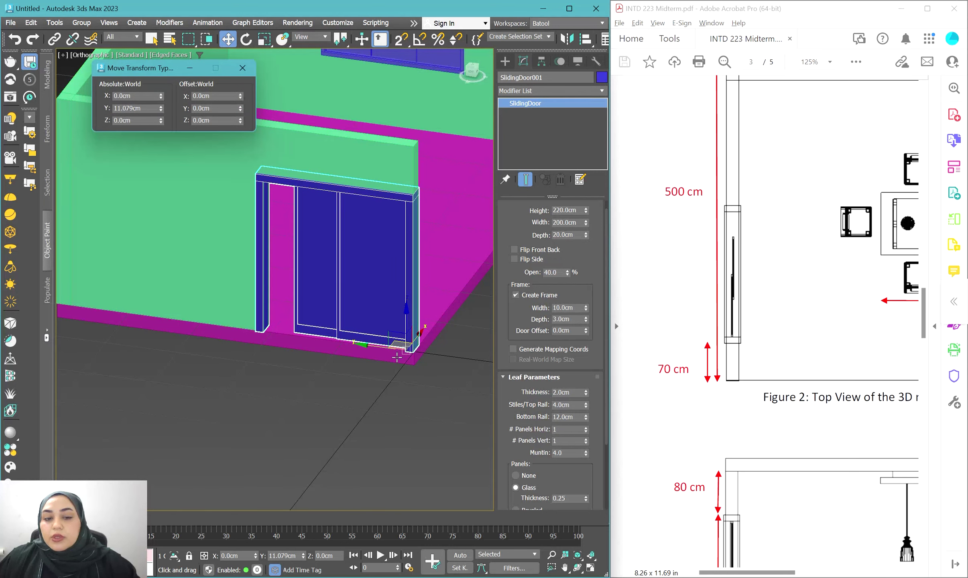
pyautogui.click(209, 108)
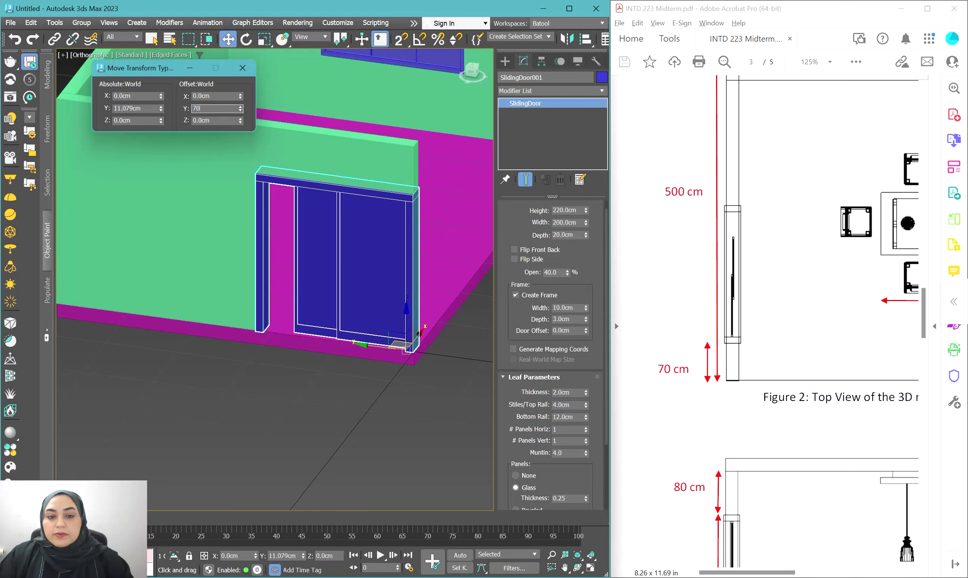
pyautogui.write('70')
pyautogui.press('Return')
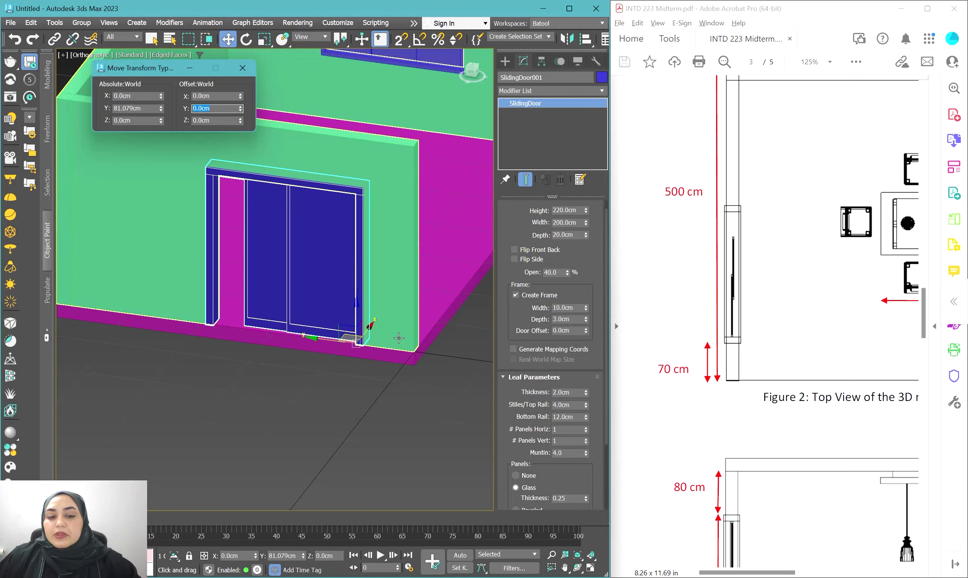
pyautogui.click(242, 68)
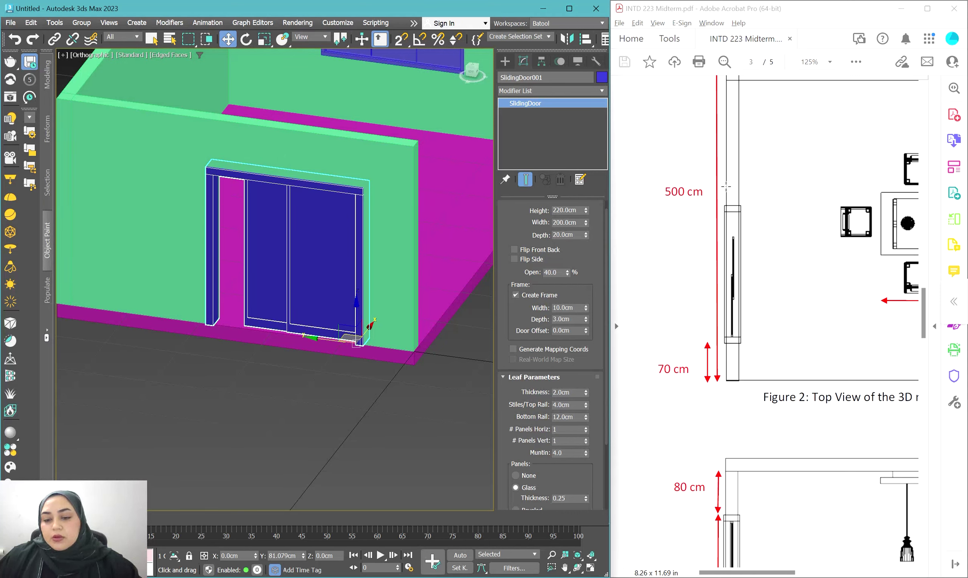
# Step: Scroll the midterm PDF from the plan figures down to the dining area perspective render
pyautogui.scroll(-5, 834, 368)
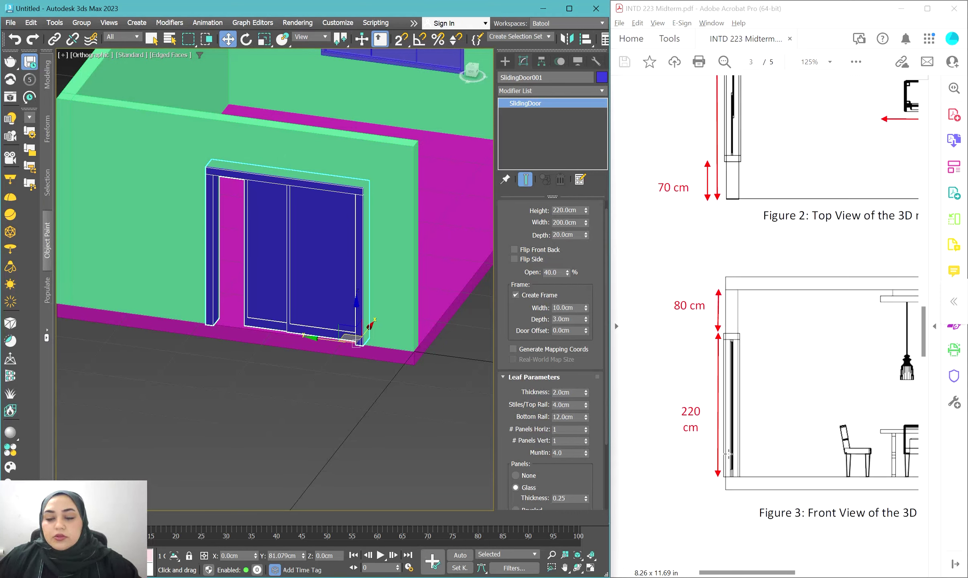
pyautogui.scroll(20, 673, 293)
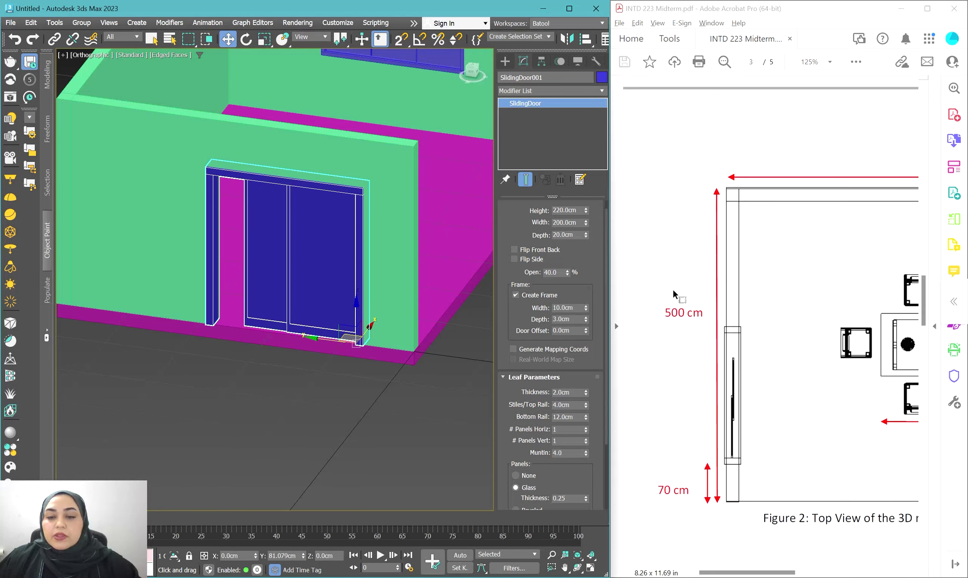
pyautogui.scroll(5, 672, 289)
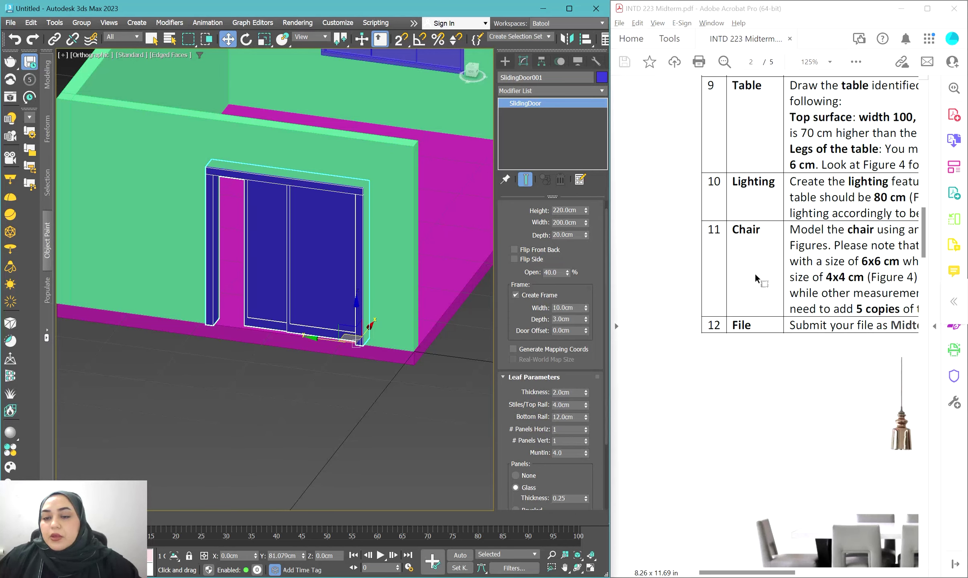
pyautogui.scroll(7, 756, 271)
pyautogui.hscroll(5, 756, 257)
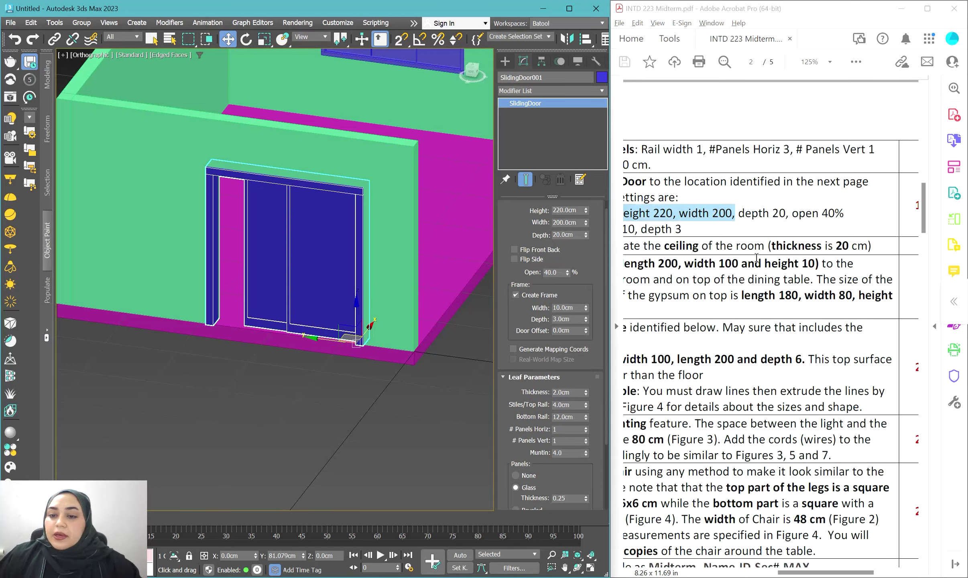
pyautogui.hscroll(-2, 756, 258)
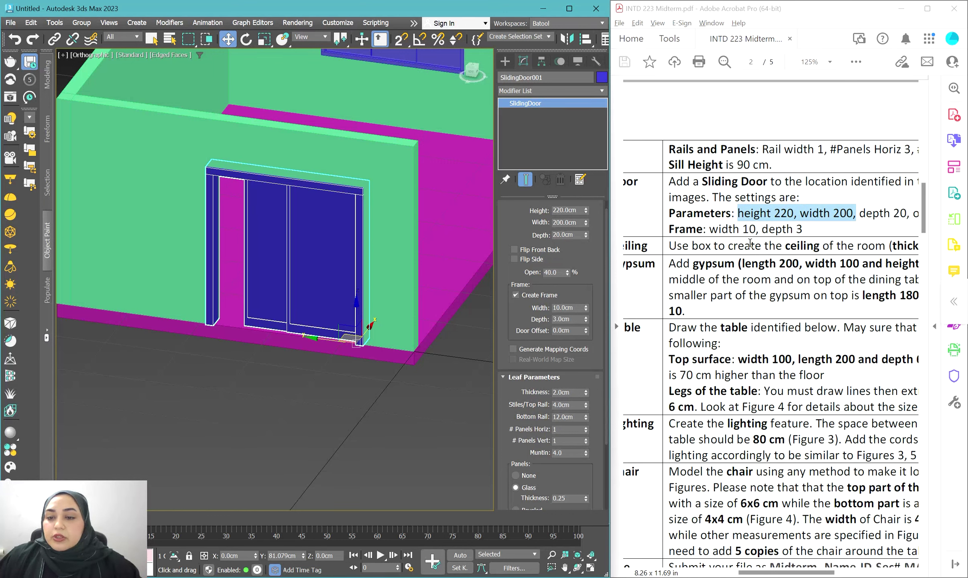
pyautogui.hscroll(3, 838, 253)
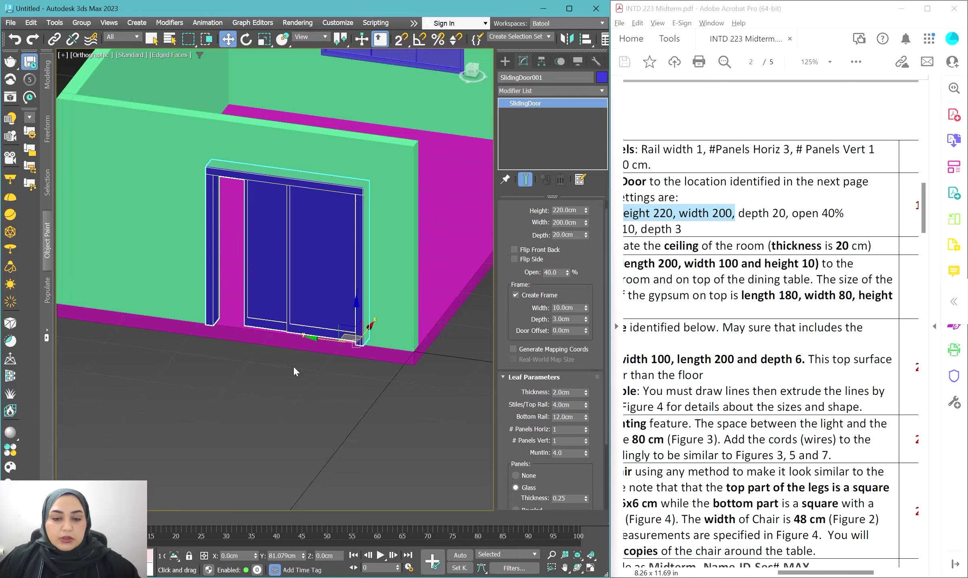
pyautogui.scroll(-15, 795, 354)
pyautogui.scroll(-20, 795, 355)
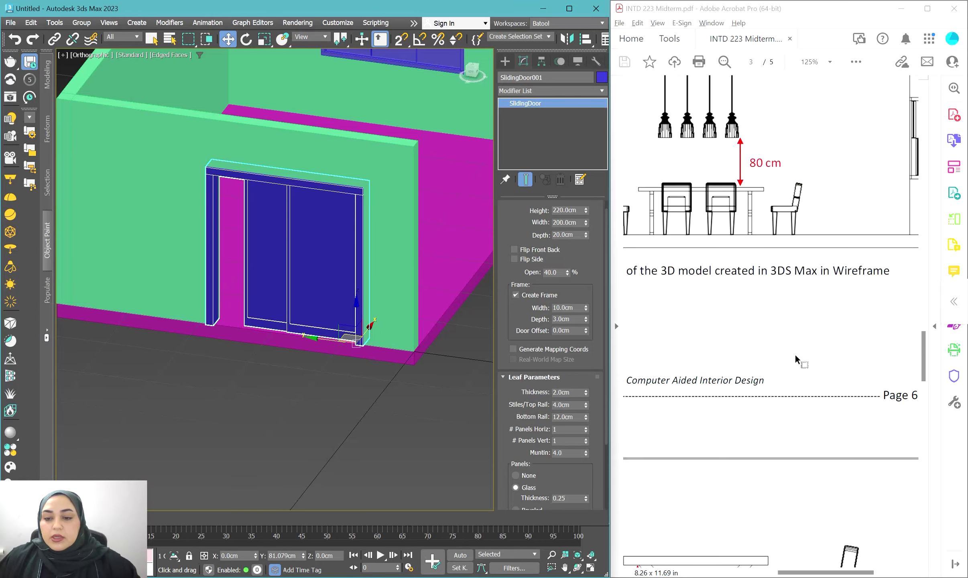
pyautogui.scroll(-2, 797, 354)
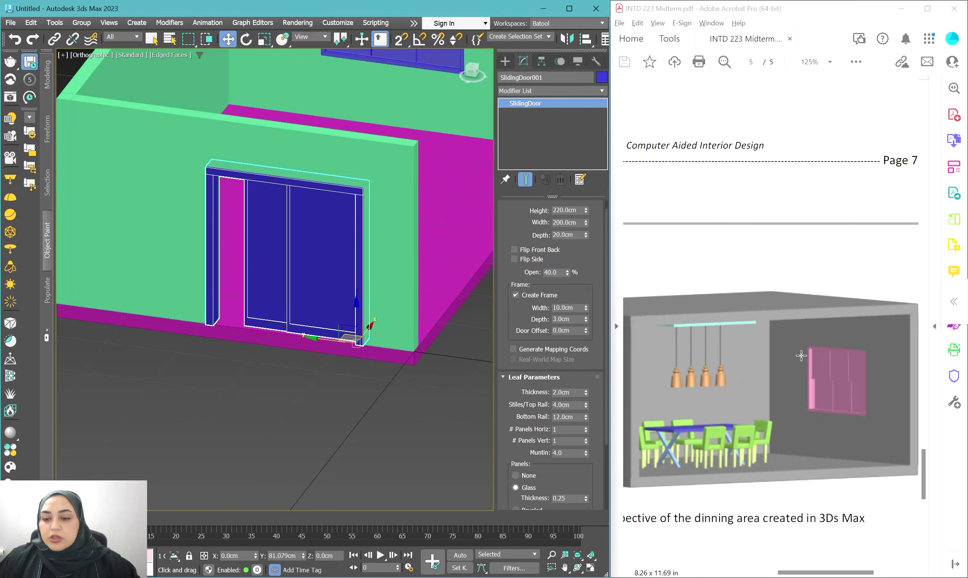
pyautogui.scroll(-6, 361, 389)
pyautogui.keyDown('alt'); pyautogui.moveTo(361, 389); pyautogui.dragTo(330, 373, button='middle'); pyautogui.keyUp('alt')
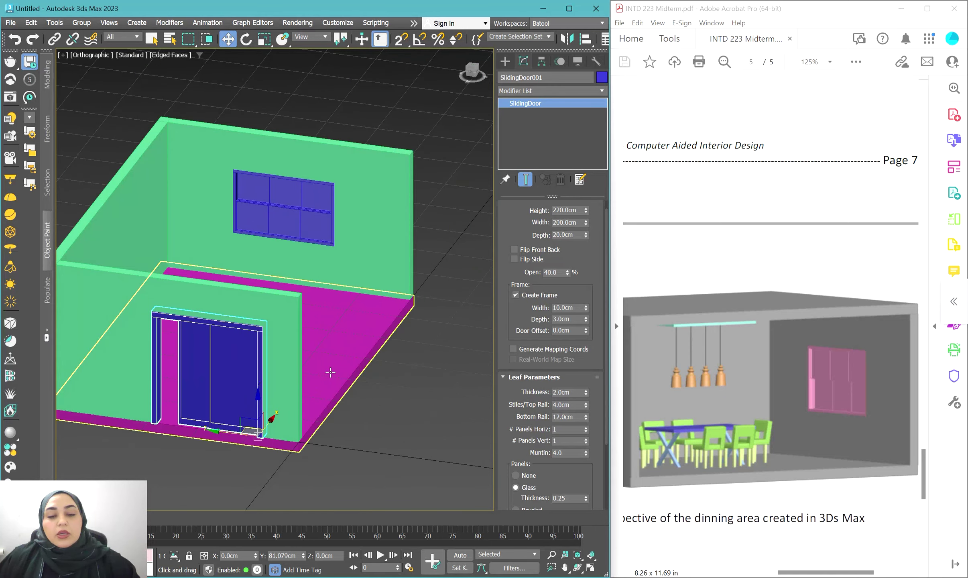
# Step: Turn on snapping to Vertex and Endpoint, with Grid Points unchecked
pyautogui.click(330, 373)
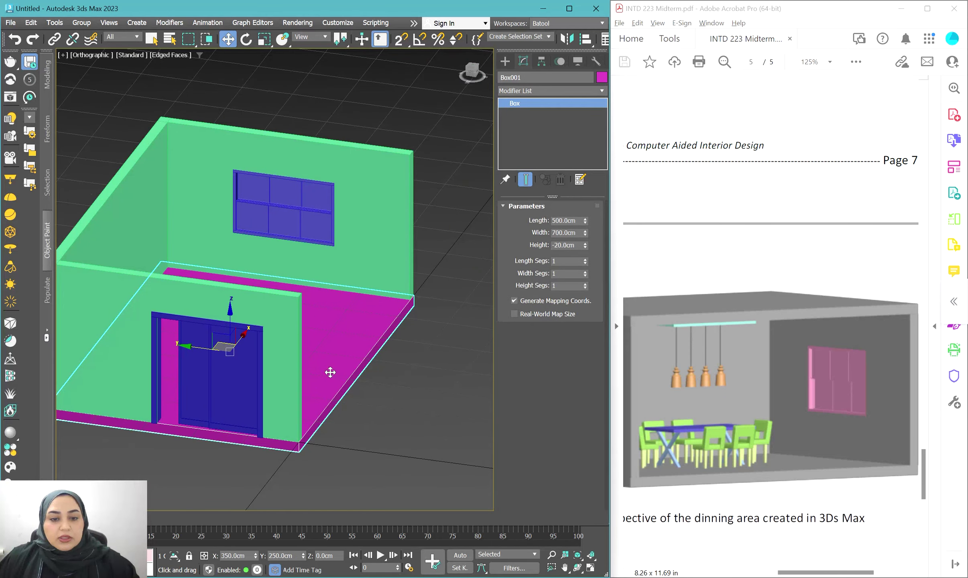
pyautogui.rightClick(400, 38)
pyautogui.click(400, 39)
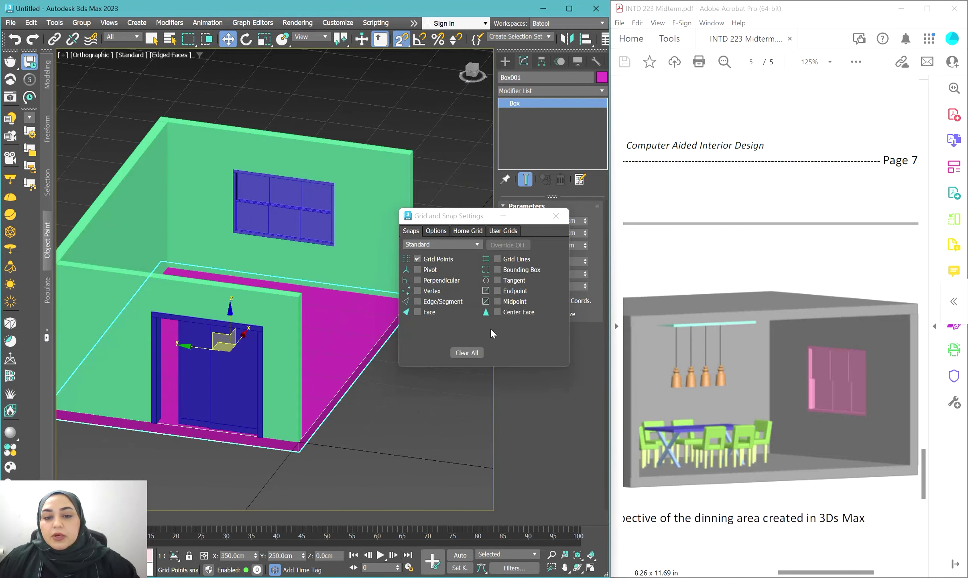
pyautogui.click(497, 290)
pyautogui.click(432, 292)
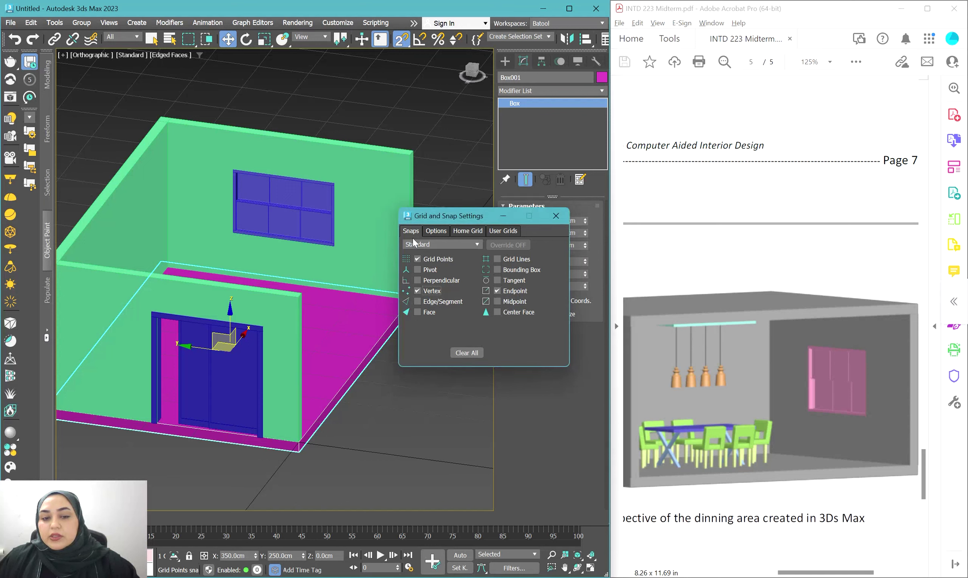
pyautogui.click(418, 259)
pyautogui.click(556, 217)
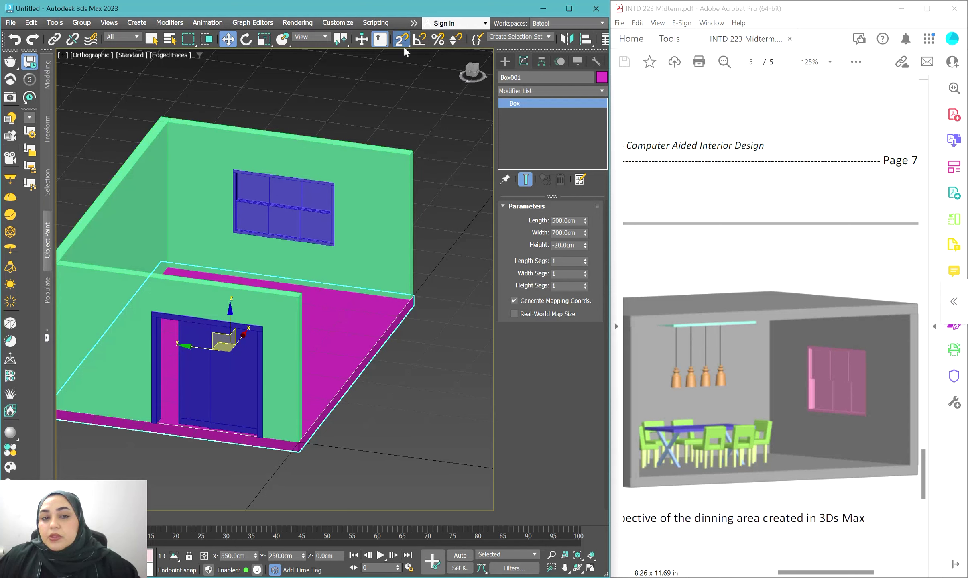
# Step: Using 3D snap, copy the floor slab up onto the 320 cm wall tops as Box002
pyautogui.moveTo(403, 45); pyautogui.dragTo(402, 92)
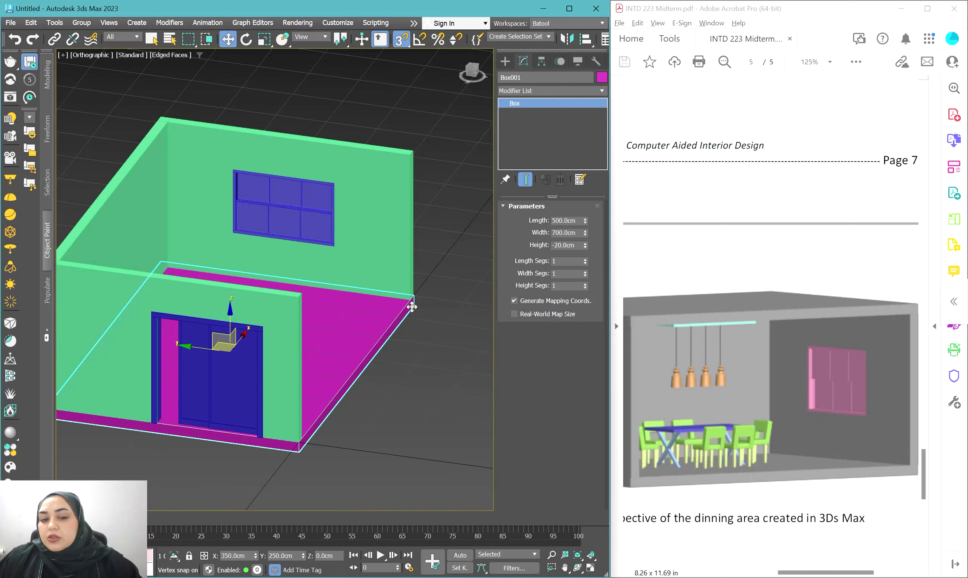
pyautogui.moveTo(412, 307)
pyautogui.keyDown('shift'); pyautogui.mouseDown()
pyautogui.moveTo(424, 151)
pyautogui.moveTo(414, 151)
pyautogui.mouseUp(); pyautogui.keyUp('shift')
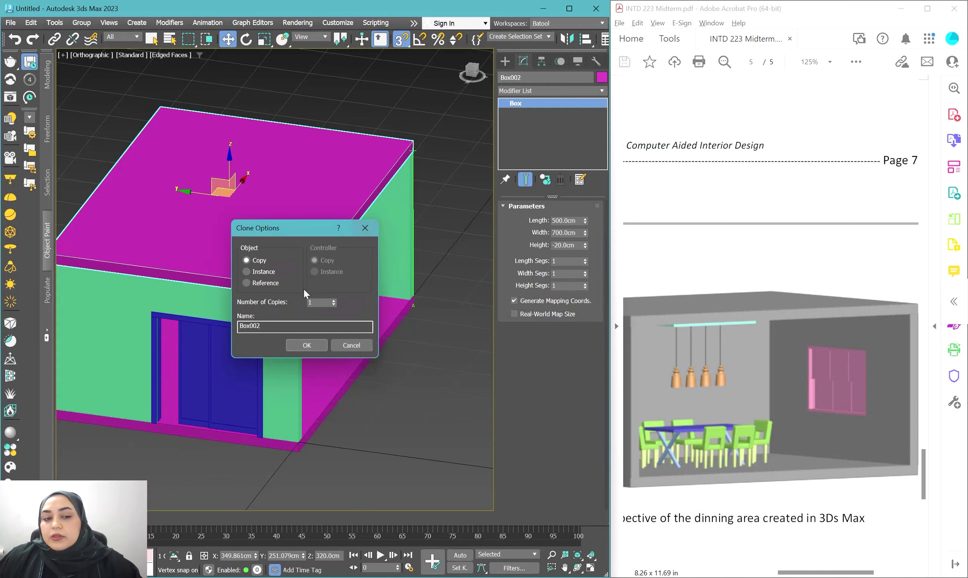
pyautogui.click(307, 344)
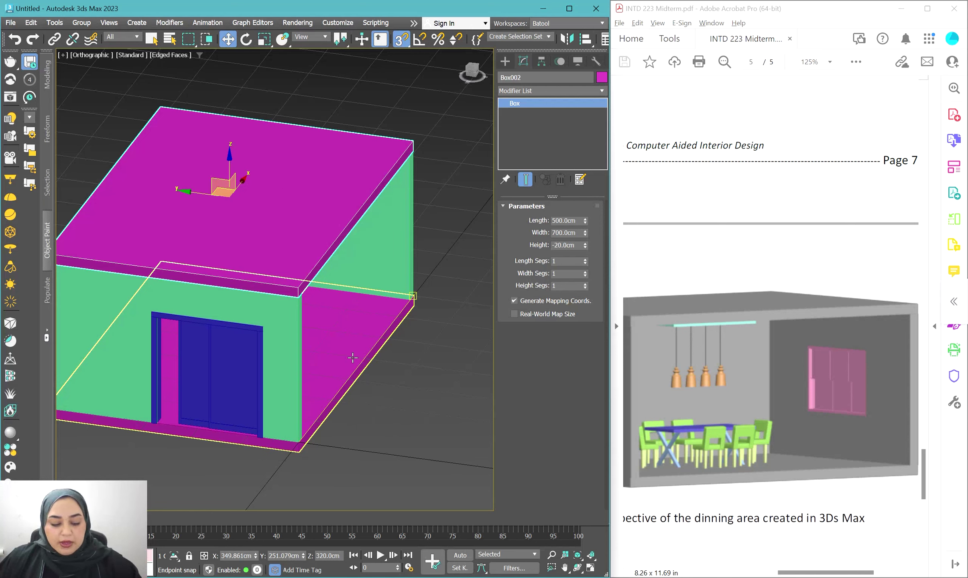
pyautogui.scroll(10, 682, 219)
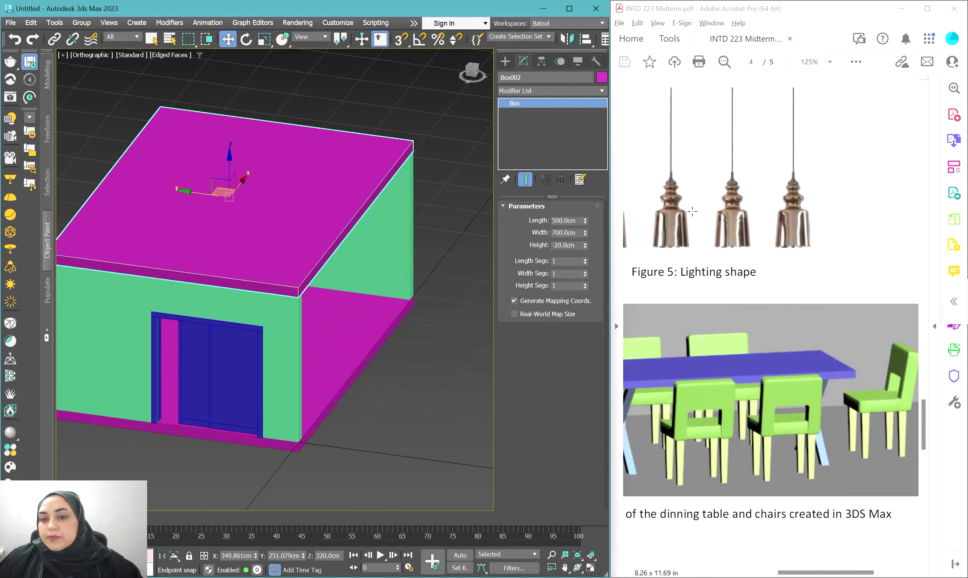
pyautogui.scroll(10, 693, 211)
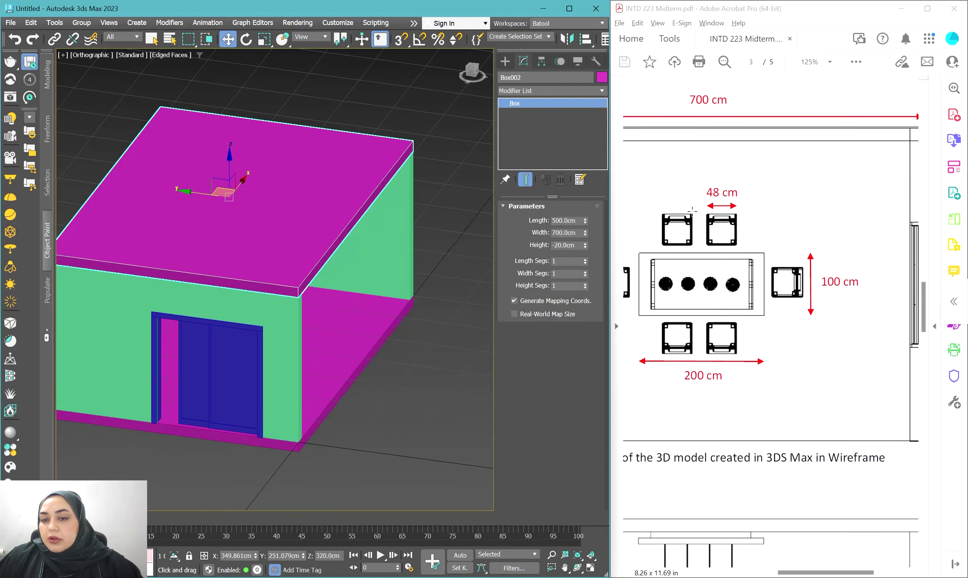
pyautogui.scroll(10, 698, 225)
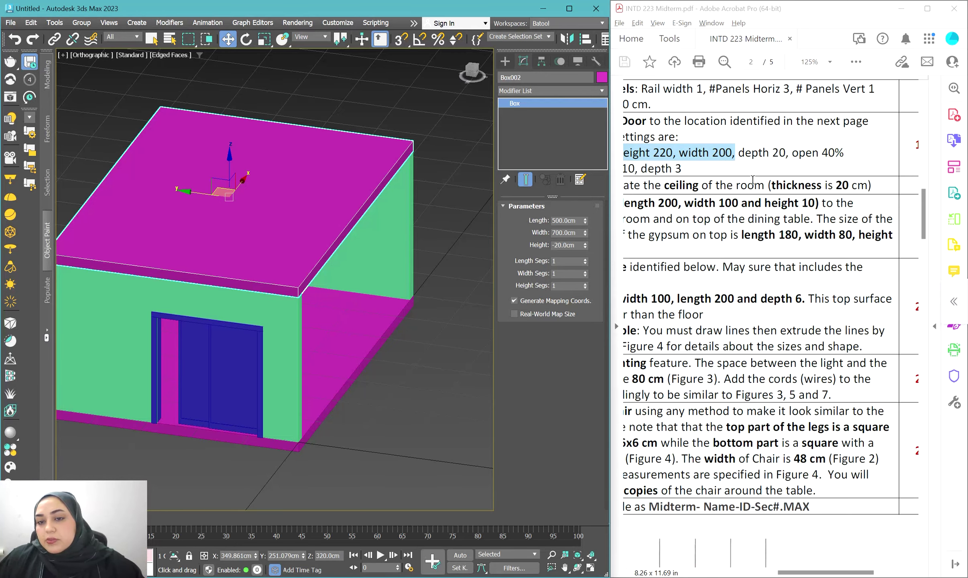
pyautogui.hscroll(-3, 705, 203)
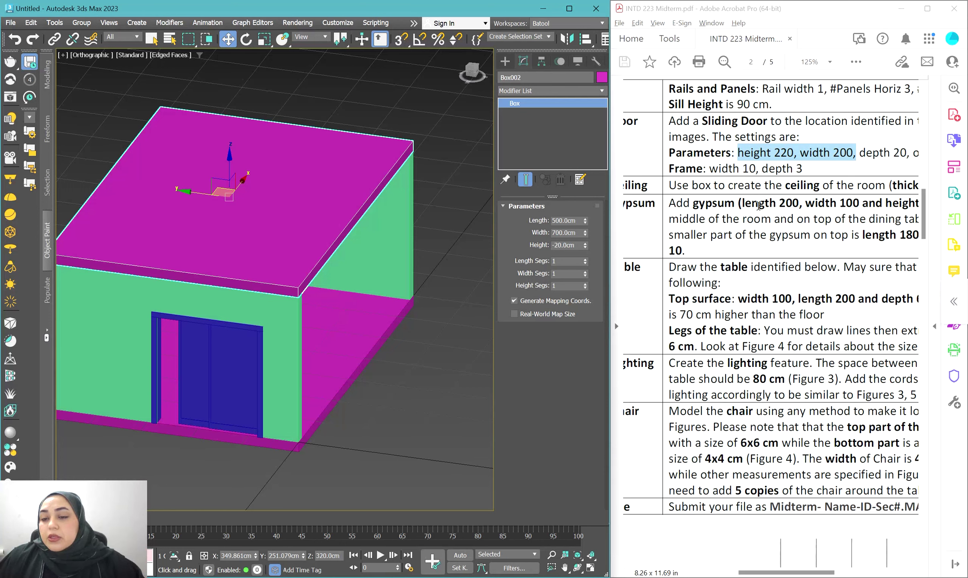
pyautogui.scroll(-2, 835, 204)
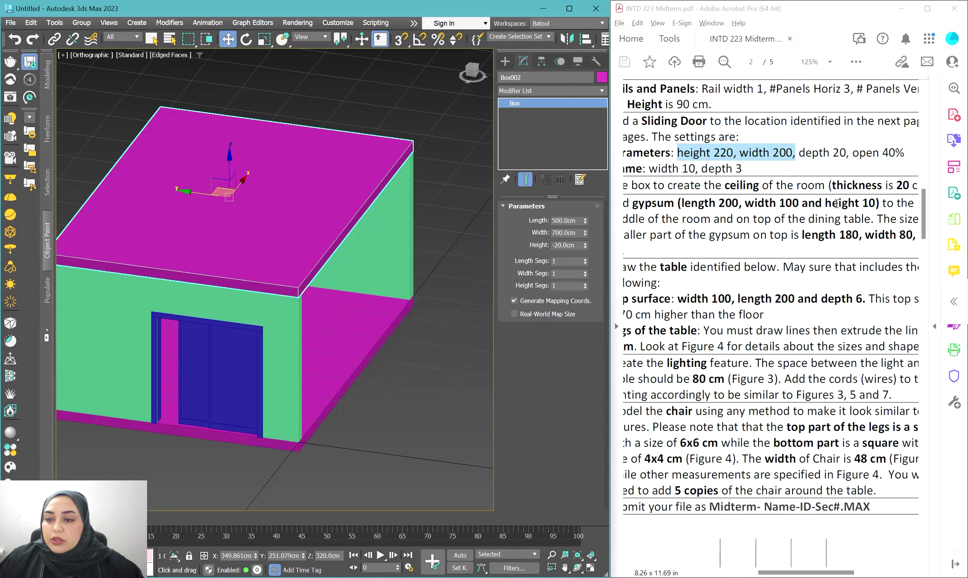
pyautogui.hscroll(4, 835, 203)
pyautogui.scroll(-2, 819, 200)
pyautogui.scroll(-2, 841, 145)
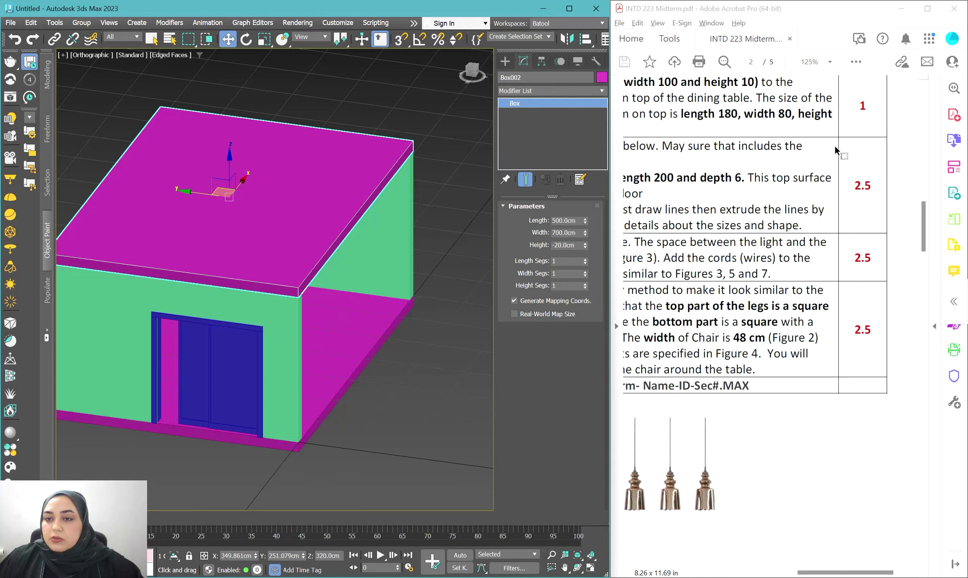
pyautogui.scroll(4, 837, 132)
pyautogui.click(830, 61)
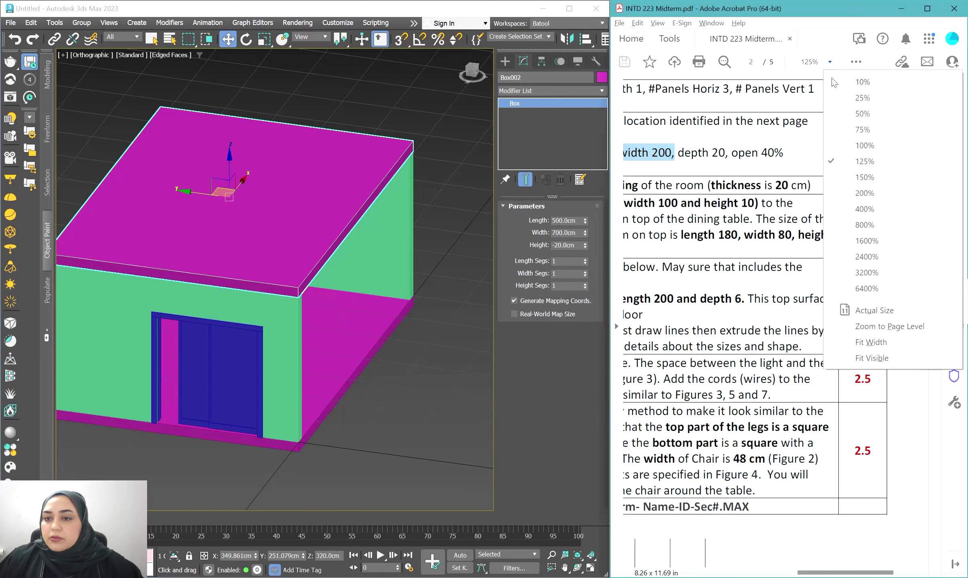
pyautogui.click(851, 149)
pyautogui.moveTo(863, 572); pyautogui.dragTo(823, 573)
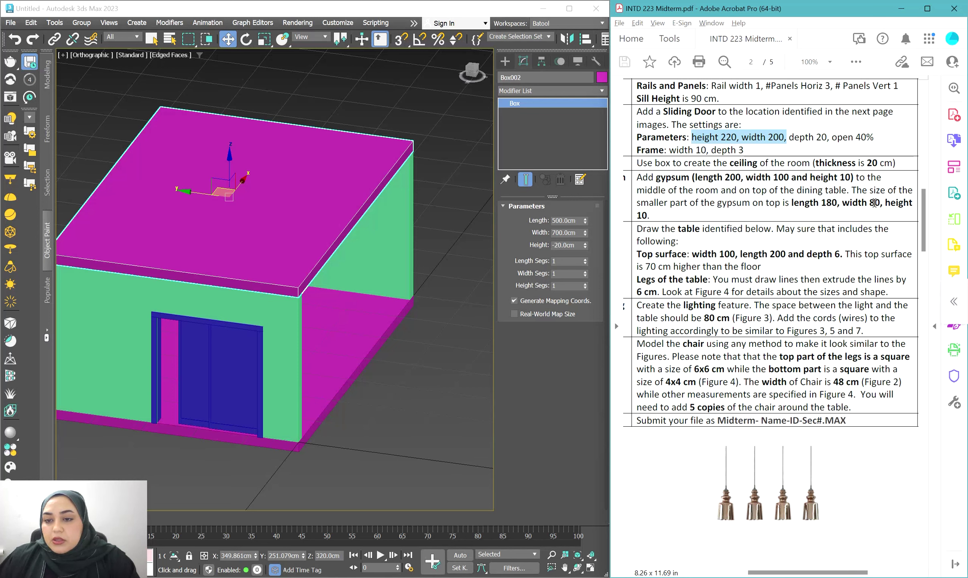
pyautogui.scroll(-3, 744, 193)
pyautogui.scroll(-15, 745, 193)
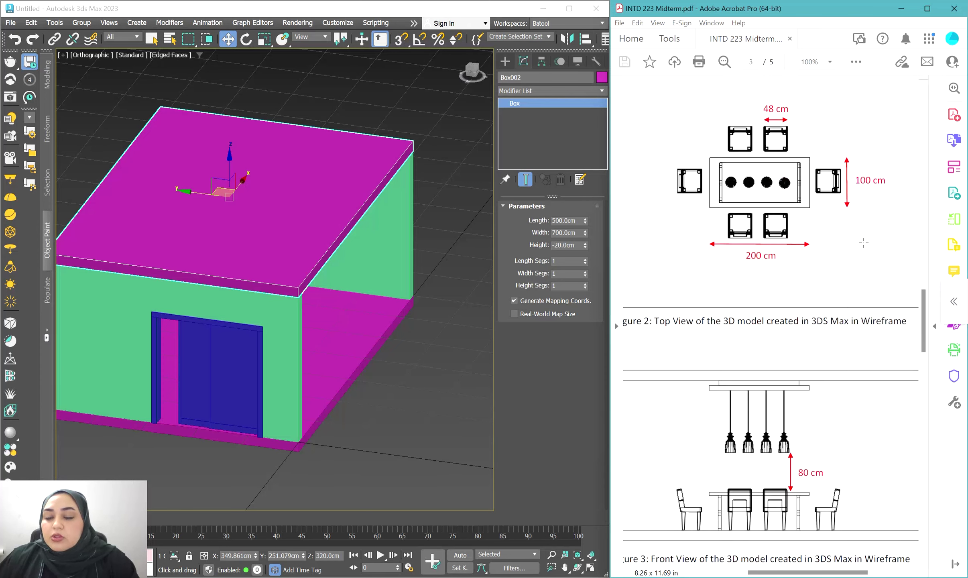
pyautogui.scroll(-2, 783, 271)
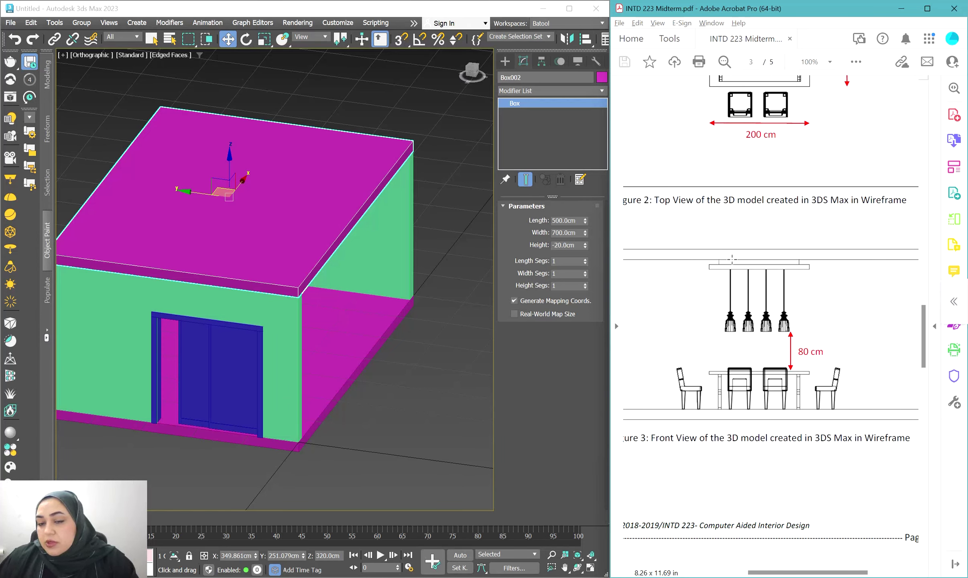
pyautogui.scroll(-18, 738, 267)
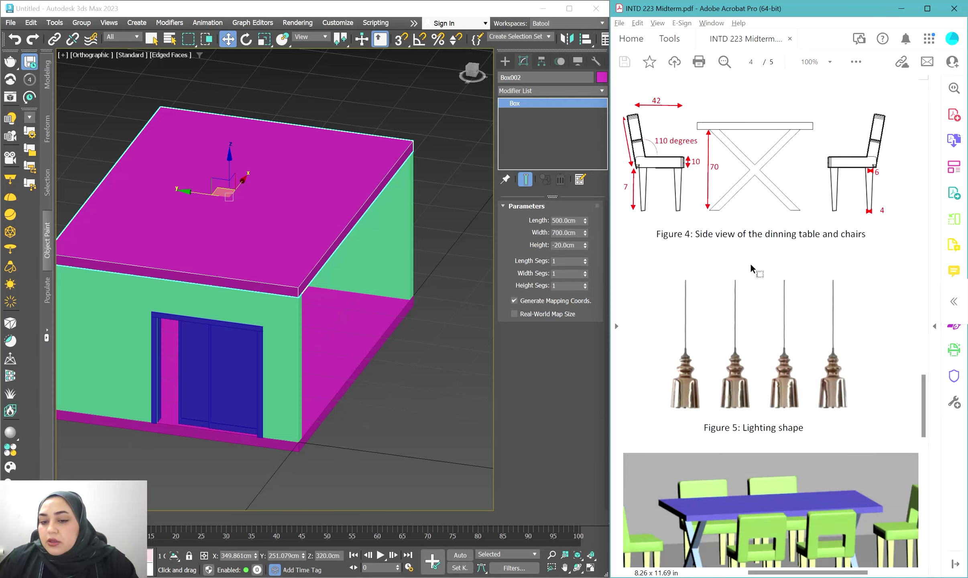
pyautogui.scroll(-8, 751, 265)
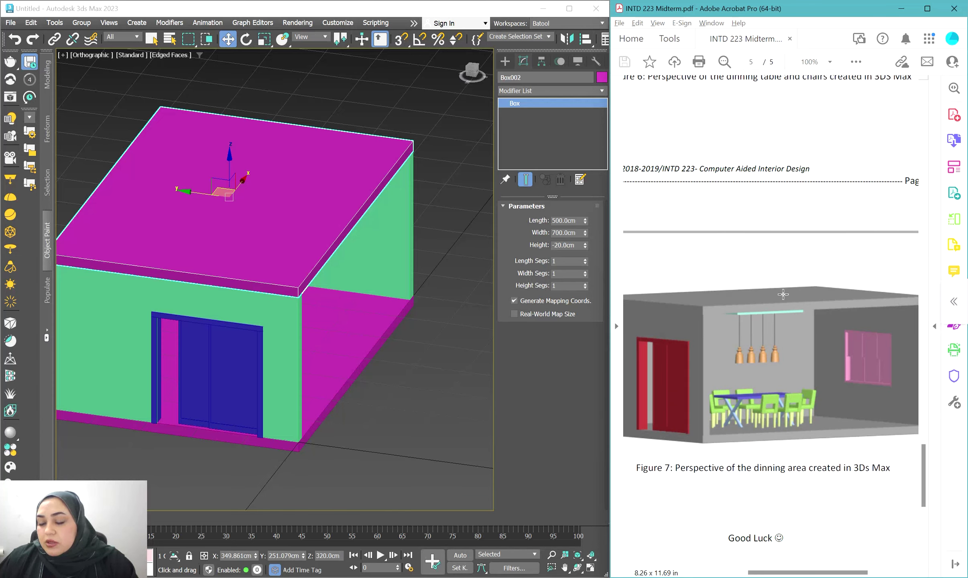
pyautogui.scroll(20, 794, 296)
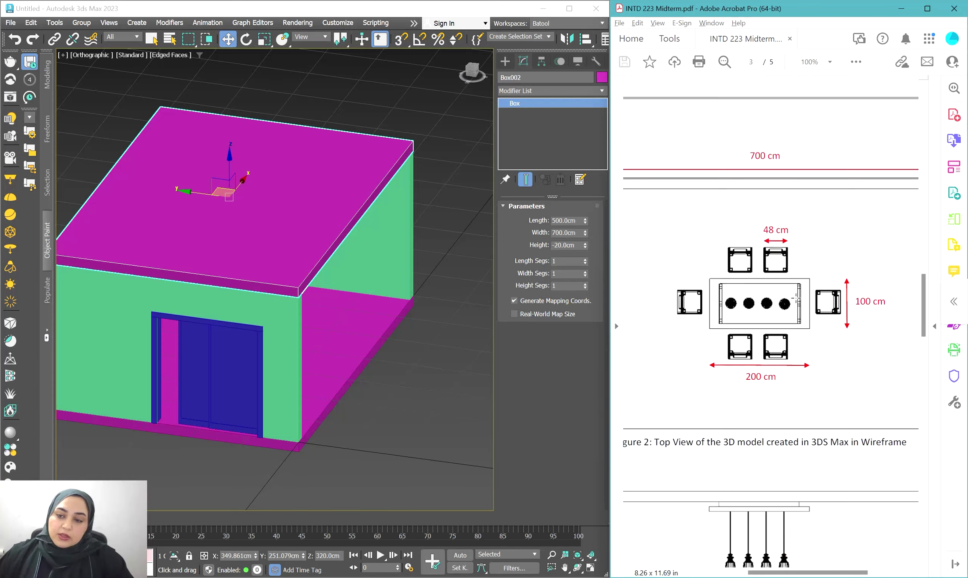
pyautogui.scroll(12, 795, 297)
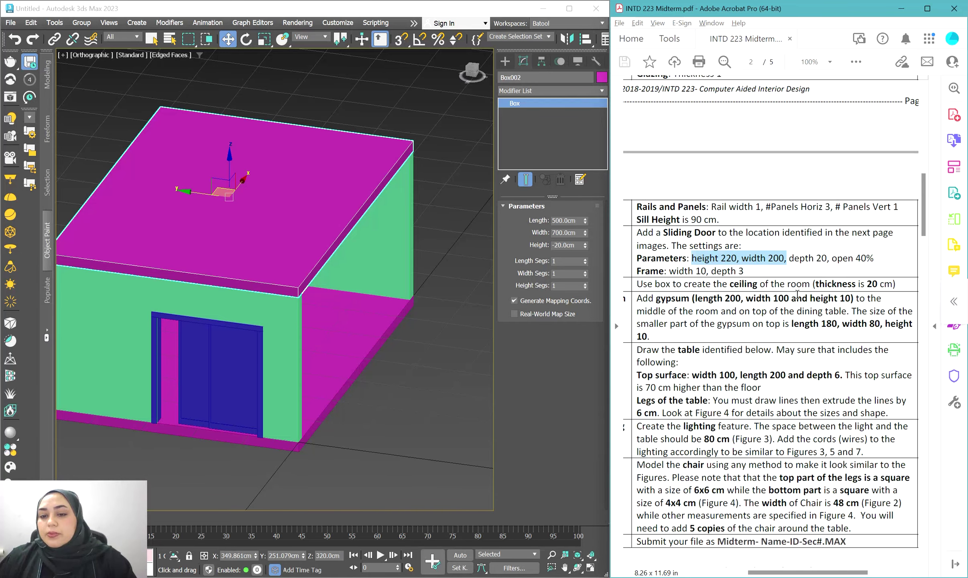
pyautogui.scroll(-3, 823, 288)
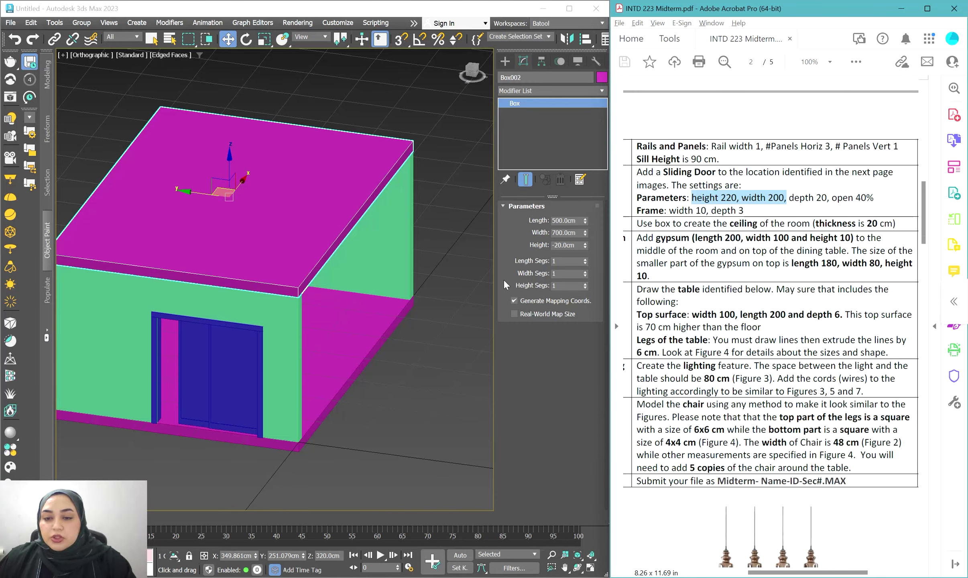
# Step: Clone the ceiling box as a copy named 'gypsum 1'
pyautogui.click(312, 201)
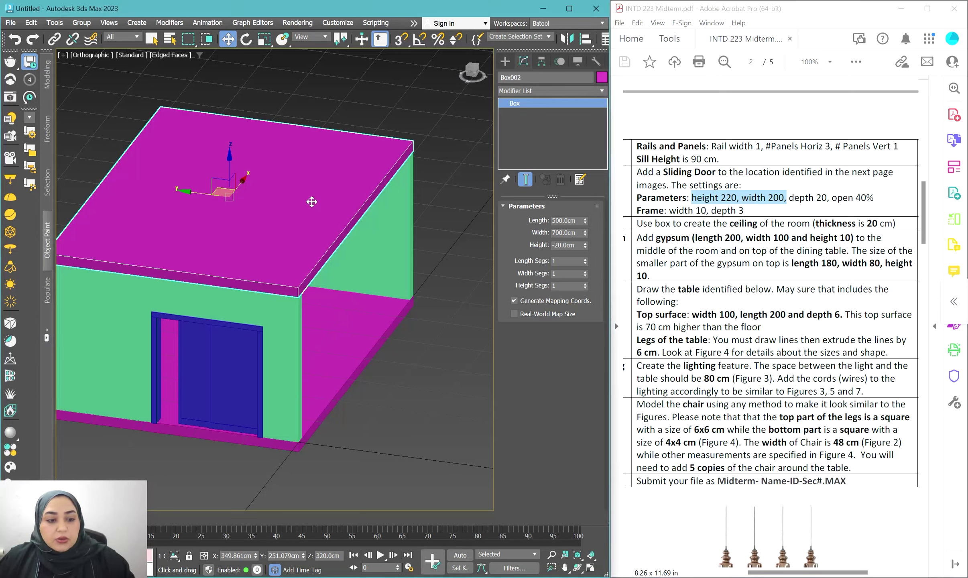
pyautogui.hotkey('ctrl', 'v')
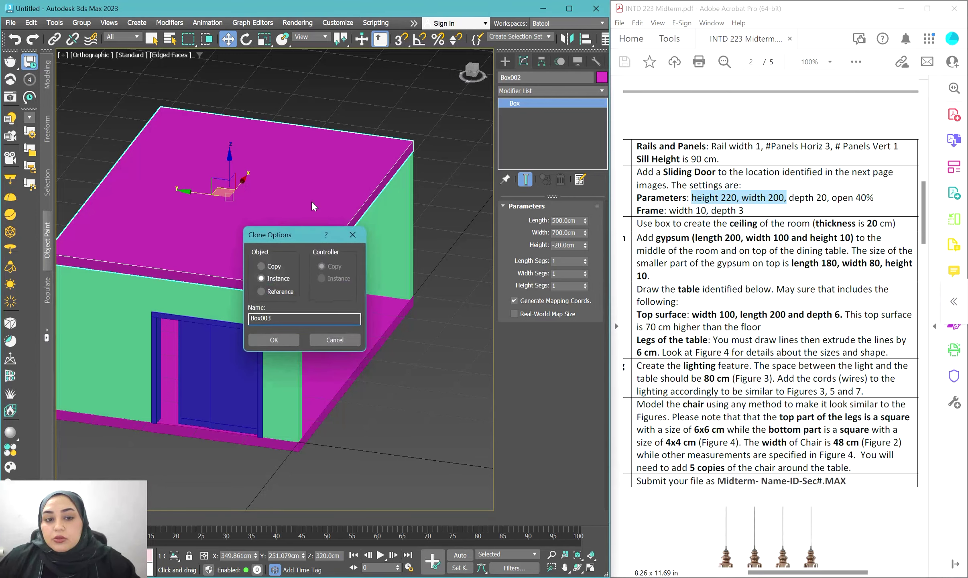
pyautogui.click(268, 266)
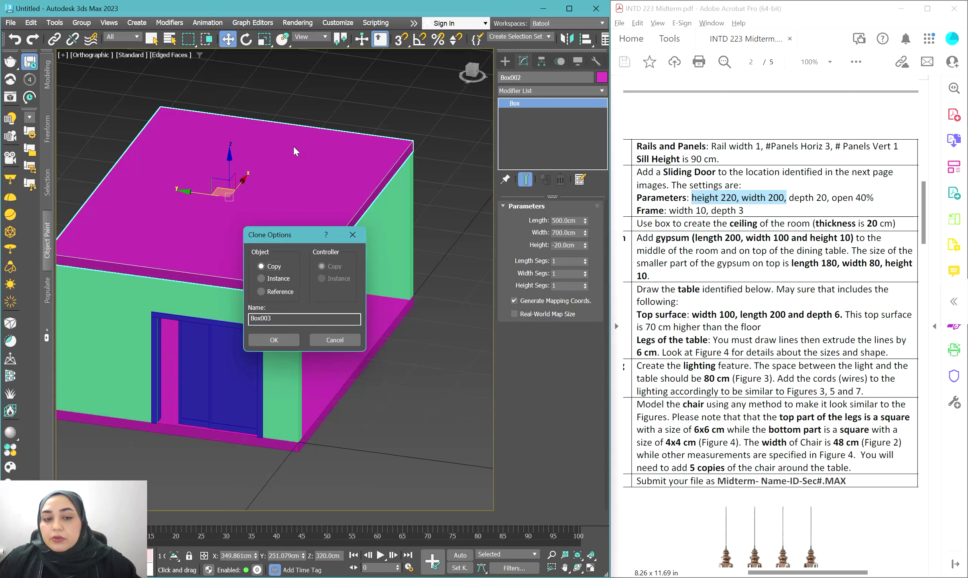
pyautogui.moveTo(281, 320); pyautogui.dragTo(222, 317)
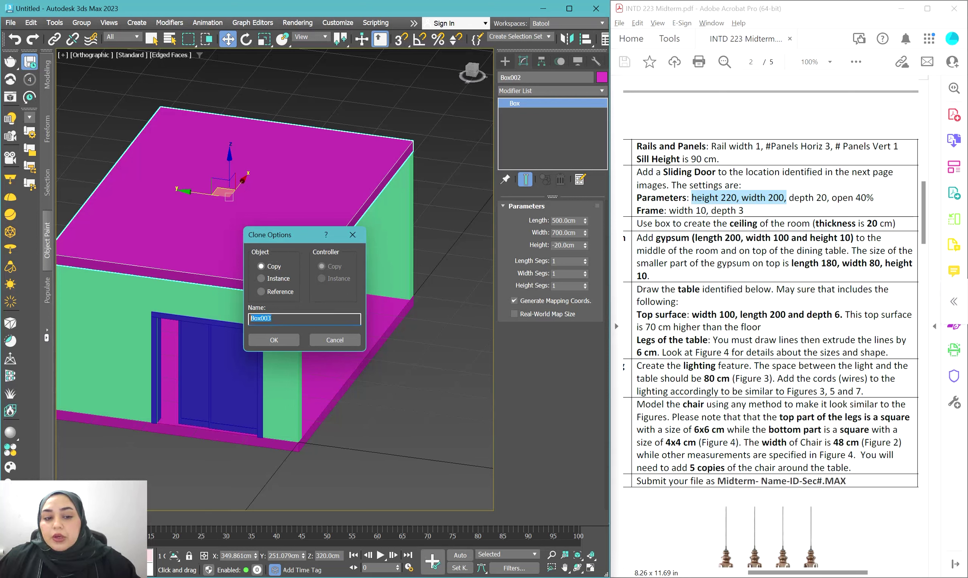
pyautogui.write('gyp')
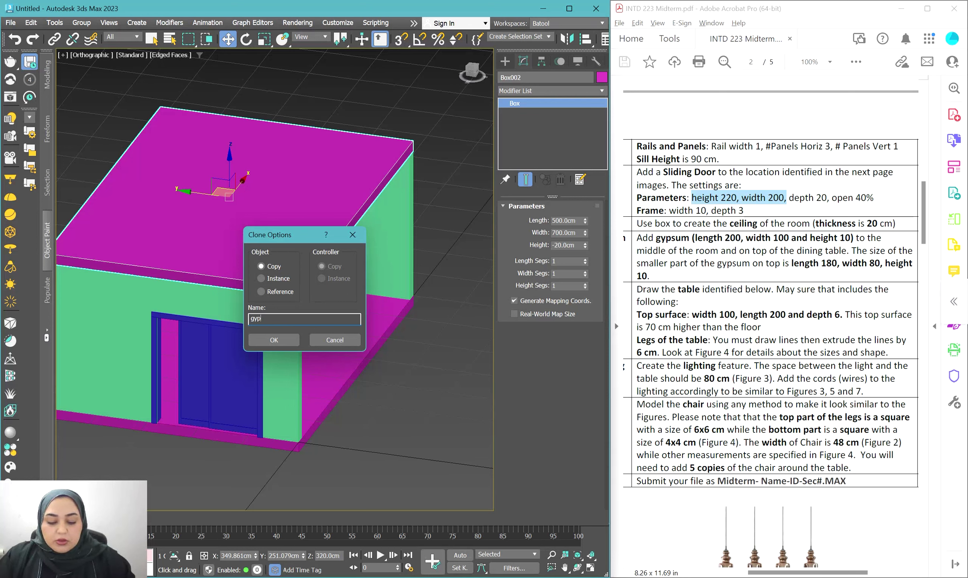
pyautogui.write('sum 1')
pyautogui.press('Return')
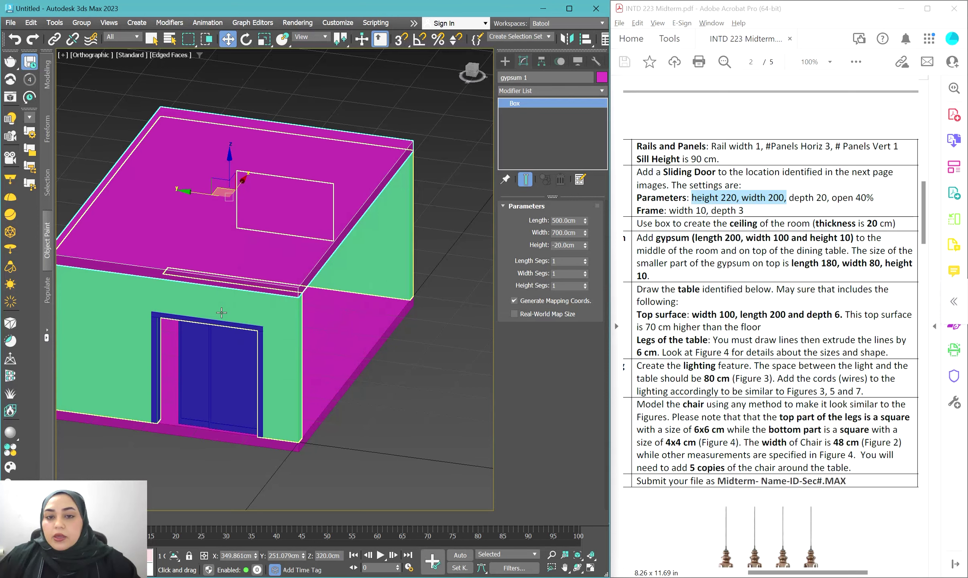
# Step: Resize gypsum 1 to 200 × 100 × 10 cm
pyautogui.click(563, 221)
pyautogui.write('200')
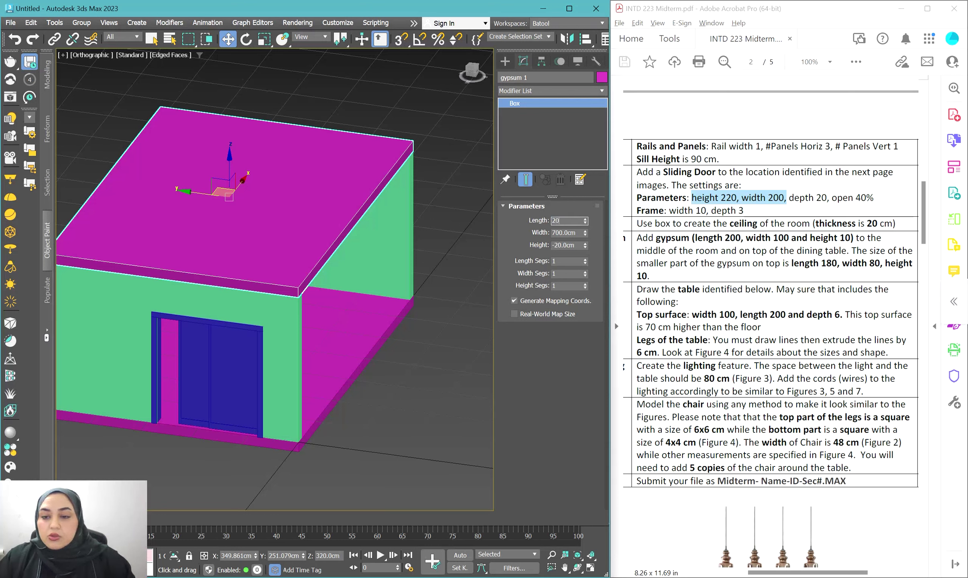
pyautogui.press('Tab')
pyautogui.write('100')
pyautogui.press('Tab')
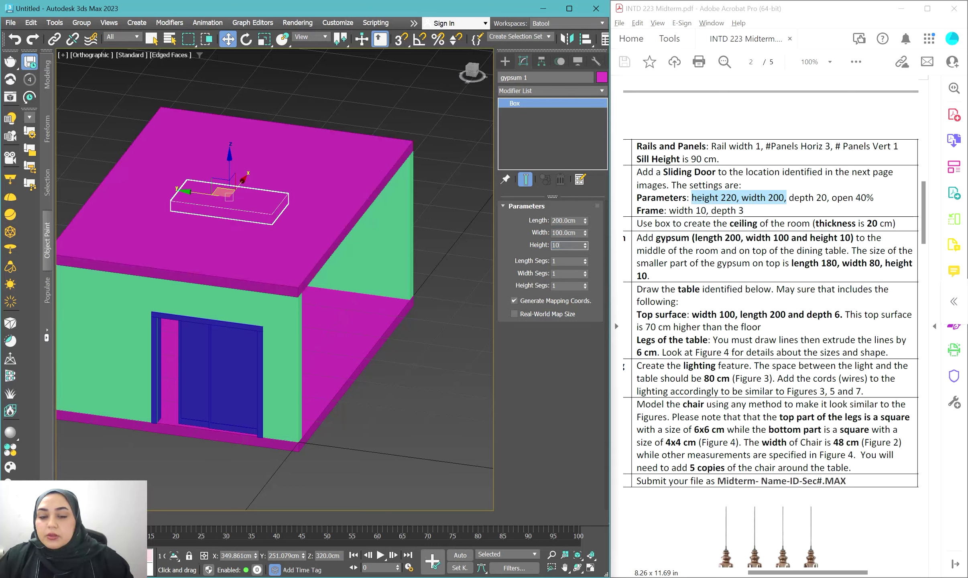
pyautogui.press('Return')
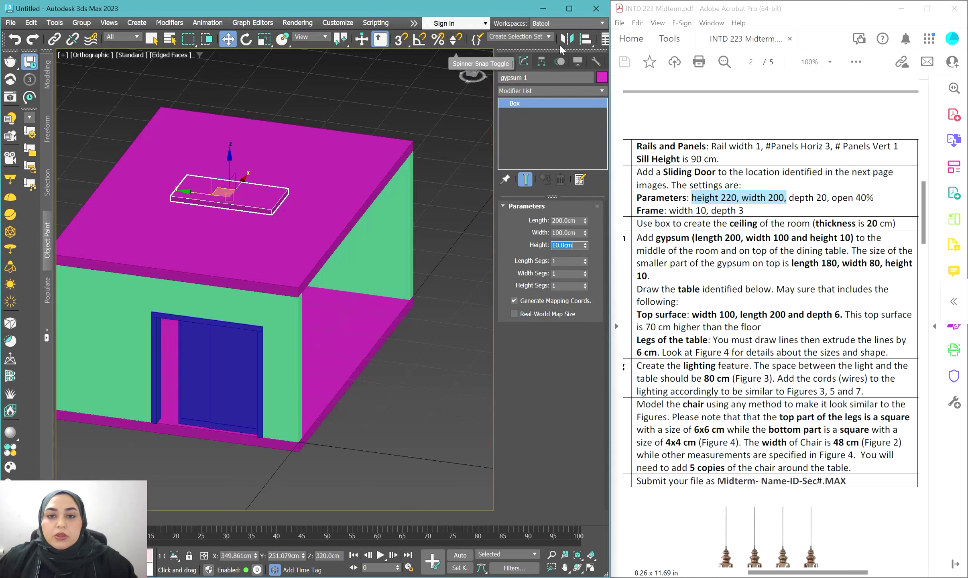
# Step: Align gypsum 1's Z maximum to the ceiling's Z minimum
pyautogui.click(585, 39)
pyautogui.click(315, 185)
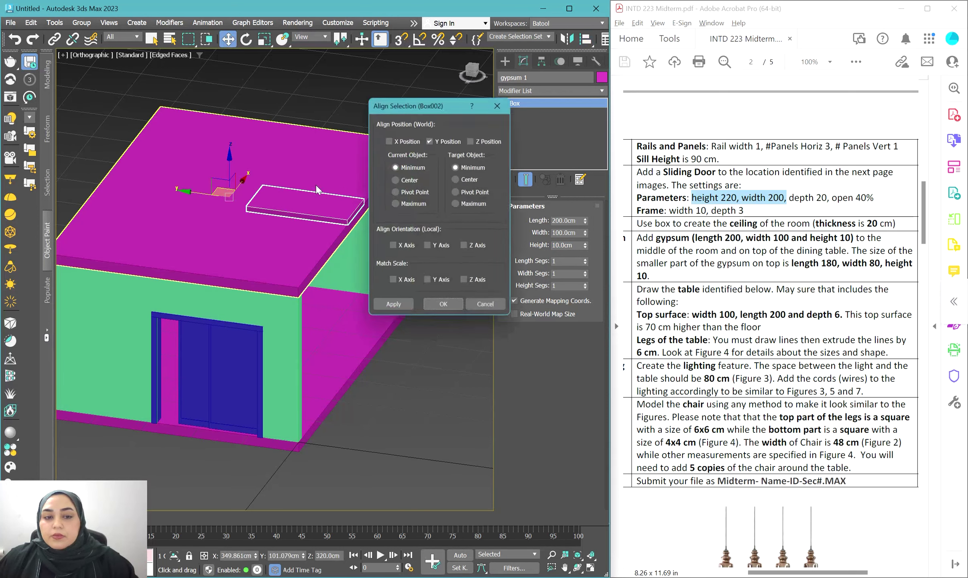
pyautogui.click(441, 139)
pyautogui.click(473, 139)
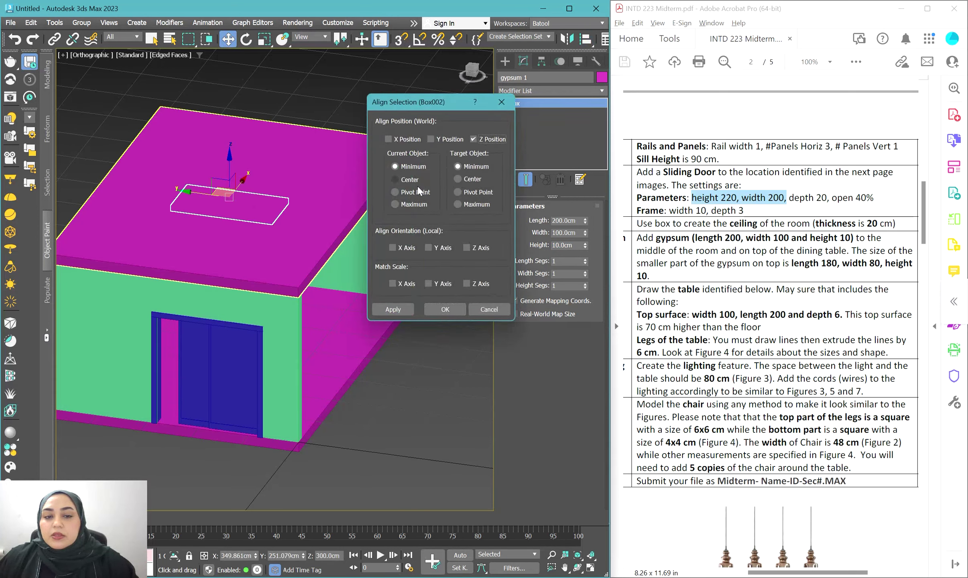
pyautogui.click(407, 205)
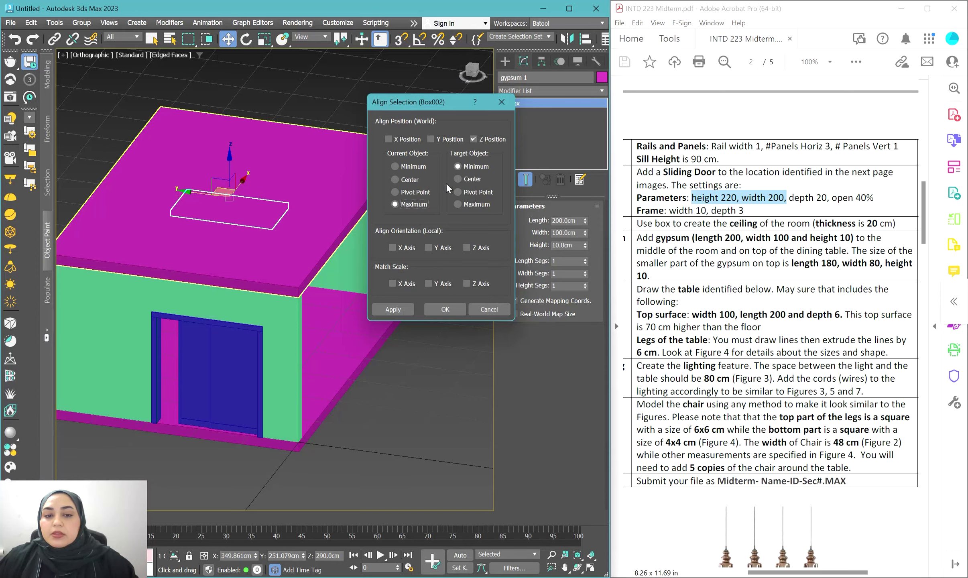
pyautogui.click(441, 308)
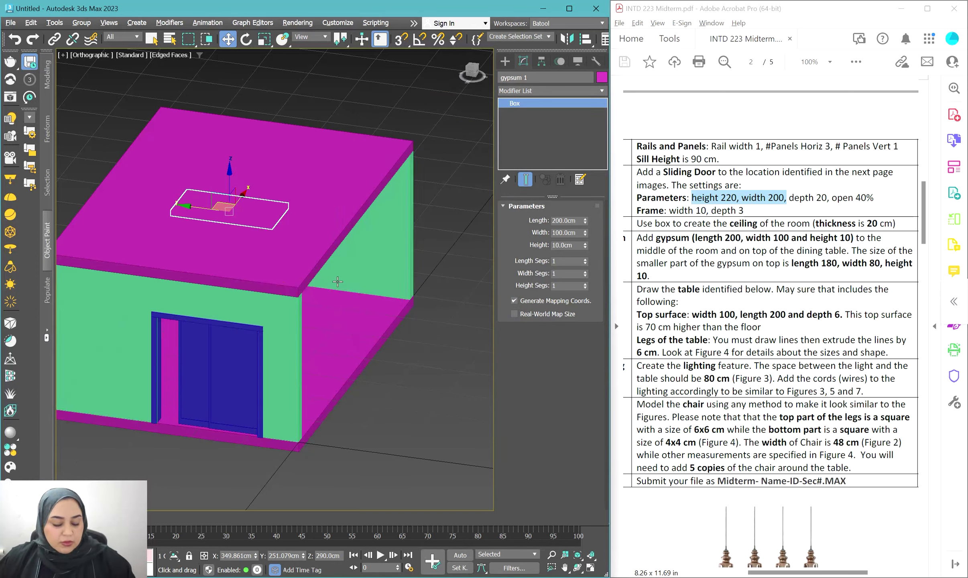
pyautogui.keyDown('alt'); pyautogui.moveTo(441, 307); pyautogui.dragTo(320, 271, button='middle'); pyautogui.keyUp('alt')
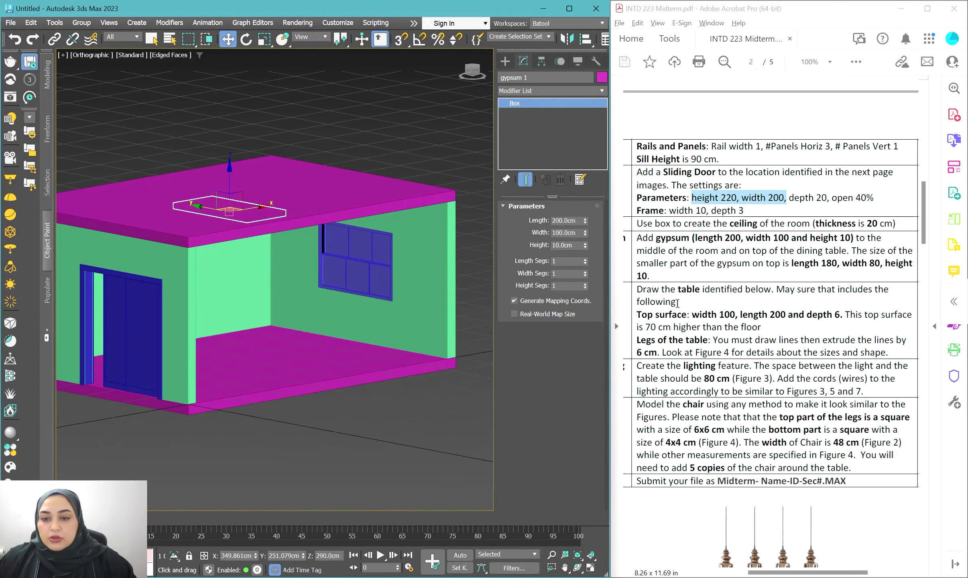
# Step: Rotate gypsum 1 by 90° about Z with Angle Snap enabled
pyautogui.scroll(-15, 678, 303)
pyautogui.scroll(-10, 677, 303)
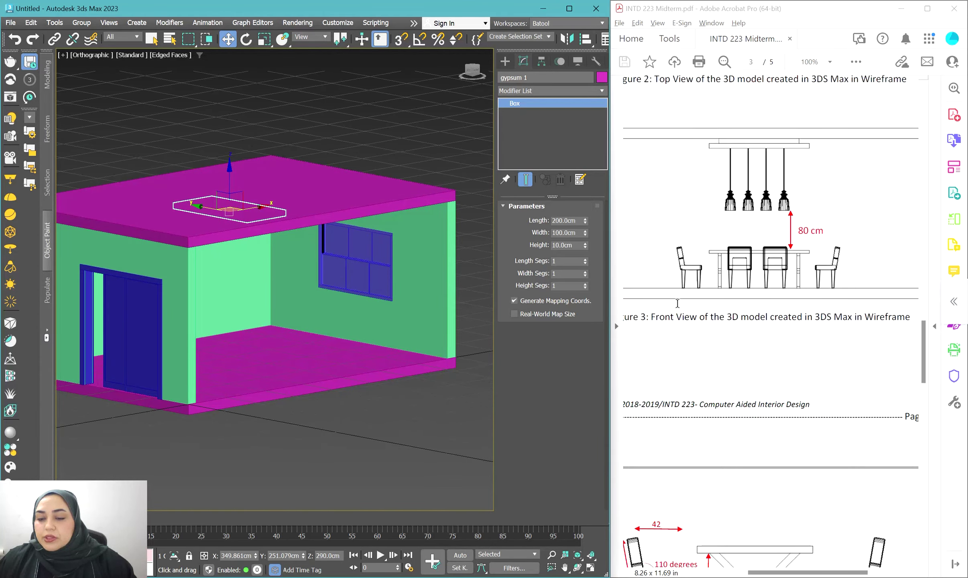
pyautogui.scroll(10, 679, 303)
pyautogui.scroll(3, 680, 304)
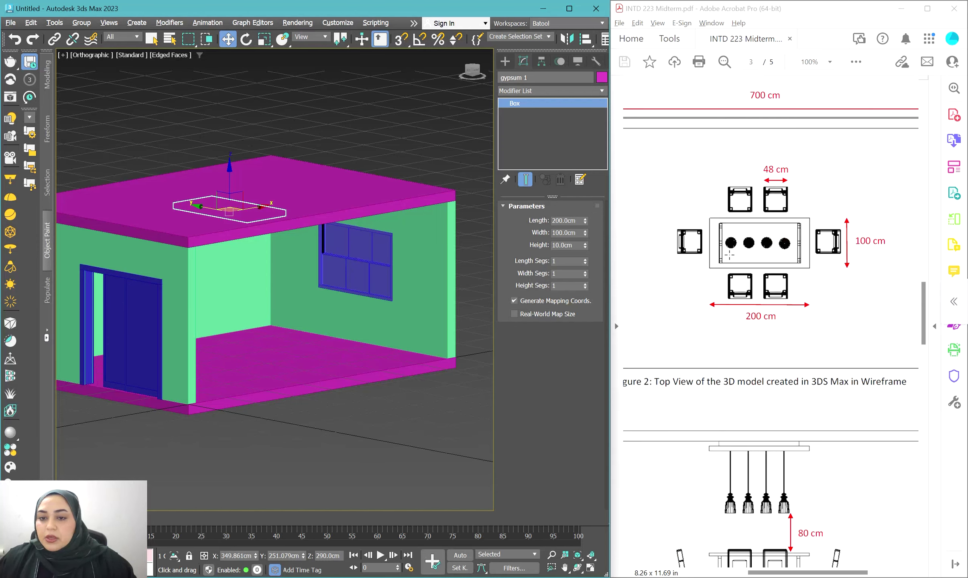
pyautogui.scroll(4, 233, 224)
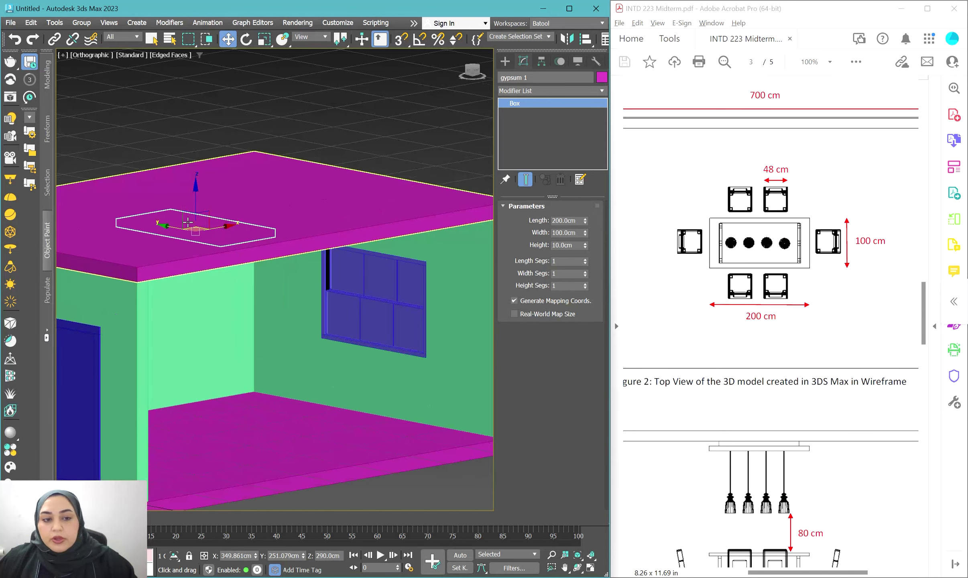
pyautogui.press('e')
pyautogui.moveTo(190, 240); pyautogui.dragTo(209, 237)
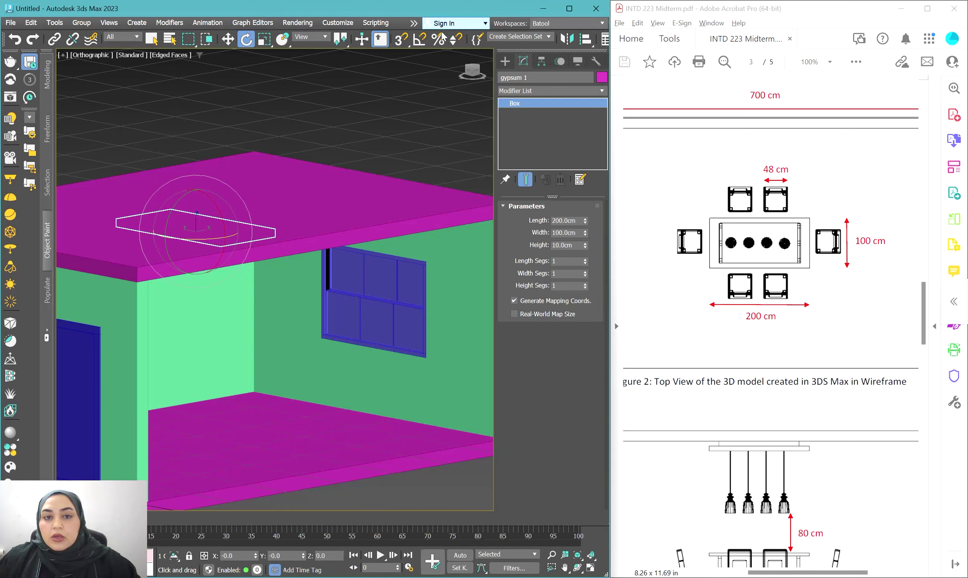
pyautogui.click(418, 39)
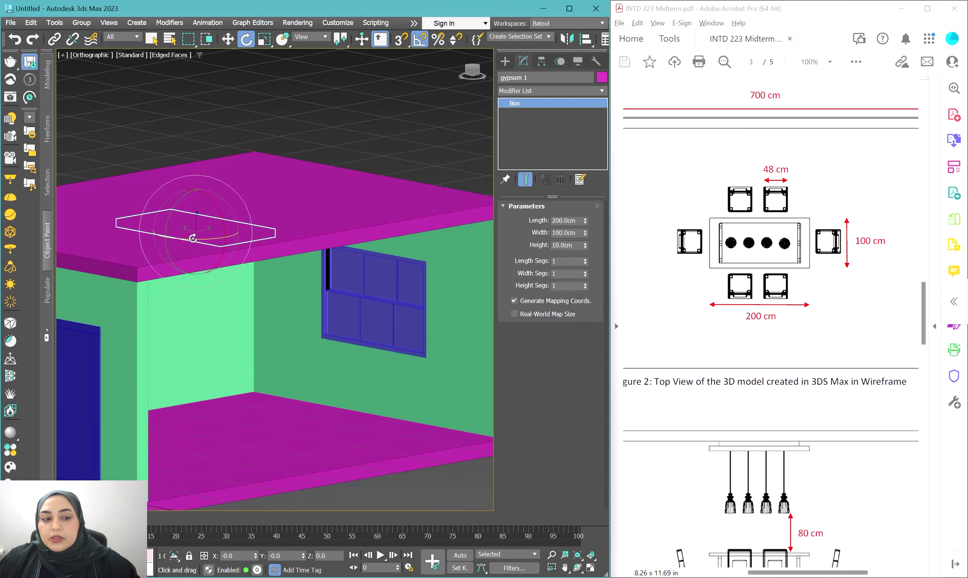
pyautogui.moveTo(190, 230); pyautogui.dragTo(222, 229)
pyautogui.moveTo(224, 229); pyautogui.dragTo(229, 230)
pyautogui.keyDown('alt'); pyautogui.moveTo(238, 260); pyautogui.dragTo(261, 181, button='middle'); pyautogui.keyUp('alt')
pyautogui.press('w')
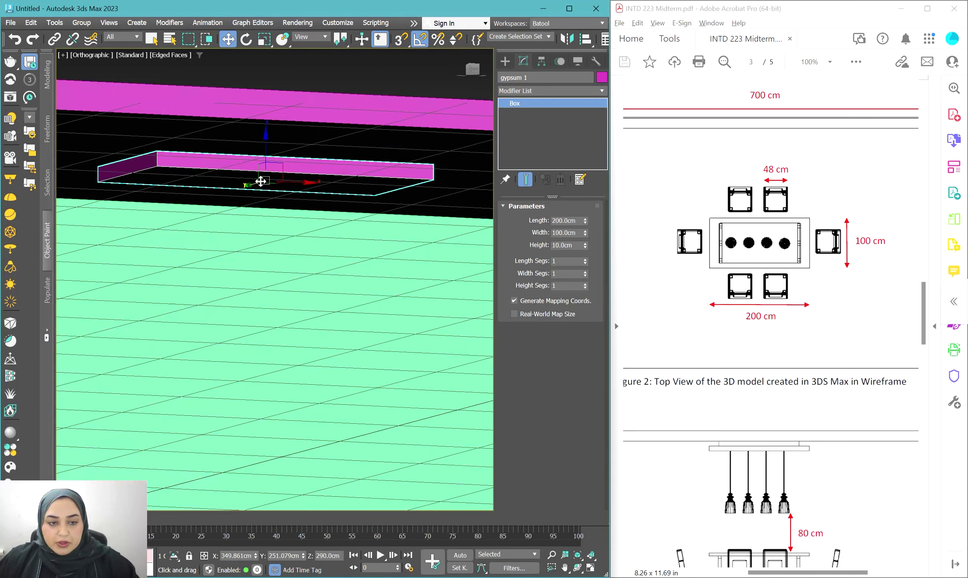
# Step: Copy the gypsum box as gypsum 002 and resize it to 180 × 80 cm
pyautogui.keyDown('shift'); pyautogui.moveTo(261, 182); pyautogui.dragTo(262, 183); pyautogui.keyUp('shift')
pyautogui.click(277, 338)
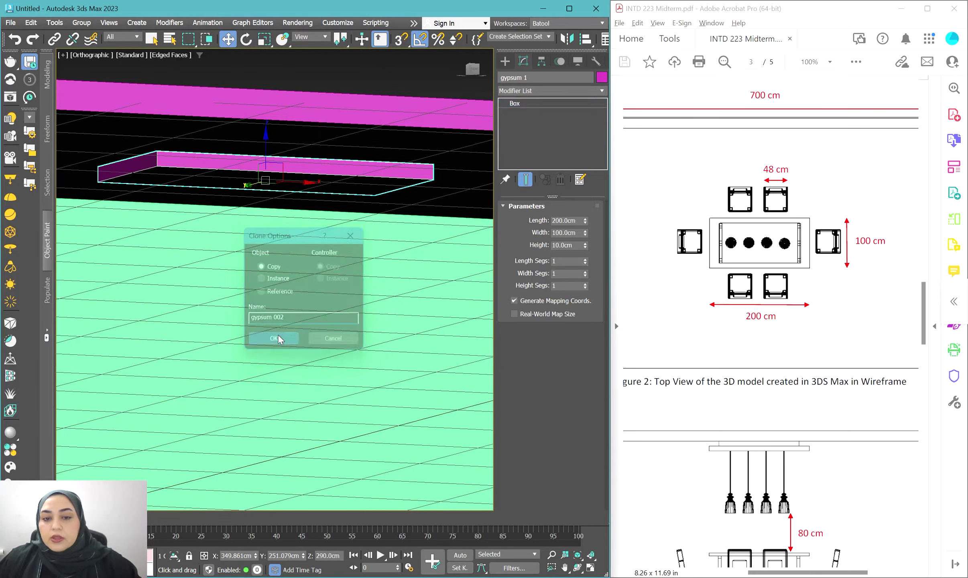
pyautogui.scroll(10, 802, 200)
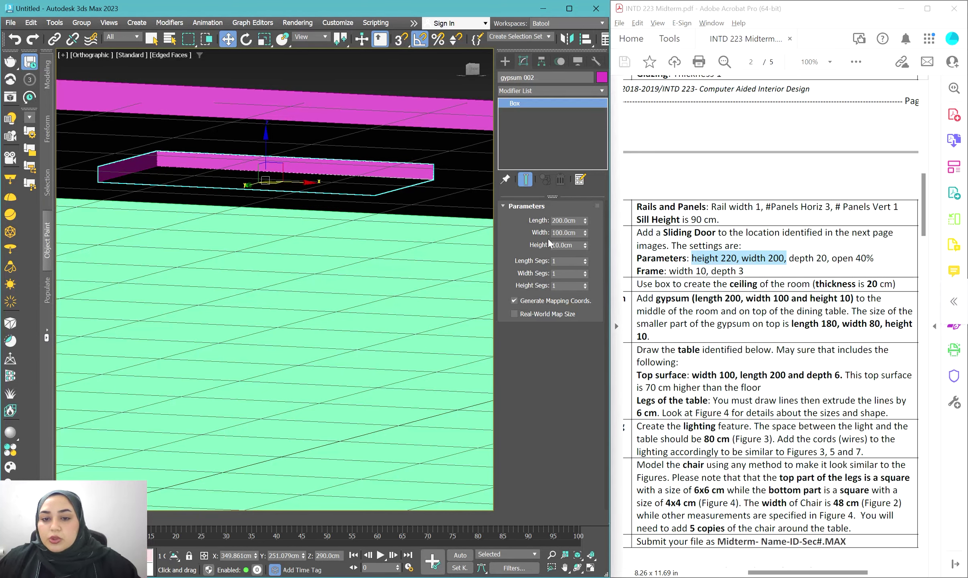
pyautogui.click(566, 220)
pyautogui.write('18')
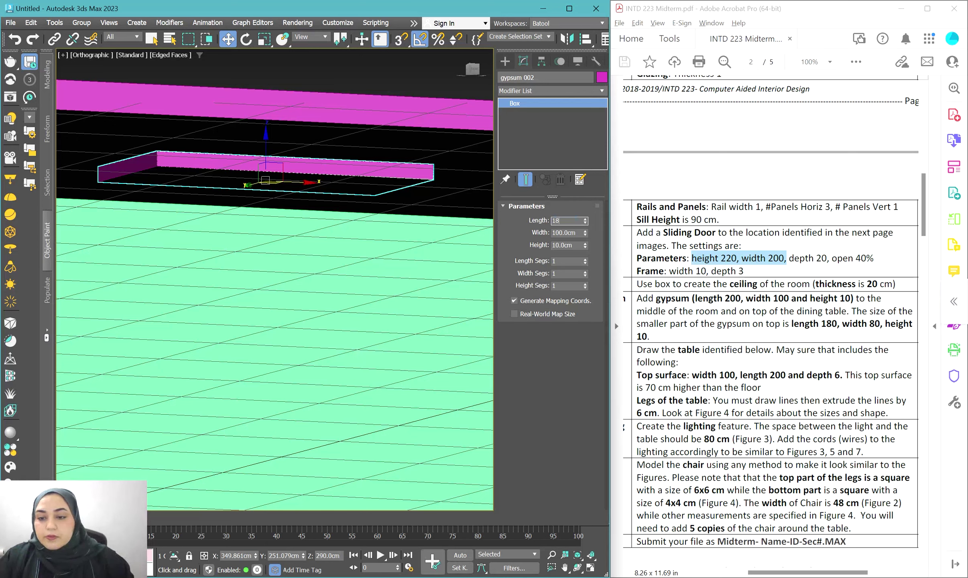
pyautogui.write('0')
pyautogui.press('Tab')
pyautogui.write('80')
pyautogui.press('Tab')
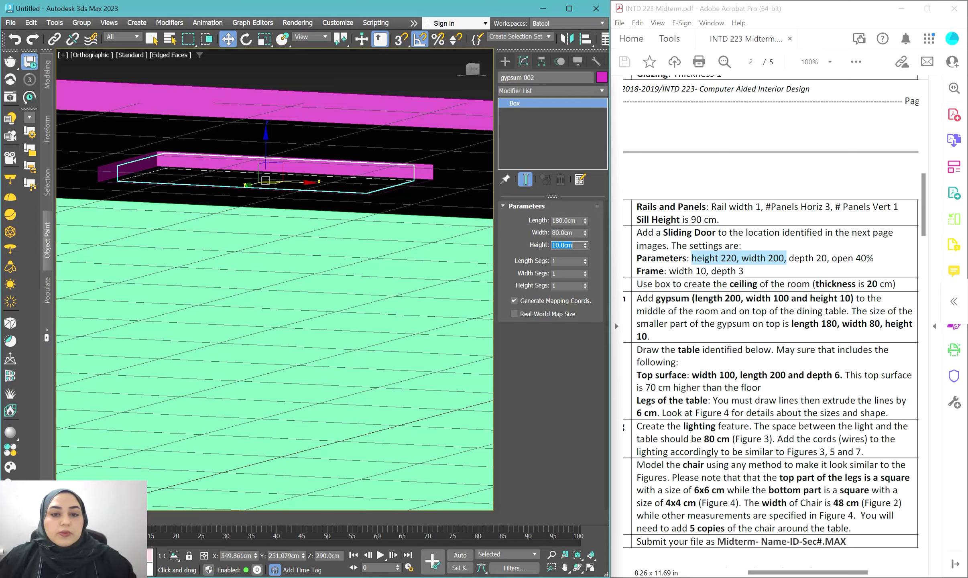
# Step: Align gypsum 1's Z maximum to gypsum 002's minimum, placing it below
pyautogui.click(161, 162)
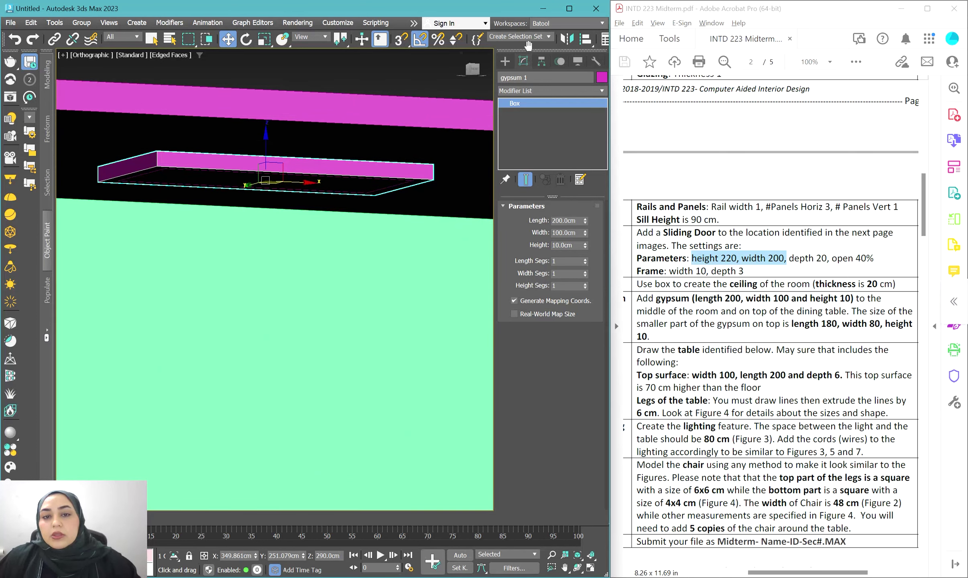
pyautogui.click(585, 39)
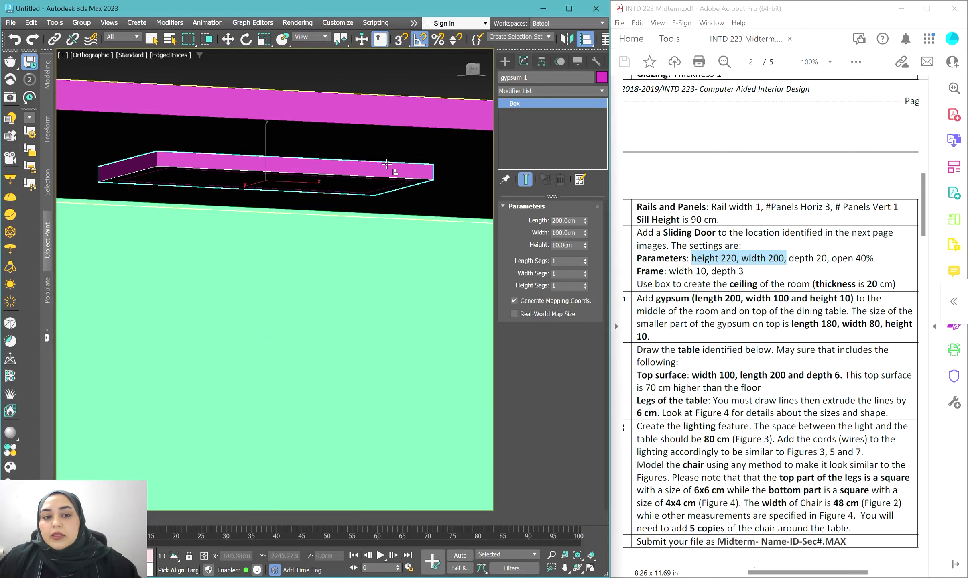
pyautogui.click(165, 172)
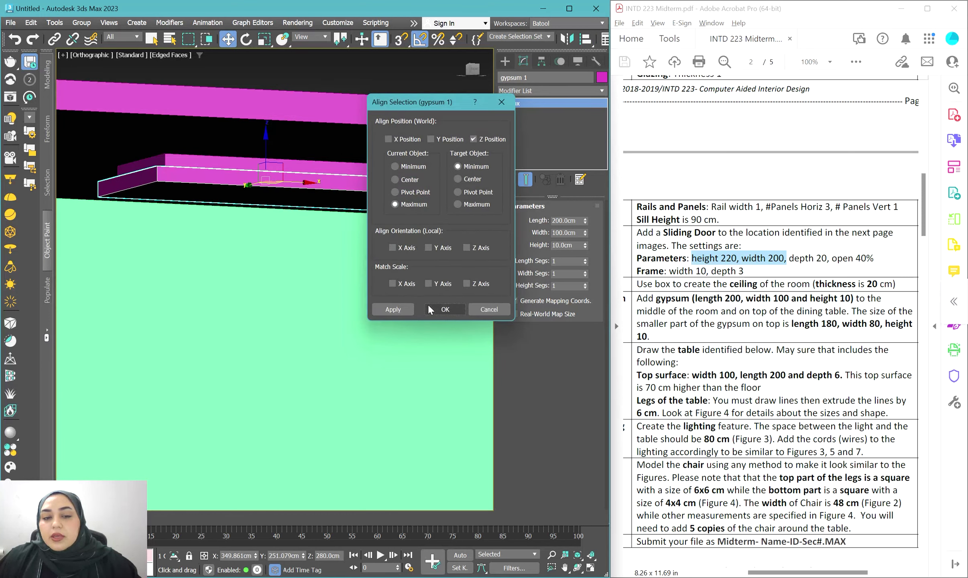
pyautogui.click(439, 309)
pyautogui.moveTo(390, 269)
pyautogui.keyDown('alt'); pyautogui.mouseDown(button='middle')
pyautogui.moveTo(371, 268)
pyautogui.moveTo(407, 269)
pyautogui.mouseUp(button='middle'); pyautogui.keyUp('alt')
# Step: Orbit the room to a straight-on front view
pyautogui.scroll(-5, 404, 252)
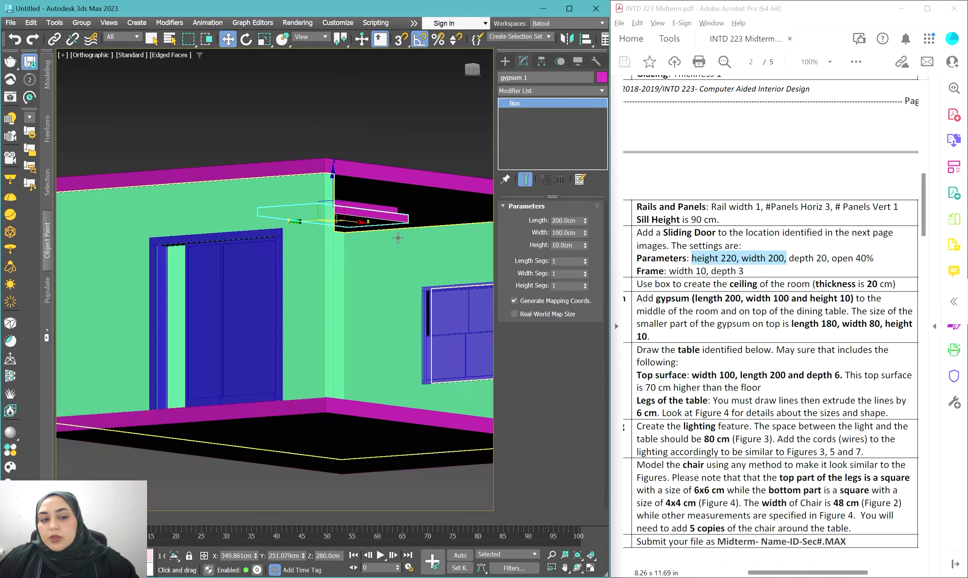
pyautogui.keyDown('alt'); pyautogui.moveTo(397, 242); pyautogui.dragTo(405, 246, button='middle'); pyautogui.keyUp('alt')
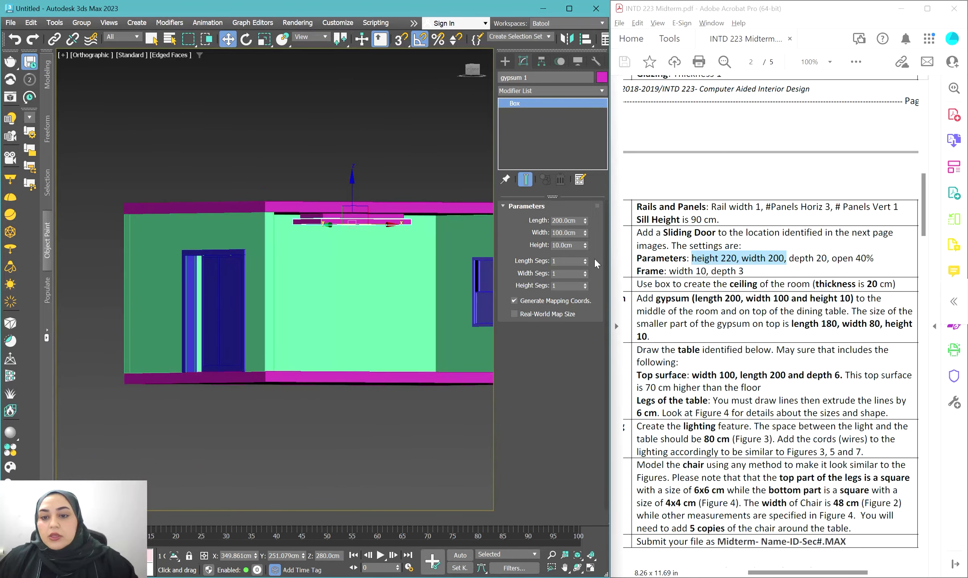
pyautogui.moveTo(641, 356); pyautogui.dragTo(679, 358)
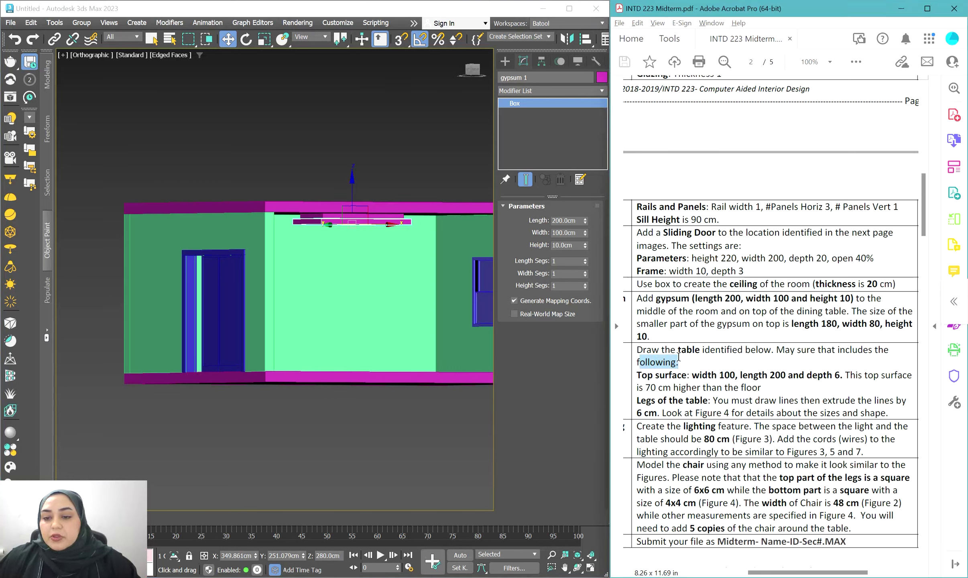
pyautogui.click(844, 366)
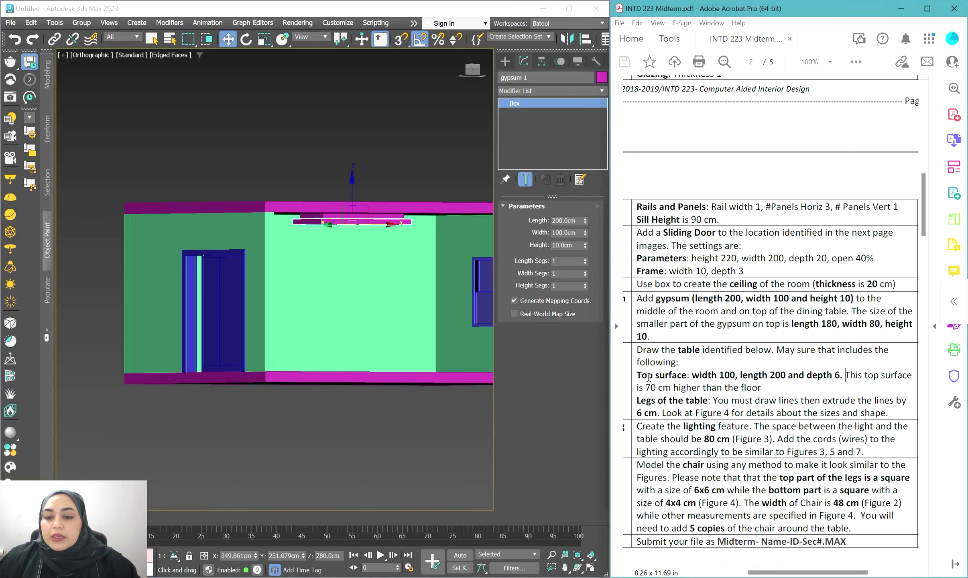
# Step: Scroll through the figures in the midterm PDF
pyautogui.scroll(-3, 653, 373)
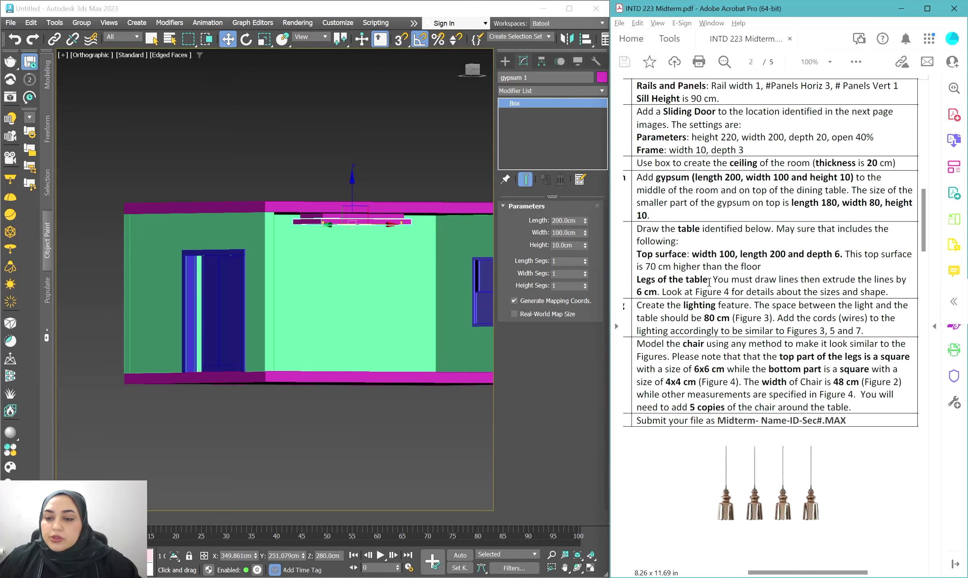
pyautogui.scroll(-3, 751, 247)
pyautogui.scroll(-15, 748, 261)
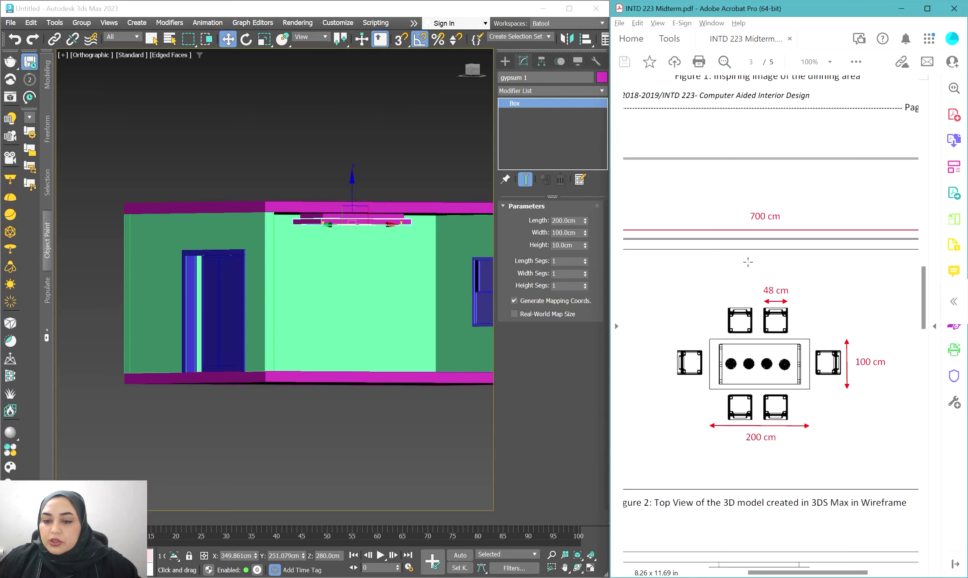
pyautogui.scroll(-5, 747, 261)
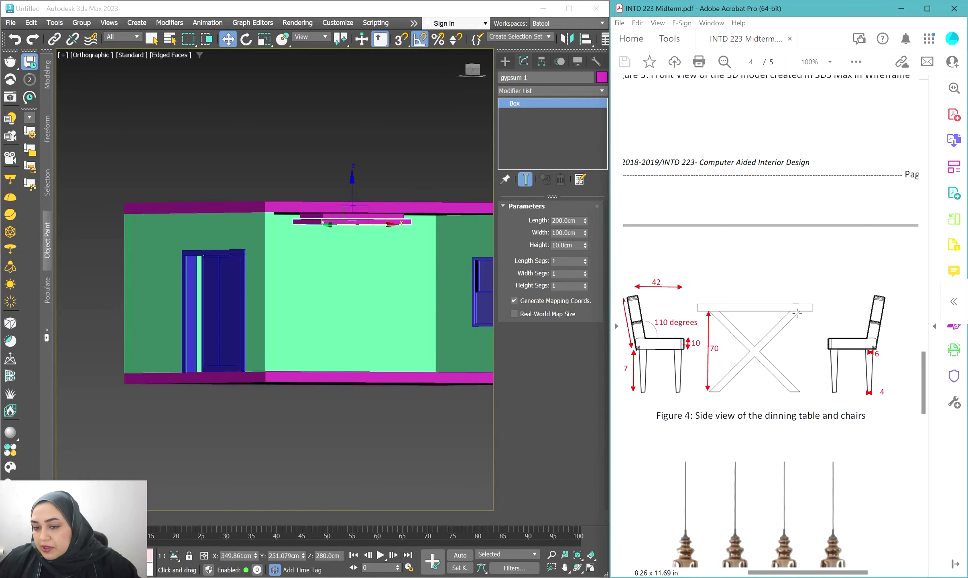
pyautogui.scroll(-1, 735, 375)
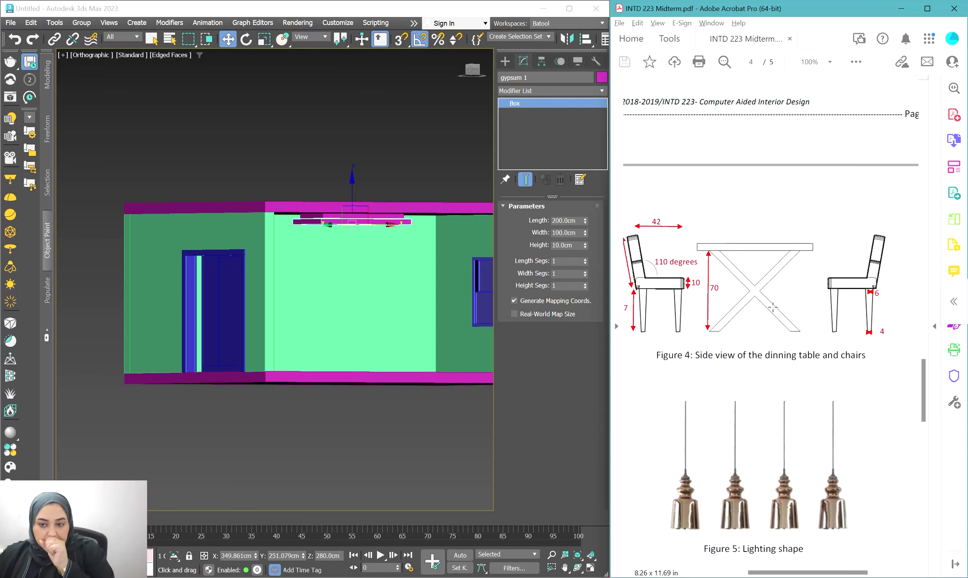
pyautogui.scroll(1, 776, 294)
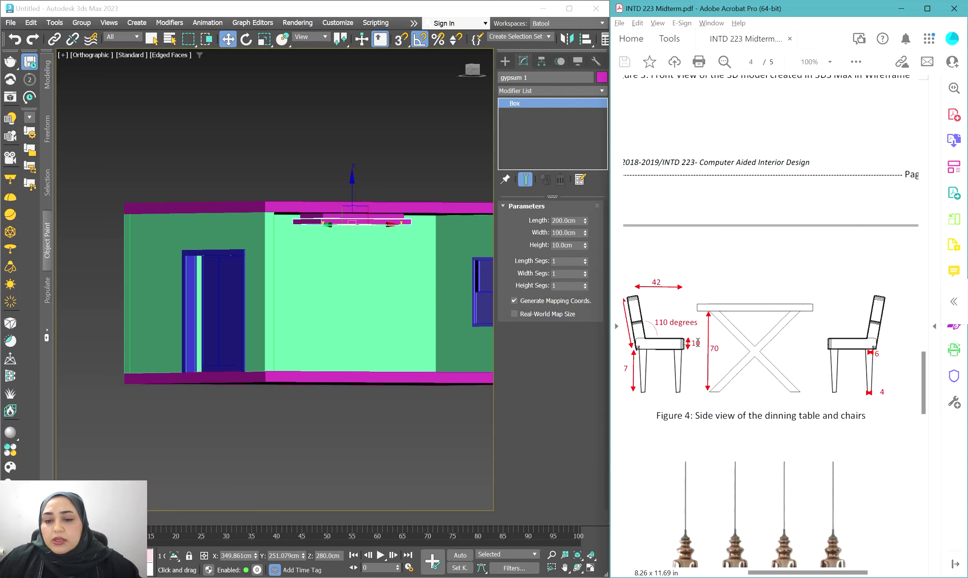
pyautogui.scroll(9, 752, 277)
pyautogui.scroll(15, 785, 270)
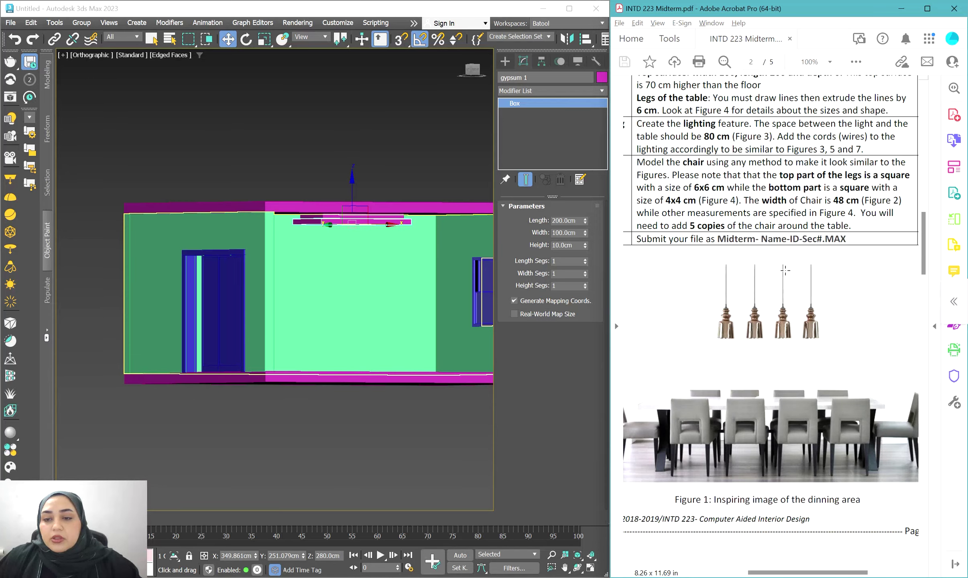
pyautogui.scroll(1, 785, 270)
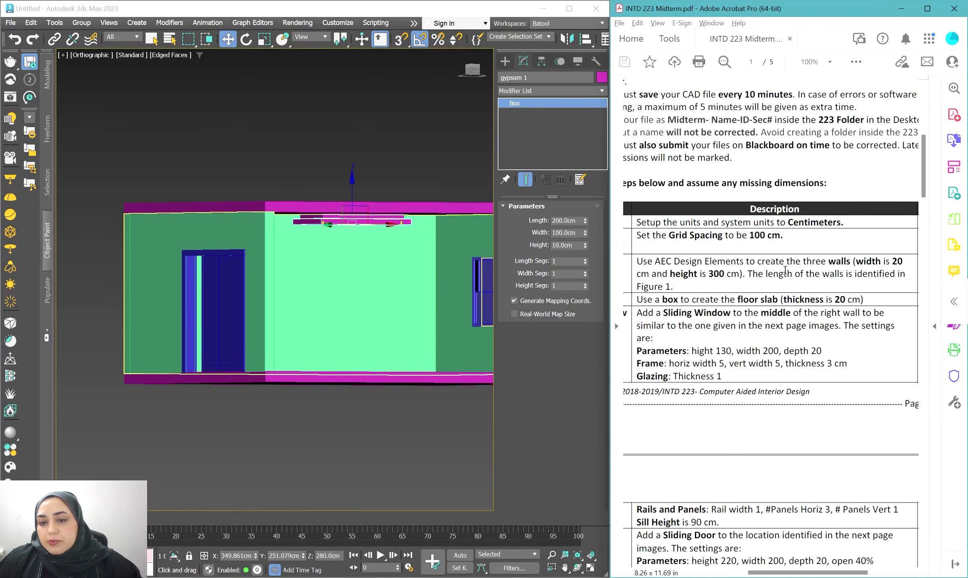
pyautogui.scroll(-1, 785, 270)
pyautogui.scroll(-6, 734, 257)
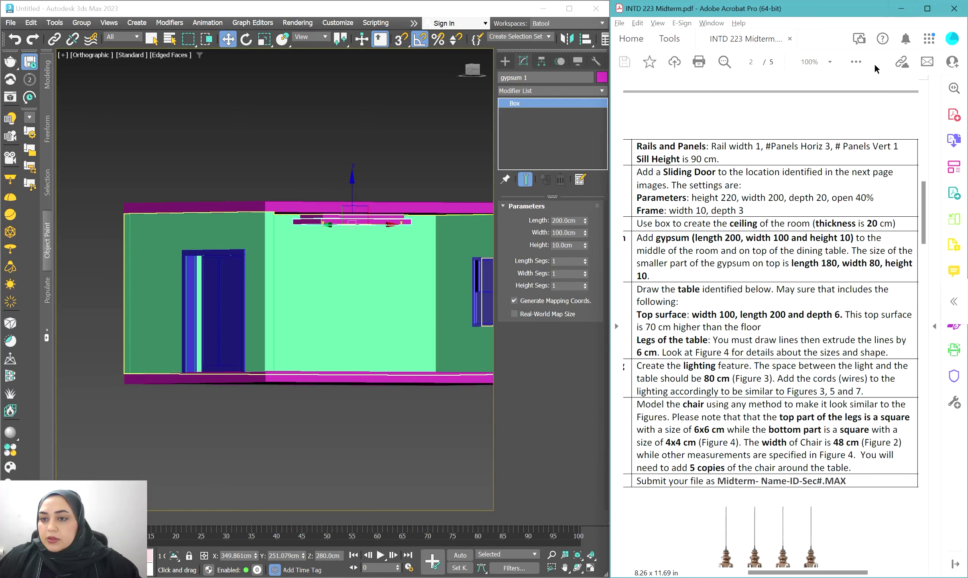
# Step: Highlight the table instructions paragraph (100×200×6 cm top, 70 cm above floor) in yellow
pyautogui.click(857, 62)
pyautogui.press('Escape')
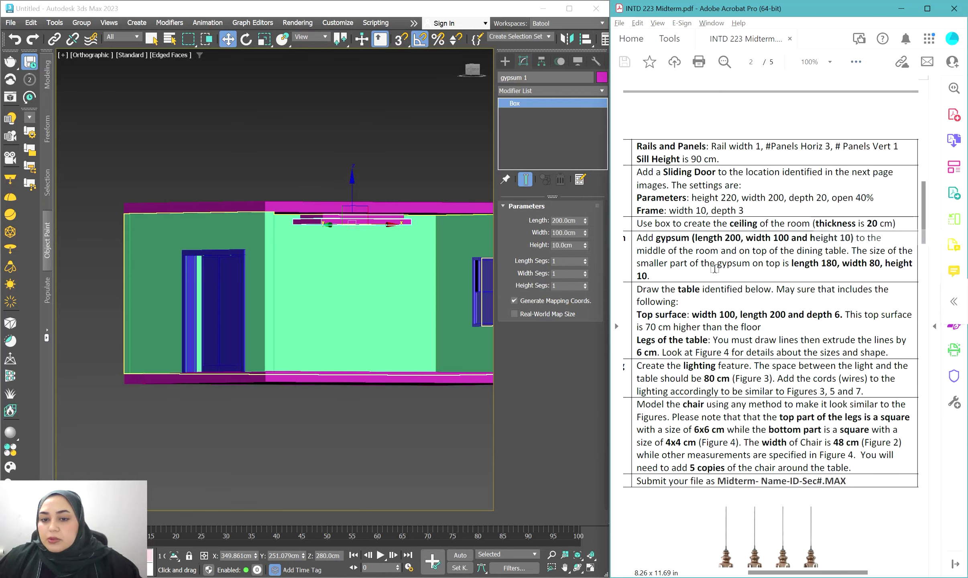
pyautogui.moveTo(637, 286)
pyautogui.mouseDown()
pyautogui.moveTo(782, 335)
pyautogui.moveTo(885, 351)
pyautogui.mouseUp()
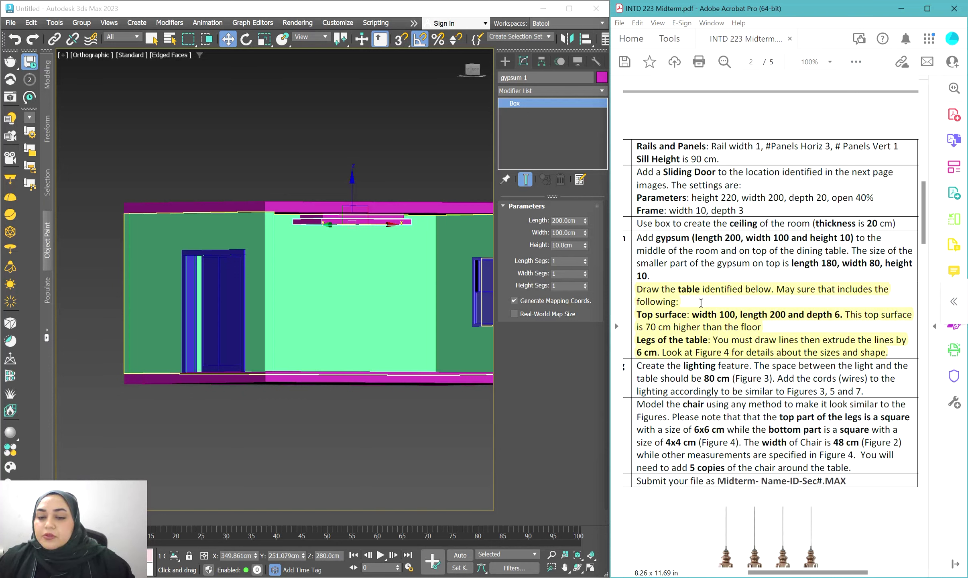
pyautogui.scroll(1, 374, 325)
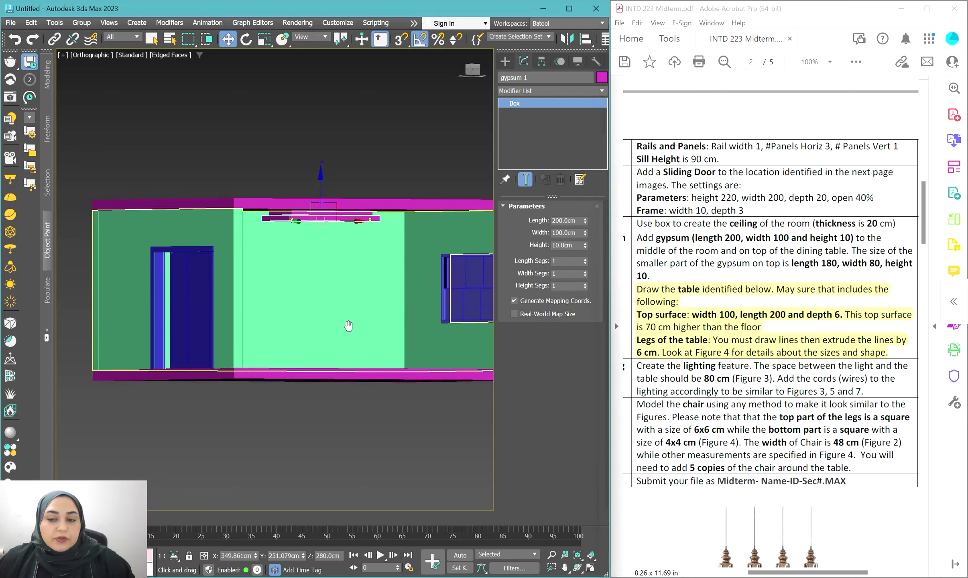
pyautogui.scroll(1, 355, 313)
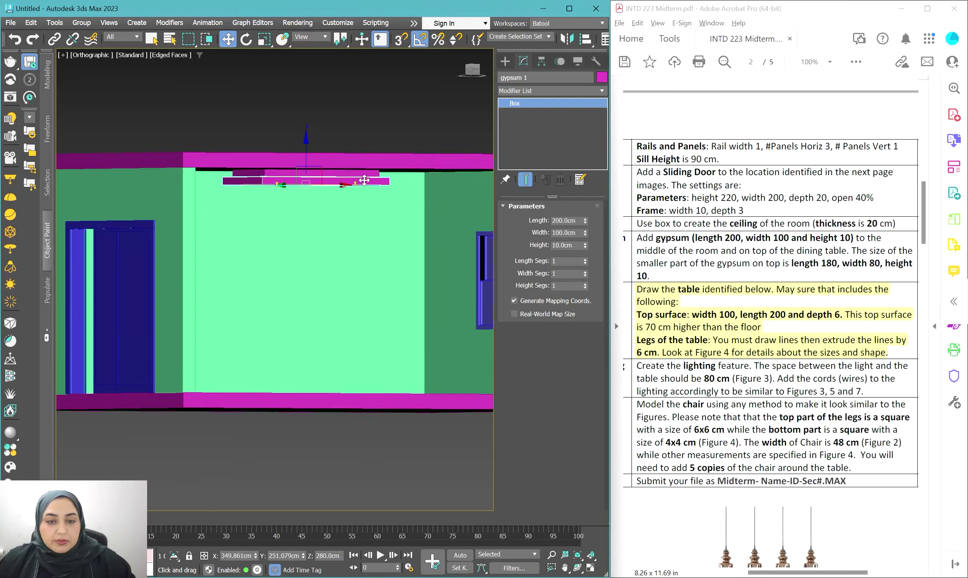
# Step: Clone gypsum 1 as a copy named 'table'
pyautogui.moveTo(364, 181); pyautogui.dragTo(333, 181, button='middle')
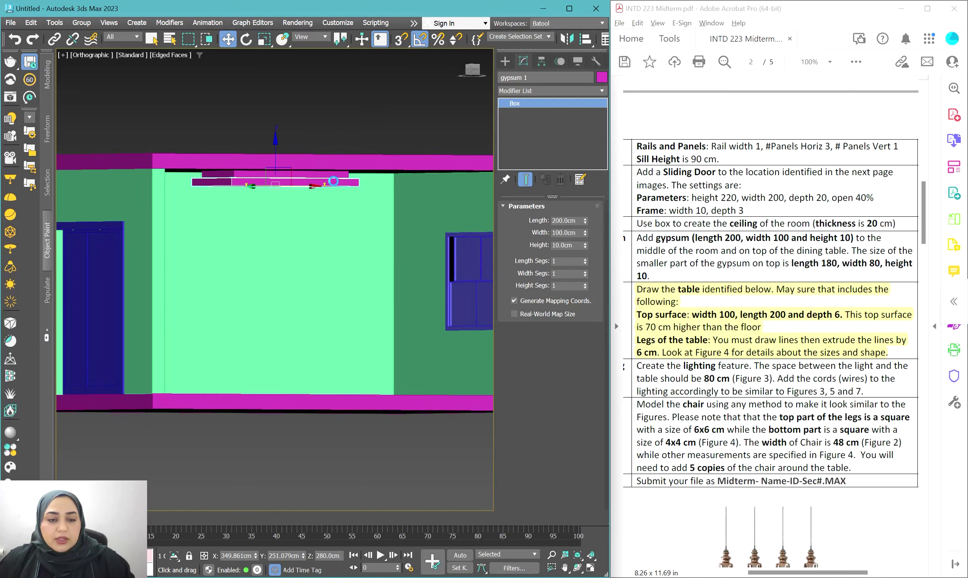
pyautogui.hotkey('ctrl', 'v')
pyautogui.moveTo(285, 318); pyautogui.dragTo(249, 318)
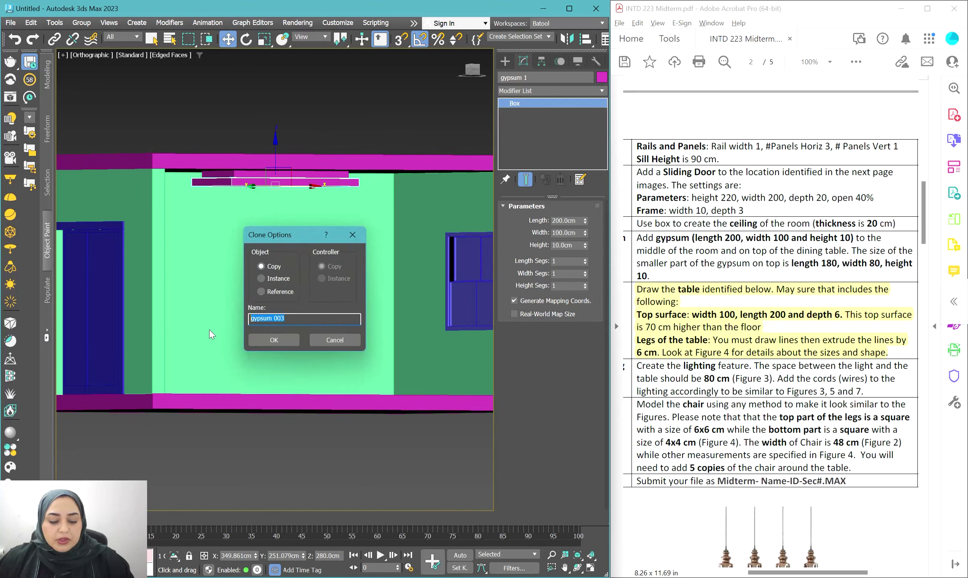
pyautogui.write('table')
pyautogui.press('Return')
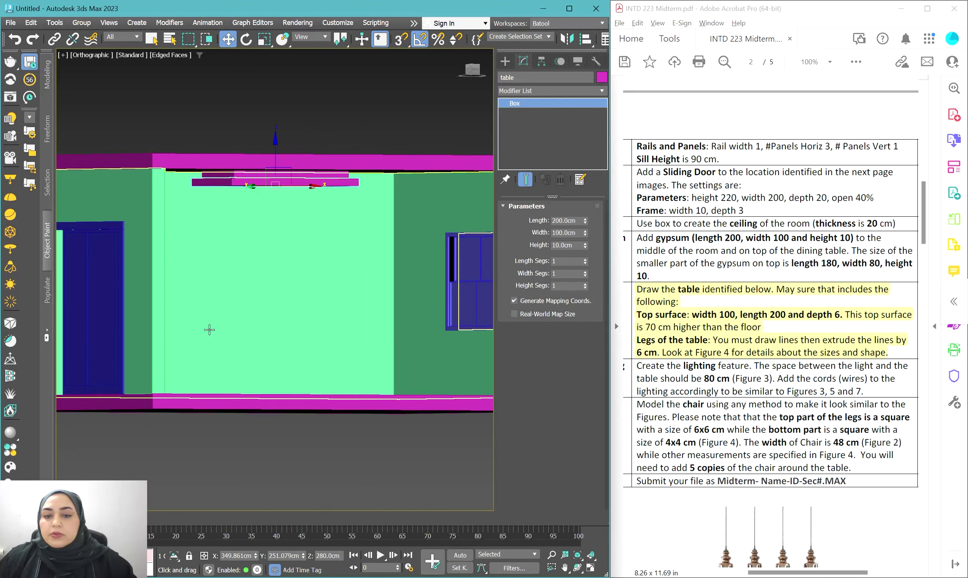
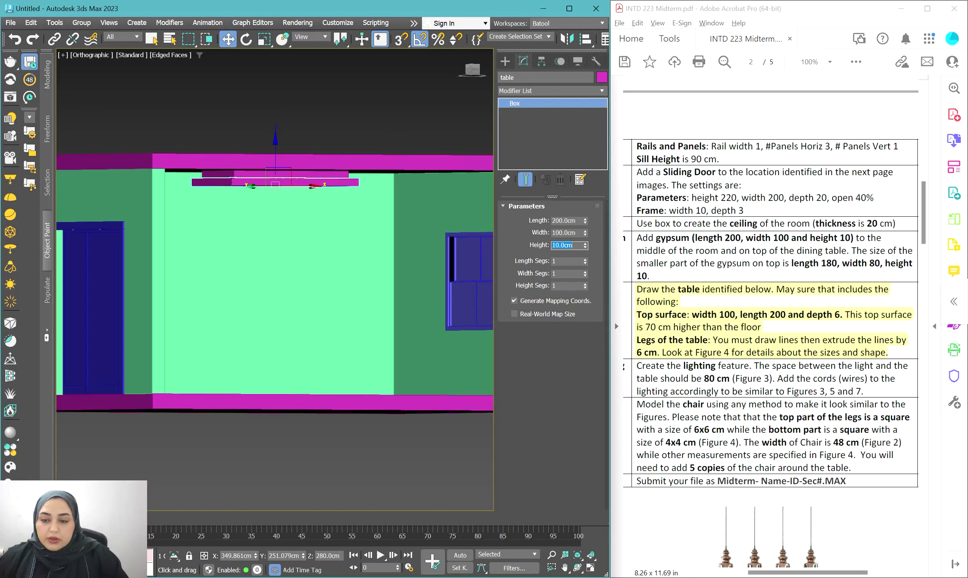
# Step: Make the table top 6 cm thick and raise it to Z = 70 cm above the floor
pyautogui.write('6')
pyautogui.press('Return')
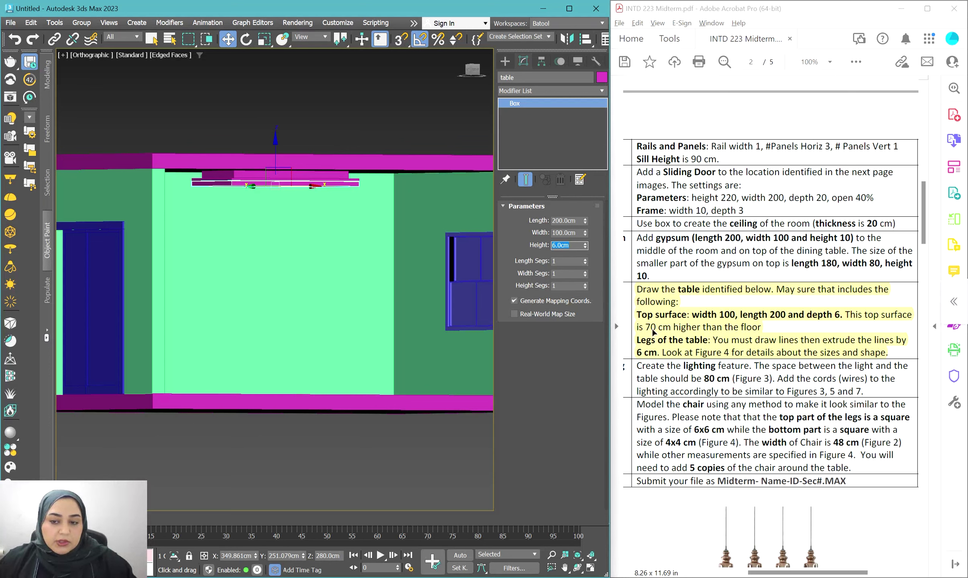
pyautogui.click(328, 555)
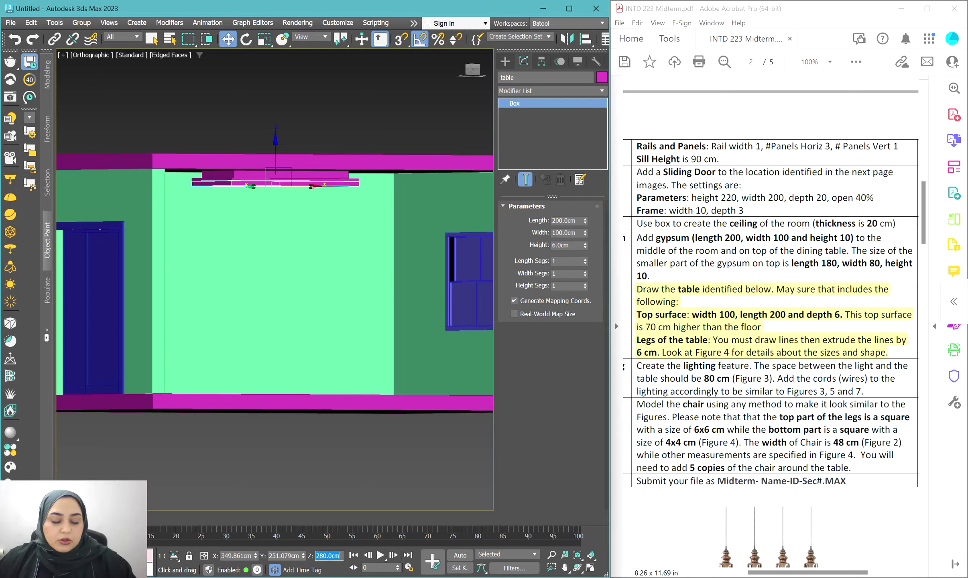
pyautogui.write('70')
pyautogui.press('Return')
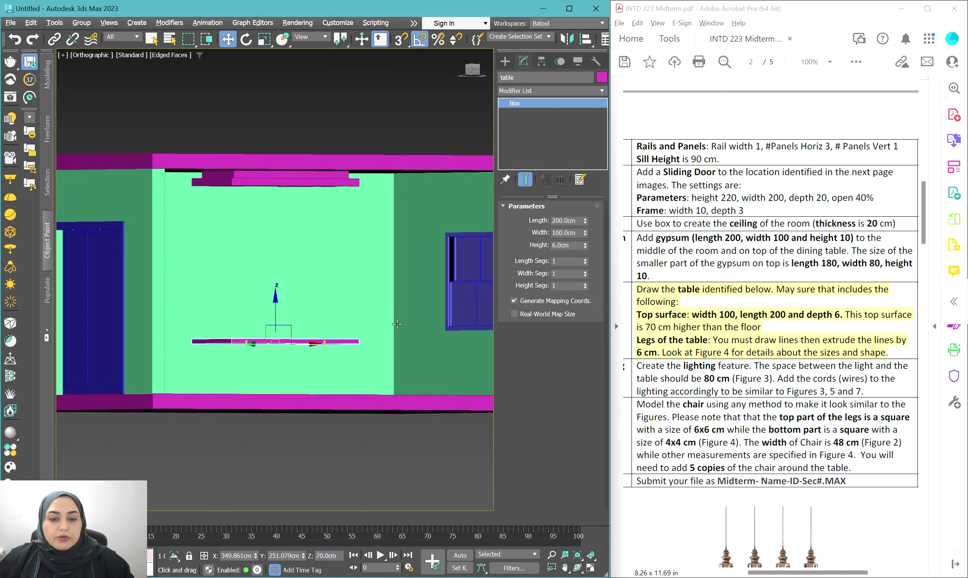
pyautogui.keyDown('alt'); pyautogui.moveTo(395, 325); pyautogui.dragTo(374, 324, button='middle'); pyautogui.keyUp('alt')
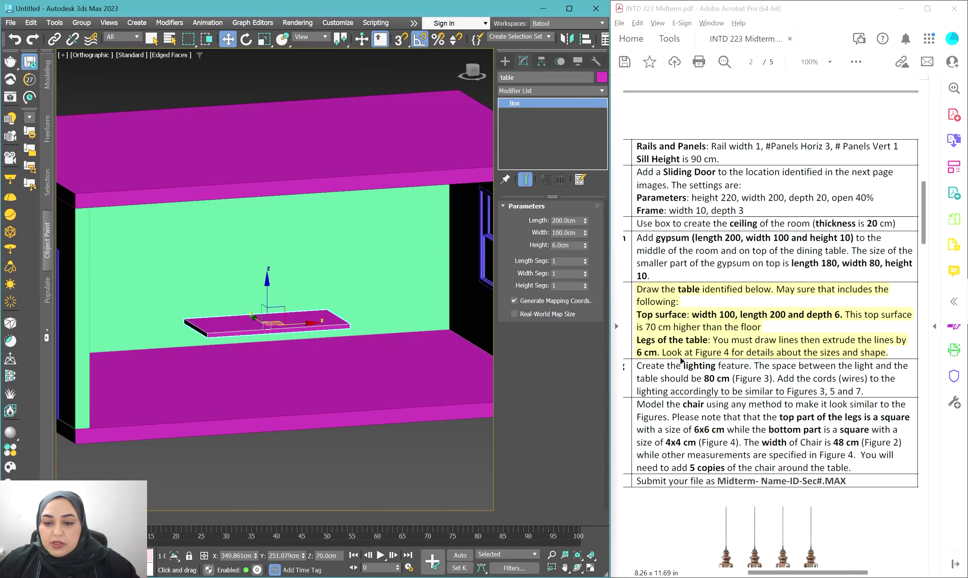
# Step: Scroll the assignment PDF through Figures 2–4 to review the table design
pyautogui.scroll(-15, 733, 361)
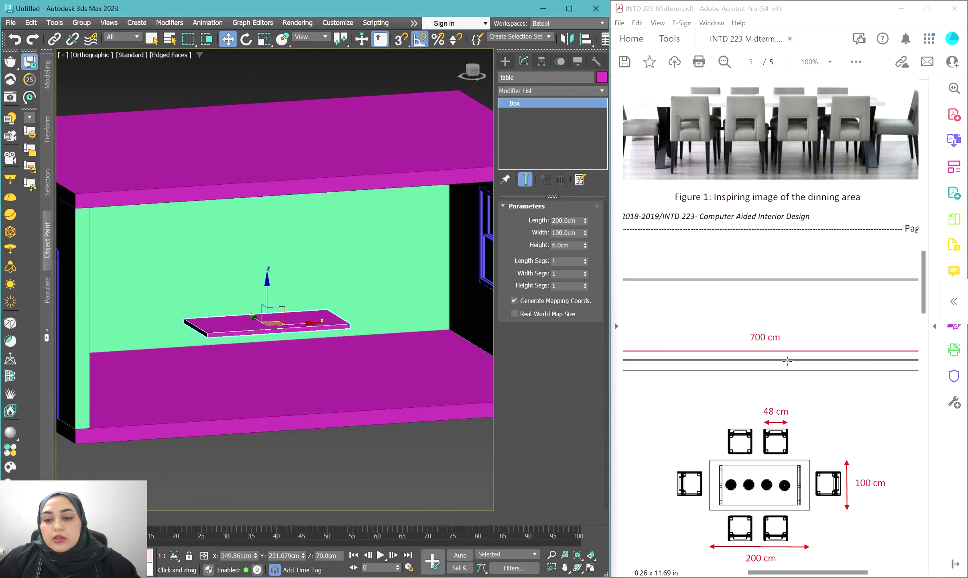
pyautogui.scroll(-10, 788, 360)
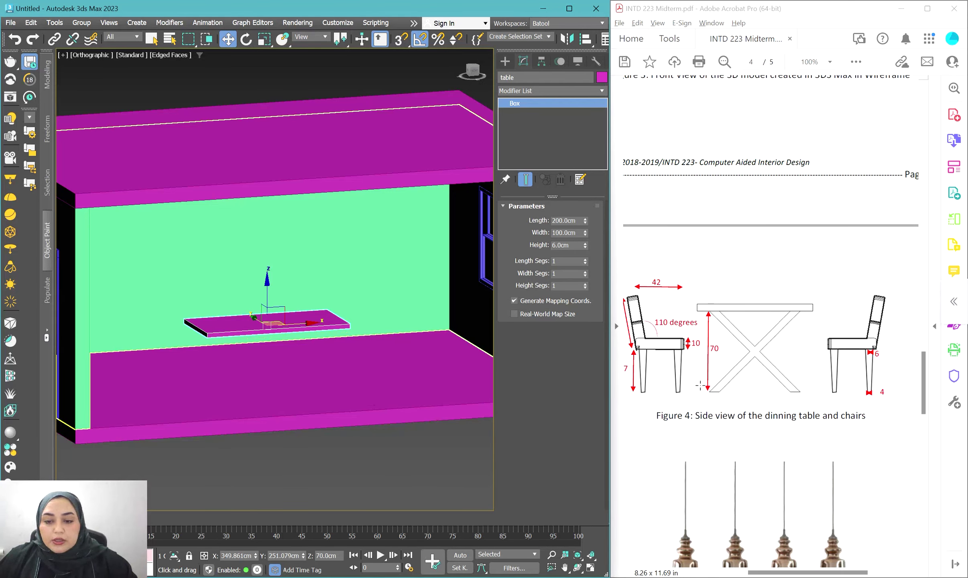
pyautogui.scroll(8, 712, 343)
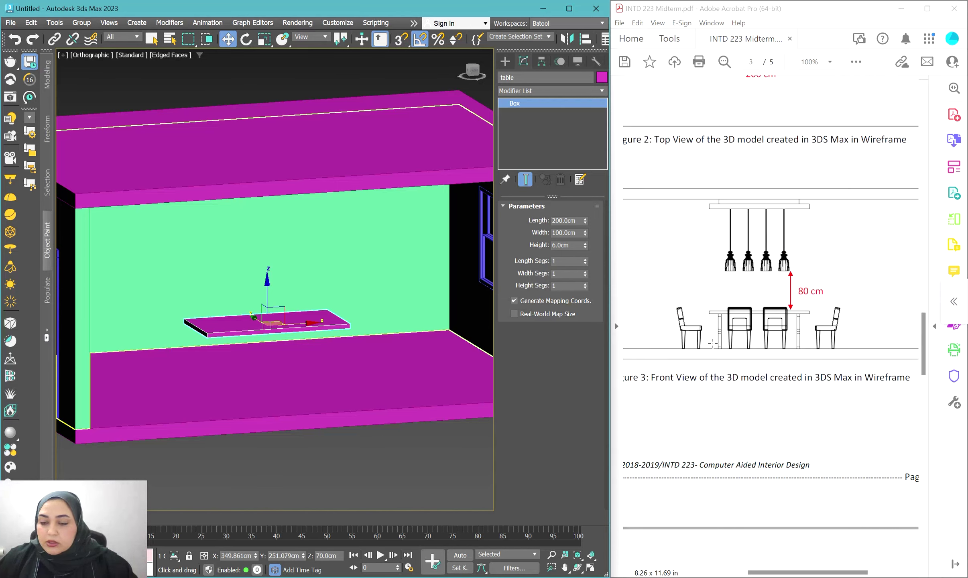
pyautogui.scroll(6, 712, 343)
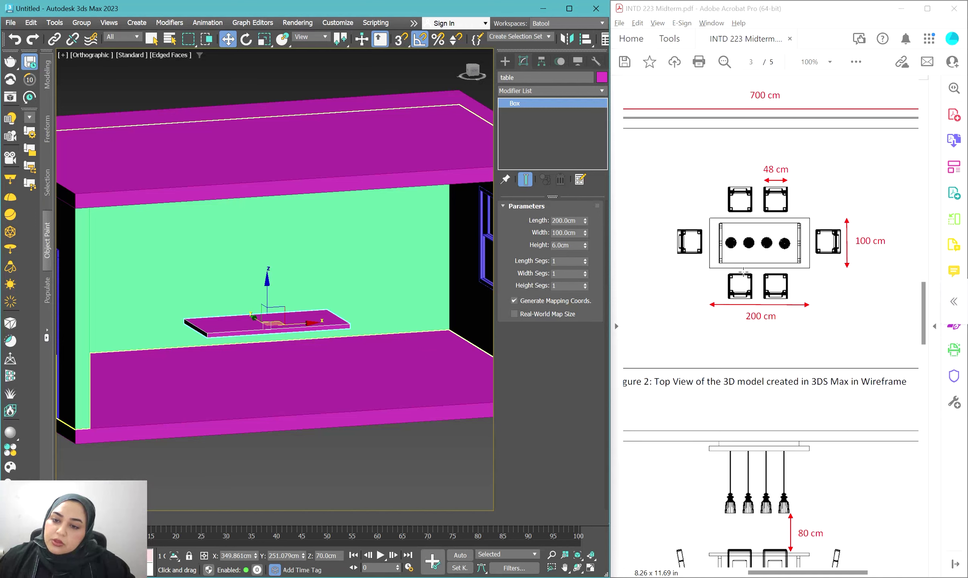
pyautogui.scroll(10, 743, 273)
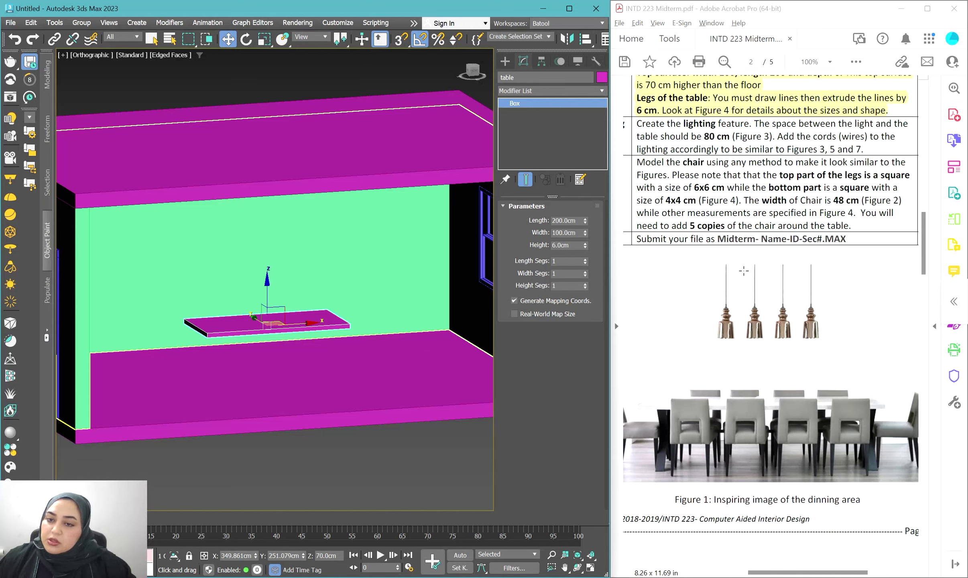
pyautogui.scroll(3, 747, 253)
pyautogui.scroll(-15, 755, 192)
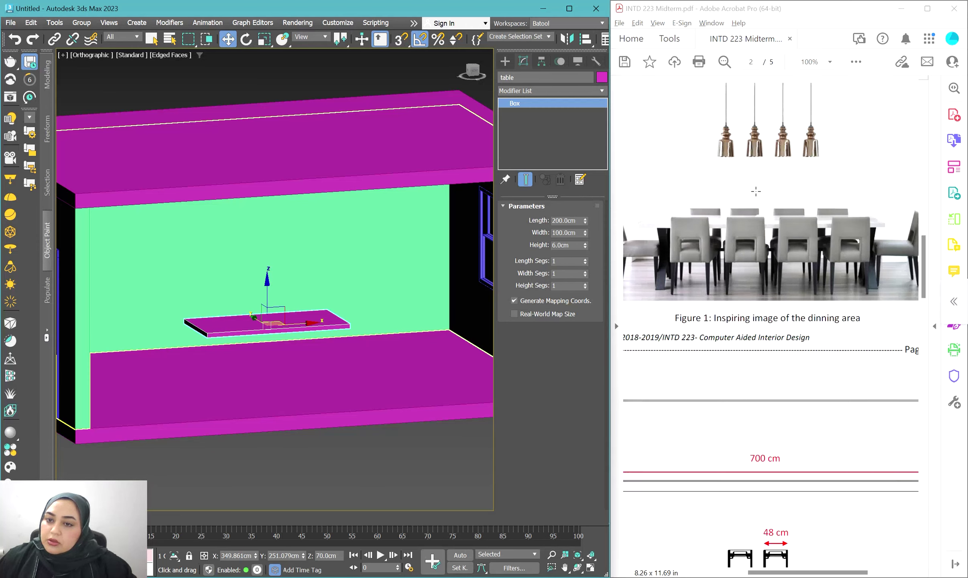
pyautogui.scroll(-8, 755, 189)
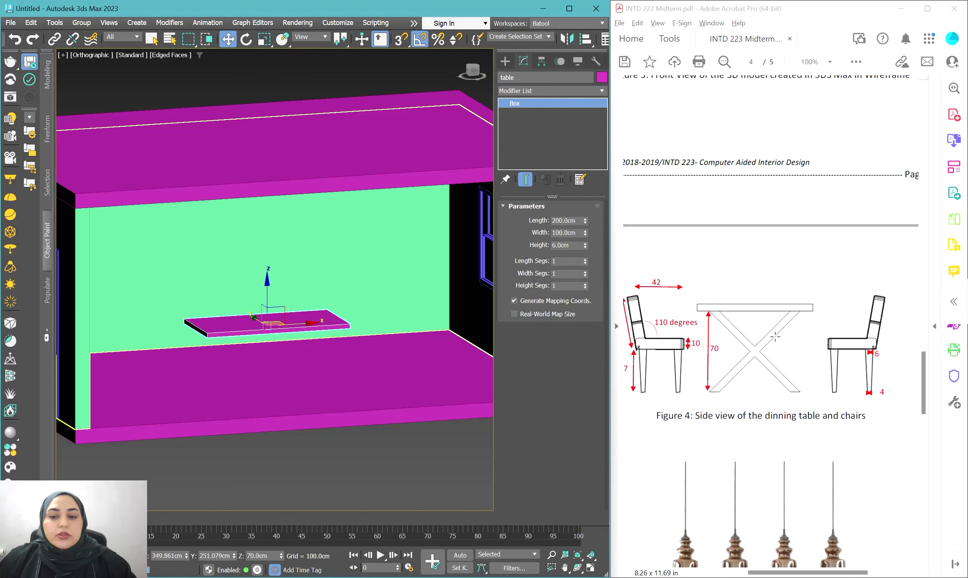
# Step: Switch the viewport to a flat Front wireframe view framing the table top
pyautogui.keyDown('alt'); pyautogui.moveTo(310, 340); pyautogui.dragTo(290, 352, button='middle'); pyautogui.keyUp('alt')
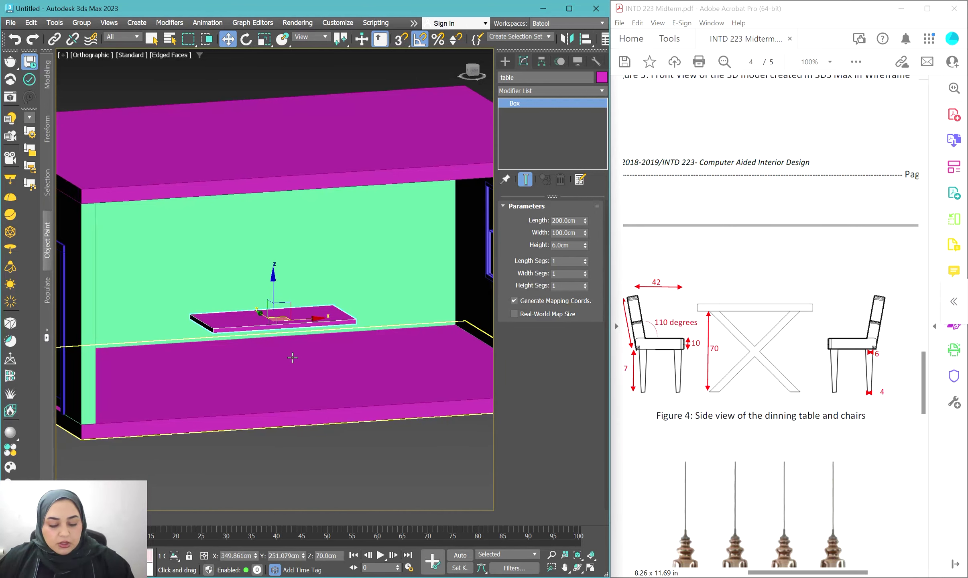
pyautogui.press('f')
pyautogui.scroll(-3, 293, 358)
pyautogui.scroll(5, 292, 358)
# Step: Draw a 70 × 70 cm rectangle shape beneath the table top
pyautogui.scroll(-6, 292, 358)
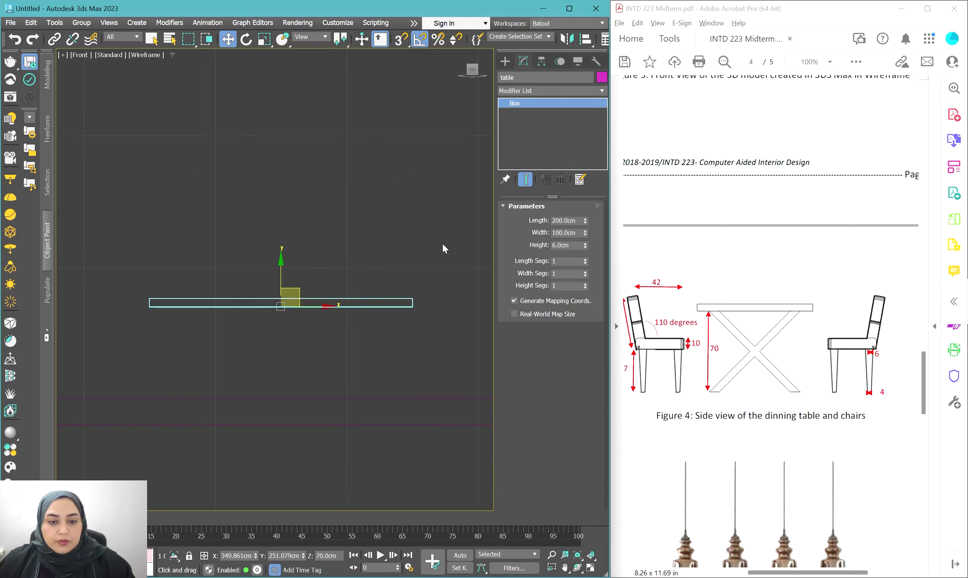
pyautogui.click(506, 62)
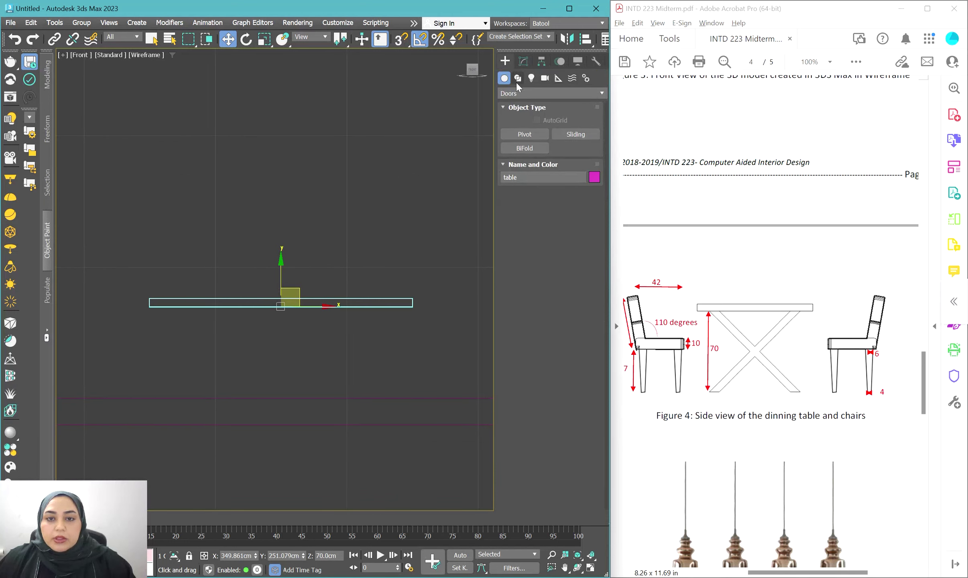
pyautogui.click(518, 78)
pyautogui.click(574, 149)
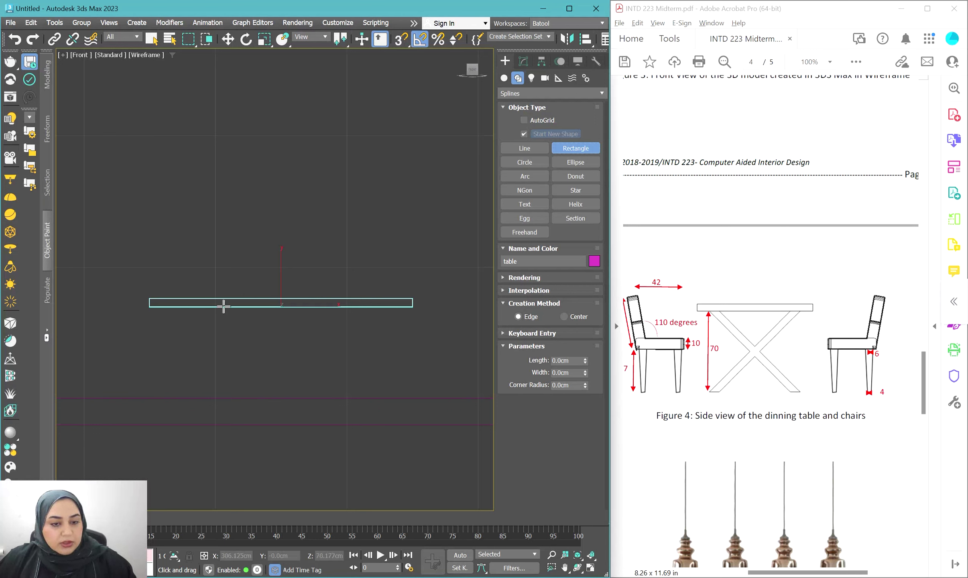
pyautogui.moveTo(223, 306); pyautogui.dragTo(386, 403)
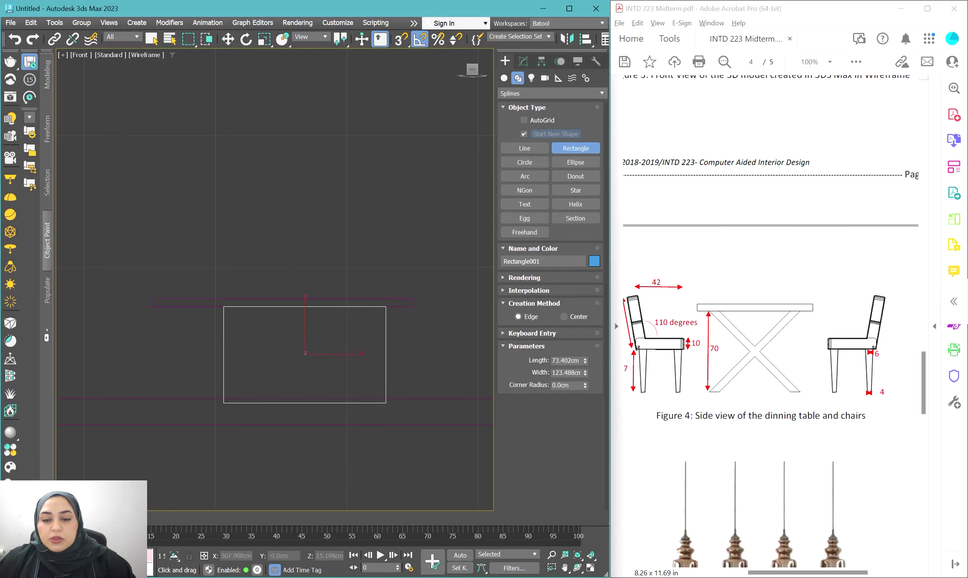
pyautogui.doubleClick(565, 360)
pyautogui.write('7')
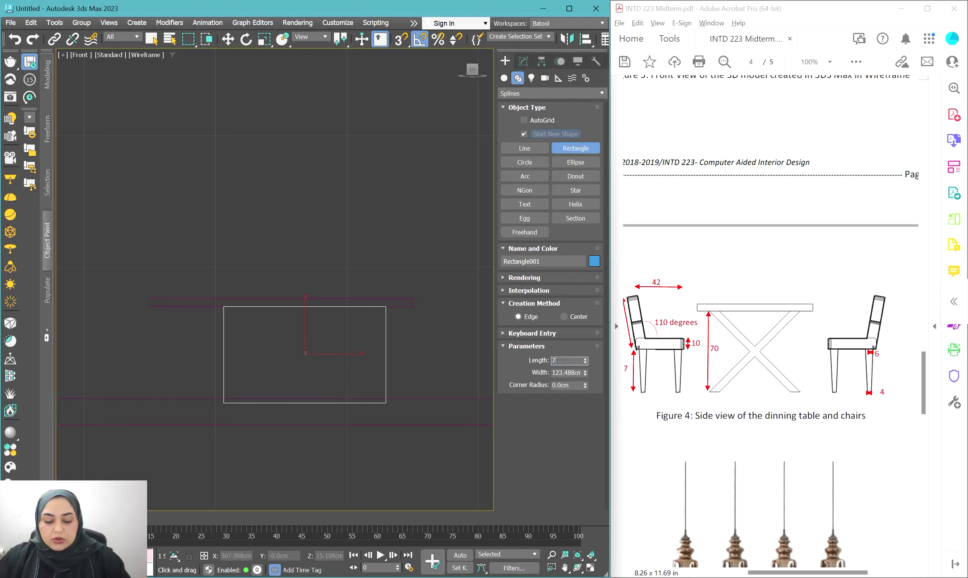
pyautogui.write('0')
pyautogui.press('Tab')
pyautogui.write('70')
pyautogui.press('Return')
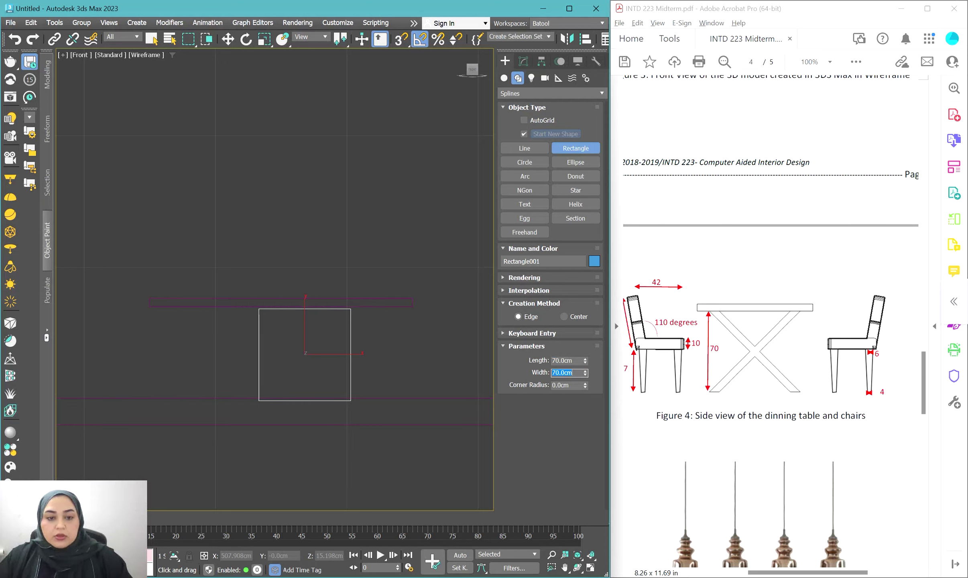
# Step: Rotate the rectangle upright in the Left view
pyautogui.scroll(-2, 304, 274)
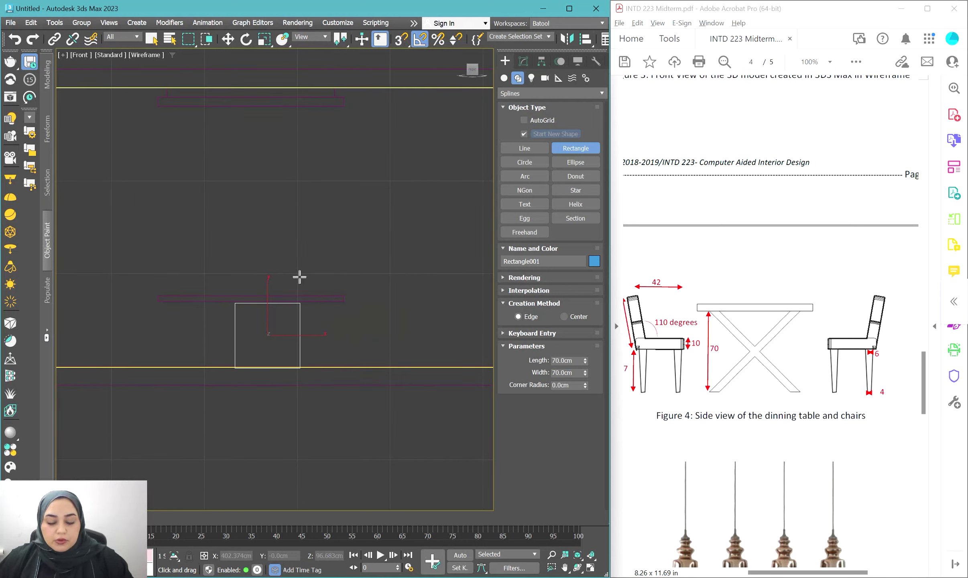
pyautogui.press('l')
pyautogui.scroll(3, 320, 316)
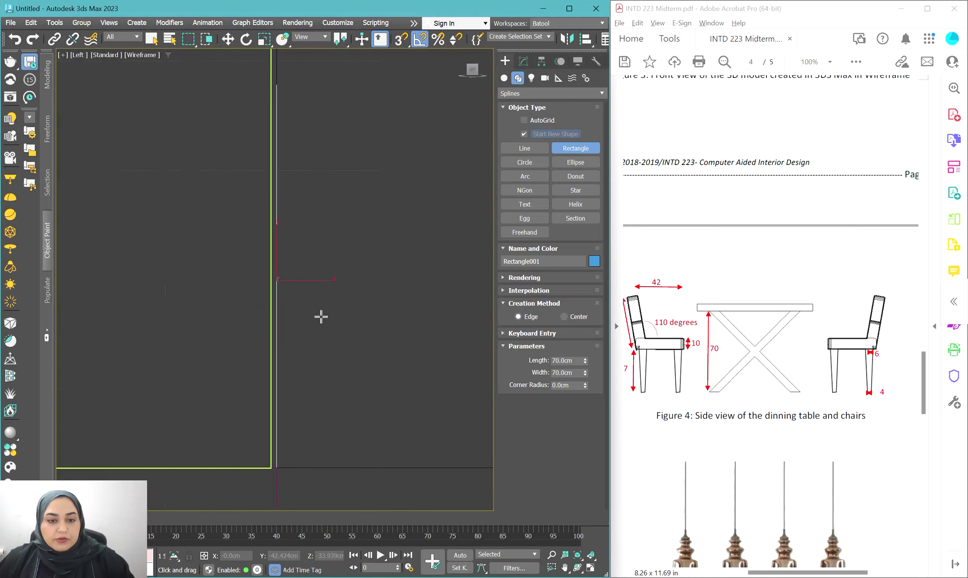
pyautogui.scroll(-3, 320, 315)
pyautogui.press('e')
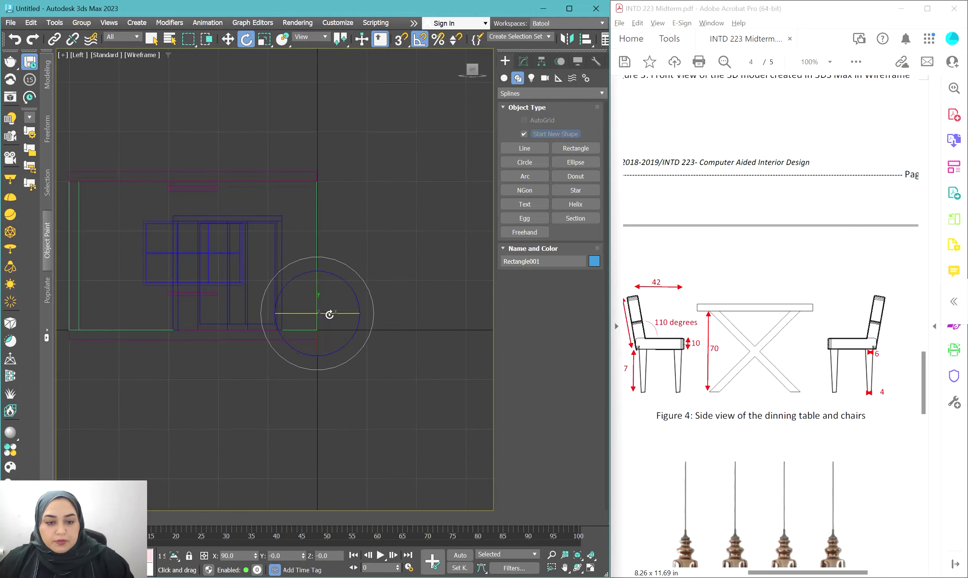
pyautogui.moveTo(348, 314); pyautogui.dragTo(369, 316)
pyautogui.press('w')
pyautogui.scroll(3, 389, 333)
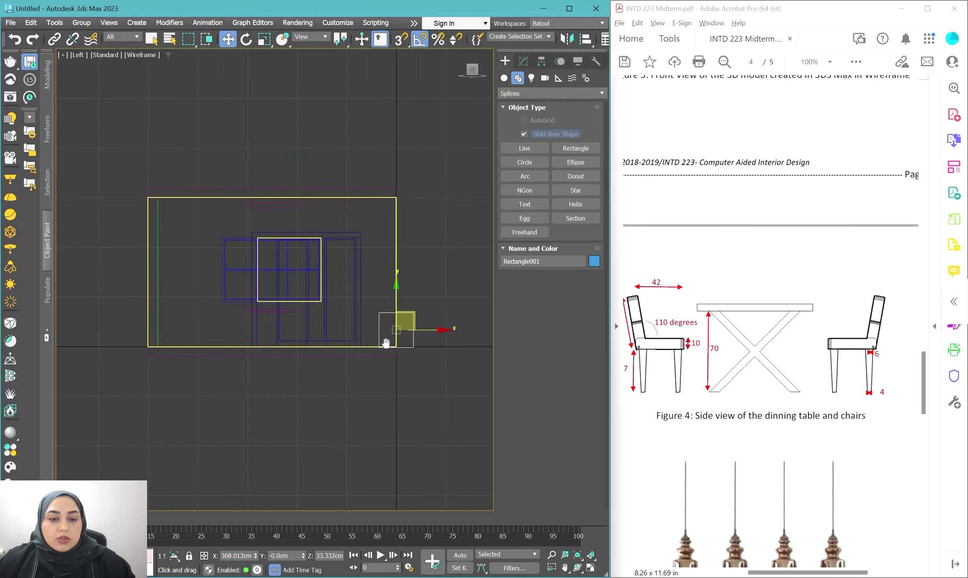
pyautogui.moveTo(417, 287); pyautogui.dragTo(468, 302, button='middle')
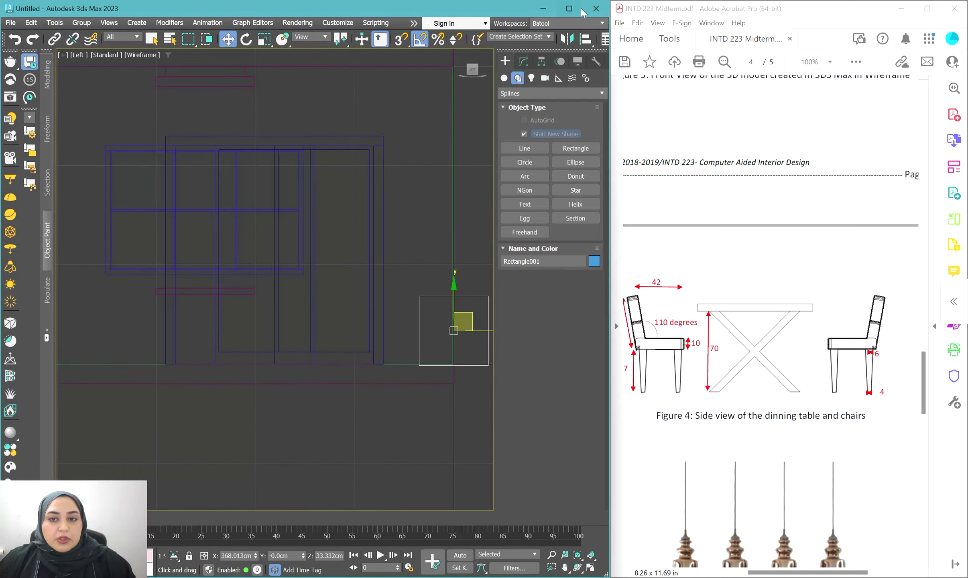
# Step: Align the rectangle's centre to the table top's centre along X
pyautogui.click(586, 39)
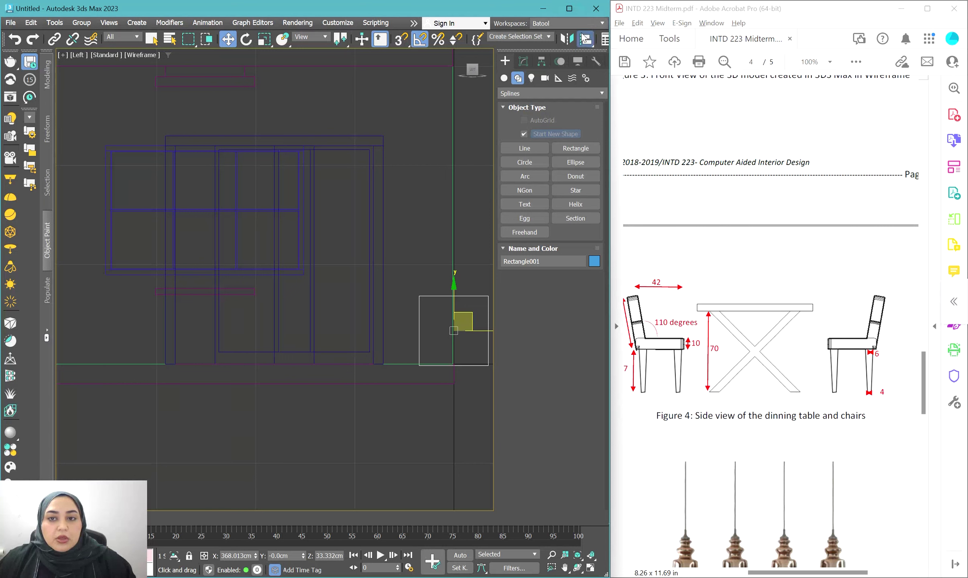
pyautogui.click(202, 292)
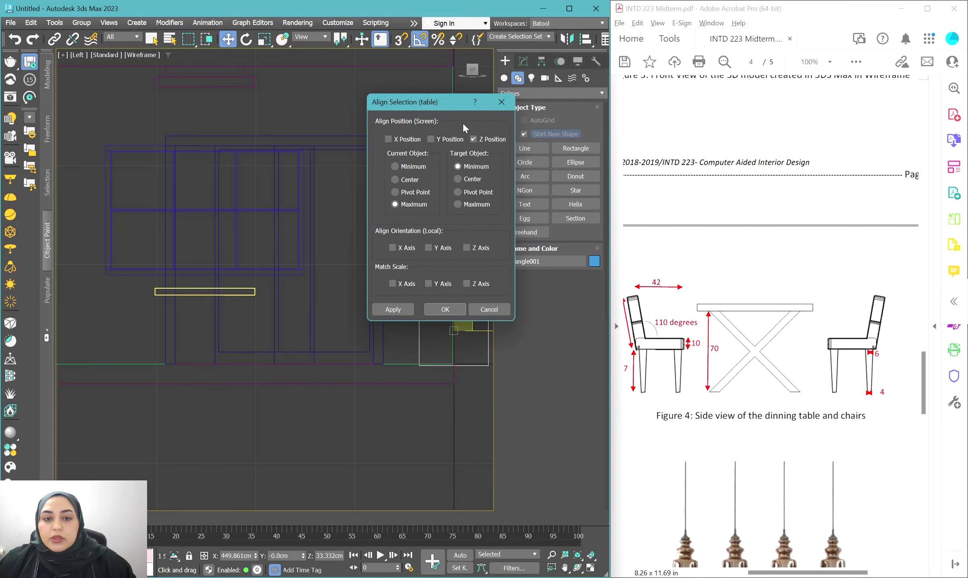
pyautogui.click(473, 139)
pyautogui.click(388, 138)
pyautogui.click(395, 179)
pyautogui.click(457, 179)
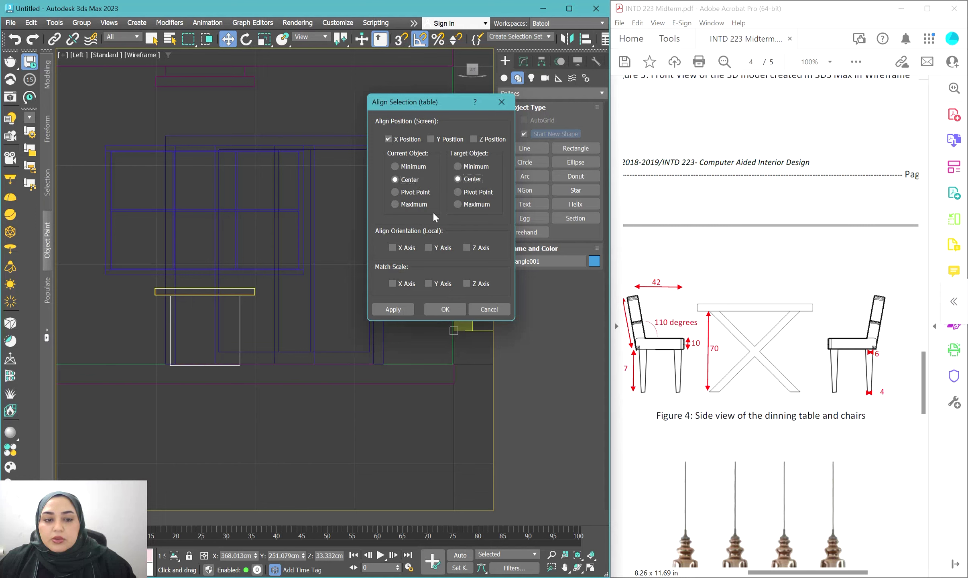
pyautogui.click(402, 305)
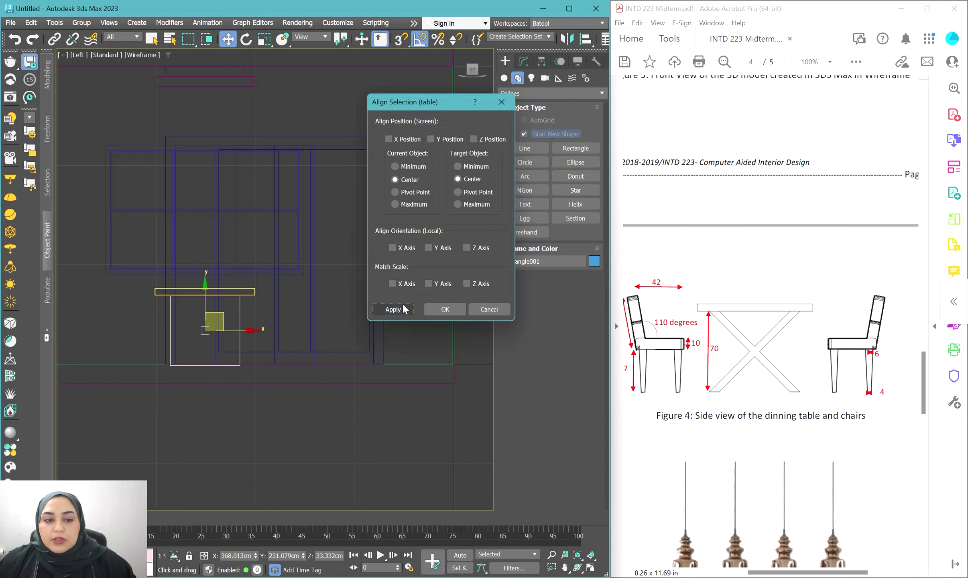
# Step: Align the rectangle's top edge against the table top's underside along Y
pyautogui.click(450, 139)
pyautogui.click(395, 204)
pyautogui.click(457, 166)
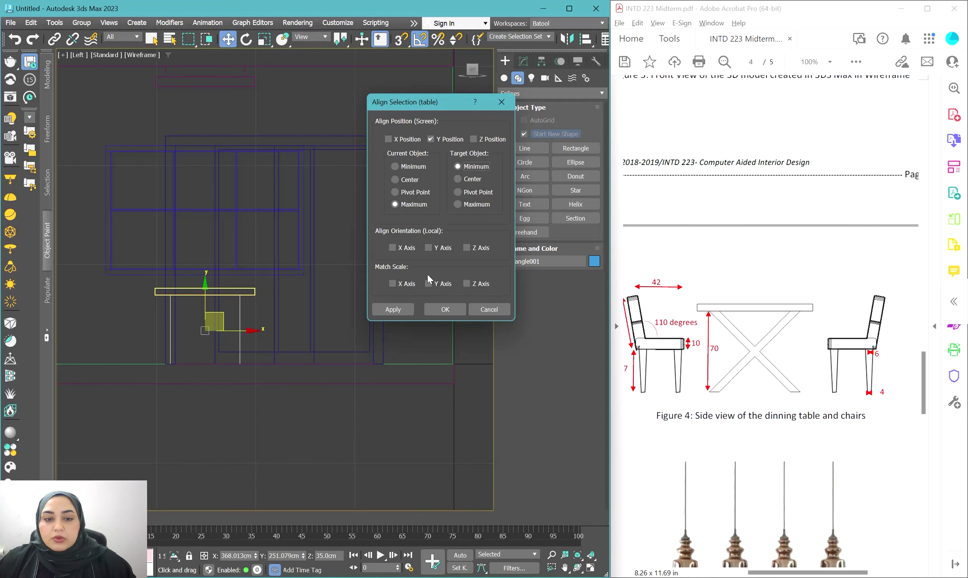
pyautogui.click(435, 309)
pyautogui.scroll(4, 250, 344)
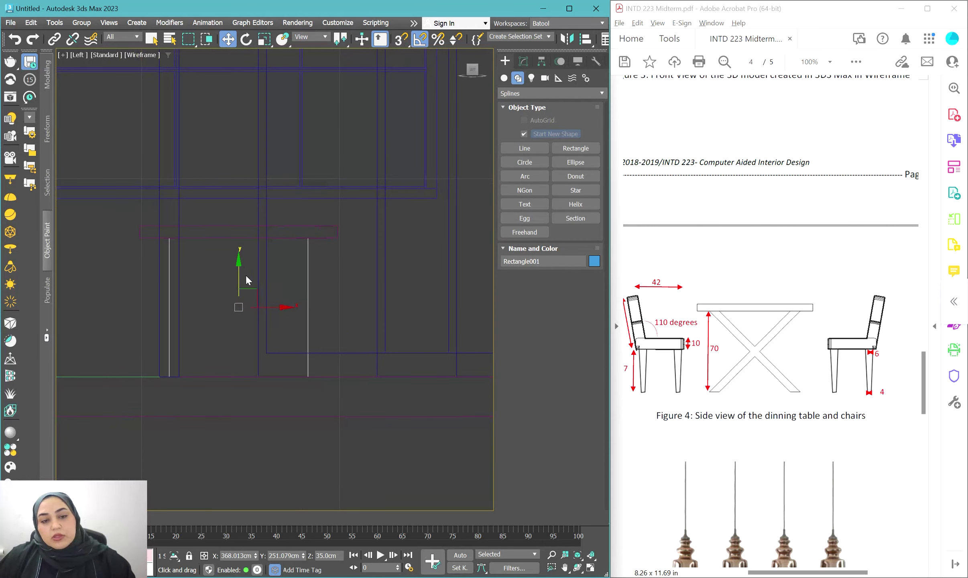
# Step: Hide everything except the rectangle and clear the selection
pyautogui.rightClick(262, 254)
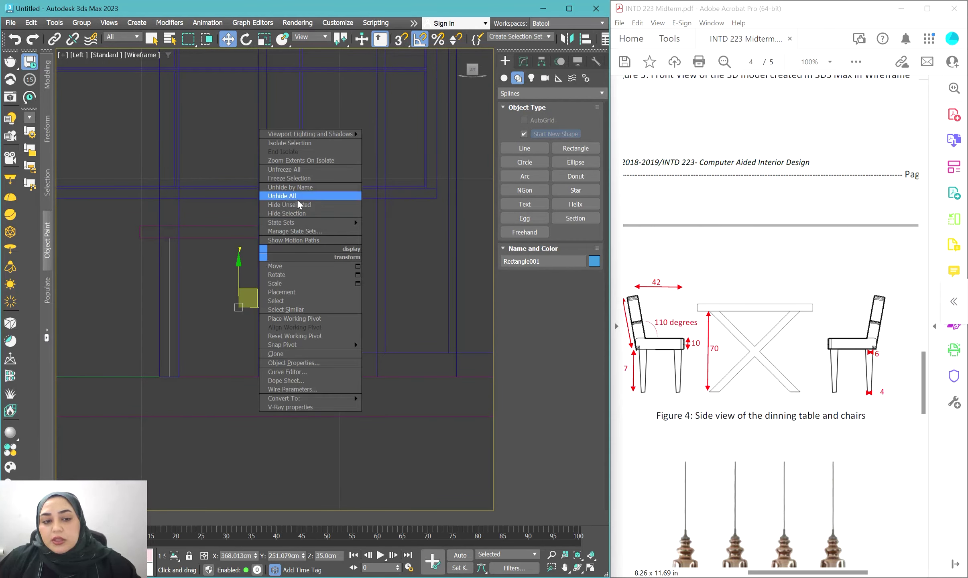
pyautogui.click(297, 204)
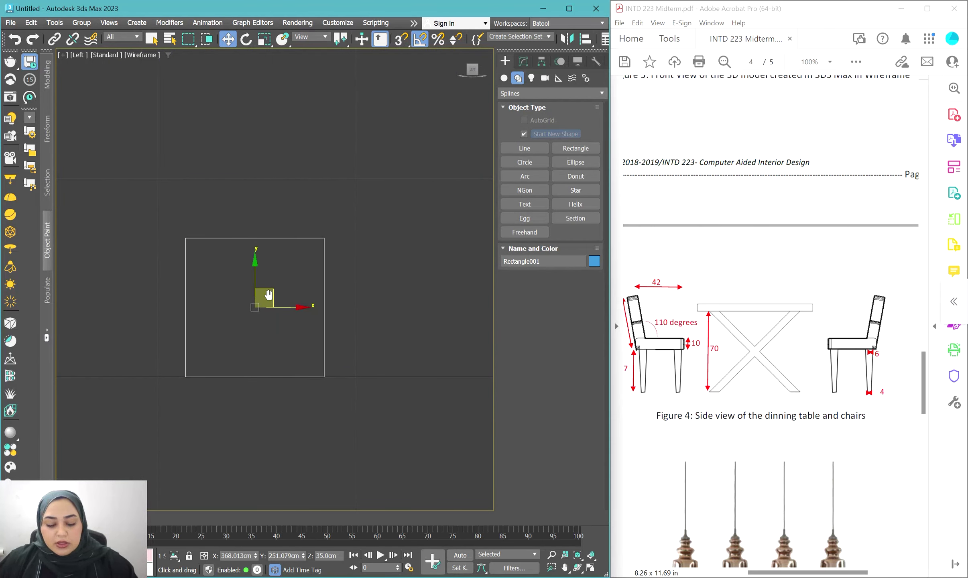
pyautogui.moveTo(357, 297); pyautogui.dragTo(408, 292, button='middle')
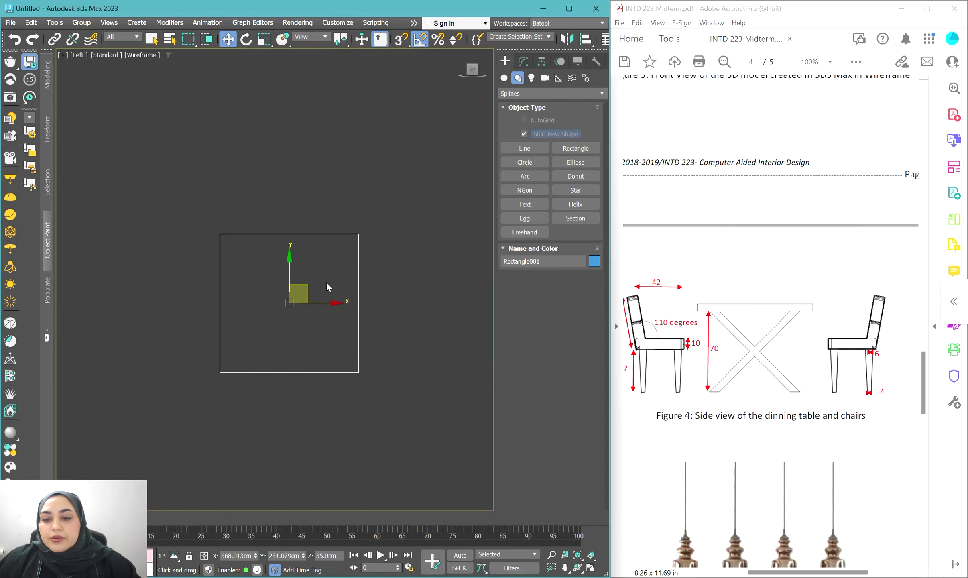
pyautogui.click(405, 179)
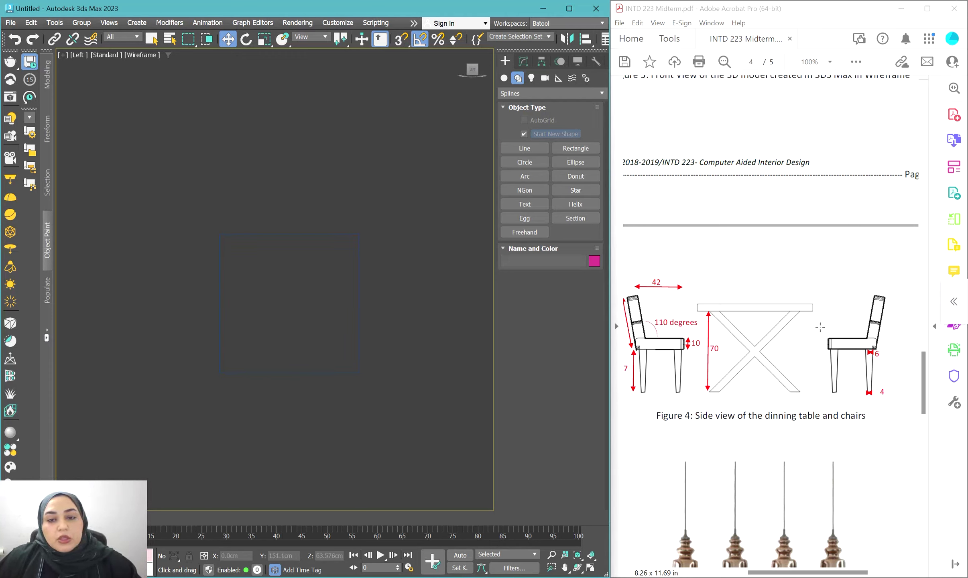
# Step: Pick the Line spline tool and turn on 3D snapping
pyautogui.click(530, 147)
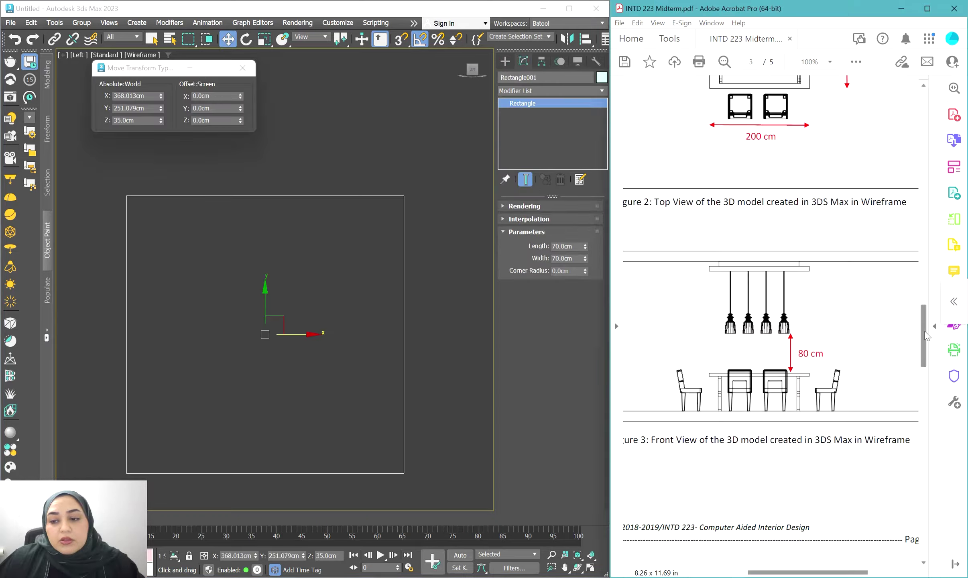
pyautogui.moveTo(928, 341); pyautogui.dragTo(916, 380)
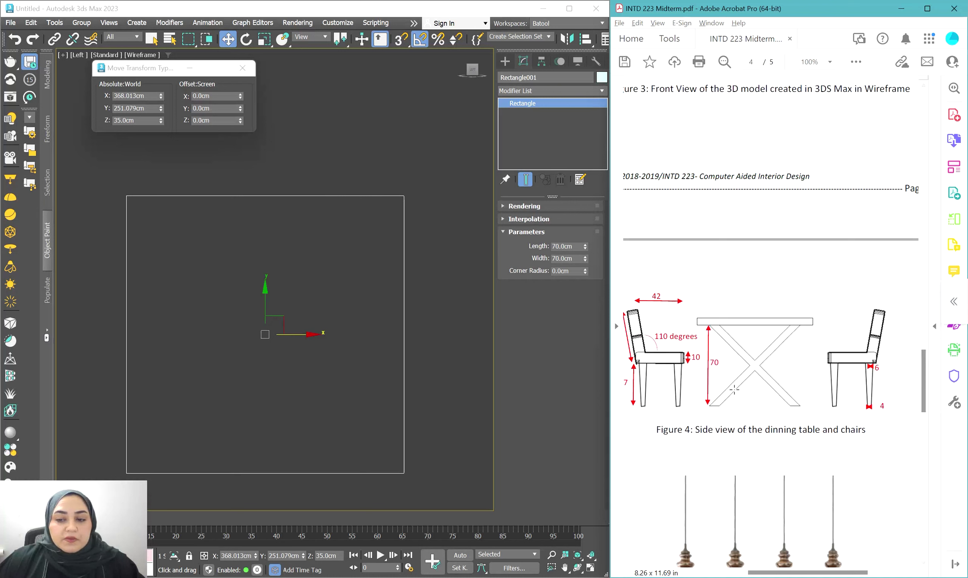
pyautogui.click(506, 60)
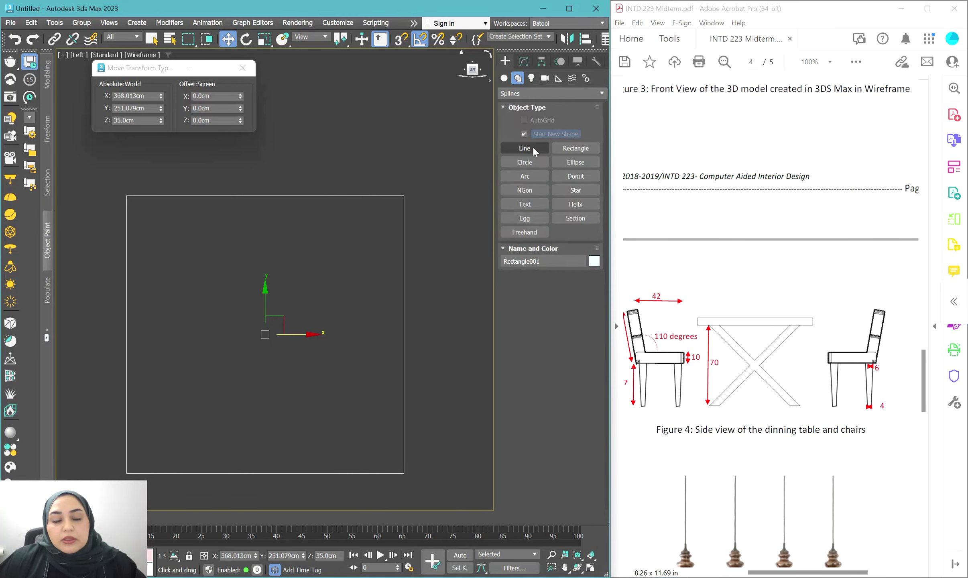
pyautogui.click(525, 148)
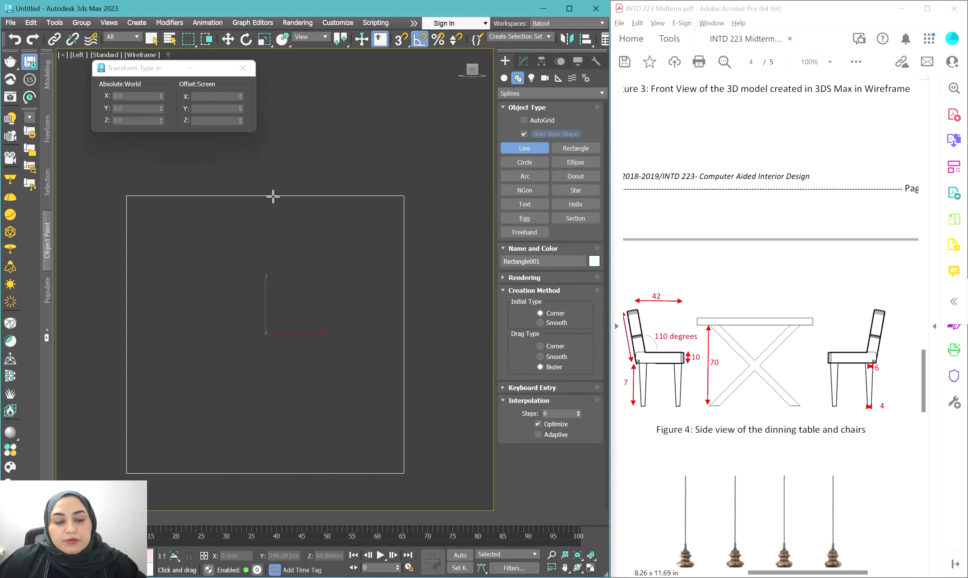
pyautogui.rightClick(400, 40)
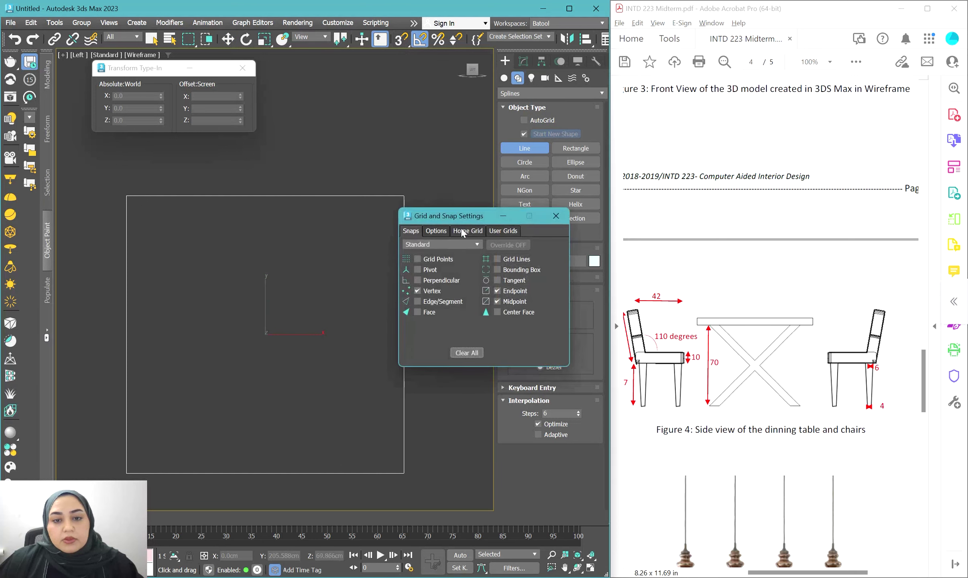
pyautogui.click(556, 216)
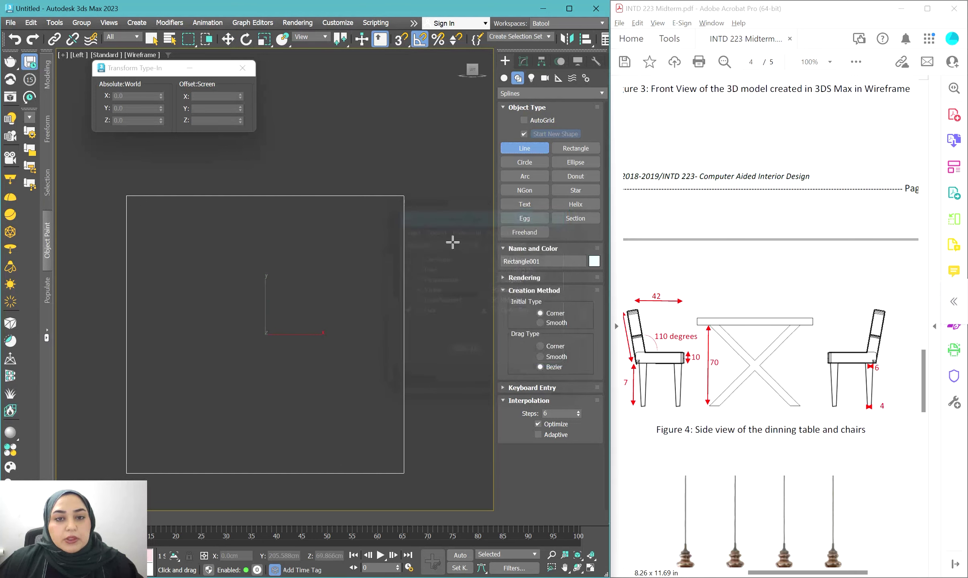
pyautogui.press('s')
# Step: Draw a vertical midpoint-to-midpoint centre line and a V-line from the left corners to the centre
pyautogui.click(278, 199)
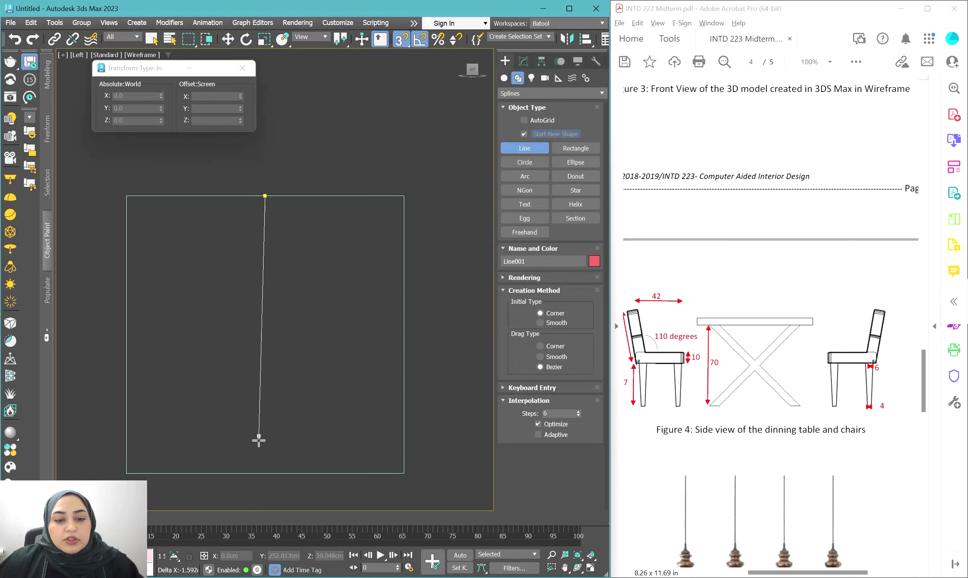
pyautogui.click(262, 469)
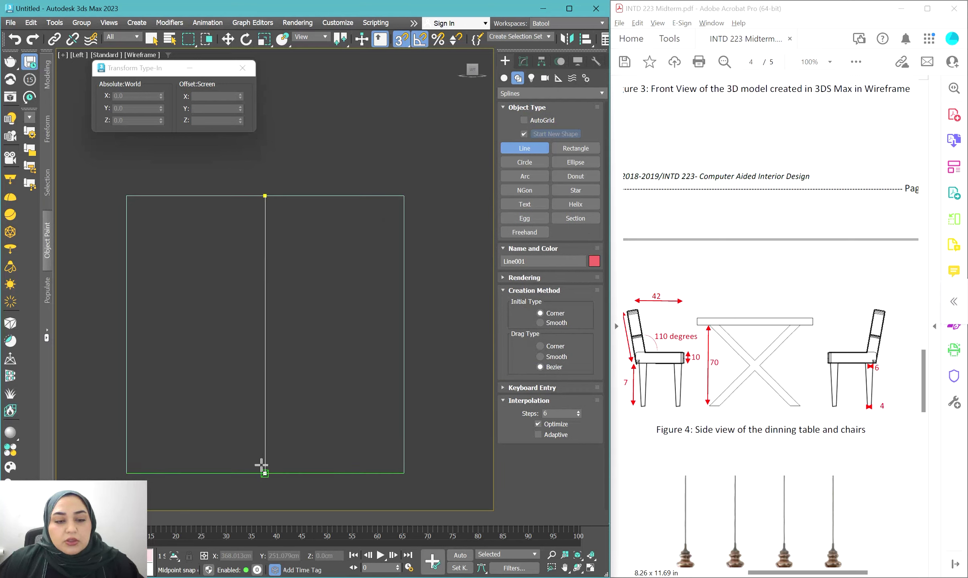
pyautogui.rightClick(270, 341)
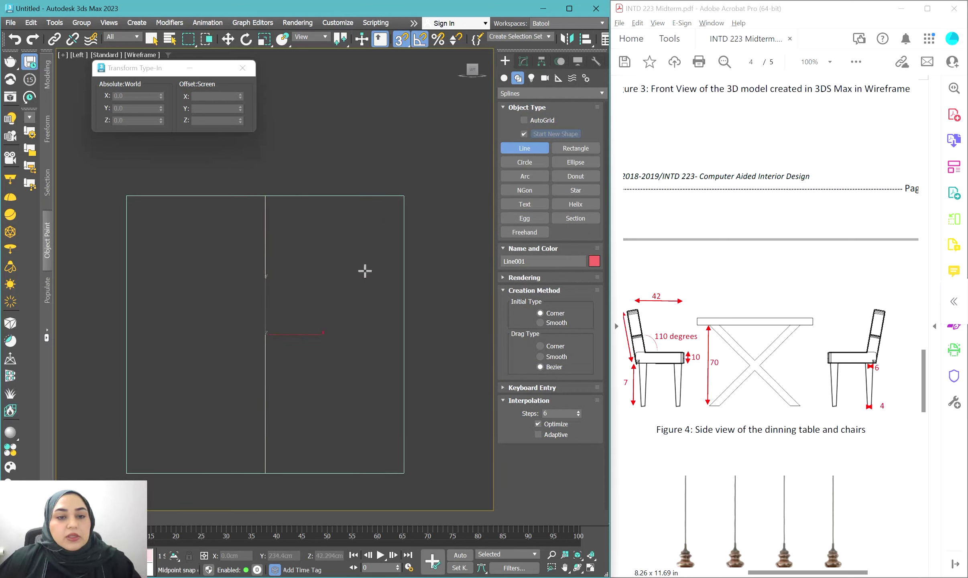
pyautogui.click(126, 196)
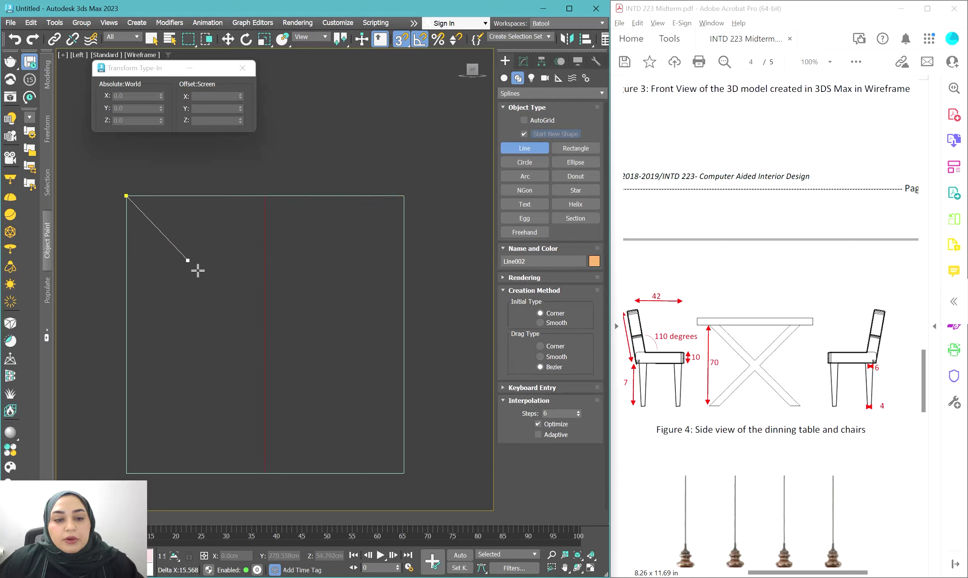
pyautogui.click(265, 334)
pyautogui.click(127, 473)
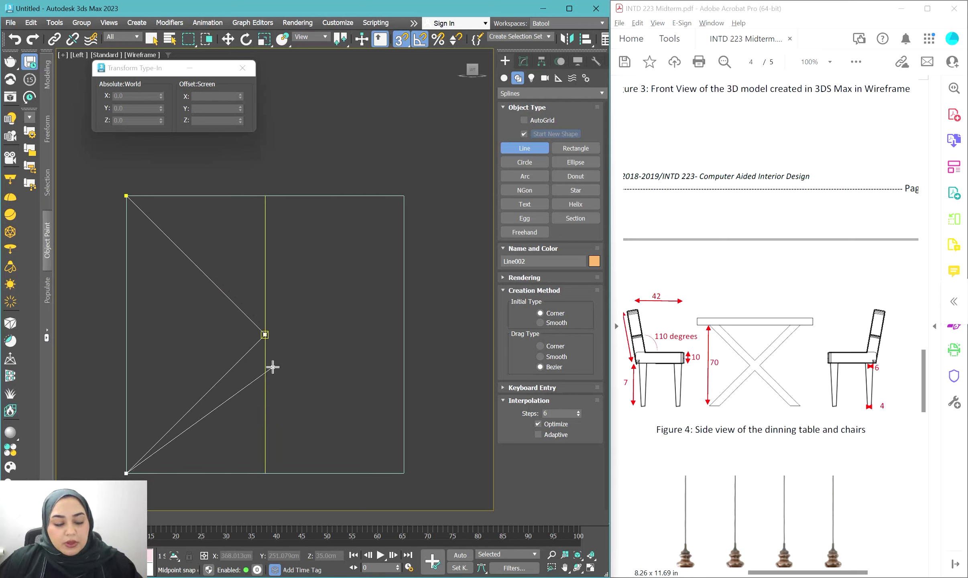
pyautogui.rightClick(273, 367)
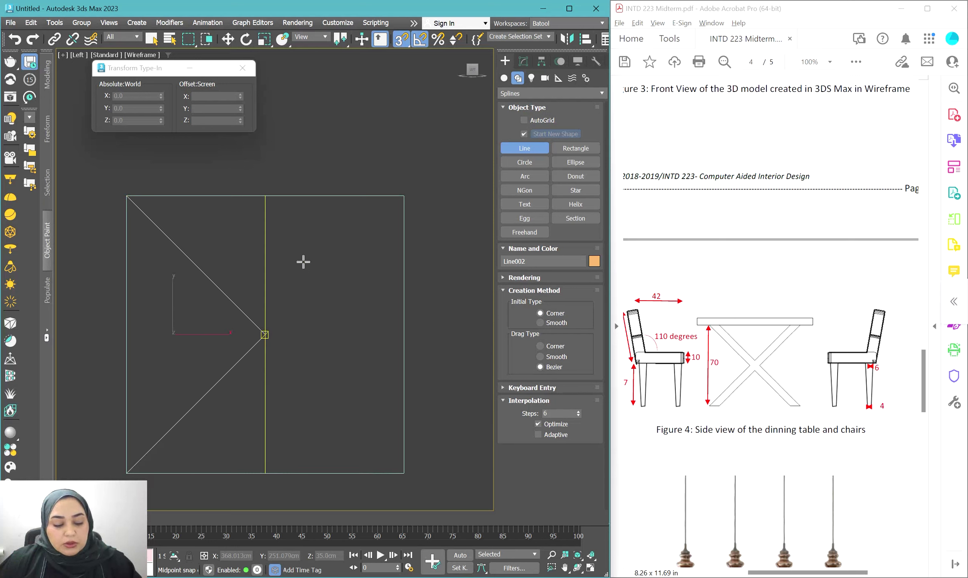
pyautogui.click(524, 63)
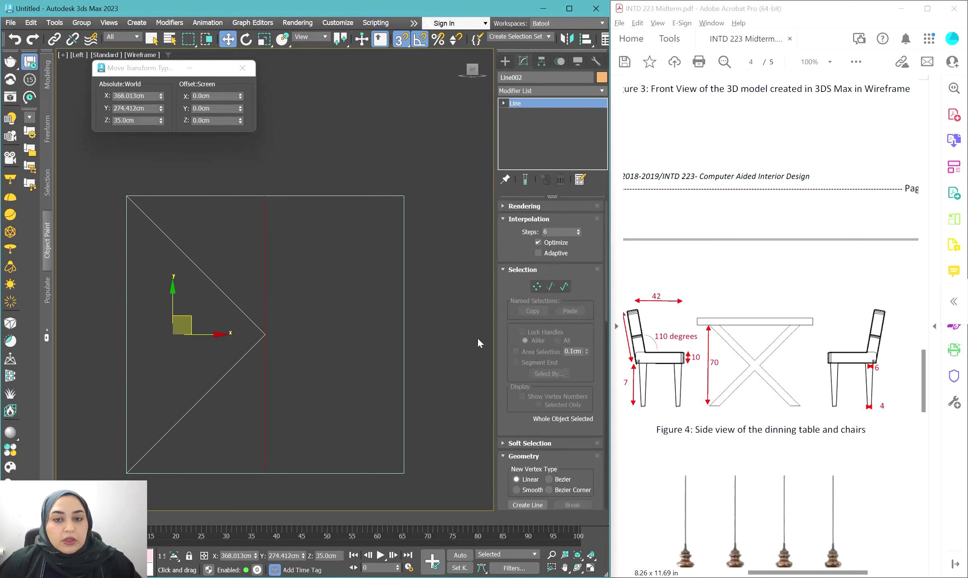
# Step: Move the V-line's middle vertex by -3 cm along X, then turn snapping off
pyautogui.press('1')
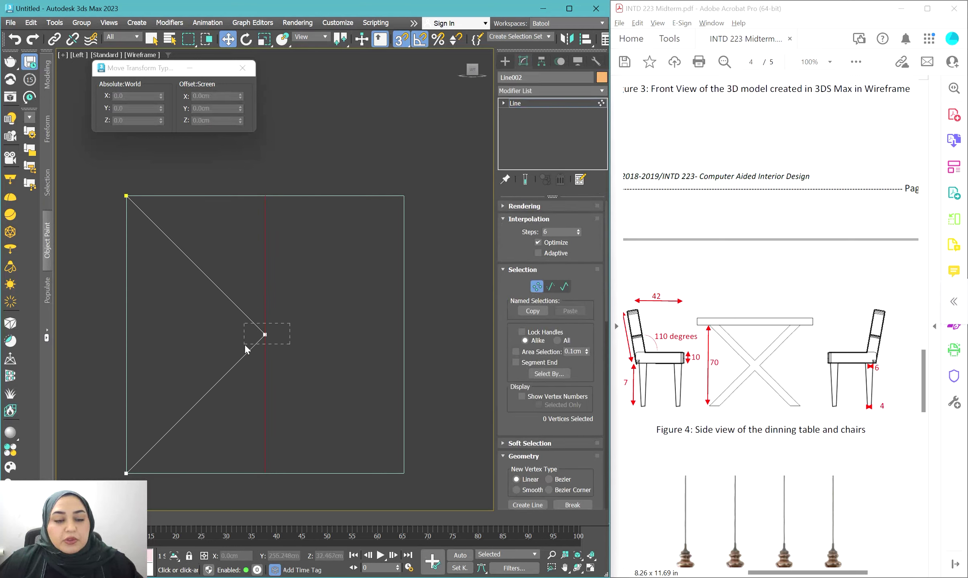
pyautogui.moveTo(244, 344); pyautogui.dragTo(245, 343)
pyautogui.click(214, 95)
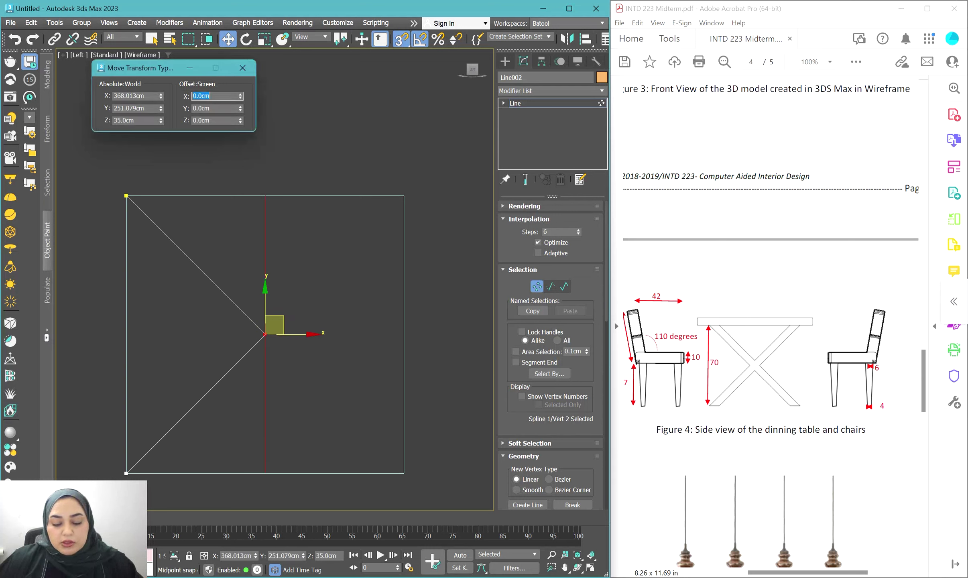
pyautogui.press('BackSpace')
pyautogui.press('Return')
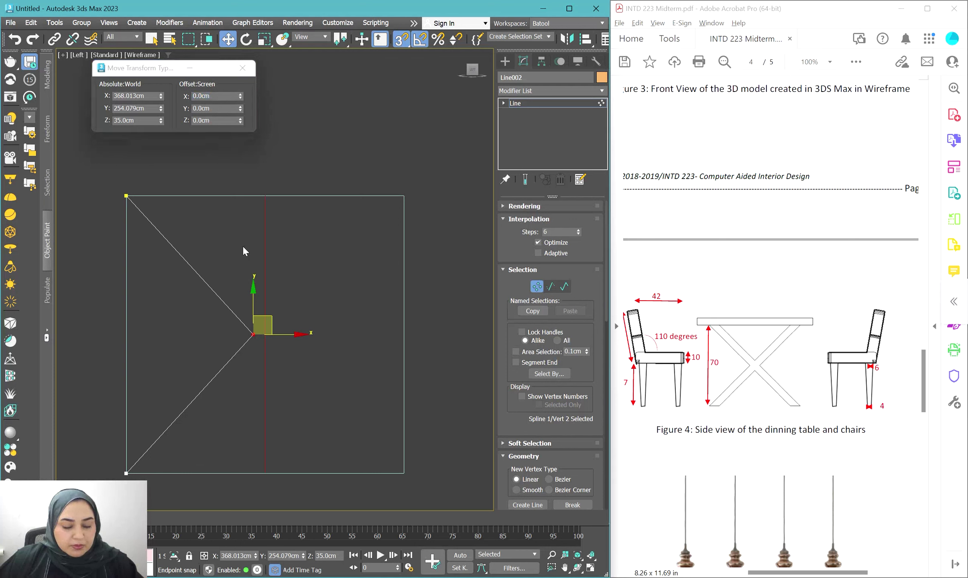
pyautogui.press('s')
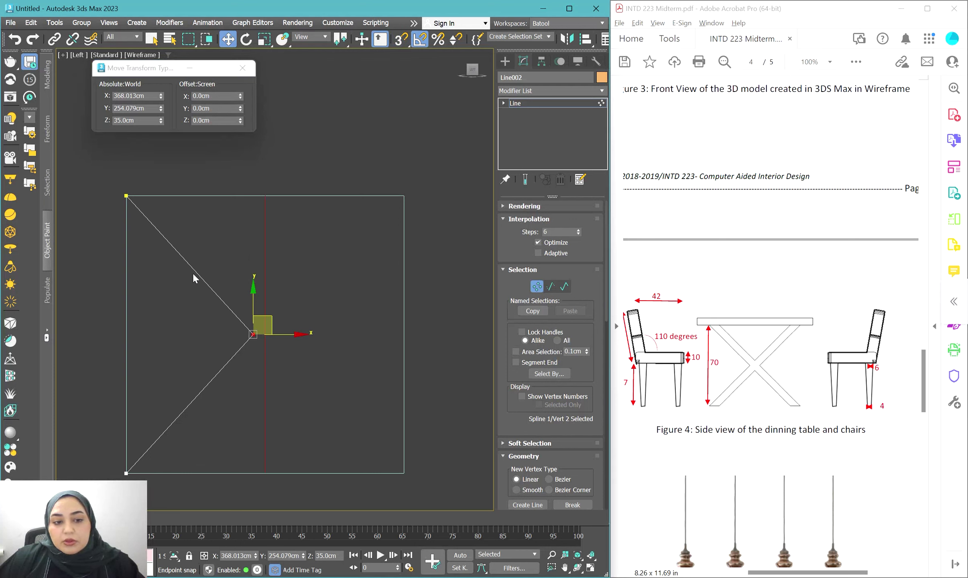
# Step: Select the V-shaped spline at Spline level
pyautogui.press('3')
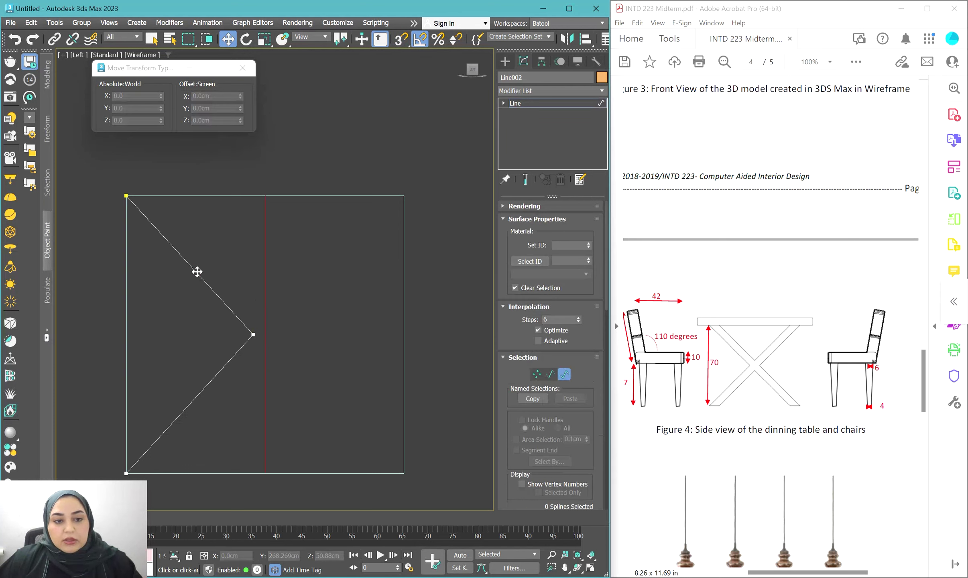
pyautogui.click(197, 272)
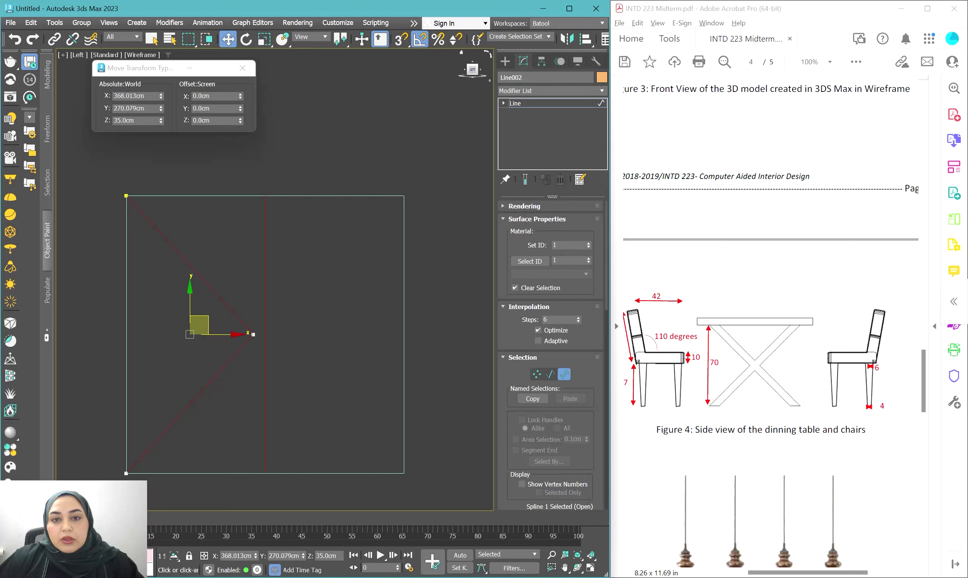
pyautogui.scroll(-2, 527, 335)
pyautogui.scroll(-10, 526, 335)
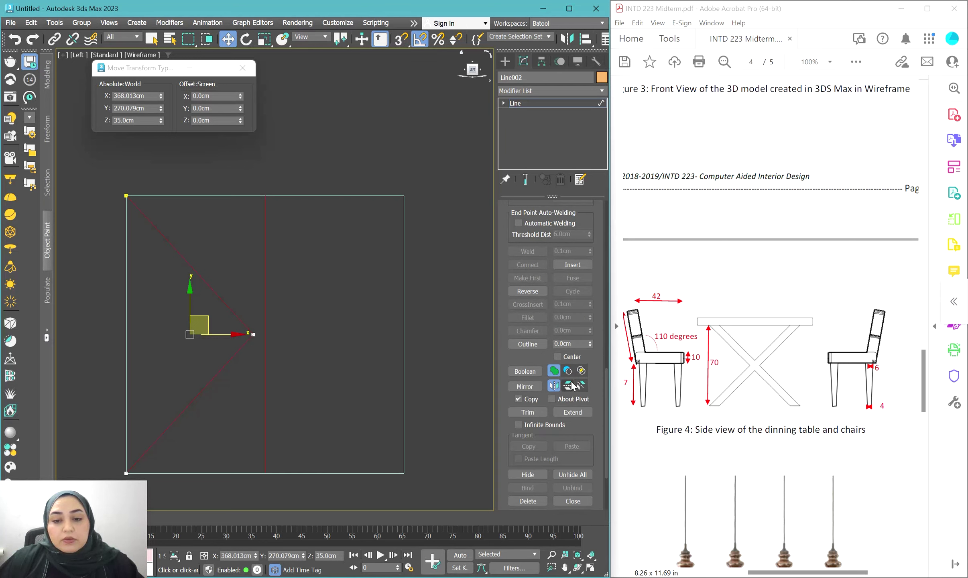
# Step: Give the V-shaped spline a 5 cm outline and create a mirrored copy of it
pyautogui.click(567, 343)
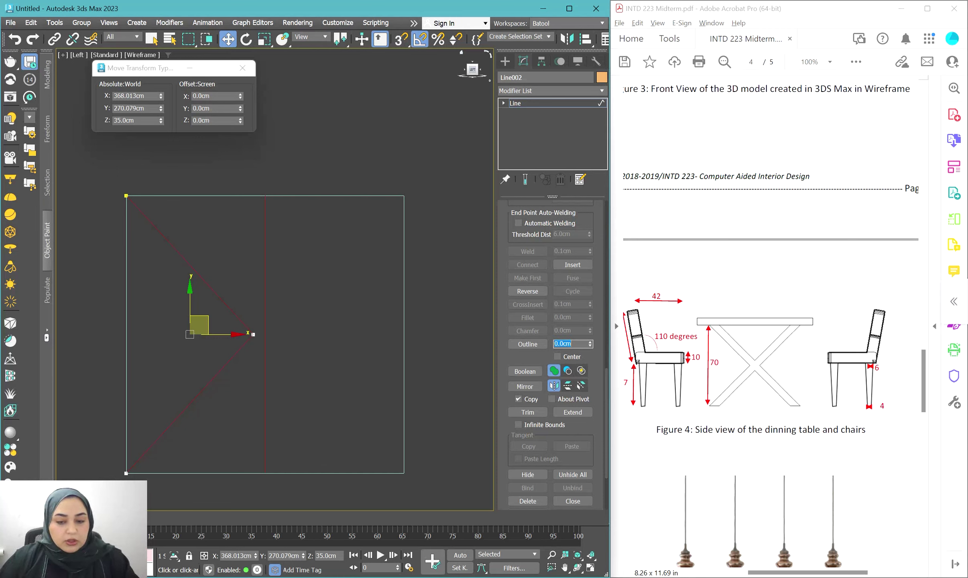
pyautogui.write('5')
pyautogui.press('Return')
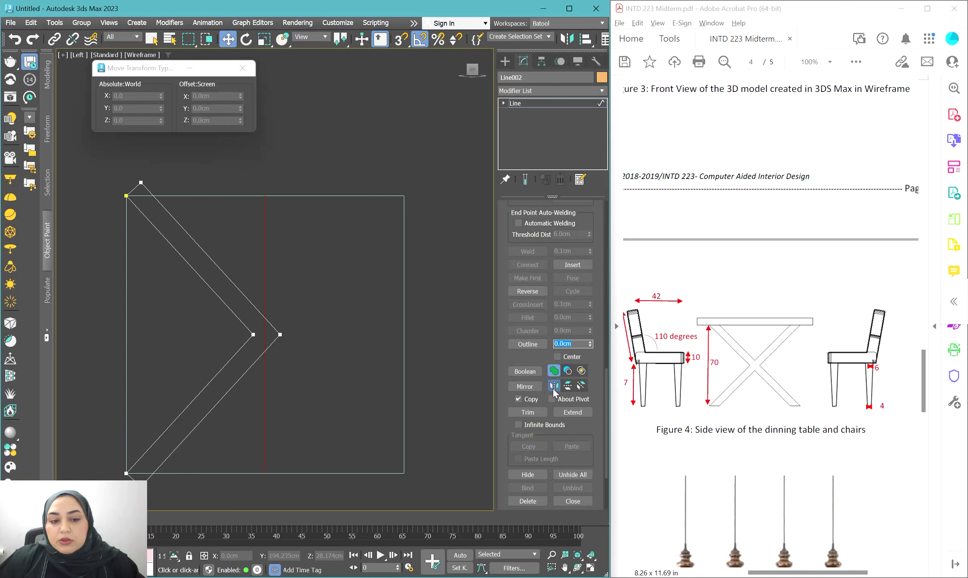
pyautogui.click(525, 387)
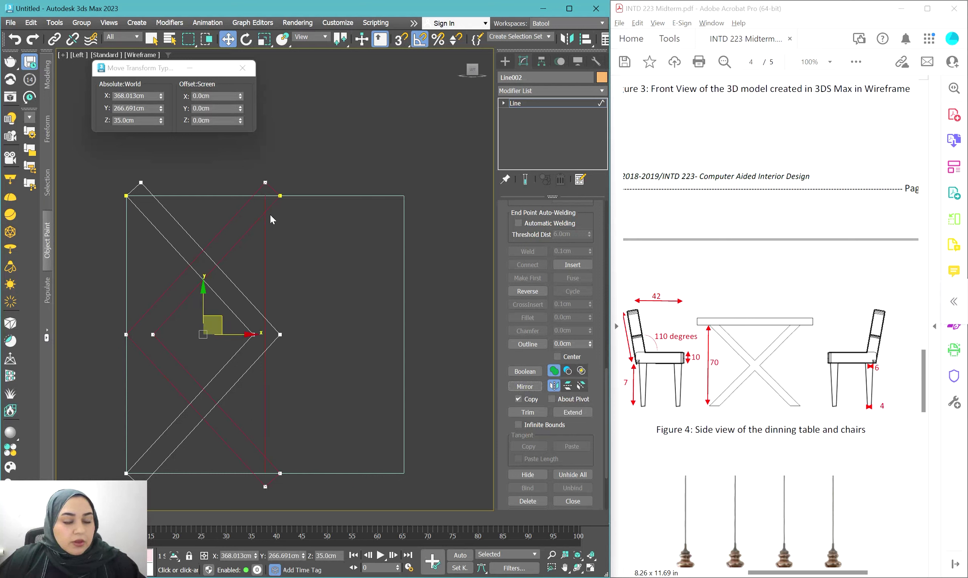
# Step: Snap the mirrored copy to the square's top-right corner and select the inner left-crossing vertex
pyautogui.moveTo(284, 207); pyautogui.dragTo(264, 213, button='middle')
pyautogui.press('s')
pyautogui.moveTo(260, 203); pyautogui.dragTo(383, 204)
pyautogui.scroll(5, 227, 326)
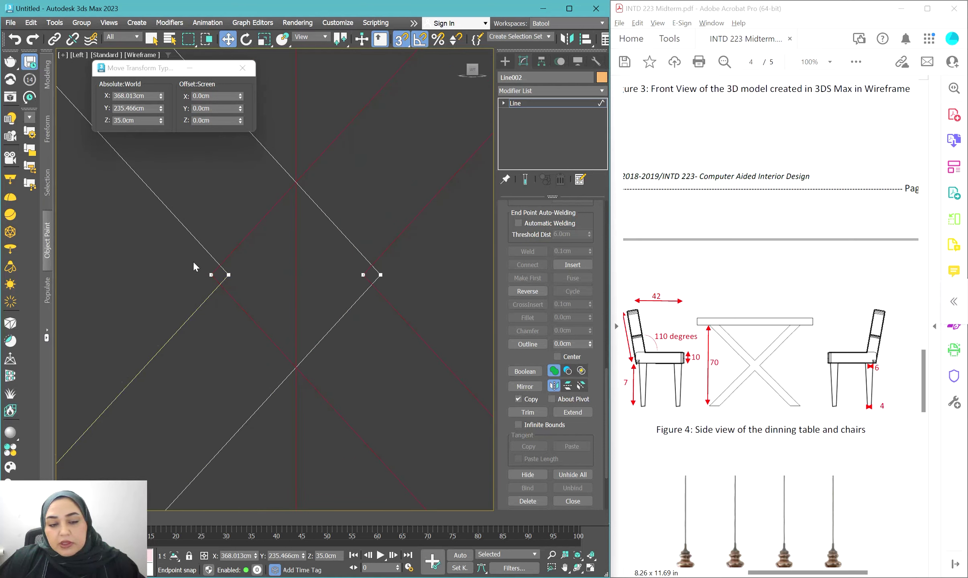
pyautogui.click(211, 274)
pyautogui.click(228, 275)
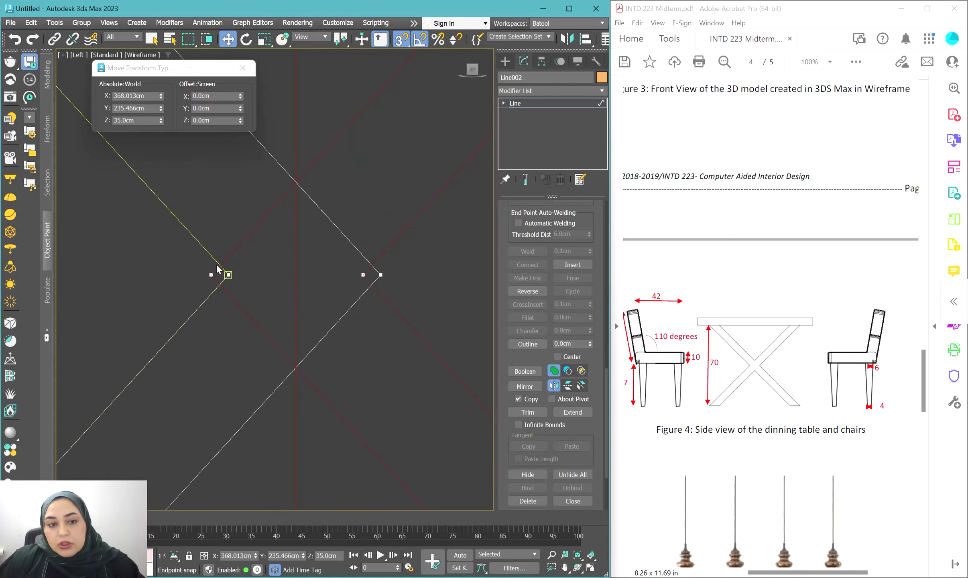
pyautogui.moveTo(257, 275); pyautogui.dragTo(246, 273, button='middle')
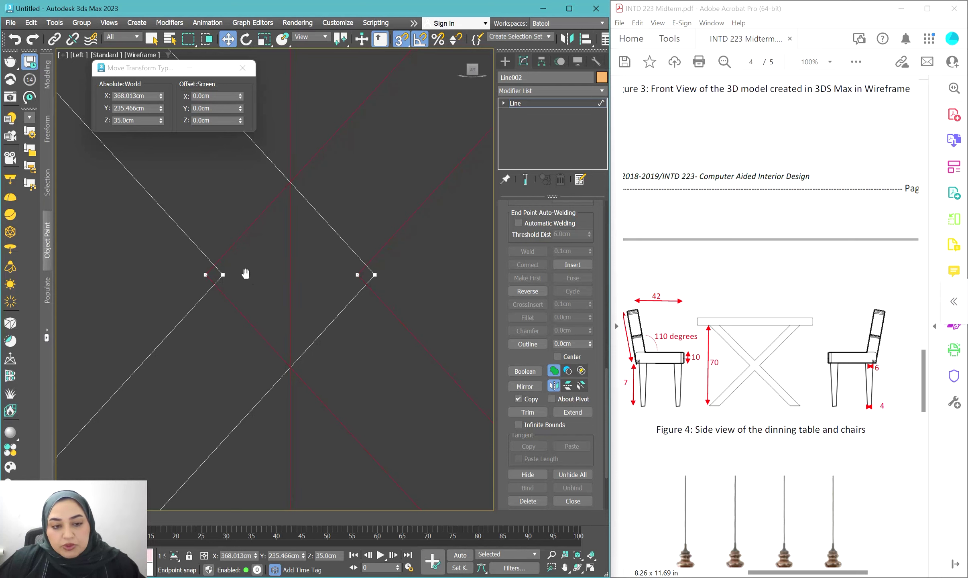
# Step: Turn snapping off and fuse the two vertices at the X's left crossing
pyautogui.press('s')
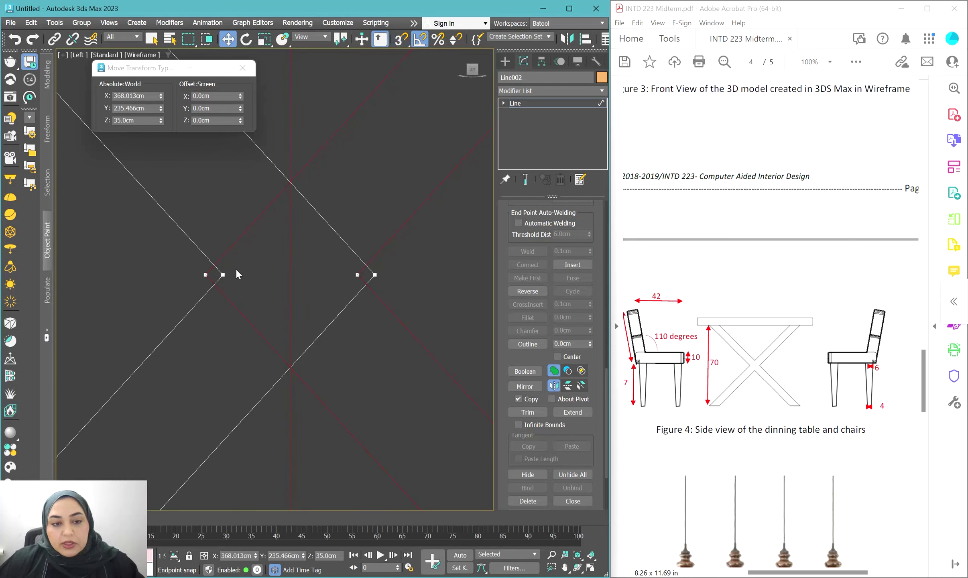
pyautogui.press('1')
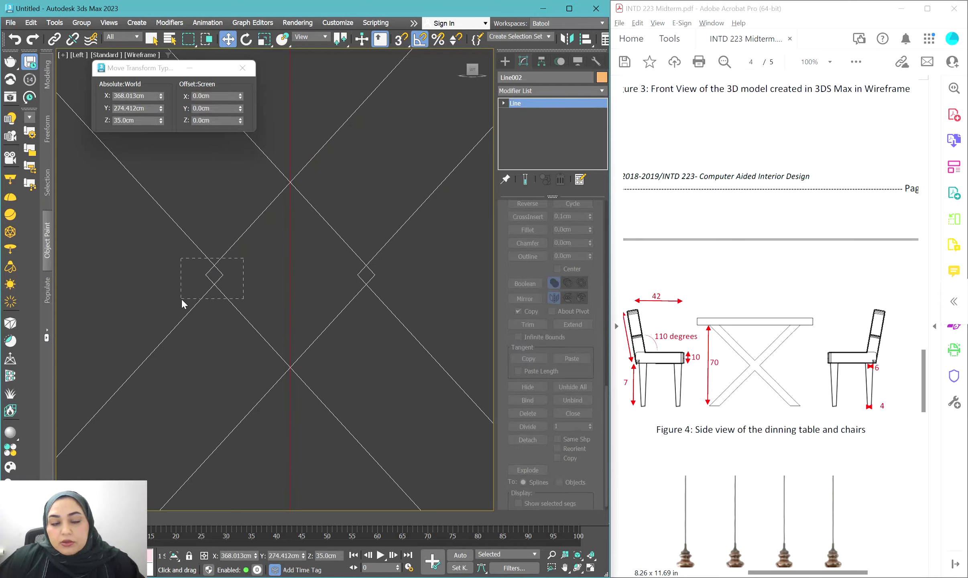
pyautogui.moveTo(181, 298); pyautogui.dragTo(179, 294)
pyautogui.press('1')
pyautogui.scroll(5, 545, 257)
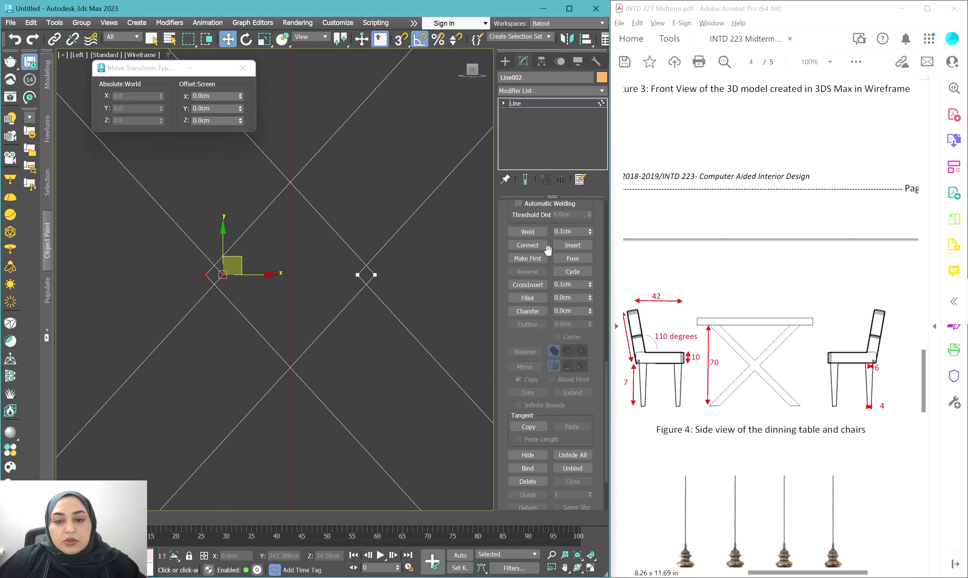
pyautogui.click(537, 233)
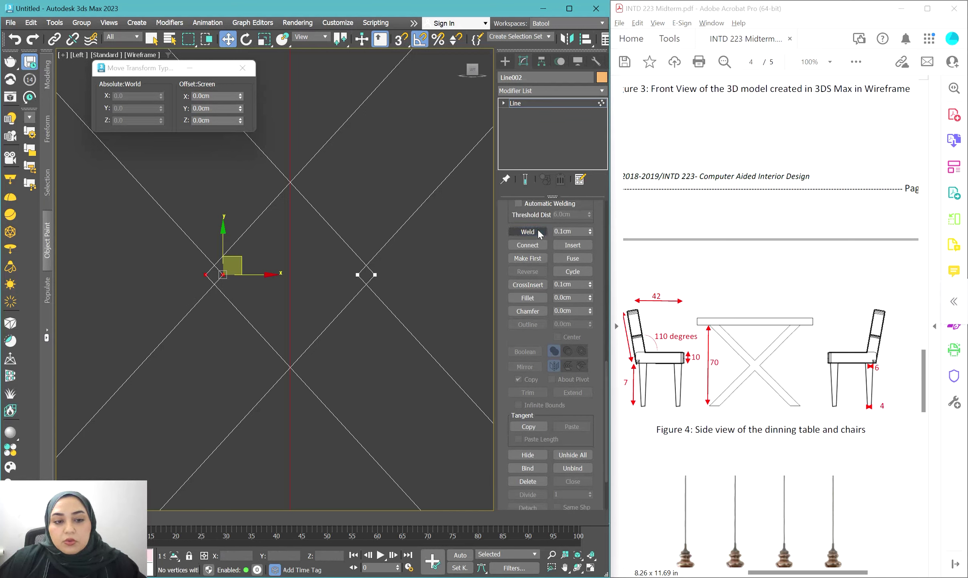
pyautogui.click(570, 259)
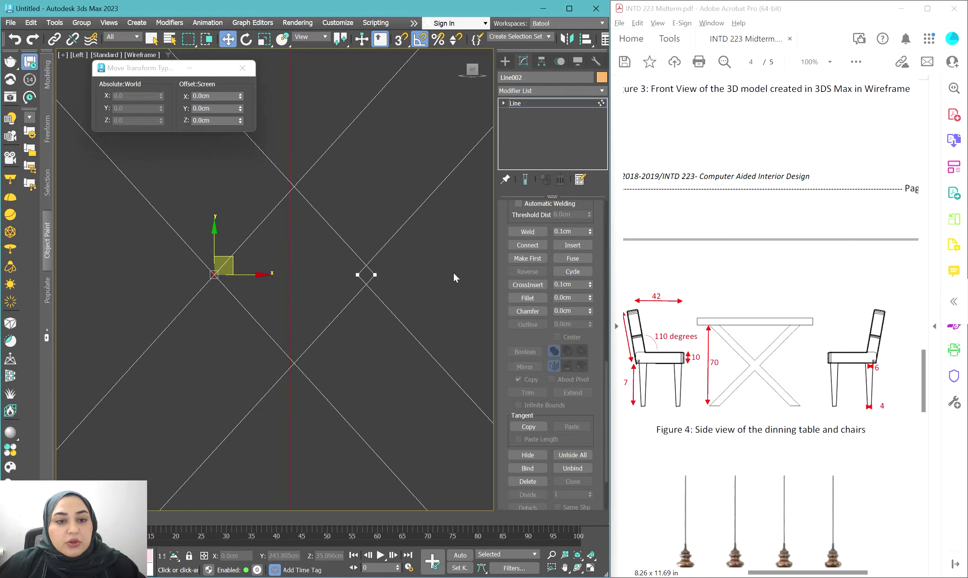
# Step: Fuse the two open vertices at the X's right crossing
pyautogui.moveTo(366, 286); pyautogui.dragTo(355, 283)
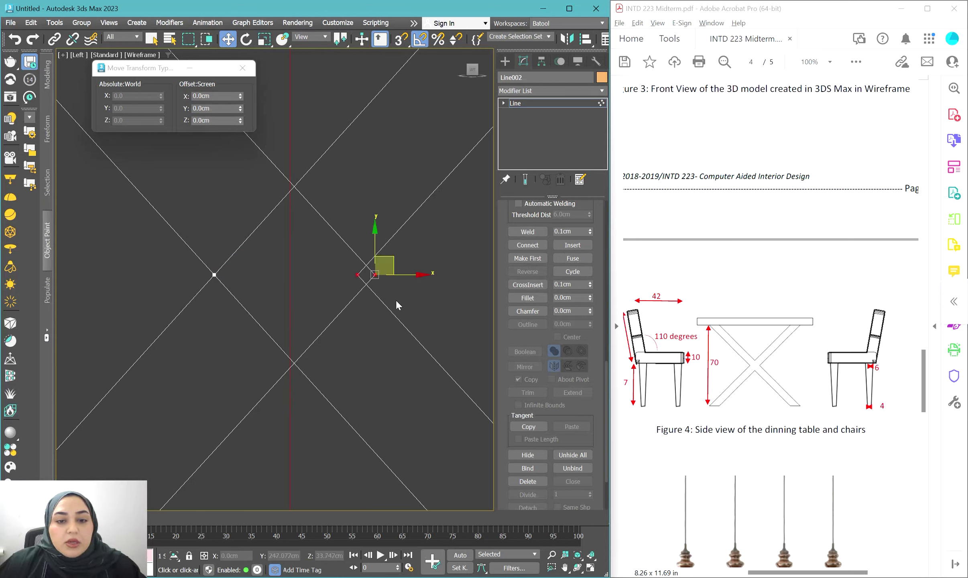
pyautogui.click(572, 259)
pyautogui.scroll(-10, 309, 348)
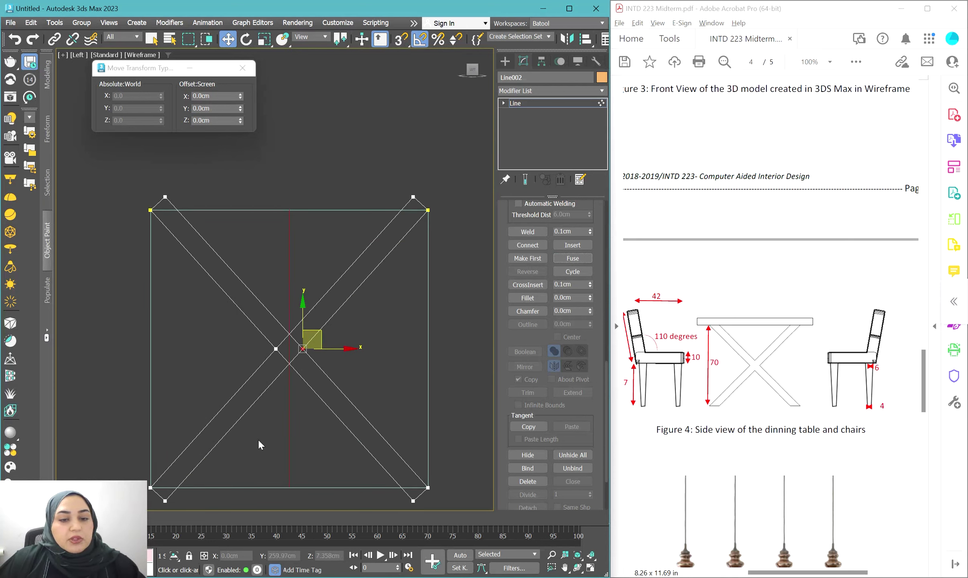
pyautogui.moveTo(276, 348); pyautogui.dragTo(276, 333, button='middle')
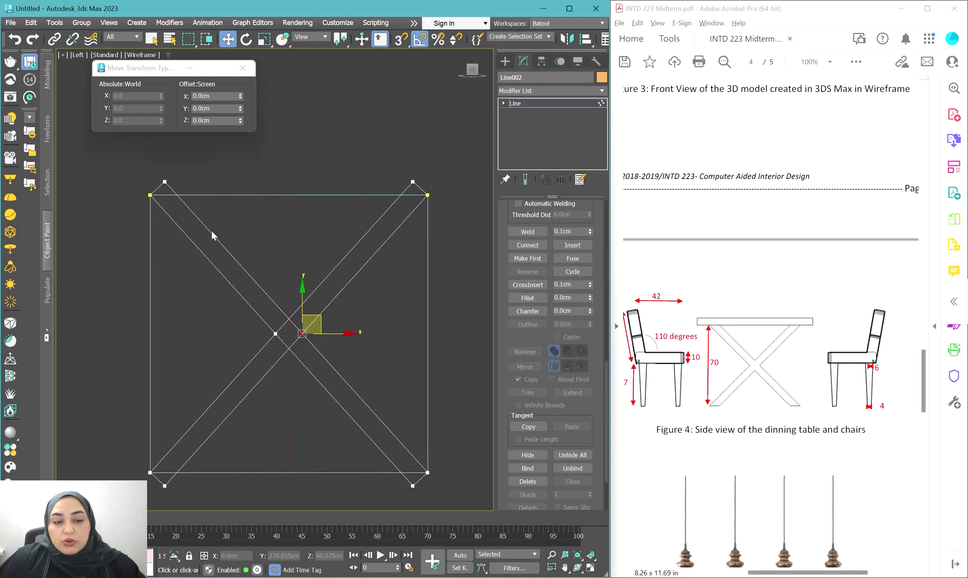
pyautogui.scroll(6, 525, 250)
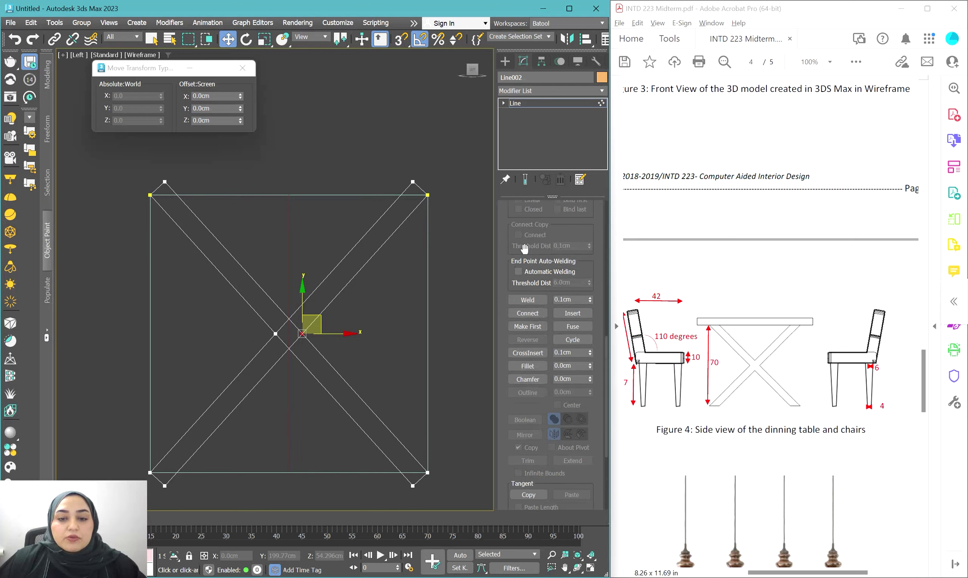
# Step: Attach the square to the X outline, then select its outer rectangle spline
pyautogui.click(528, 223)
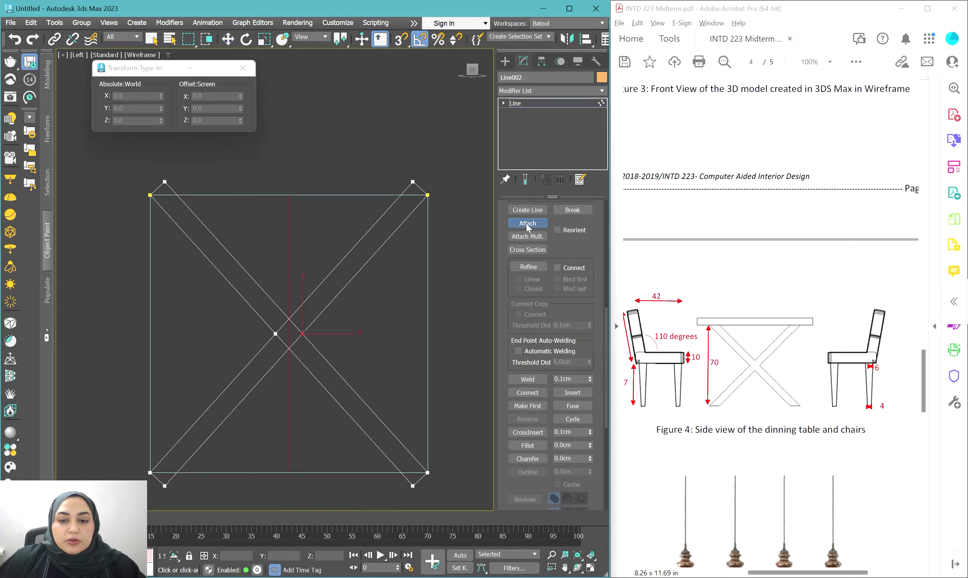
pyautogui.rightClick(293, 344)
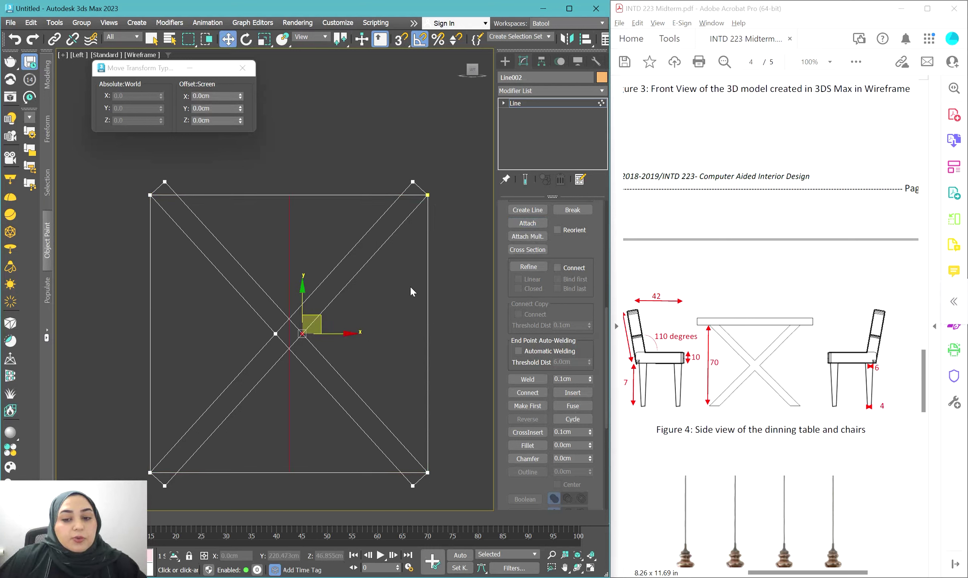
pyautogui.click(503, 104)
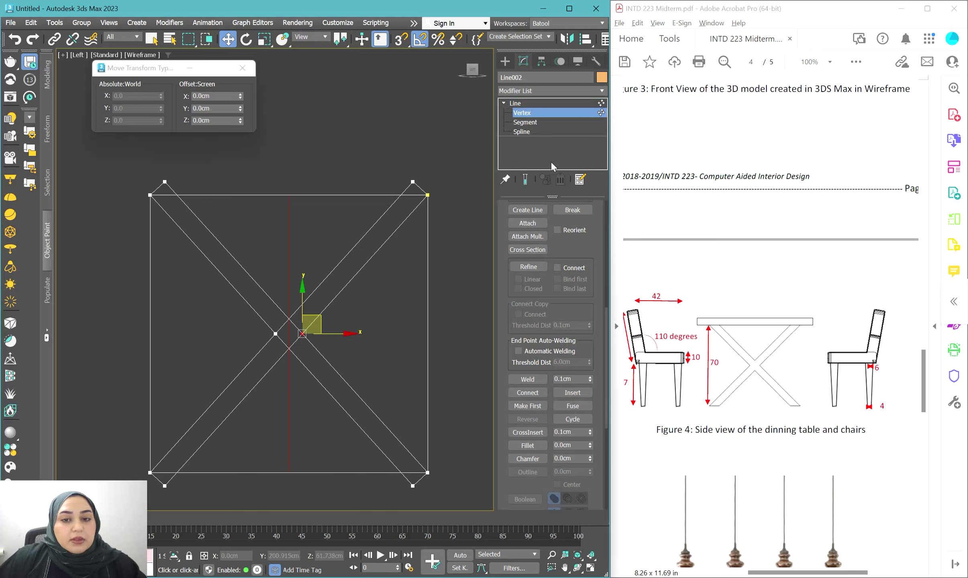
pyautogui.click(522, 131)
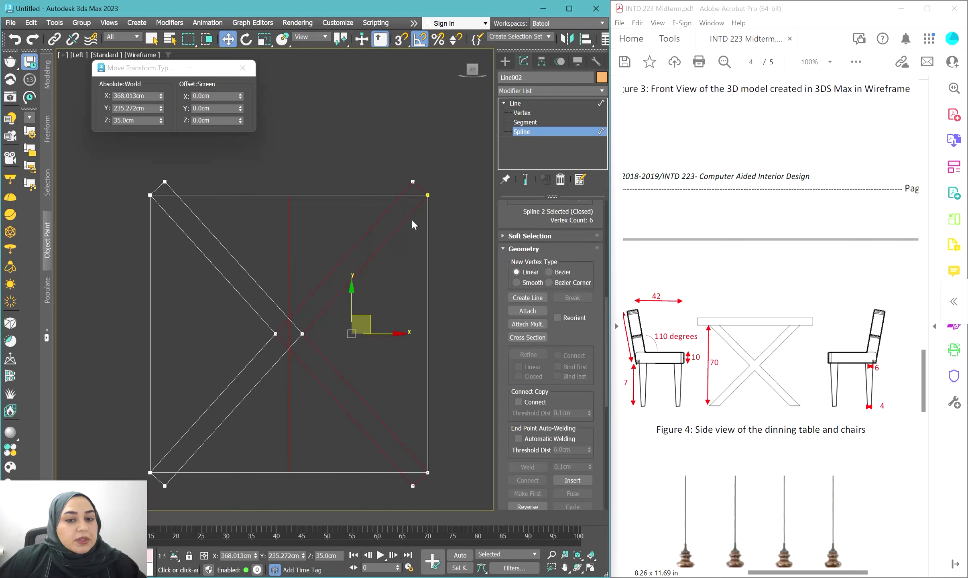
pyautogui.click(225, 247)
pyautogui.click(243, 196)
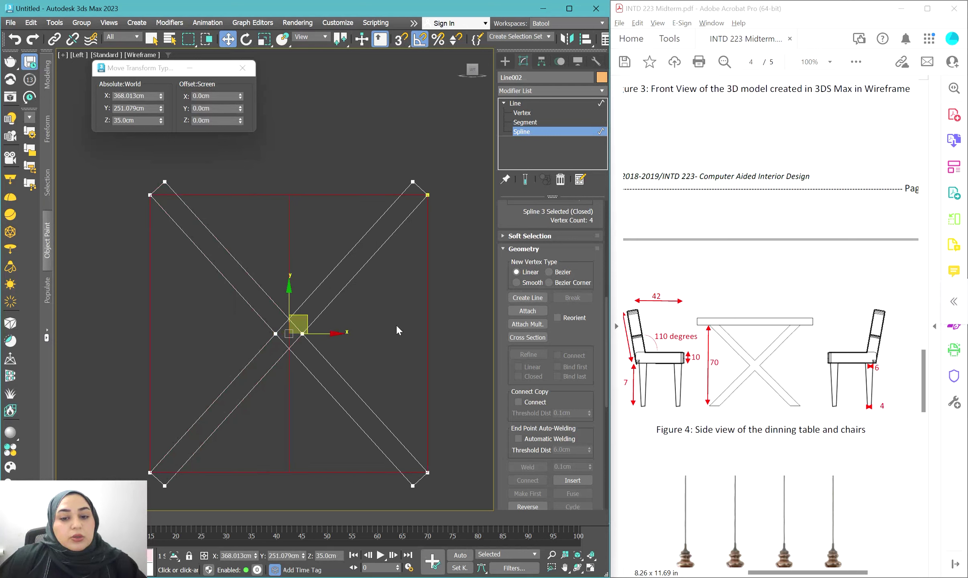
pyautogui.scroll(-3, 584, 413)
pyautogui.scroll(-5, 585, 413)
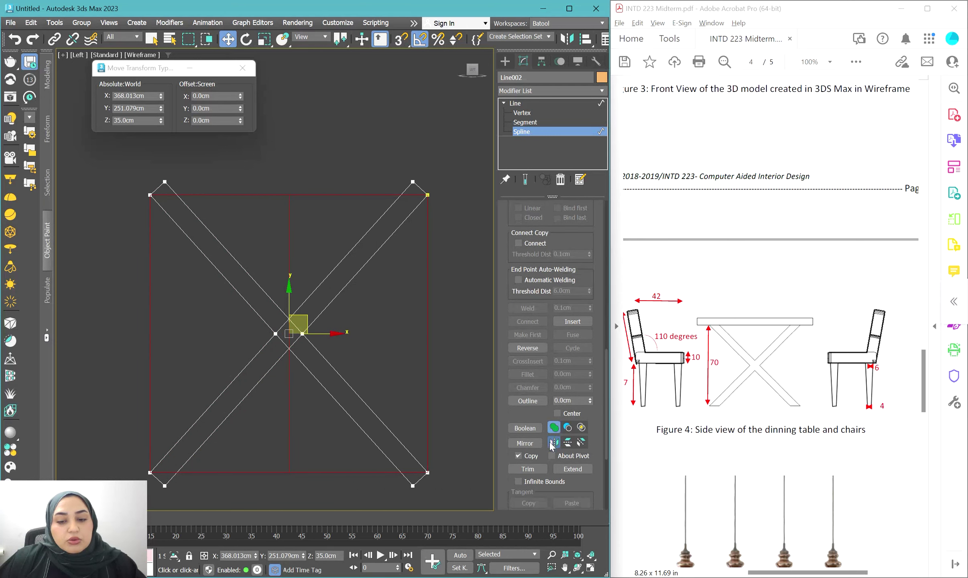
# Step: Trim the X's bottom tips, the rectangle's sides and top, the top-right peak and centre overlap
pyautogui.click(528, 468)
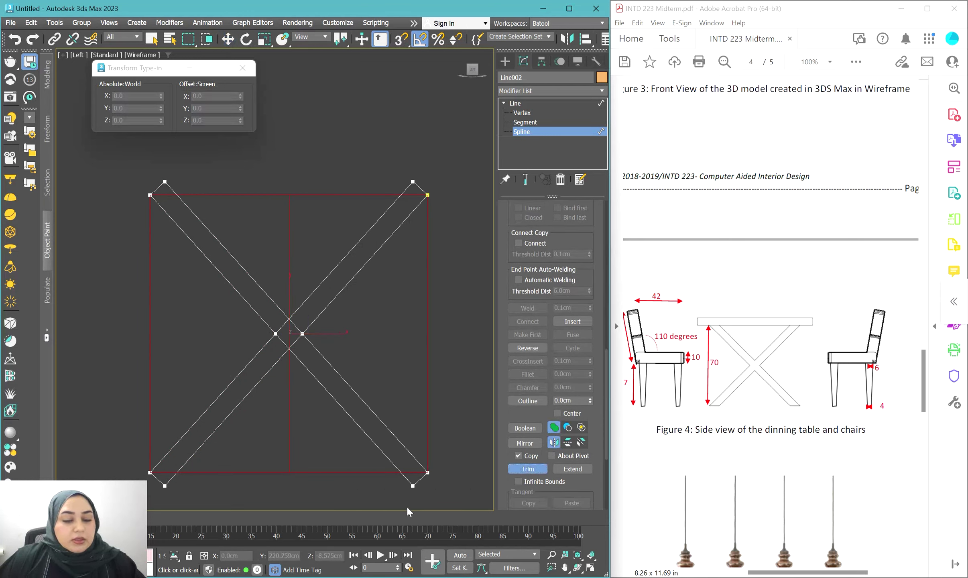
pyautogui.click(421, 477)
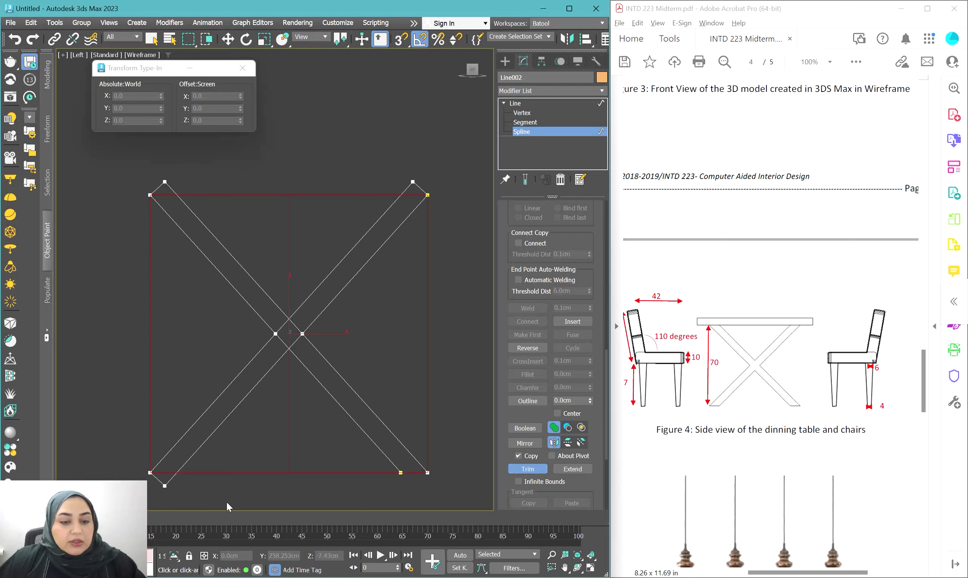
pyautogui.click(170, 480)
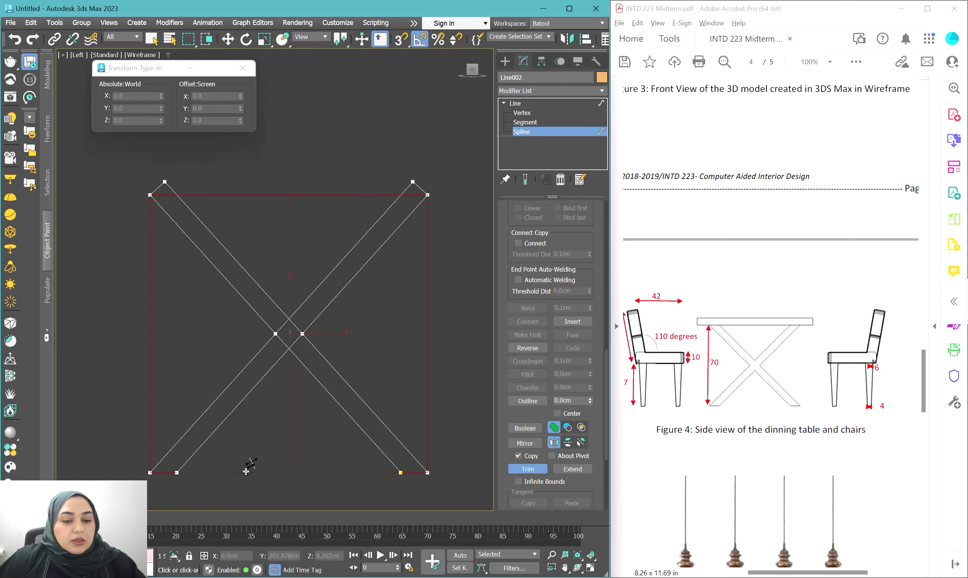
pyautogui.click(150, 397)
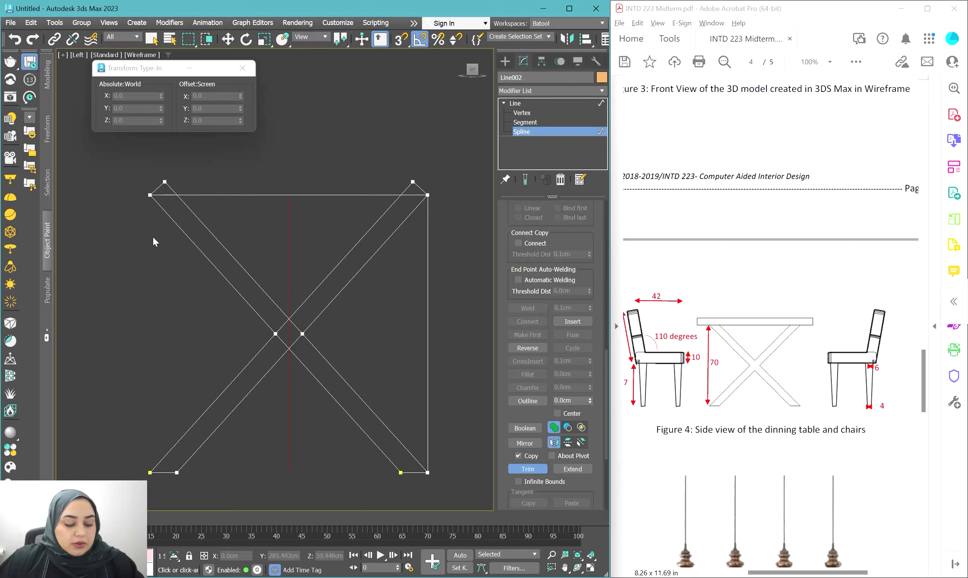
pyautogui.click(208, 194)
pyautogui.click(414, 189)
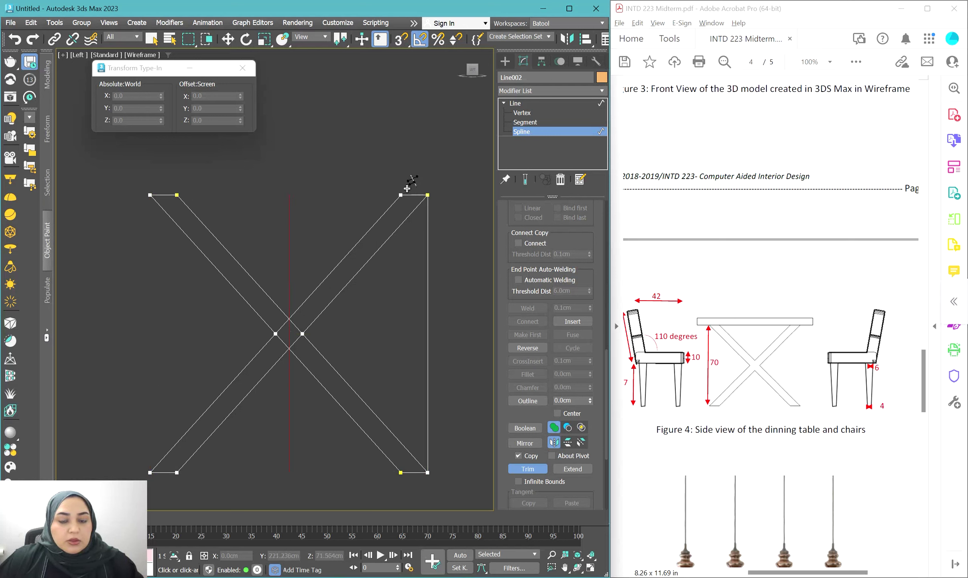
pyautogui.click(428, 212)
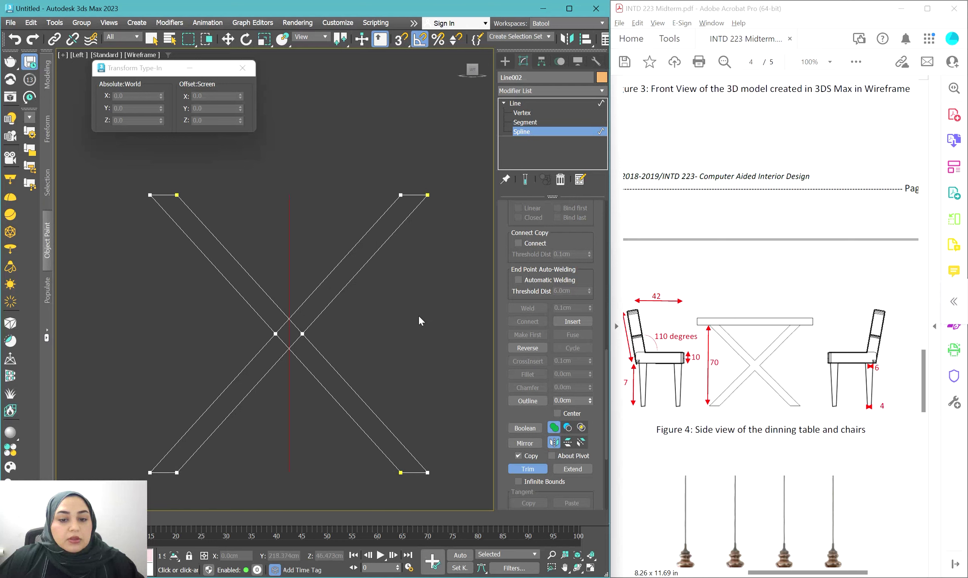
pyautogui.click(294, 341)
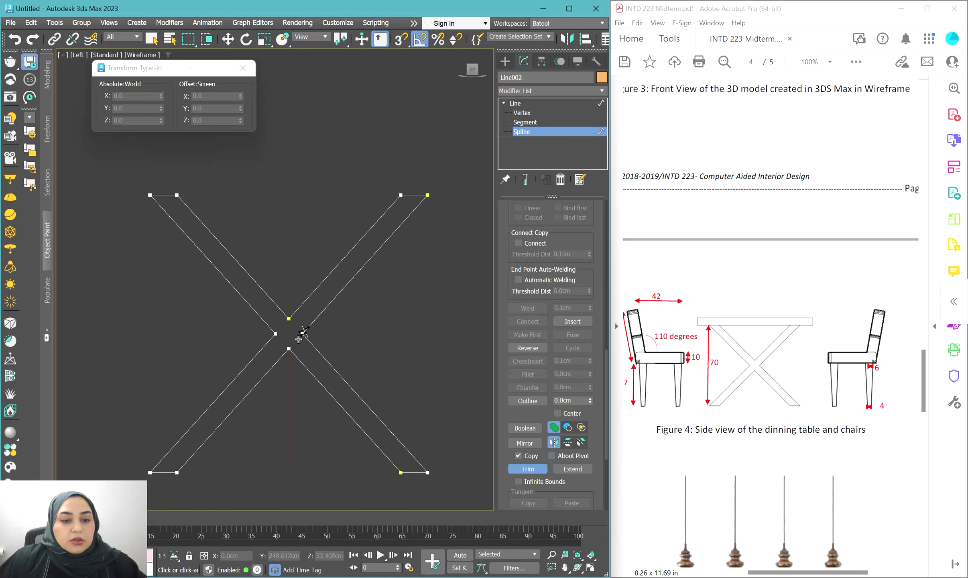
pyautogui.press('w')
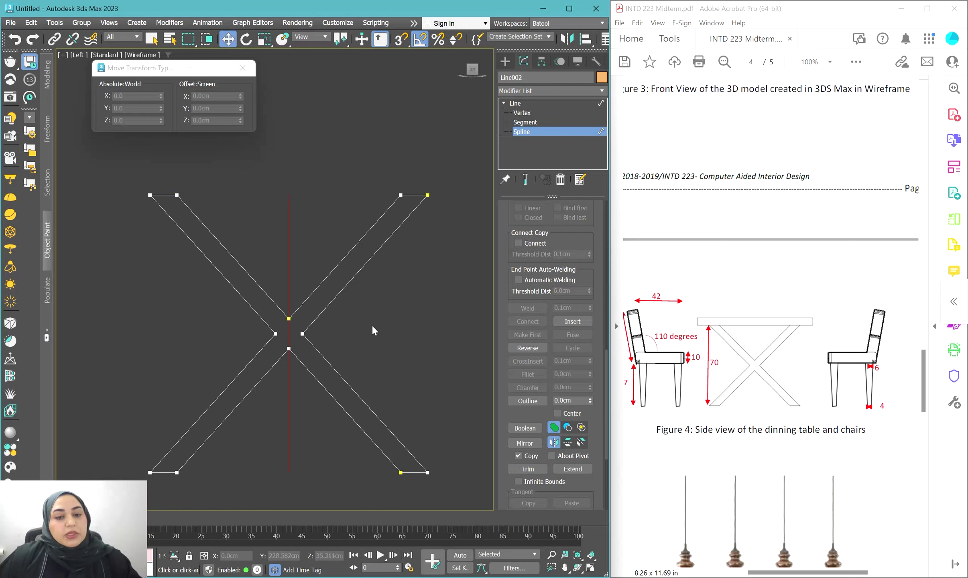
# Step: Delete the vertical centre guide line from the leg outline
pyautogui.click(516, 103)
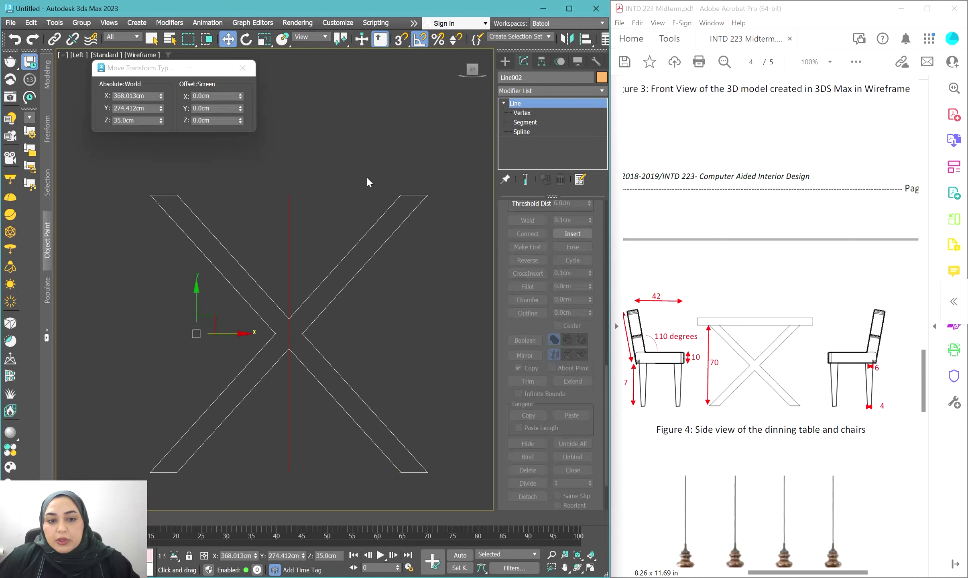
pyautogui.click(288, 217)
pyautogui.press('Delete')
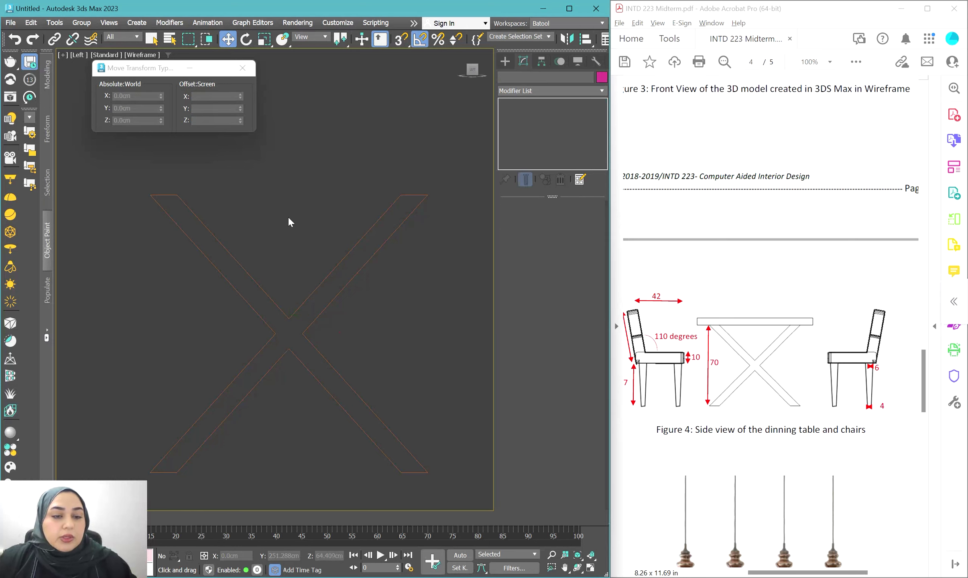
# Step: Select a diagonal spline of the X outline Line002 and switch to Vertex level
pyautogui.click(351, 248)
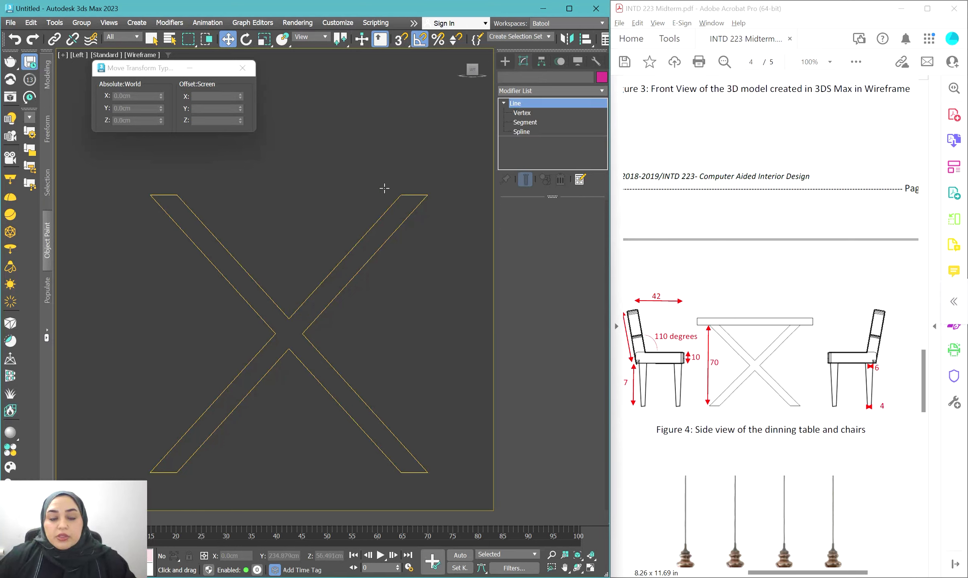
pyautogui.click(524, 132)
pyautogui.click(416, 212)
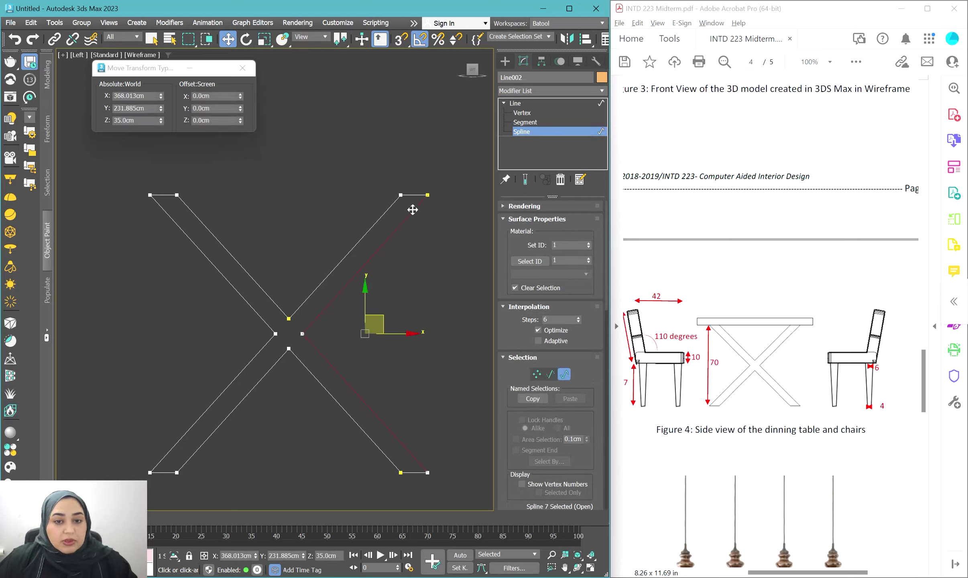
pyautogui.click(318, 286)
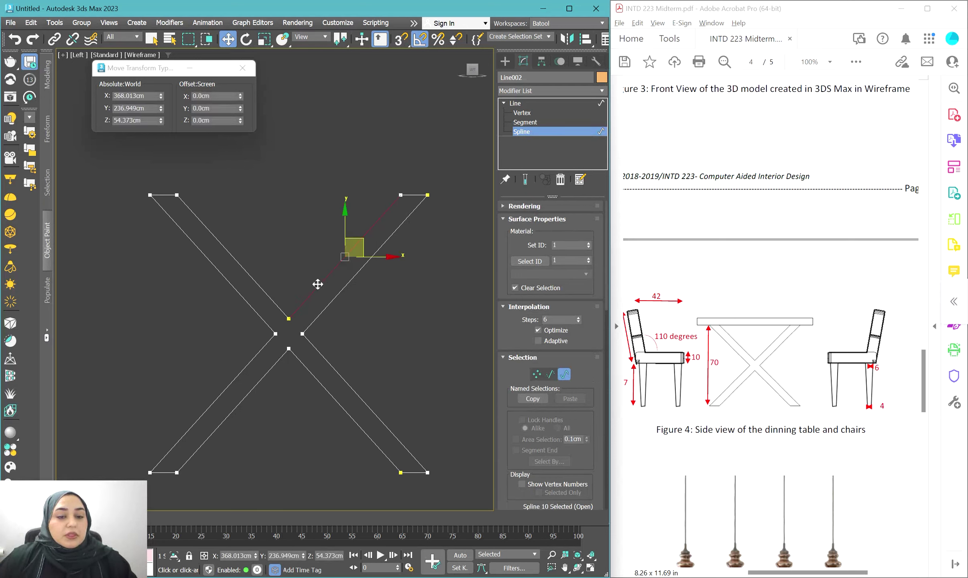
pyautogui.press('1')
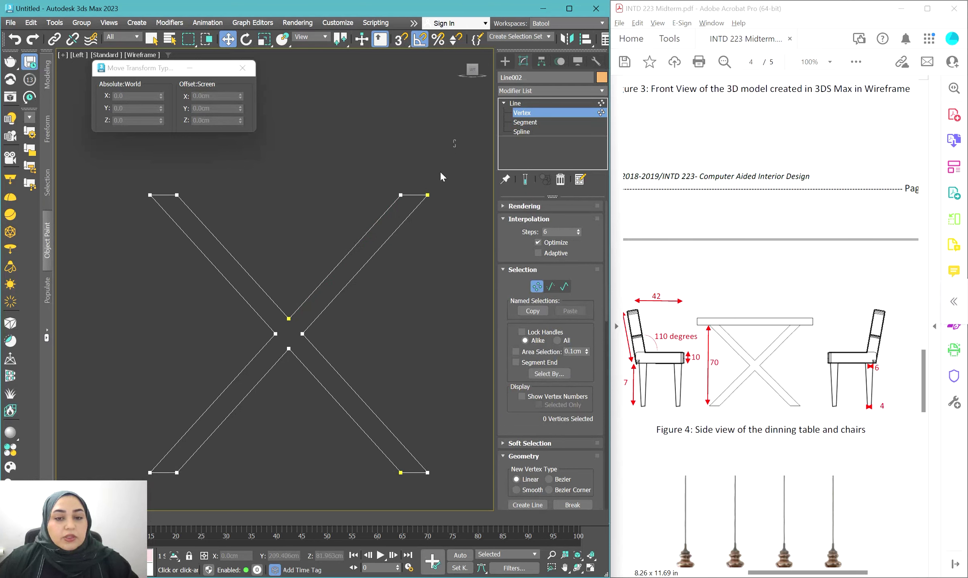
# Step: Weld all X-outline vertices at 0.1 cm threshold, leaving 10 vertices
pyautogui.moveTo(455, 141); pyautogui.dragTo(143, 477)
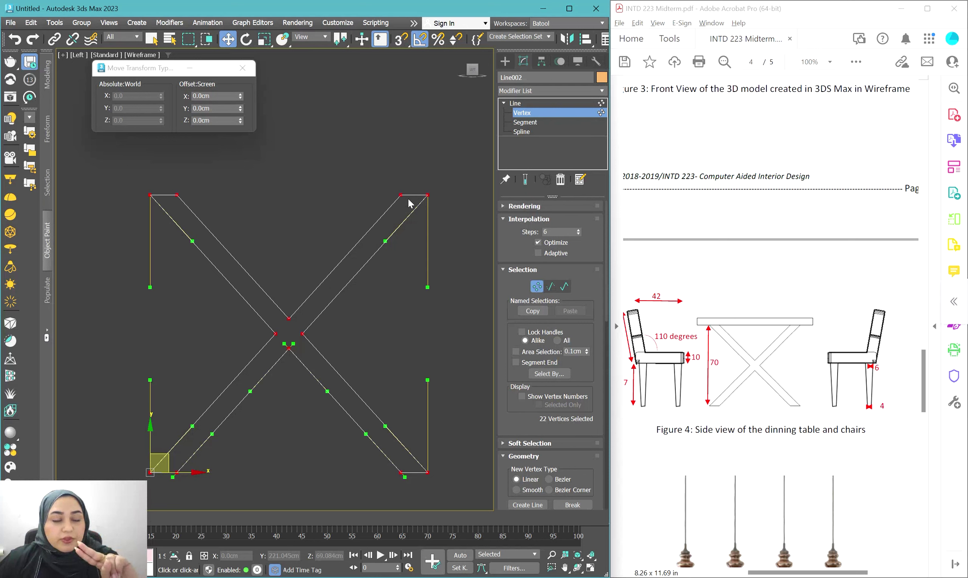
pyautogui.scroll(-5, 517, 313)
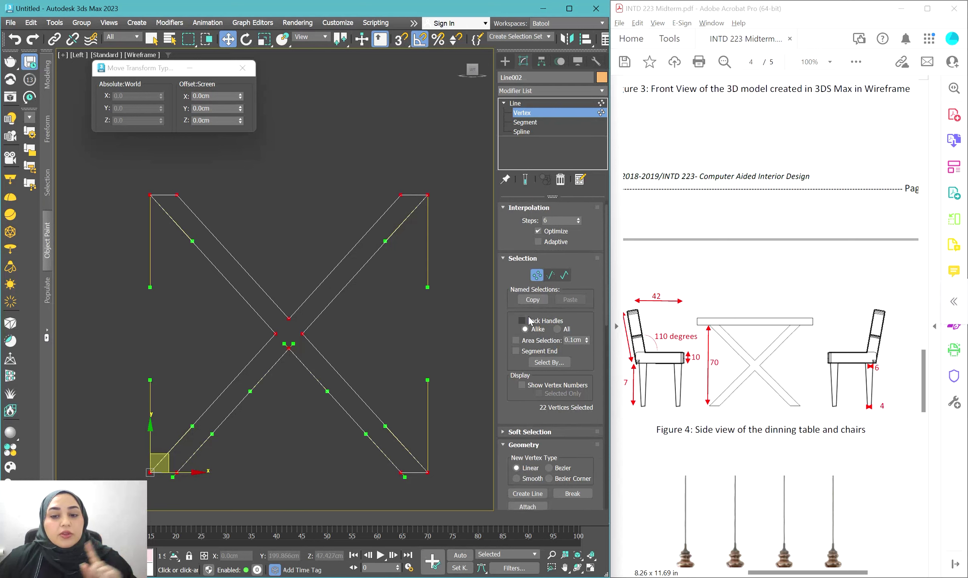
pyautogui.scroll(-5, 539, 323)
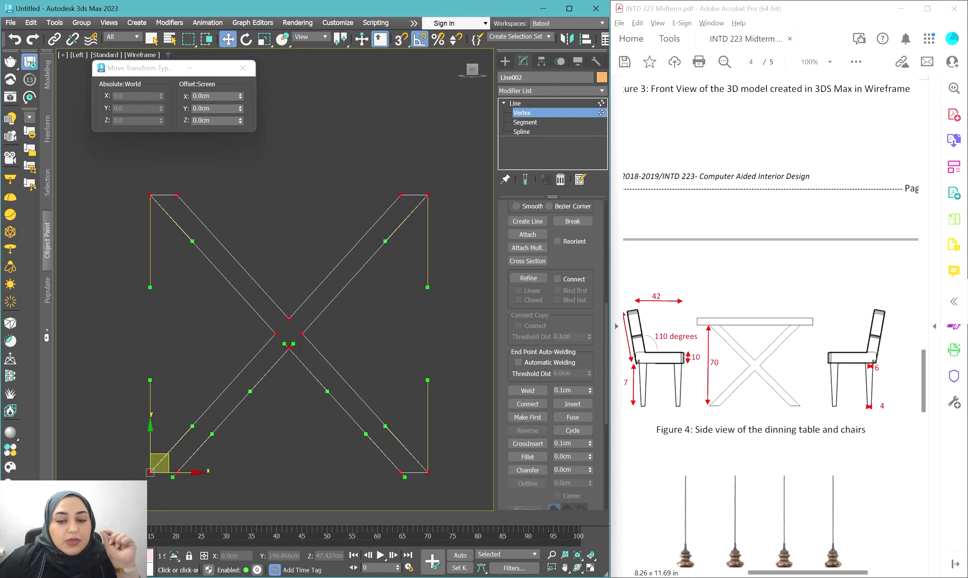
pyautogui.click(528, 391)
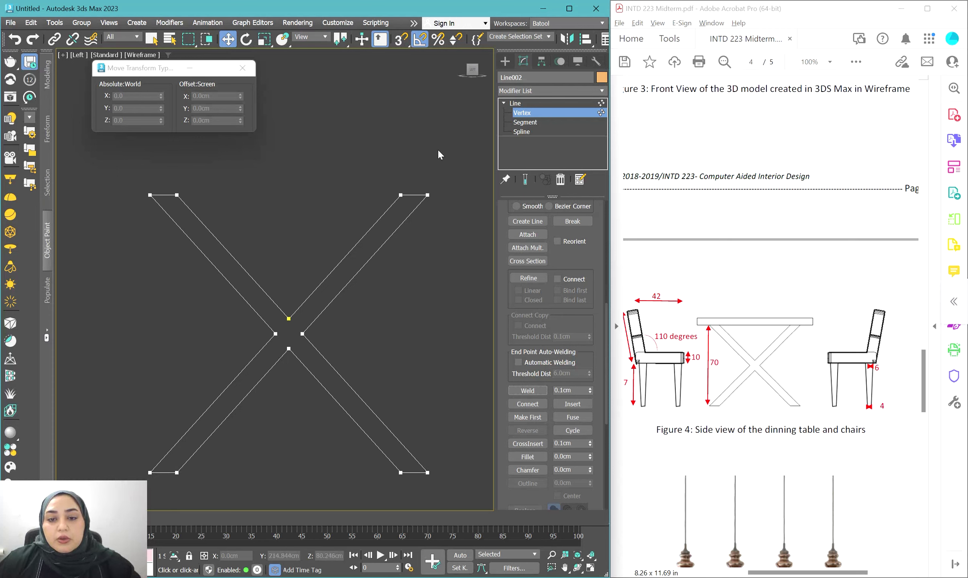
pyautogui.click(537, 103)
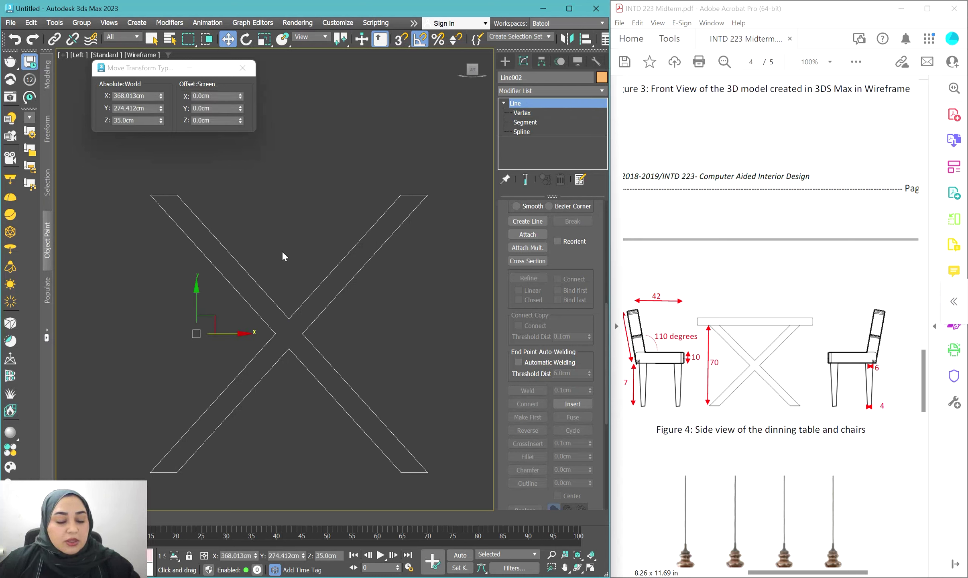
# Step: Apply an Extrude modifier with Amount 6 cm to the X outline
pyautogui.click(517, 133)
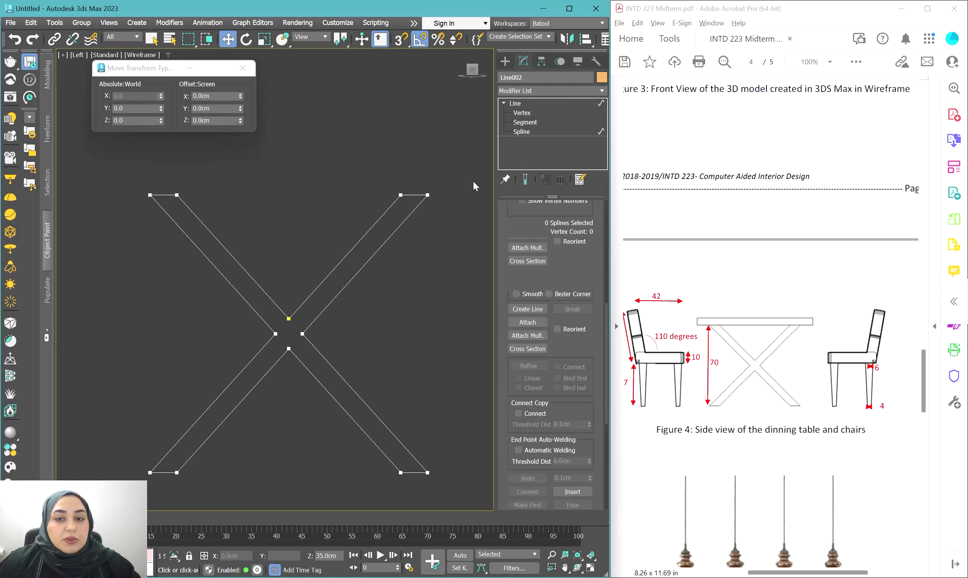
pyautogui.click(532, 104)
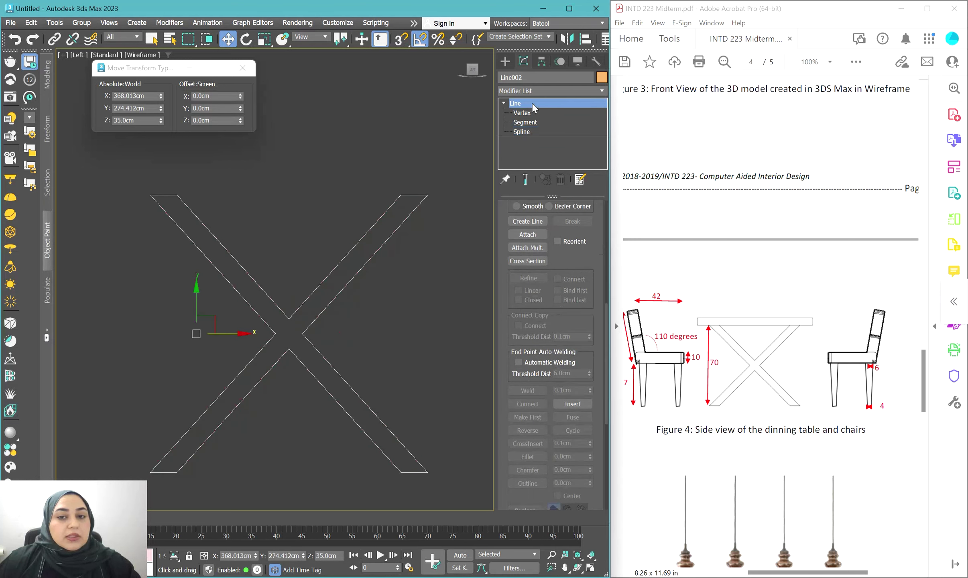
pyautogui.click(530, 91)
pyautogui.write('ex')
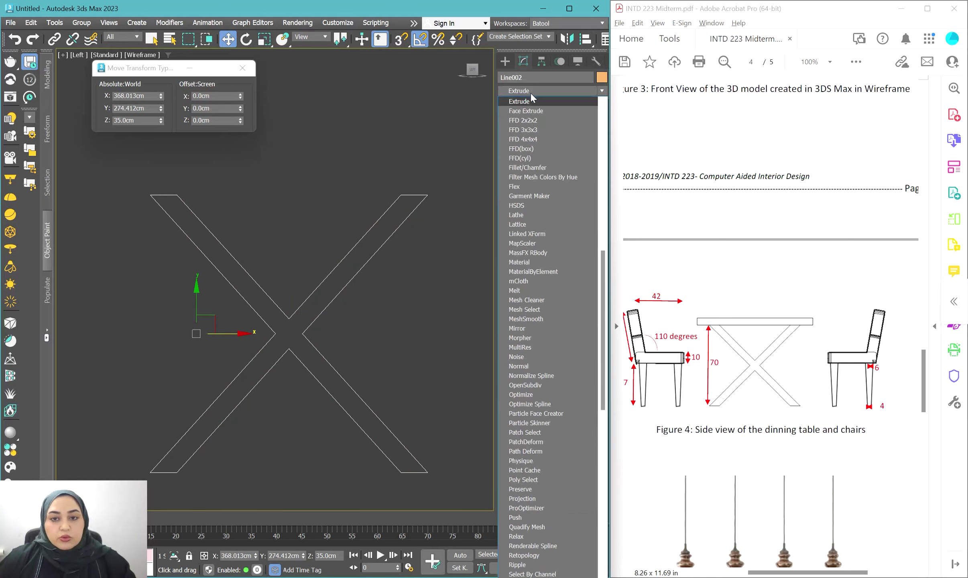
pyautogui.click(529, 102)
pyautogui.scroll(20, 696, 160)
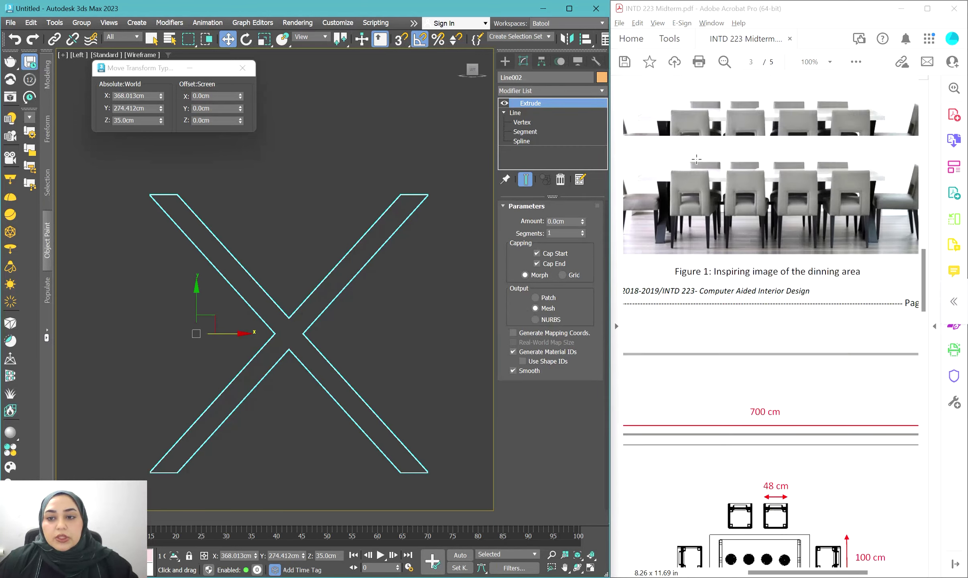
pyautogui.scroll(10, 696, 160)
pyautogui.scroll(-8, 696, 159)
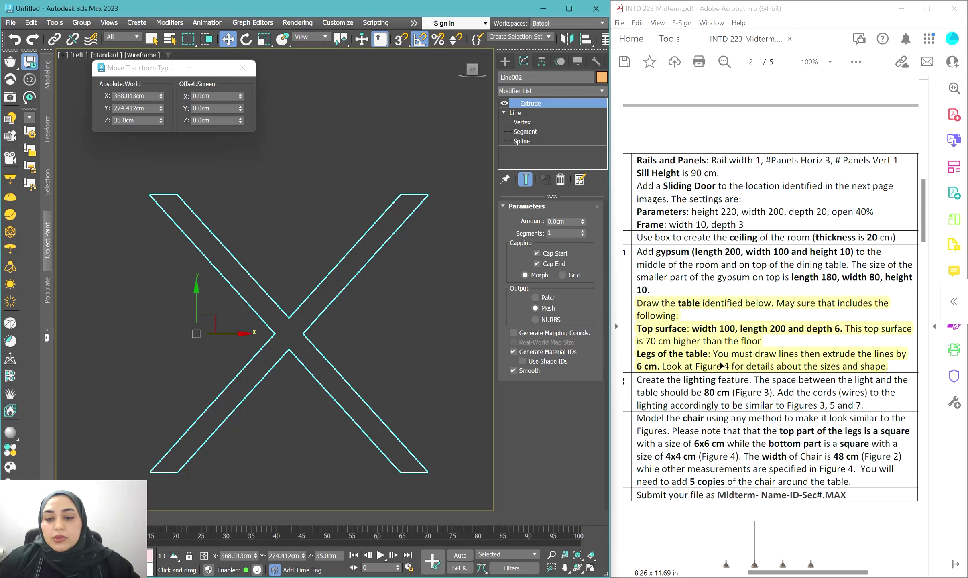
pyautogui.click(563, 221)
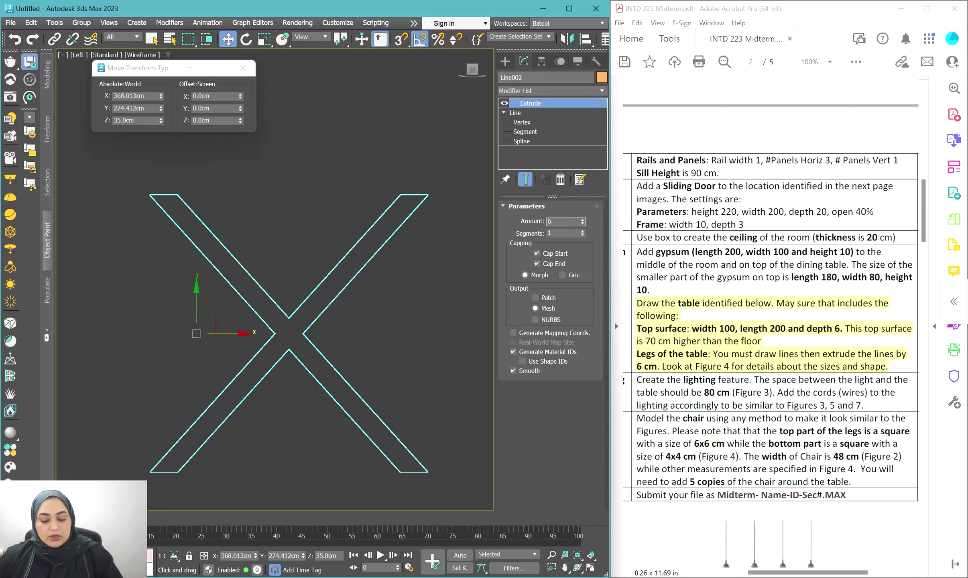
pyautogui.press('F3')
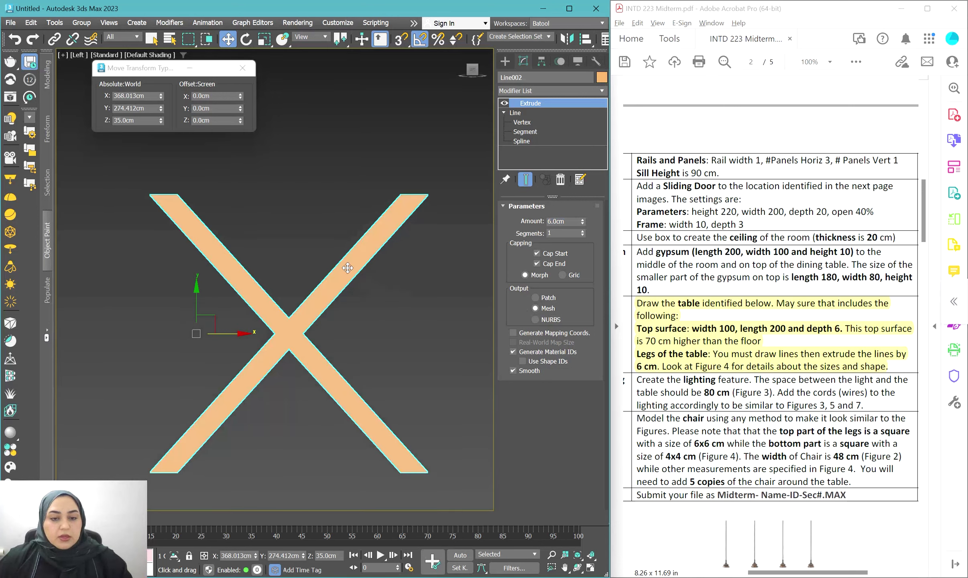
# Step: Isolate the X leg and view the room from the Top in wireframe
pyautogui.keyDown('alt'); pyautogui.moveTo(309, 236); pyautogui.dragTo(355, 249, button='middle'); pyautogui.keyUp('alt')
pyautogui.rightClick(391, 211)
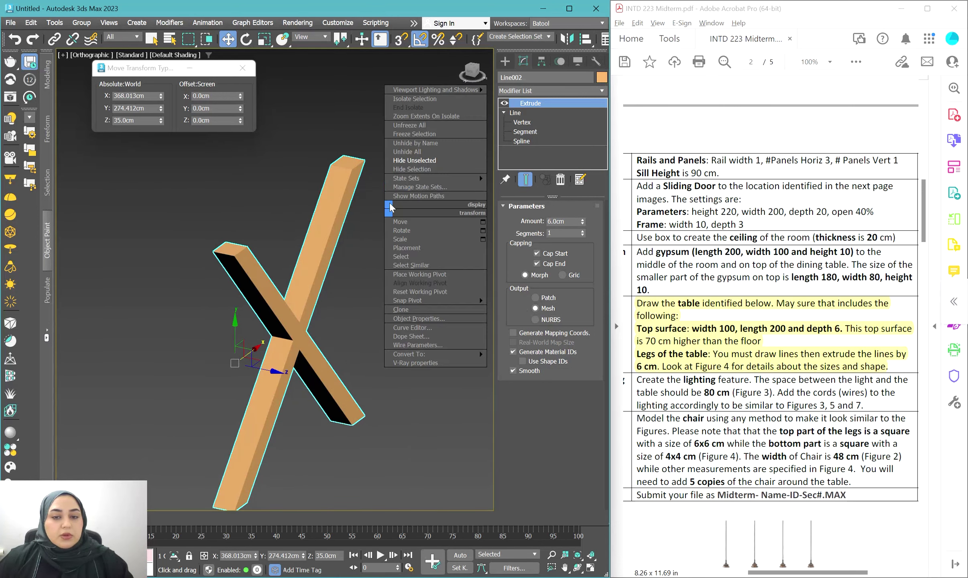
pyautogui.click(406, 160)
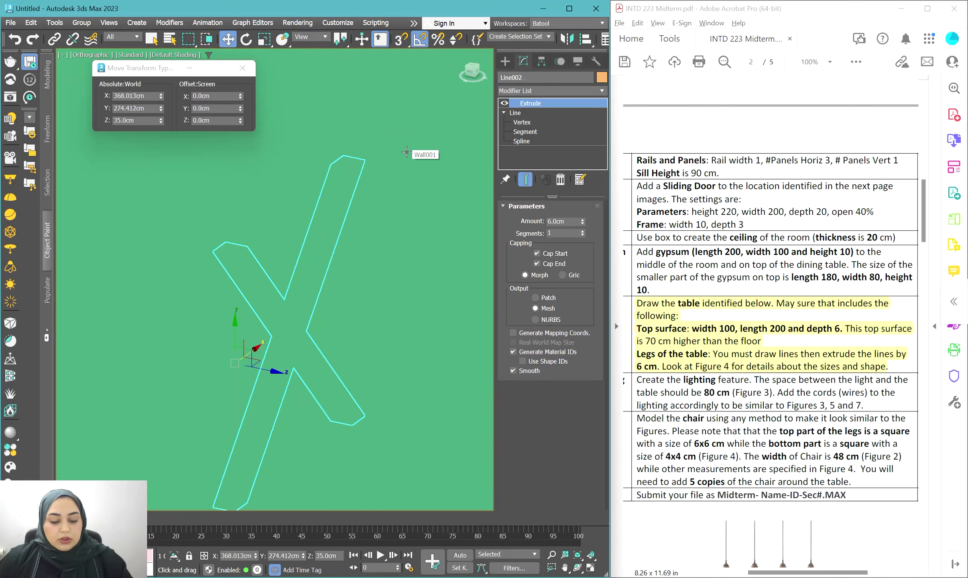
pyautogui.press('t')
pyautogui.press('F3')
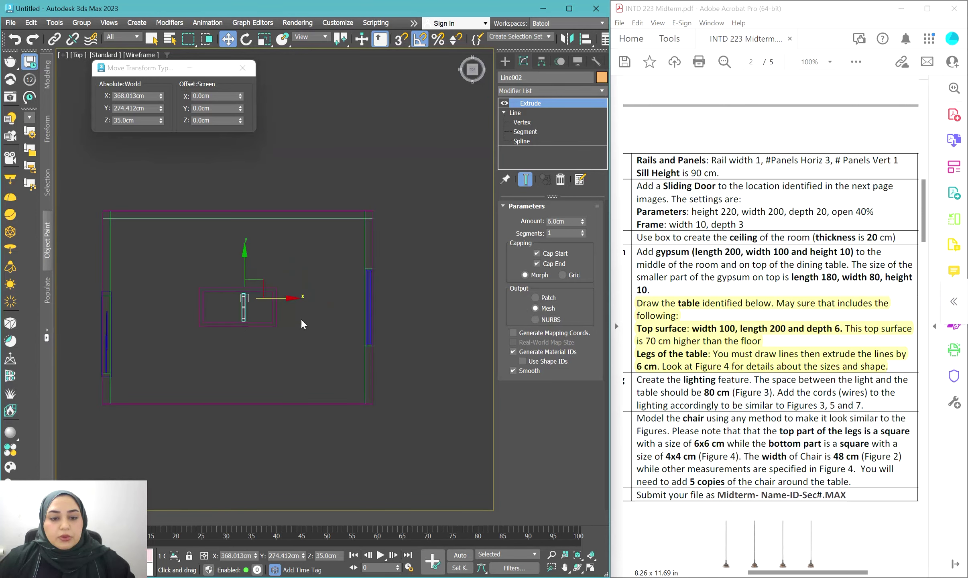
# Step: Align the leg's maximum X to gypsum 1's maximum X edge
pyautogui.scroll(5, 237, 313)
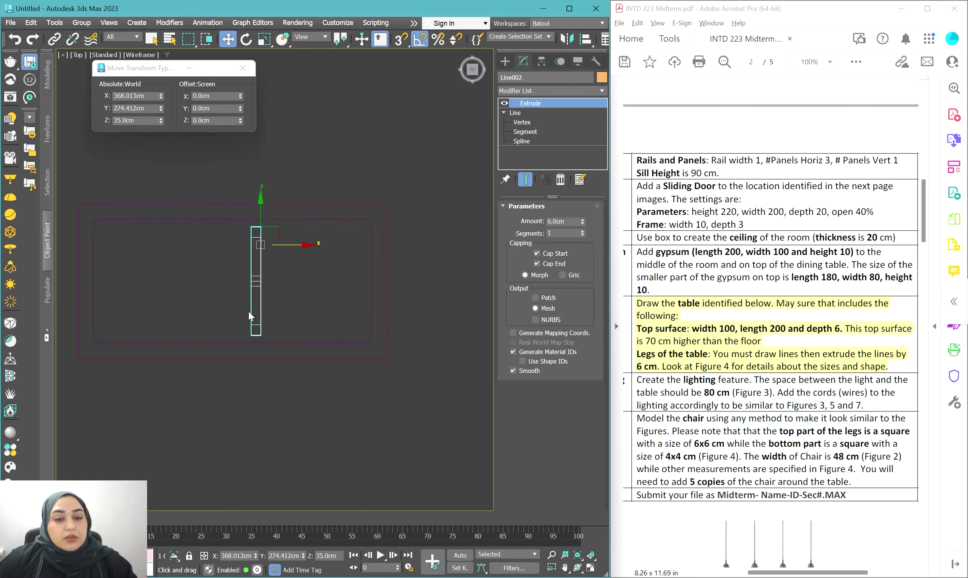
pyautogui.moveTo(292, 247); pyautogui.dragTo(376, 243)
pyautogui.scroll(-15, 738, 252)
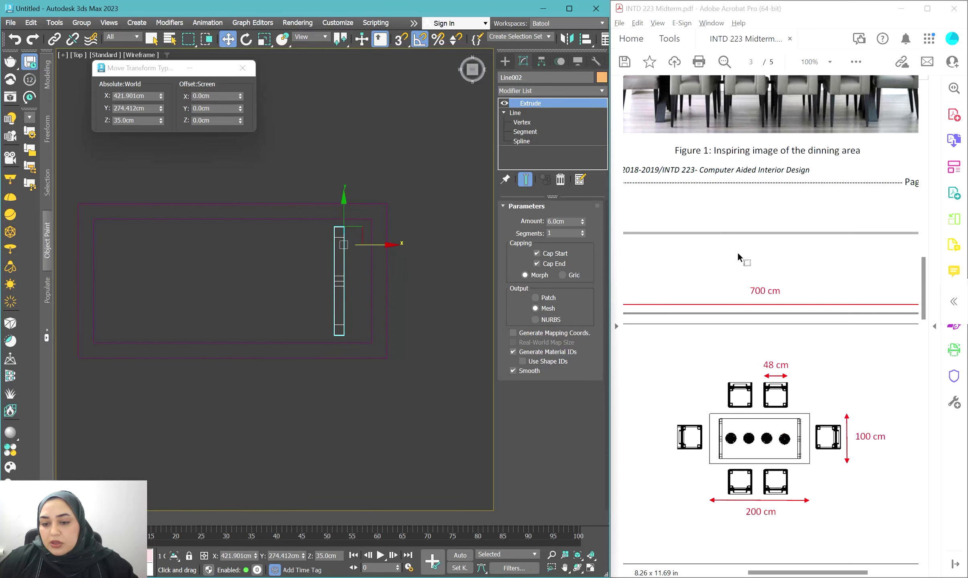
pyautogui.scroll(-5, 738, 252)
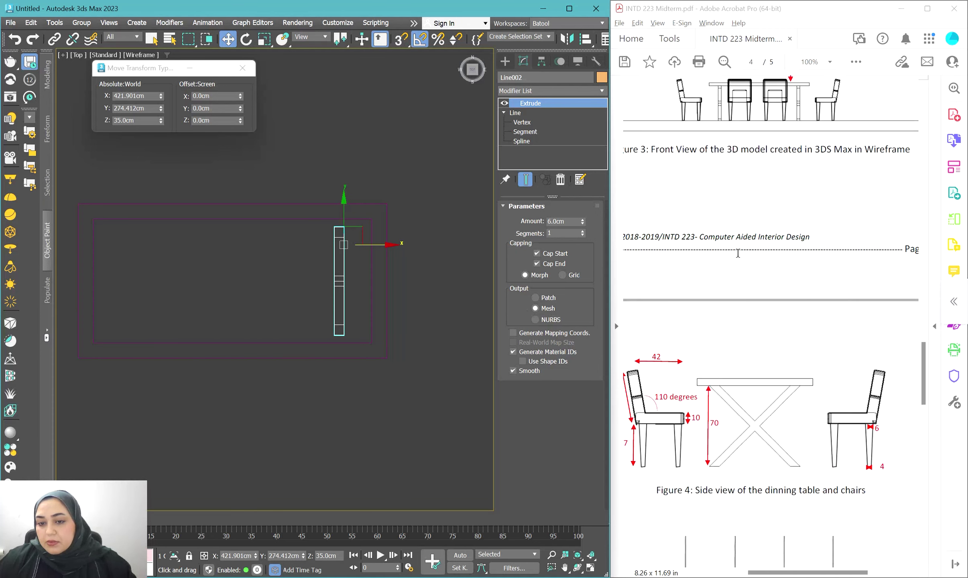
pyautogui.scroll(-3, 738, 264)
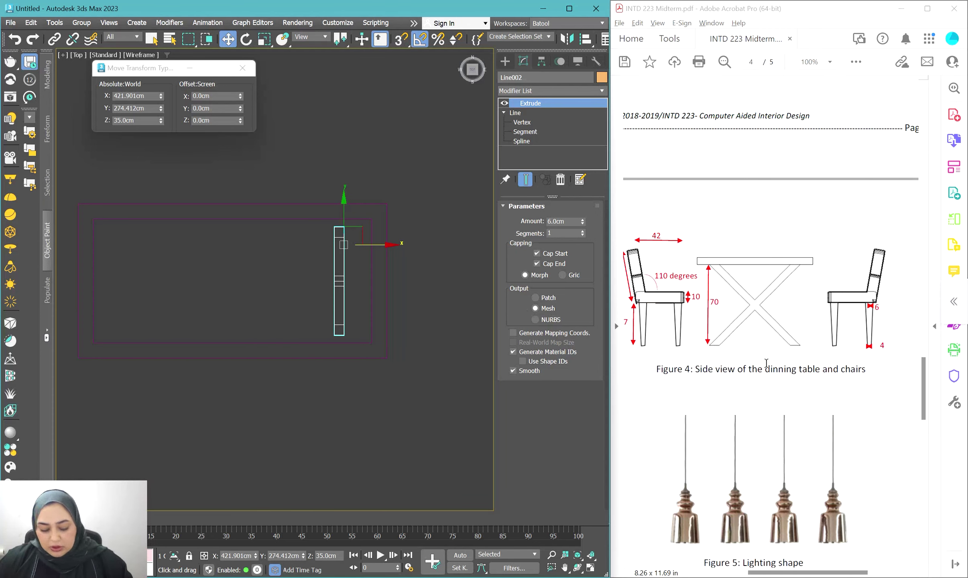
pyautogui.scroll(-6, 766, 362)
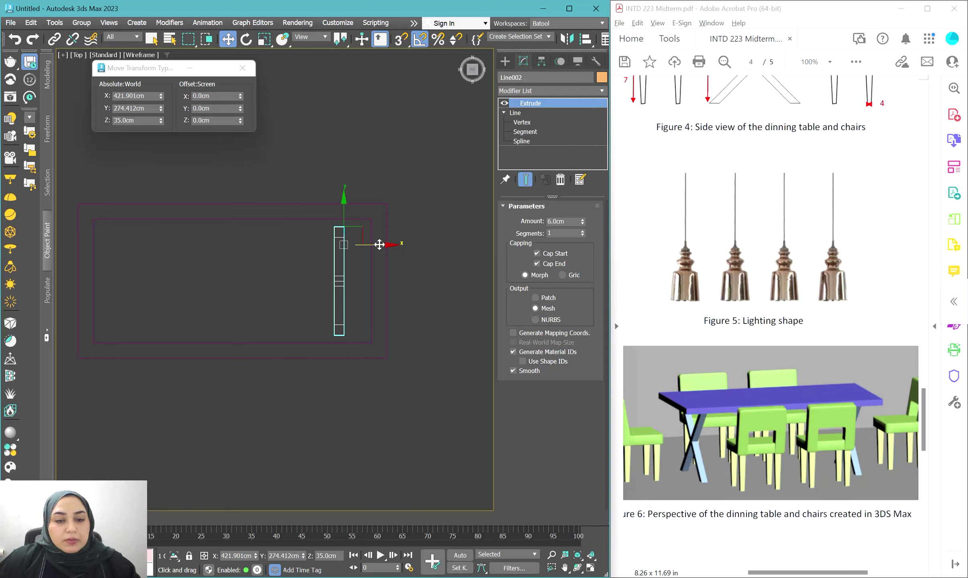
pyautogui.click(585, 41)
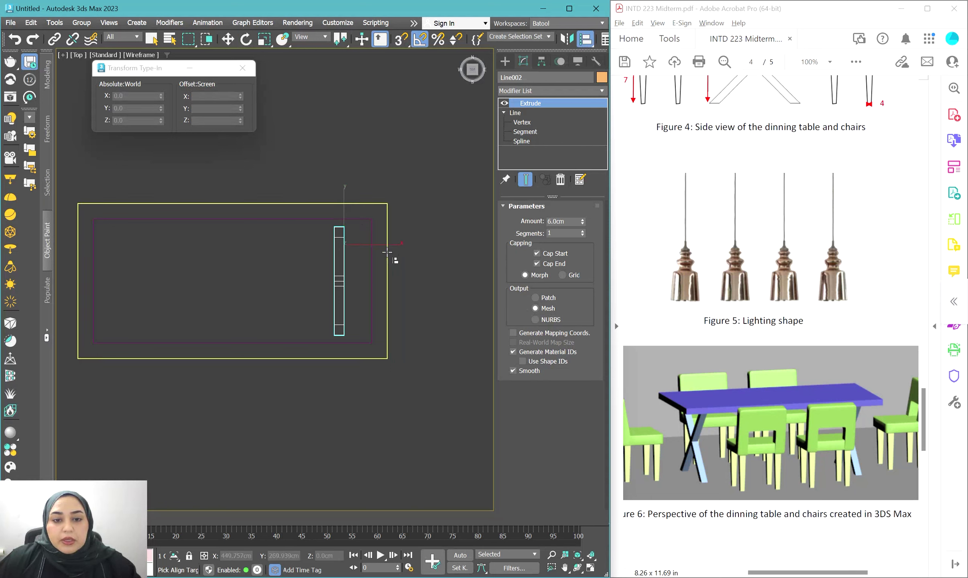
pyautogui.click(387, 232)
pyautogui.click(433, 142)
pyautogui.click(405, 140)
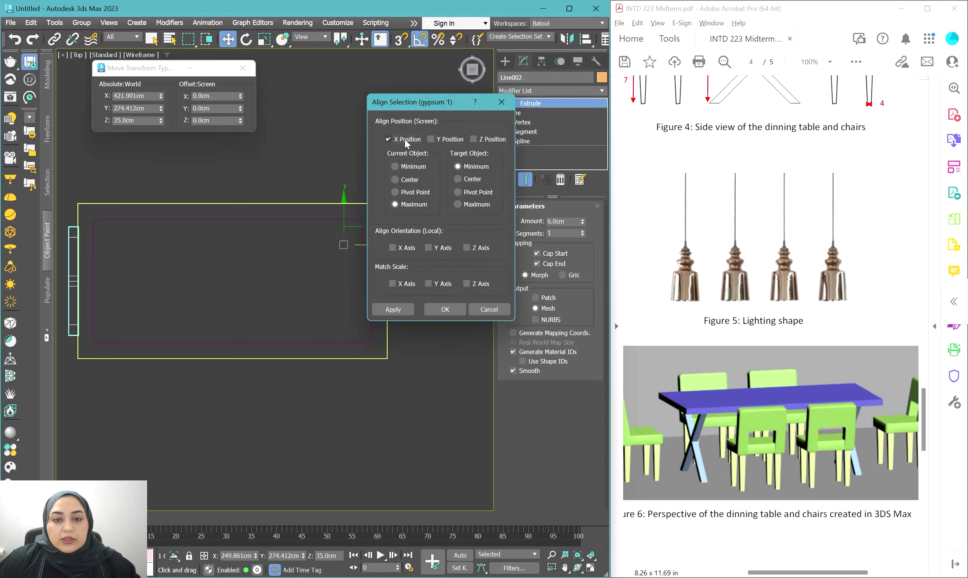
pyautogui.click(468, 204)
pyautogui.click(445, 309)
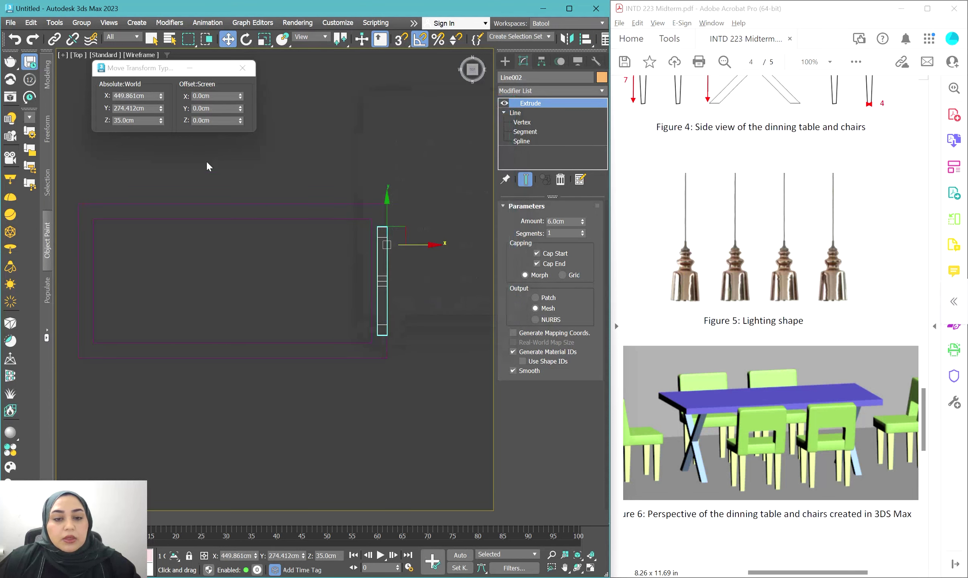
# Step: Offset the leg -20 cm in X so it sits at X 429.861, then clone it
pyautogui.click(216, 96)
pyautogui.write('-')
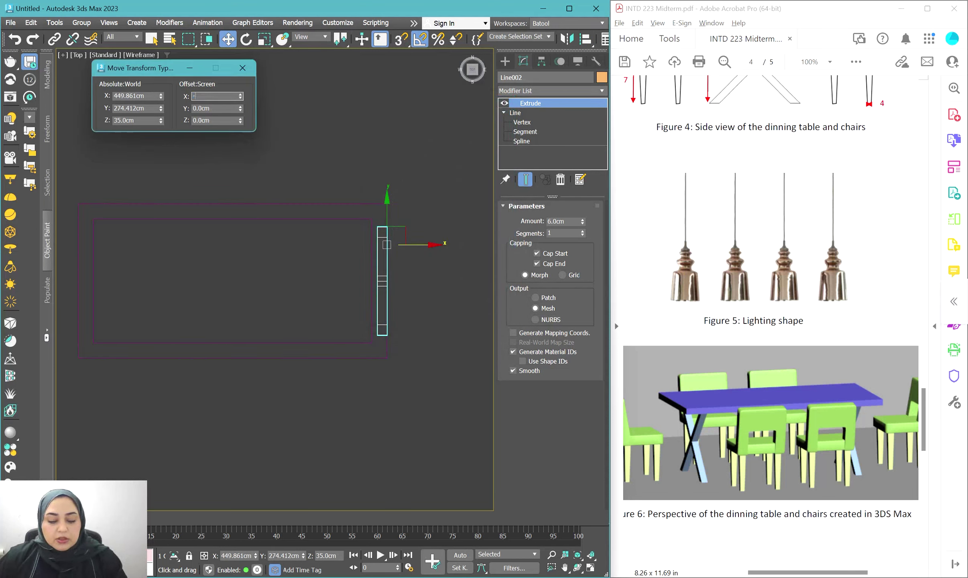
pyautogui.write('100')
pyautogui.press('Return')
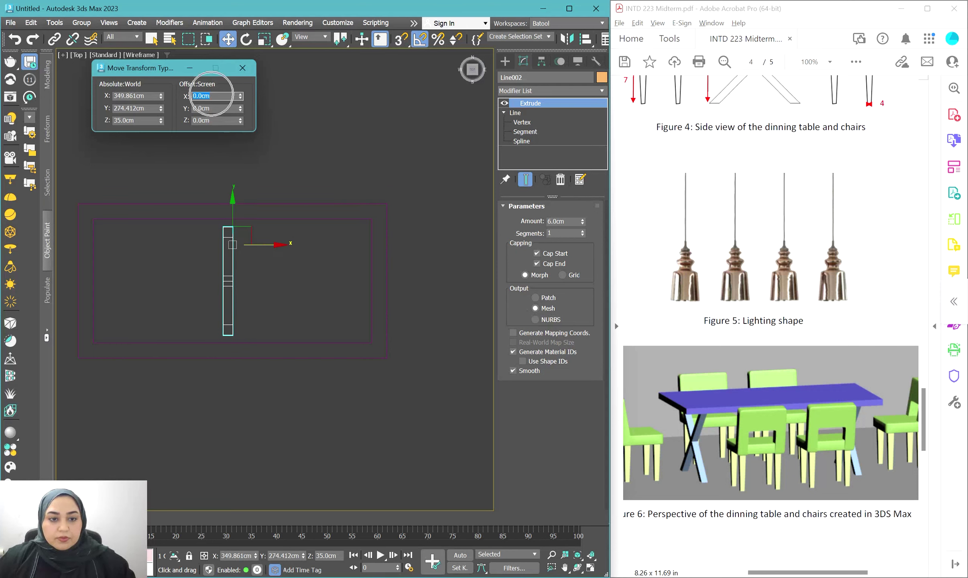
pyautogui.hotkey('ctrl', 'z')
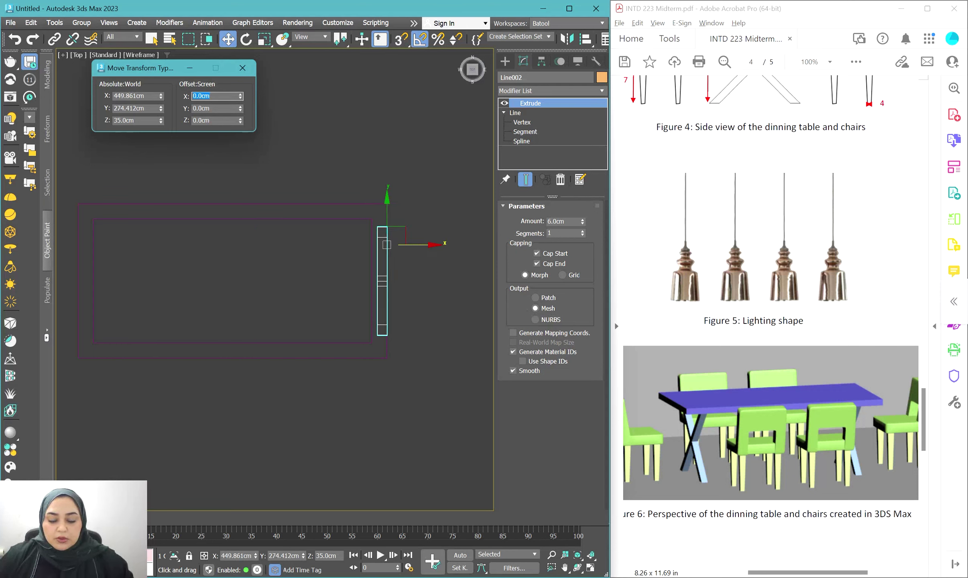
pyautogui.write('-20')
pyautogui.press('Return')
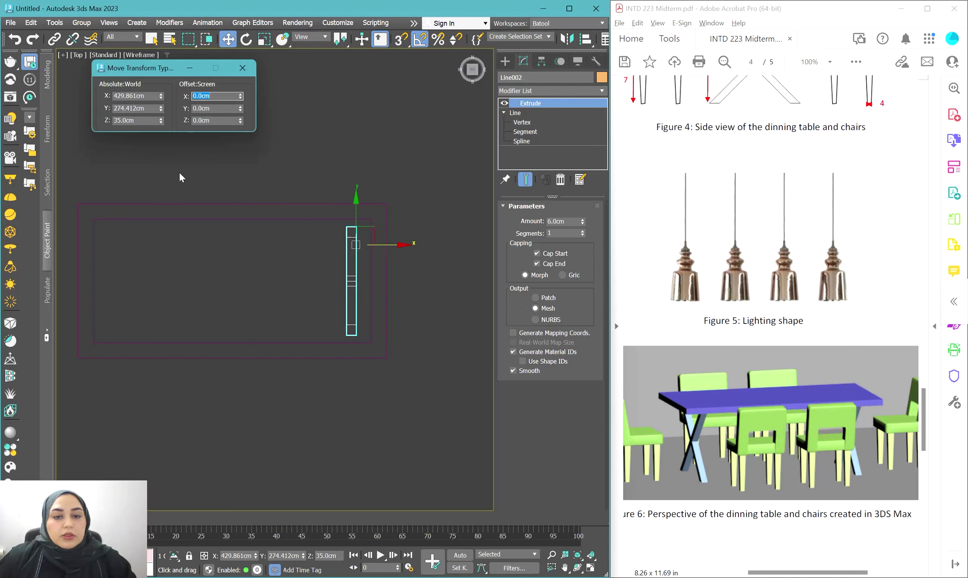
pyautogui.hotkey('ctrl', 'v')
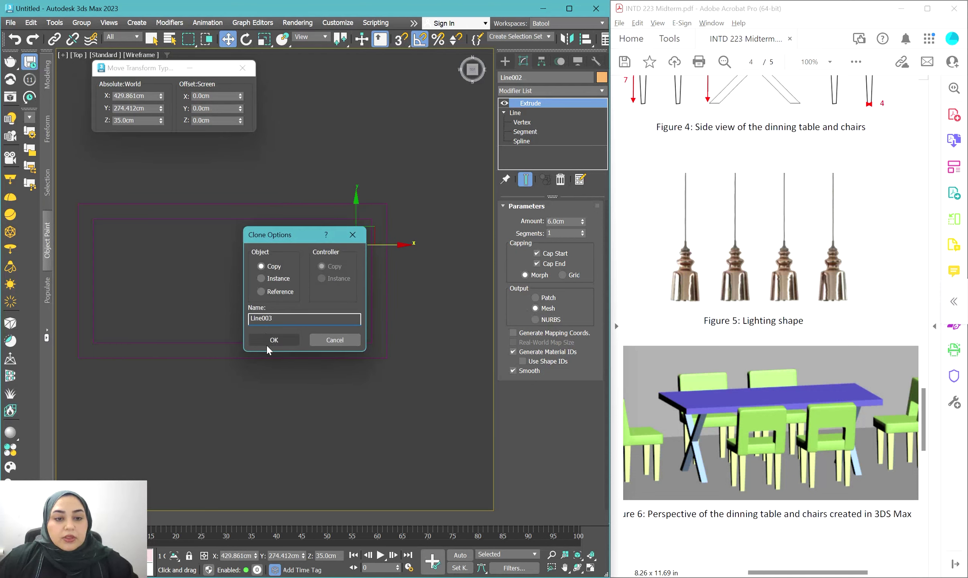
# Step: Create instance Line003 and align its minimum X to gypsum 1's minimum X edge
pyautogui.click(264, 279)
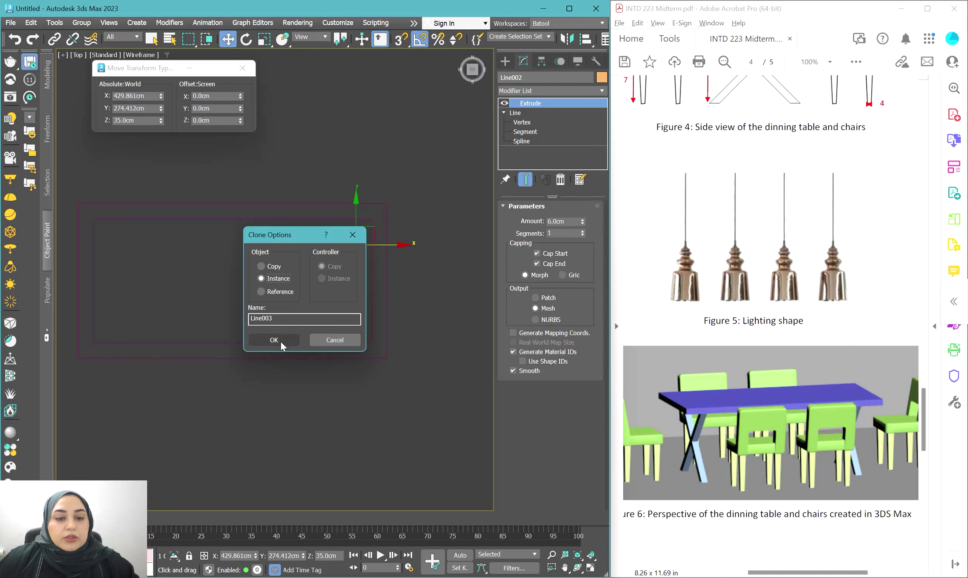
pyautogui.click(273, 340)
pyautogui.click(584, 40)
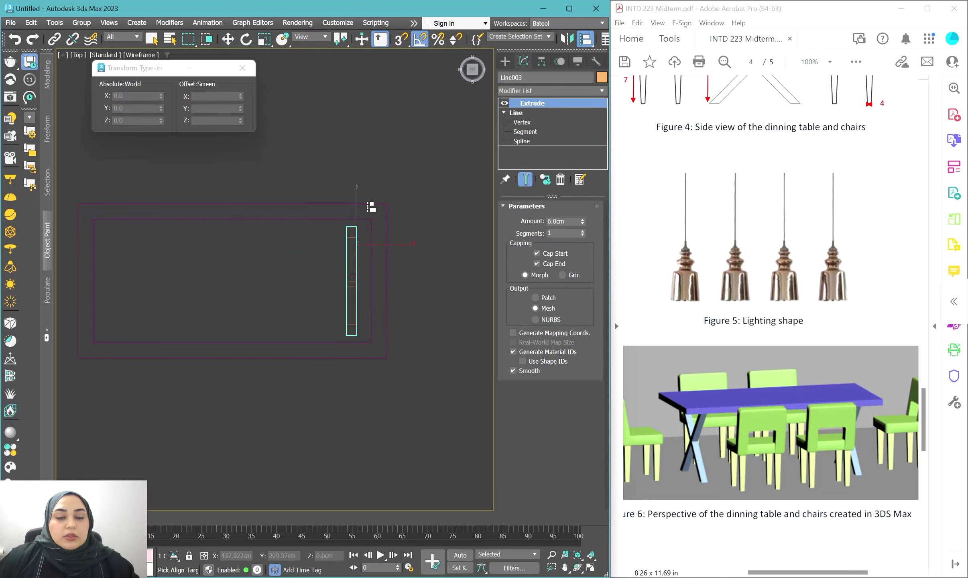
pyautogui.click(387, 203)
pyautogui.click(395, 167)
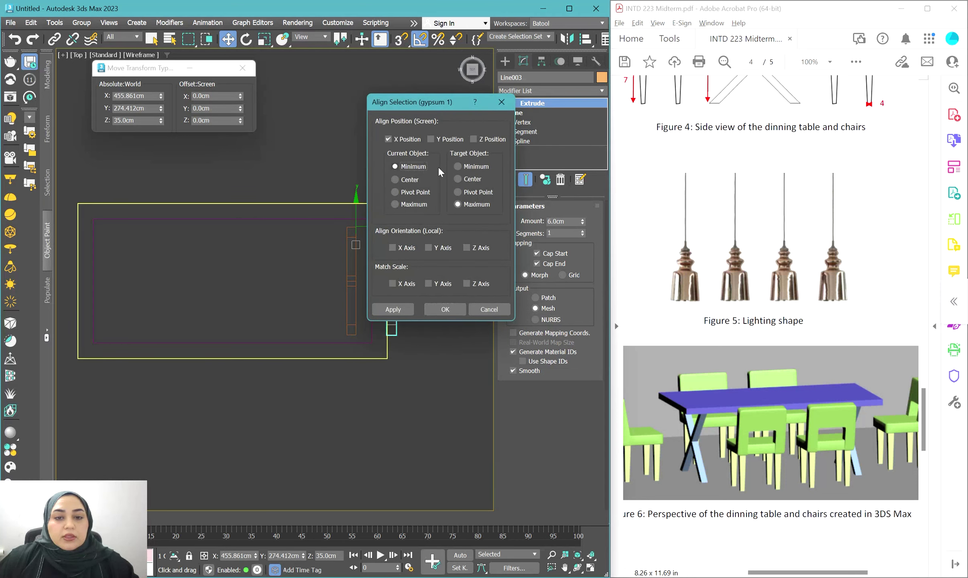
pyautogui.click(458, 166)
pyautogui.click(444, 309)
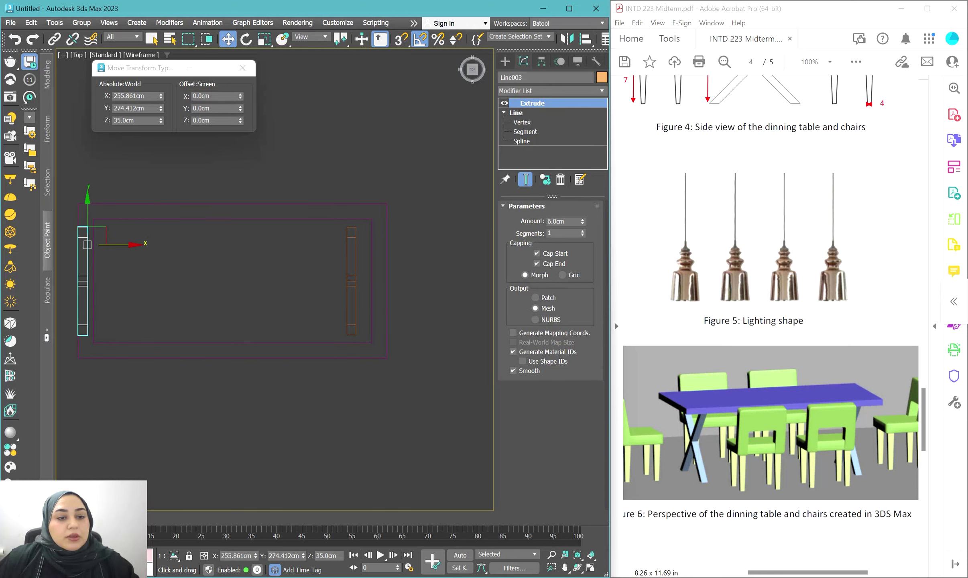
# Step: Offset Line003 20 cm in X and view both legs shaded from the front
pyautogui.write('0')
pyautogui.press('Return')
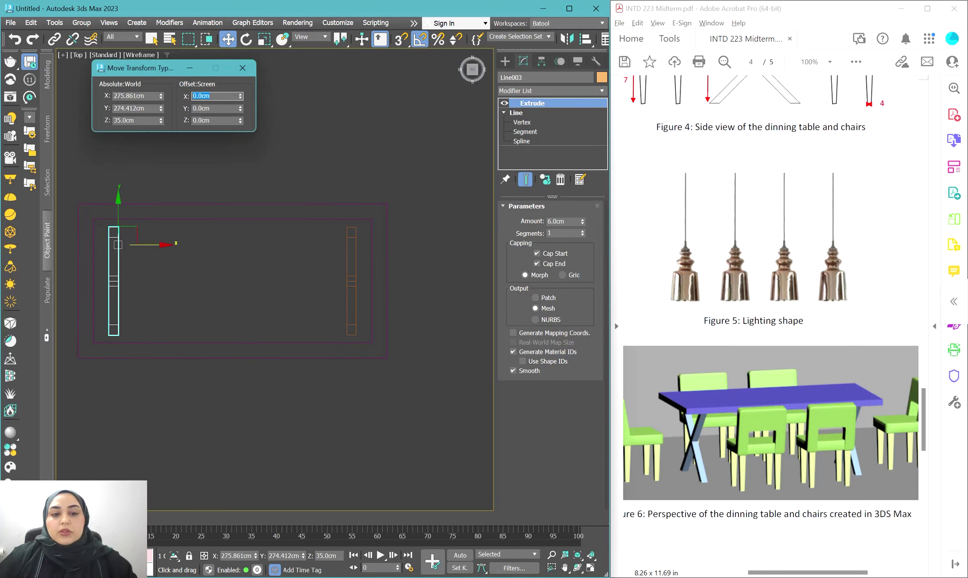
pyautogui.keyDown('alt'); pyautogui.moveTo(226, 393); pyautogui.dragTo(248, 340, button='middle'); pyautogui.keyUp('alt')
pyautogui.press('F3')
pyautogui.moveTo(244, 287)
pyautogui.keyDown('alt'); pyautogui.mouseDown(button='middle')
pyautogui.moveTo(204, 261)
pyautogui.moveTo(263, 202)
pyautogui.mouseUp(button='middle'); pyautogui.keyUp('alt')
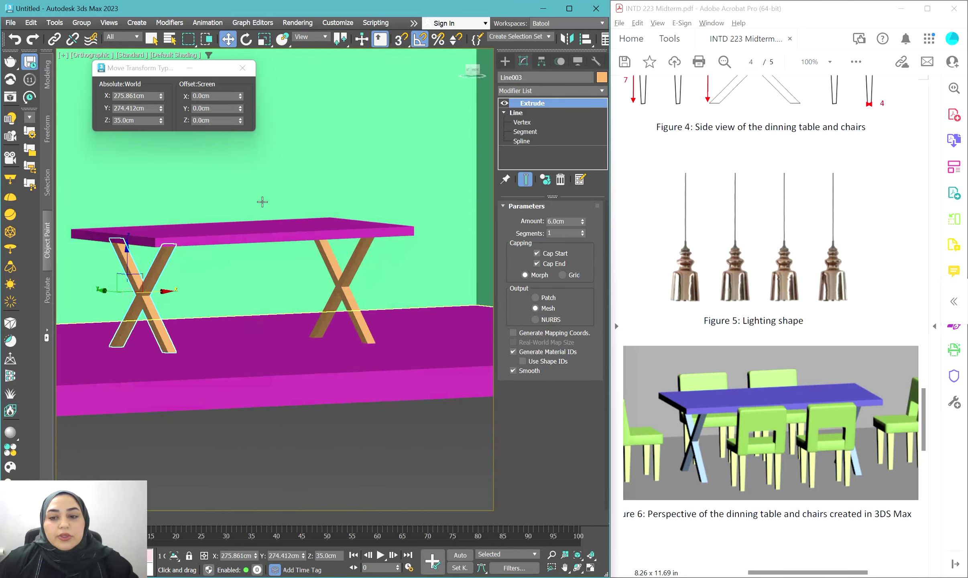
# Step: Scroll the reference PDF to the Lighting requirements and zoom to 800% on one pendant lamp
pyautogui.scroll(20, 782, 181)
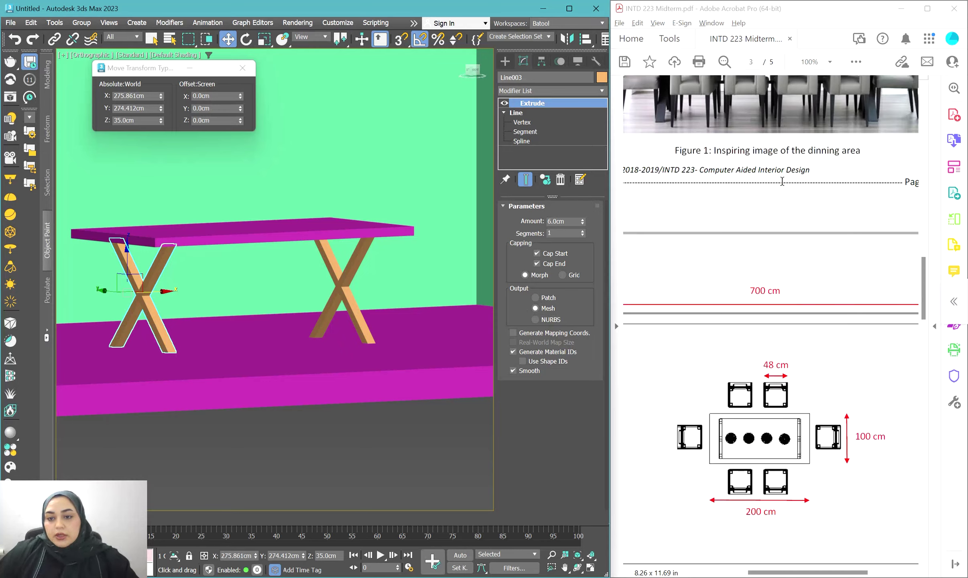
pyautogui.scroll(10, 782, 181)
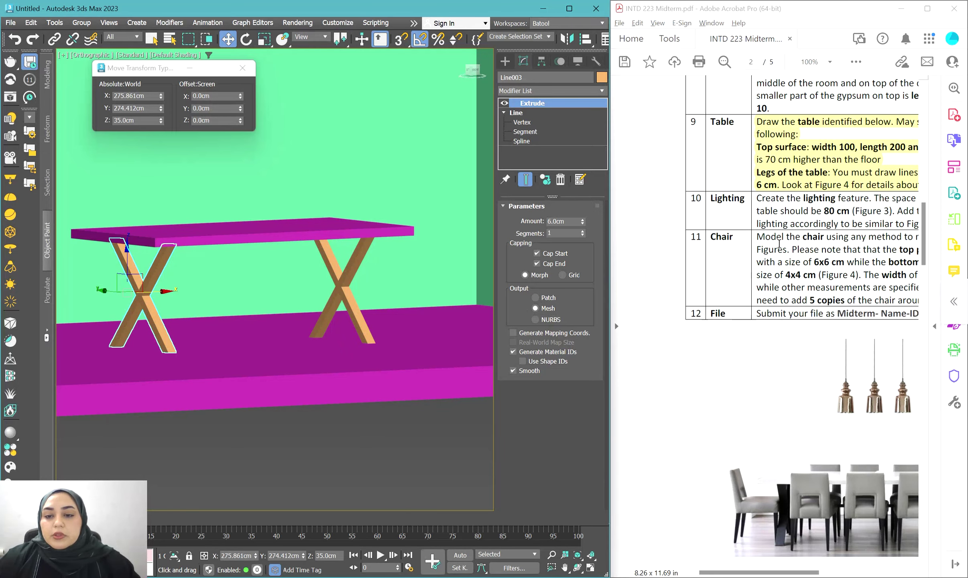
pyautogui.hscroll(5, 778, 244)
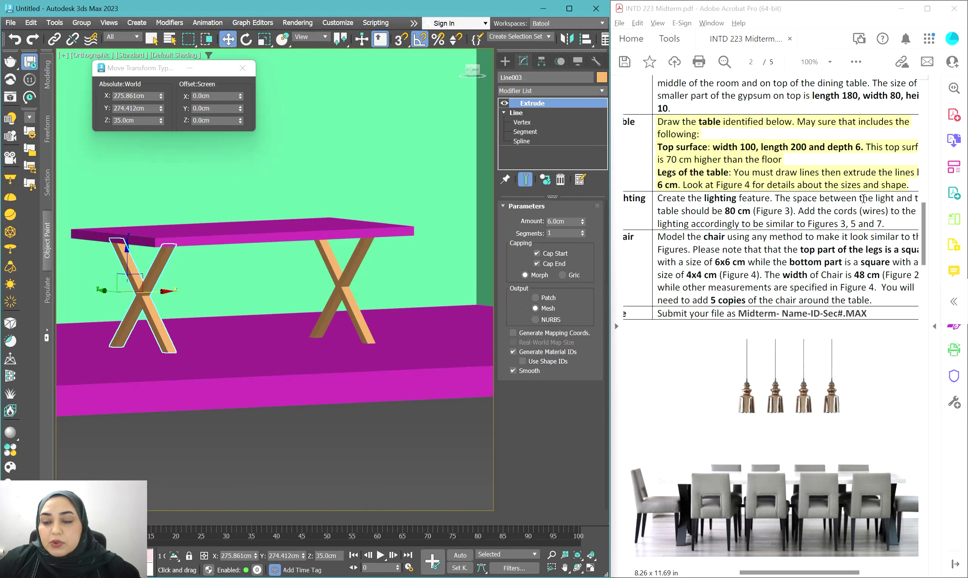
pyautogui.hscroll(5, 863, 199)
pyautogui.hscroll(-5, 863, 198)
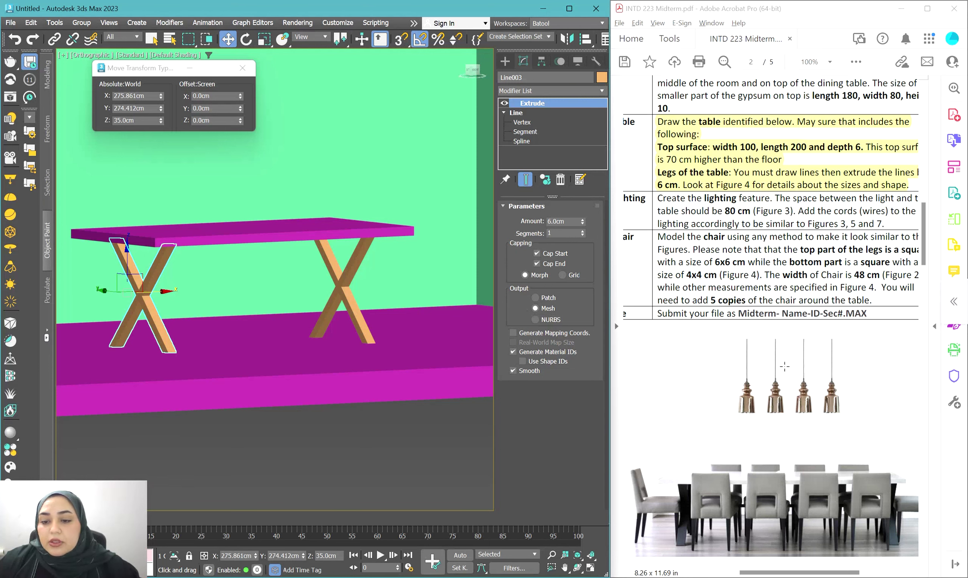
pyautogui.scroll(5, 787, 419)
pyautogui.scroll(-5, 775, 418)
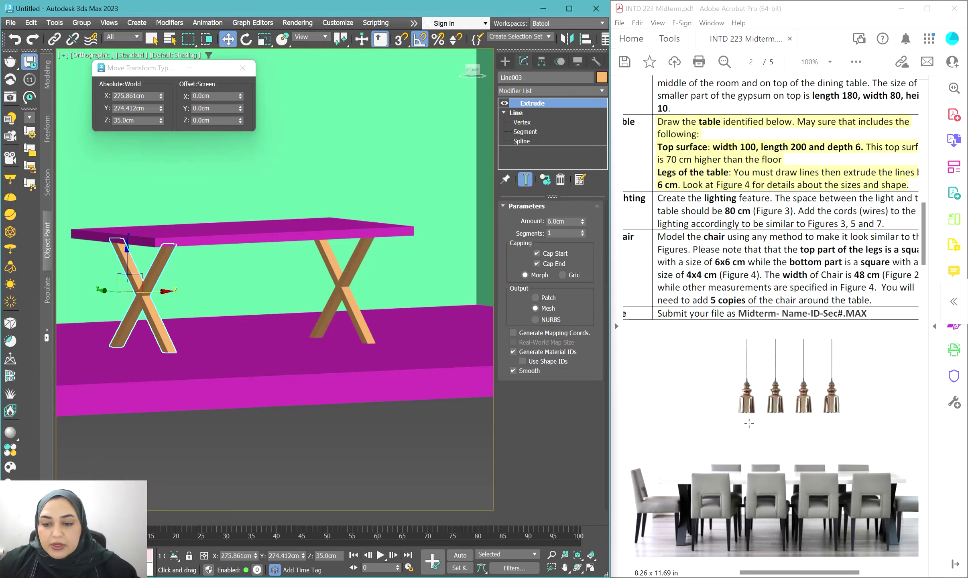
pyautogui.scroll(4, 749, 417)
pyautogui.scroll(-6, 751, 401)
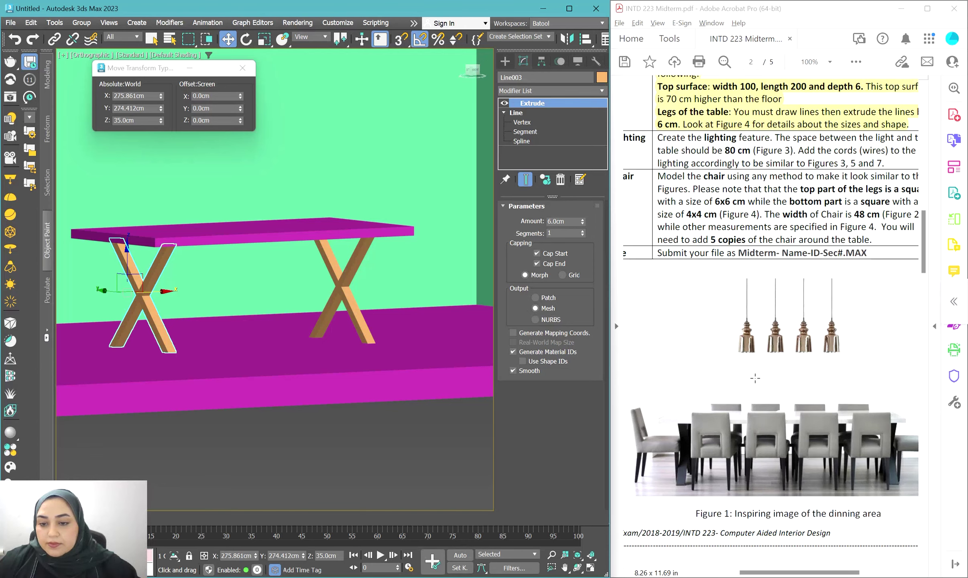
pyautogui.click(757, 359)
pyautogui.keyDown('ctrl'); pyautogui.scroll(2, 757, 357); pyautogui.keyUp('ctrl')
pyautogui.keyDown('ctrl'); pyautogui.scroll(6, 757, 358); pyautogui.keyUp('ctrl')
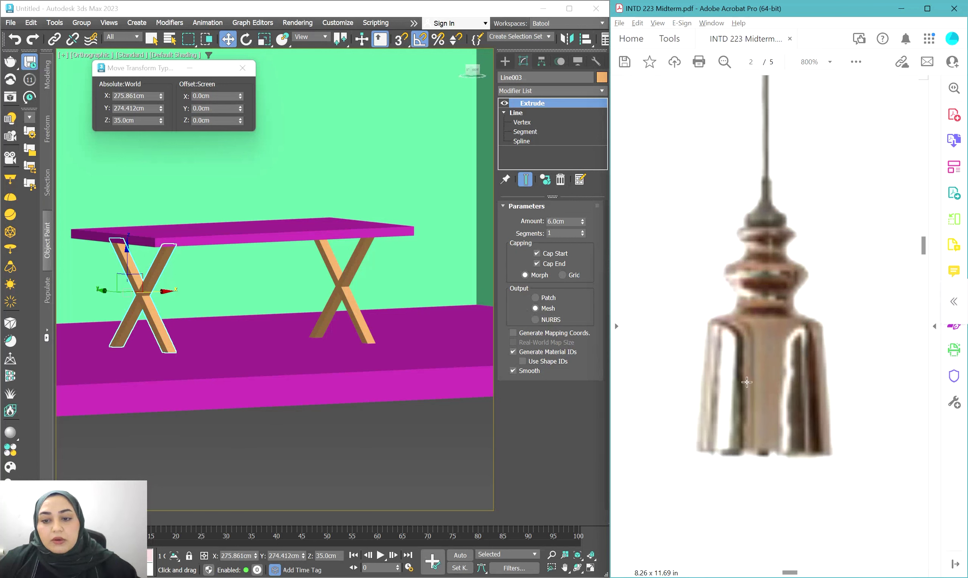
# Step: Show the scene in the Front view as wireframe
pyautogui.moveTo(226, 266); pyautogui.dragTo(242, 314, button='middle')
pyautogui.click(249, 296)
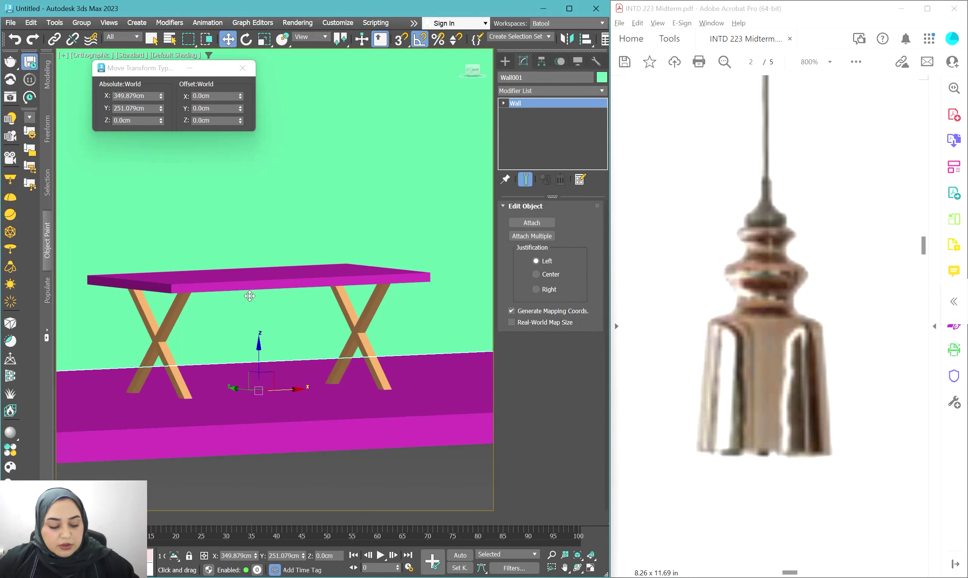
pyautogui.press('f')
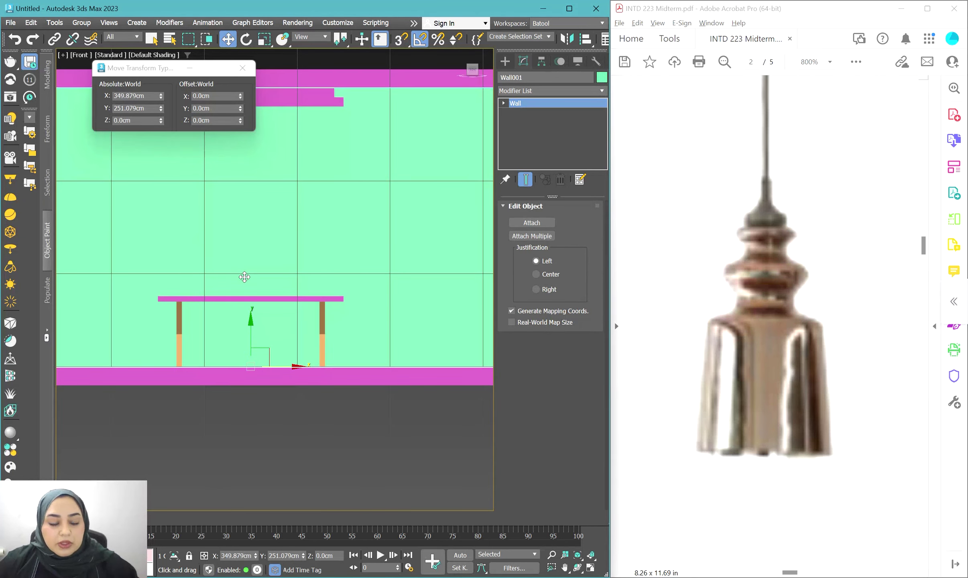
pyautogui.moveTo(244, 277); pyautogui.dragTo(255, 292, button='middle')
pyautogui.press('F3')
# Step: Reset the PDF to 100% zoom and scroll to Figure 5's pendant lamp
pyautogui.scroll(-3, 724, 203)
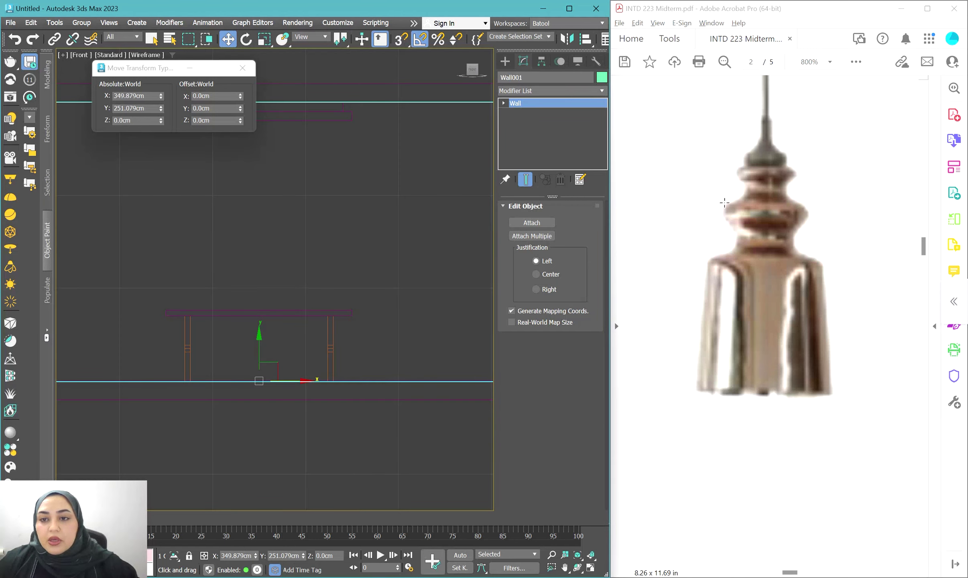
pyautogui.scroll(-5, 732, 201)
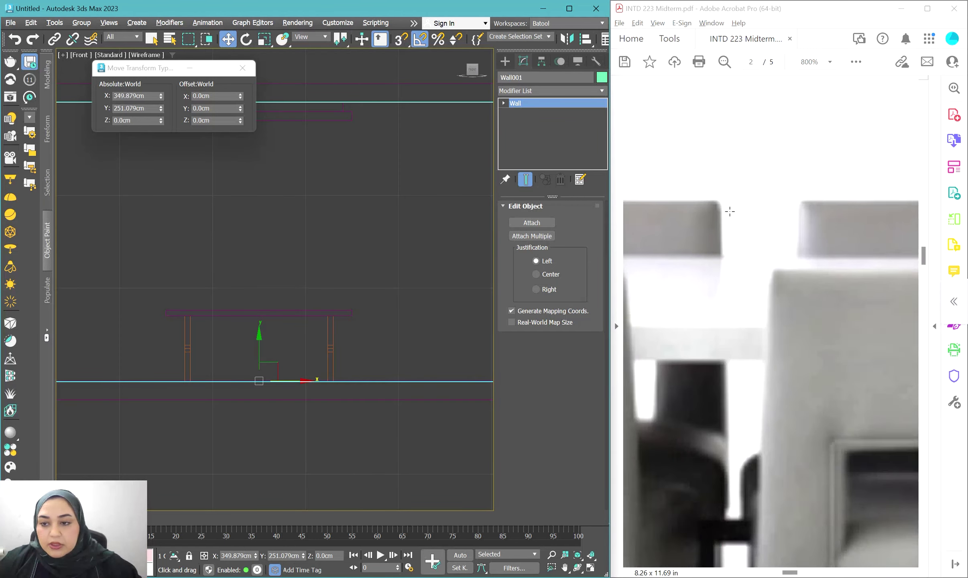
pyautogui.scroll(-5, 729, 211)
pyautogui.click(830, 61)
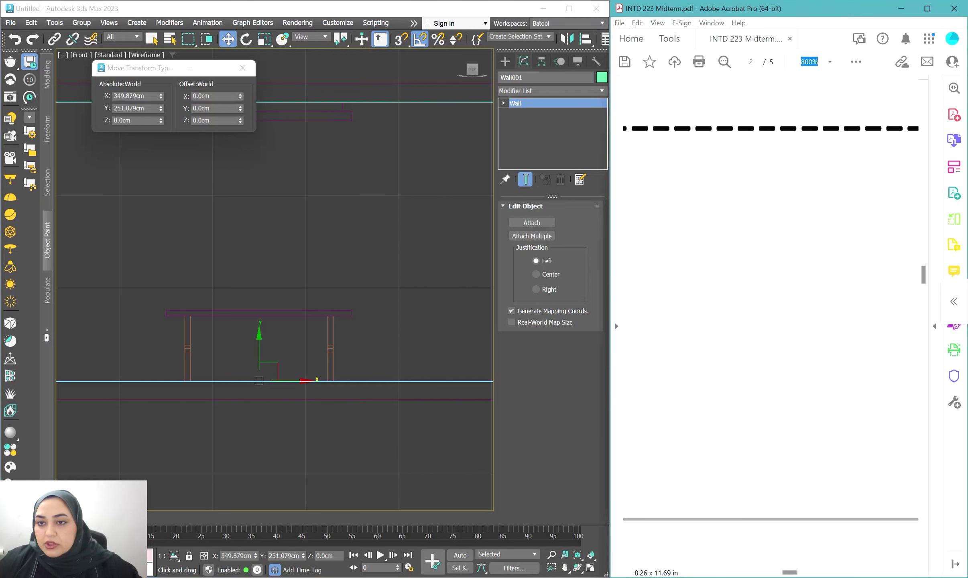
pyautogui.click(860, 148)
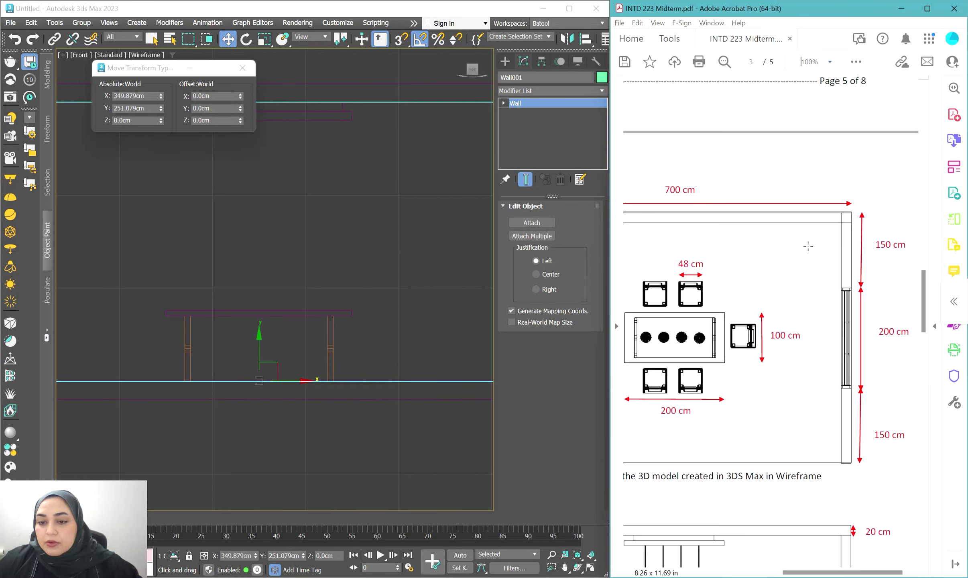
pyautogui.scroll(-5, 803, 292)
pyautogui.hscroll(-4, 747, 345)
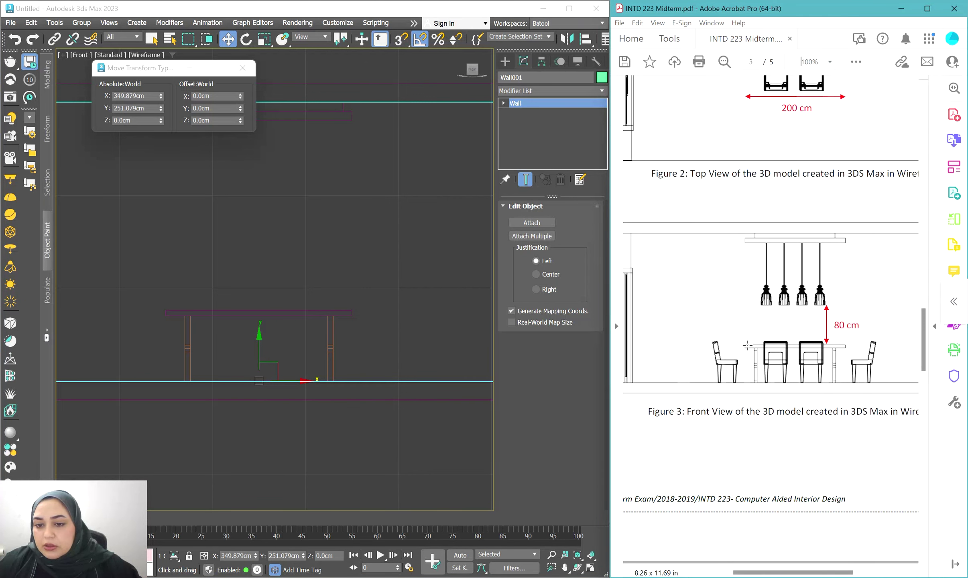
pyautogui.hscroll(4, 748, 343)
pyautogui.hscroll(-4, 750, 341)
pyautogui.scroll(-10, 749, 341)
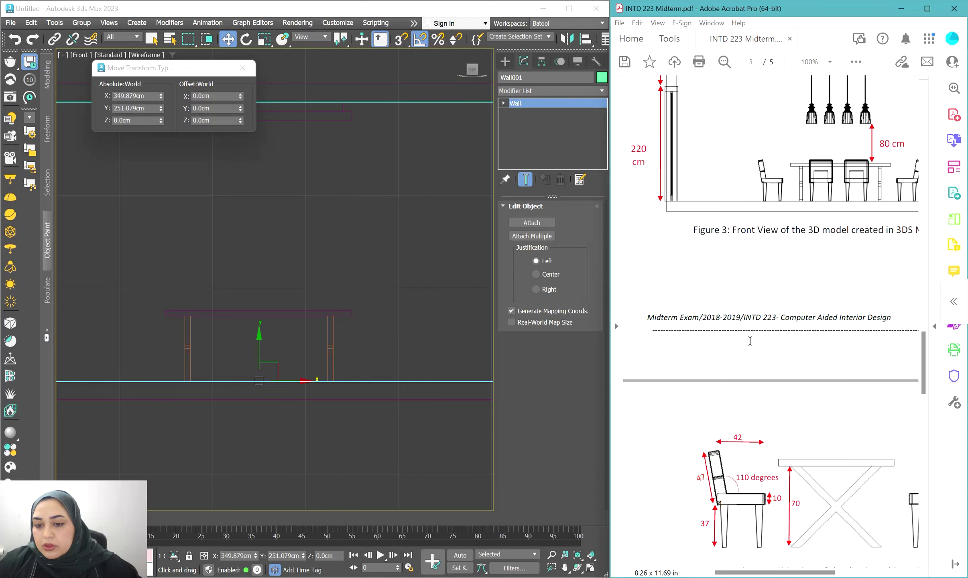
pyautogui.hscroll(-2, 749, 341)
pyautogui.scroll(-7, 750, 341)
pyautogui.hscroll(3, 750, 341)
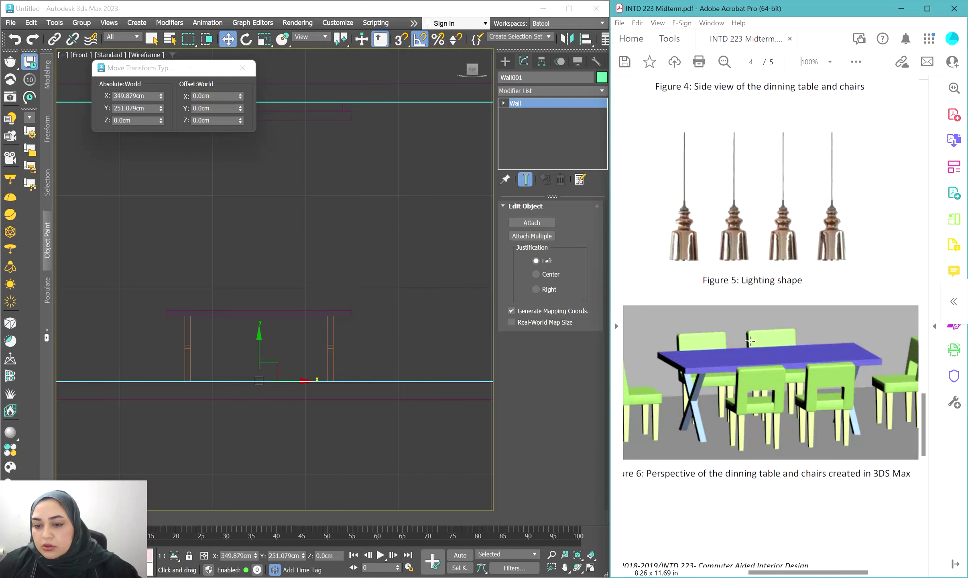
pyautogui.scroll(4, 750, 341)
pyautogui.scroll(-2, 750, 340)
pyautogui.hscroll(2, 750, 340)
pyautogui.scroll(12, 750, 340)
pyautogui.hscroll(-4, 749, 340)
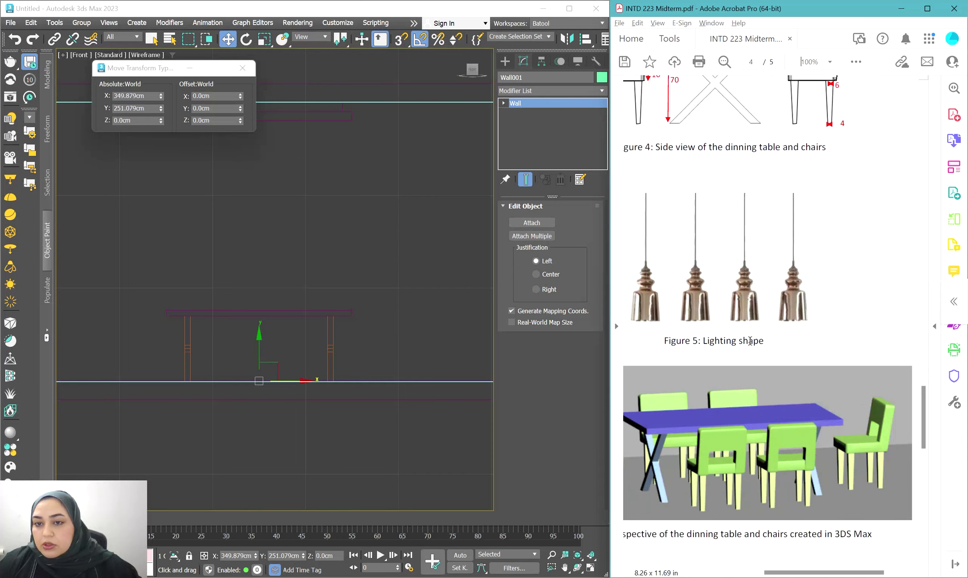
pyautogui.hscroll(4, 749, 338)
pyautogui.scroll(12, 750, 338)
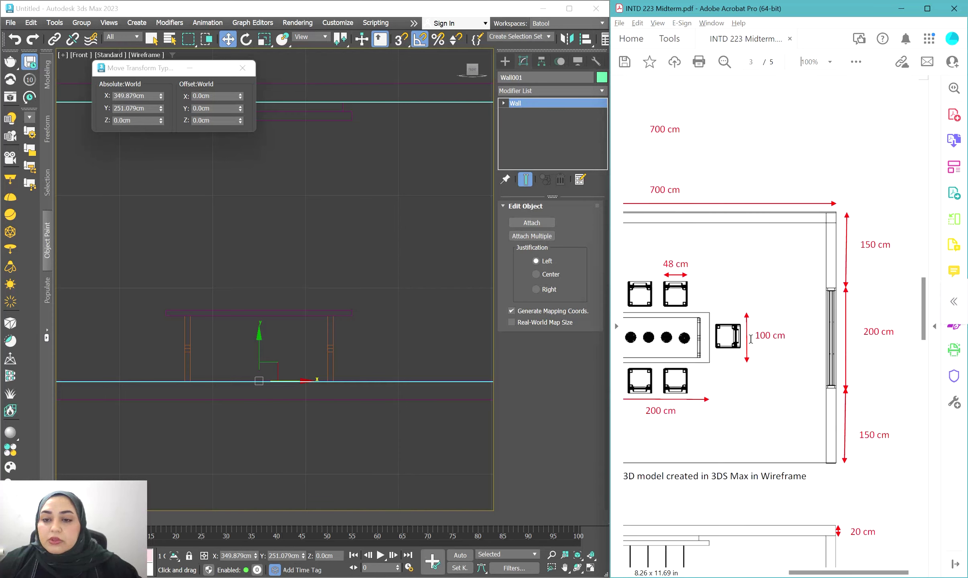
pyautogui.hscroll(-3, 750, 340)
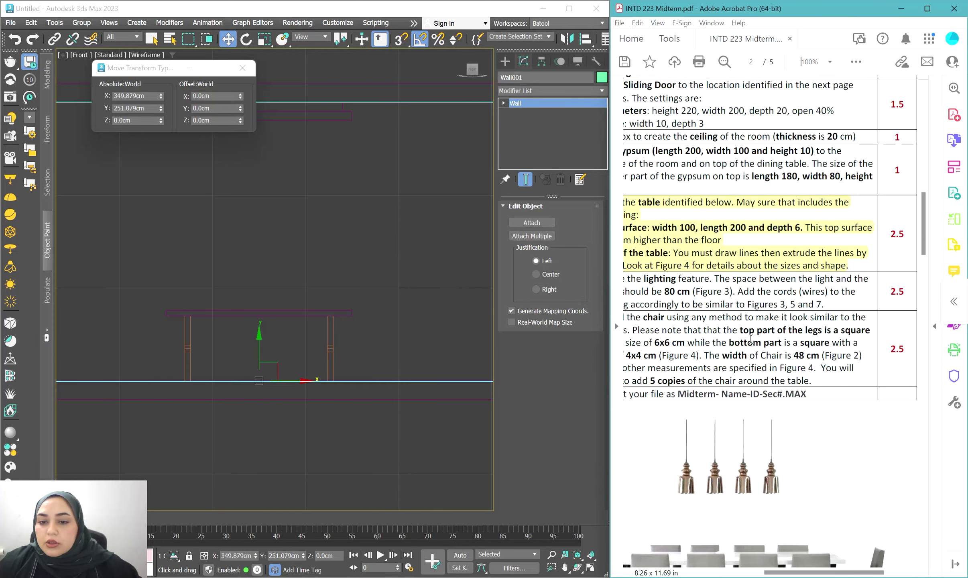
pyautogui.hscroll(3, 750, 339)
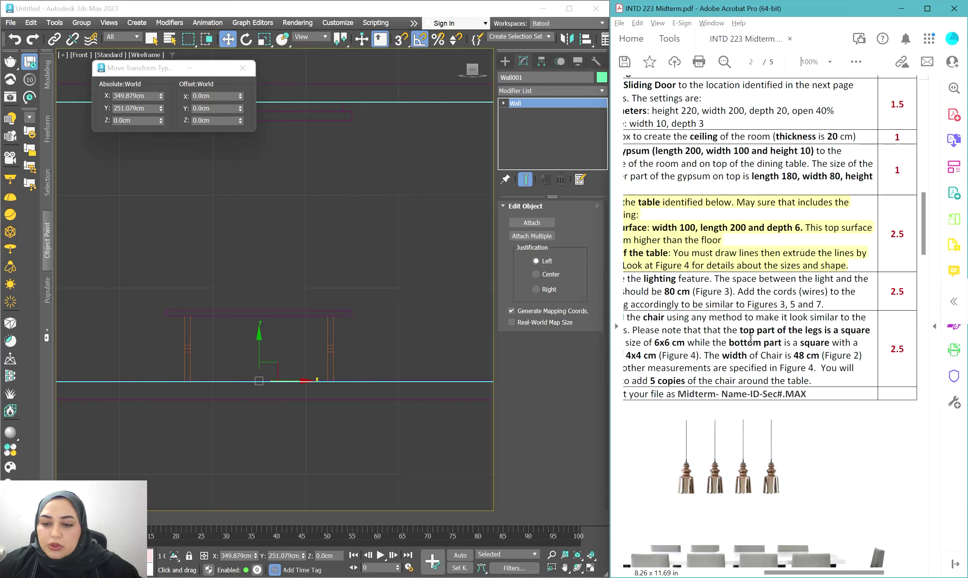
pyautogui.scroll(-2, 750, 340)
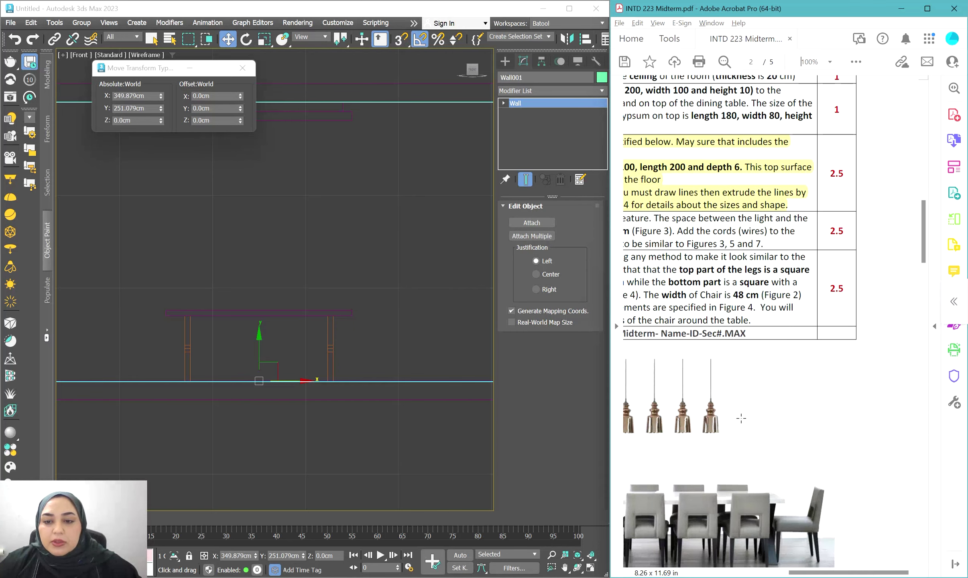
pyautogui.hscroll(-3, 742, 418)
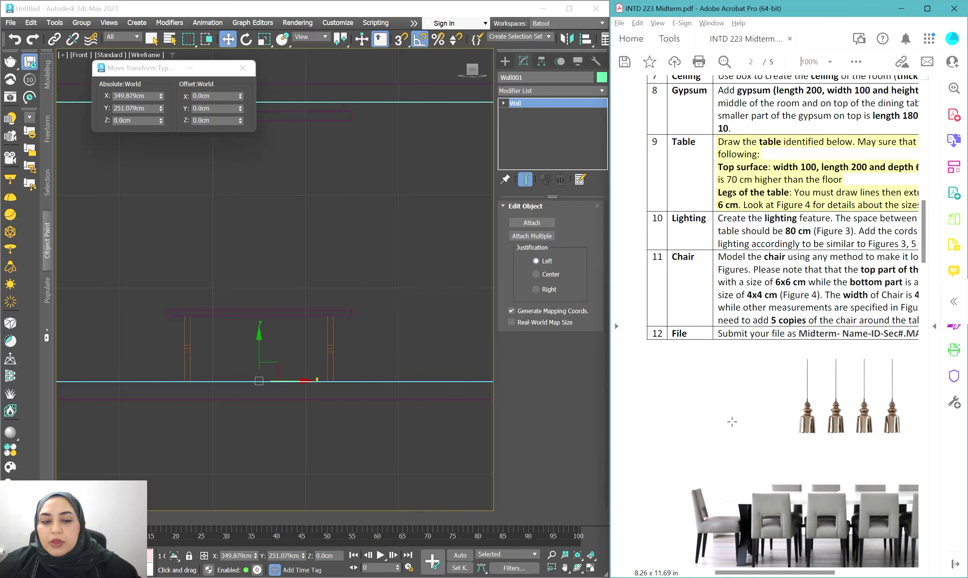
# Step: Recentre the Front view and zoom the PDF to 400% on the lamp
pyautogui.click(391, 358)
pyautogui.scroll(5, 319, 257)
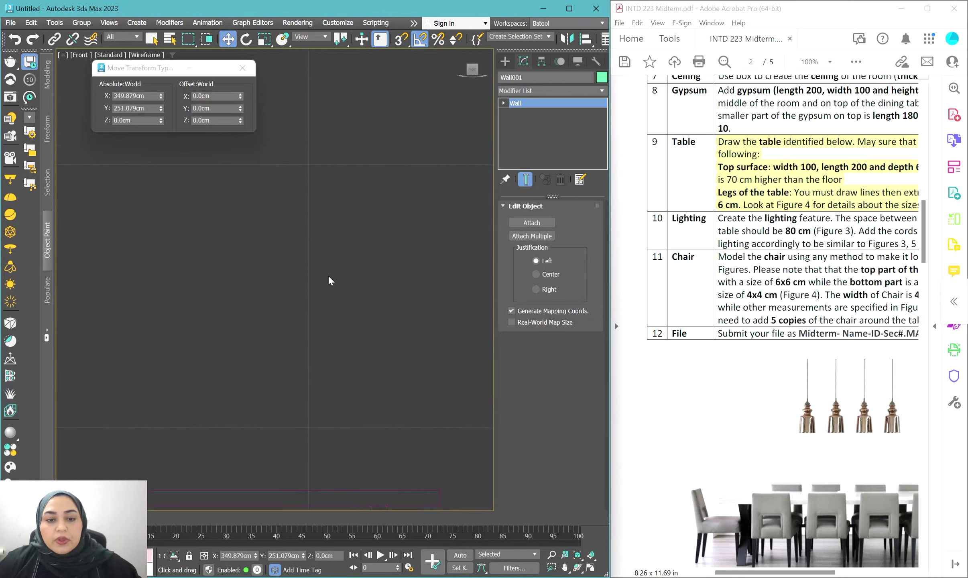
pyautogui.moveTo(328, 275); pyautogui.dragTo(302, 269, button='middle')
pyautogui.scroll(-15, 694, 345)
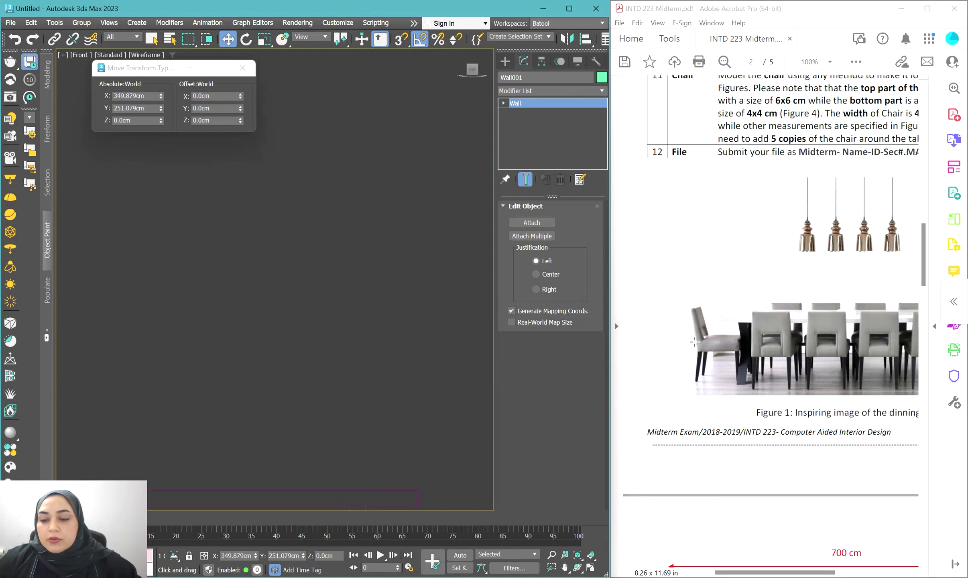
pyautogui.scroll(-6, 694, 345)
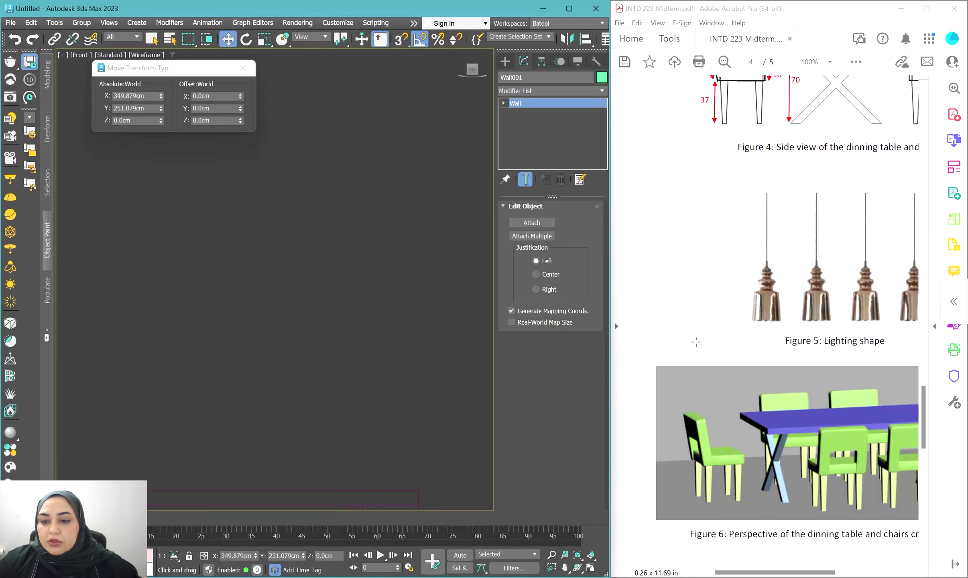
pyautogui.scroll(3, 730, 329)
pyautogui.scroll(-3, 766, 314)
pyautogui.click(765, 313)
pyautogui.keyDown('ctrl'); pyautogui.scroll(5, 775, 310); pyautogui.keyUp('ctrl')
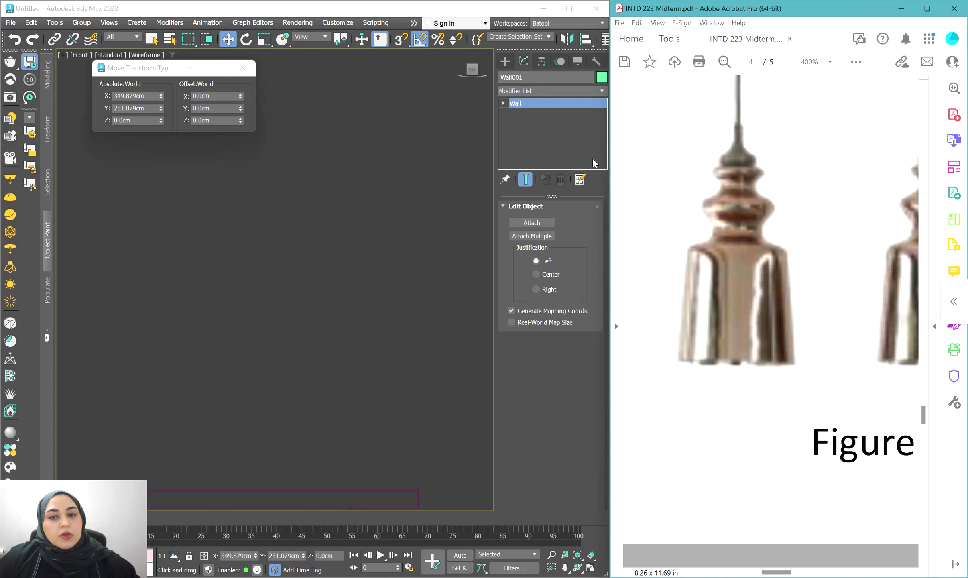
pyautogui.click(506, 62)
# Step: Trace the lamp's half profile as Line004 with nine points from top to shade bottom
pyautogui.click(538, 148)
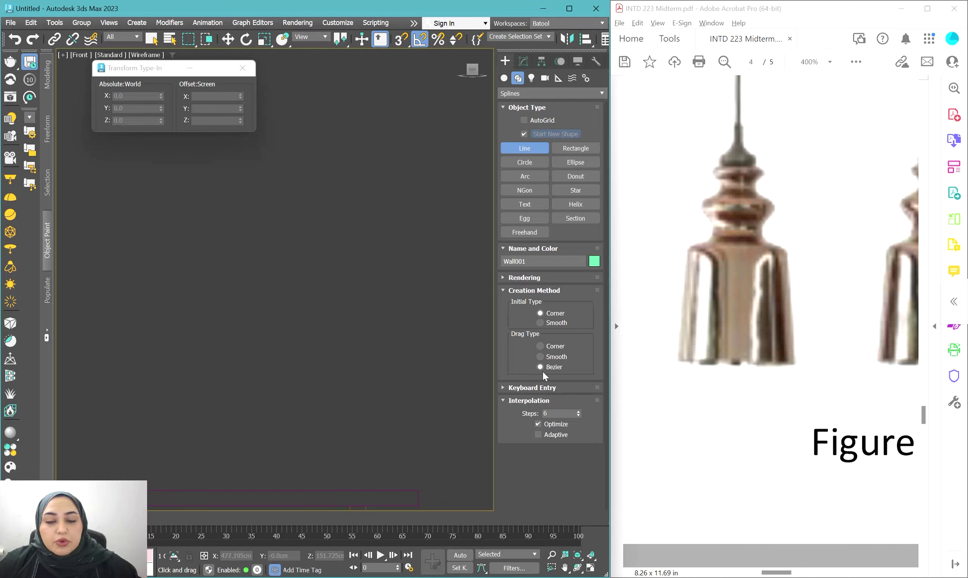
pyautogui.click(272, 178)
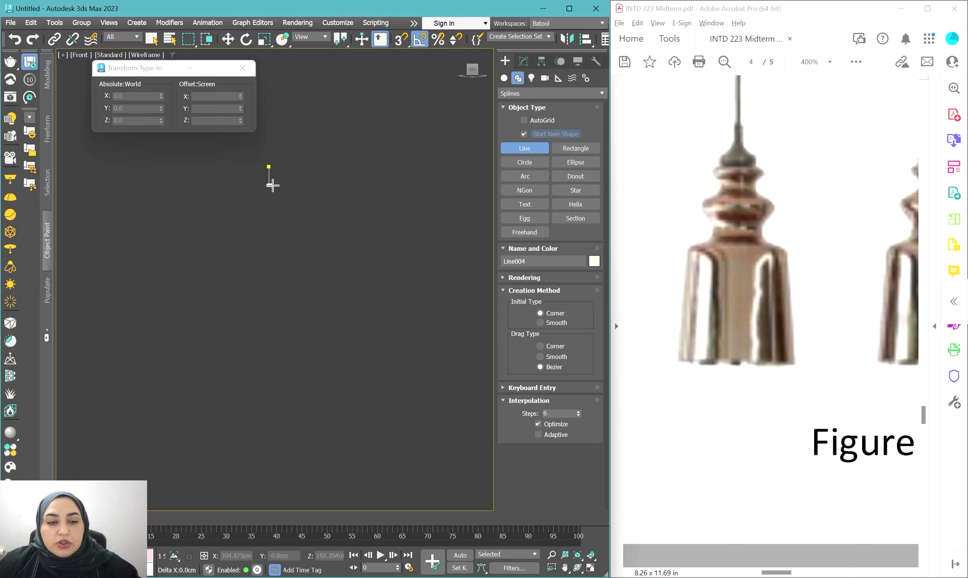
pyautogui.click(269, 185)
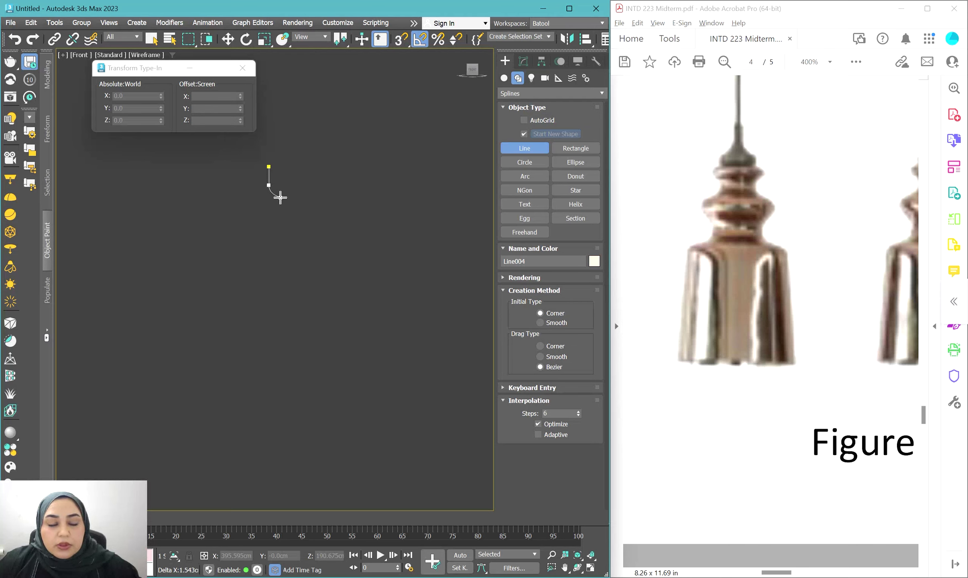
pyautogui.click(282, 200)
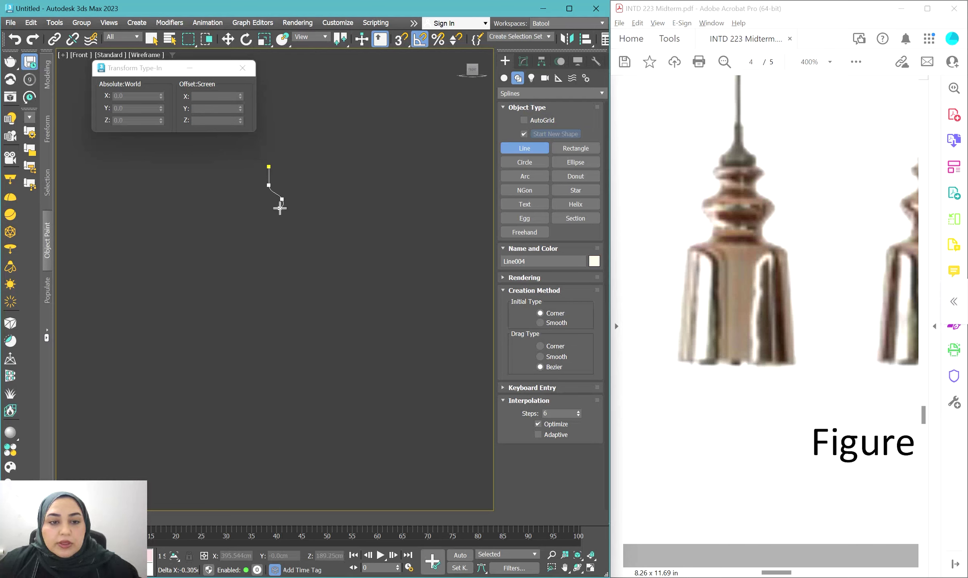
pyautogui.click(280, 208)
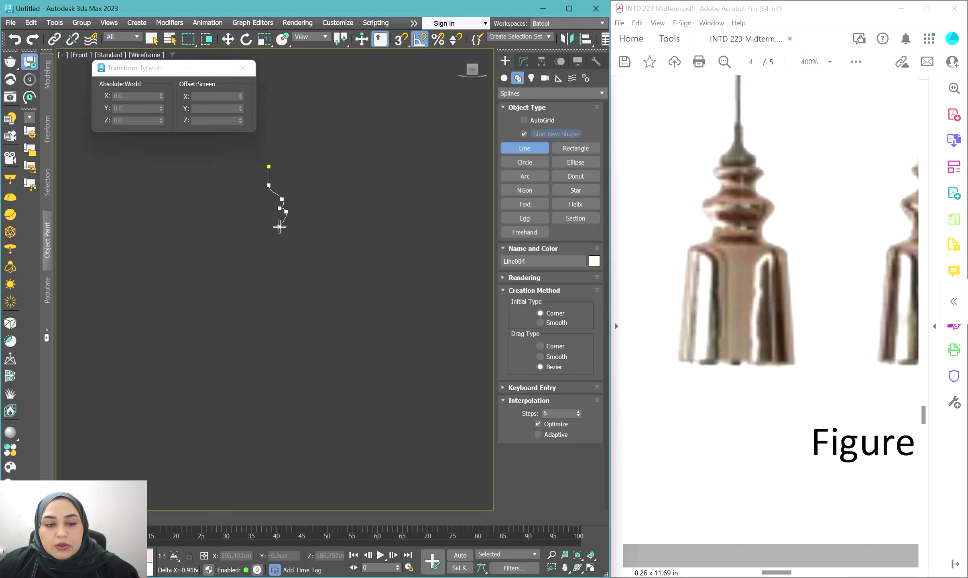
pyautogui.click(279, 227)
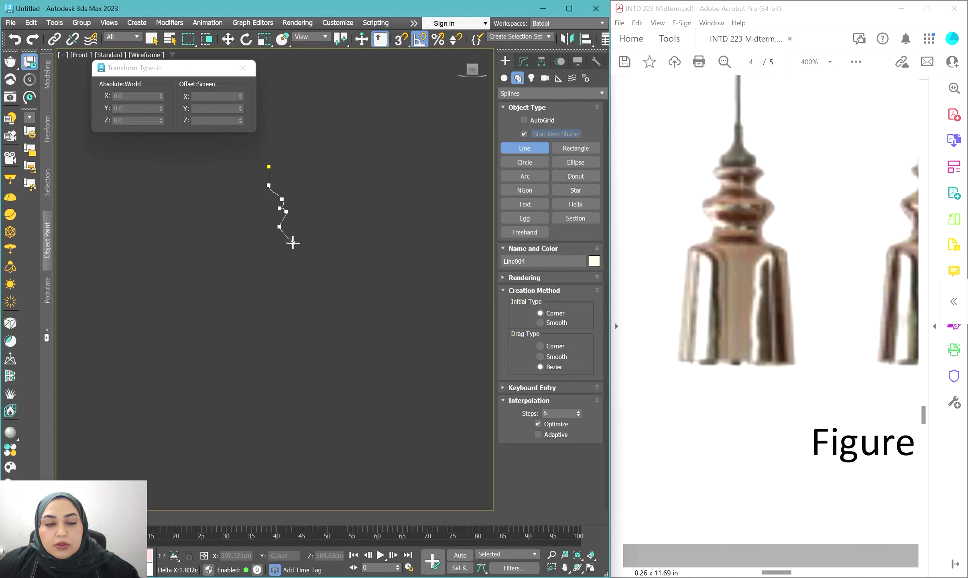
pyautogui.click(294, 240)
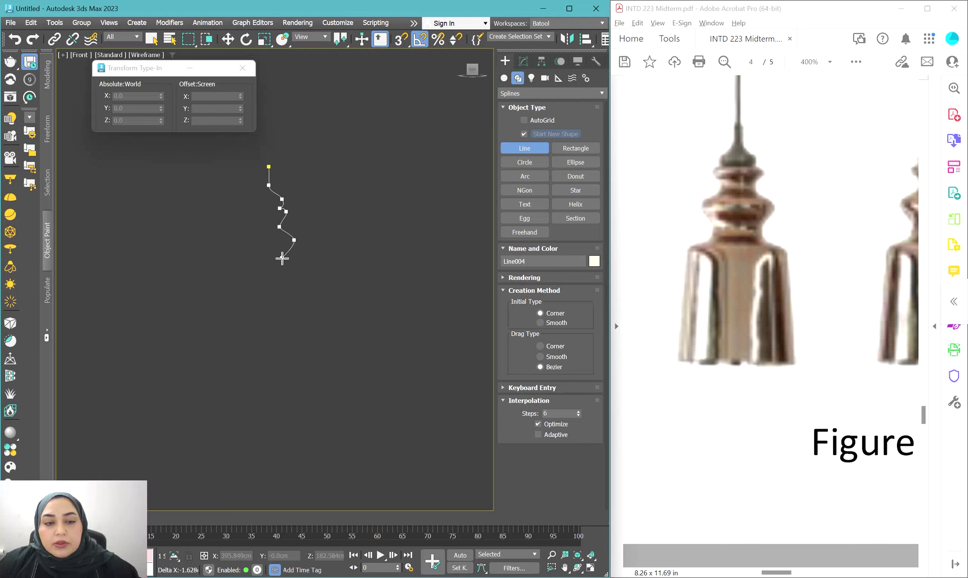
pyautogui.click(282, 258)
pyautogui.click(304, 270)
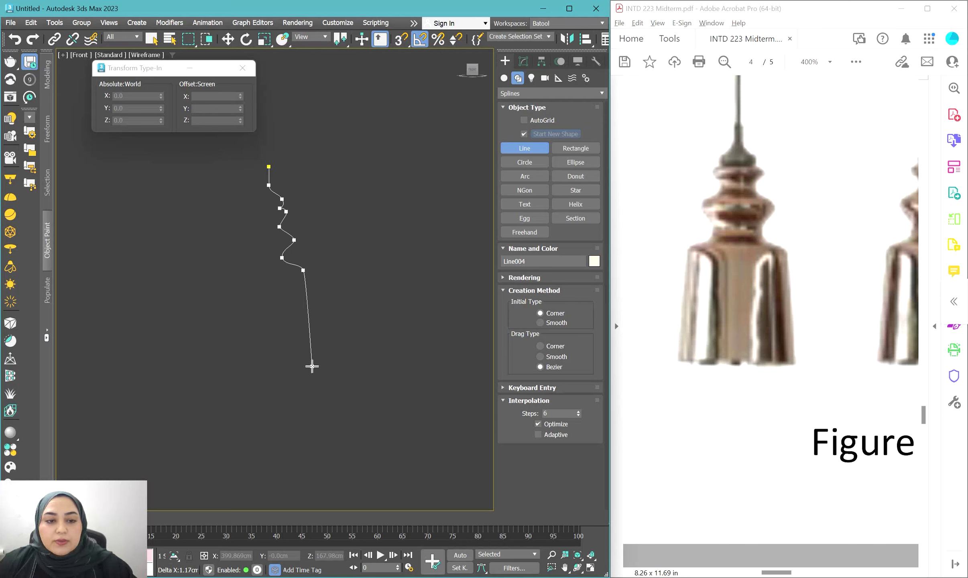
pyautogui.click(312, 366)
pyautogui.rightClick(283, 366)
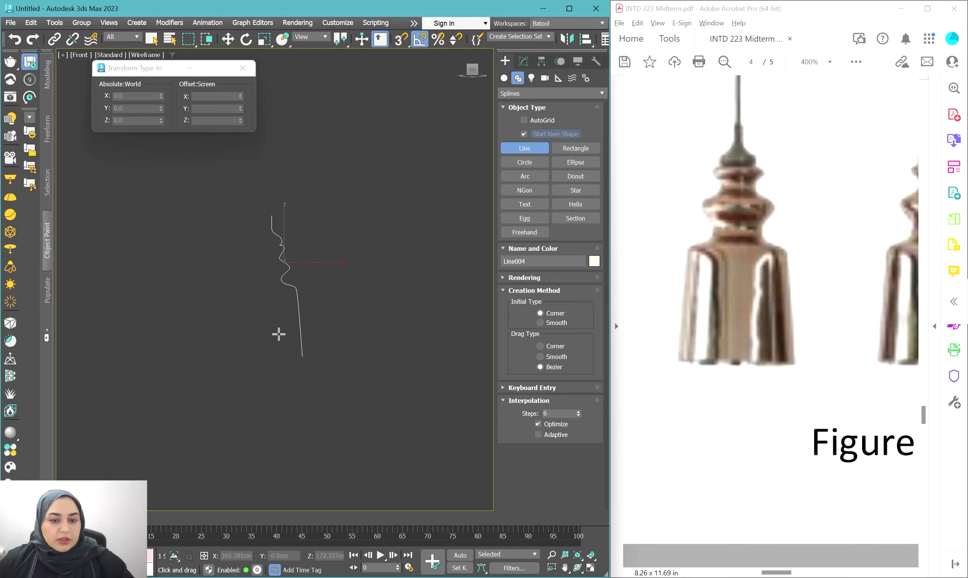
pyautogui.scroll(-2, 278, 334)
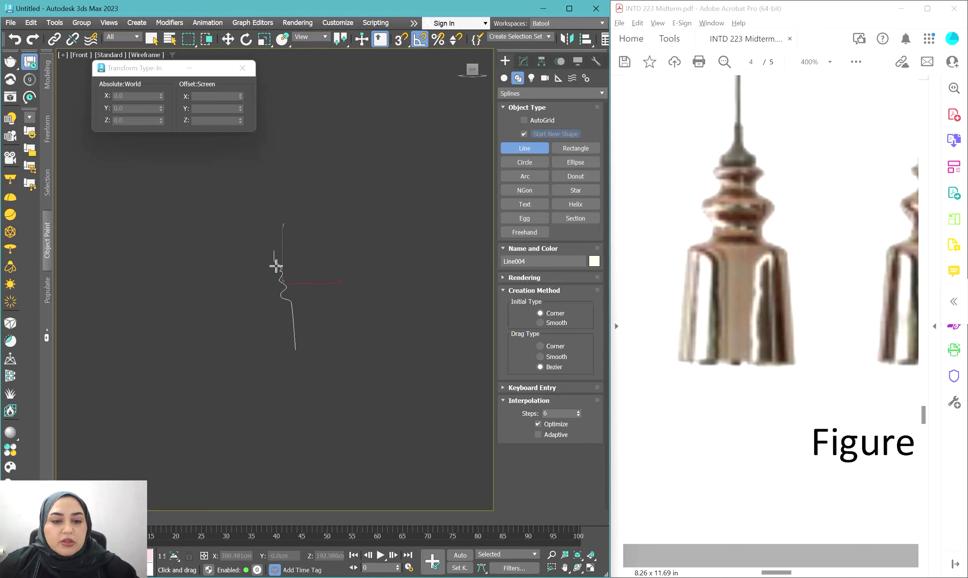
pyautogui.scroll(2, 277, 266)
# Step: Nudge Line004's profile vertices, then Lathe it 360° into a 16-segment lamp body
pyautogui.press('w')
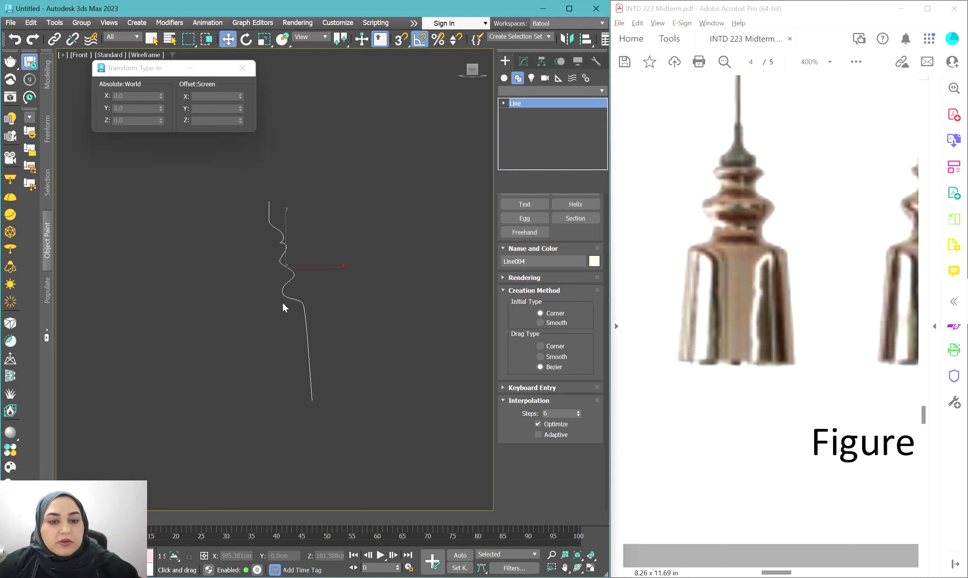
pyautogui.press('1')
pyautogui.click(281, 290)
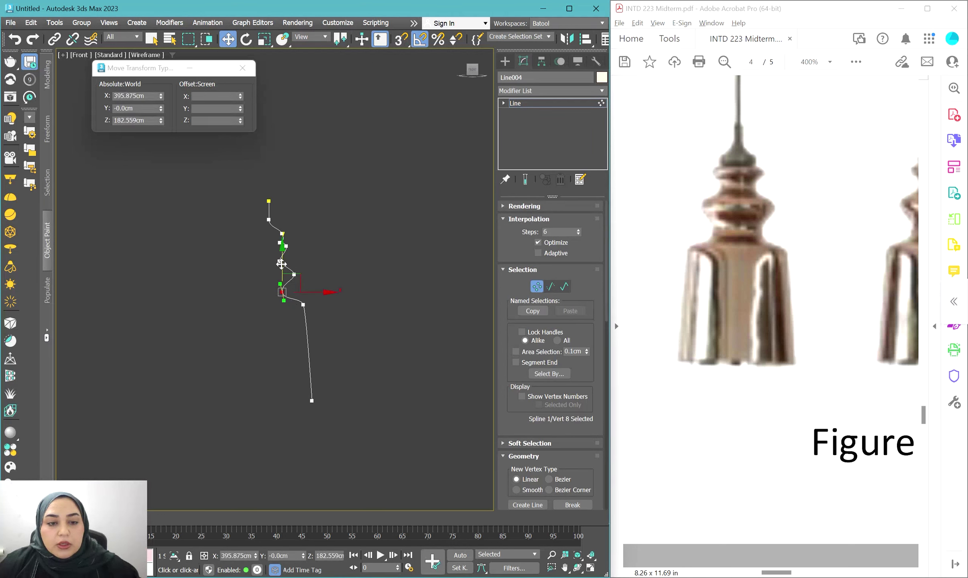
pyautogui.moveTo(281, 263); pyautogui.dragTo(281, 264)
pyautogui.scroll(5, 282, 249)
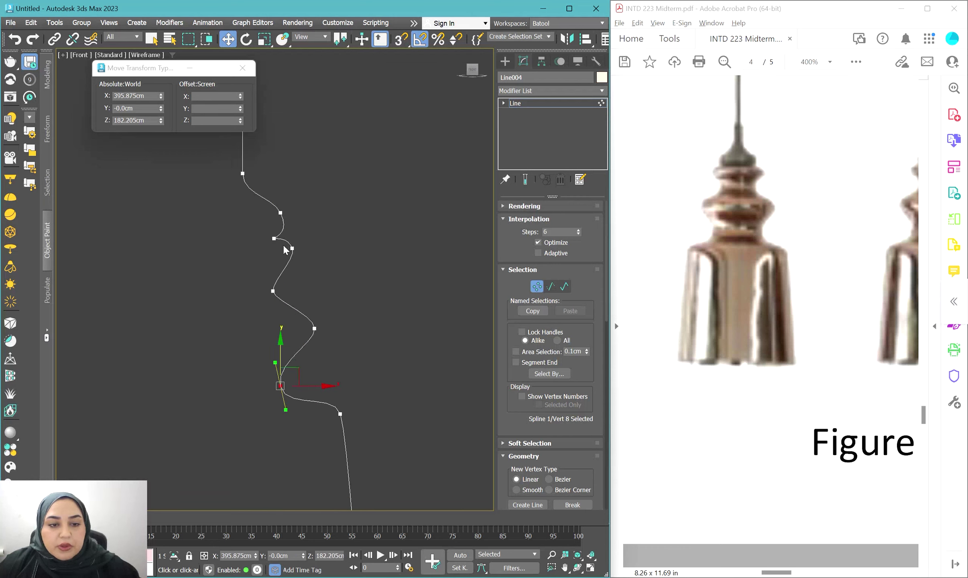
pyautogui.scroll(8, 261, 235)
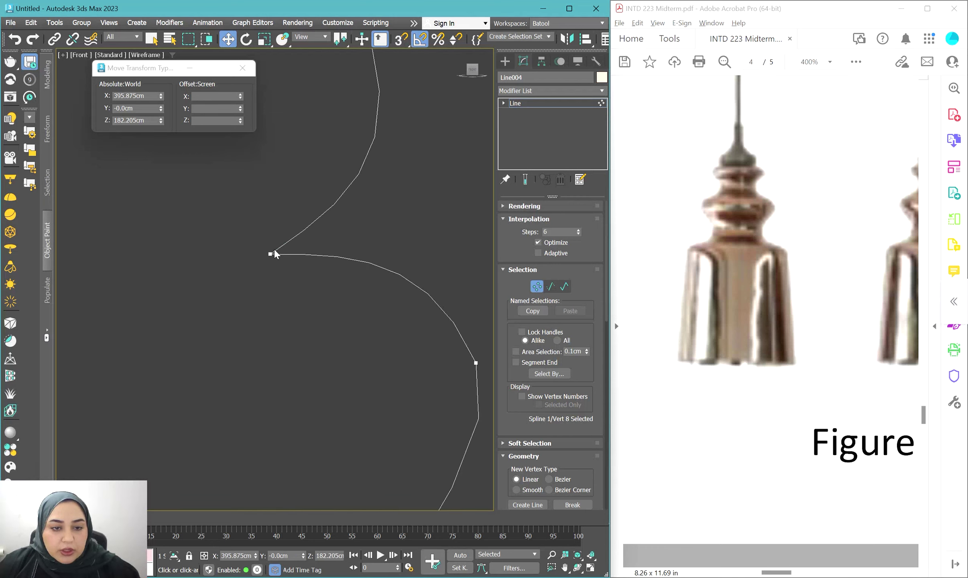
pyautogui.click(253, 271)
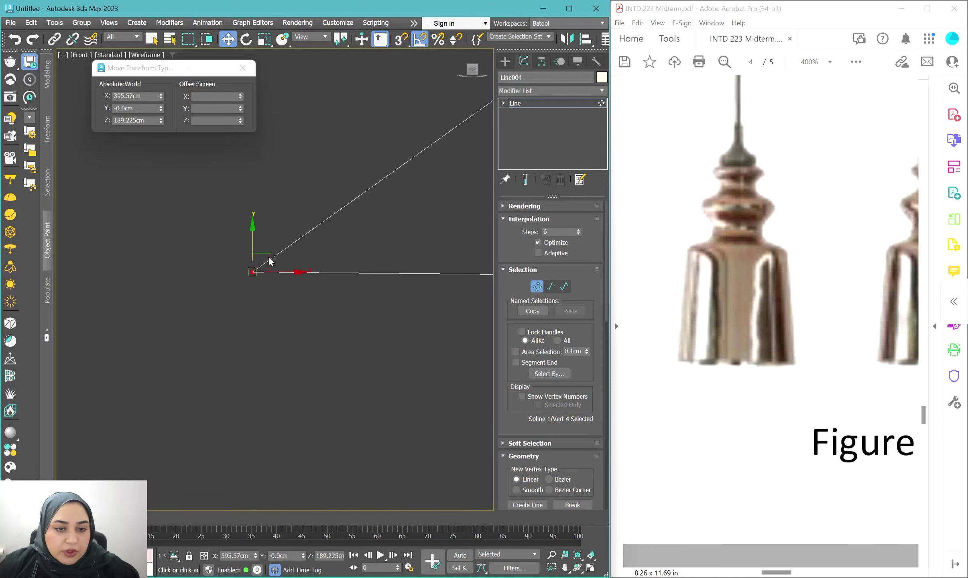
pyautogui.scroll(-5, 263, 265)
pyautogui.scroll(-5, 401, 217)
pyautogui.click(550, 90)
pyautogui.click(522, 97)
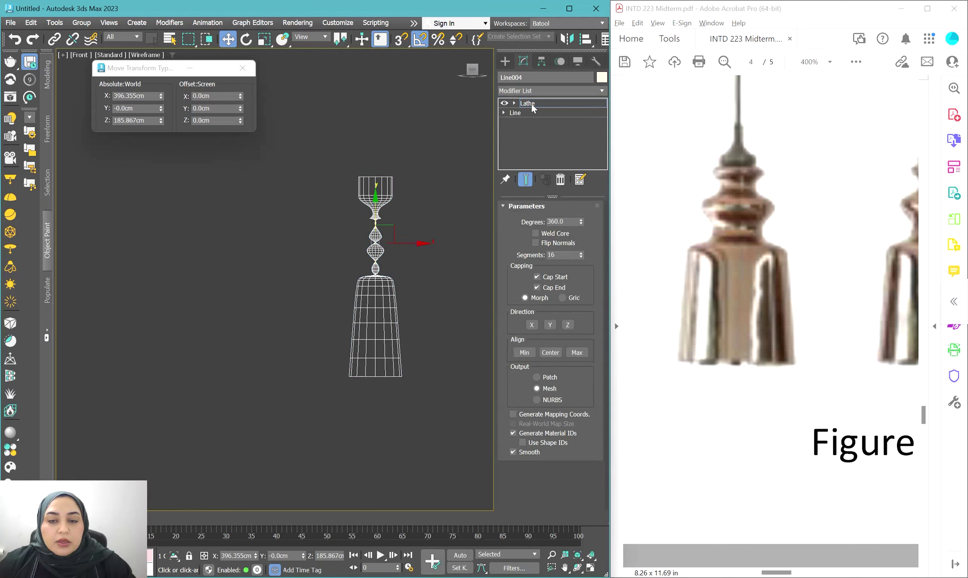
# Step: Widen the lamp by shifting the Lathe axis, then enter vertex editing on Line004
pyautogui.moveTo(411, 244); pyautogui.dragTo(391, 247)
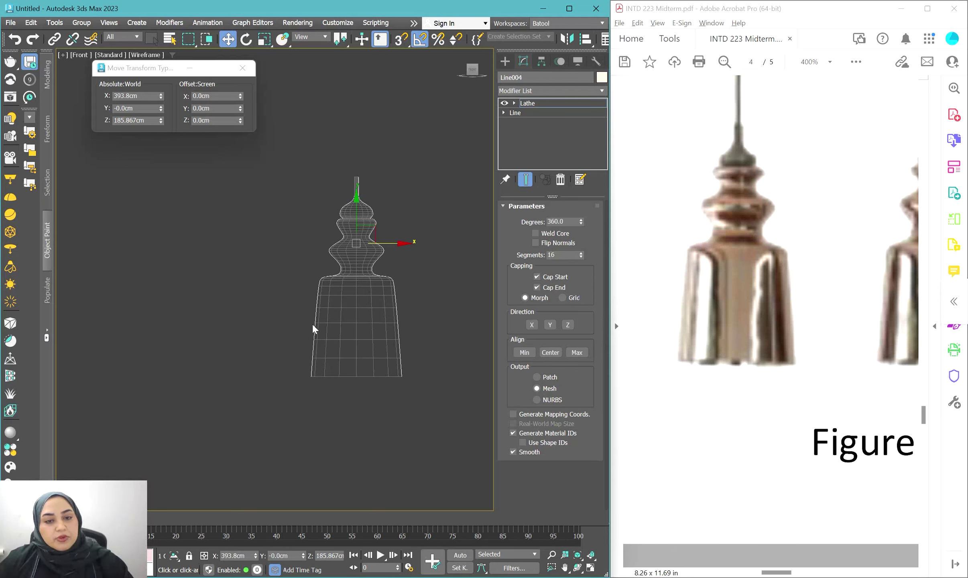
pyautogui.click(566, 103)
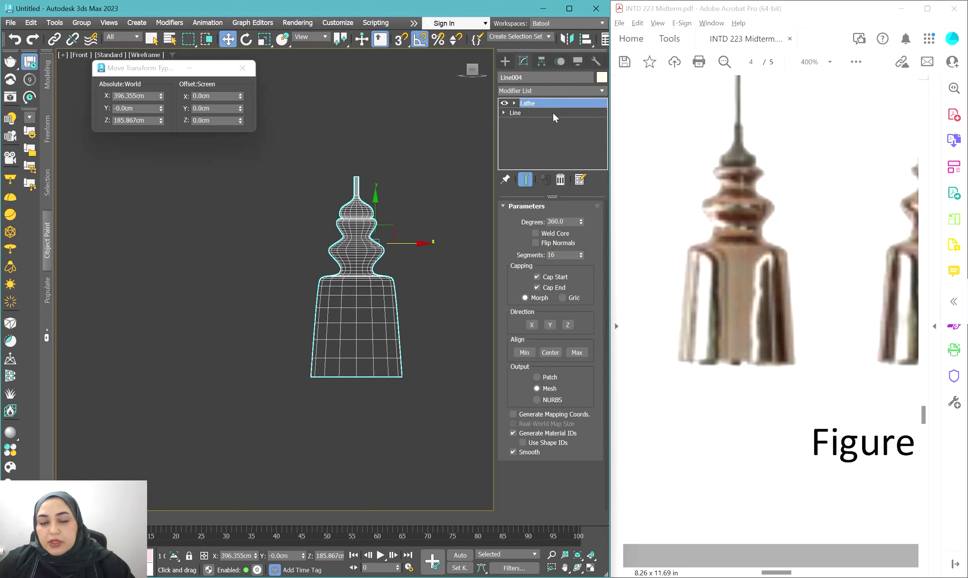
pyautogui.click(553, 112)
pyautogui.press('1')
pyautogui.click(376, 221)
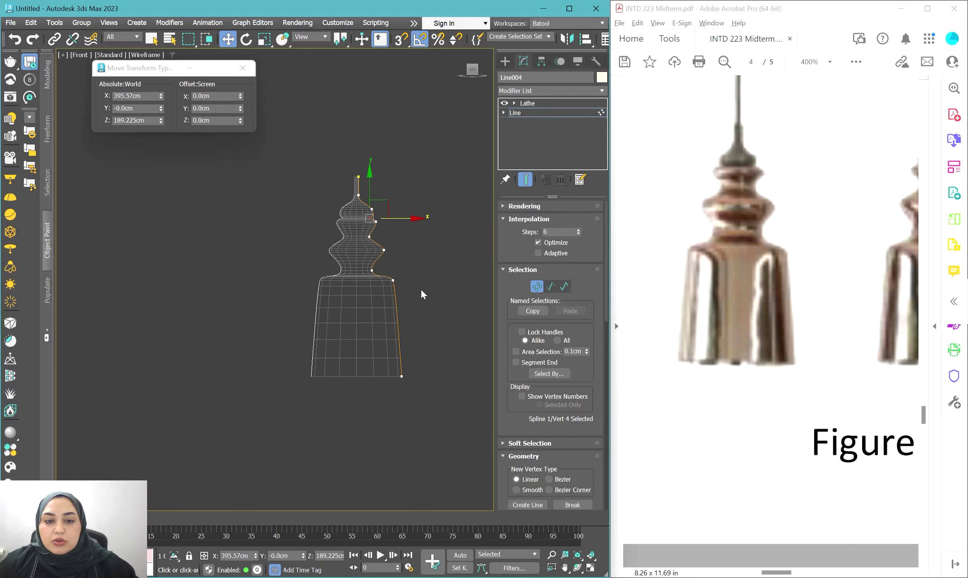
# Step: Lower the bottom profile vertex and push the shoulder vertex outward to lengthen the shade
pyautogui.moveTo(425, 370); pyautogui.dragTo(253, 414)
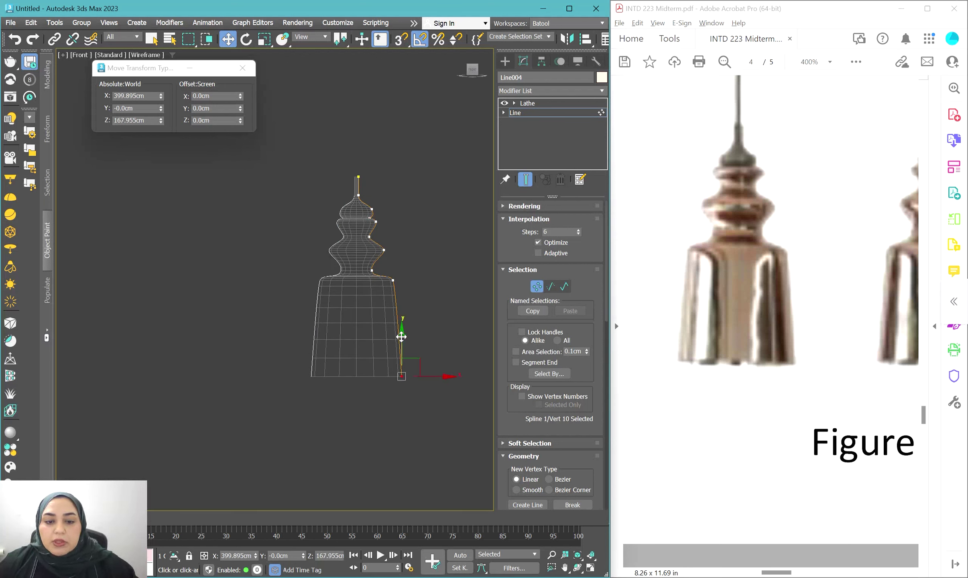
pyautogui.moveTo(401, 336); pyautogui.dragTo(402, 354)
pyautogui.moveTo(389, 273)
pyautogui.mouseDown()
pyautogui.moveTo(368, 265)
pyautogui.moveTo(372, 235)
pyautogui.moveTo(371, 252)
pyautogui.moveTo(394, 282)
pyautogui.mouseUp()
pyautogui.click(392, 290)
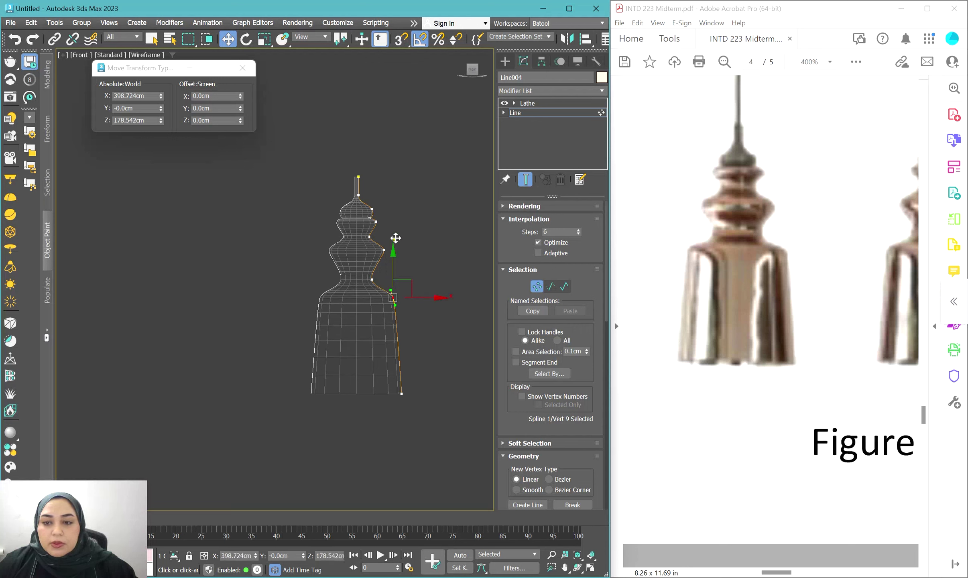
pyautogui.moveTo(395, 238)
pyautogui.mouseDown()
pyautogui.moveTo(384, 244)
pyautogui.moveTo(411, 236)
pyautogui.mouseUp()
pyautogui.scroll(2, 367, 218)
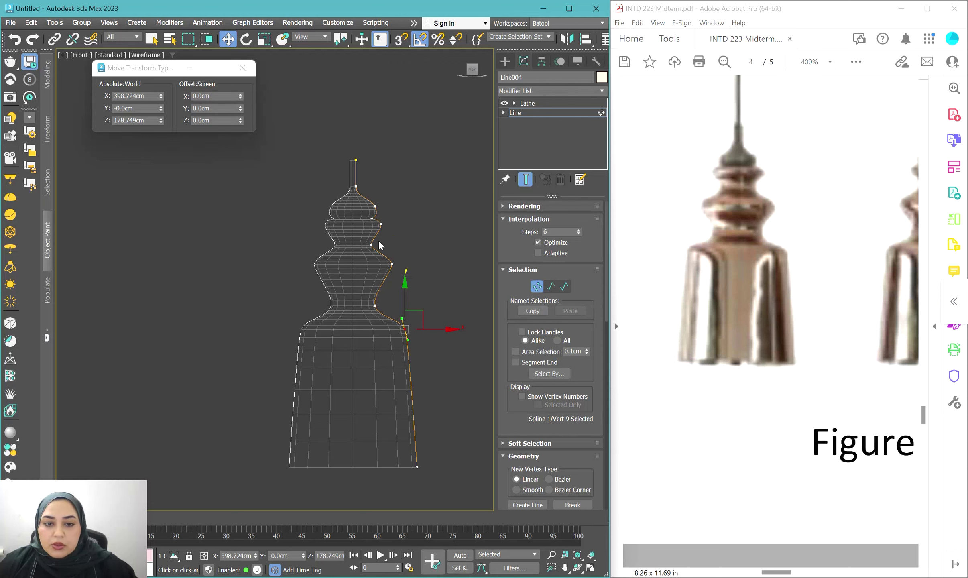
# Step: Nudge the shoulder and bottom vertices sideways together and exit vertex sub-object mode
pyautogui.moveTo(378, 240); pyautogui.dragTo(372, 218)
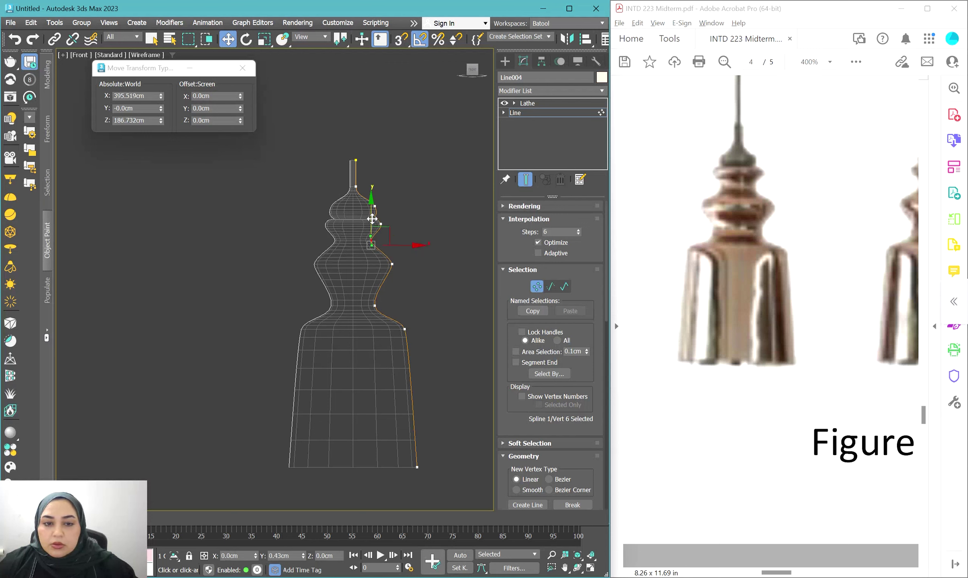
pyautogui.click(392, 264)
pyautogui.scroll(5, 396, 254)
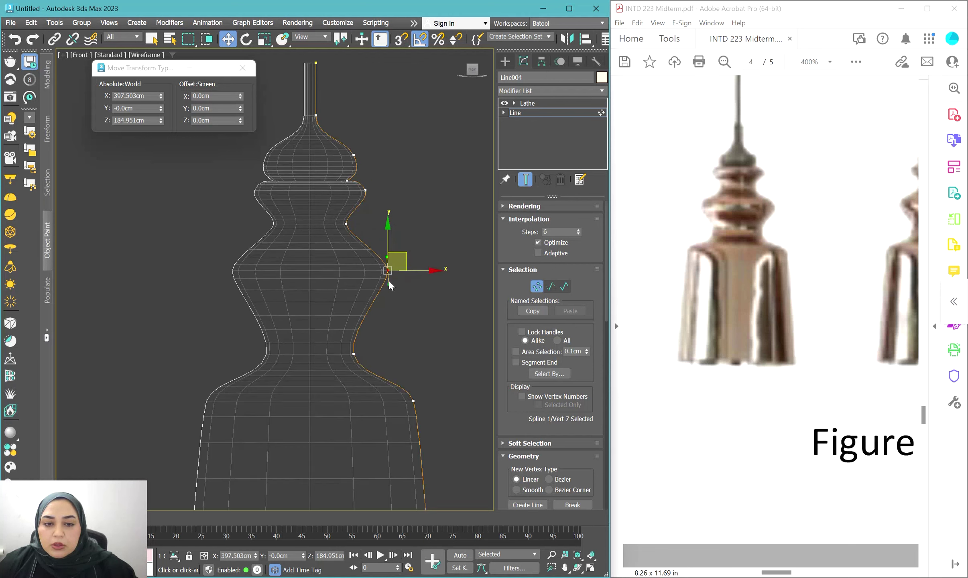
pyautogui.scroll(-5, 356, 223)
pyautogui.click(385, 310)
pyautogui.keyDown('ctrl'); pyautogui.click(400, 449); pyautogui.keyUp('ctrl')
pyautogui.moveTo(430, 309); pyautogui.dragTo(437, 313)
pyautogui.scroll(-4, 358, 264)
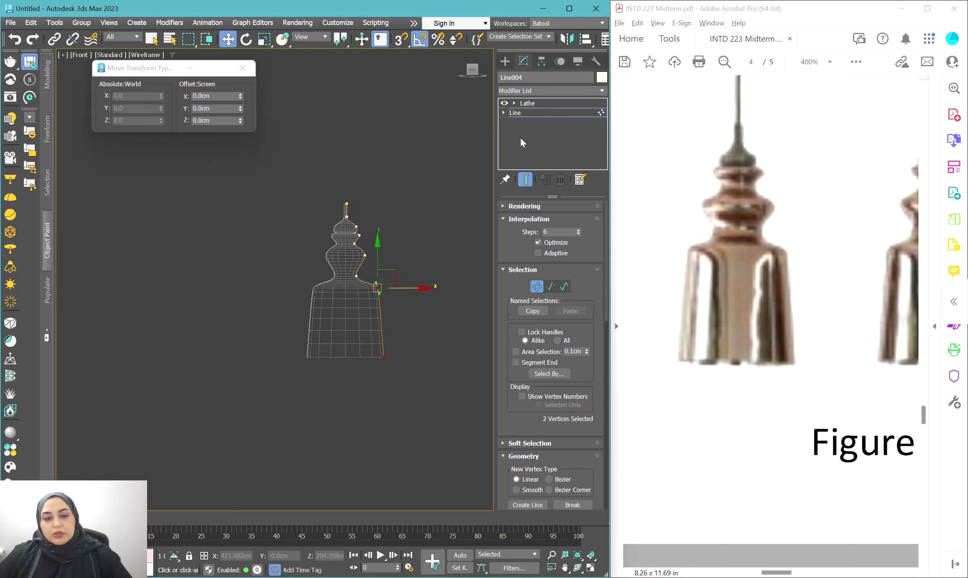
pyautogui.click(540, 110)
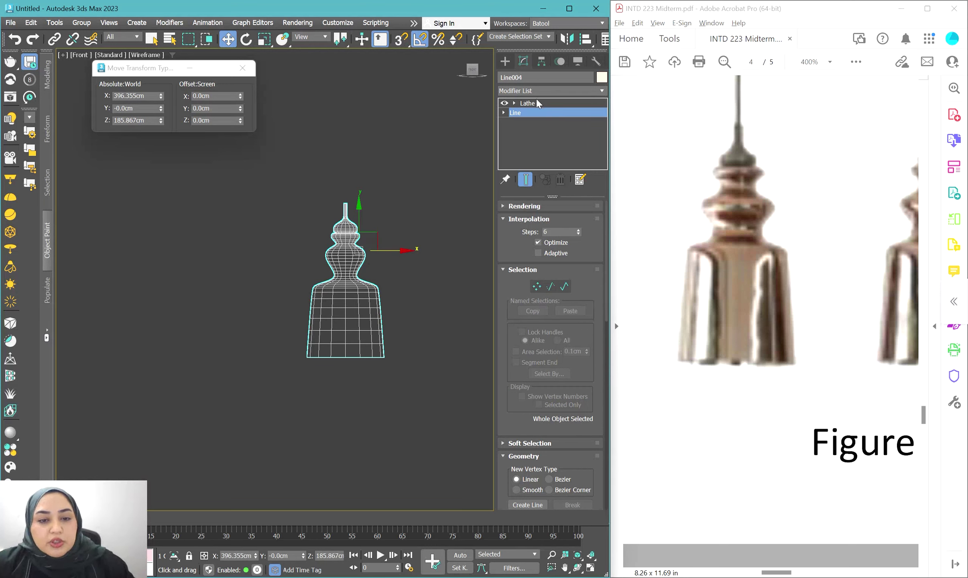
# Step: Align the lamp's Y Position to the table's Maximum so it rests on the tabletop
pyautogui.click(529, 103)
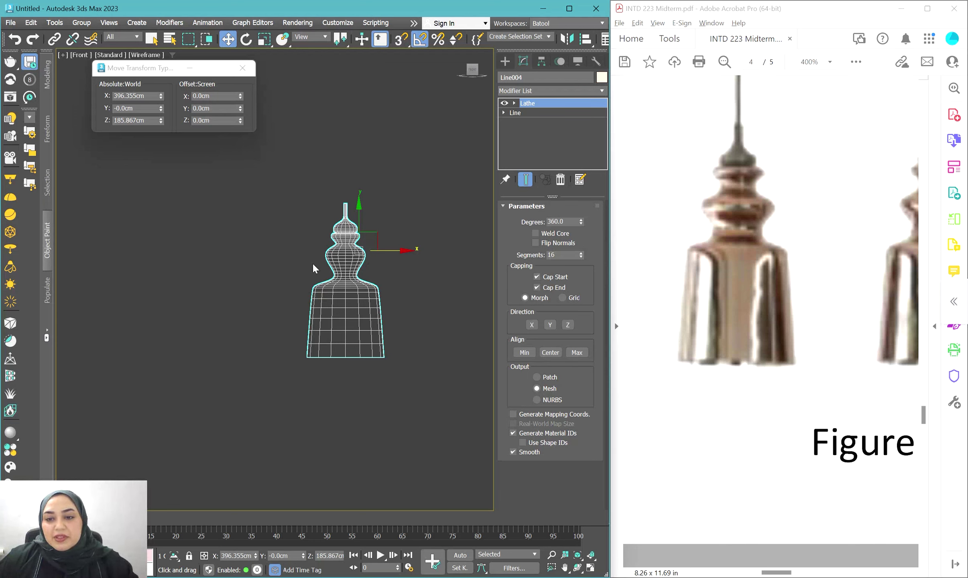
pyautogui.scroll(-4, 346, 244)
pyautogui.scroll(3, 346, 244)
pyautogui.scroll(-4, 346, 244)
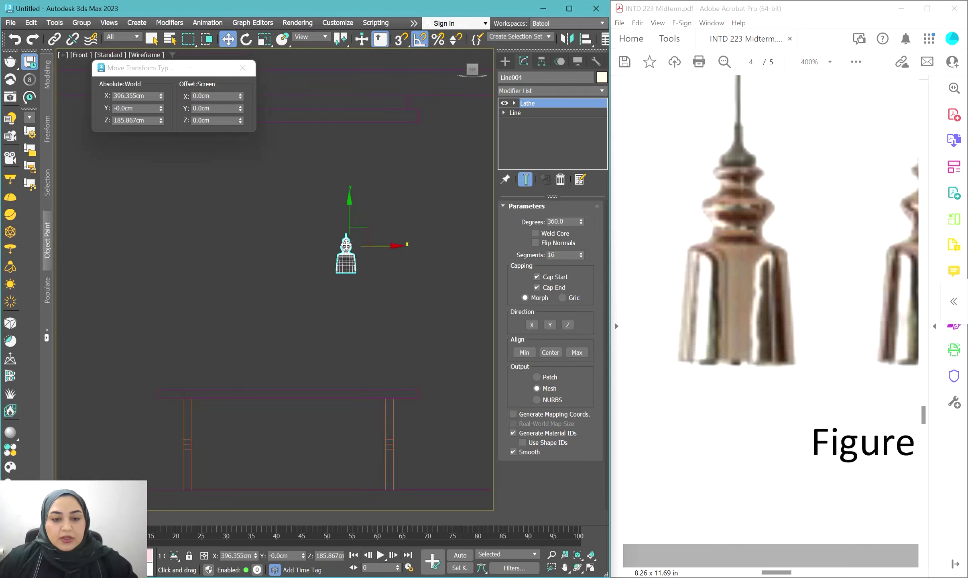
pyautogui.scroll(3, 356, 239)
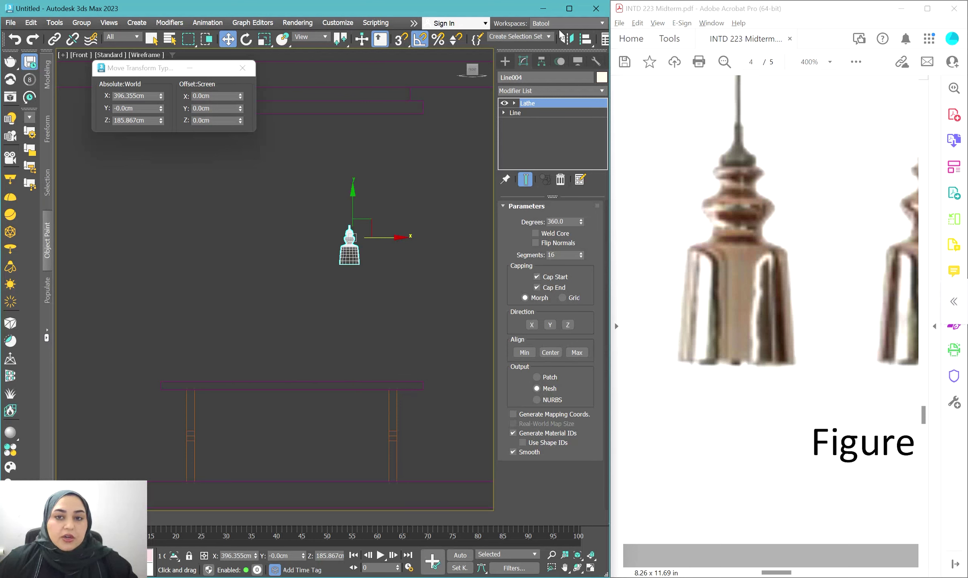
pyautogui.click(586, 39)
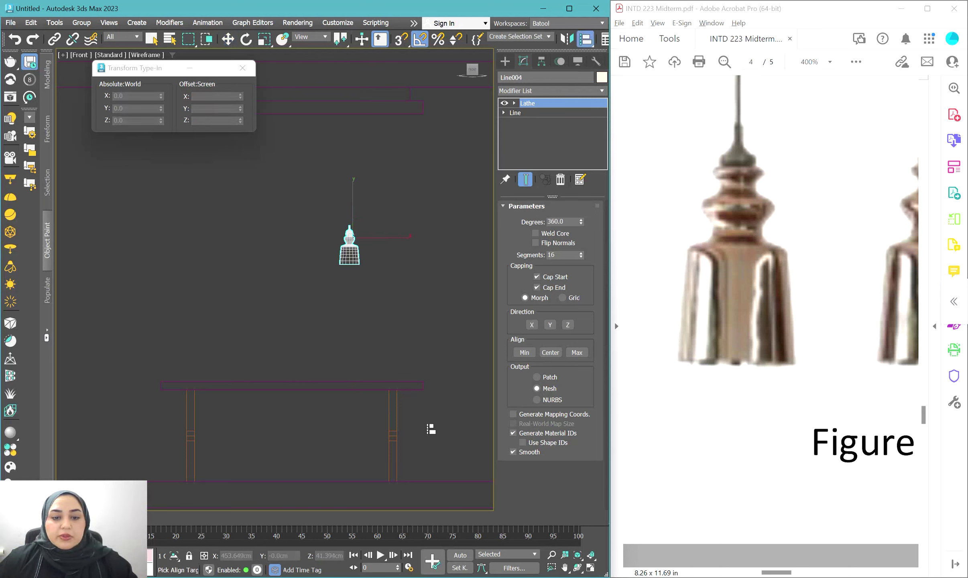
pyautogui.click(368, 386)
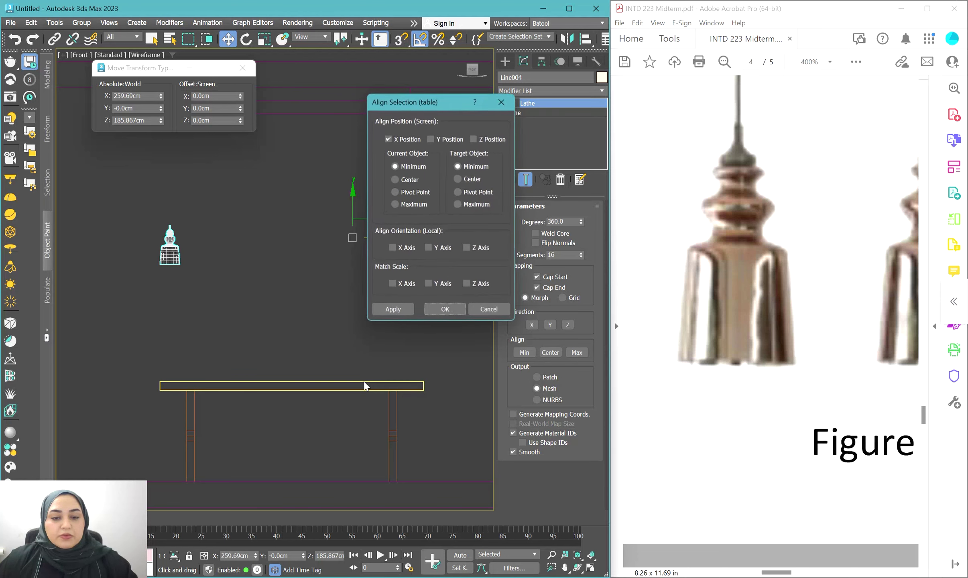
pyautogui.click(403, 140)
pyautogui.click(430, 139)
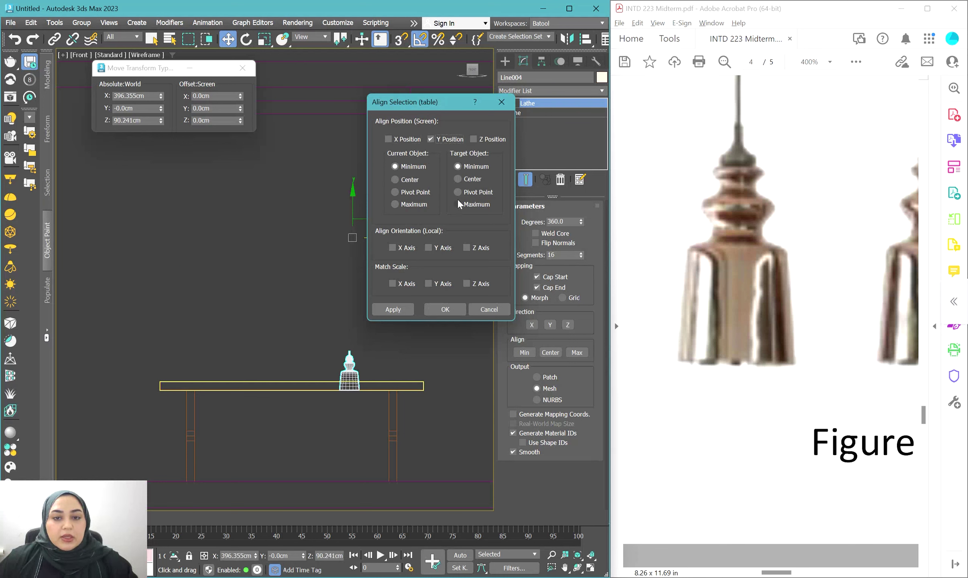
pyautogui.click(457, 204)
pyautogui.click(445, 309)
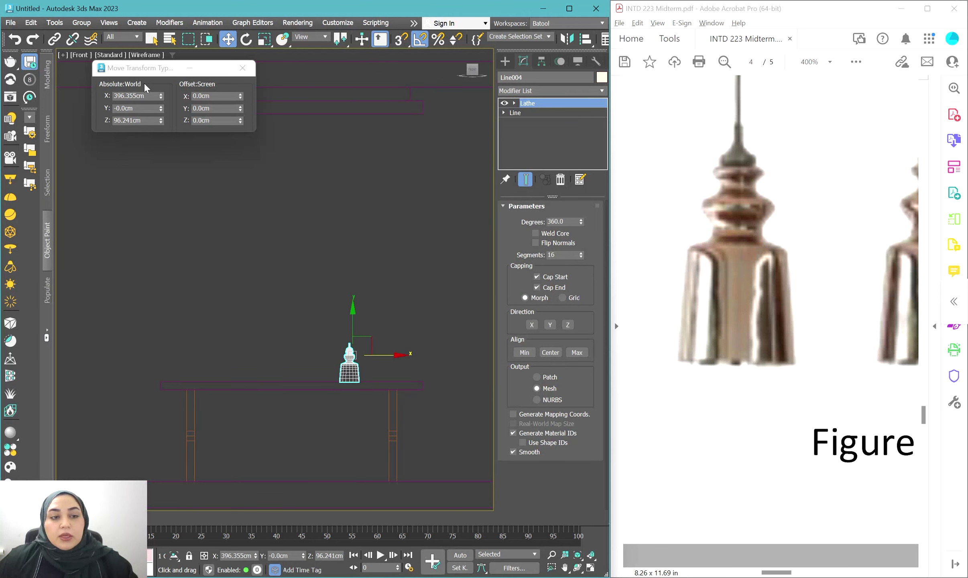
# Step: Raise the lamp 80 cm above the tabletop with Offset Y
pyautogui.click(212, 108)
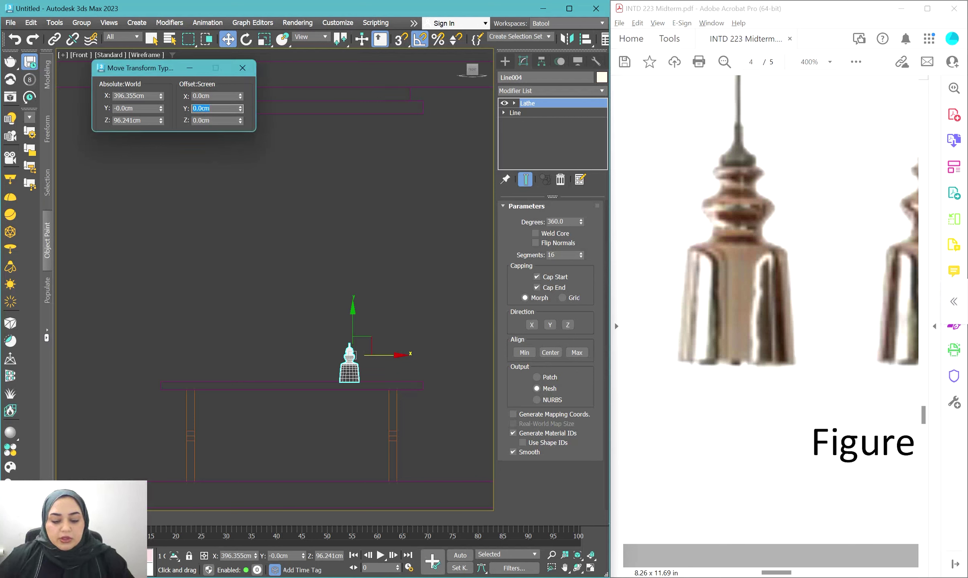
pyautogui.write('80')
pyautogui.press('Return')
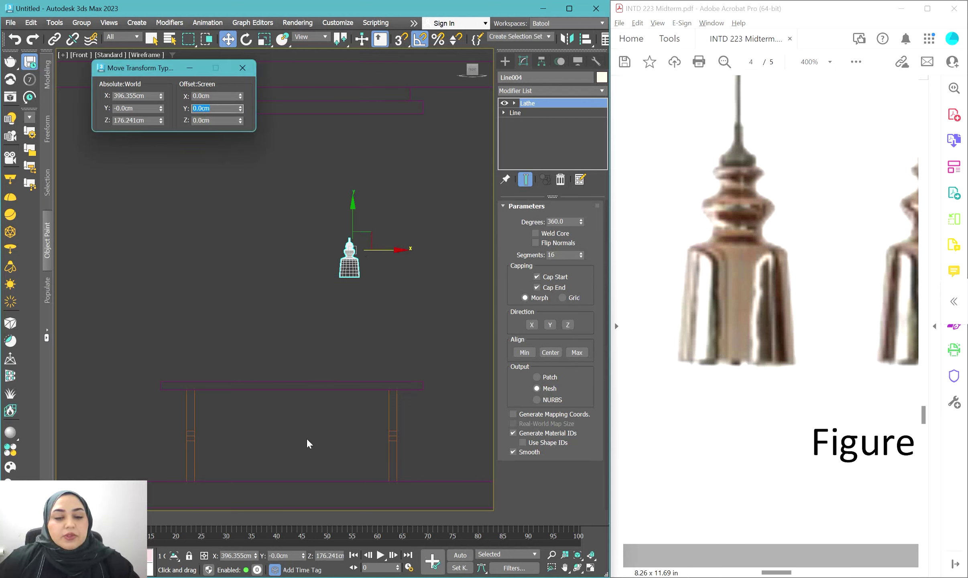
# Step: Bring the assignment PDF forward to its page 2 requirements table
pyautogui.click(693, 249)
pyautogui.keyDown('ctrl'); pyautogui.scroll(-4, 693, 248); pyautogui.keyUp('ctrl')
pyautogui.scroll(10, 692, 249)
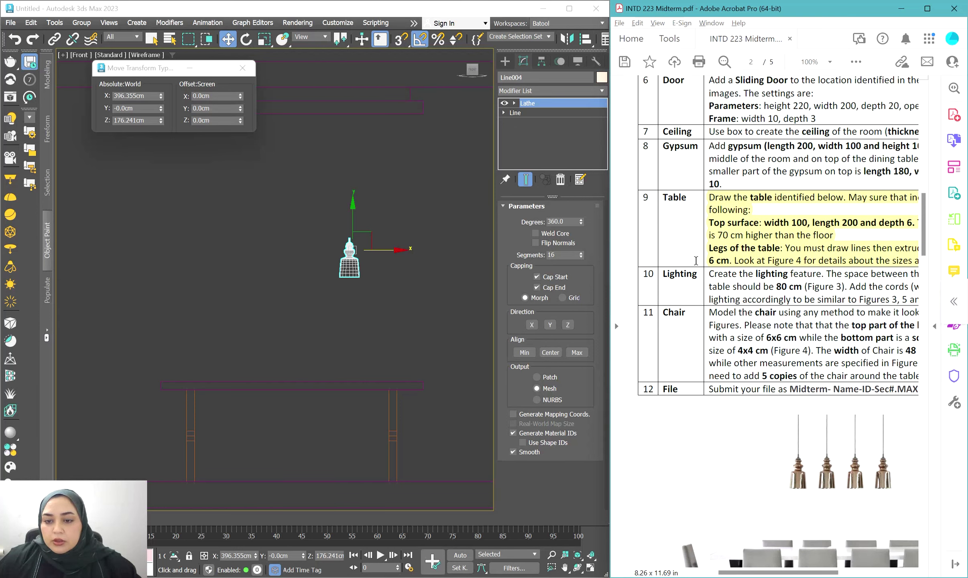
# Step: Centre the cord cylinder on Line004 along X, Y and Z, Center to Center
pyautogui.moveTo(707, 269); pyautogui.dragTo(919, 299)
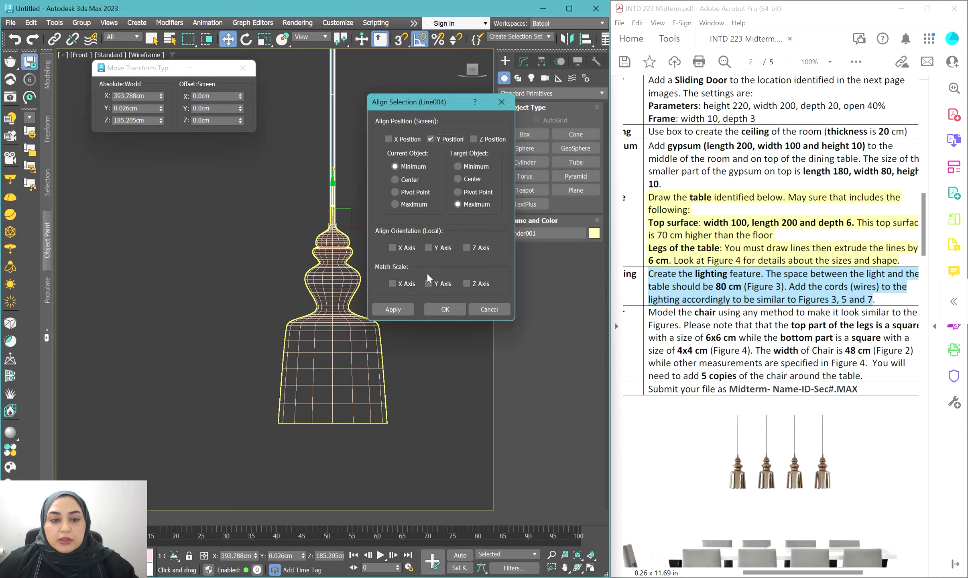
pyautogui.click(400, 311)
pyautogui.click(389, 138)
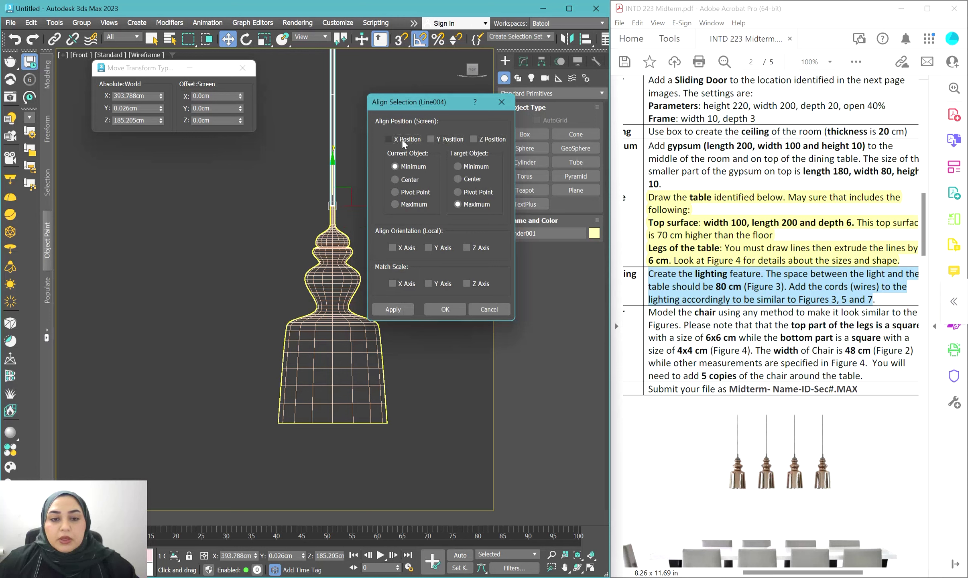
pyautogui.click(473, 139)
pyautogui.click(407, 179)
pyautogui.click(457, 178)
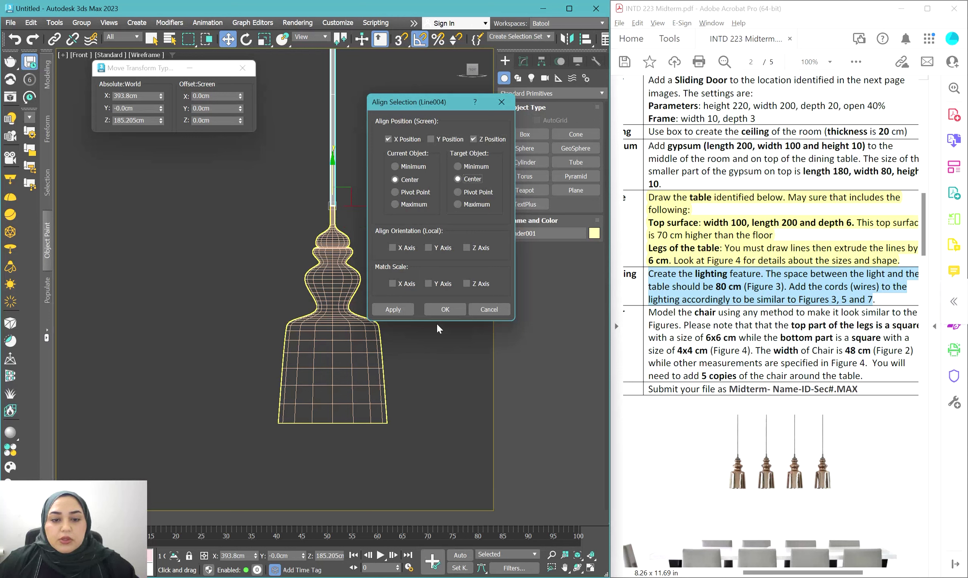
pyautogui.click(443, 309)
pyautogui.scroll(6, 389, 176)
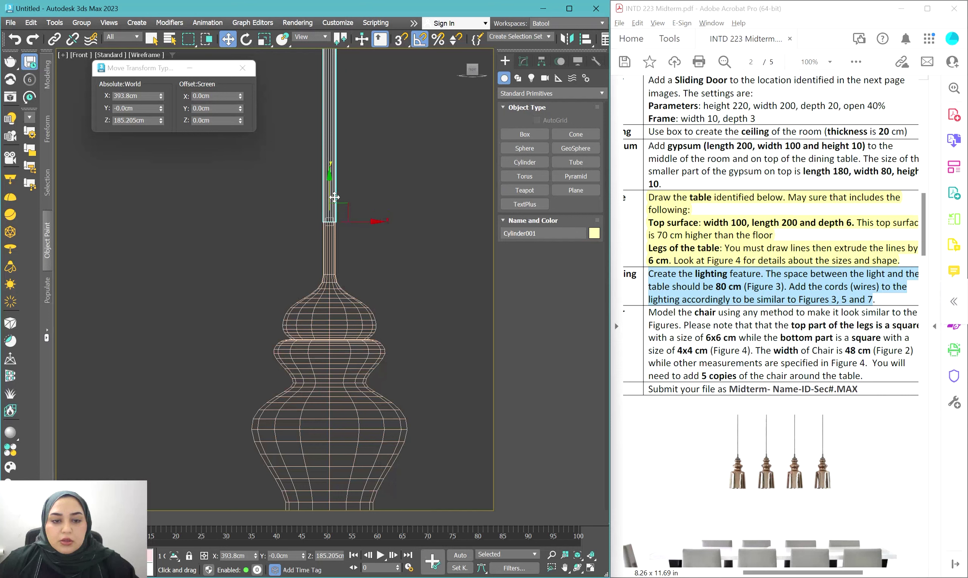
# Step: Set the cord's Radius to 0.2 cm and Height to 95 cm
pyautogui.click(523, 61)
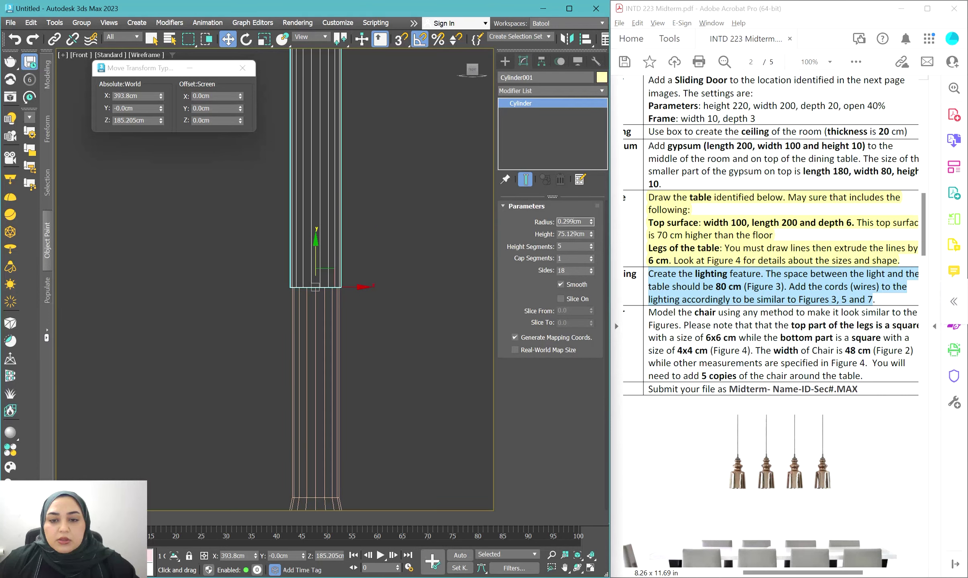
pyautogui.write('0.2')
pyautogui.press('Return')
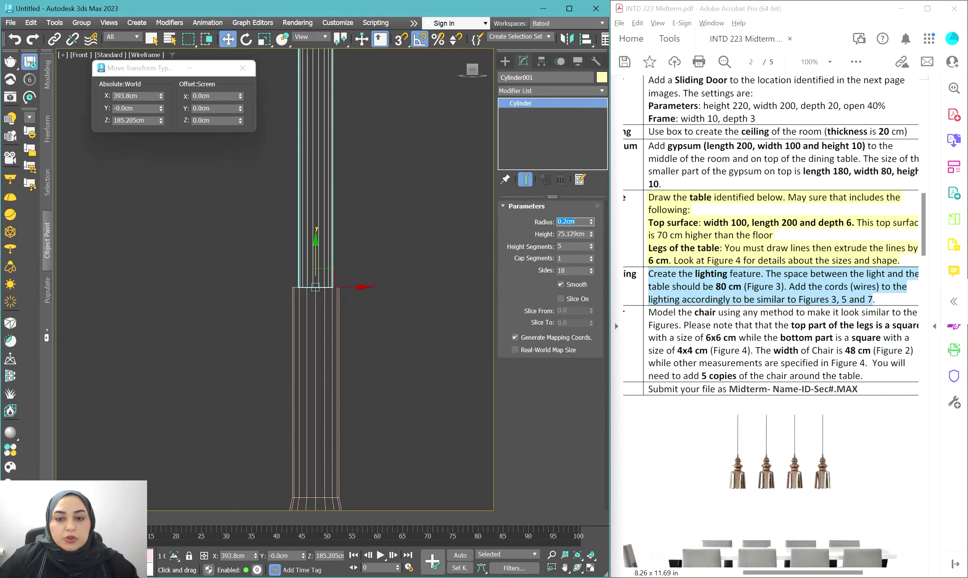
pyautogui.scroll(-5, 420, 359)
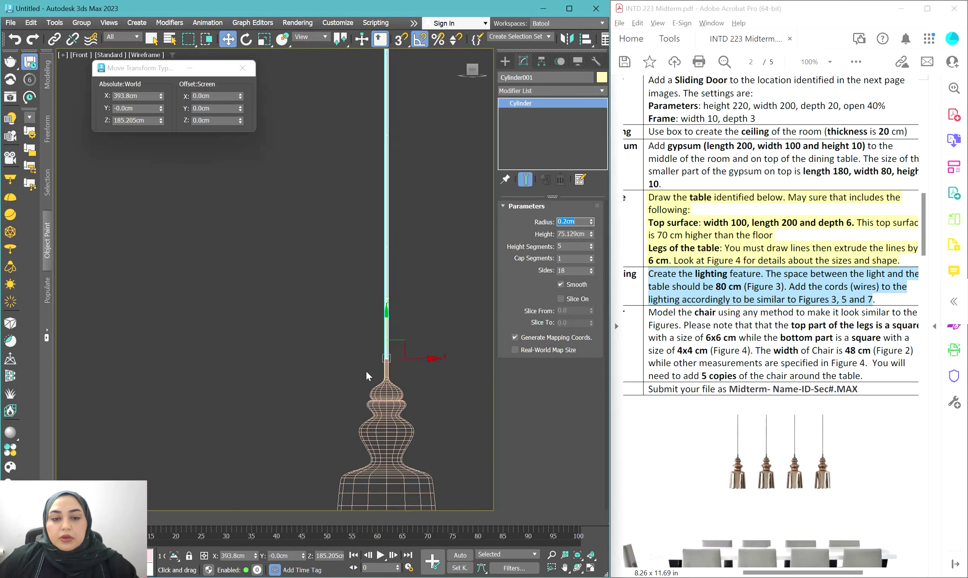
pyautogui.scroll(-4, 373, 374)
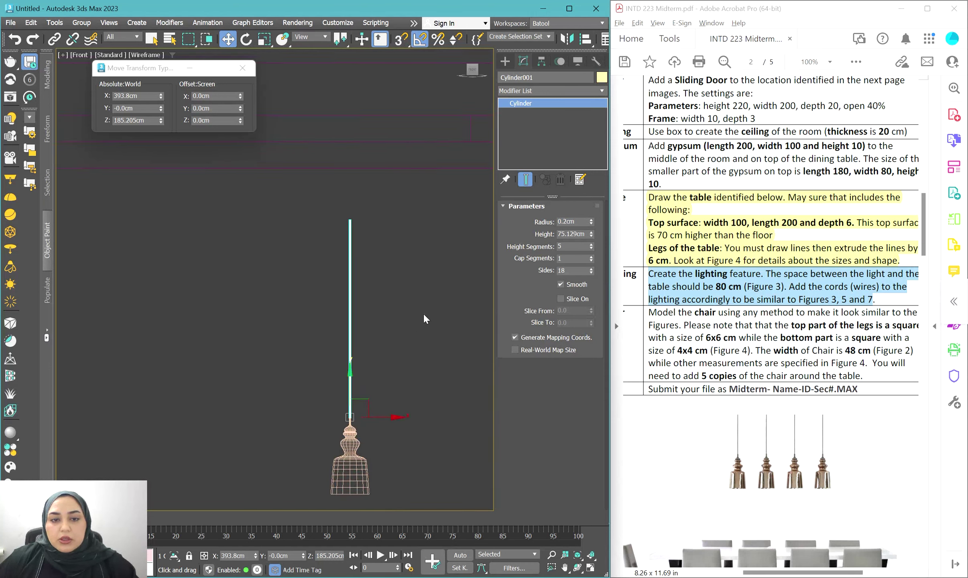
pyautogui.moveTo(593, 234); pyautogui.dragTo(593, 226)
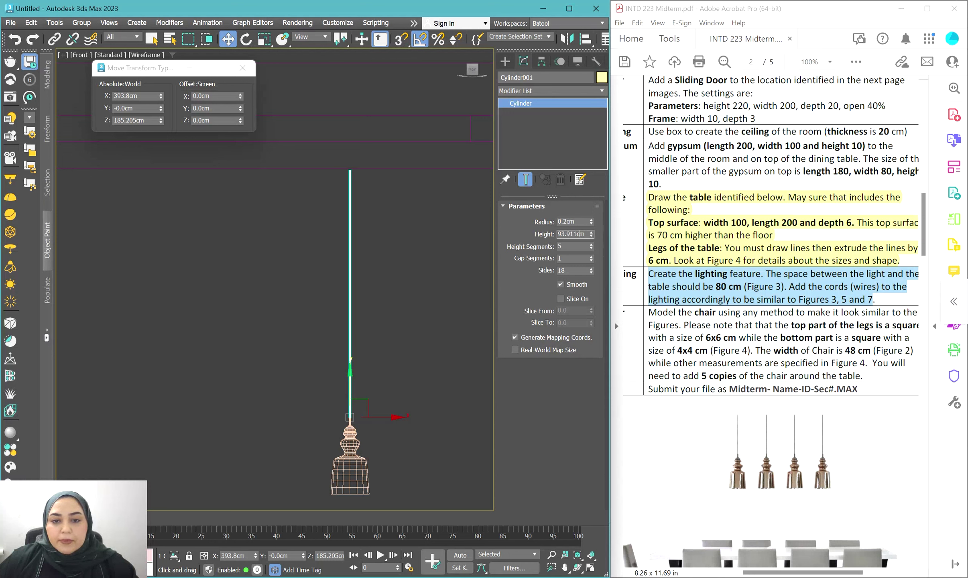
pyautogui.write('95')
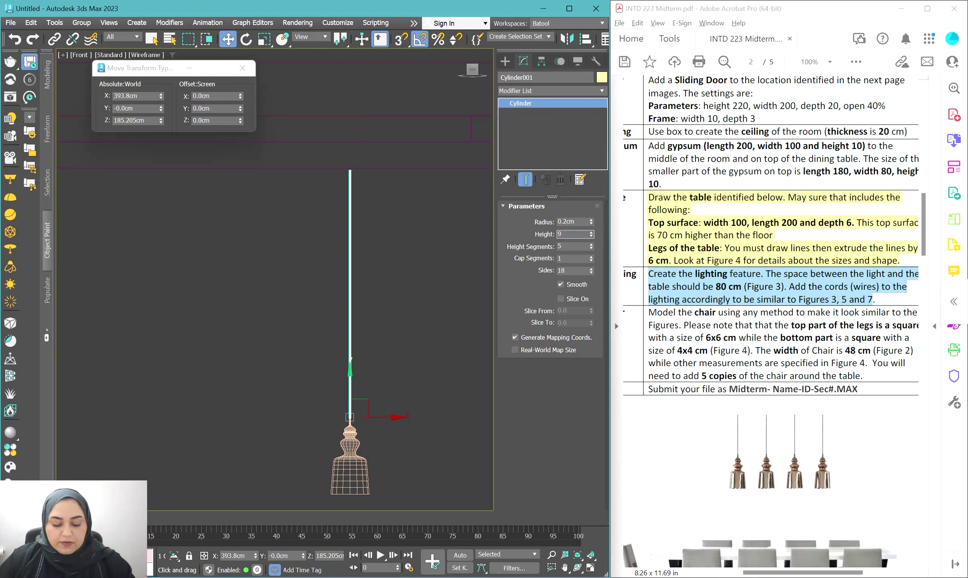
pyautogui.press('Return')
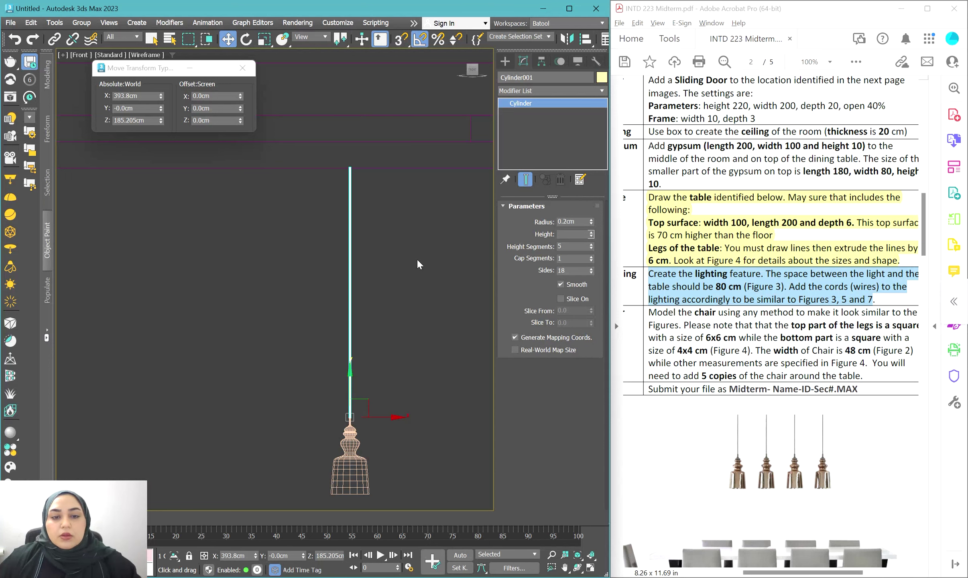
# Step: Deselect the cord and switch the viewport to Default Shading with F3
pyautogui.click(417, 259)
pyautogui.scroll(-2, 307, 323)
pyautogui.scroll(6, 325, 409)
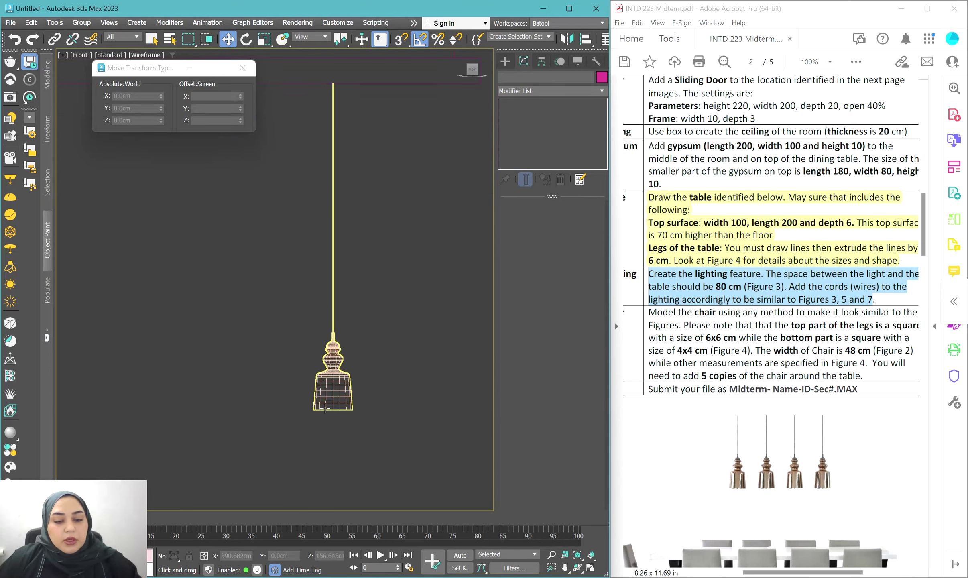
pyautogui.press('F3')
pyautogui.scroll(-2, 335, 380)
# Step: Add a Shell modifier to the lamp shade and try its thickness amounts
pyautogui.click(335, 374)
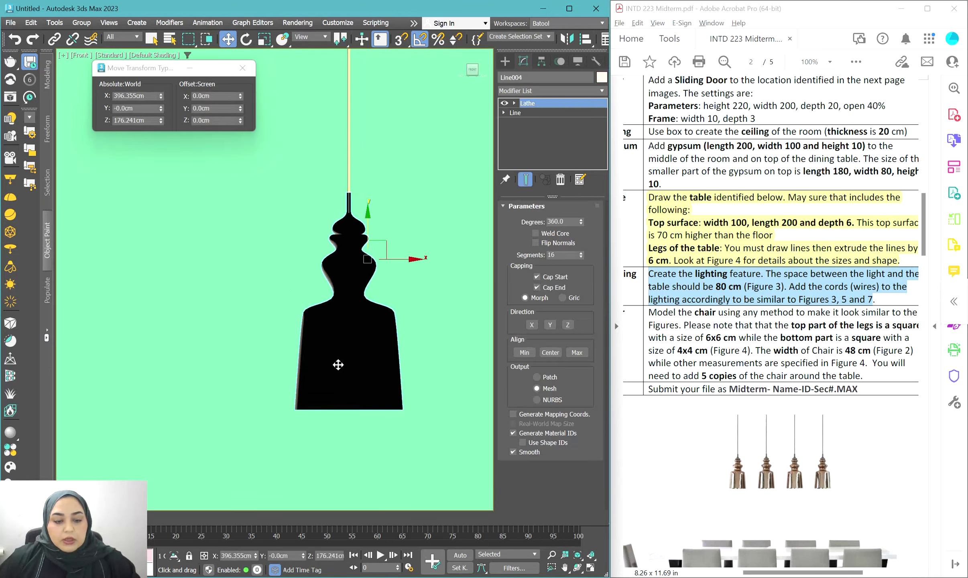
pyautogui.keyDown('alt'); pyautogui.moveTo(328, 380); pyautogui.dragTo(333, 380, button='middle'); pyautogui.keyUp('alt')
pyautogui.click(549, 91)
pyautogui.click(530, 281)
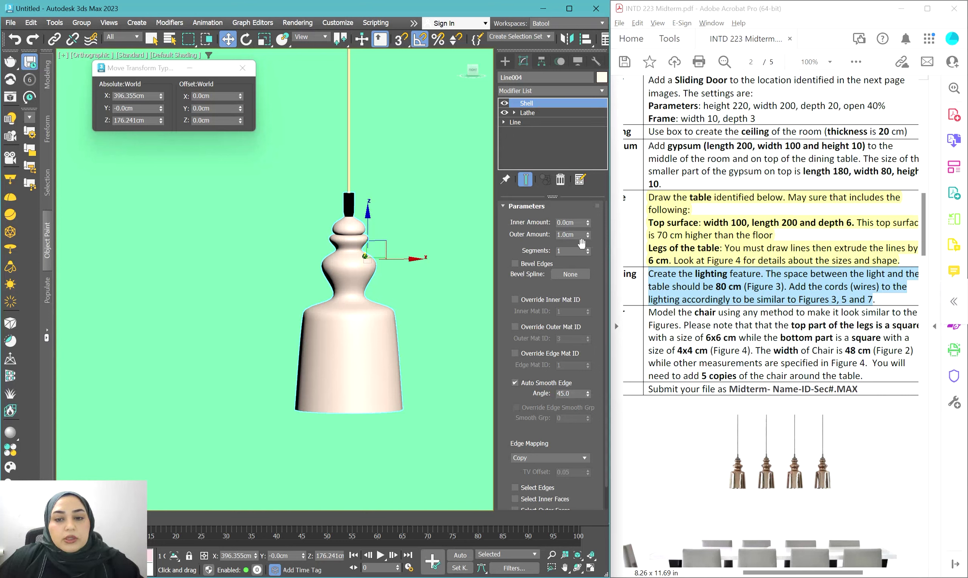
pyautogui.rightClick(588, 237)
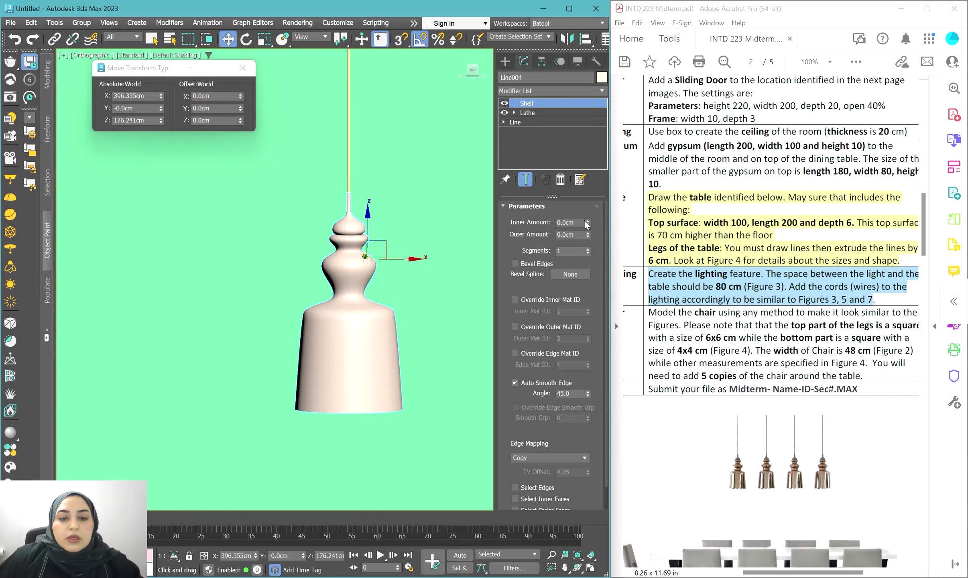
pyautogui.moveTo(588, 221); pyautogui.dragTo(587, 221)
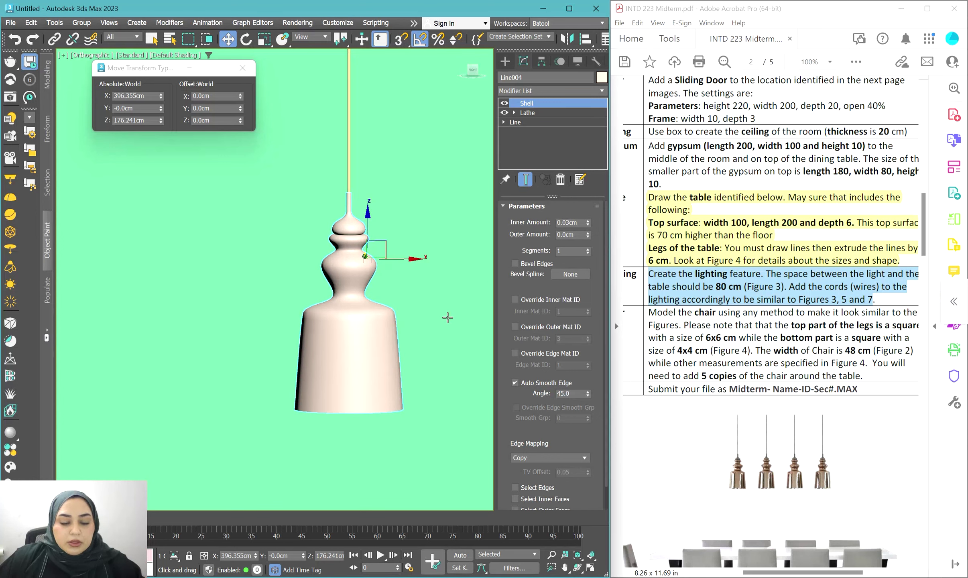
pyautogui.scroll(3, 447, 317)
pyautogui.keyDown('alt'); pyautogui.moveTo(385, 366); pyautogui.dragTo(391, 315, button='middle'); pyautogui.keyUp('alt')
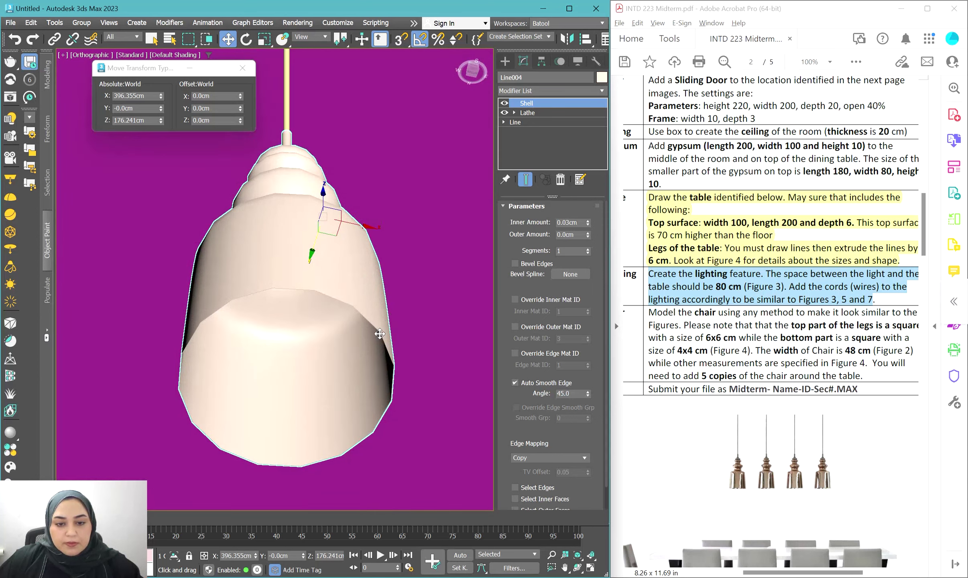
pyautogui.scroll(3, 381, 327)
# Step: Raise the Lathe Segments to 82 to smooth the shade
pyautogui.click(528, 114)
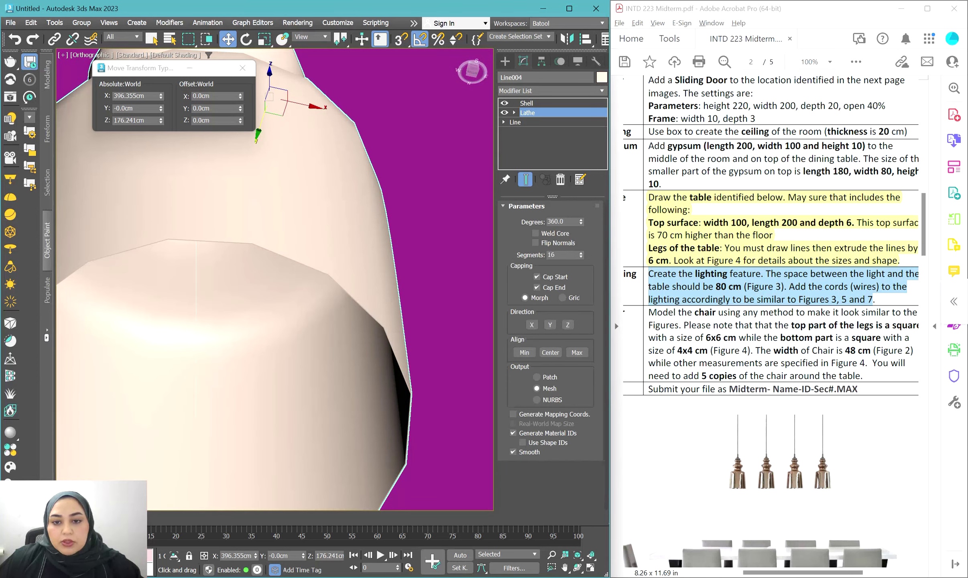
pyautogui.moveTo(580, 254); pyautogui.dragTo(580, 233)
pyautogui.scroll(-2, 484, 277)
pyautogui.scroll(-1, 484, 276)
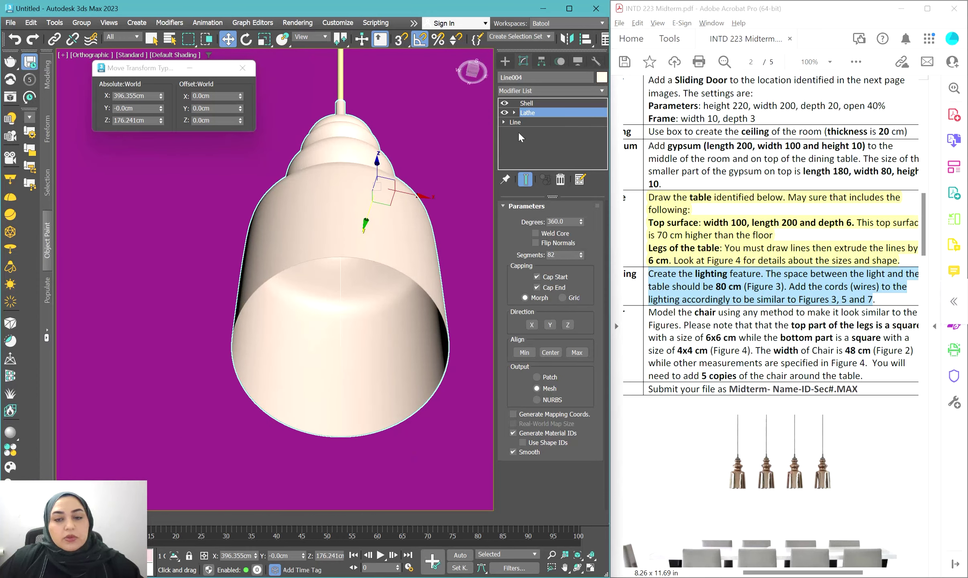
# Step: Set the Shell's Inner Amount to 0 cm and Outer Amount to 0.3 cm
pyautogui.click(526, 103)
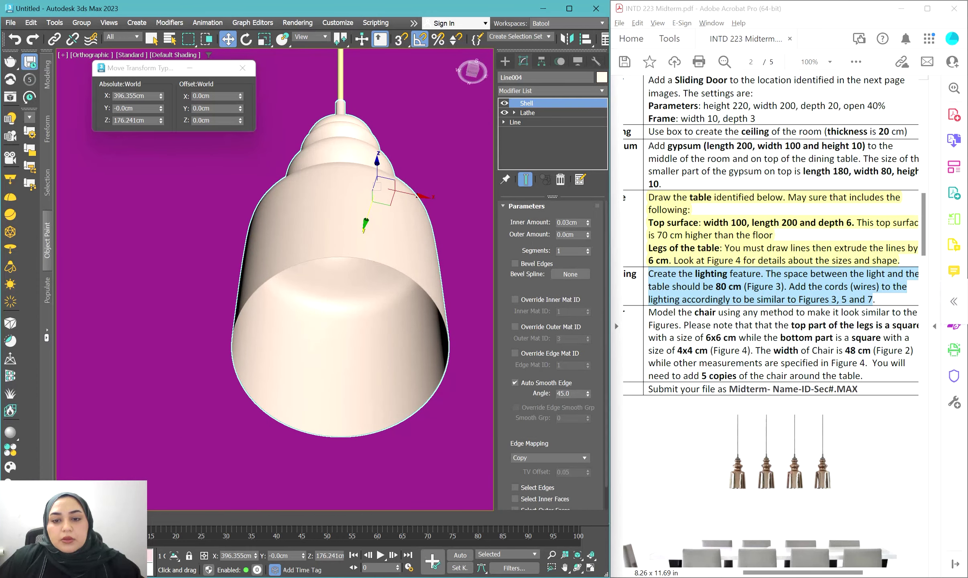
pyautogui.moveTo(586, 221)
pyautogui.mouseDown()
pyautogui.moveTo(586, 236)
pyautogui.moveTo(588, 216)
pyautogui.moveTo(588, 226)
pyautogui.mouseUp()
pyautogui.scroll(-6, 361, 307)
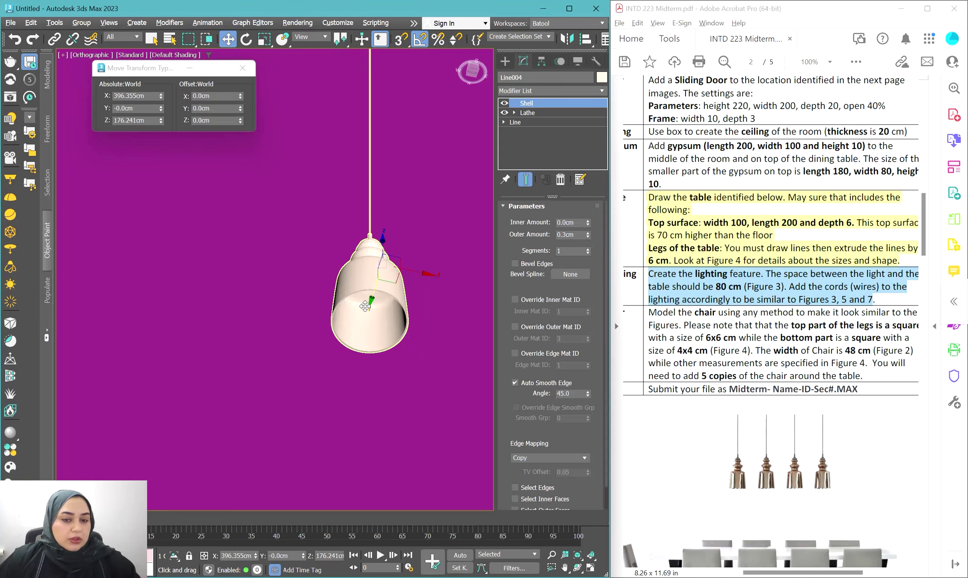
pyautogui.scroll(-5, 361, 307)
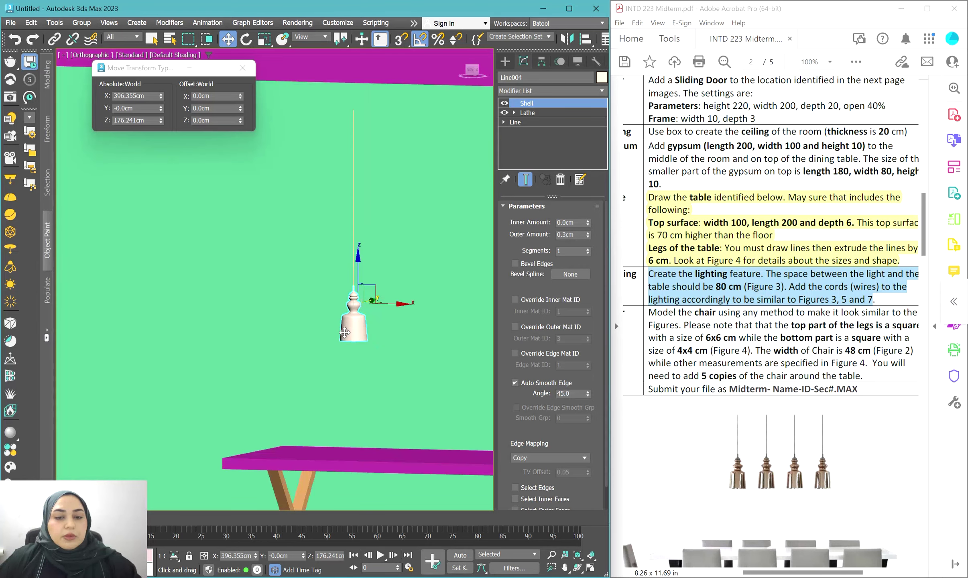
# Step: Group the lamp and its cord as Group001
pyautogui.keyDown('ctrl'); pyautogui.click(354, 266); pyautogui.keyUp('ctrl')
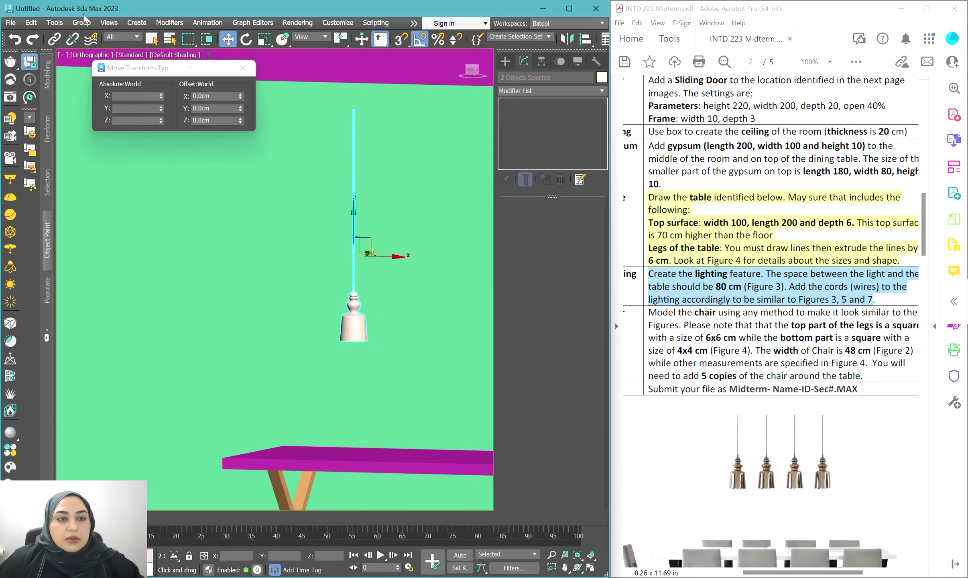
pyautogui.click(93, 23)
pyautogui.click(98, 41)
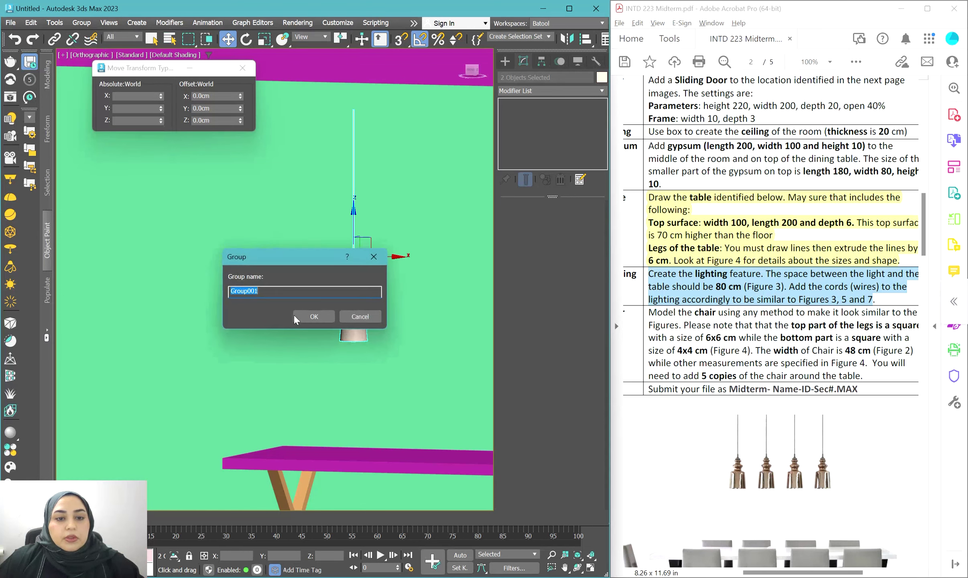
pyautogui.click(314, 316)
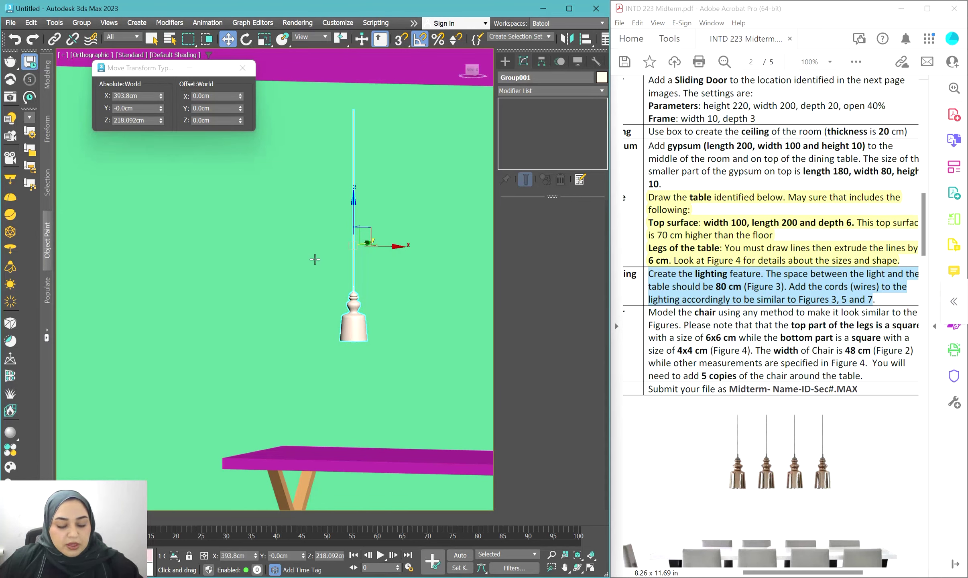
# Step: In a wireframe Top view, centre Group001 along Y on the gypsum, Center to Center
pyautogui.press('t')
pyautogui.press('z')
pyautogui.press('F3')
pyautogui.scroll(-6, 336, 365)
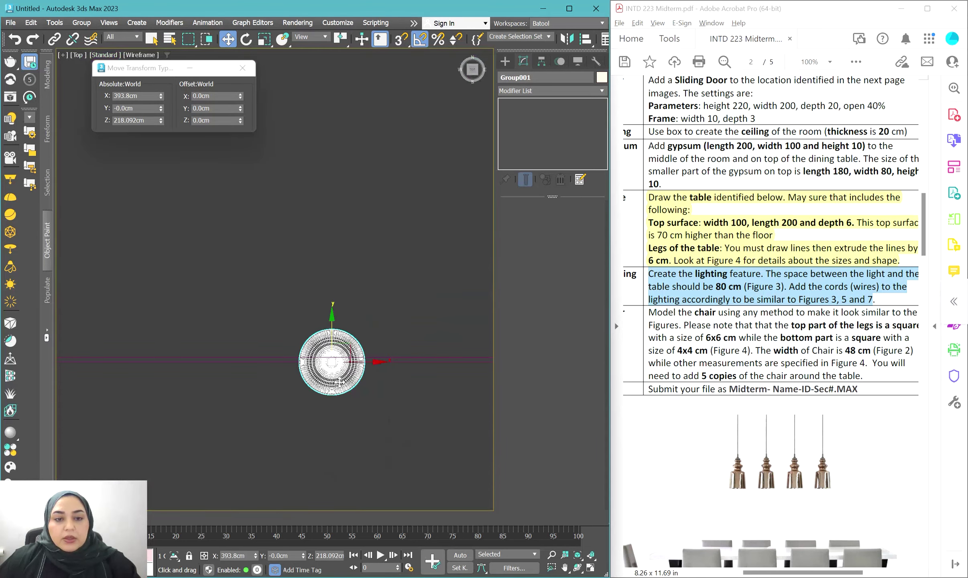
pyautogui.click(585, 39)
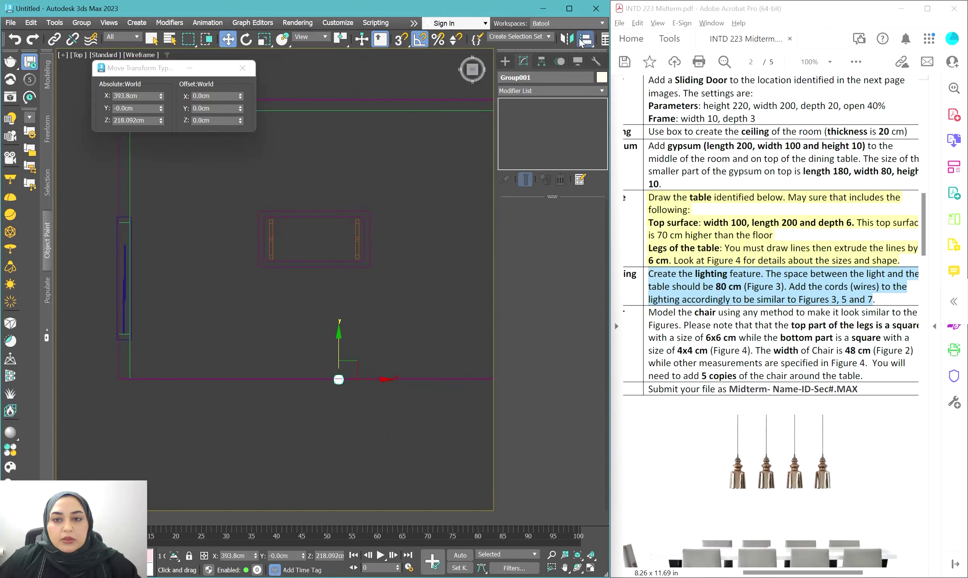
pyautogui.click(326, 213)
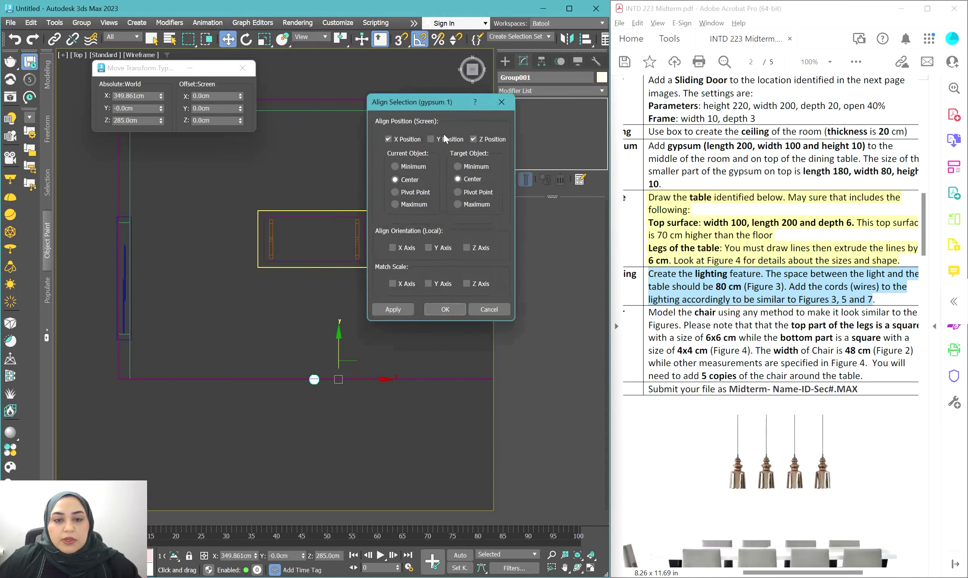
pyautogui.hotkey('alt', 'x')
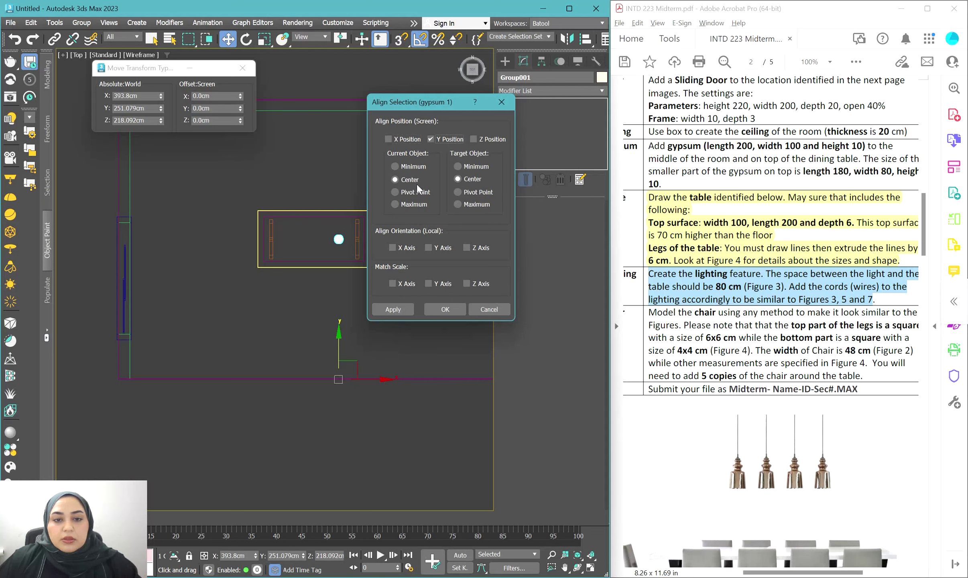
pyautogui.click(445, 309)
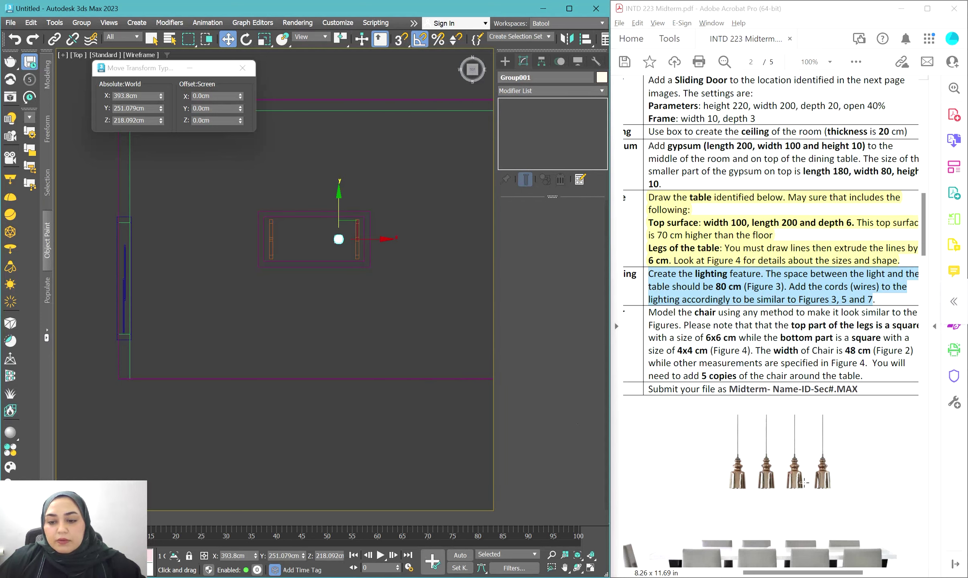
pyautogui.scroll(-10, 804, 483)
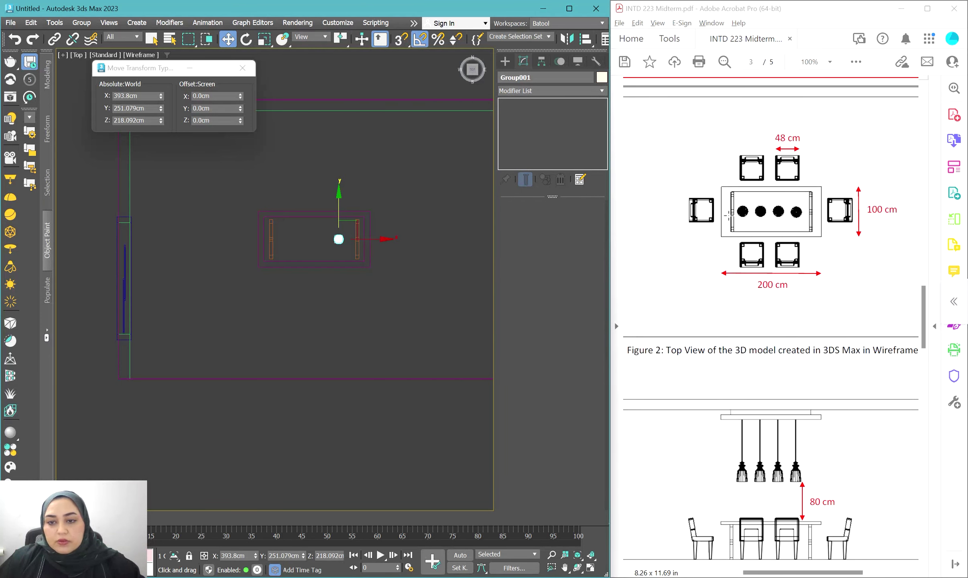
pyautogui.scroll(3, 356, 261)
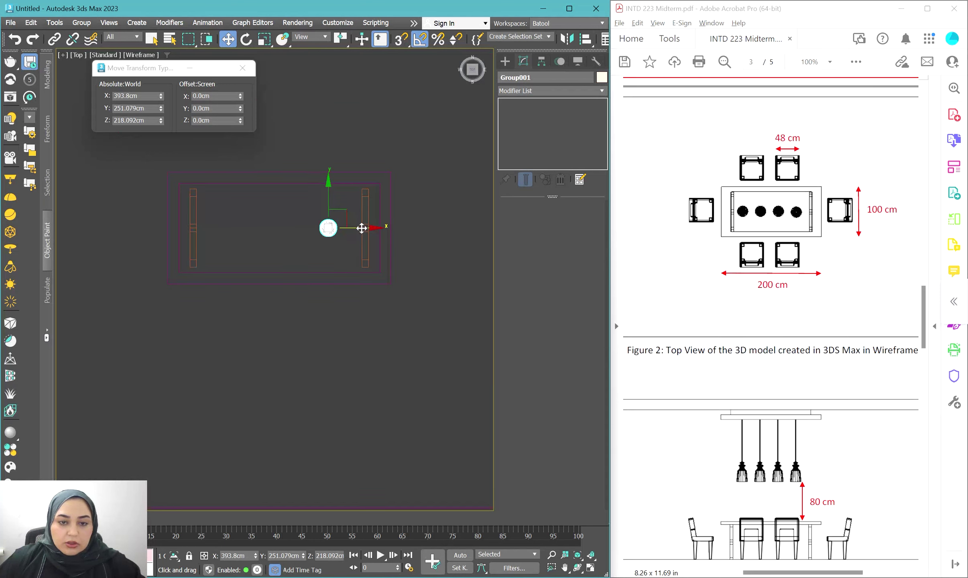
# Step: Make three instanced copies of the lamp group and group all four as Group005
pyautogui.moveTo(361, 227)
pyautogui.mouseDown()
pyautogui.moveTo(372, 228)
pyautogui.moveTo(342, 227)
pyautogui.mouseUp()
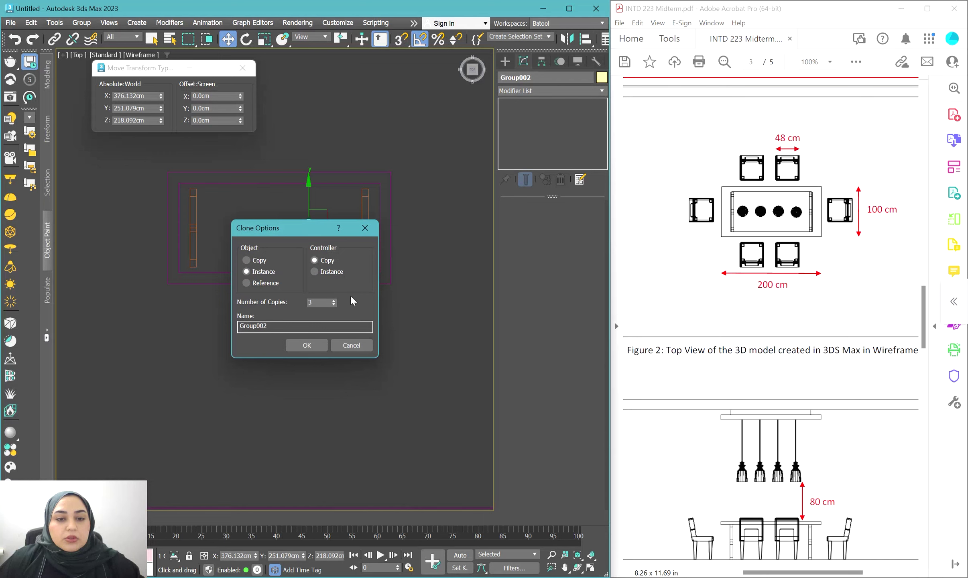
pyautogui.click(312, 346)
pyautogui.moveTo(288, 246); pyautogui.dragTo(236, 249)
pyautogui.click(81, 23)
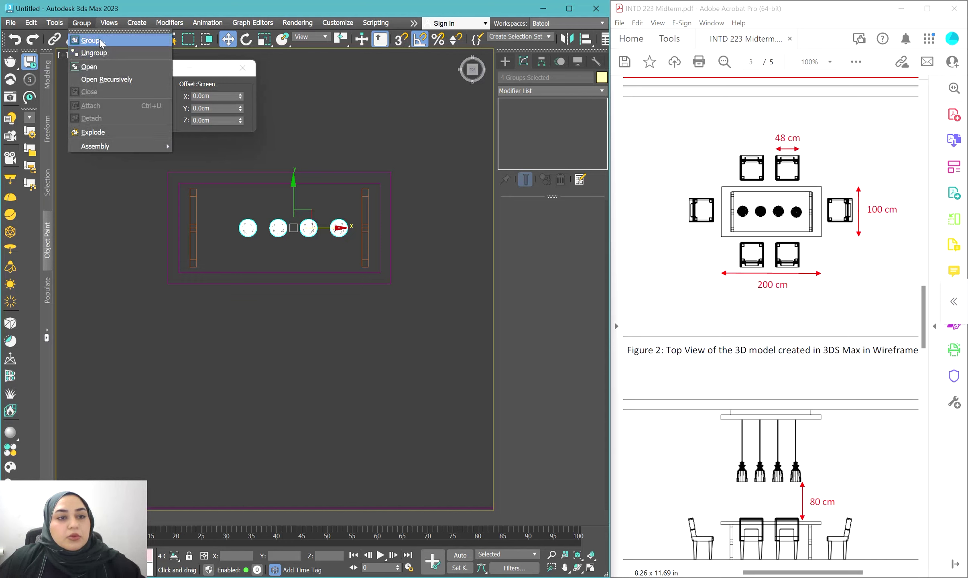
pyautogui.click(93, 40)
pyautogui.click(309, 316)
# Step: Centre Group005 along X over the gypsum, Center to Center
pyautogui.click(586, 39)
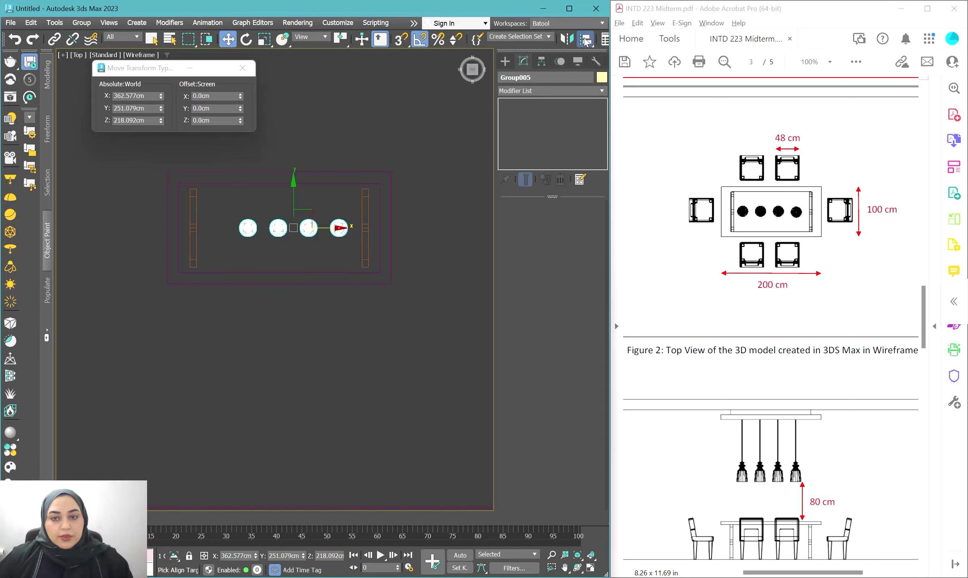
pyautogui.click(331, 184)
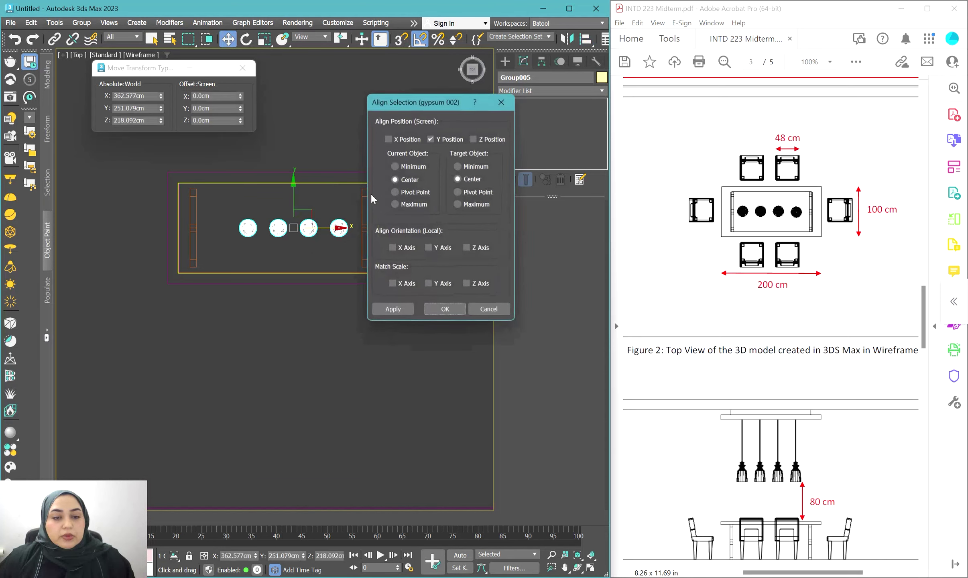
pyautogui.click(429, 138)
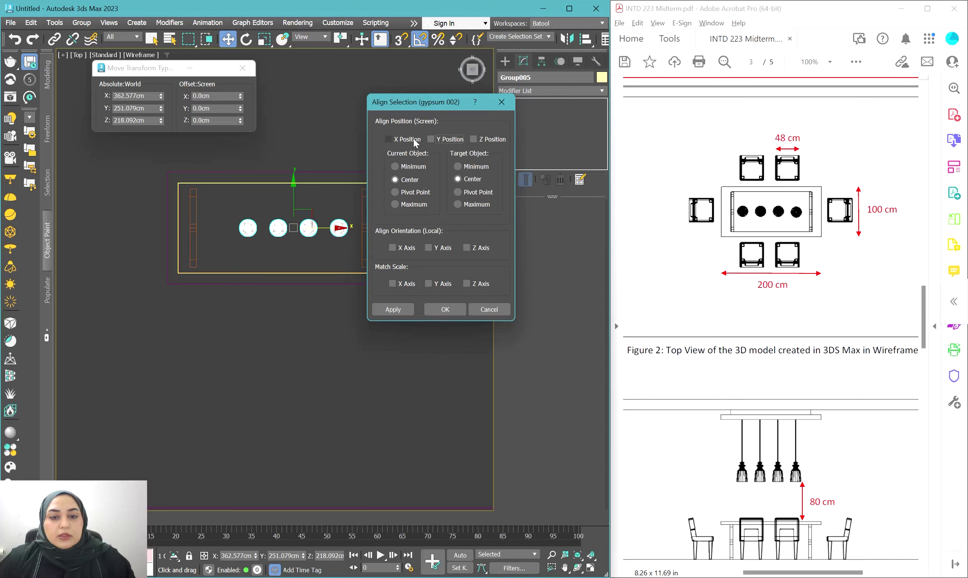
pyautogui.click(414, 139)
pyautogui.click(445, 310)
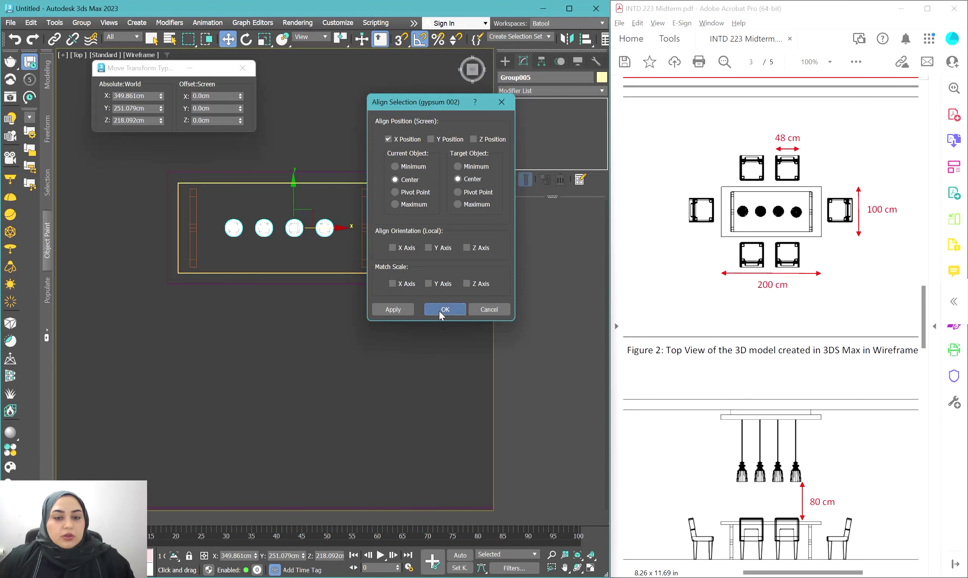
pyautogui.scroll(-3, 309, 275)
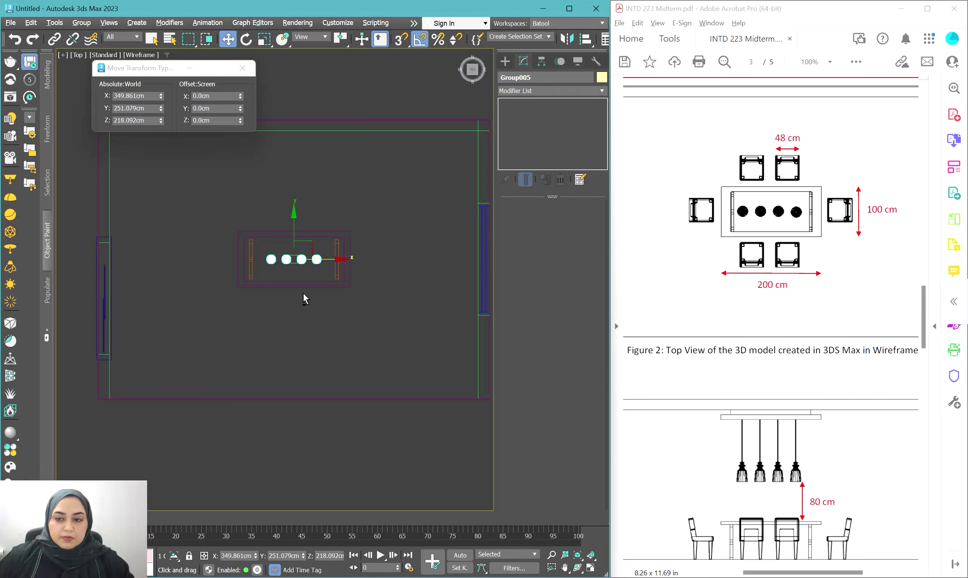
pyautogui.keyDown('alt'); pyautogui.moveTo(303, 292); pyautogui.dragTo(300, 238, button='middle'); pyautogui.keyUp('alt')
# Step: Shade the tilted room view and scroll the PDF back to page 2's task list
pyautogui.press('F3')
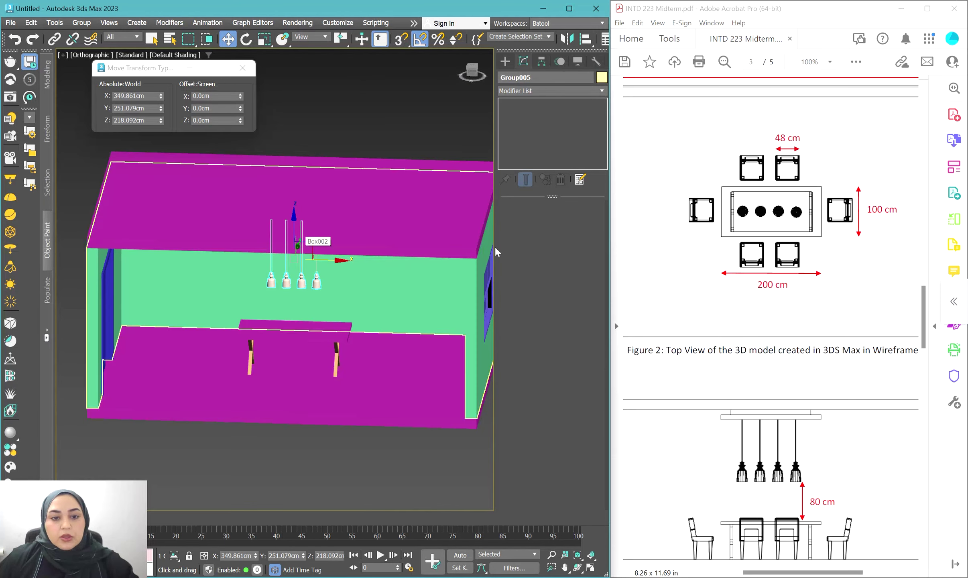
pyautogui.scroll(5, 782, 187)
pyautogui.scroll(10, 782, 187)
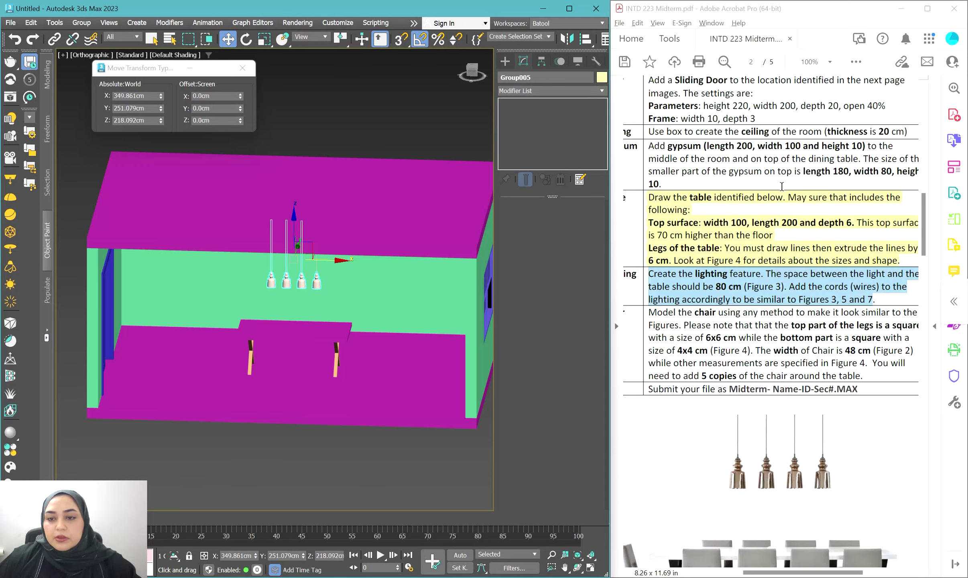
pyautogui.scroll(-3, 781, 187)
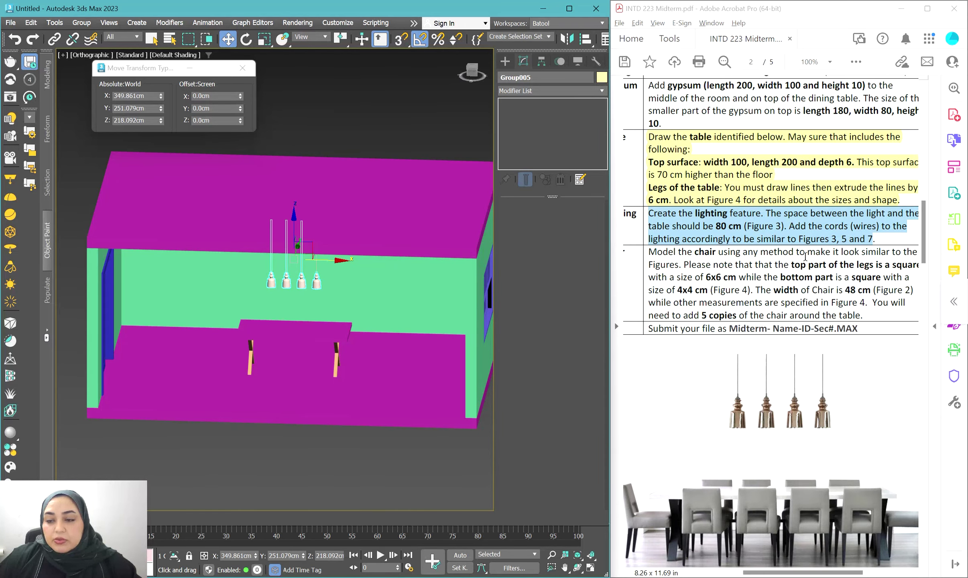
pyautogui.hscroll(5, 862, 255)
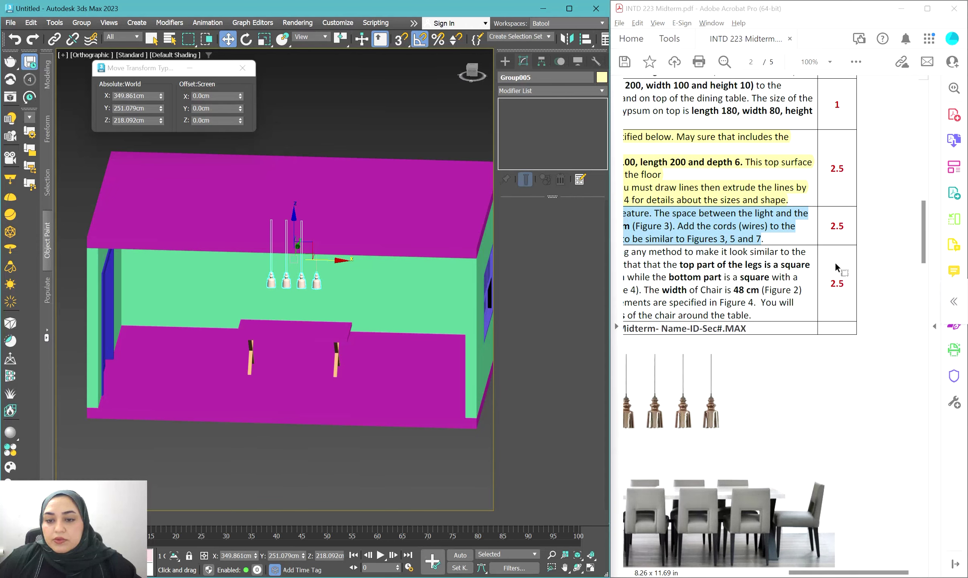
pyautogui.hscroll(-5, 831, 262)
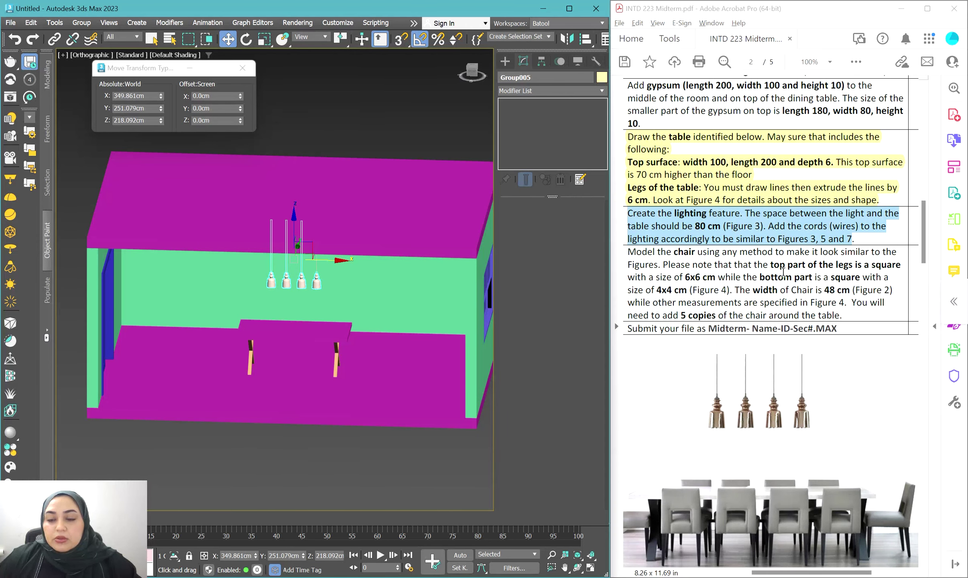
pyautogui.hscroll(2, 785, 269)
pyautogui.hscroll(-5, 798, 266)
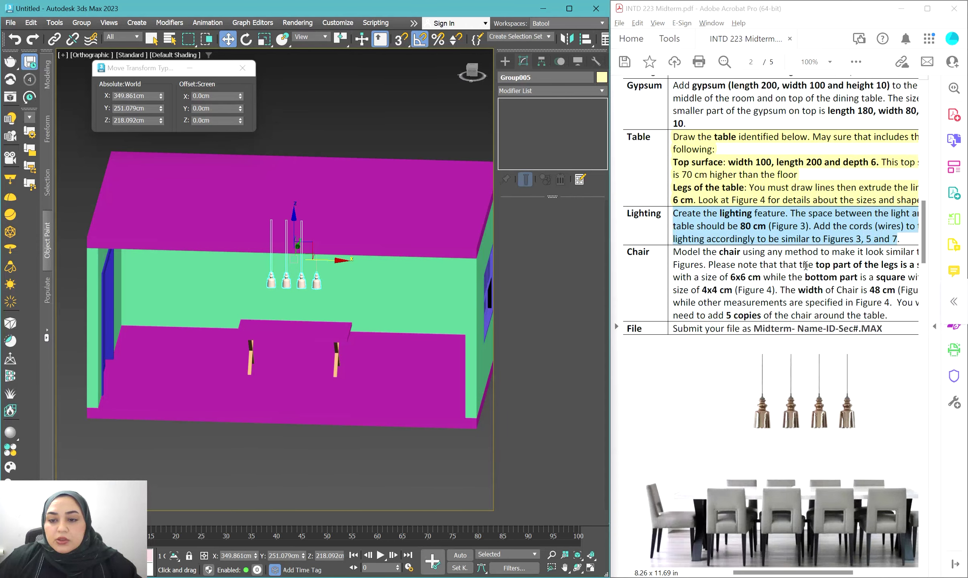
pyautogui.hscroll(5, 806, 266)
pyautogui.hscroll(-2, 805, 265)
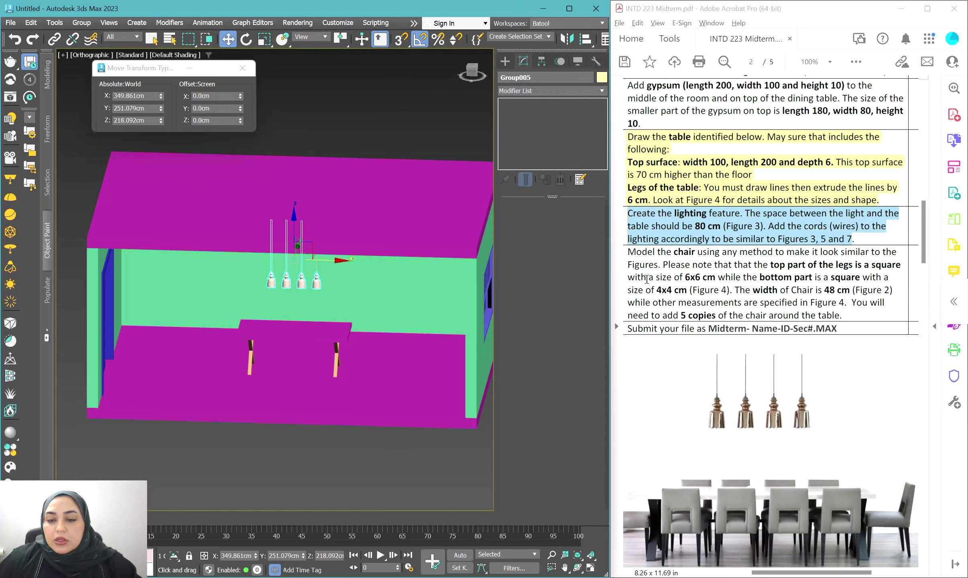
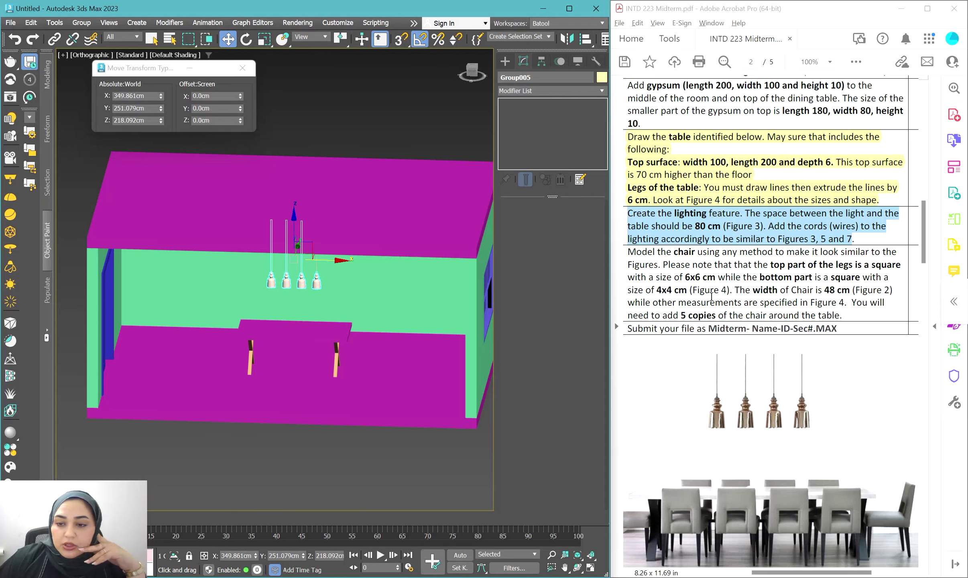
# Step: Scroll through the midterm brief's pages to look over the chair drawings
pyautogui.scroll(-15, 758, 317)
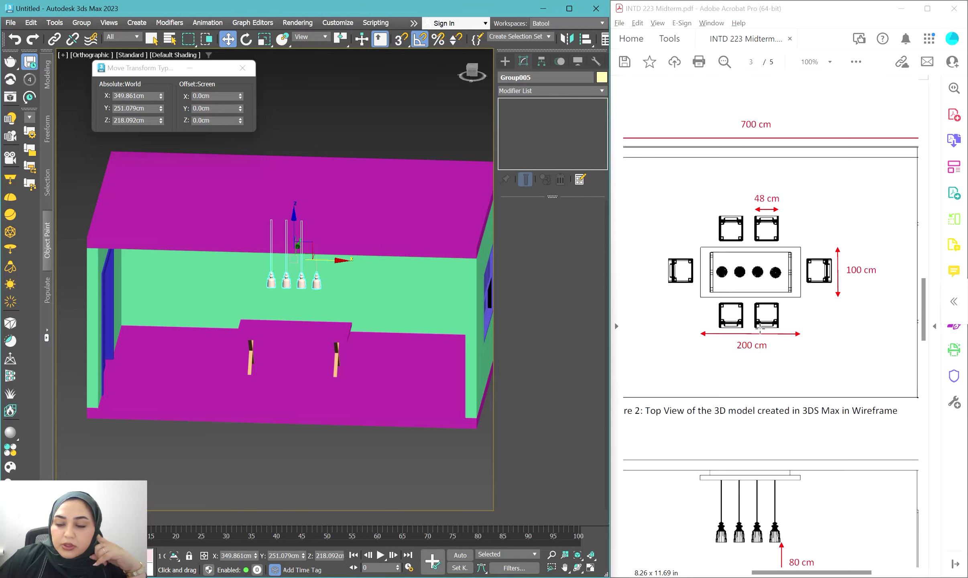
pyautogui.scroll(-15, 760, 328)
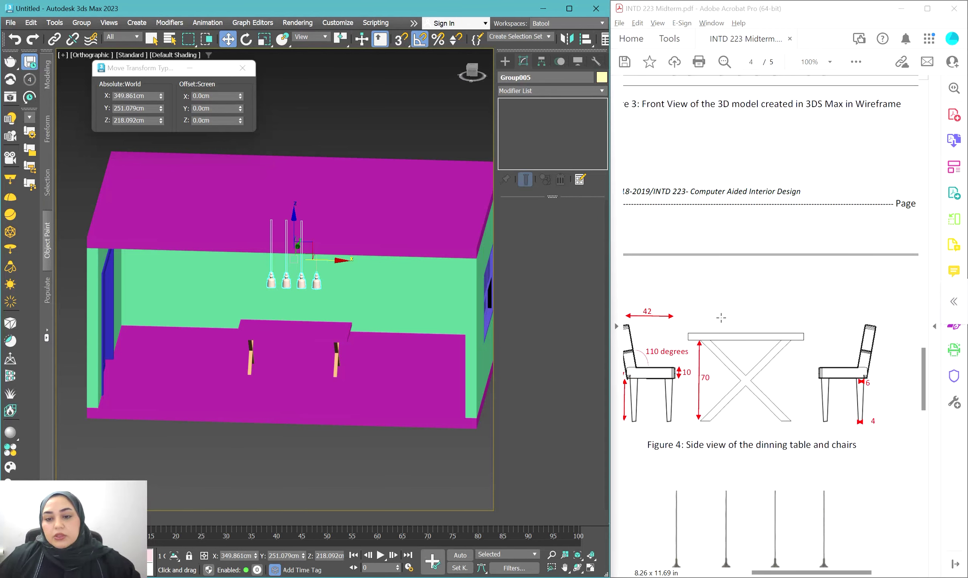
pyautogui.scroll(3, 693, 295)
pyautogui.scroll(-3, 706, 319)
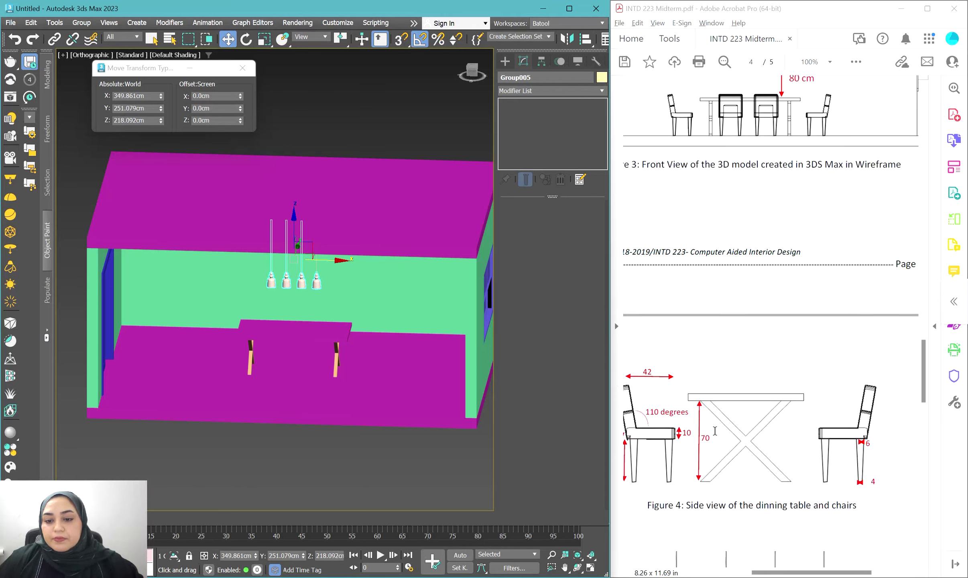
pyautogui.hscroll(-3, 662, 408)
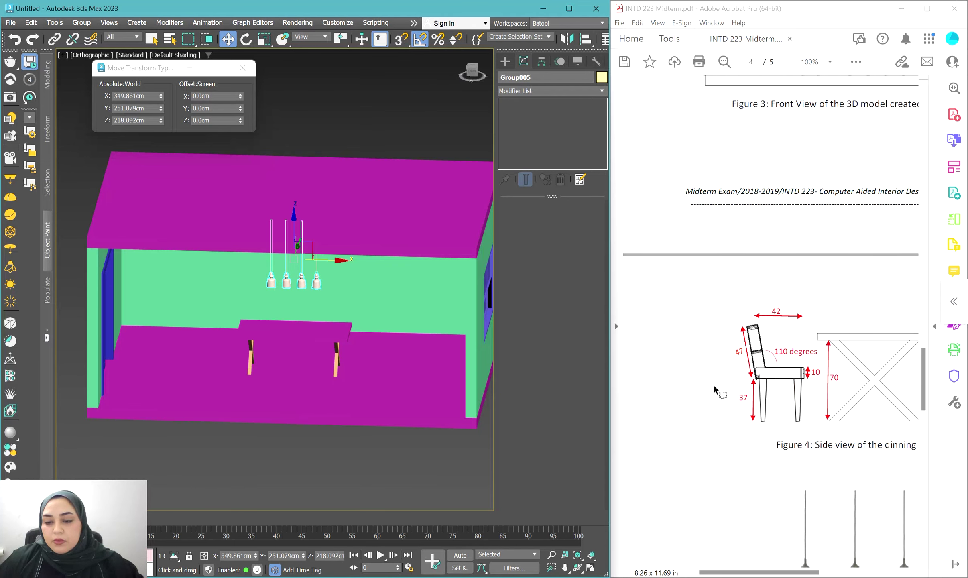
pyautogui.hscroll(2, 713, 383)
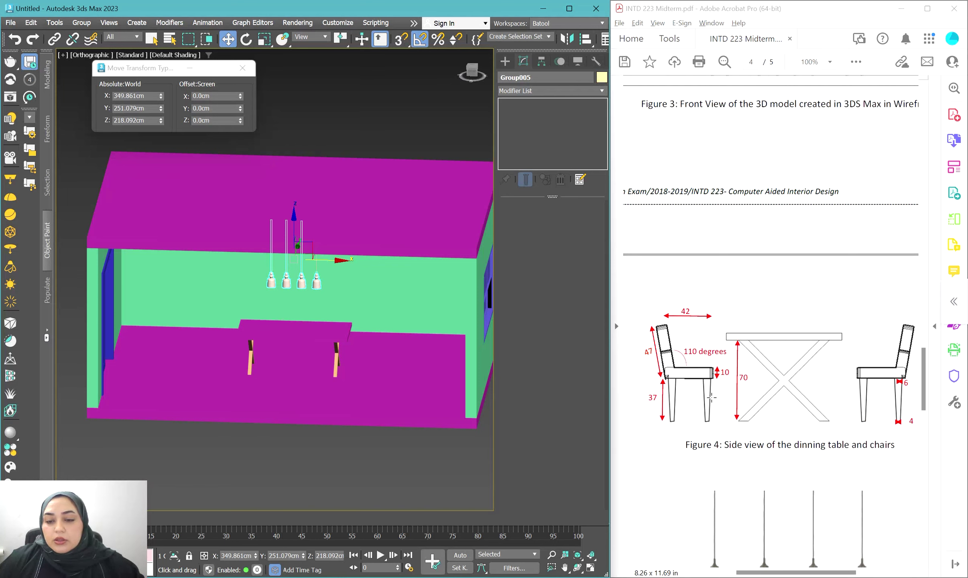
pyautogui.hscroll(-1, 710, 400)
pyautogui.scroll(10, 710, 398)
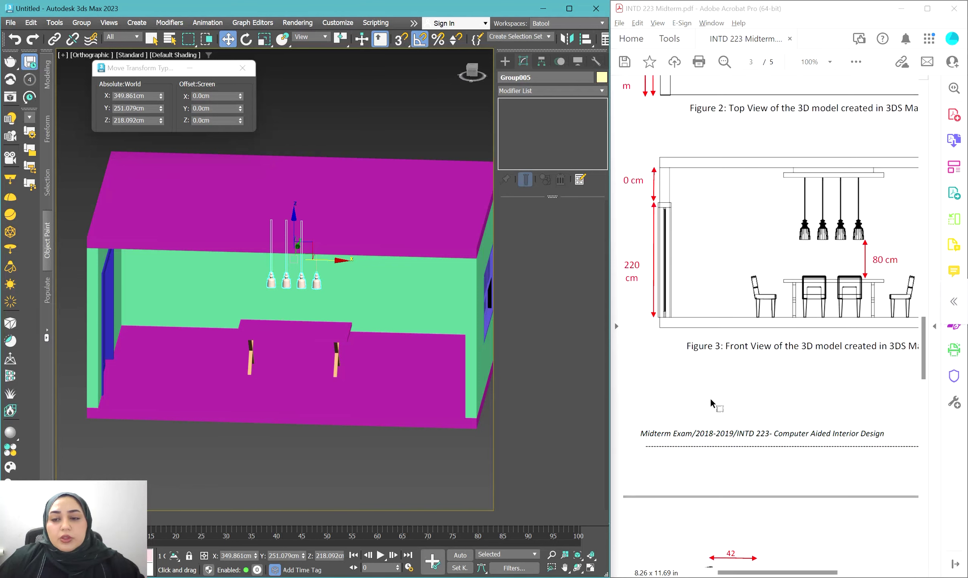
pyautogui.scroll(-3, 711, 398)
pyautogui.scroll(6, 711, 397)
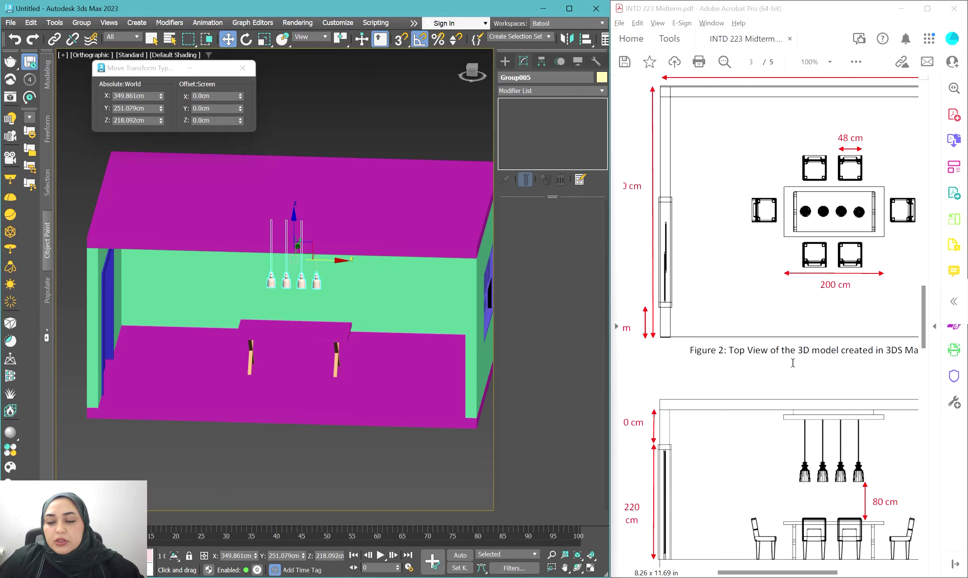
pyautogui.scroll(-6, 762, 381)
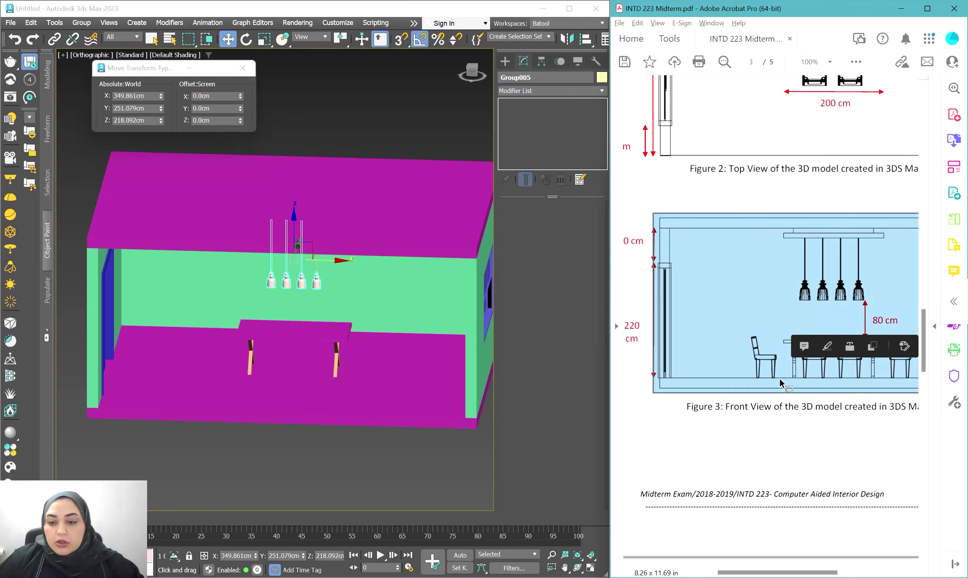
pyautogui.keyDown('ctrl'); pyautogui.scroll(4, 778, 377); pyautogui.keyUp('ctrl')
pyautogui.keyDown('ctrl'); pyautogui.scroll(2, 758, 326); pyautogui.keyUp('ctrl')
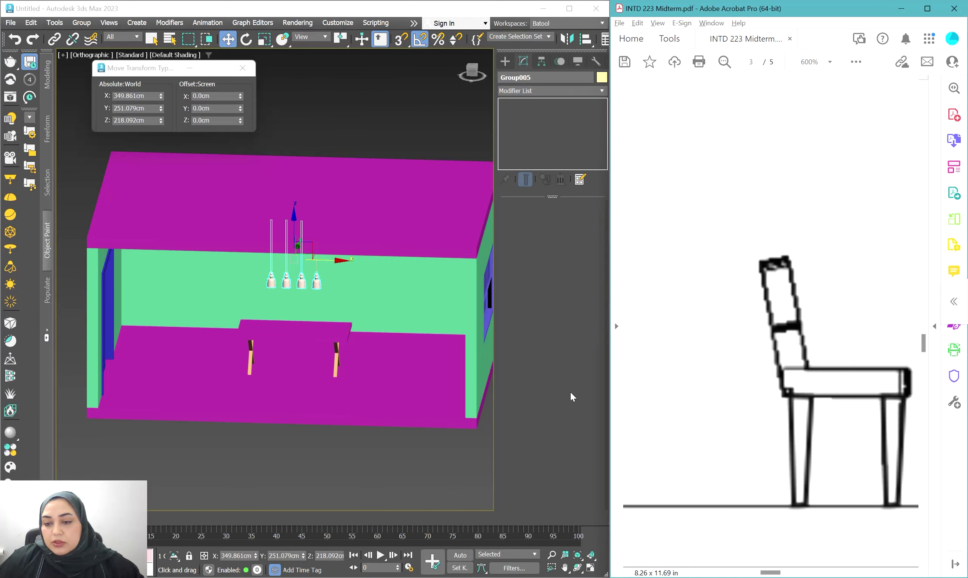
pyautogui.keyDown('ctrl'); pyautogui.scroll(-1, 679, 375); pyautogui.keyUp('ctrl')
pyautogui.keyDown('ctrl'); pyautogui.scroll(2, 819, 386); pyautogui.keyUp('ctrl')
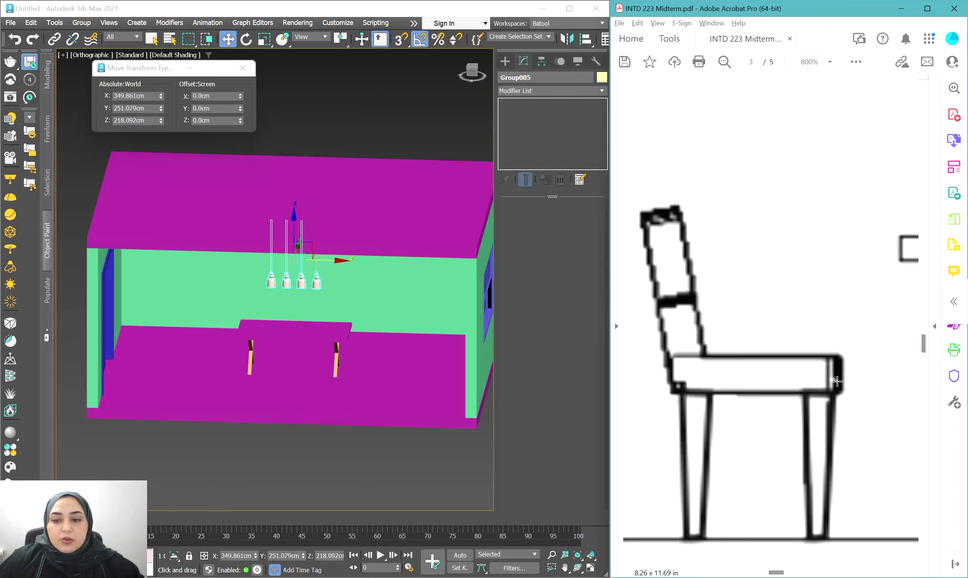
pyautogui.hscroll(5, 682, 345)
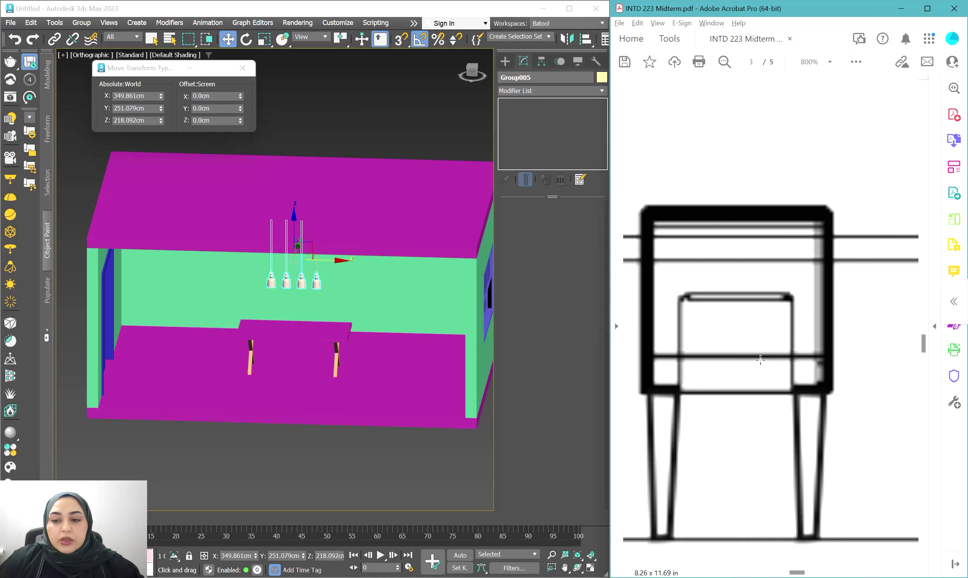
# Step: Scroll down to page 4's Figure 5 lighting shapes and dining perspective render
pyautogui.scroll(-5, 777, 364)
pyautogui.keyDown('ctrl'); pyautogui.scroll(-6, 775, 360); pyautogui.keyUp('ctrl')
pyautogui.scroll(-10, 715, 275)
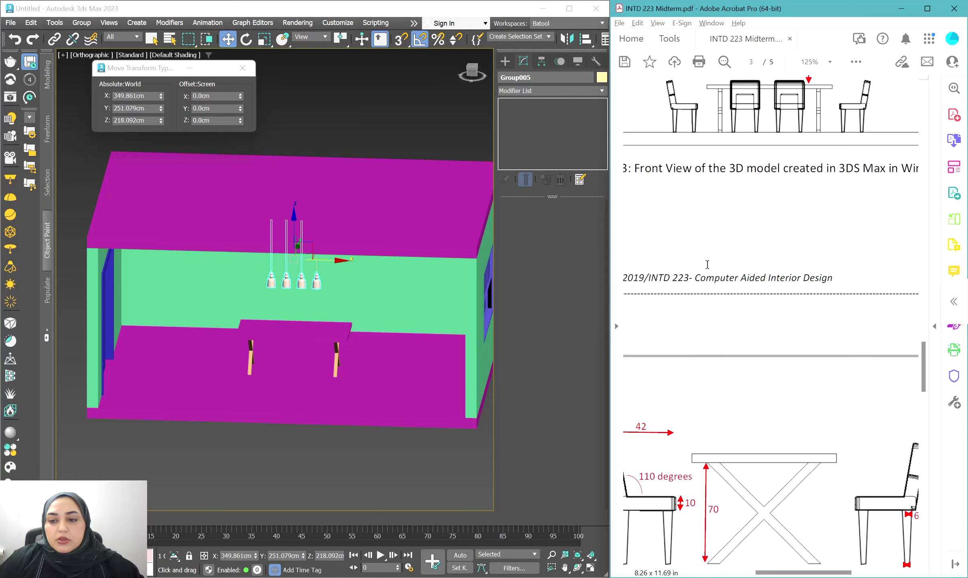
pyautogui.scroll(-3, 736, 325)
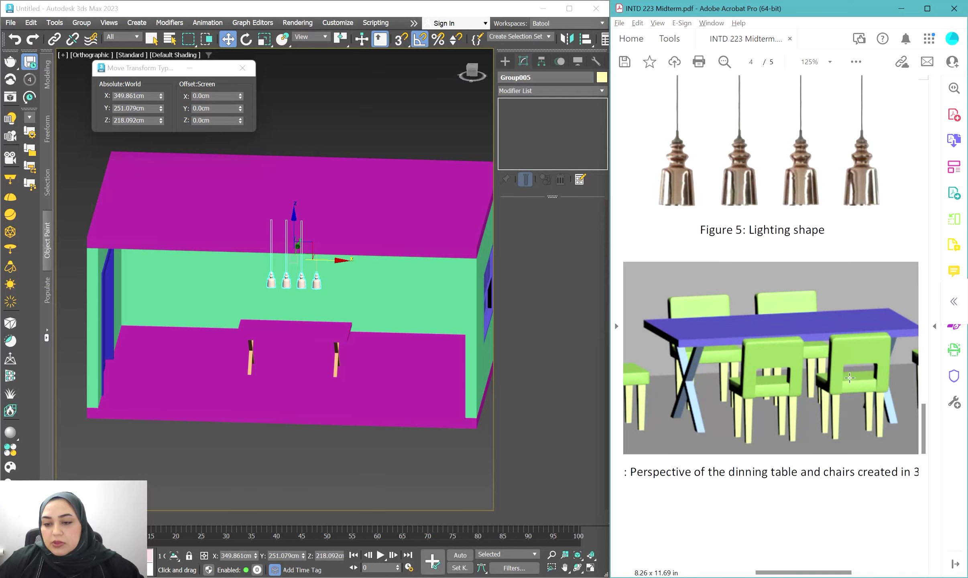
# Step: Scroll the zoomed PDF to the side-view chair drawing with its 47 cm backrest and 37 cm leg
pyautogui.hscroll(2, 820, 388)
pyautogui.keyDown('ctrl'); pyautogui.scroll(3, 724, 396); pyautogui.keyUp('ctrl')
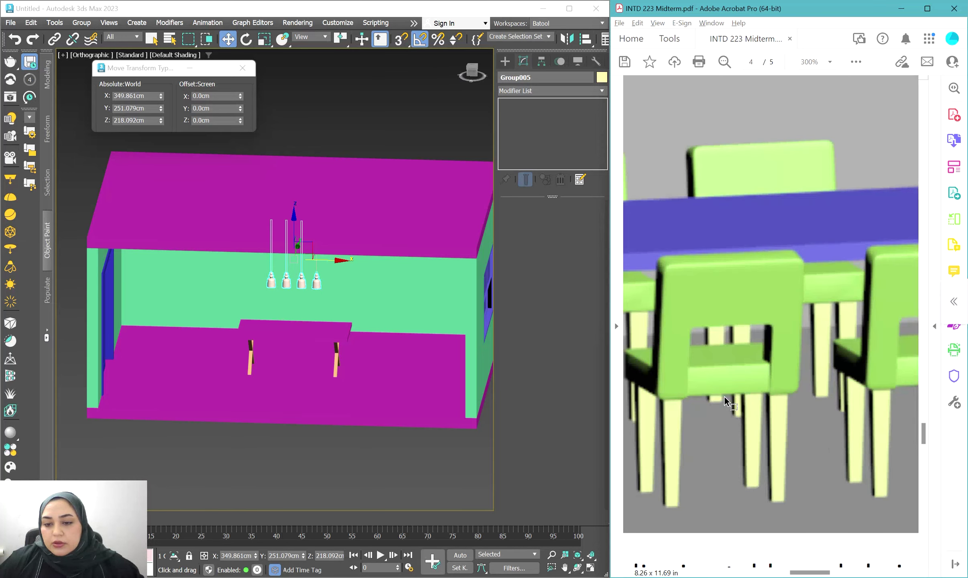
pyautogui.keyDown('ctrl'); pyautogui.scroll(1, 770, 373); pyautogui.keyUp('ctrl')
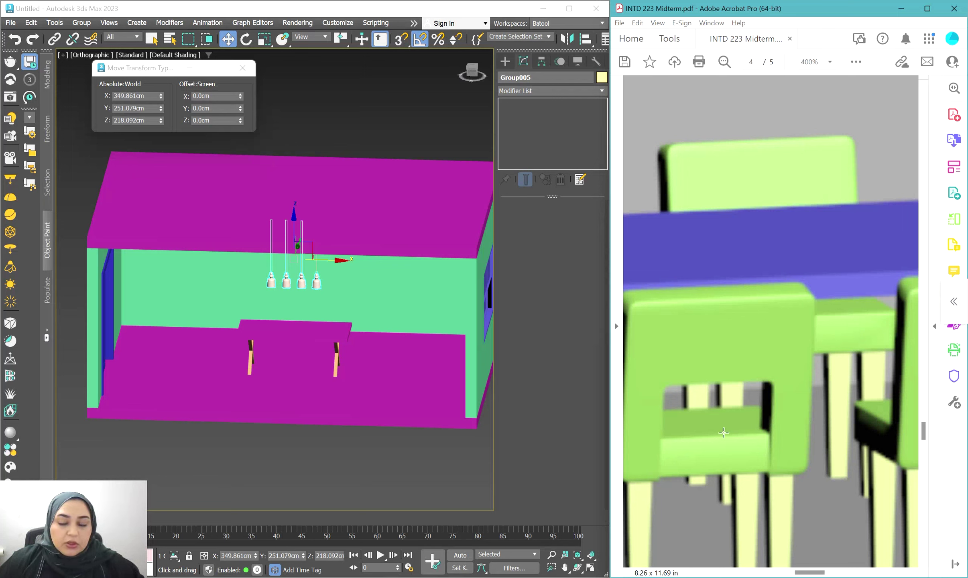
pyautogui.hscroll(-6, 742, 447)
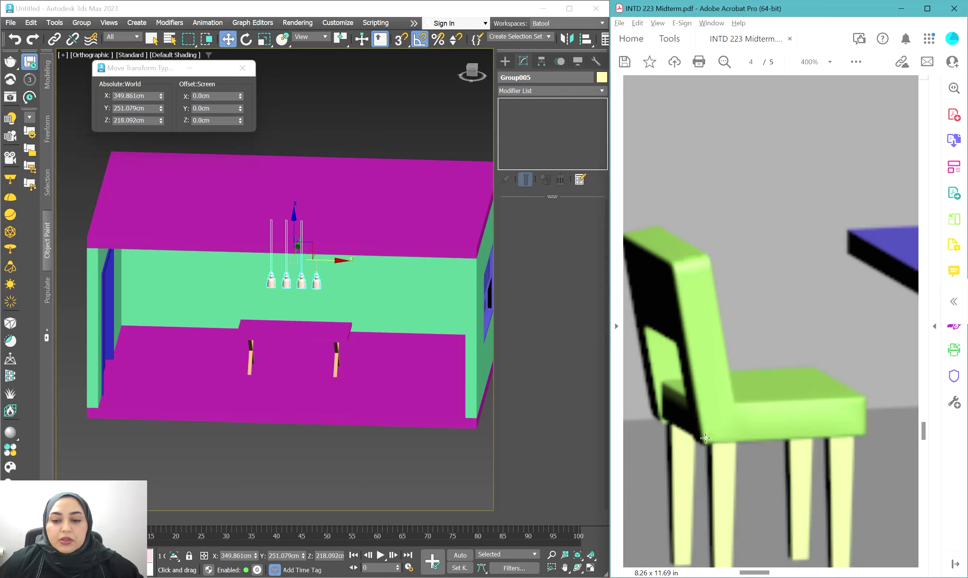
pyautogui.hscroll(-4, 735, 404)
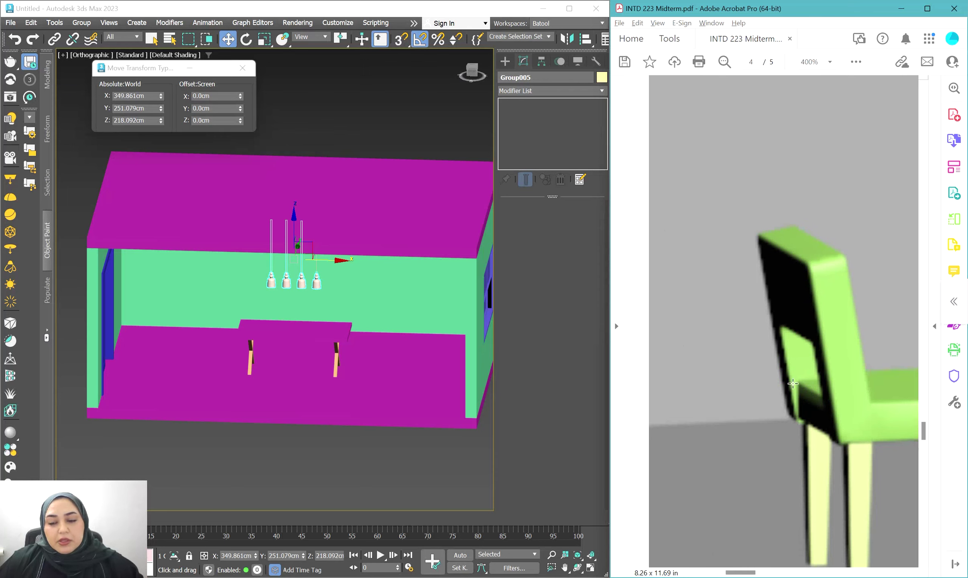
pyautogui.hscroll(2, 793, 383)
pyautogui.scroll(3, 760, 368)
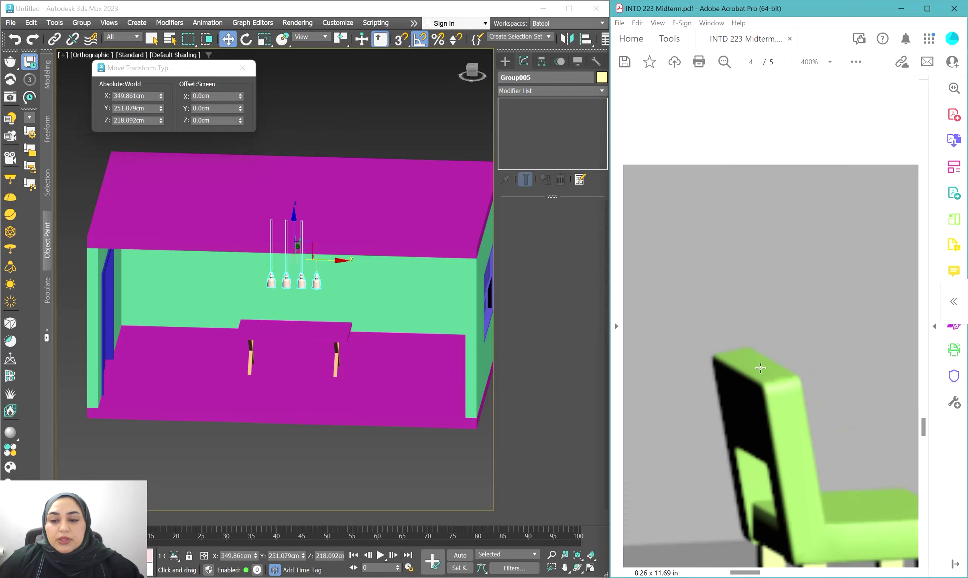
pyautogui.scroll(5, 760, 367)
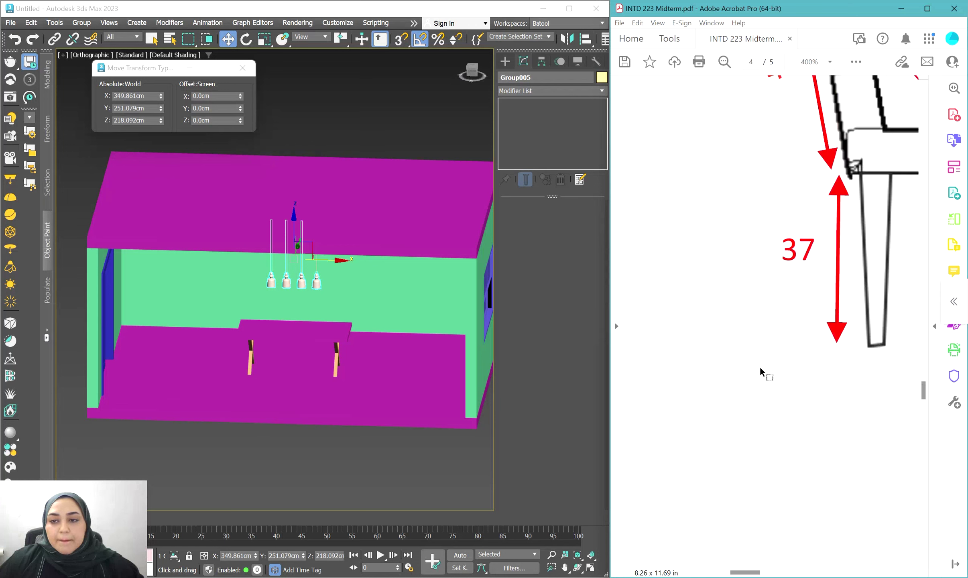
pyautogui.scroll(4, 759, 366)
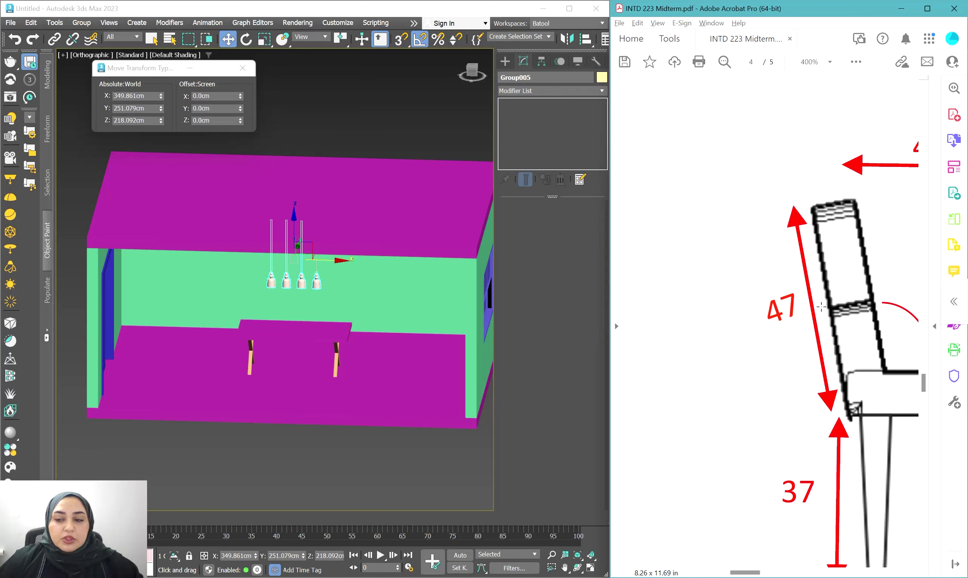
# Step: Deselect the pendant lights and frame the whole room in the Front view
pyautogui.moveTo(445, 404); pyautogui.dragTo(398, 358, button='middle')
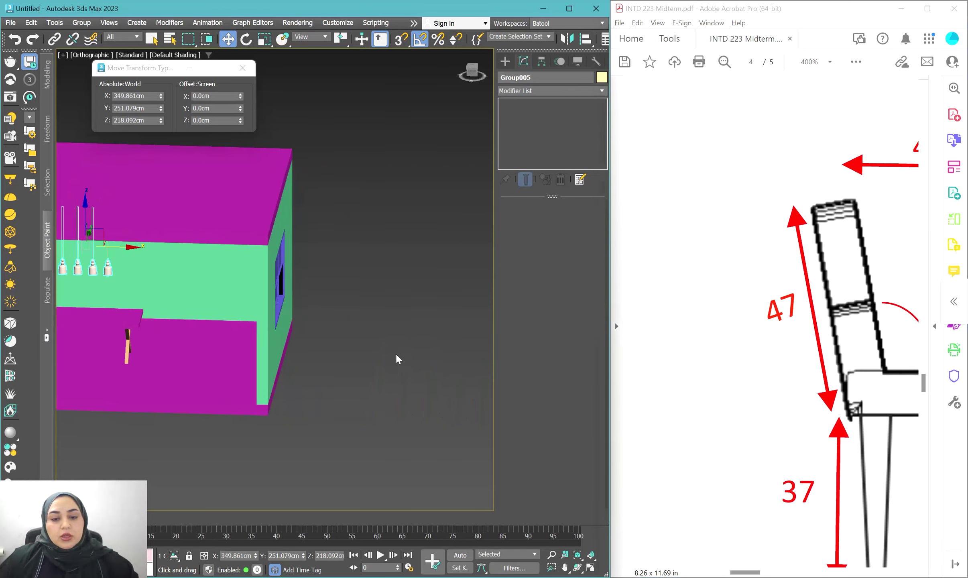
pyautogui.click(399, 355)
pyautogui.press('f')
pyautogui.press('z')
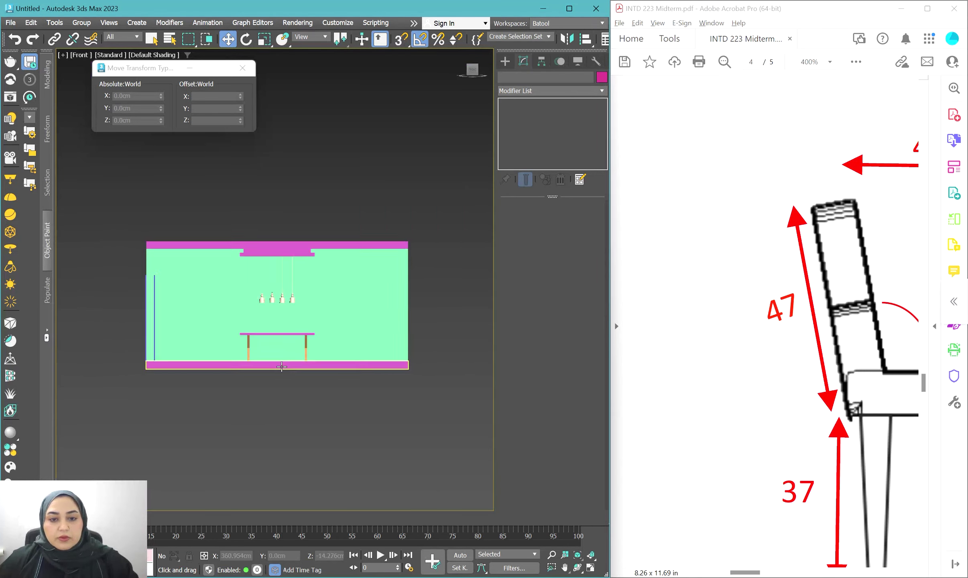
pyautogui.scroll(5, 432, 324)
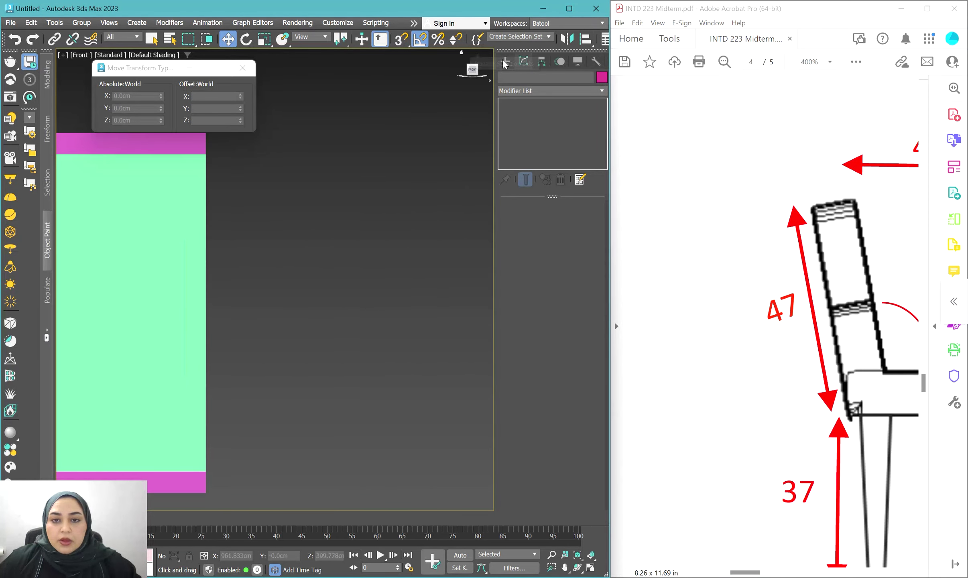
# Step: Draw a rectangle shape in the empty space beside the room
pyautogui.click(504, 61)
pyautogui.scroll(3, 367, 266)
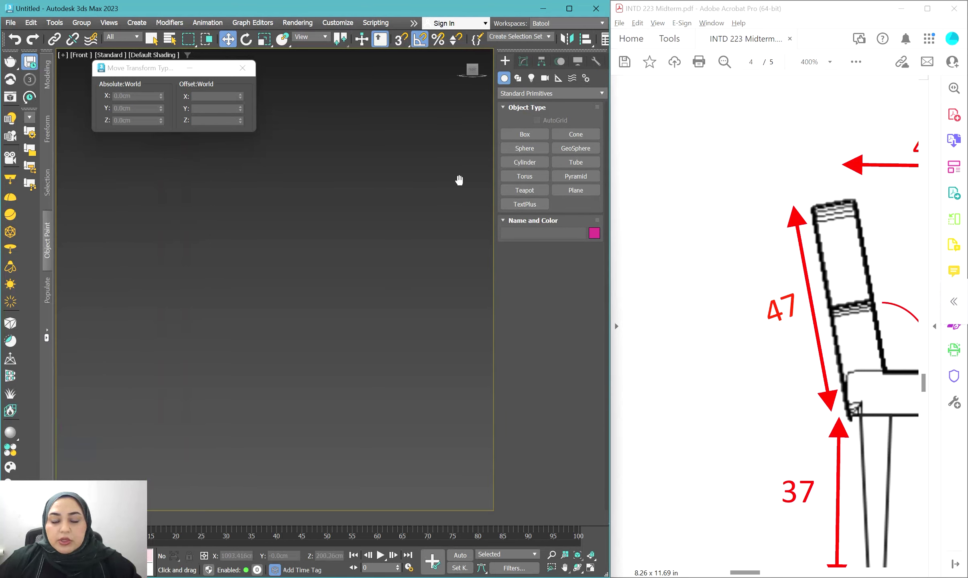
pyautogui.moveTo(459, 180); pyautogui.dragTo(481, 183, button='middle')
pyautogui.click(517, 78)
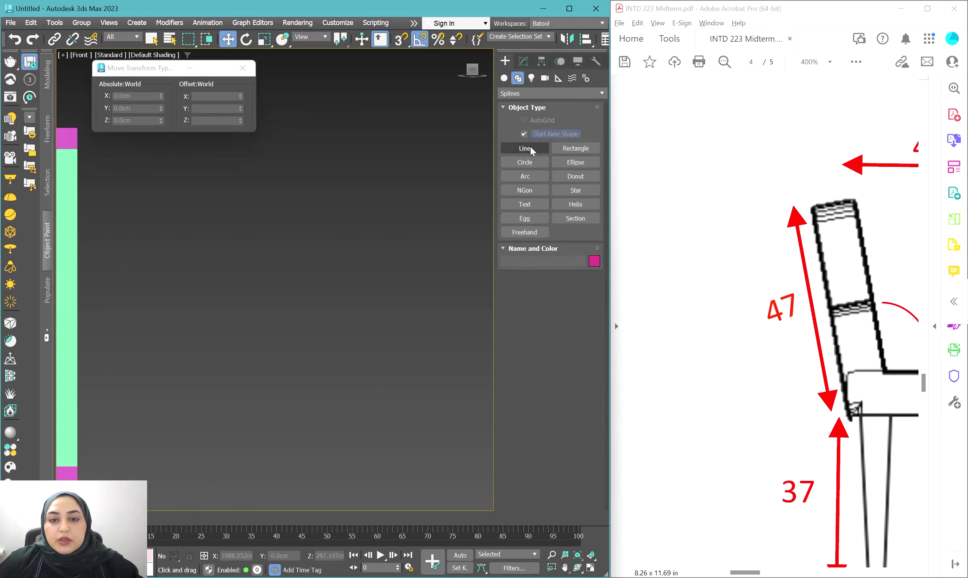
pyautogui.click(575, 148)
pyautogui.moveTo(268, 257); pyautogui.dragTo(323, 323)
pyautogui.click(559, 360)
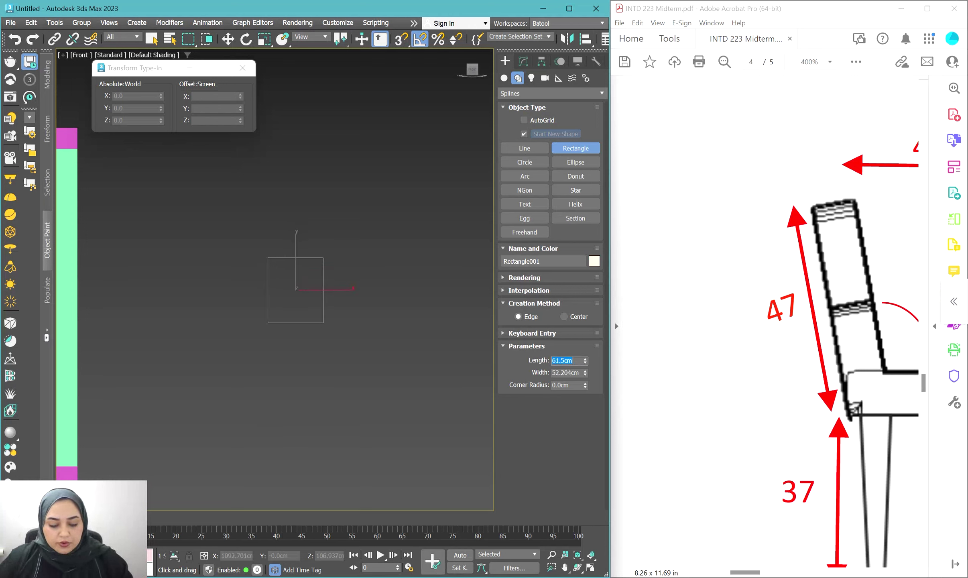
# Step: Set the rectangle's Length to 47 cm and Width to 48 cm
pyautogui.write('48')
pyautogui.press('Return')
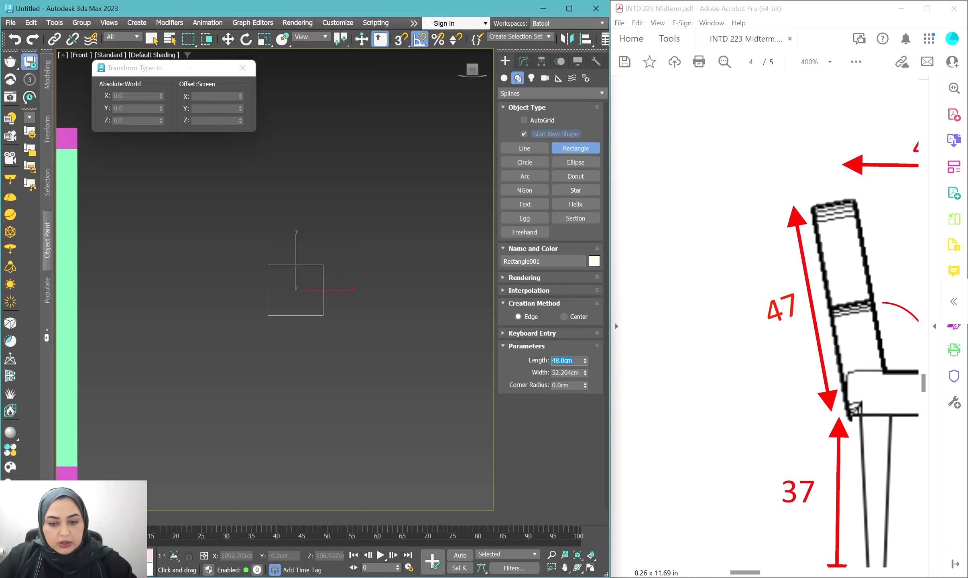
pyautogui.write('47')
pyautogui.press('Tab')
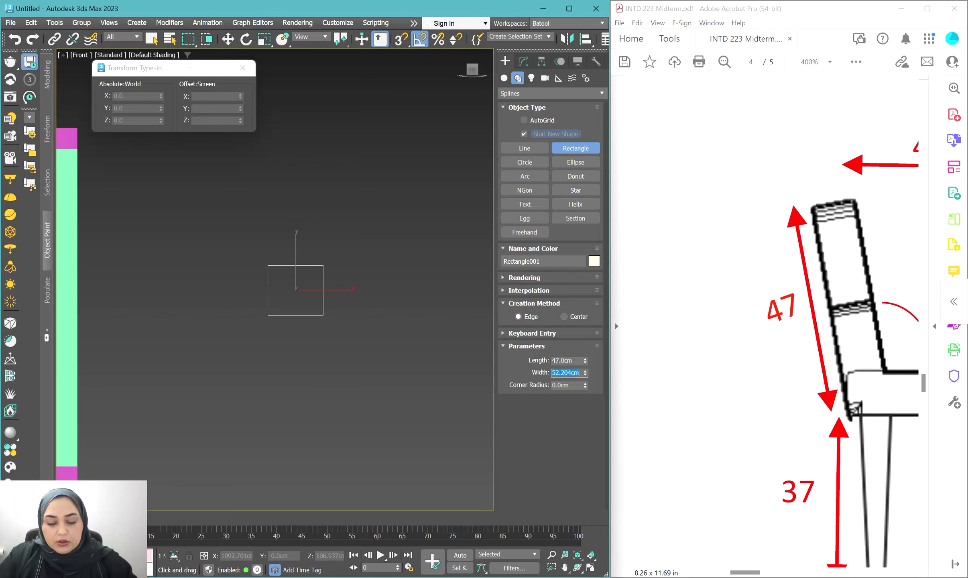
pyautogui.write('48')
pyautogui.press('Return')
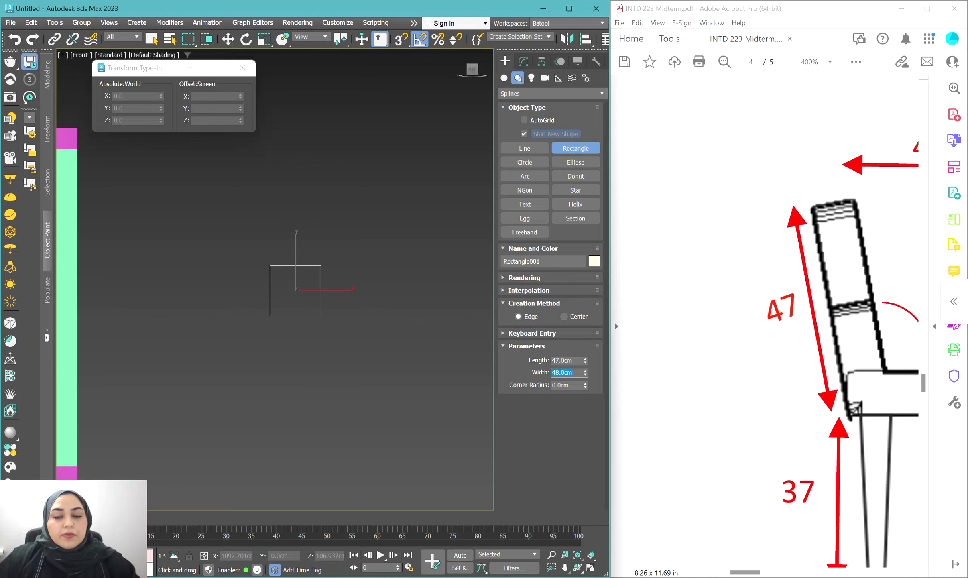
# Step: Zoom out from the chair-leg dimensions and scroll the PDF to Figures 5 and 6 on page 4
pyautogui.scroll(3, 231, 269)
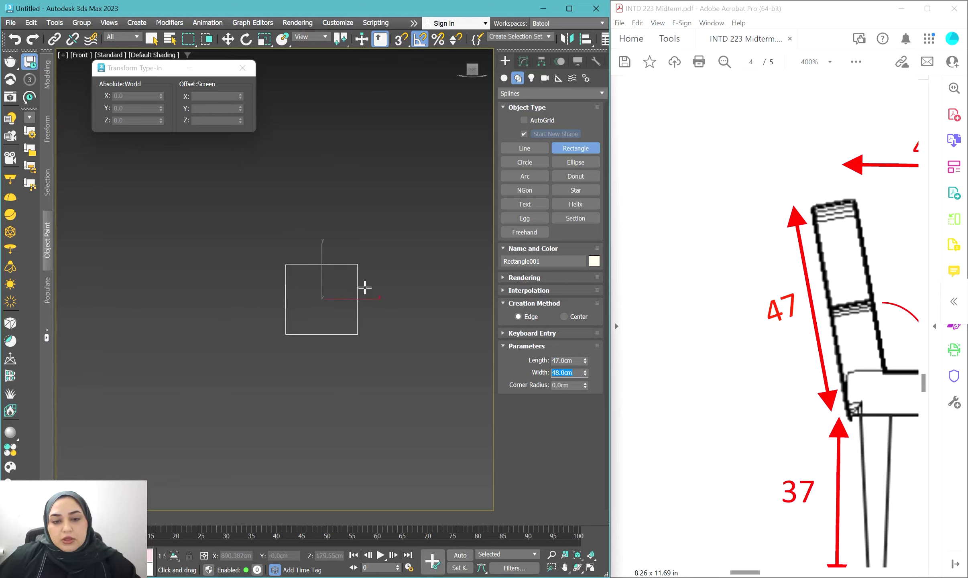
pyautogui.scroll(-4, 764, 285)
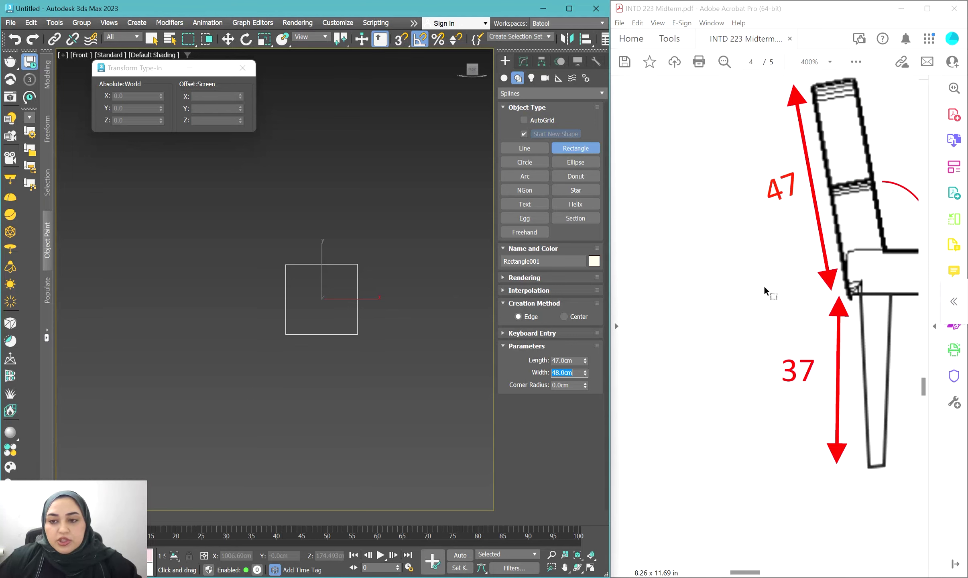
pyautogui.scroll(2, 734, 309)
pyautogui.scroll(-1, 734, 309)
pyautogui.scroll(2, 733, 309)
pyautogui.click(734, 308)
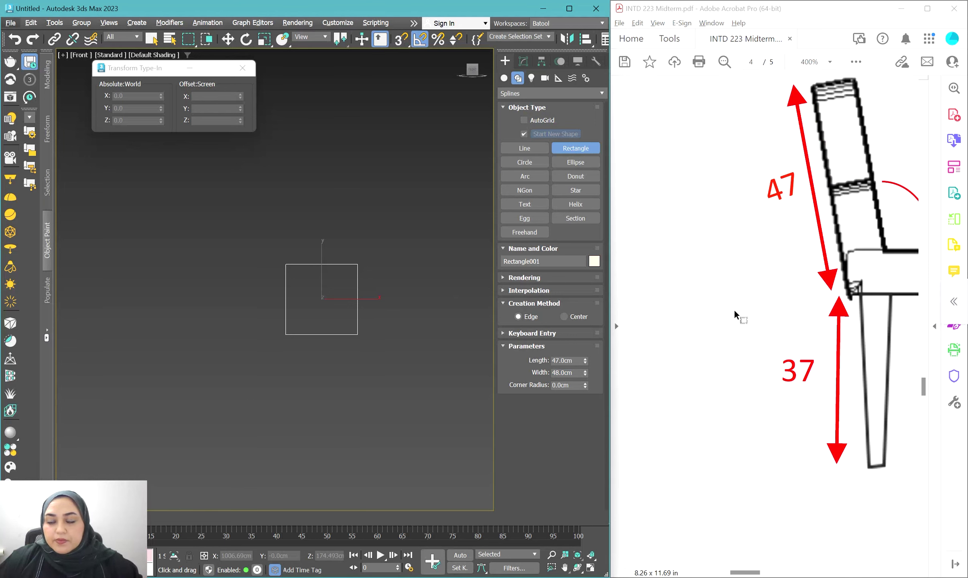
pyautogui.keyDown('ctrl'); pyautogui.scroll(-3, 734, 308); pyautogui.keyUp('ctrl')
pyautogui.scroll(-8, 734, 308)
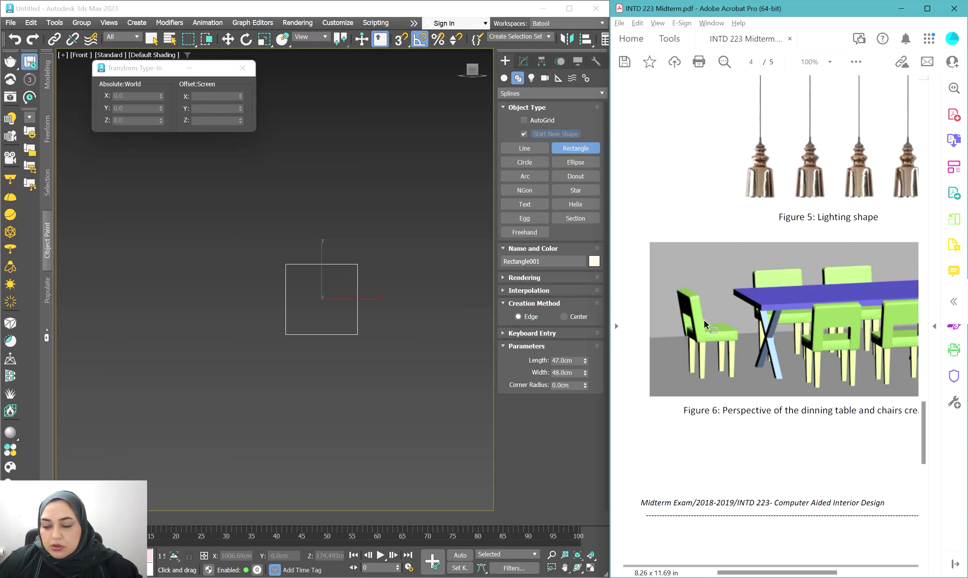
pyautogui.keyDown('ctrl'); pyautogui.scroll(4, 703, 318); pyautogui.keyUp('ctrl')
pyautogui.keyDown('ctrl'); pyautogui.scroll(-1, 673, 319); pyautogui.keyUp('ctrl')
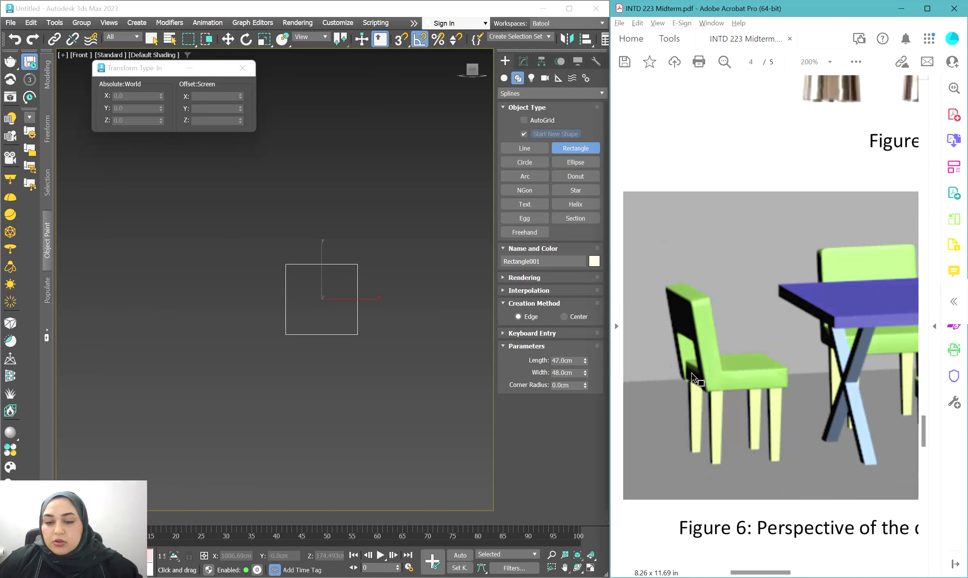
pyautogui.keyDown('ctrl'); pyautogui.scroll(-1, 691, 373); pyautogui.keyUp('ctrl')
pyautogui.keyDown('ctrl'); pyautogui.scroll(2, 704, 320); pyautogui.keyUp('ctrl')
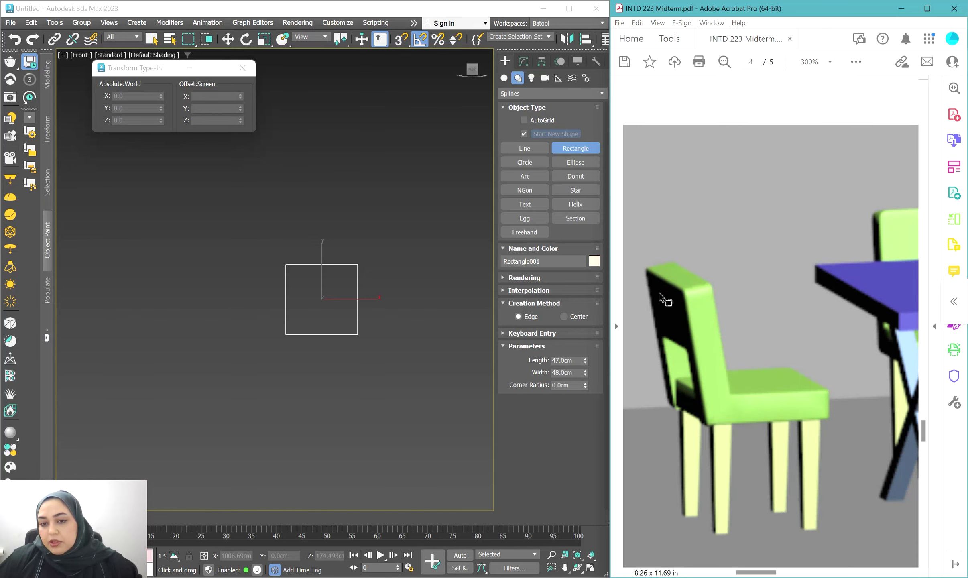
pyautogui.keyDown('ctrl'); pyautogui.scroll(-3, 660, 313); pyautogui.keyUp('ctrl')
pyautogui.scroll(-10, 682, 337)
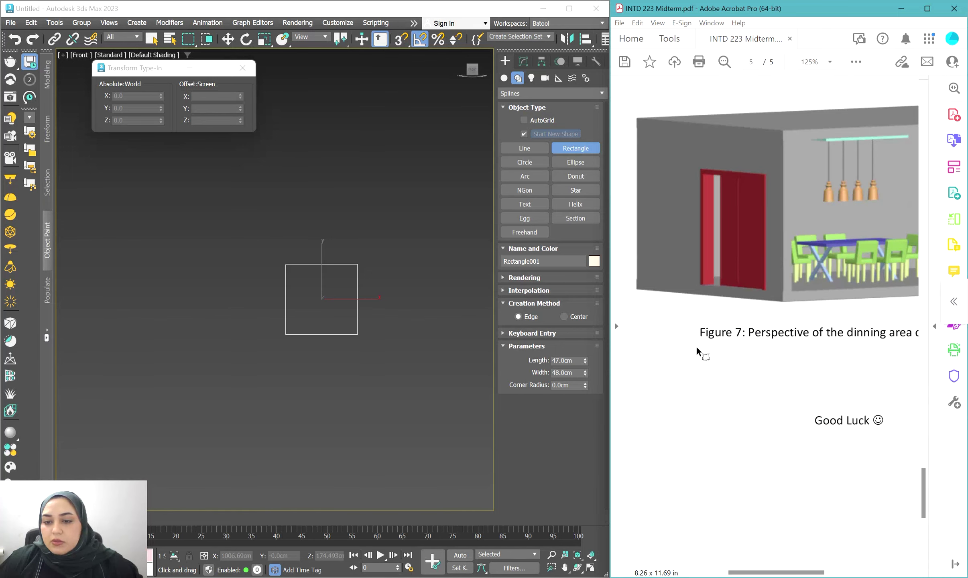
pyautogui.scroll(-3, 696, 348)
pyautogui.scroll(15, 698, 345)
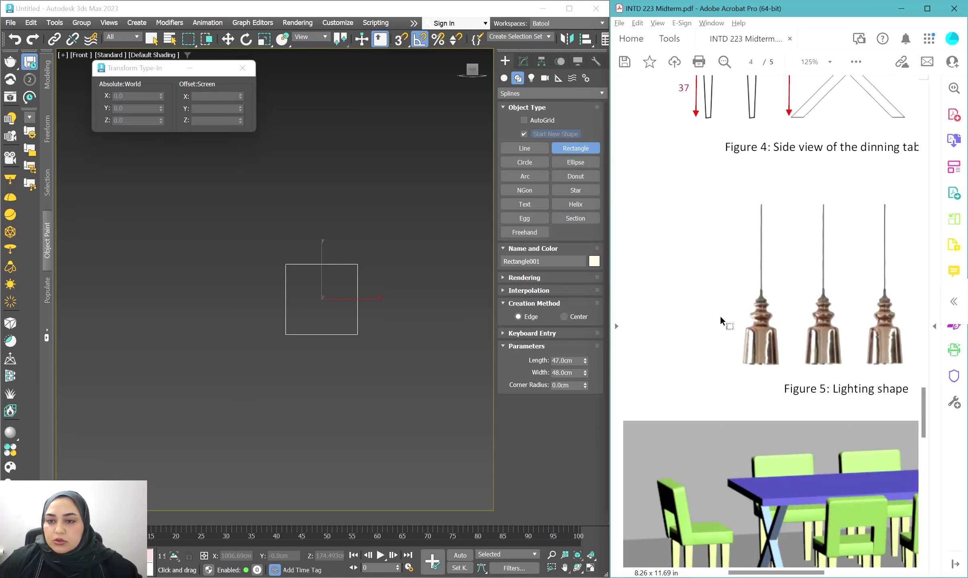
pyautogui.scroll(5, 720, 321)
pyautogui.keyDown('ctrl'); pyautogui.scroll(2, 720, 325); pyautogui.keyUp('ctrl')
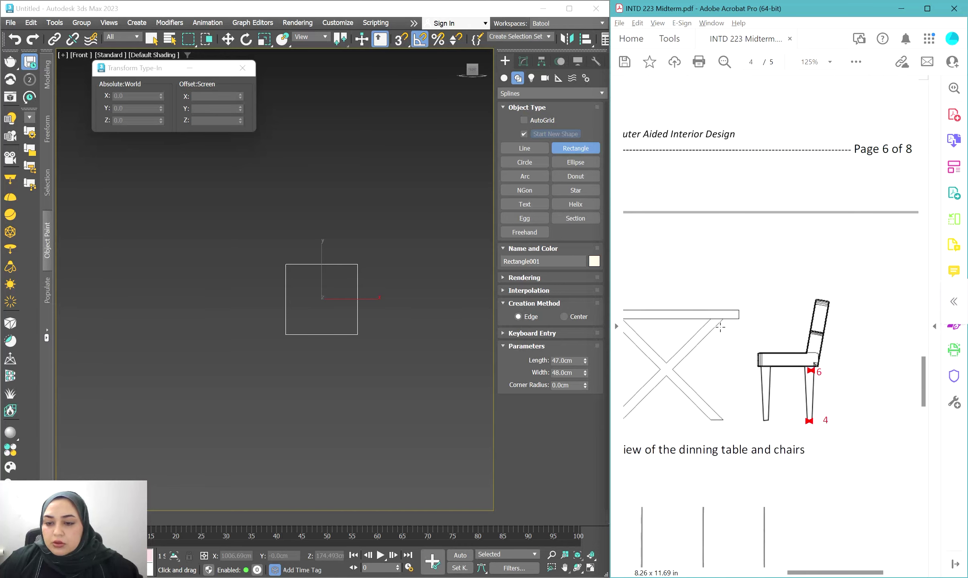
pyautogui.keyDown('shift'); pyautogui.hscroll(-5, 720, 329); pyautogui.keyUp('shift')
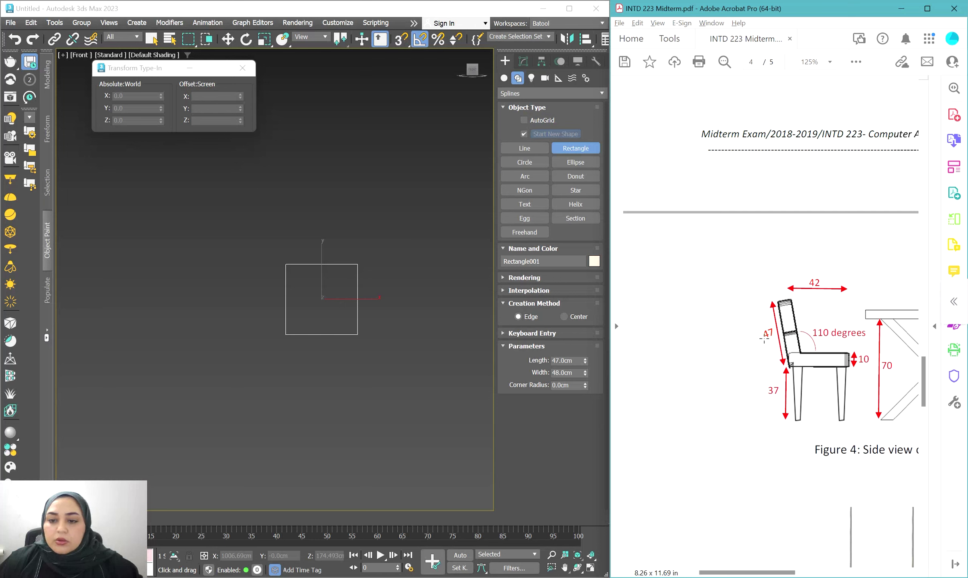
# Step: Return to 3ds Max and reframe the Front view around the rectangle
pyautogui.click(309, 317)
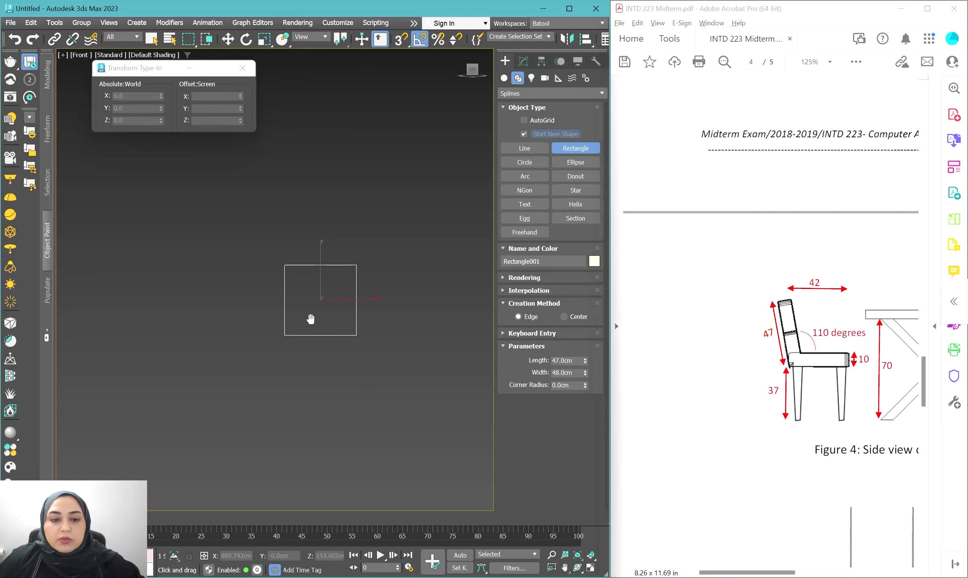
pyautogui.scroll(4, 311, 307)
pyautogui.scroll(4, 310, 301)
pyautogui.moveTo(311, 297); pyautogui.dragTo(292, 322, button='middle')
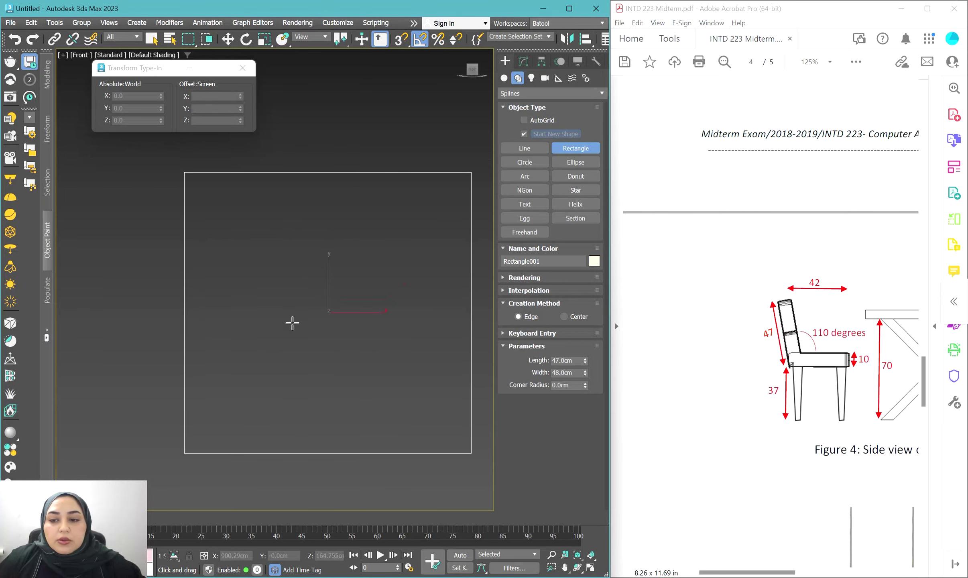
pyautogui.scroll(-4, 297, 317)
pyautogui.keyDown('shift'); pyautogui.hscroll(6, 762, 333); pyautogui.keyUp('shift')
pyautogui.keyDown('shift'); pyautogui.hscroll(-4, 761, 332); pyautogui.keyUp('shift')
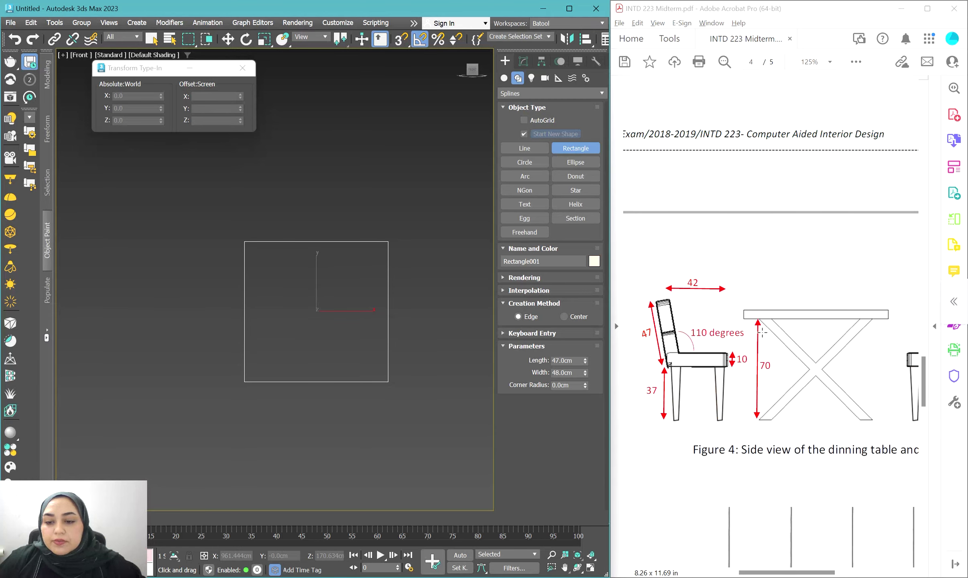
pyautogui.scroll(-10, 761, 332)
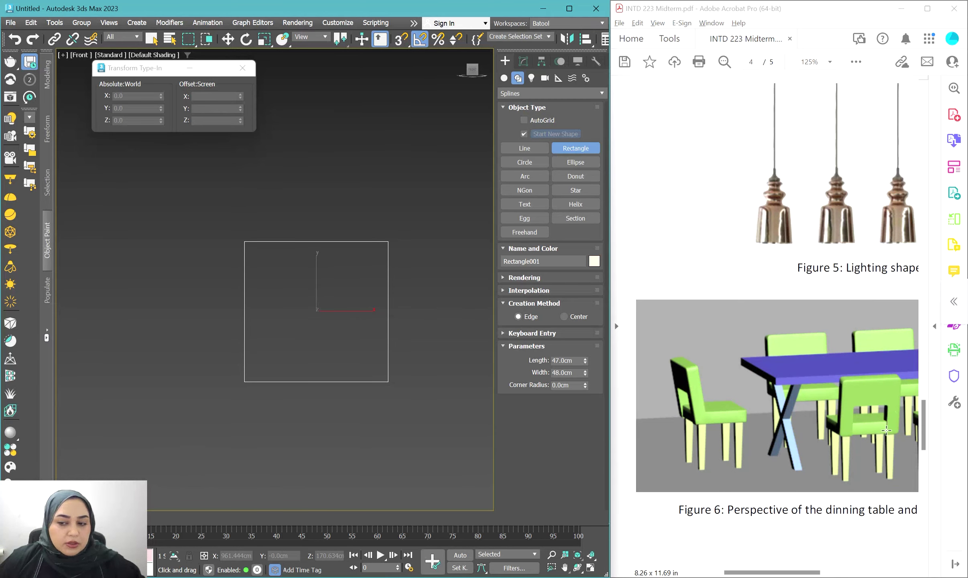
# Step: Draw a second, smaller test rectangle over the first one
pyautogui.moveTo(374, 306); pyautogui.dragTo(373, 309, button='middle')
pyautogui.press('w')
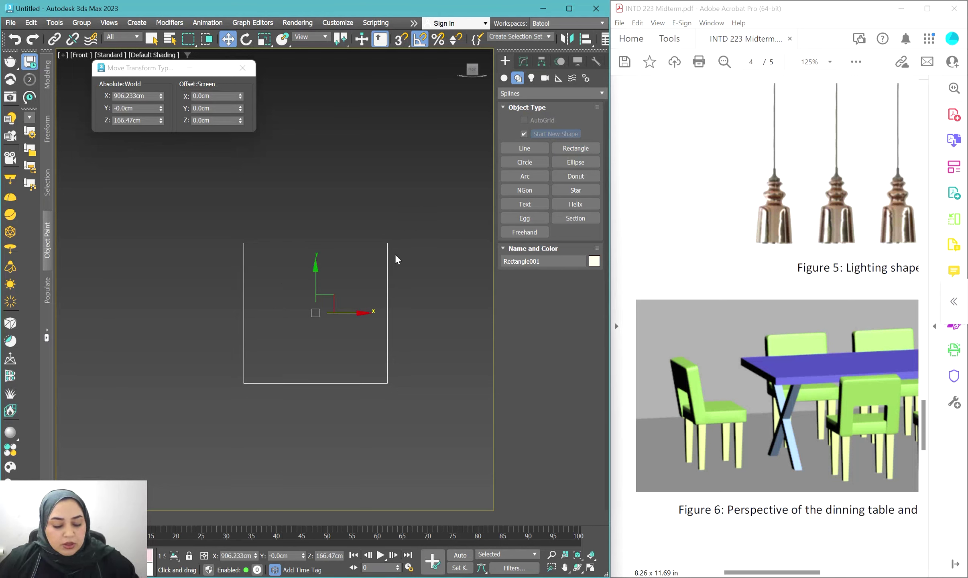
pyautogui.moveTo(395, 255); pyautogui.dragTo(396, 256, button='middle')
pyautogui.click(576, 148)
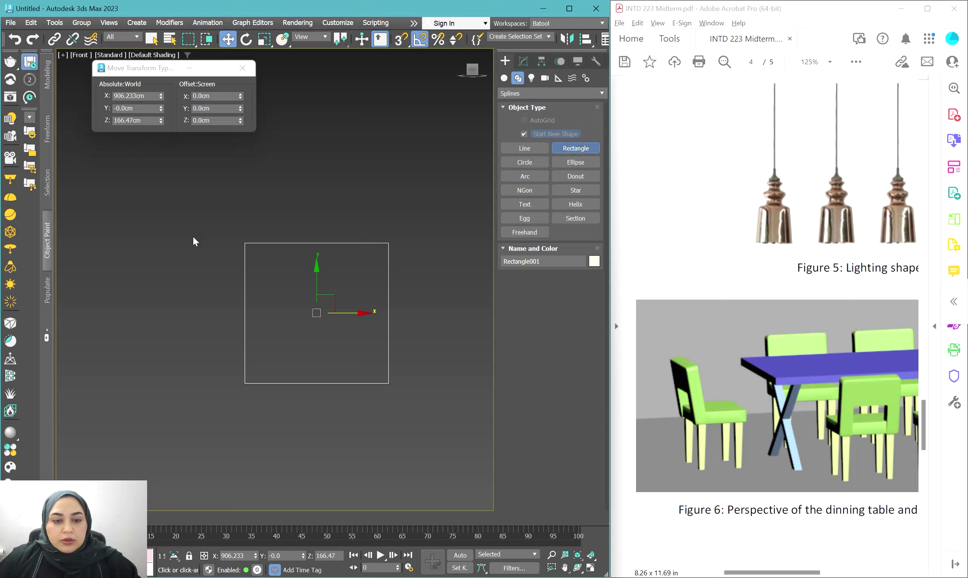
pyautogui.moveTo(284, 299); pyautogui.dragTo(363, 393)
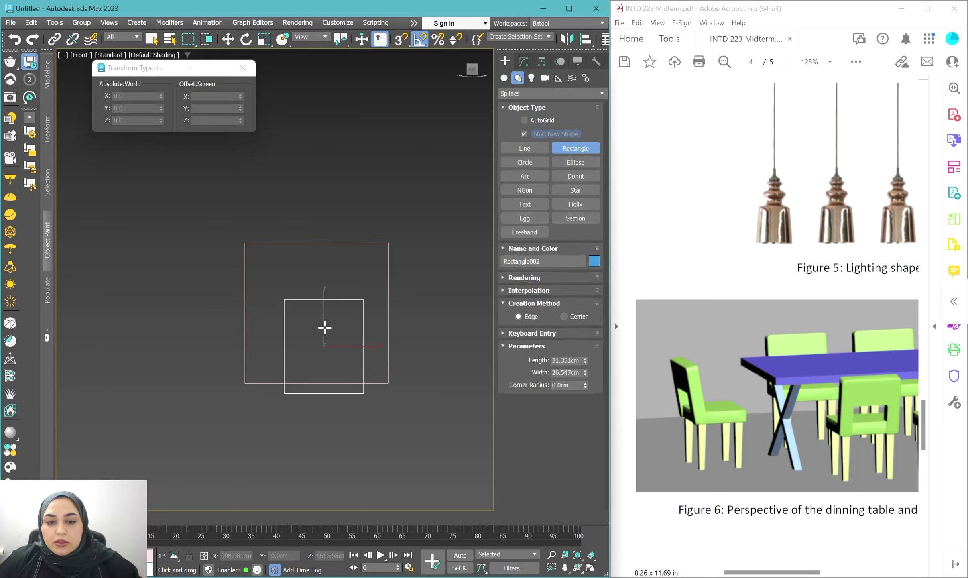
pyautogui.press('w')
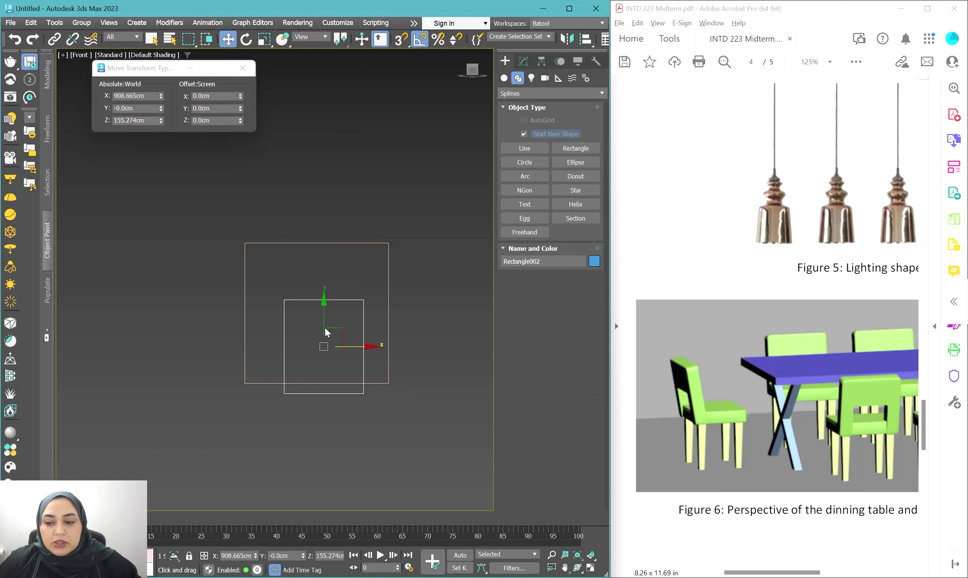
# Step: Delete the stray rectangle, then select the 47×48 cm rectangle and start cloning it
pyautogui.click(523, 60)
pyautogui.doubleClick(572, 246)
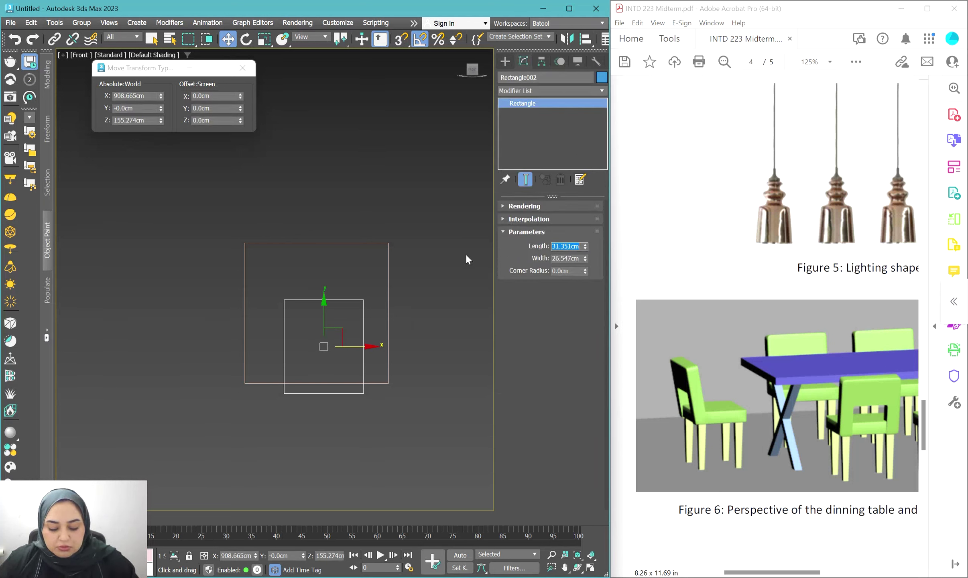
pyautogui.press('Return')
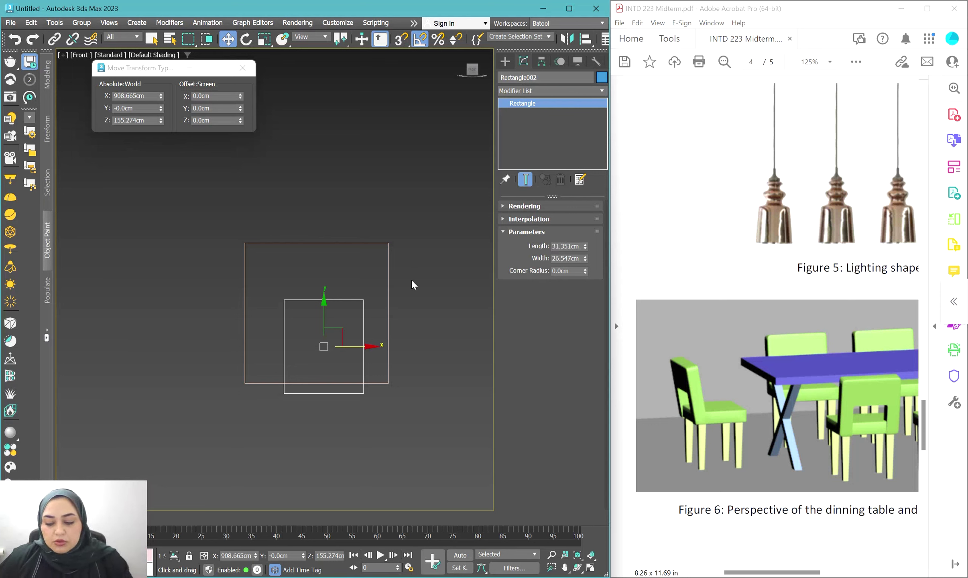
pyautogui.press('Delete')
pyautogui.click(307, 244)
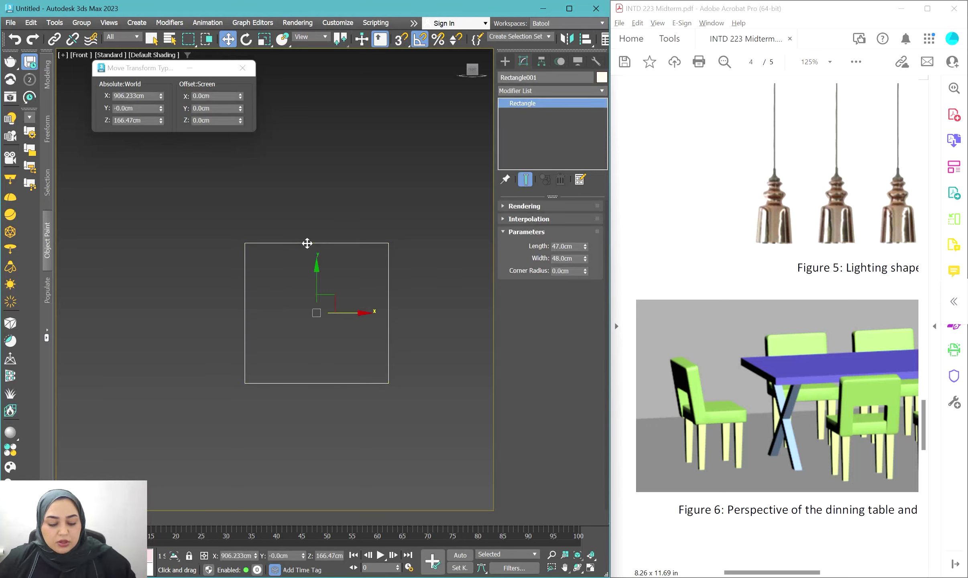
pyautogui.keyDown('shift'); pyautogui.click(307, 244); pyautogui.keyUp('shift')
# Step: Clone the rectangle as an independent Copy and resize it to a 28 cm width
pyautogui.click(273, 267)
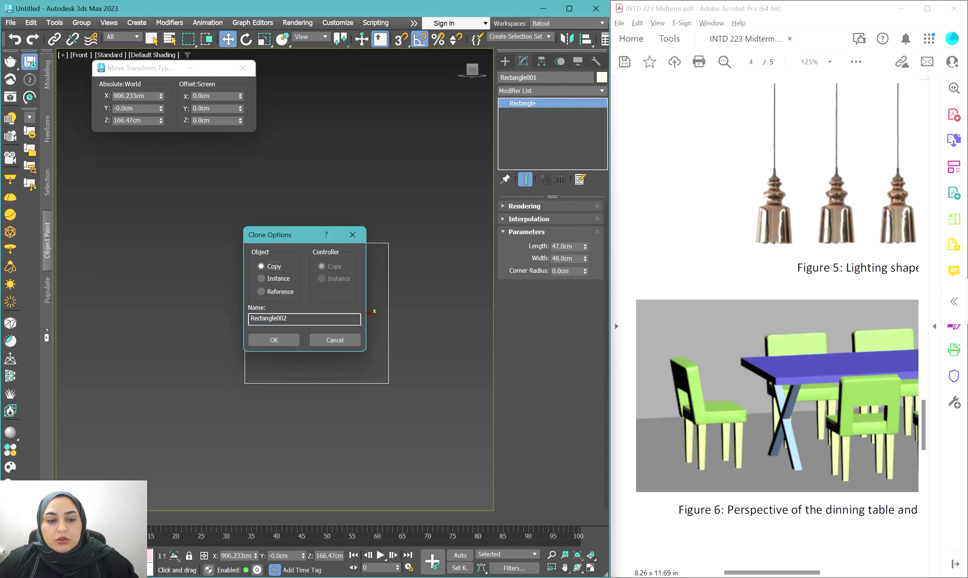
pyautogui.click(275, 337)
pyautogui.click(553, 246)
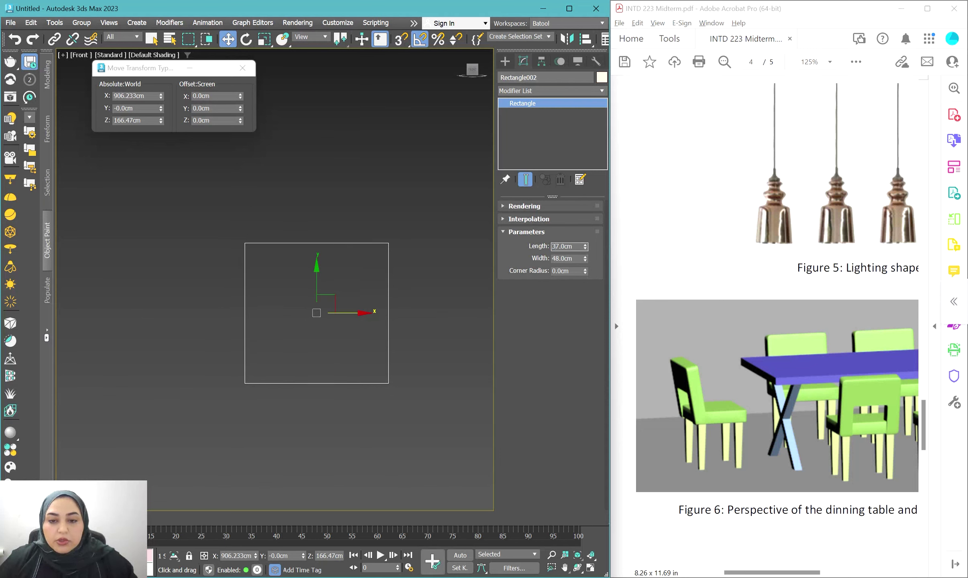
pyautogui.doubleClick(553, 246)
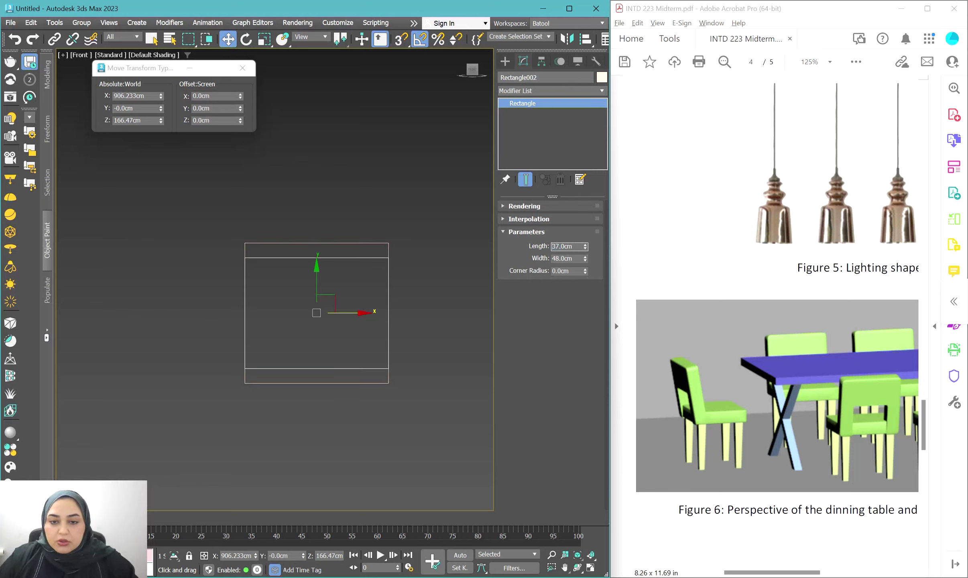
pyautogui.write('27')
pyautogui.press('Return')
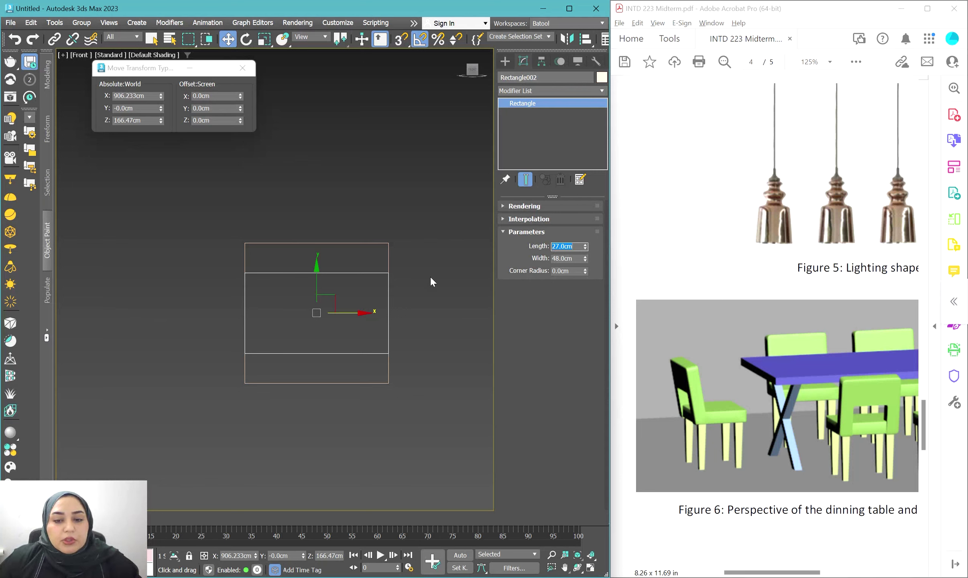
pyautogui.moveTo(555, 258); pyautogui.dragTo(552, 262)
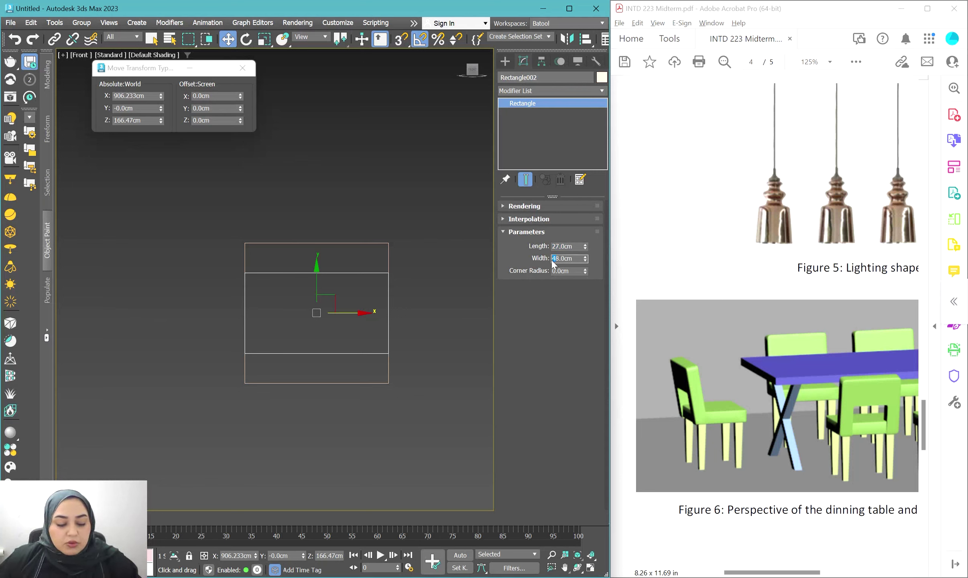
pyautogui.write('3')
pyautogui.press('Return')
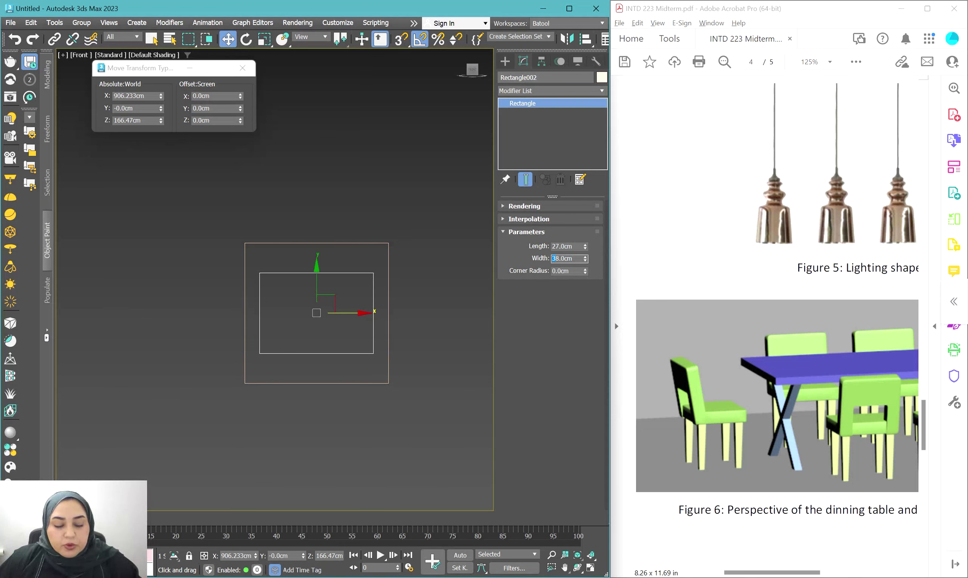
pyautogui.write('2')
pyautogui.hotkey('shift', 'Tab')
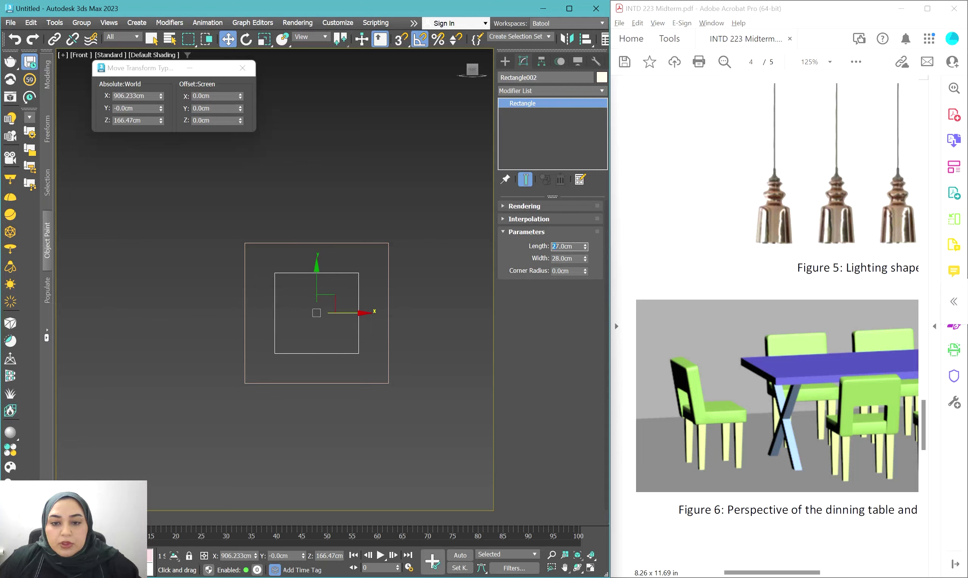
pyautogui.write('3')
pyautogui.press('Return')
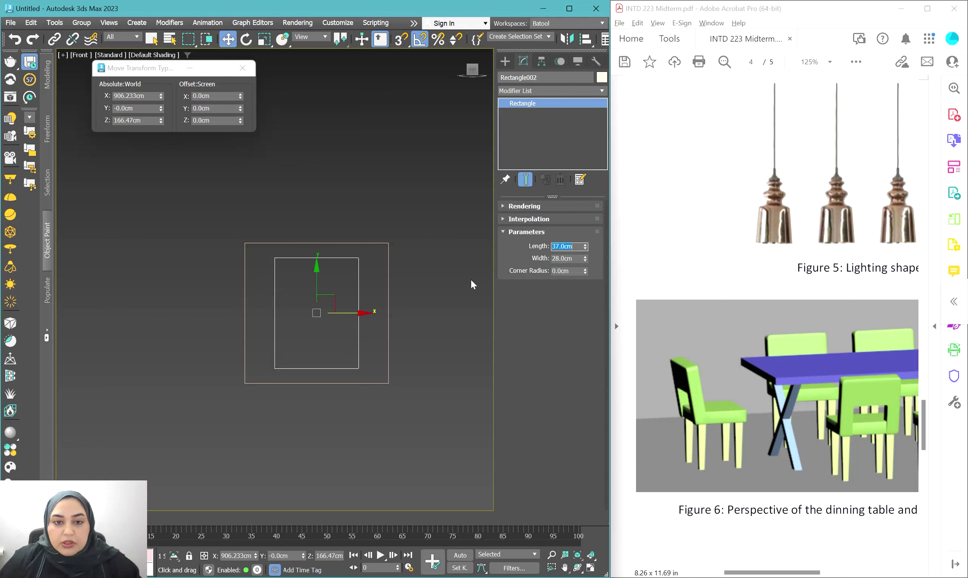
# Step: Move the copy down 5 cm with a Move Type-In Offset Y of -5
pyautogui.click(217, 95)
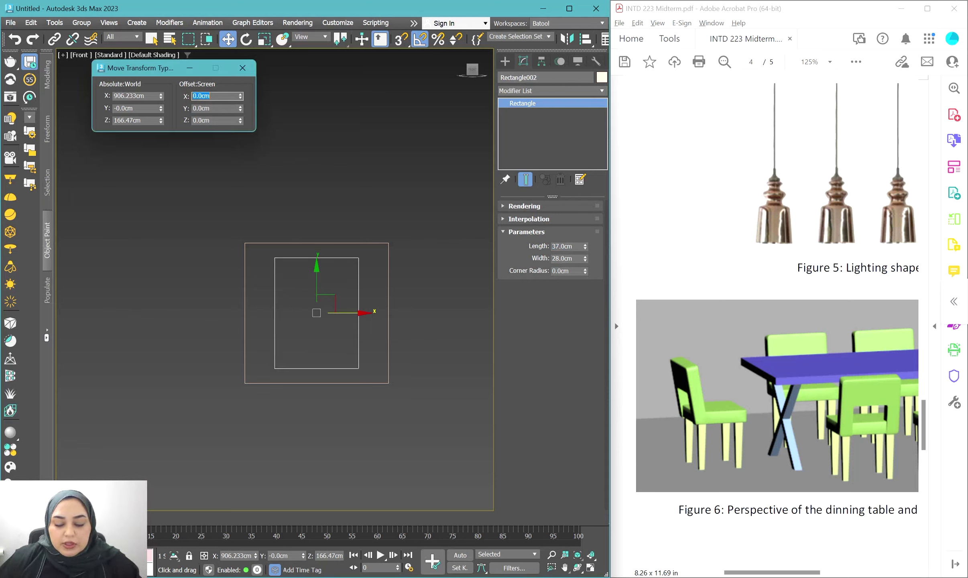
pyautogui.write('-')
pyautogui.press('Tab')
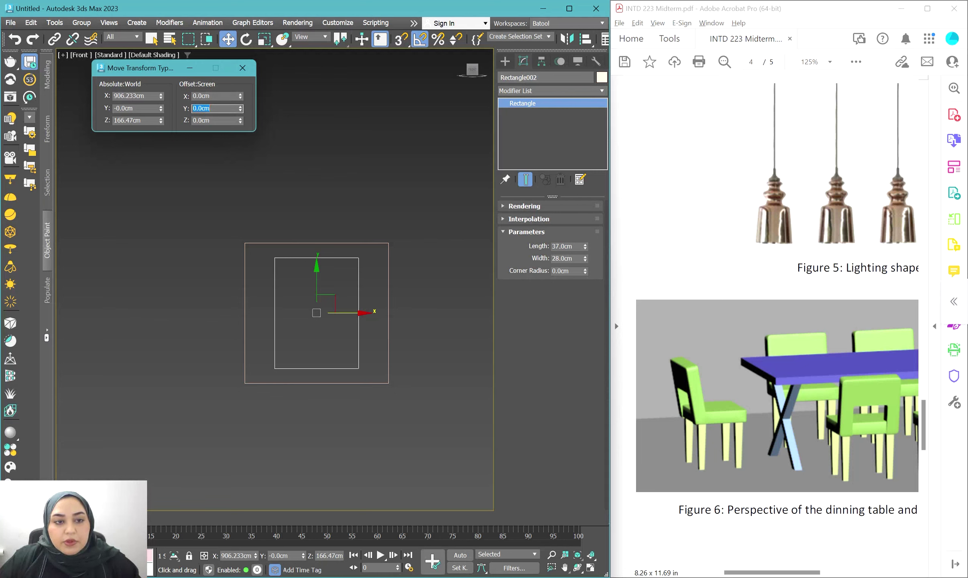
pyautogui.write('-5')
pyautogui.press('Return')
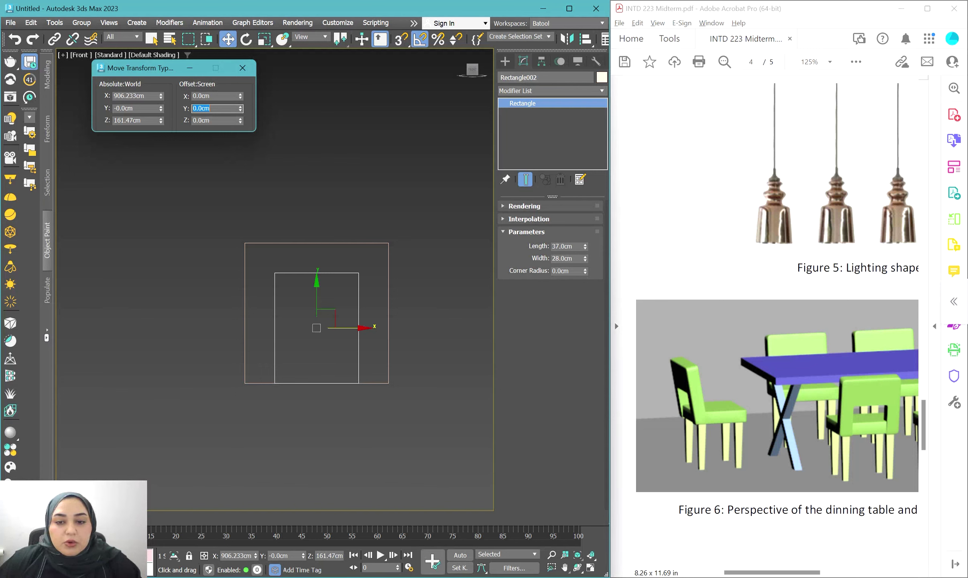
# Step: Set the copy's Length to 27 cm and lower it another 5 cm
pyautogui.click(566, 246)
pyautogui.press('Return')
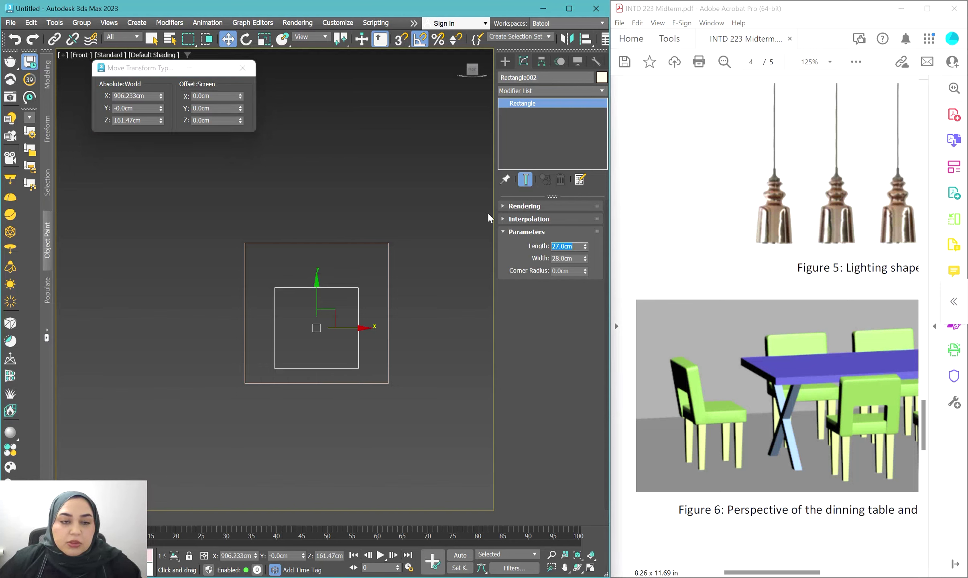
pyautogui.click(217, 108)
pyautogui.write('-5')
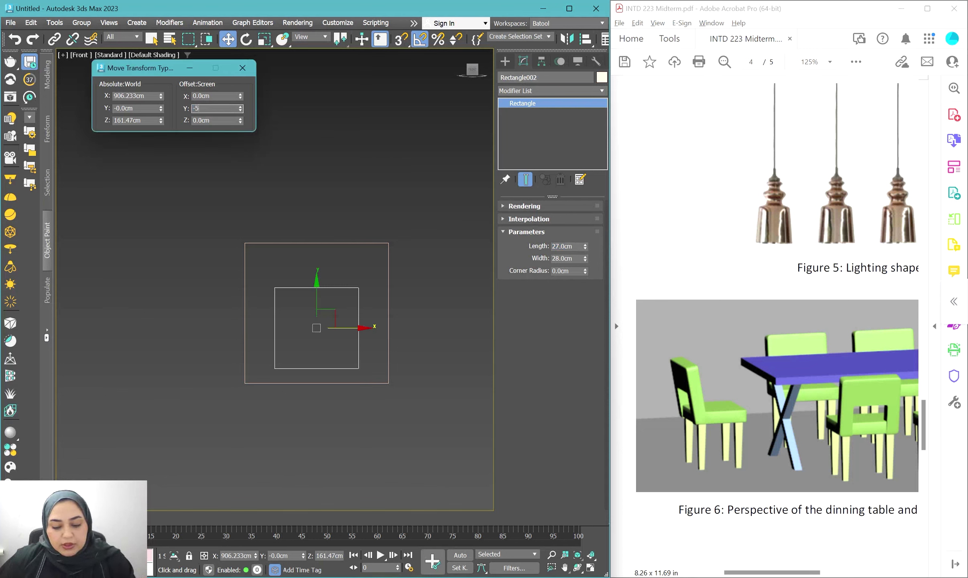
pyautogui.press('Return')
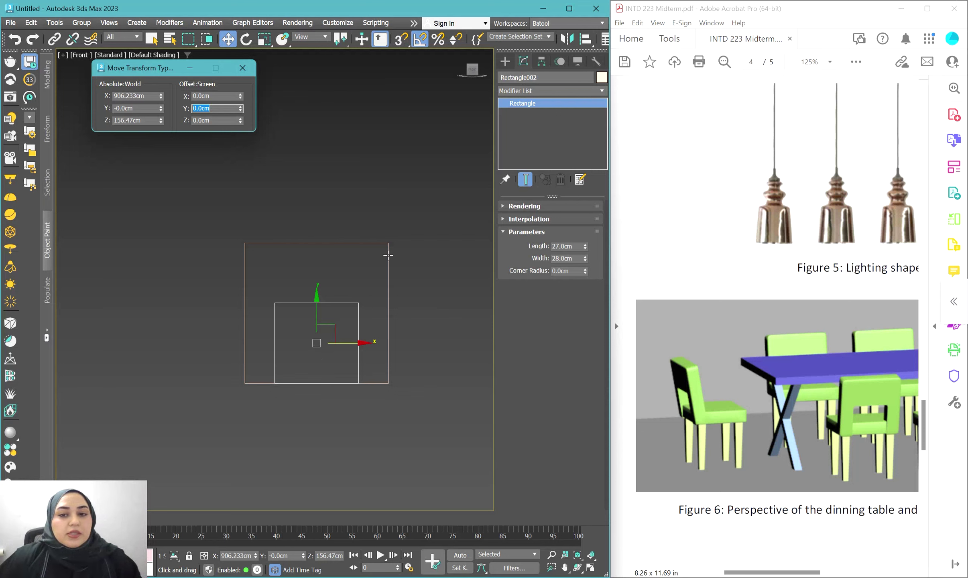
# Step: Convert Rectangle002 to an Editable Spline and attach Rectangle001 to it
pyautogui.rightClick(543, 127)
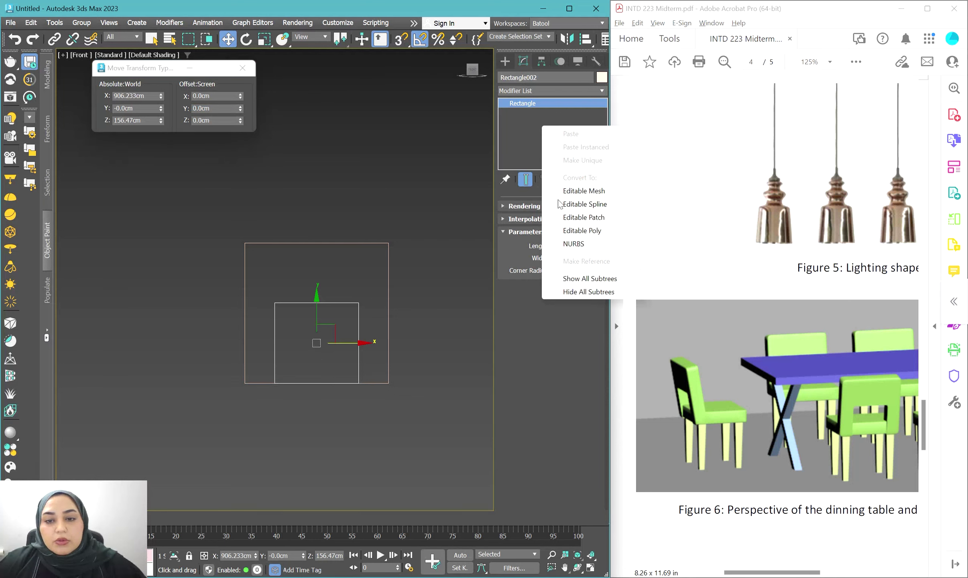
pyautogui.click(578, 206)
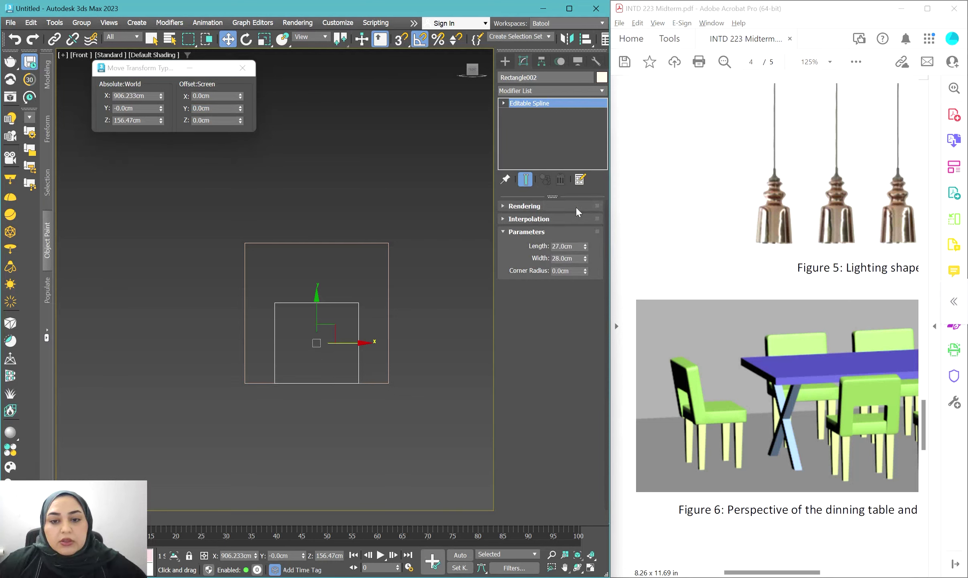
pyautogui.scroll(-2, 512, 319)
pyautogui.scroll(-2, 513, 319)
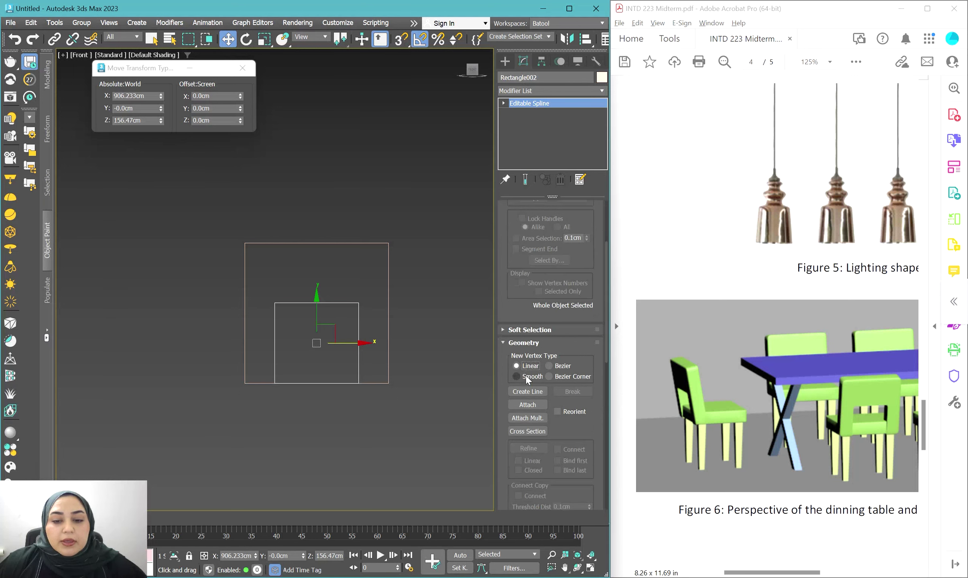
pyautogui.click(526, 404)
pyautogui.click(346, 244)
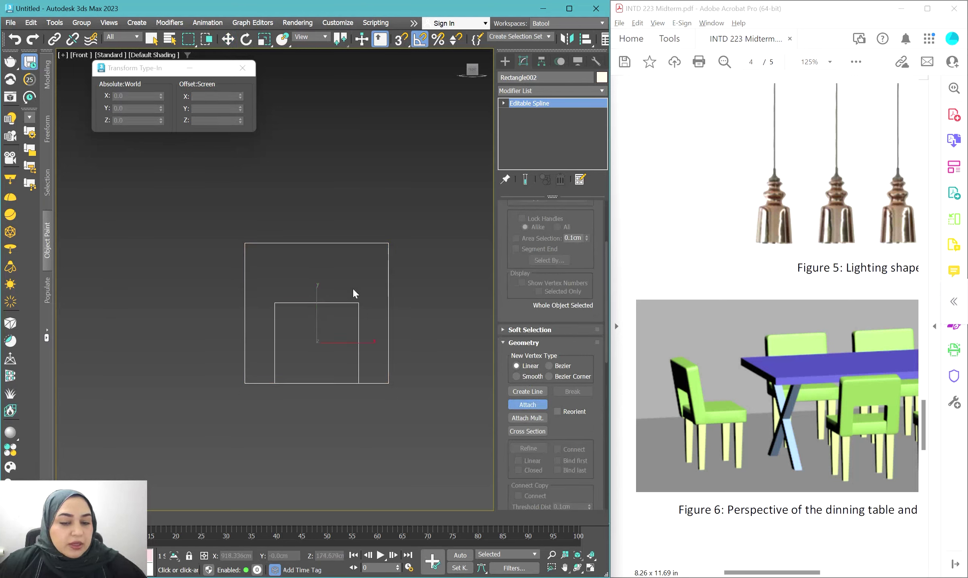
pyautogui.moveTo(356, 285); pyautogui.dragTo(368, 287, button='middle')
pyautogui.press('w')
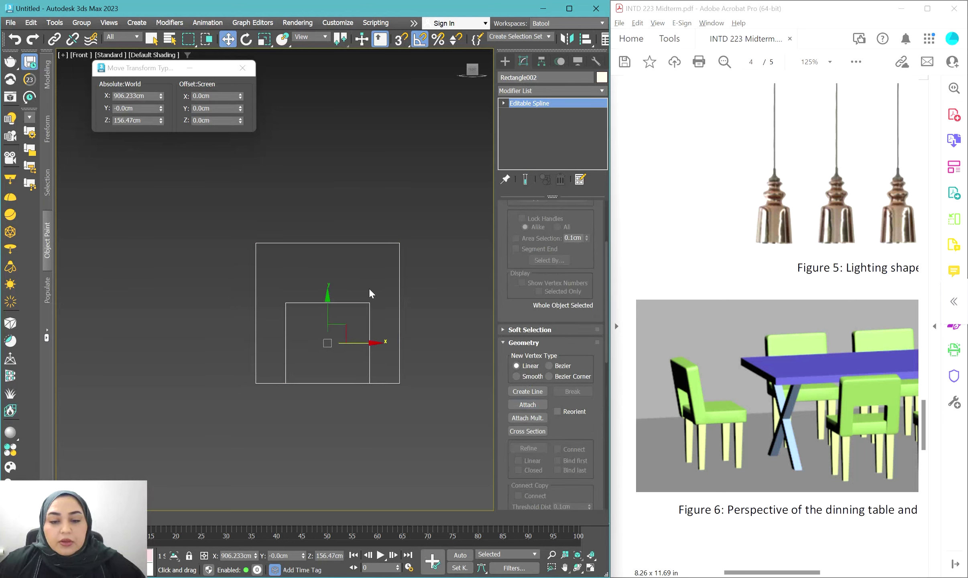
# Step: At Segment level, select the overlapping bottom segment
pyautogui.press('2')
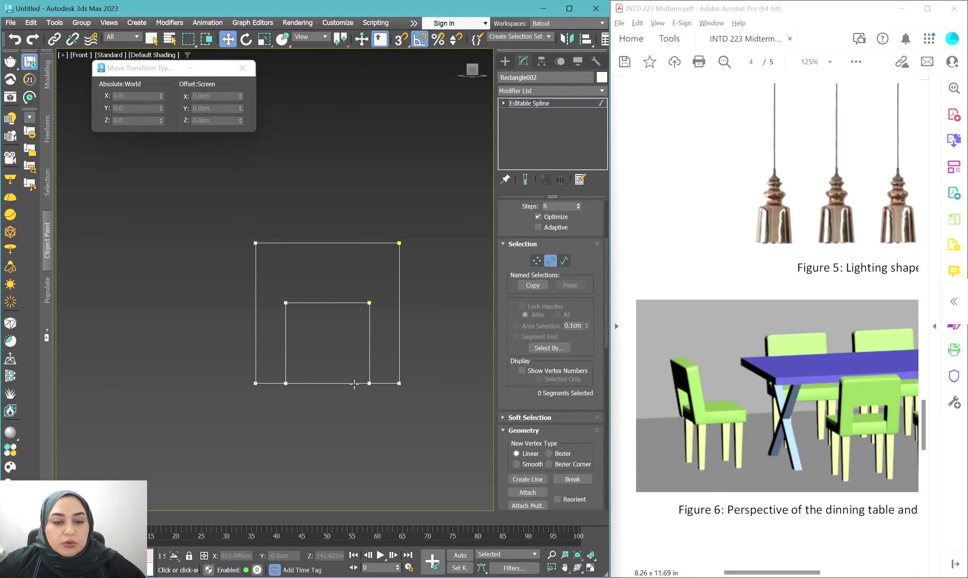
pyautogui.click(354, 383)
pyautogui.click(354, 384)
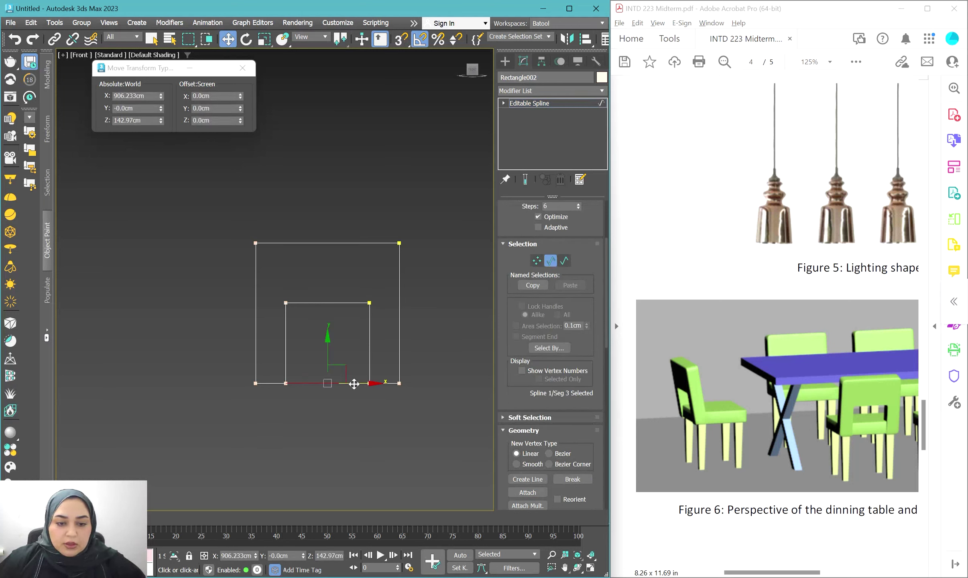
pyautogui.click(406, 325)
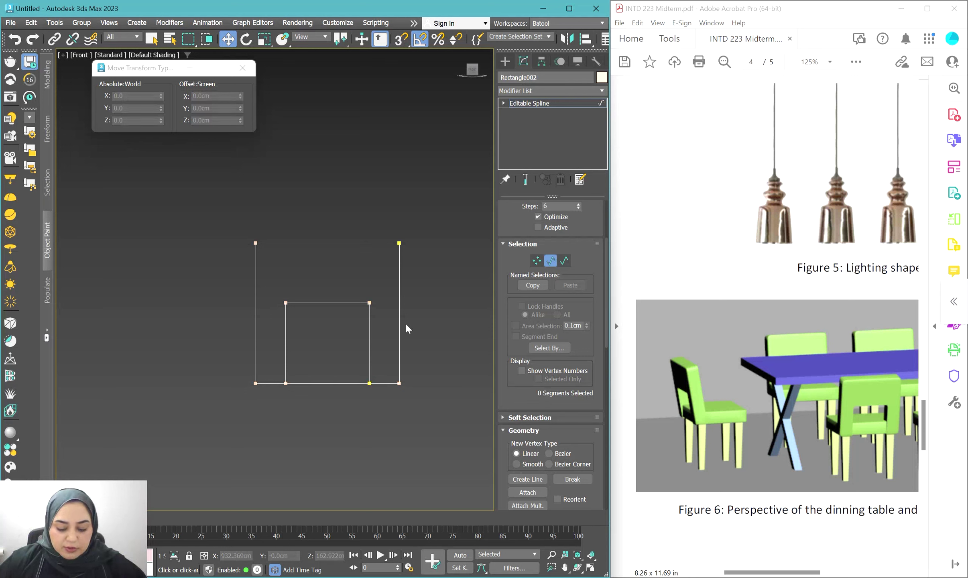
pyautogui.click(385, 384)
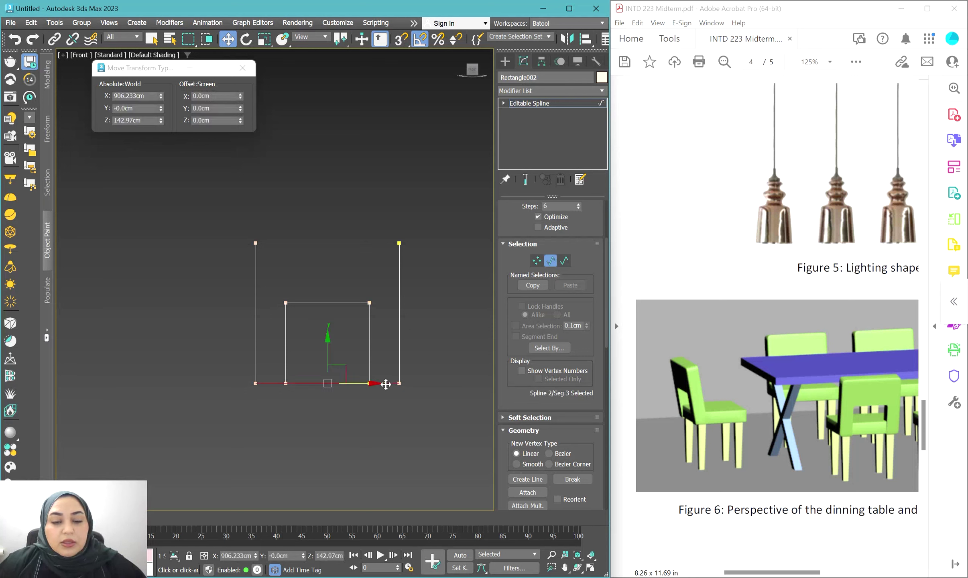
pyautogui.scroll(-10, 522, 344)
pyautogui.scroll(-1, 523, 347)
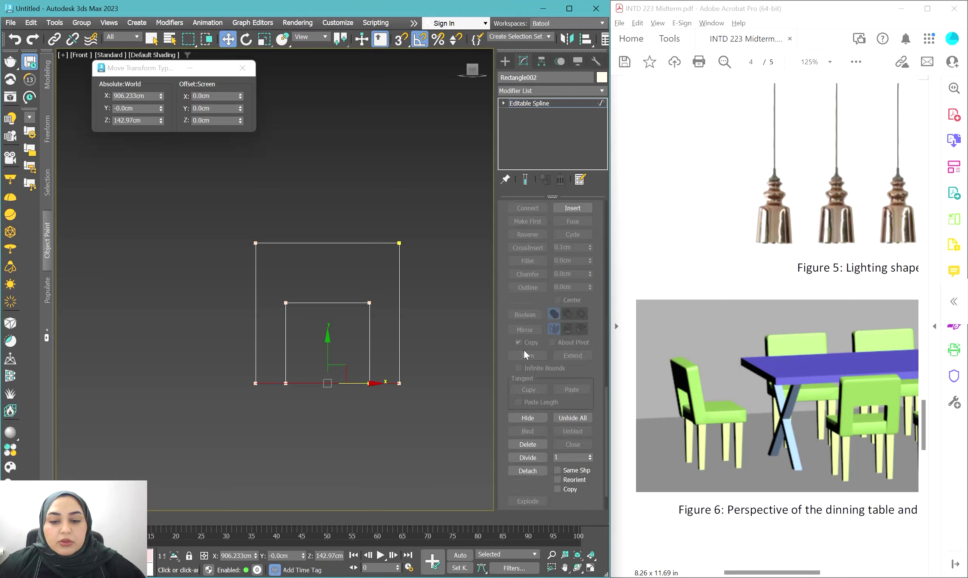
# Step: At Spline level, Trim away the inner rectangle's bottom edge
pyautogui.press('3')
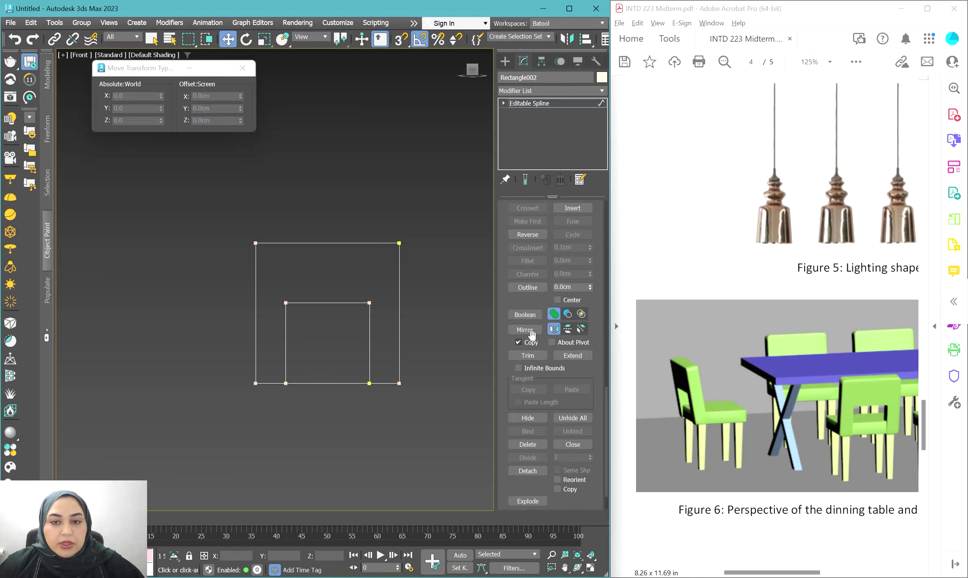
pyautogui.click(507, 103)
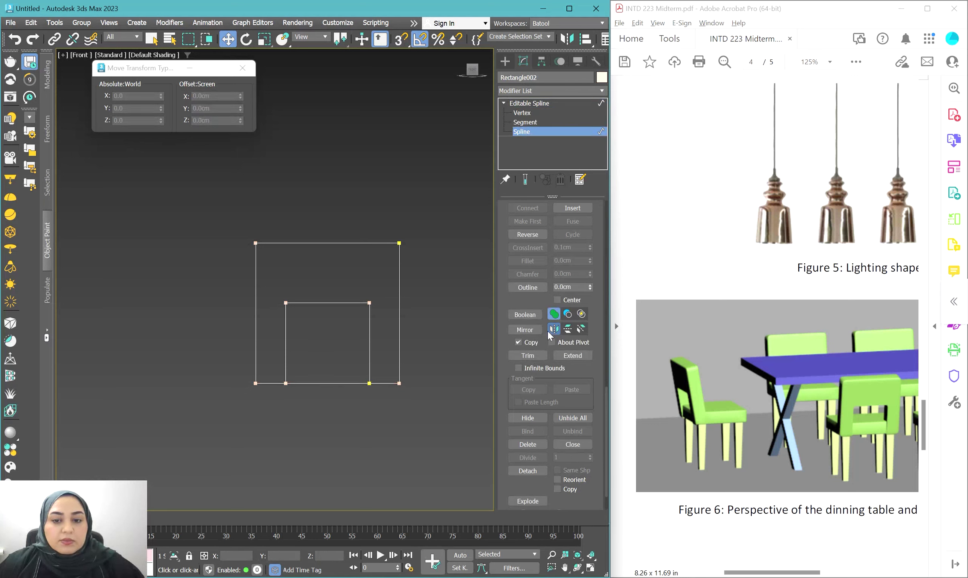
pyautogui.click(538, 357)
pyautogui.click(310, 383)
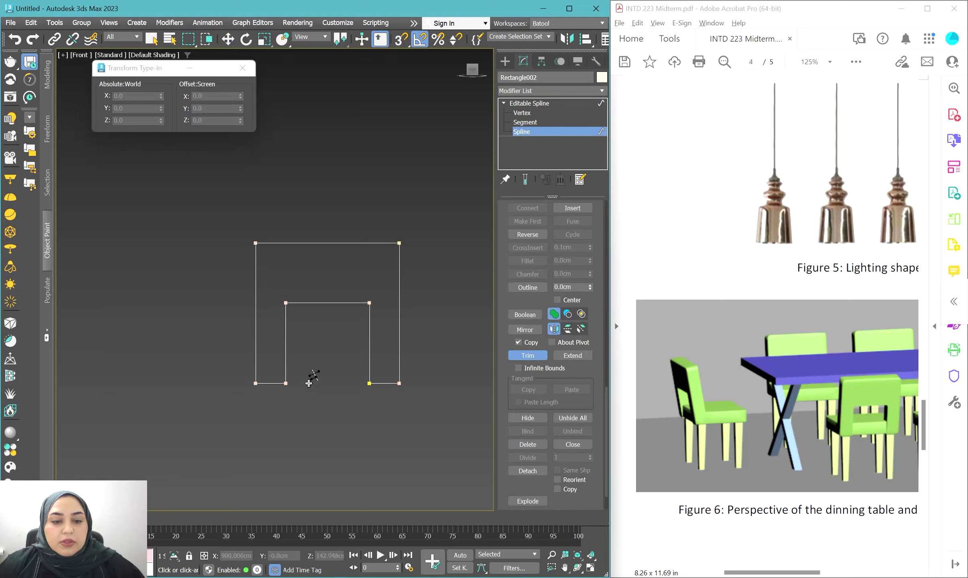
pyautogui.rightClick(292, 420)
# Step: At Vertex level, Weld the coincident corner vertices left by the trim
pyautogui.press('1')
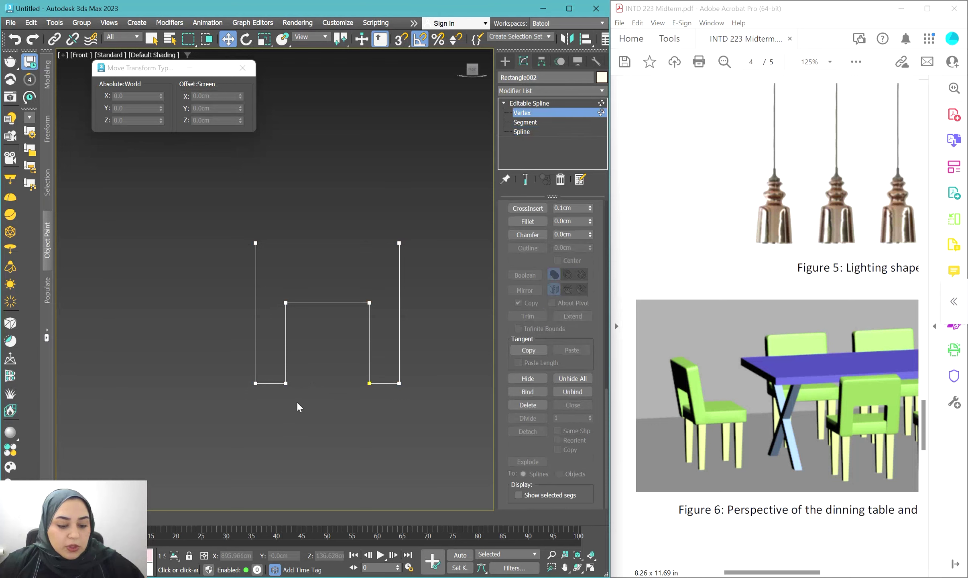
pyautogui.scroll(3, 545, 273)
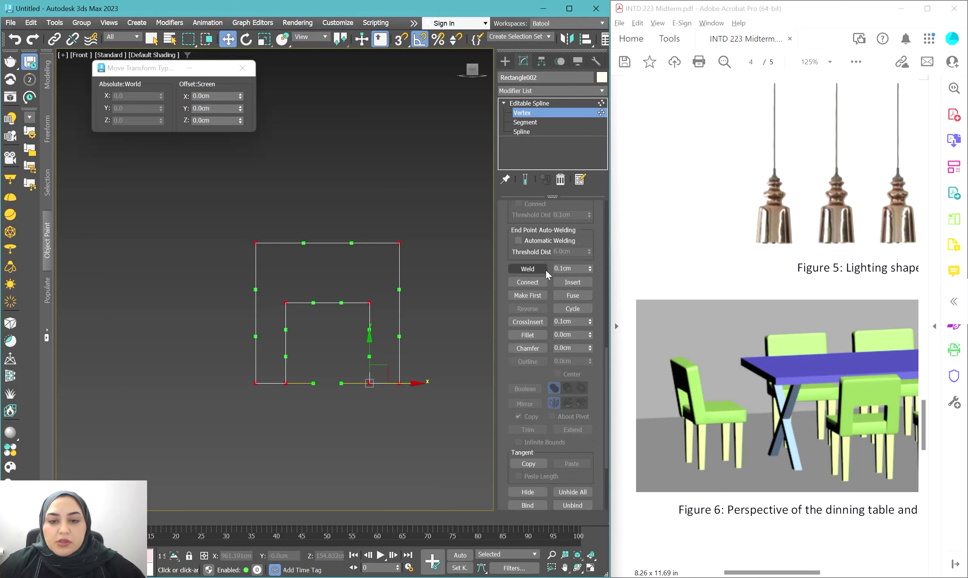
pyautogui.click(536, 268)
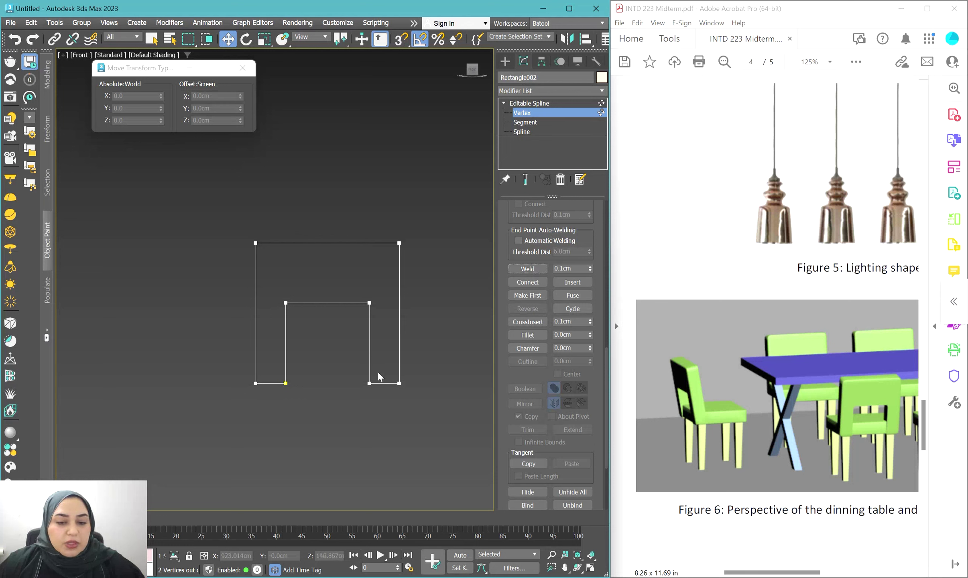
pyautogui.moveTo(361, 391); pyautogui.dragTo(361, 393)
pyautogui.click(285, 384)
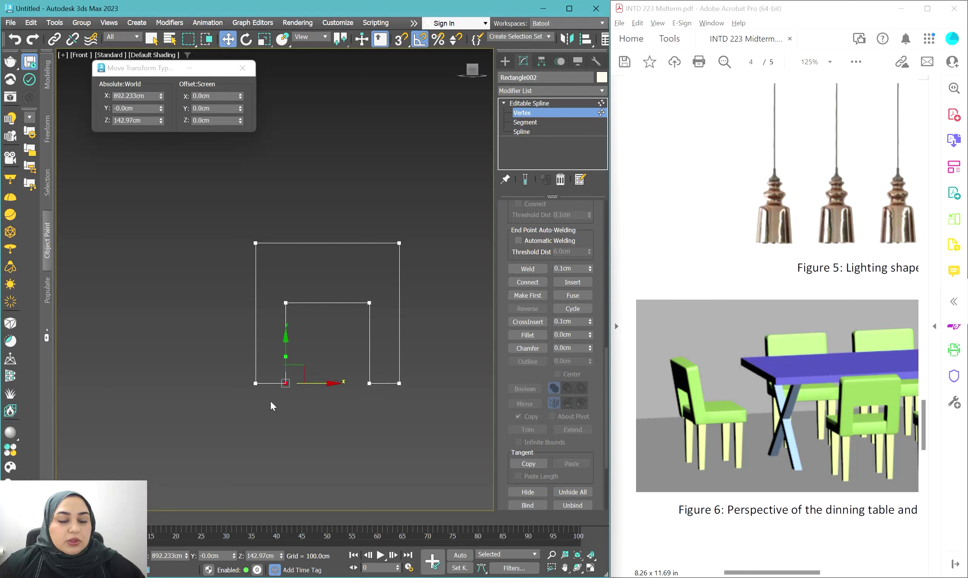
pyautogui.click(332, 405)
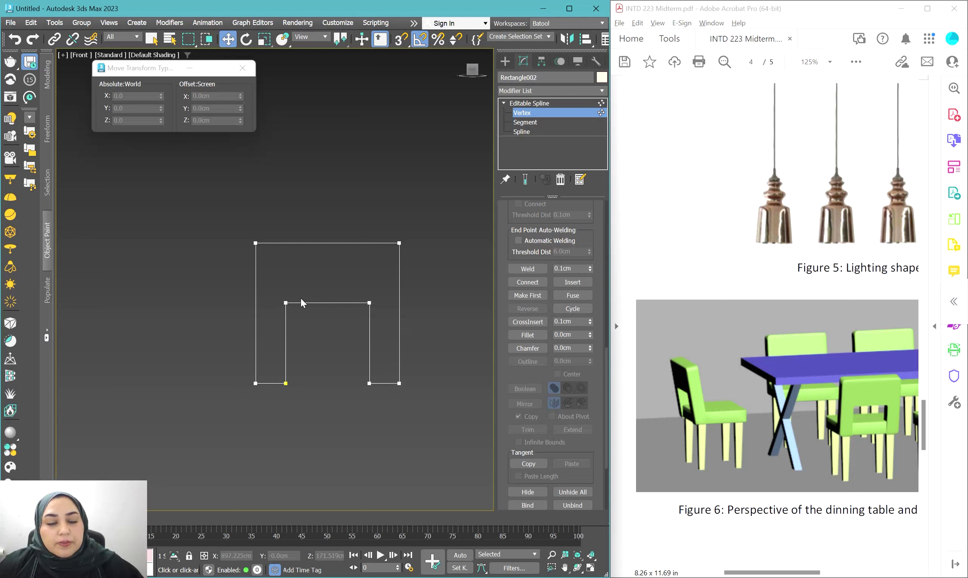
pyautogui.click(536, 103)
# Step: Apply an Extrude modifier to Rectangle002's outline with an Amount of 10 cm
pyautogui.click(539, 90)
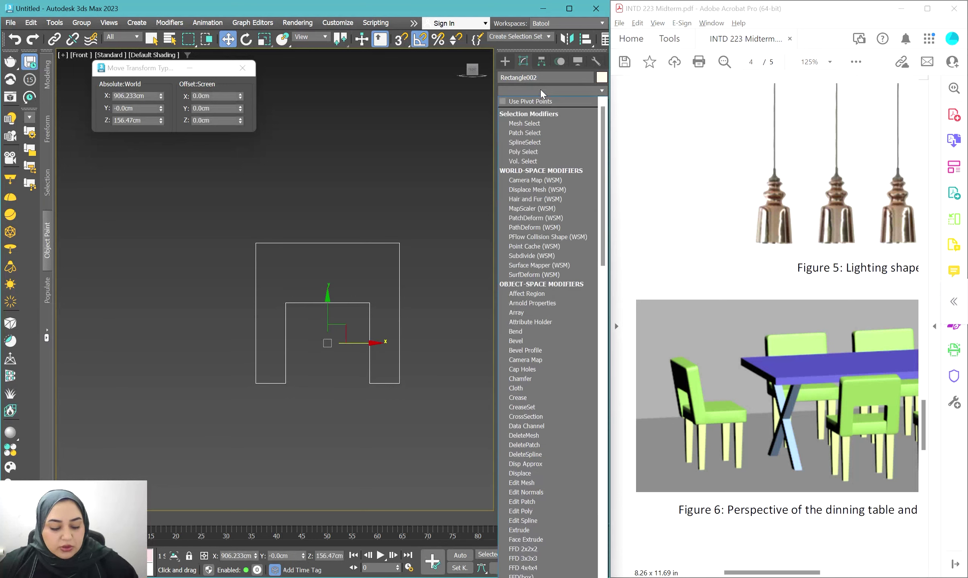
pyautogui.write('ex')
pyautogui.click(542, 103)
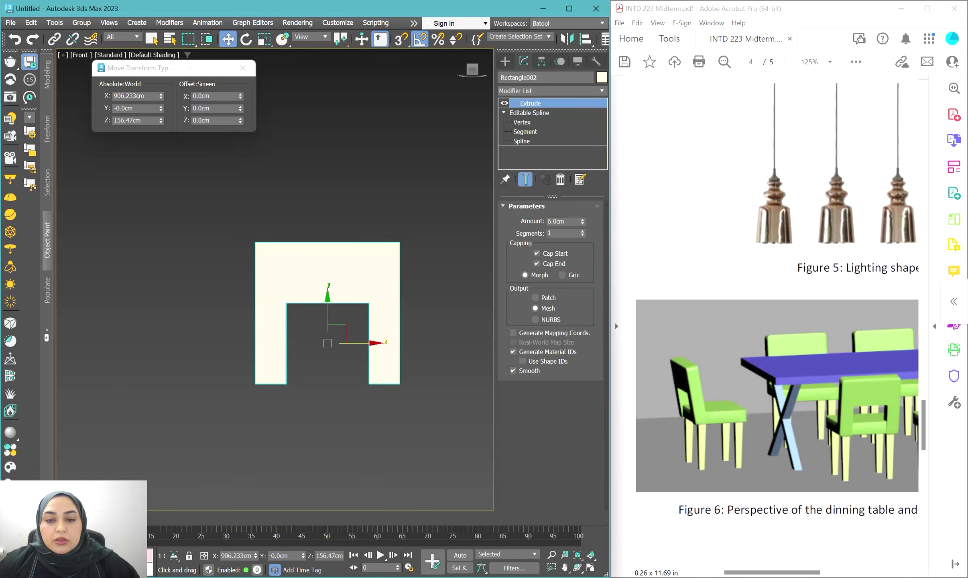
pyautogui.click(563, 221)
pyautogui.write('10')
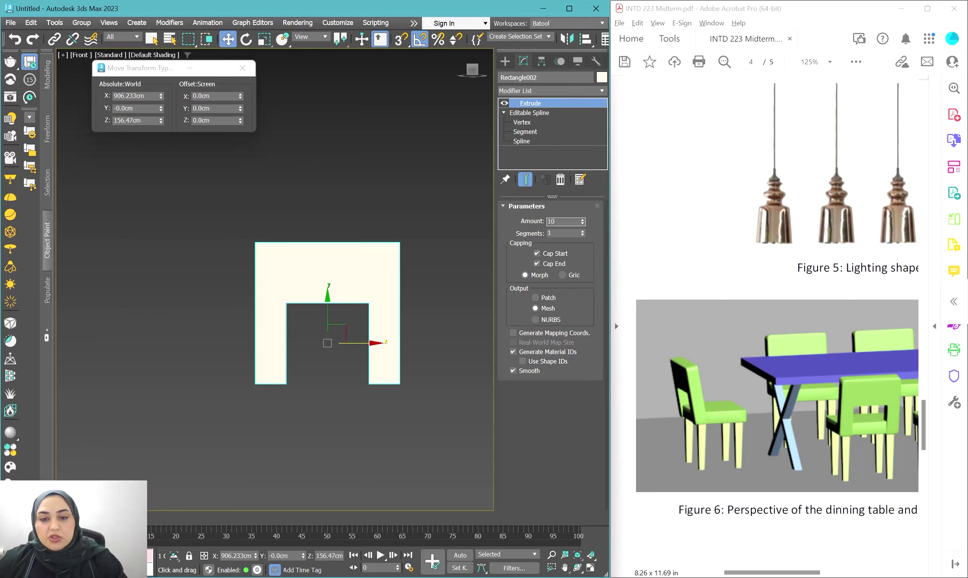
pyautogui.press('Return')
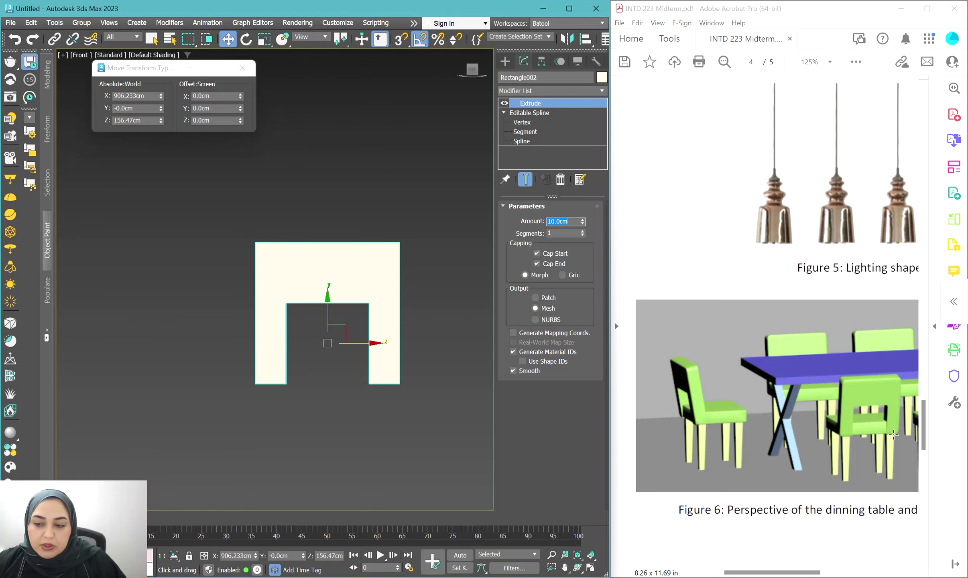
pyautogui.scroll(-3, 791, 357)
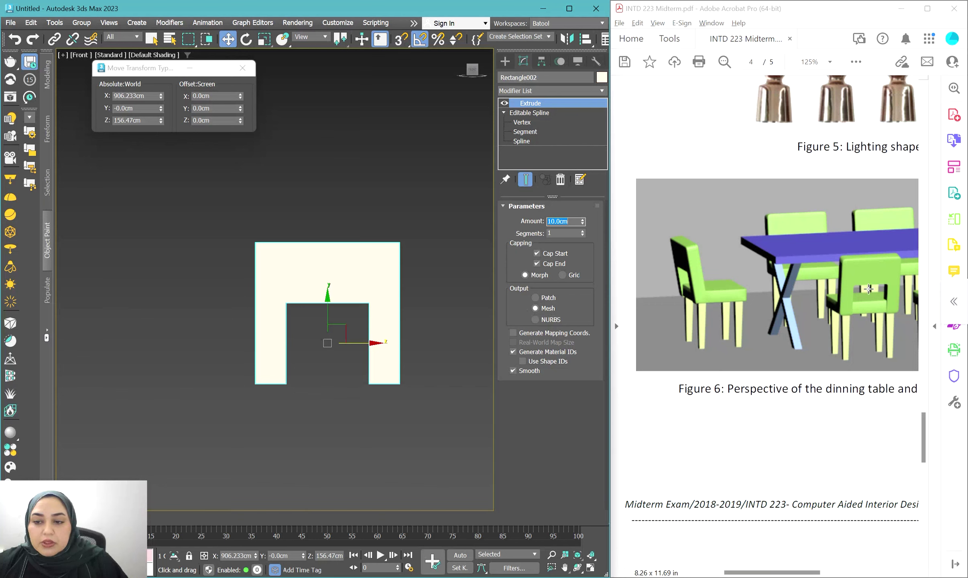
# Step: Select the vertices along the top of the opening and the two bottom outer corners
pyautogui.click(519, 125)
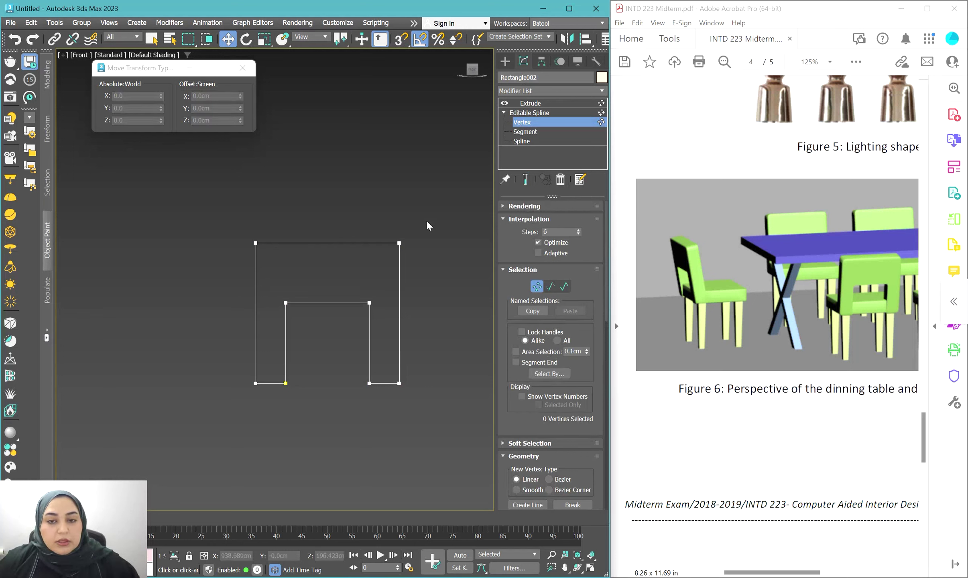
pyautogui.moveTo(244, 285); pyautogui.dragTo(227, 315)
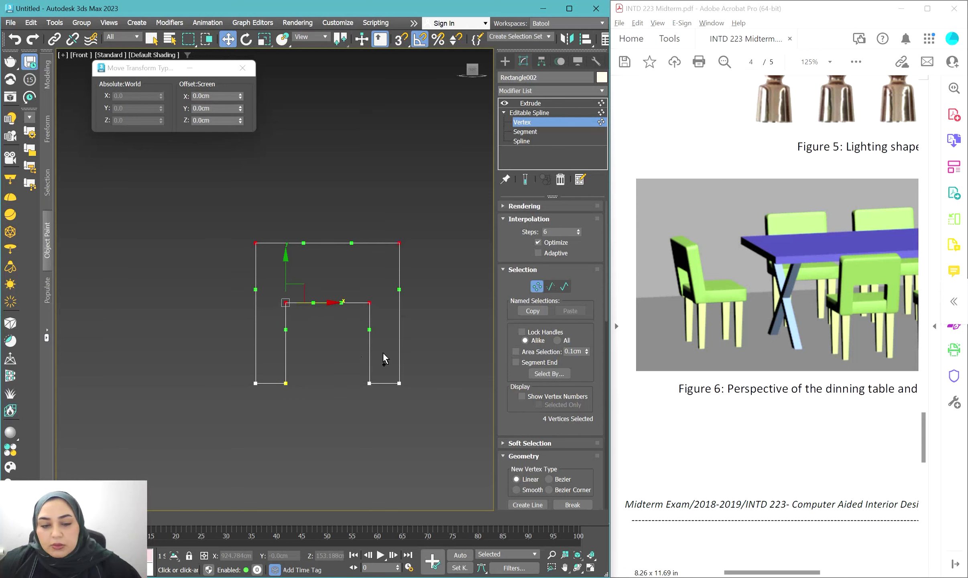
pyautogui.scroll(-10, 687, 281)
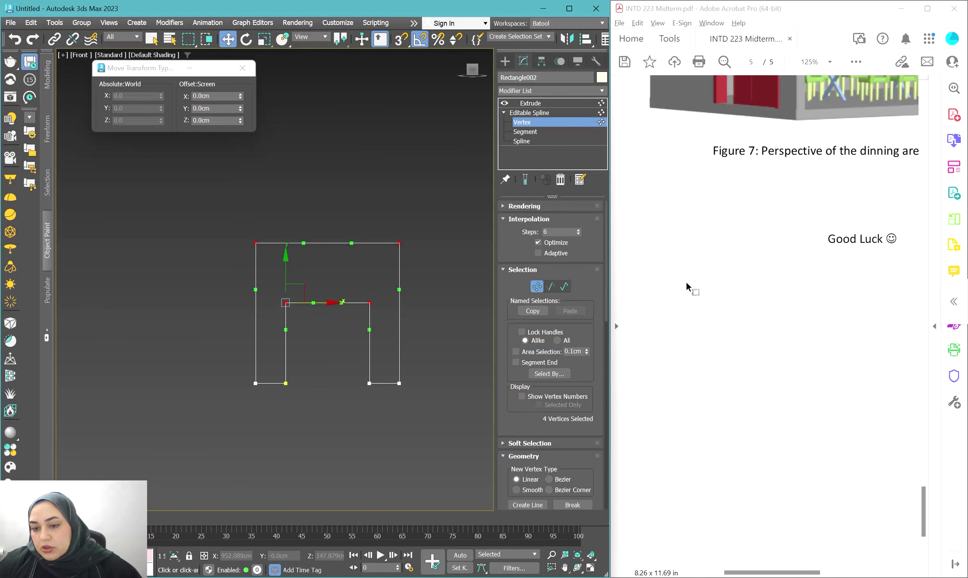
pyautogui.scroll(12, 687, 282)
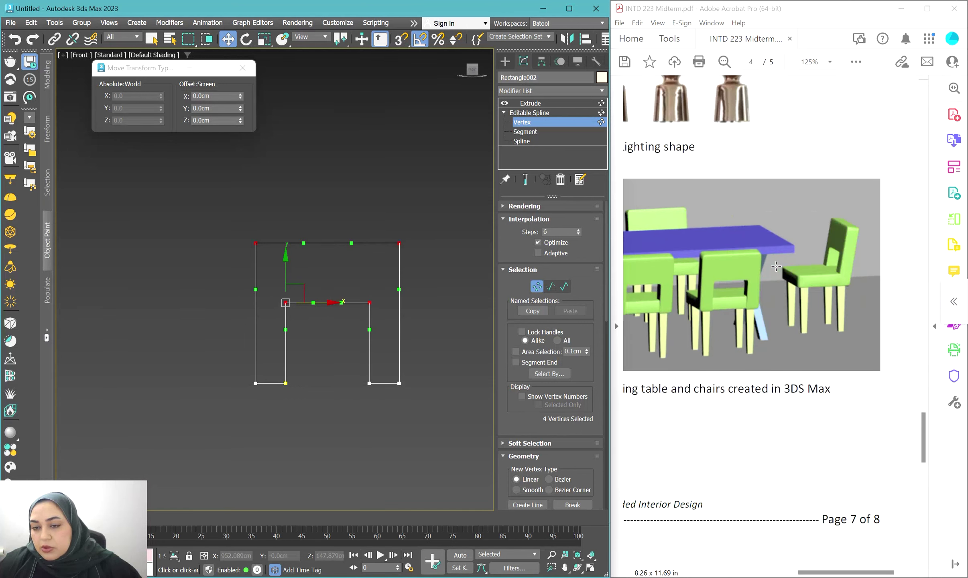
pyautogui.scroll(3, 830, 314)
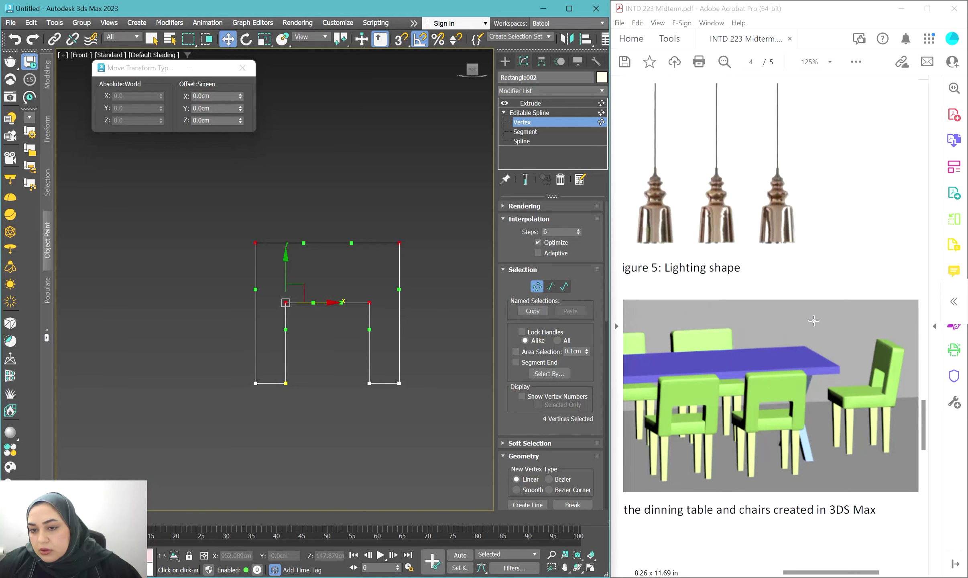
pyautogui.scroll(-3, 810, 325)
pyautogui.keyDown('ctrl'); pyautogui.scroll(3, 782, 321); pyautogui.keyUp('ctrl')
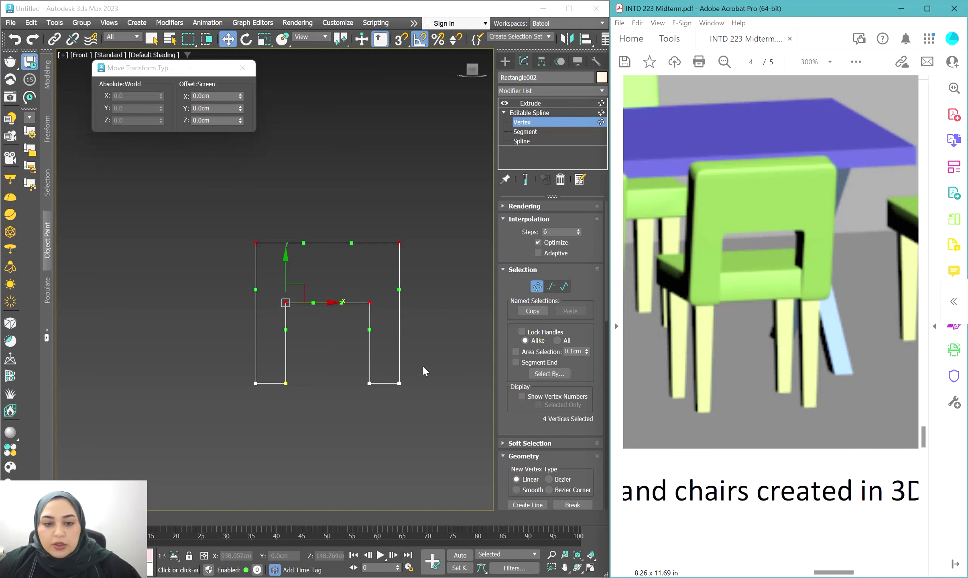
pyautogui.keyDown('ctrl'); pyautogui.click(399, 383); pyautogui.keyUp('ctrl')
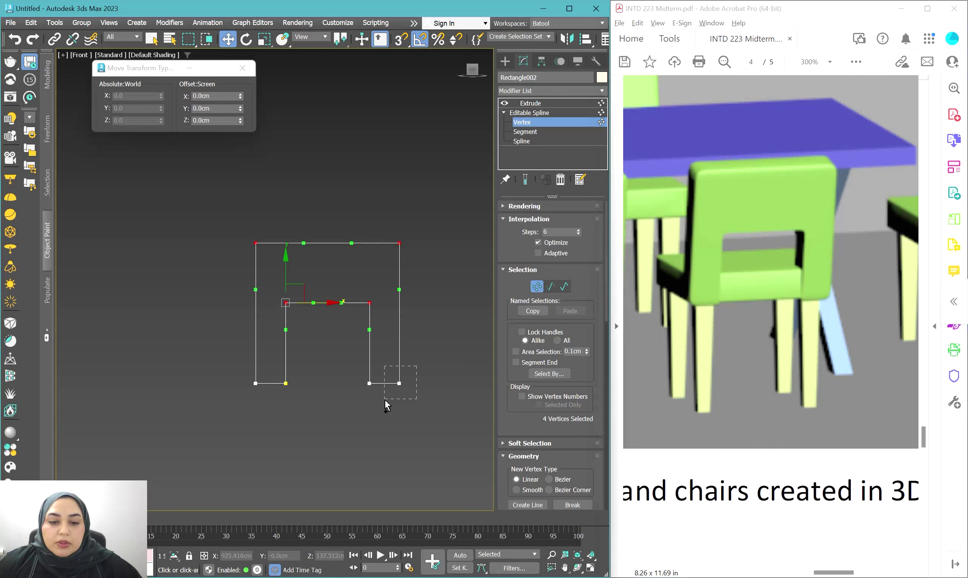
pyautogui.keyDown('ctrl'); pyautogui.click(255, 384); pyautogui.keyUp('ctrl')
pyautogui.scroll(-10, 585, 396)
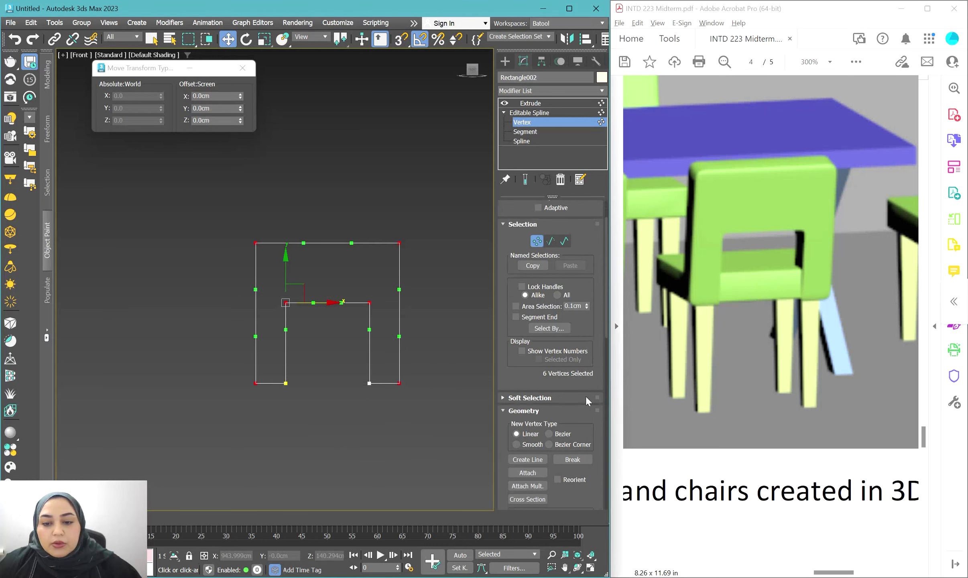
# Step: Fillet the selected corners into rounded curves and view the extruded panel in 3D
pyautogui.click(583, 281)
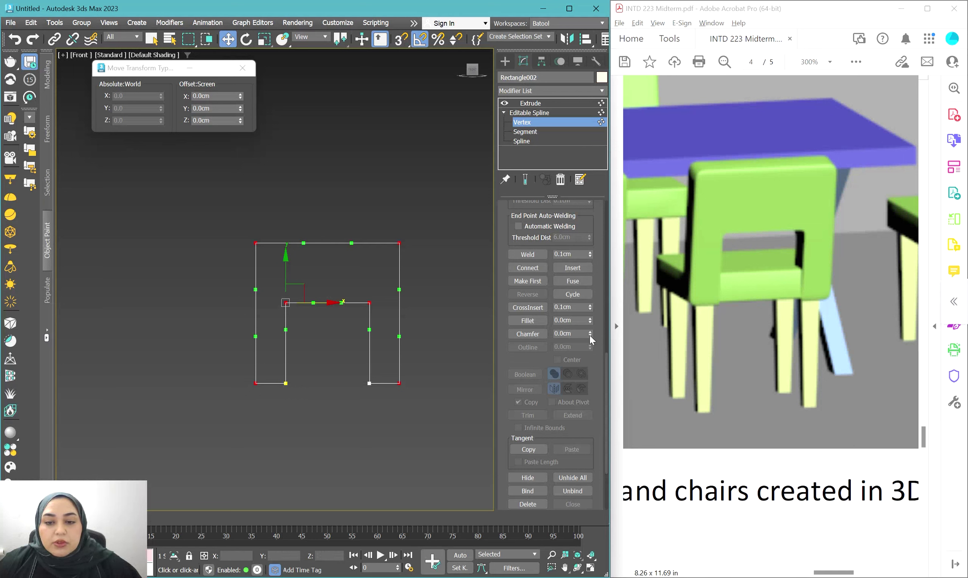
pyautogui.moveTo(590, 334); pyautogui.dragTo(590, 319)
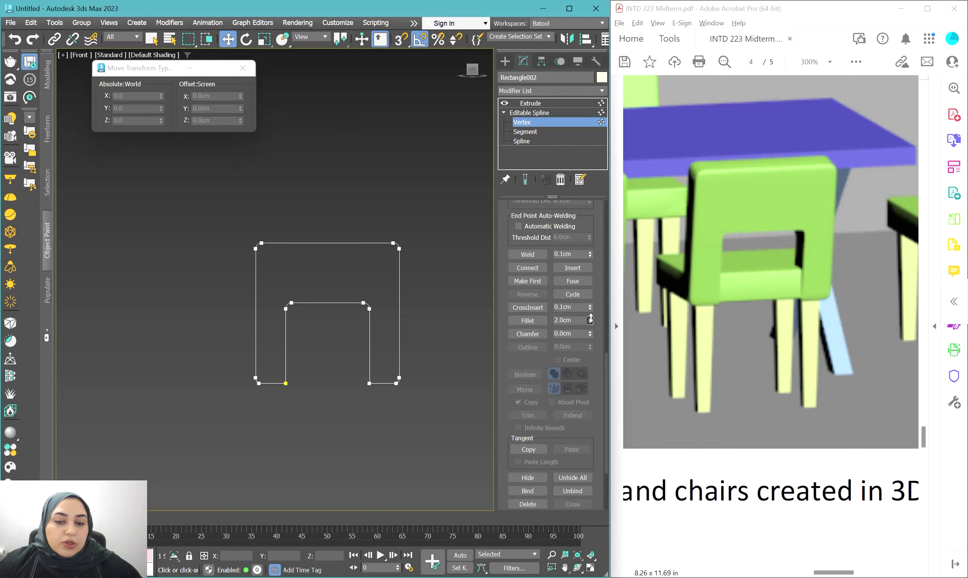
pyautogui.moveTo(590, 319); pyautogui.dragTo(591, 320)
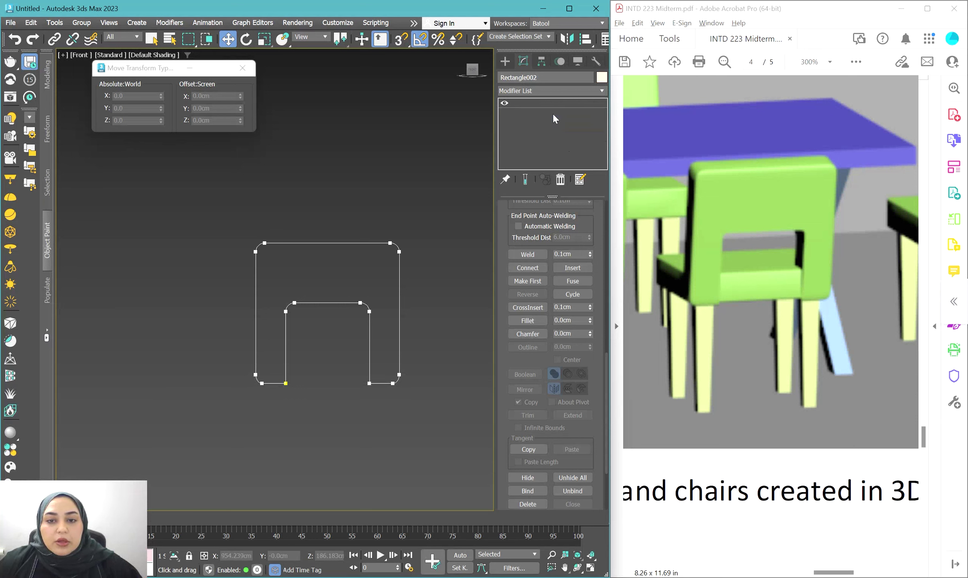
pyautogui.click(553, 112)
pyautogui.click(554, 121)
pyautogui.click(559, 110)
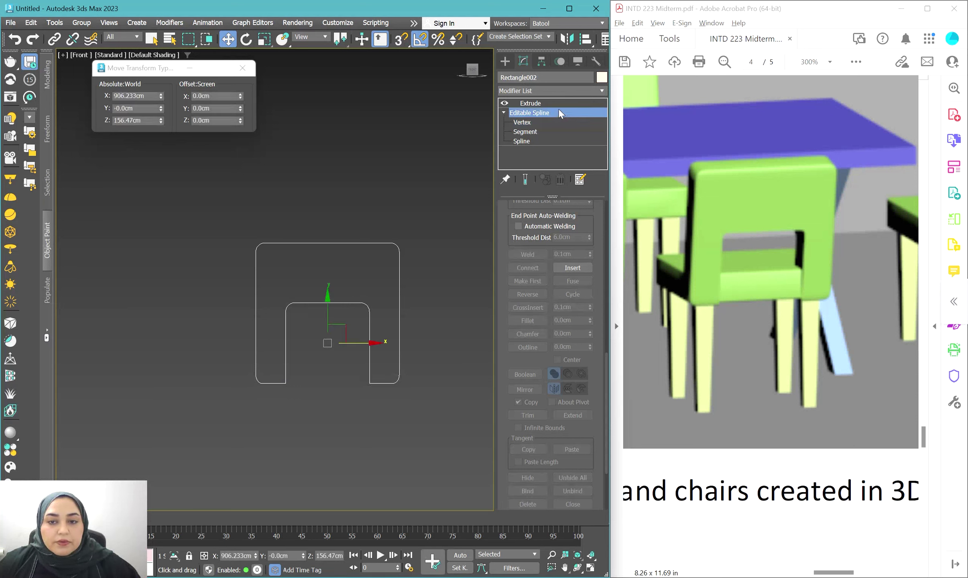
pyautogui.click(557, 102)
pyautogui.keyDown('alt'); pyautogui.moveTo(259, 285); pyautogui.dragTo(289, 283, button='middle'); pyautogui.keyUp('alt')
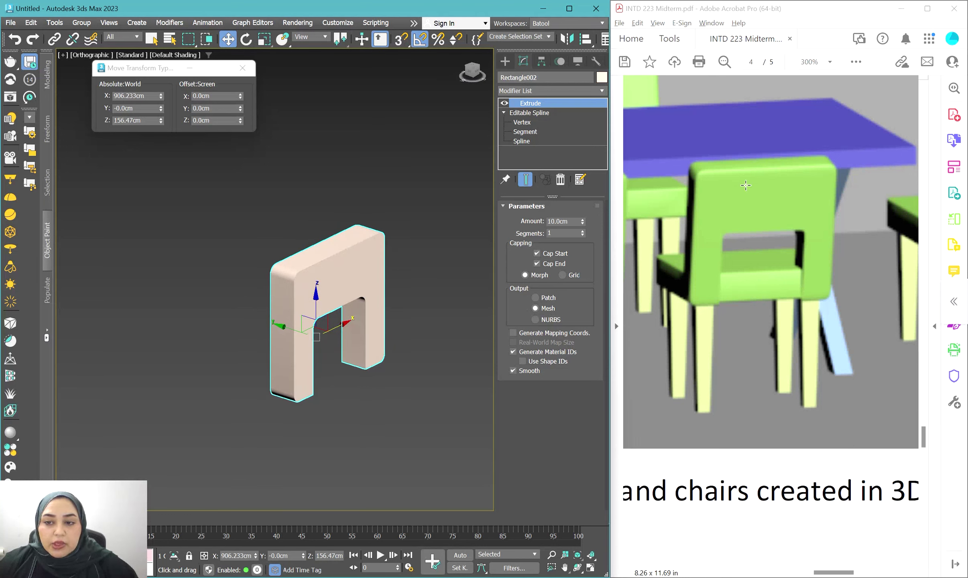
# Step: Add a Chamfer modifier to the extruded panel and show edged faces to inspect it
pyautogui.click(537, 90)
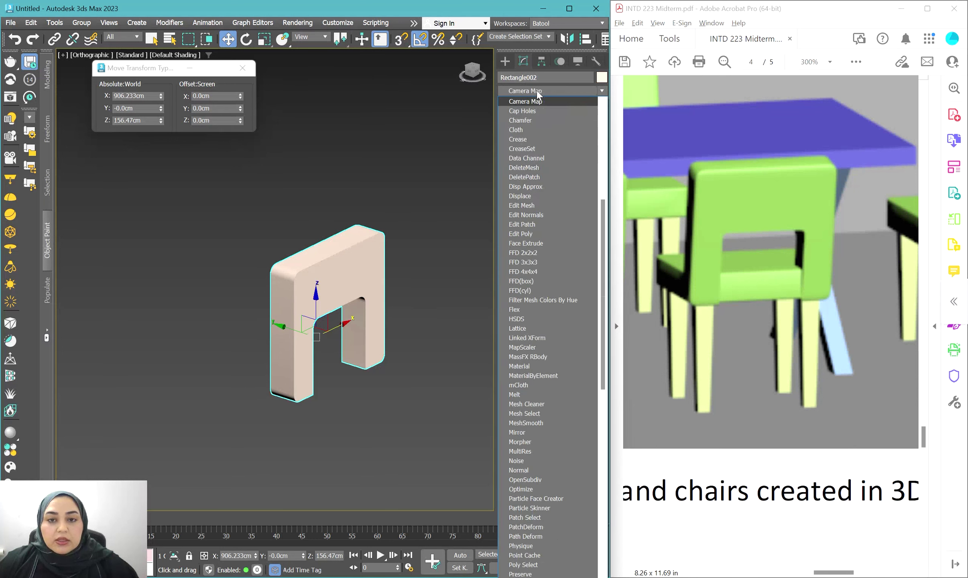
pyautogui.click(529, 122)
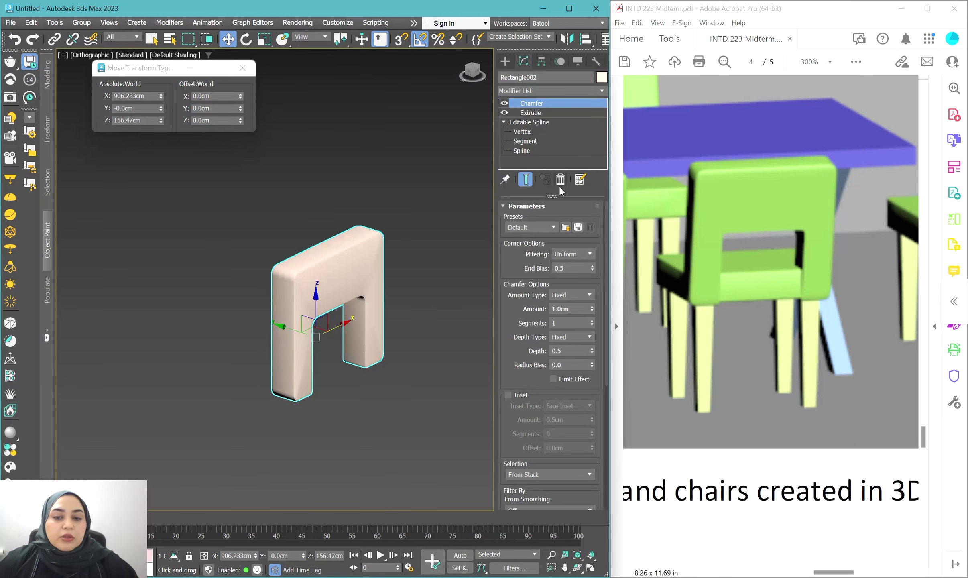
pyautogui.moveTo(592, 309); pyautogui.dragTo(597, 302)
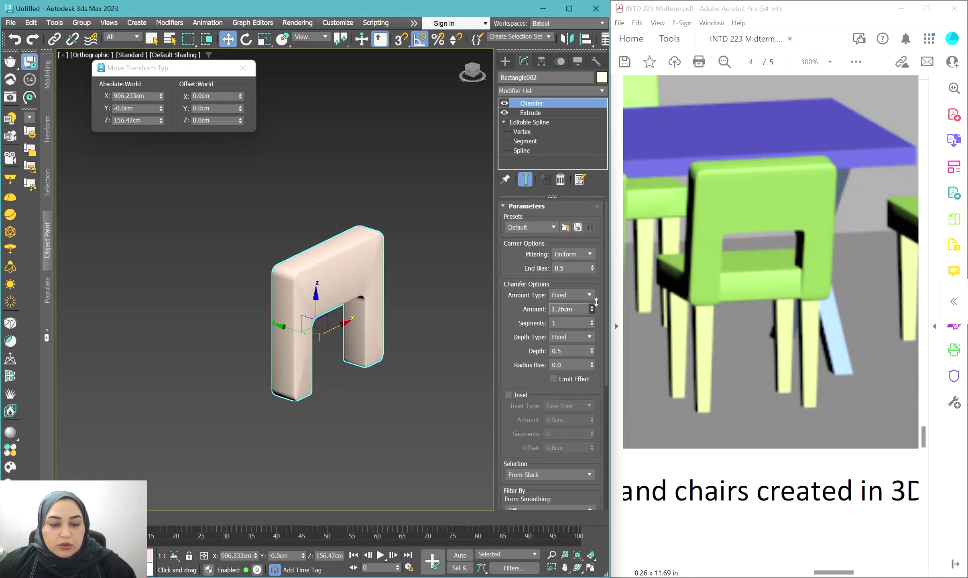
pyautogui.click(469, 289)
pyautogui.press('F4')
pyautogui.scroll(3, 333, 277)
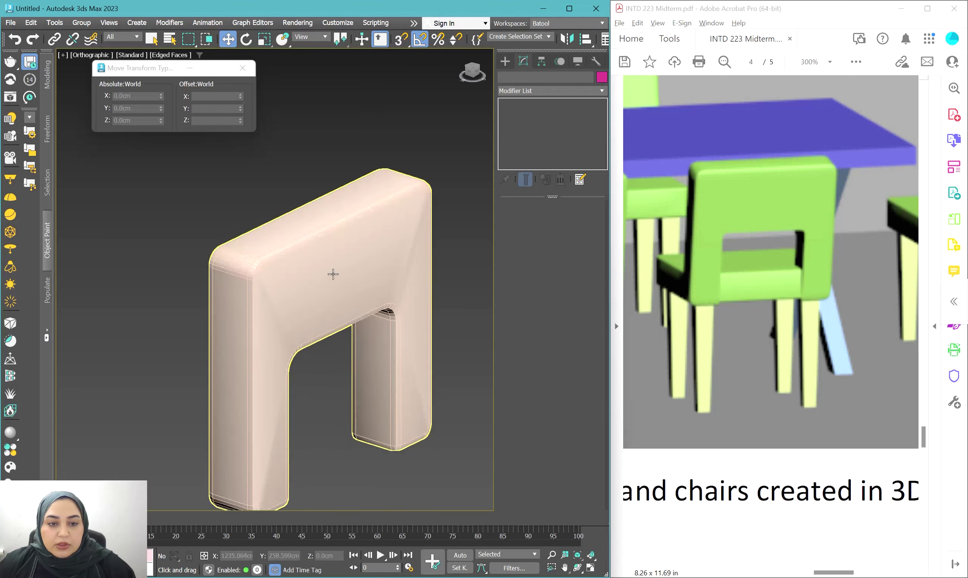
# Step: Set the chamfer to 4 segments with a 1.0 cm amount and check the rounded edges
pyautogui.click(331, 275)
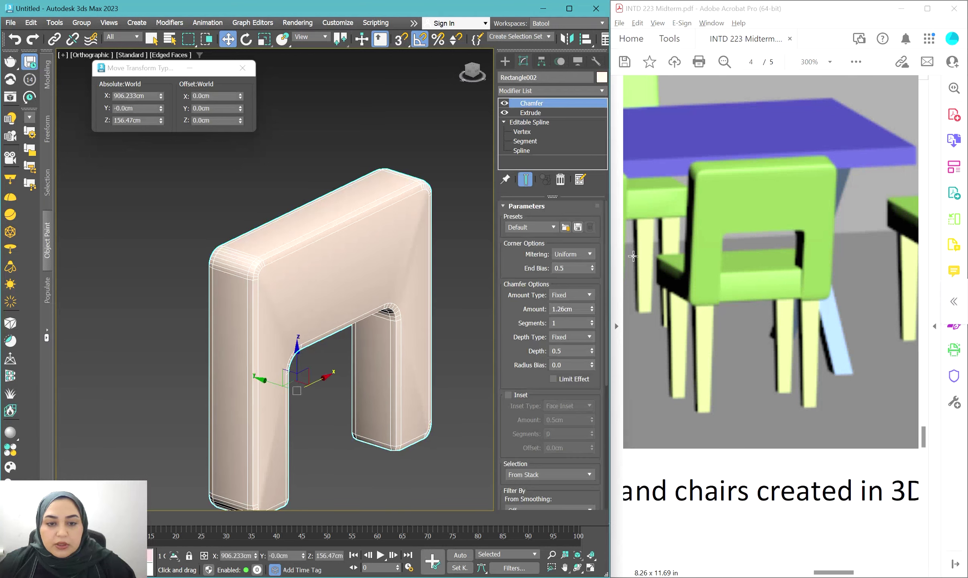
pyautogui.click(593, 326)
pyautogui.moveTo(593, 318); pyautogui.dragTo(592, 326)
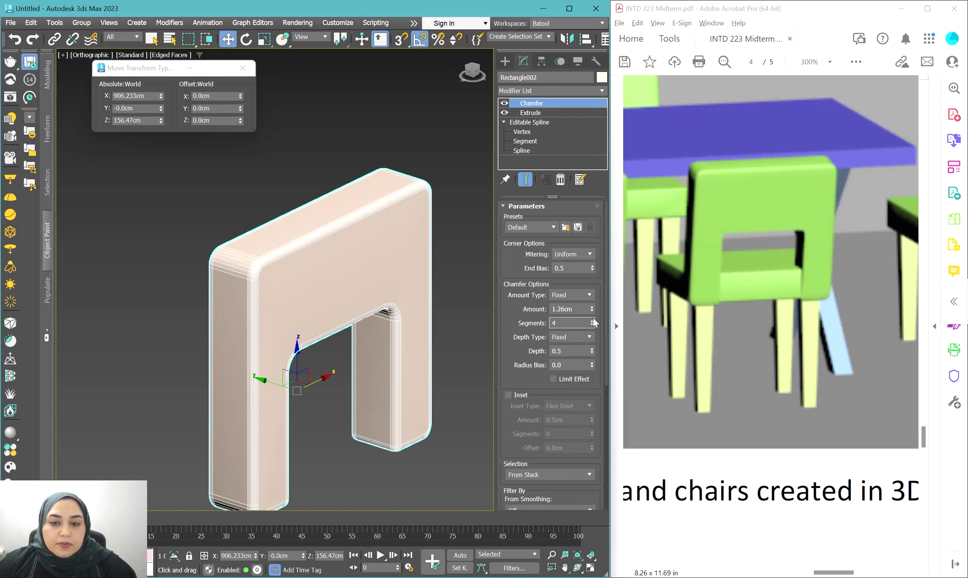
pyautogui.doubleClick(565, 309)
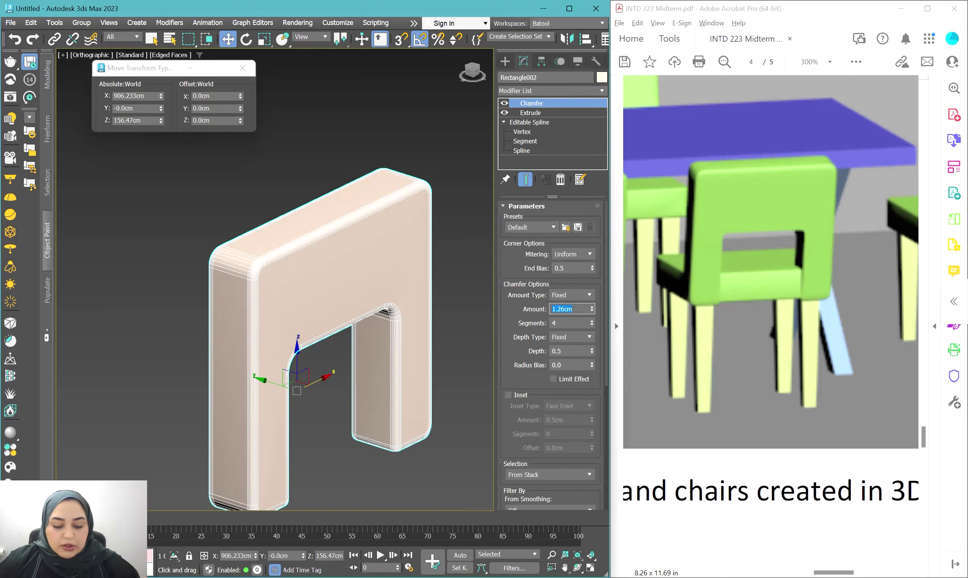
pyautogui.write('1')
pyautogui.press('Return')
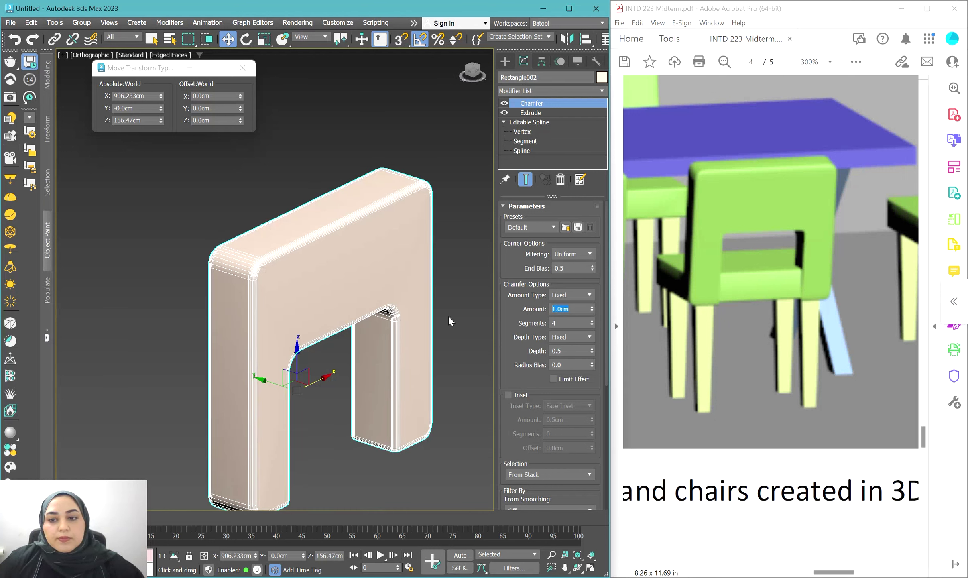
pyautogui.click(274, 173)
pyautogui.scroll(-2, 315, 197)
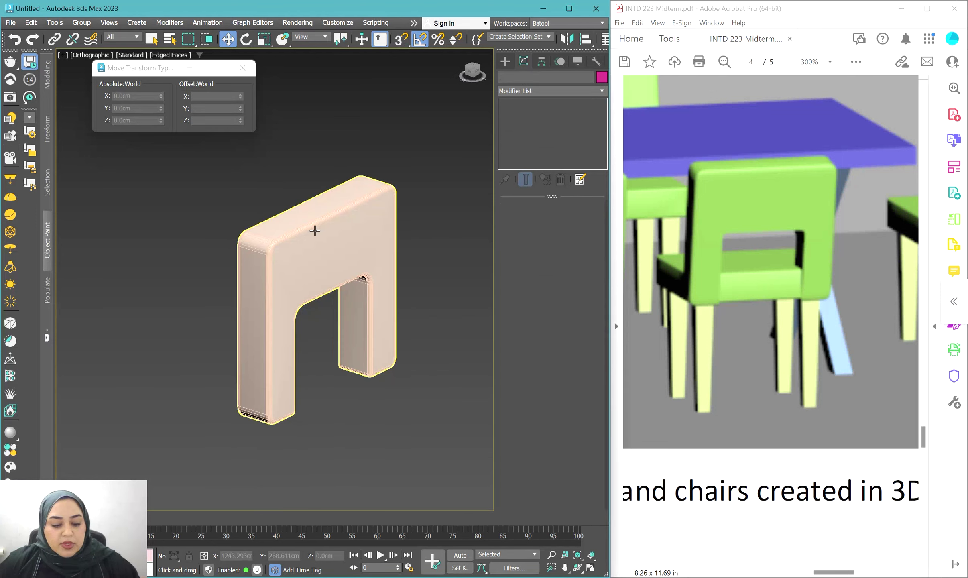
pyautogui.scroll(-2, 427, 334)
pyautogui.scroll(-5, 414, 329)
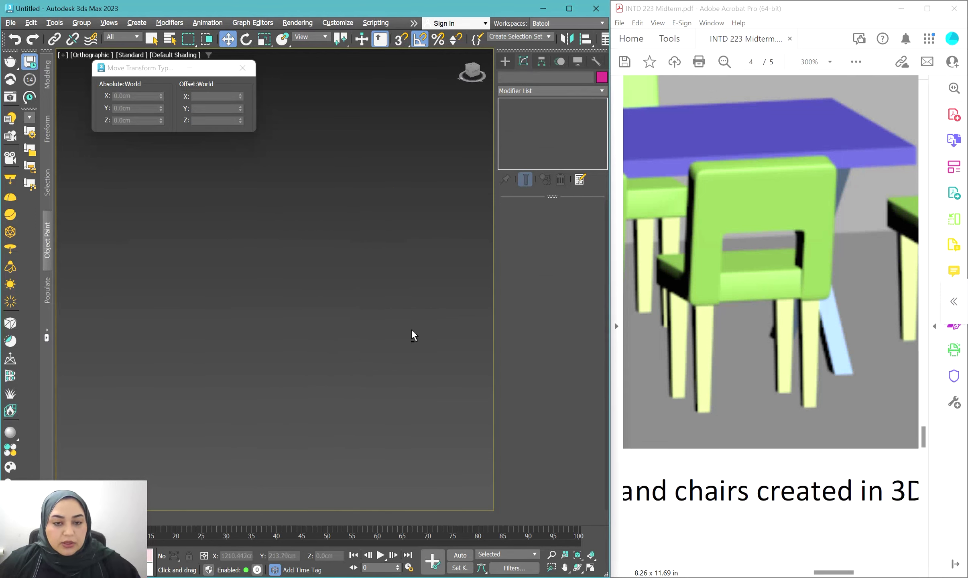
pyautogui.scroll(7, 420, 329)
pyautogui.moveTo(220, 273); pyautogui.dragTo(268, 276, button='middle')
pyautogui.click(268, 277)
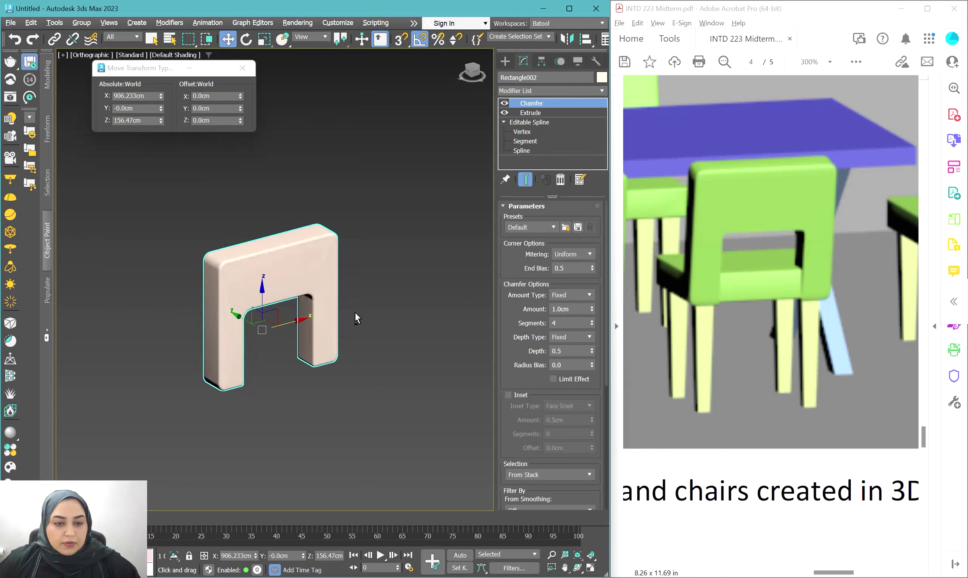
# Step: From a side-on view, rotate the chamfered chair back to 110 degrees about X
pyautogui.moveTo(355, 311)
pyautogui.keyDown('alt'); pyautogui.mouseDown(button='middle')
pyautogui.moveTo(292, 308)
pyautogui.moveTo(371, 307)
pyautogui.moveTo(317, 309)
pyautogui.moveTo(340, 309)
pyautogui.mouseUp(button='middle'); pyautogui.keyUp('alt')
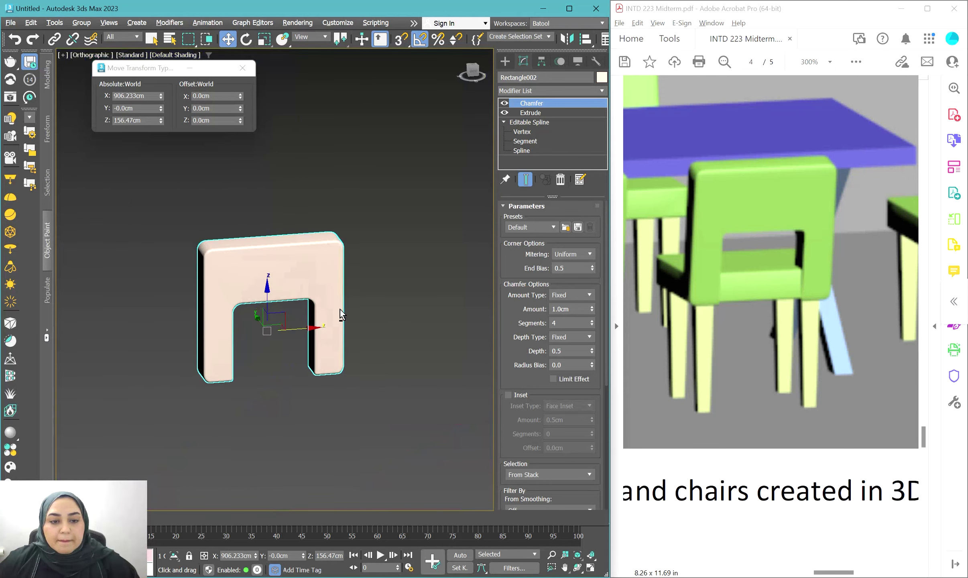
pyautogui.scroll(15, 731, 281)
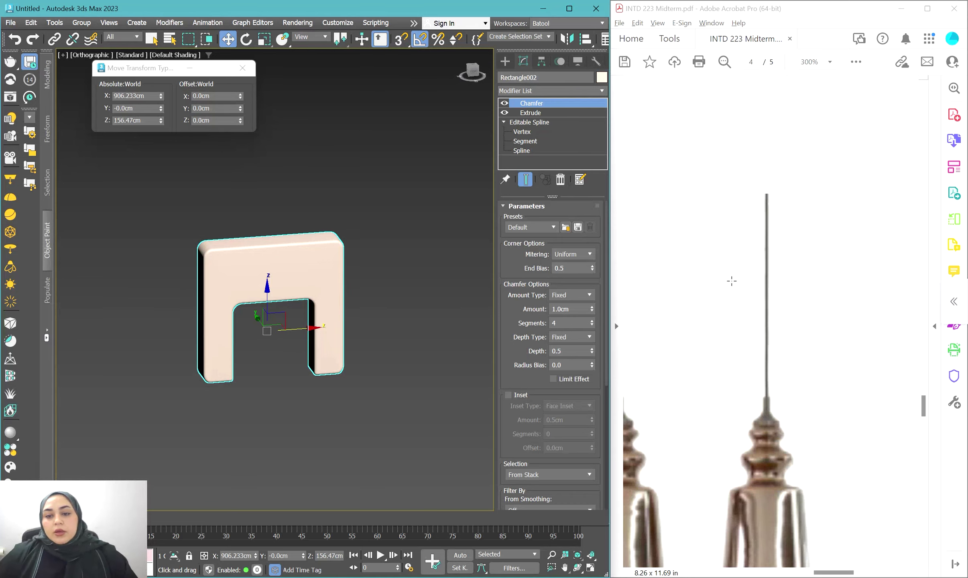
pyautogui.keyDown('shift'); pyautogui.hscroll(-10, 732, 280); pyautogui.keyUp('shift')
pyautogui.scroll(3, 731, 283)
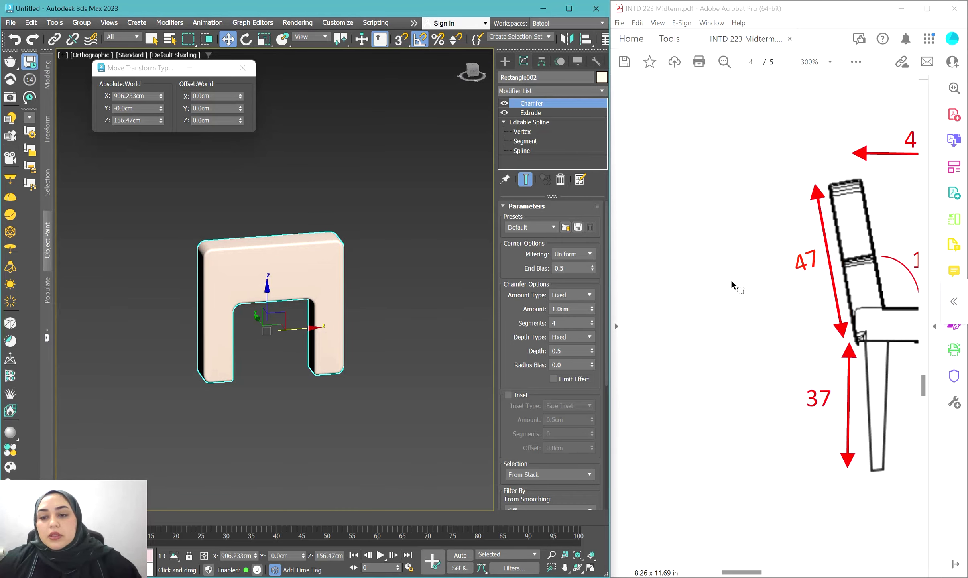
pyautogui.keyDown('shift'); pyautogui.hscroll(3, 732, 282); pyautogui.keyUp('shift')
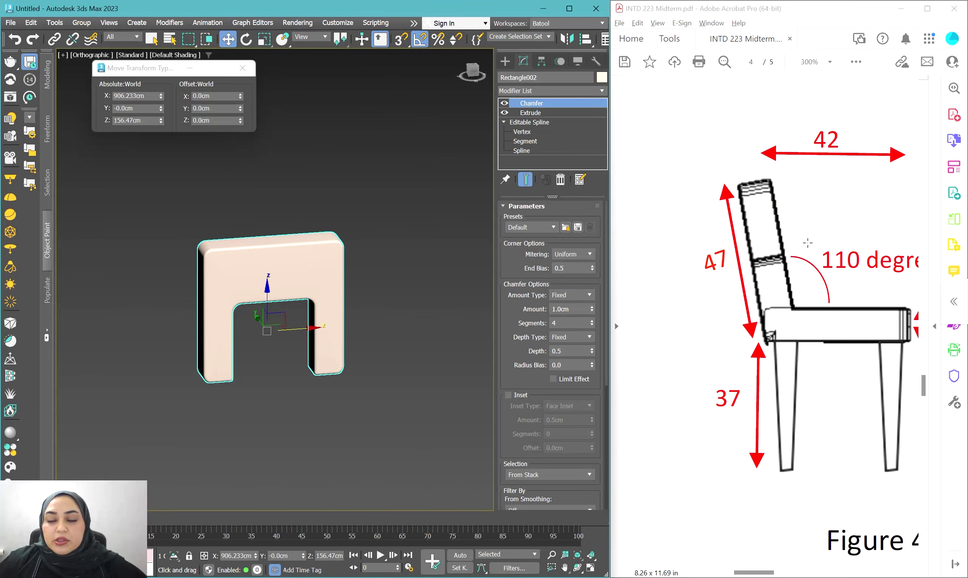
pyautogui.keyDown('alt'); pyautogui.moveTo(280, 347); pyautogui.dragTo(231, 339, button='middle'); pyautogui.keyUp('alt')
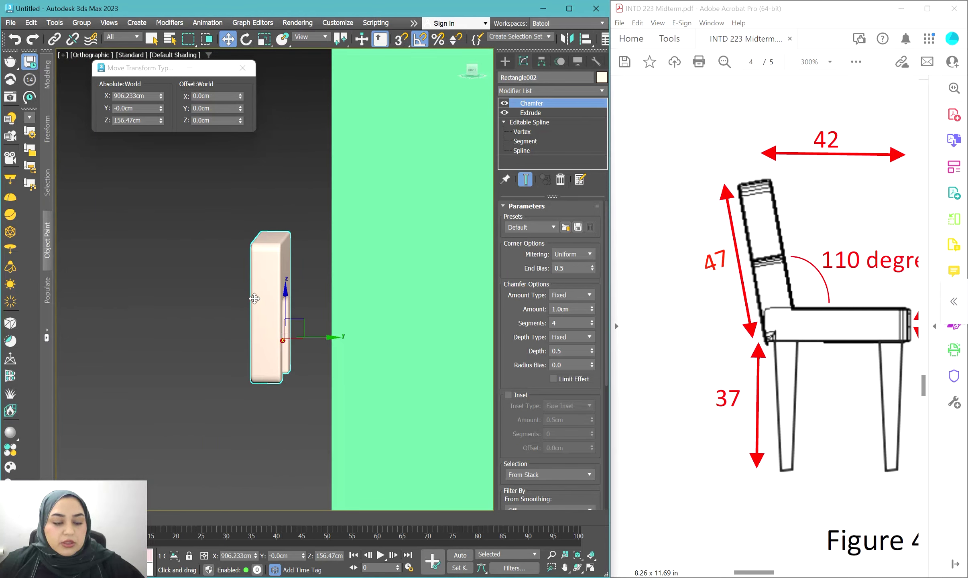
pyautogui.press('e')
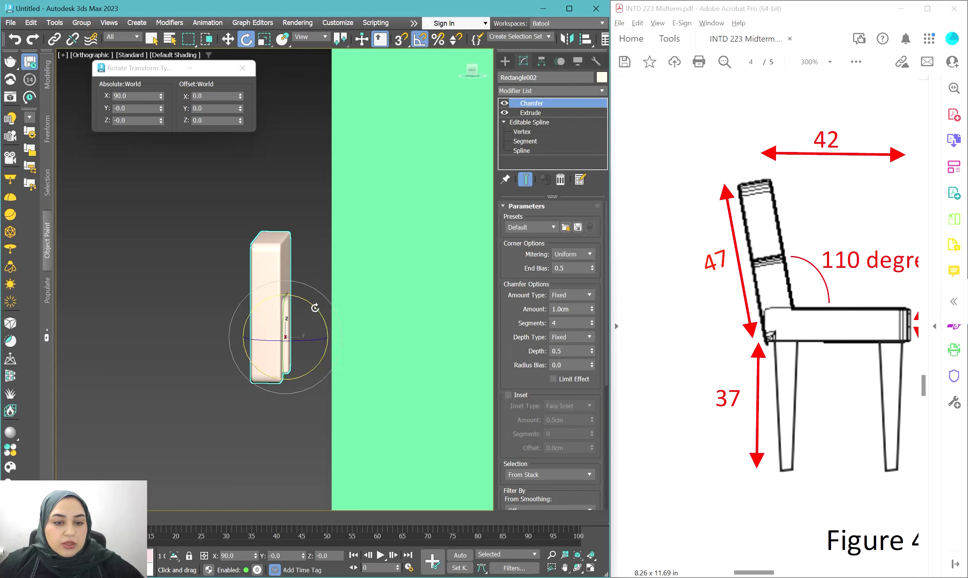
pyautogui.click(135, 96)
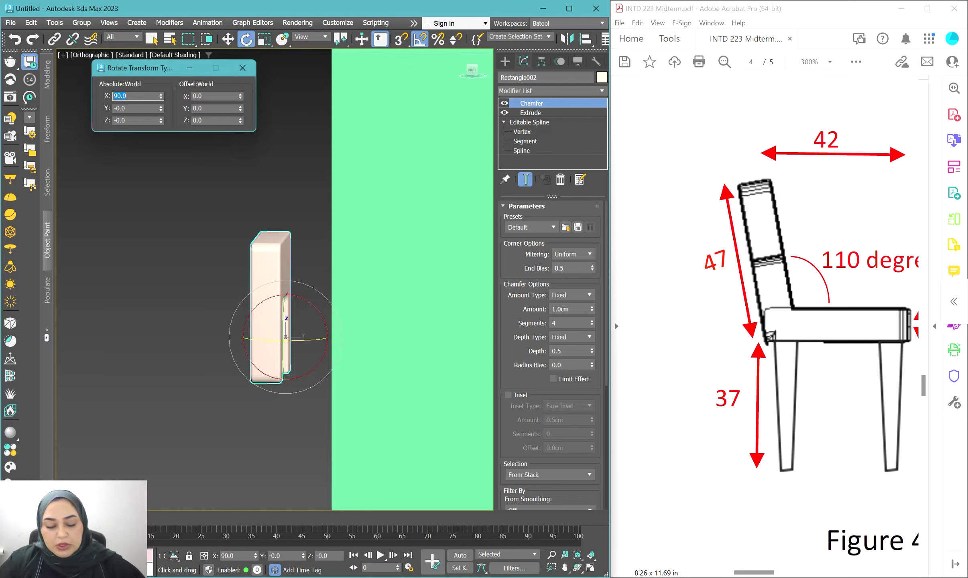
pyautogui.write('110')
pyautogui.press('Return')
pyautogui.write('1')
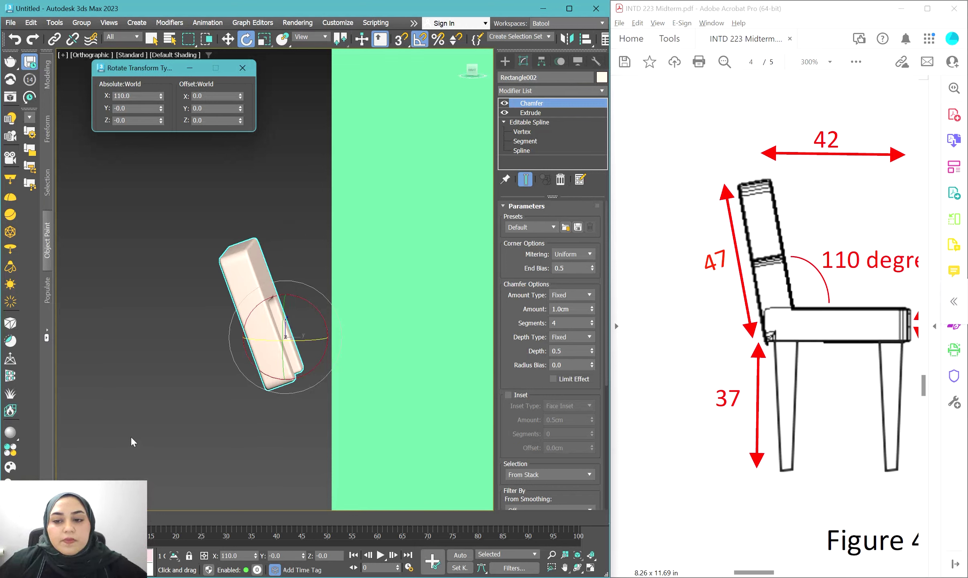
pyautogui.scroll(-2, 829, 342)
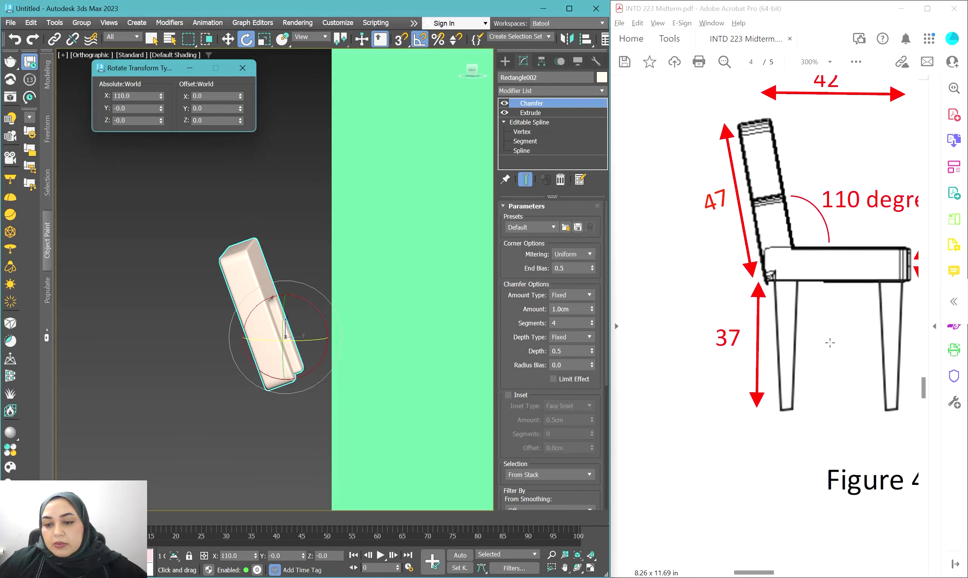
pyautogui.scroll(3, 829, 342)
pyautogui.scroll(-15, 829, 342)
pyautogui.scroll(-4, 829, 341)
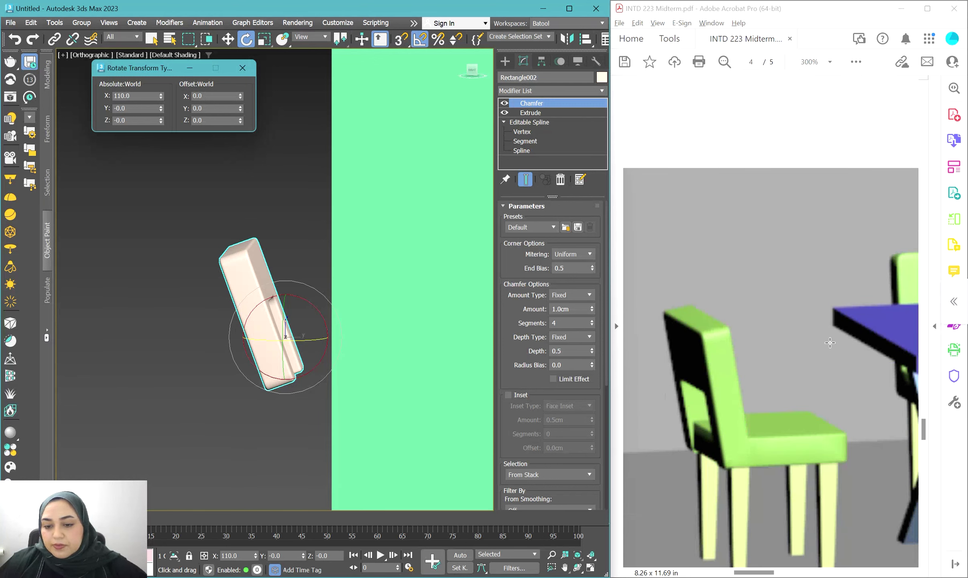
pyautogui.click(738, 276)
pyautogui.scroll(-2, 739, 277)
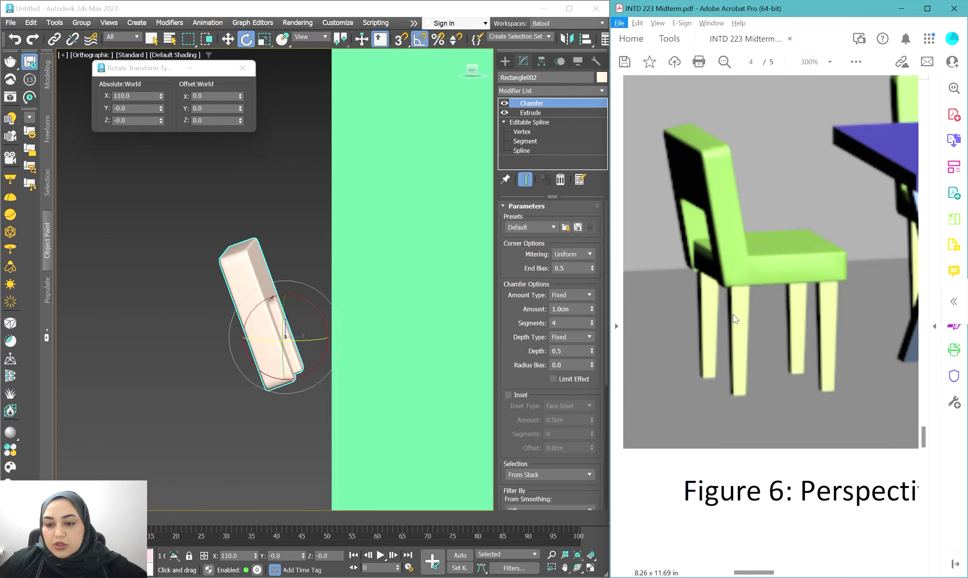
pyautogui.keyDown('ctrl'); pyautogui.scroll(-4, 732, 314); pyautogui.keyUp('ctrl')
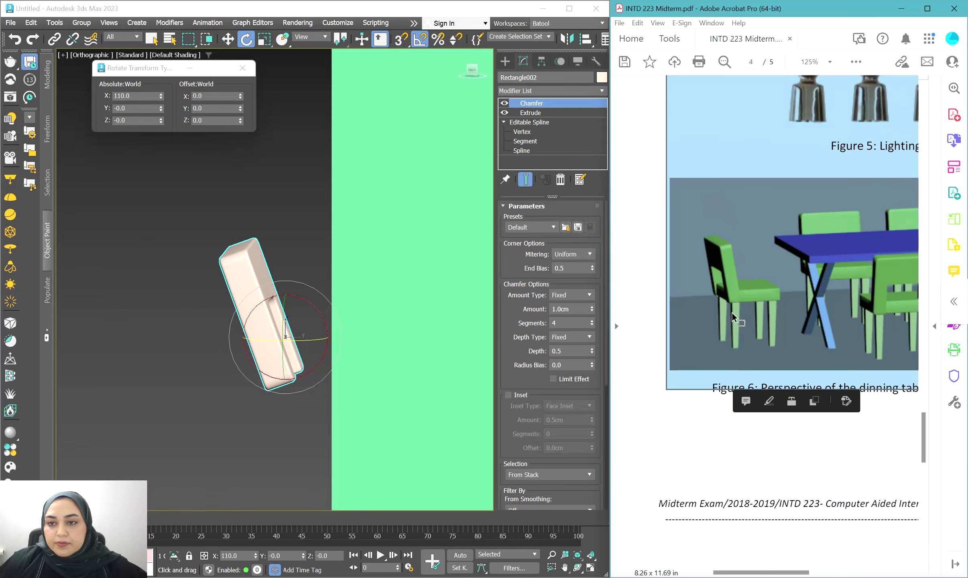
pyautogui.keyDown('ctrl'); pyautogui.scroll(-2, 717, 329); pyautogui.keyUp('ctrl')
pyautogui.scroll(5, 770, 155)
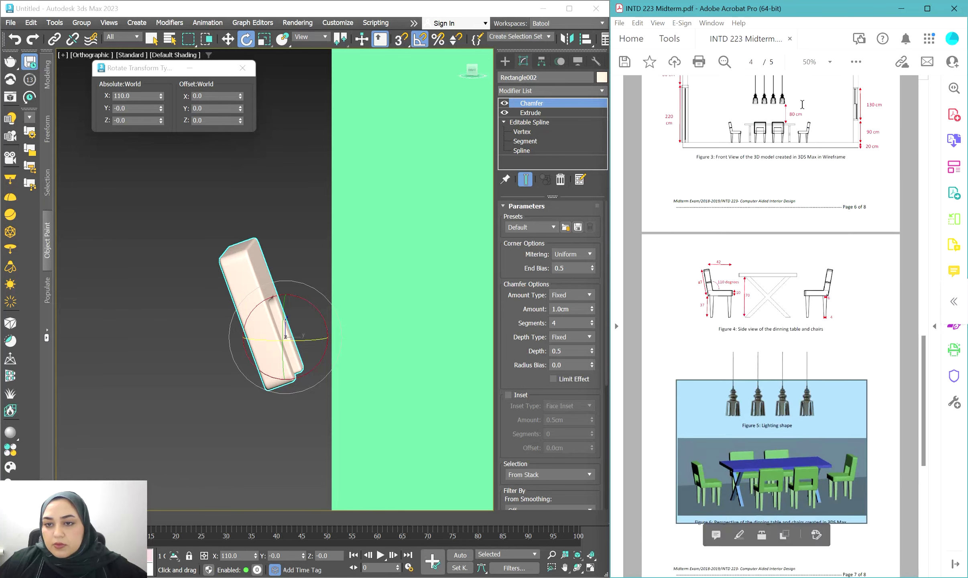
pyautogui.keyDown('ctrl'); pyautogui.scroll(8, 770, 156); pyautogui.keyUp('ctrl')
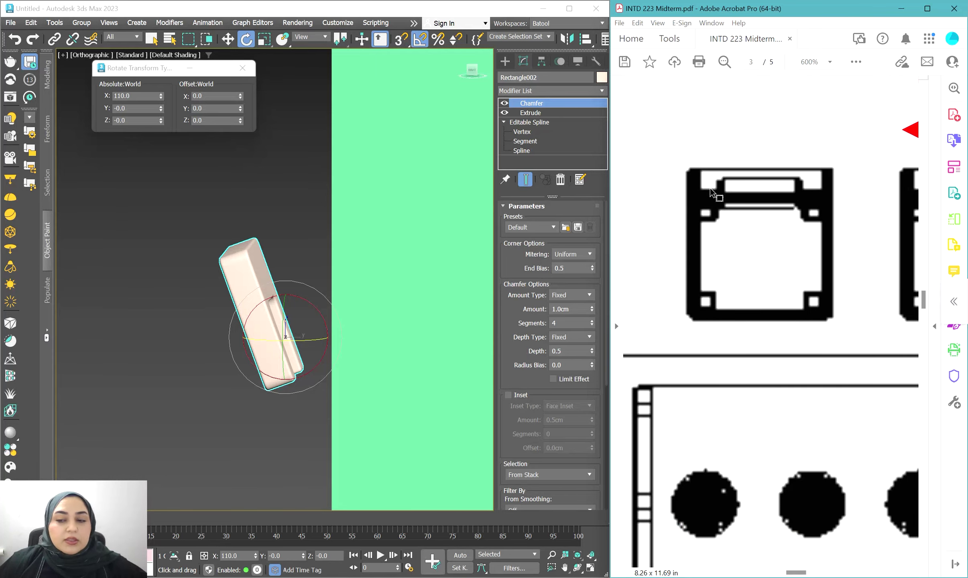
pyautogui.keyDown('ctrl'); pyautogui.scroll(-3, 719, 177); pyautogui.keyUp('ctrl')
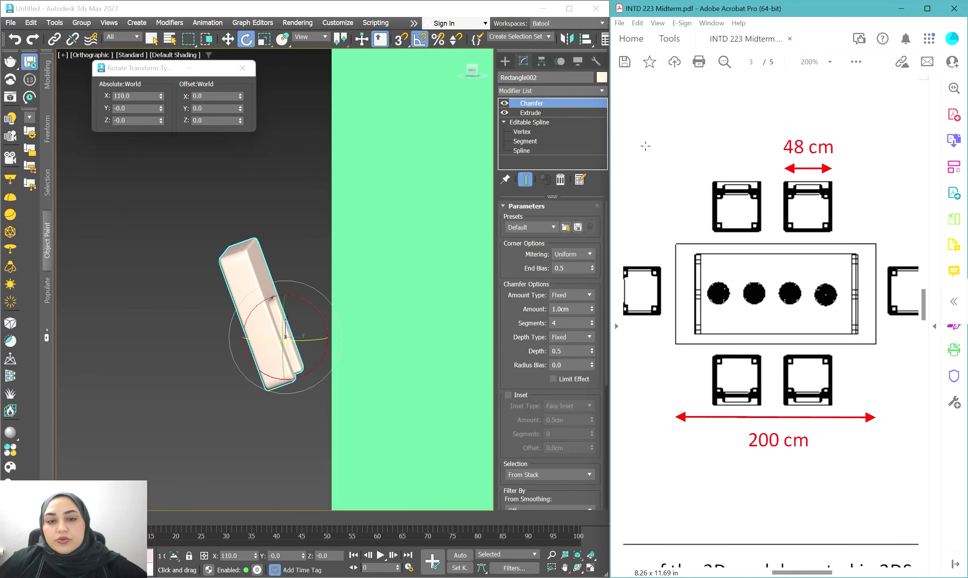
pyautogui.scroll(-8, 744, 256)
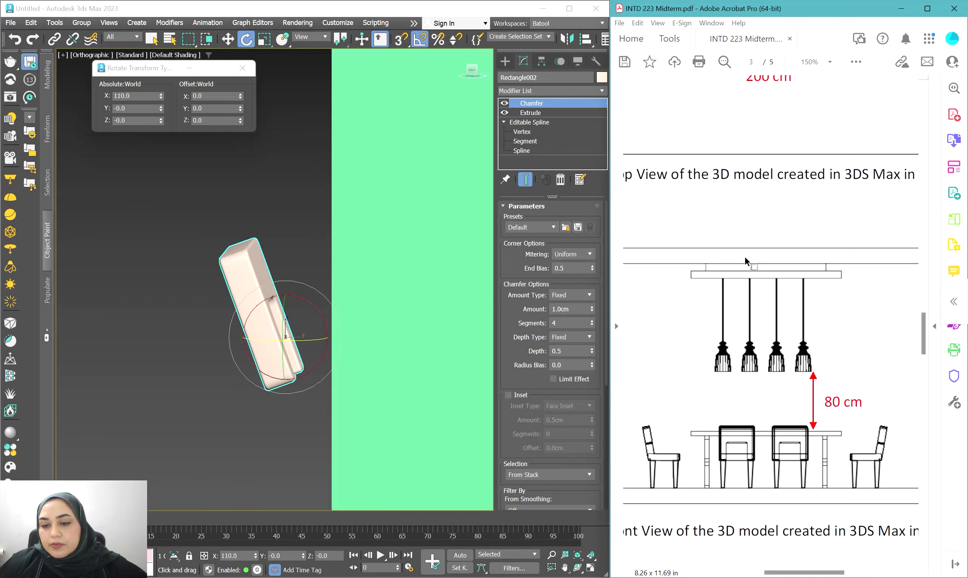
pyautogui.keyDown('ctrl'); pyautogui.scroll(-3, 744, 256); pyautogui.keyUp('ctrl')
pyautogui.scroll(-8, 756, 372)
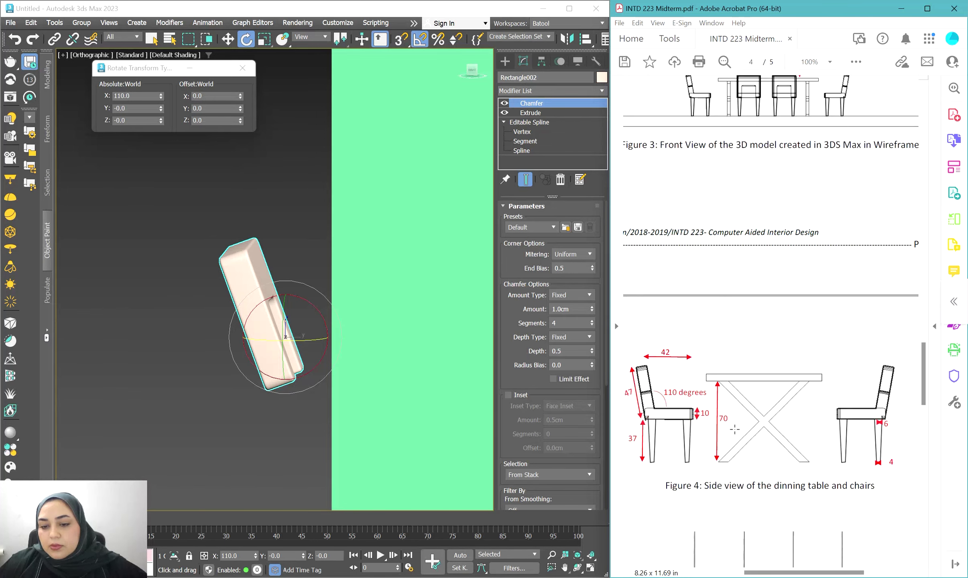
pyautogui.keyDown('ctrl'); pyautogui.scroll(4, 678, 458); pyautogui.keyUp('ctrl')
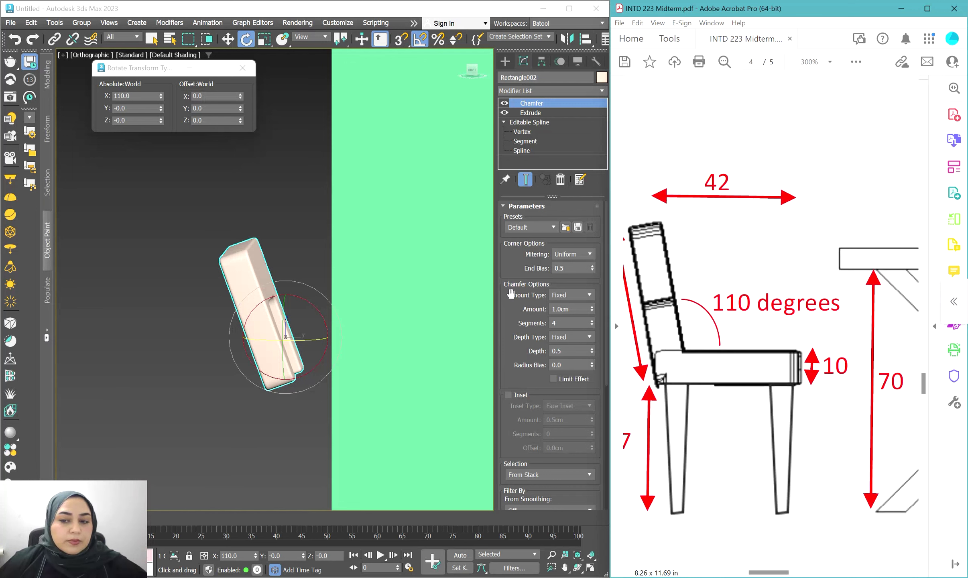
# Step: Switch to the Top view and zoom to fit the U-shaped chair piece
pyautogui.click(506, 61)
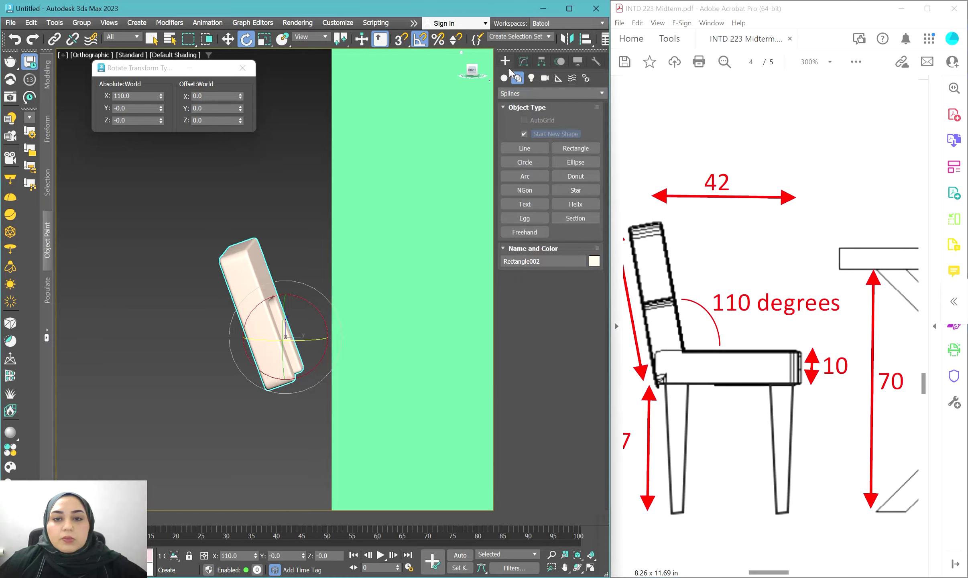
pyautogui.click(568, 148)
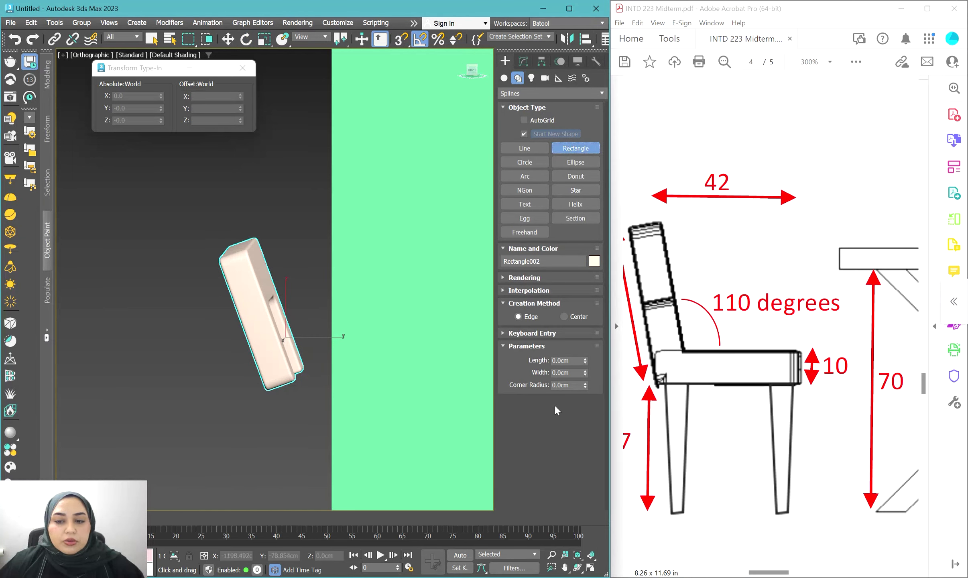
pyautogui.moveTo(269, 388); pyautogui.dragTo(230, 385, button='middle')
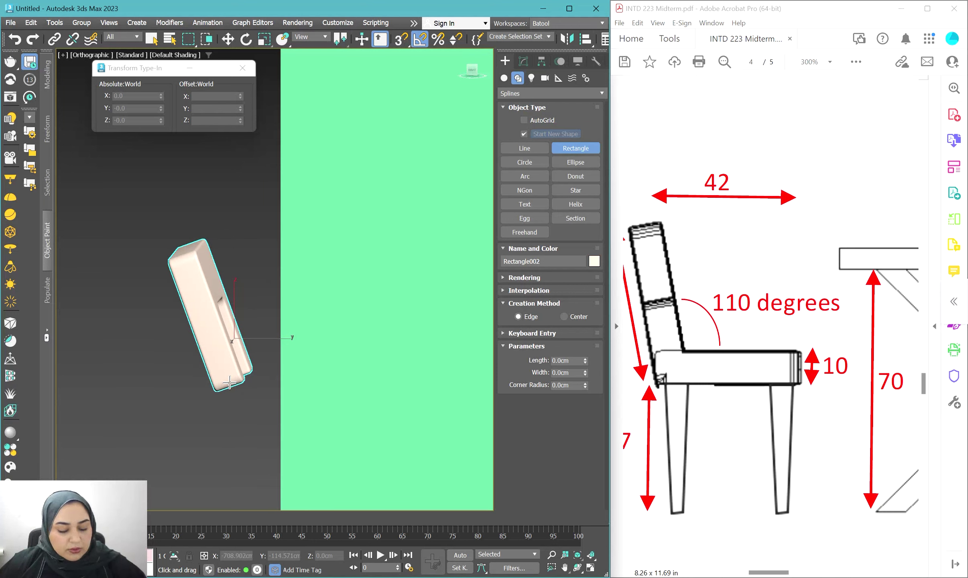
pyautogui.press('t')
pyautogui.press('z')
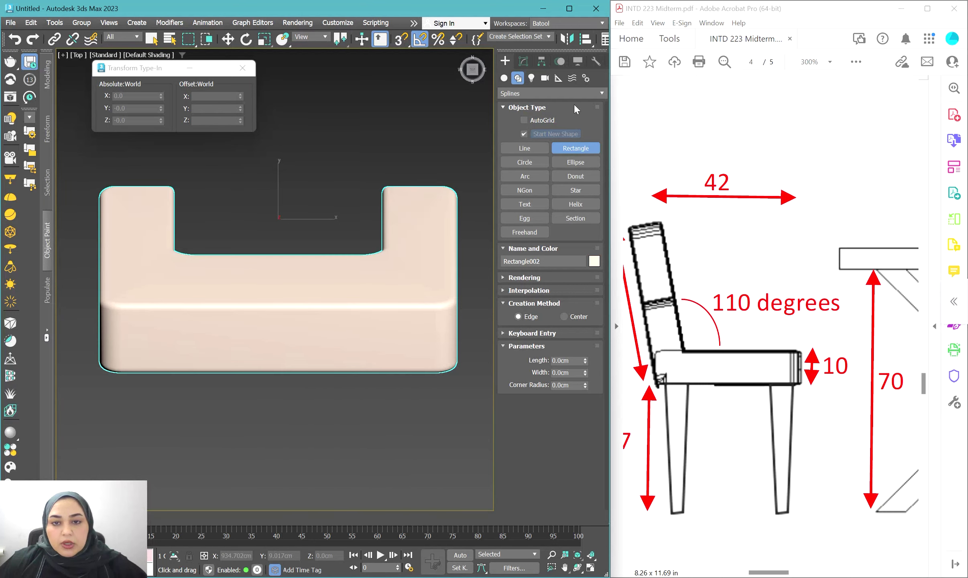
# Step: Draw a ChamferBox from Extended Primitives in the Top view
pyautogui.click(504, 79)
pyautogui.press('e')
pyautogui.click(530, 94)
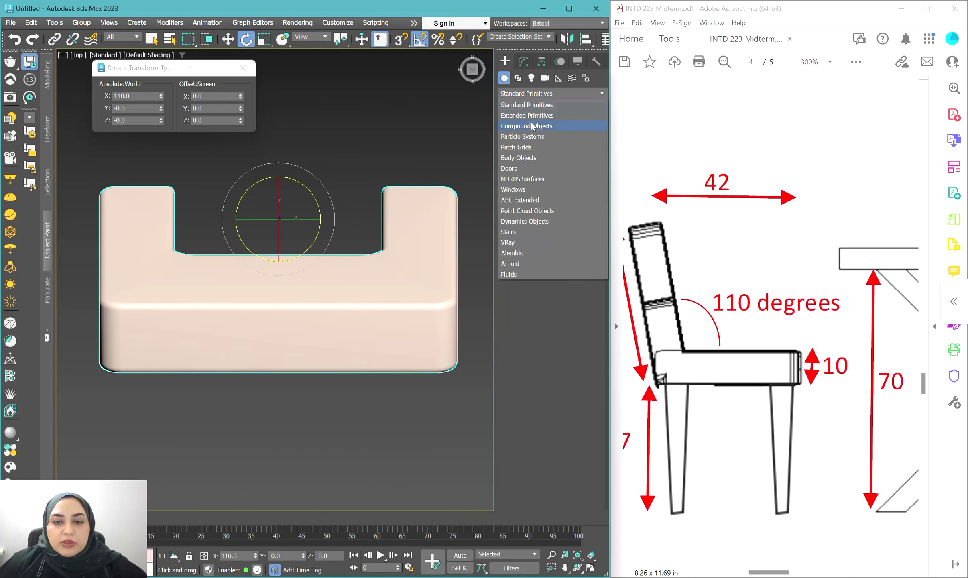
pyautogui.click(532, 116)
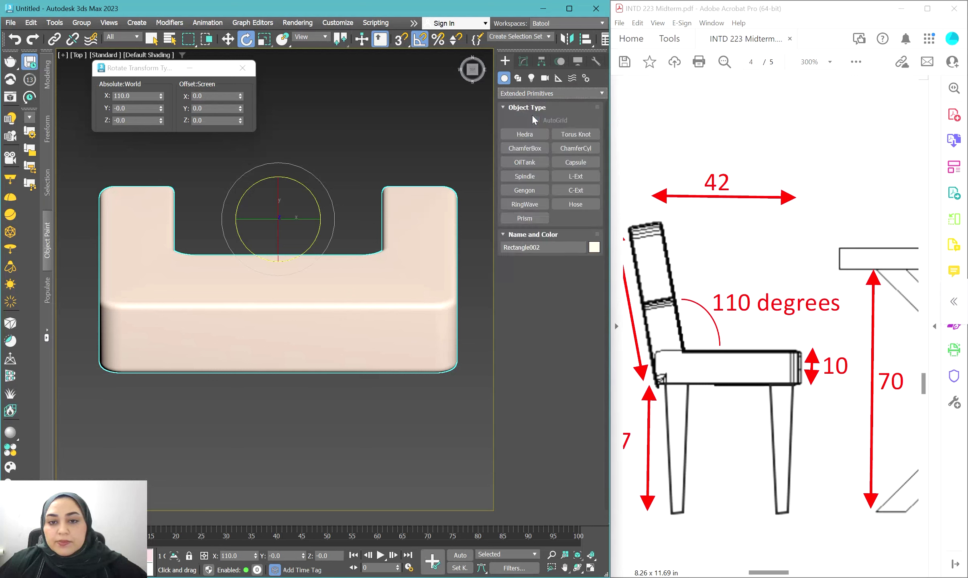
pyautogui.click(525, 149)
pyautogui.scroll(-5, 373, 289)
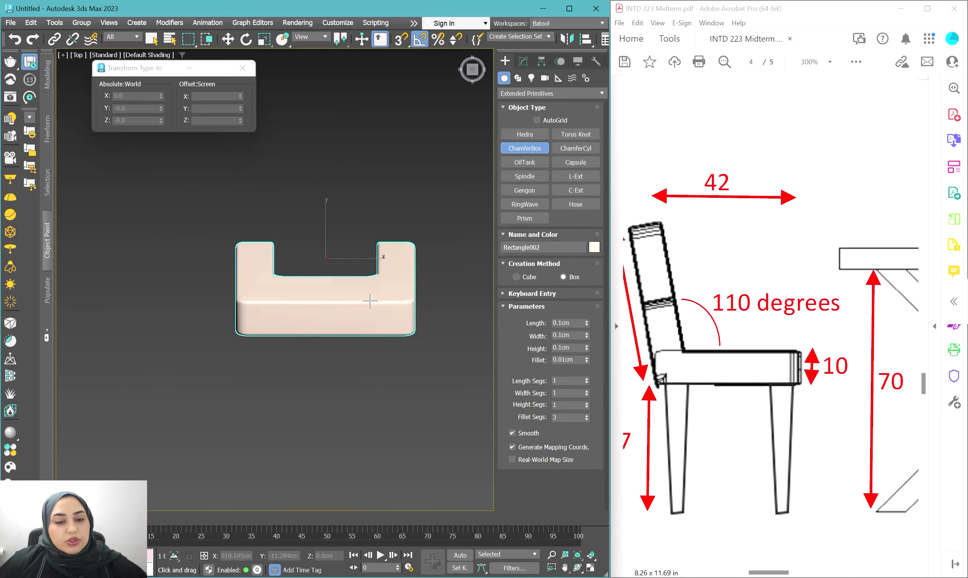
pyautogui.moveTo(301, 136); pyautogui.dragTo(297, 212, button='middle')
pyautogui.moveTo(260, 193); pyautogui.dragTo(383, 301)
pyautogui.click(373, 239)
pyautogui.click(400, 231)
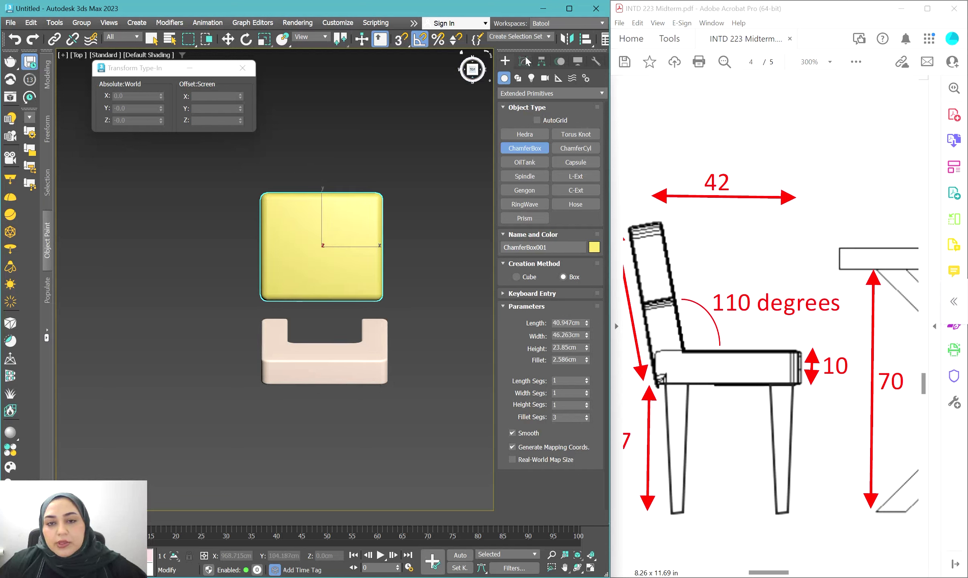
pyautogui.press('e')
# Step: Set the ChamferBox to Length 42, Width 48, Height 10 and Fillet 1 cm
pyautogui.click(523, 61)
pyautogui.doubleClick(560, 222)
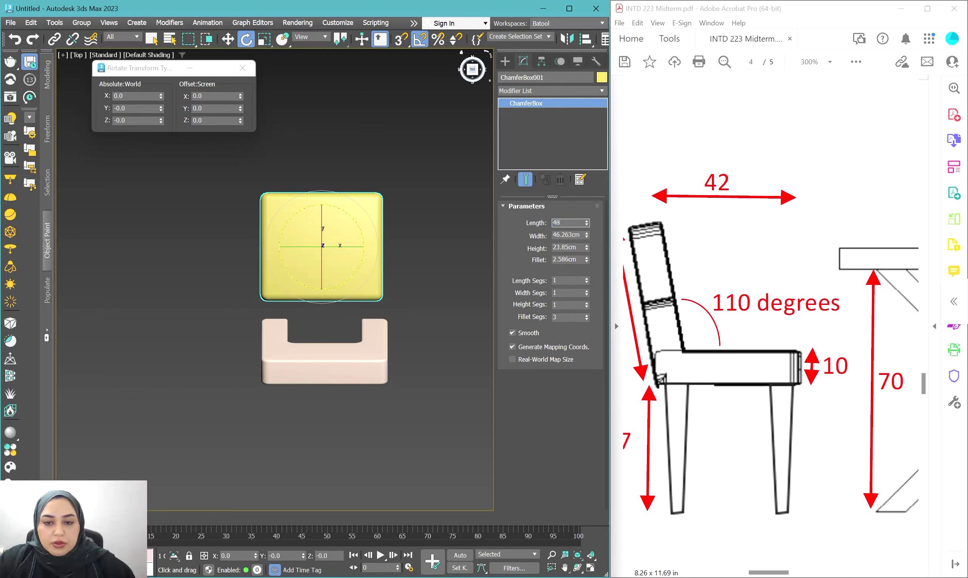
pyautogui.write('48')
pyautogui.press('Return')
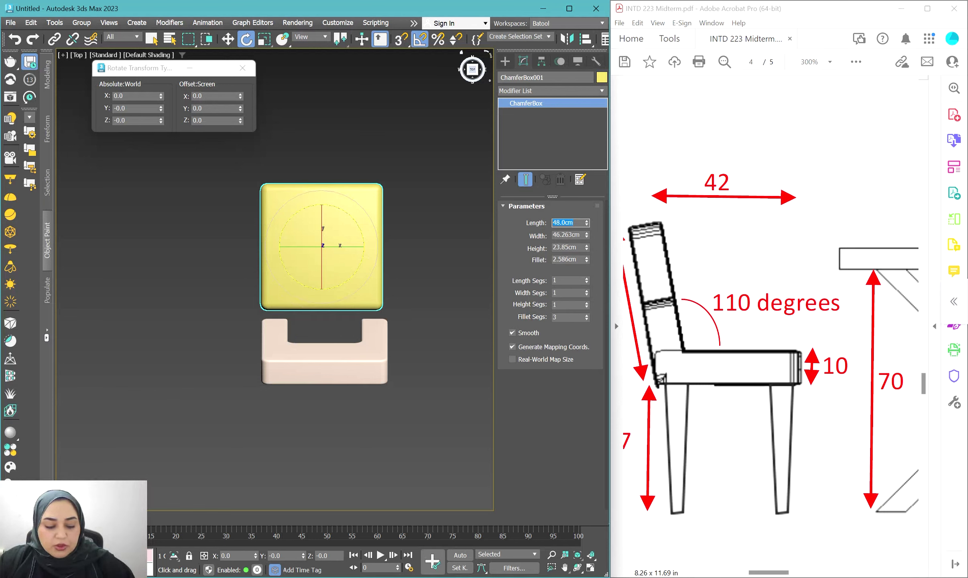
pyautogui.write('42')
pyautogui.press('Tab')
pyautogui.write('4')
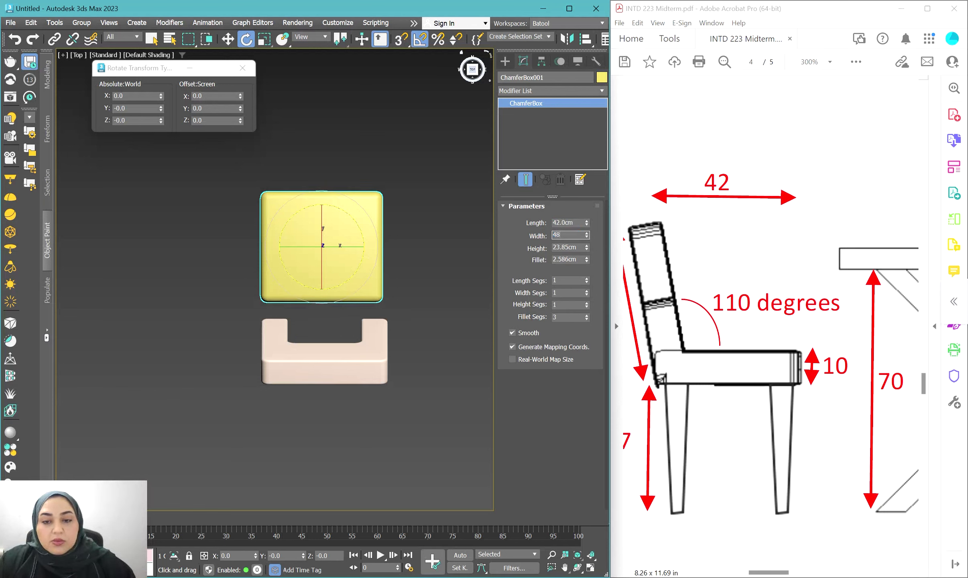
pyautogui.write('8')
pyautogui.press('Tab')
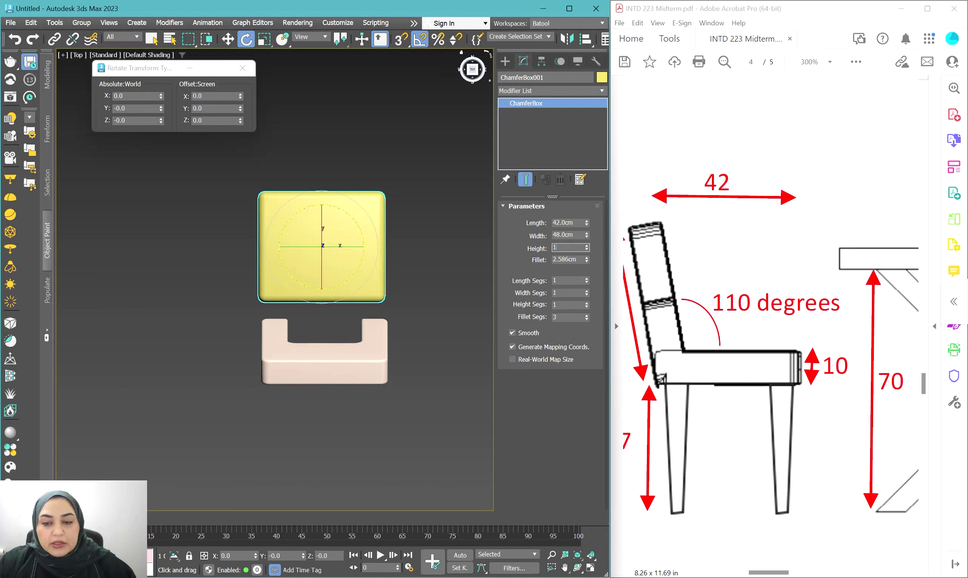
pyautogui.press('Tab')
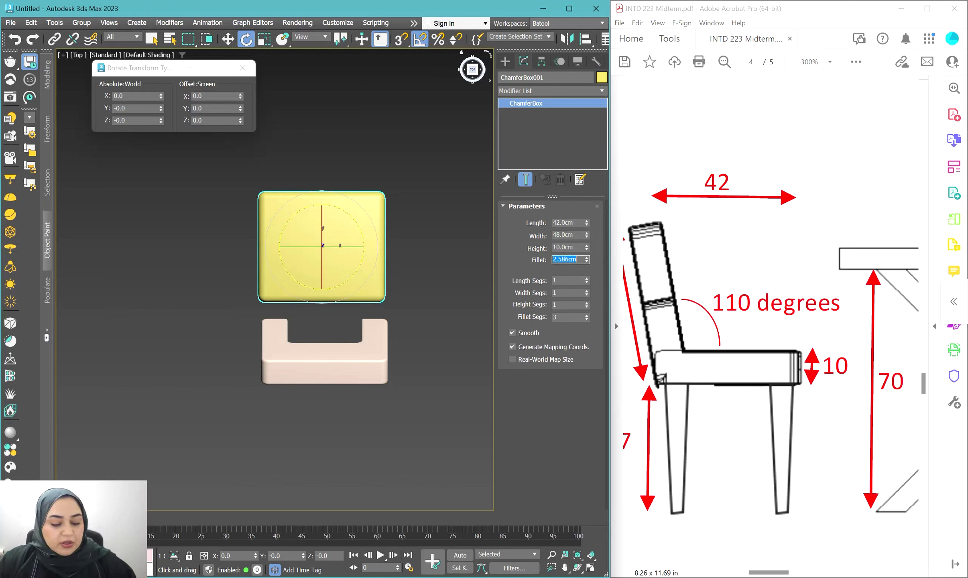
pyautogui.write('1')
pyautogui.press('Return')
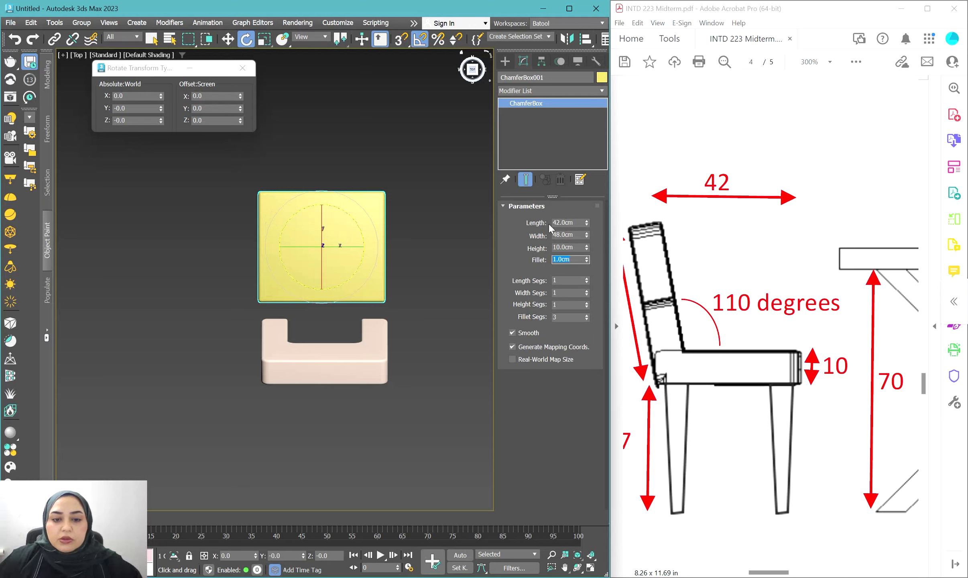
pyautogui.click(285, 347)
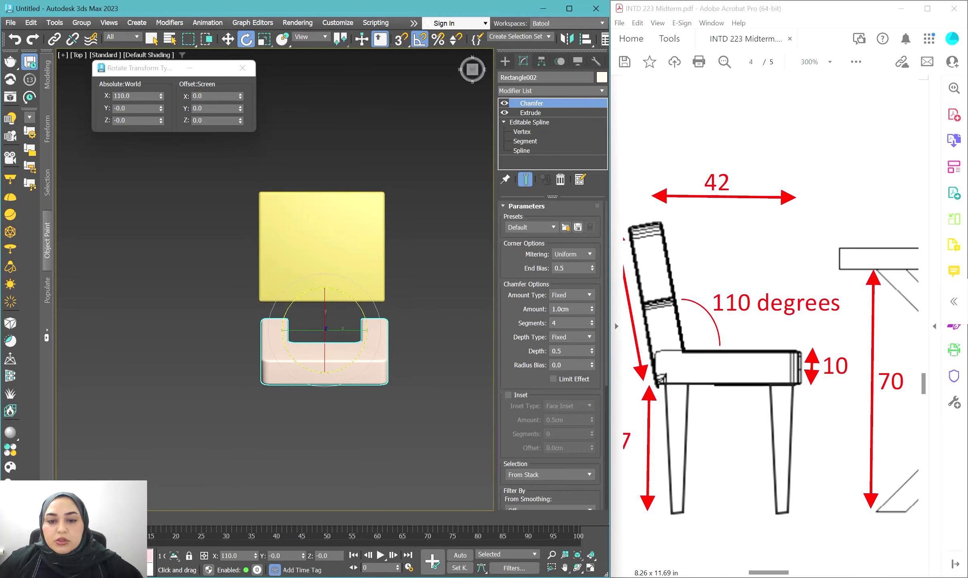
# Step: Select the yellow chamfered box and frame it in the Front view
pyautogui.click(333, 254)
pyautogui.scroll(5, 419, 297)
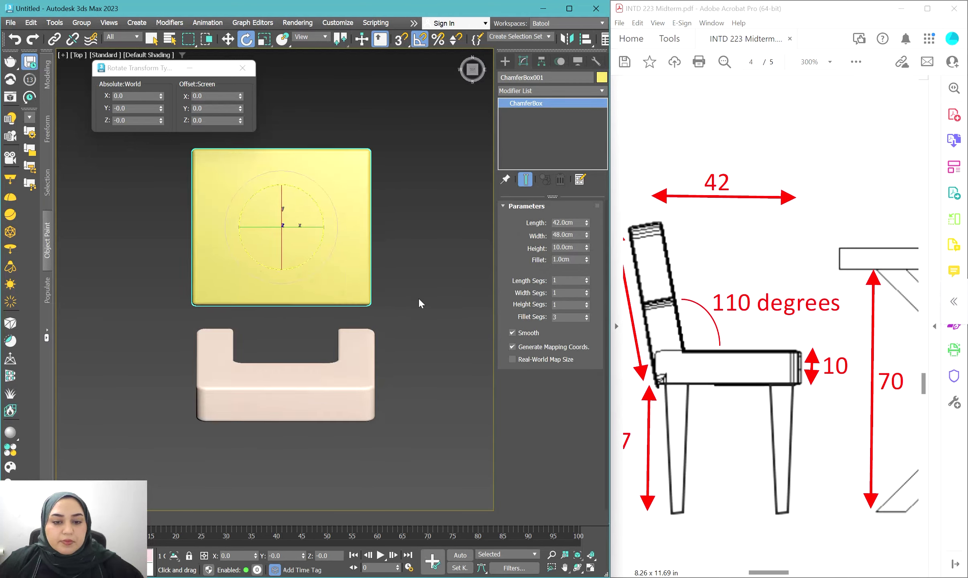
pyautogui.press('w')
pyautogui.keyDown('alt'); pyautogui.moveTo(418, 297); pyautogui.dragTo(361, 313, button='middle'); pyautogui.keyUp('alt')
pyautogui.scroll(-5, 387, 297)
pyautogui.press('f')
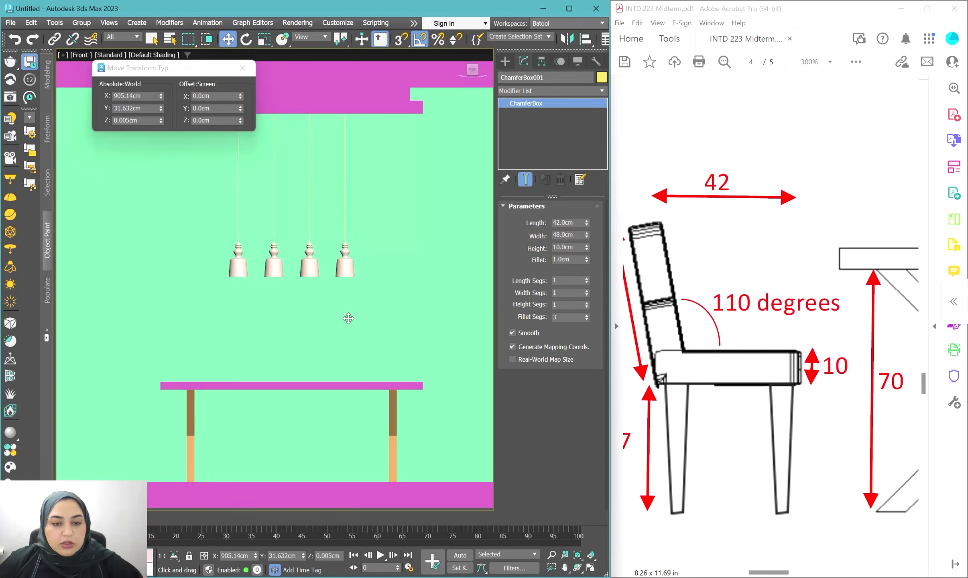
pyautogui.press('z')
pyautogui.scroll(-6, 348, 318)
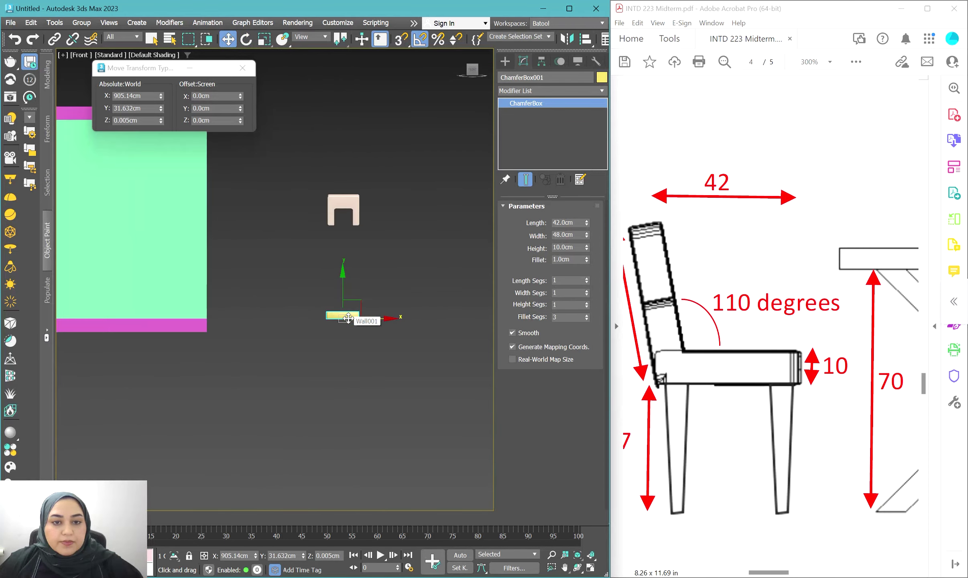
# Step: Align the seat's minimum to the chair back's minimum on the vertical axis
pyautogui.click(586, 39)
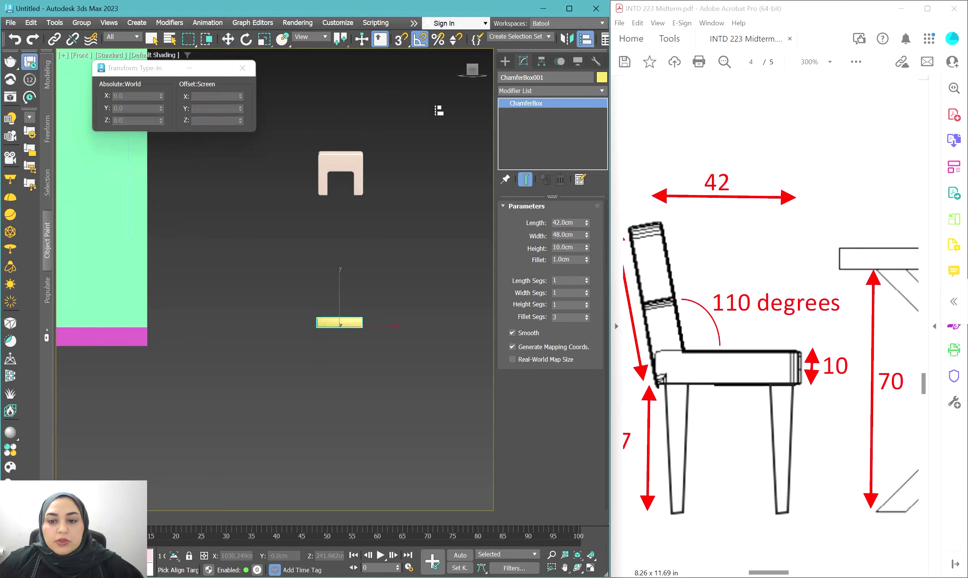
pyautogui.click(355, 161)
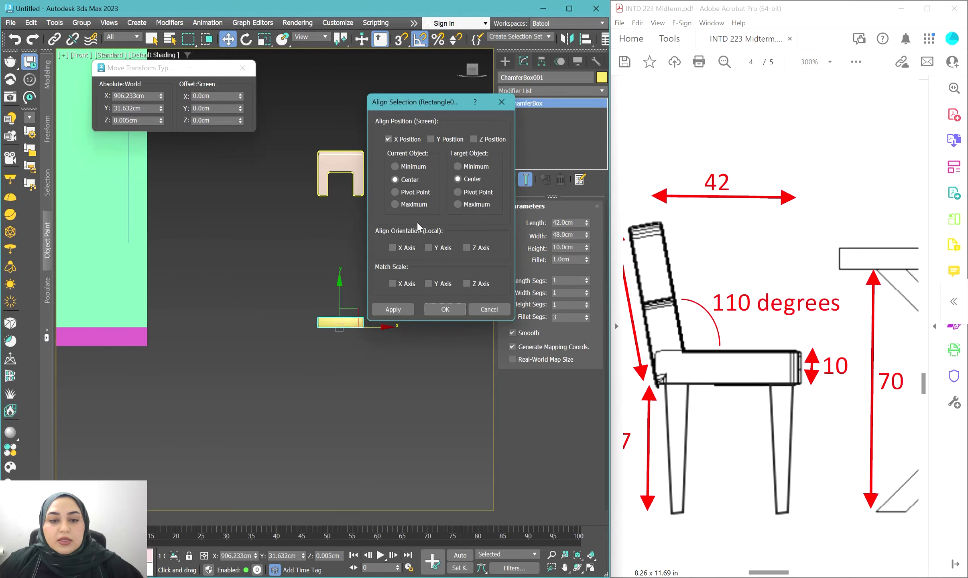
pyautogui.click(393, 309)
pyautogui.click(441, 139)
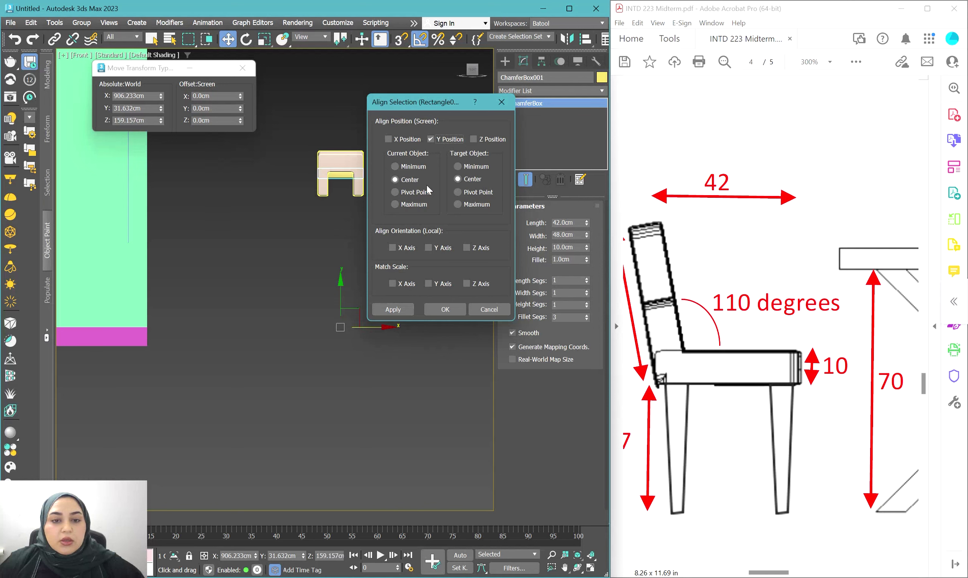
pyautogui.click(414, 166)
pyautogui.click(477, 167)
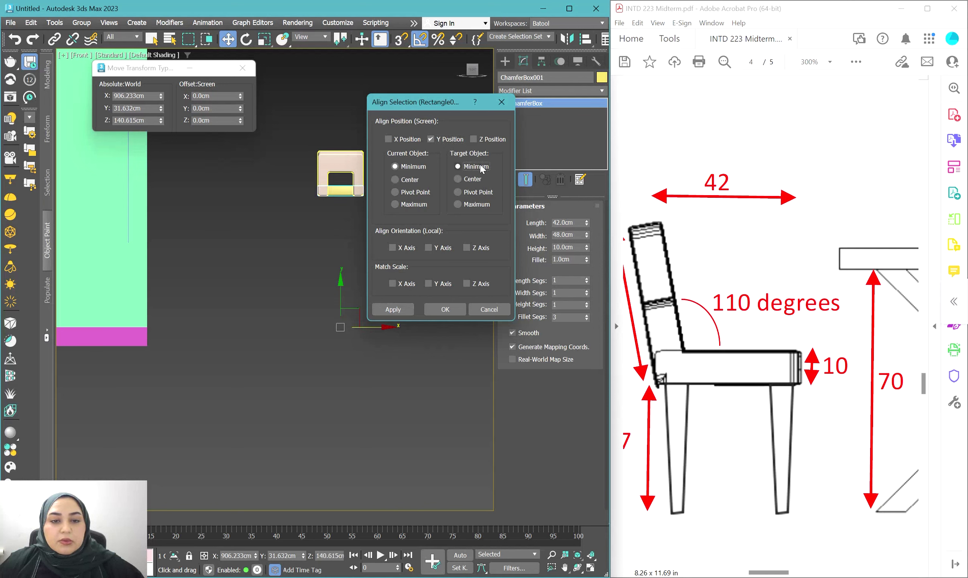
pyautogui.click(407, 308)
pyautogui.click(445, 309)
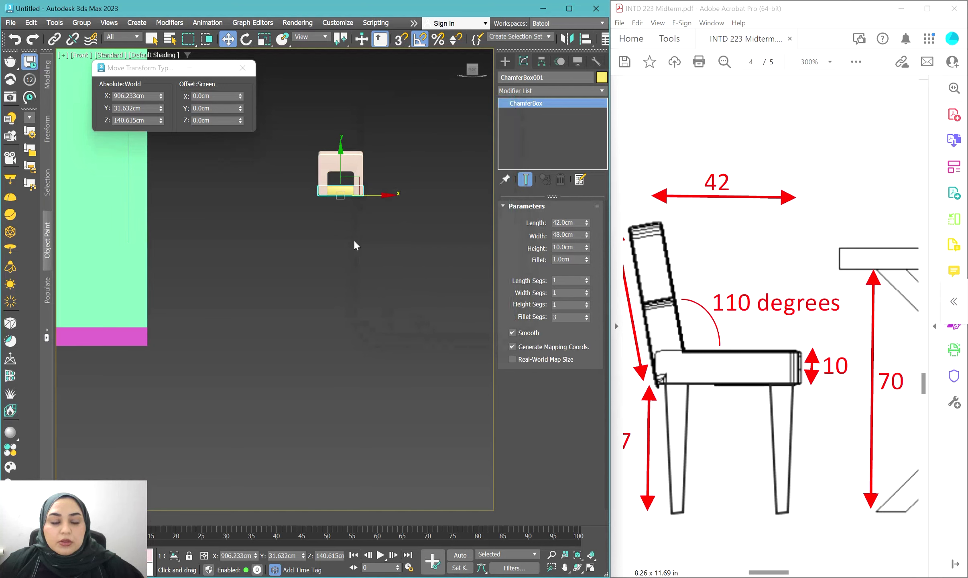
pyautogui.keyDown('alt'); pyautogui.moveTo(333, 225); pyautogui.dragTo(357, 233, button='middle'); pyautogui.keyUp('alt')
pyautogui.scroll(5, 341, 227)
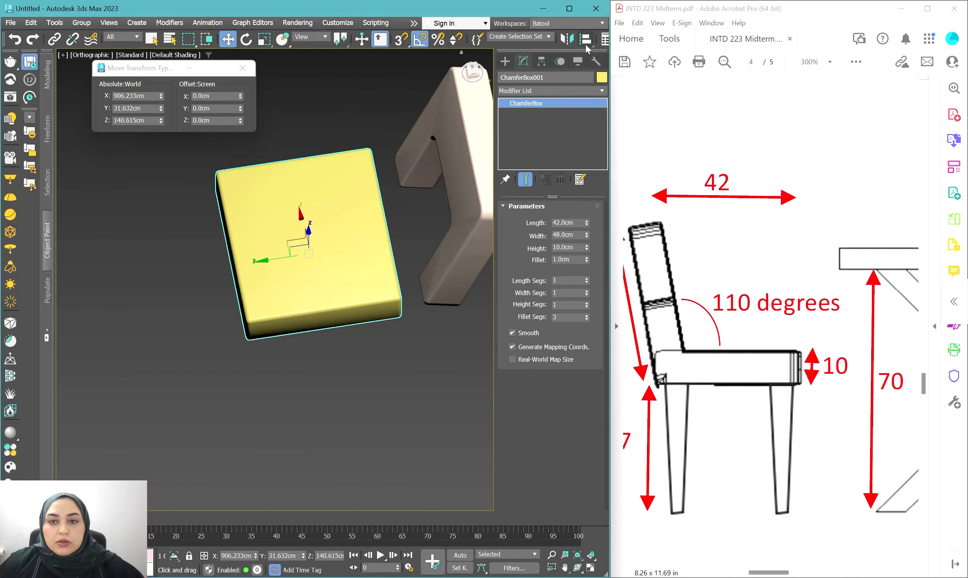
# Step: Align the seat to the chair back along world Y using Minimum/Minimum
pyautogui.click(585, 39)
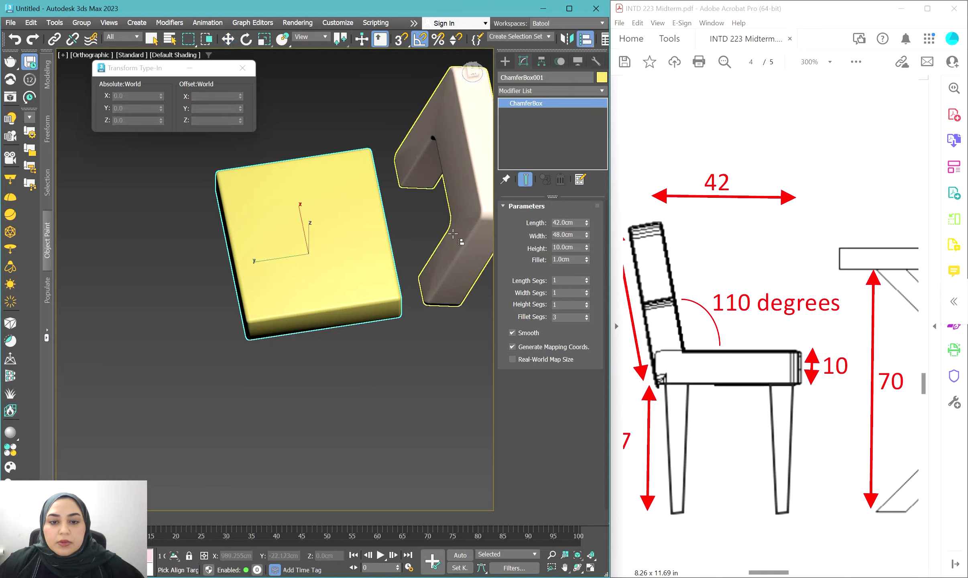
pyautogui.click(453, 259)
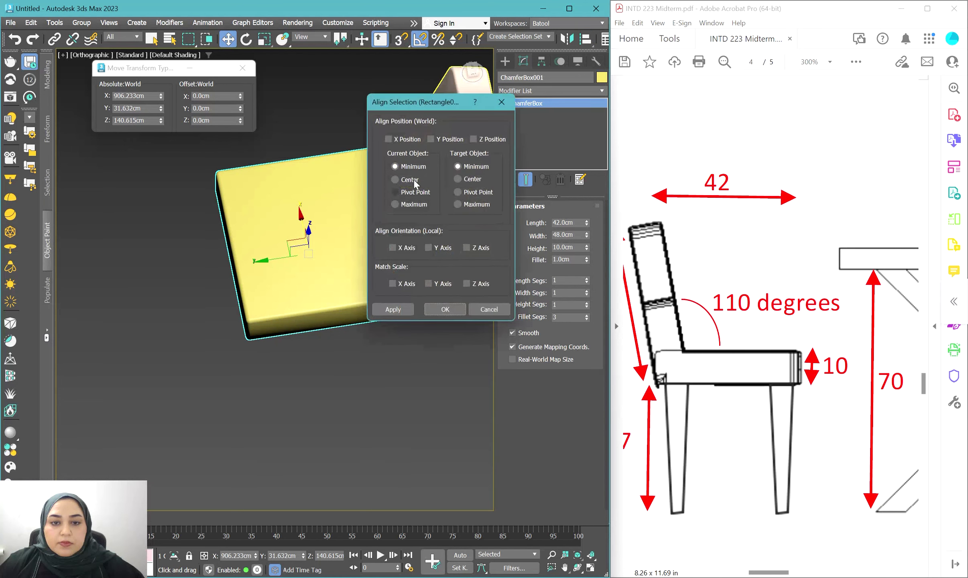
pyautogui.click(450, 140)
pyautogui.moveTo(417, 105); pyautogui.dragTo(155, 208)
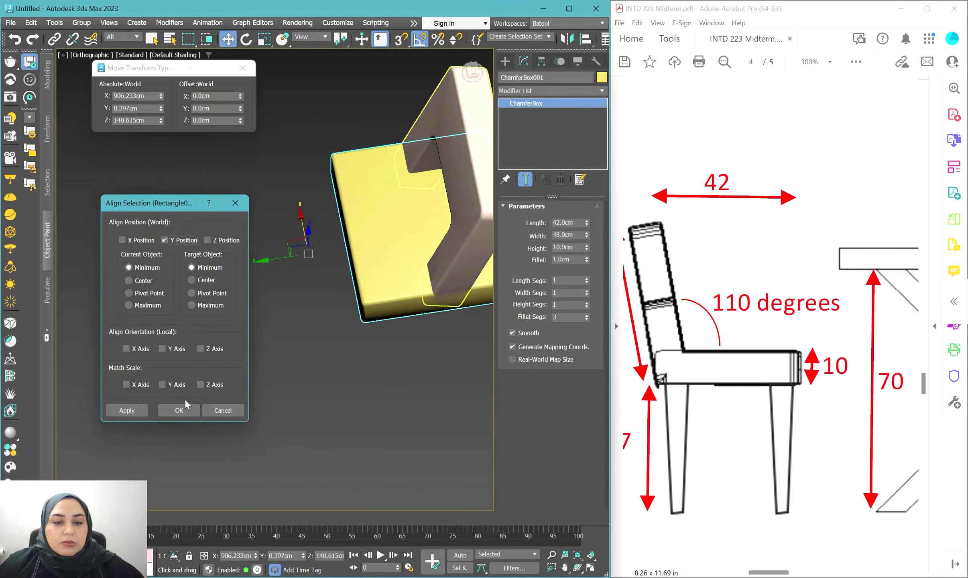
pyautogui.click(179, 409)
pyautogui.moveTo(280, 349); pyautogui.dragTo(160, 372, button='middle')
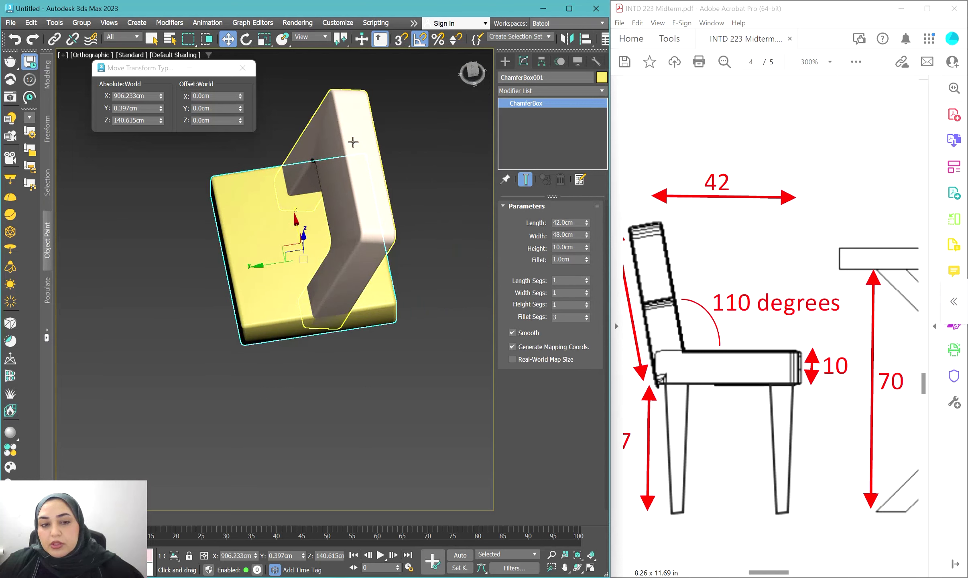
# Step: Test the chair back's X rotation at 90 degrees, then restore it to 110
pyautogui.click(335, 139)
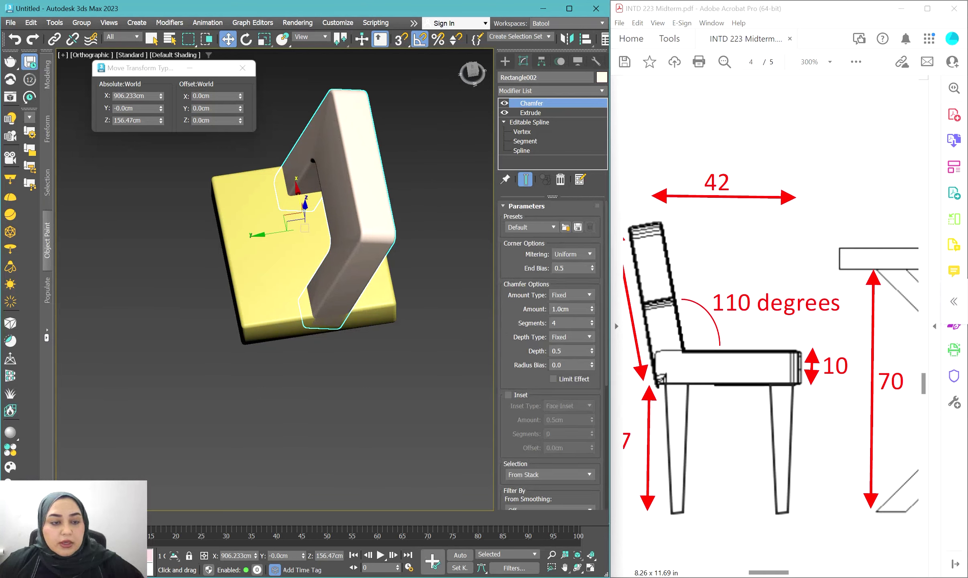
pyautogui.press('e')
pyautogui.click(136, 95)
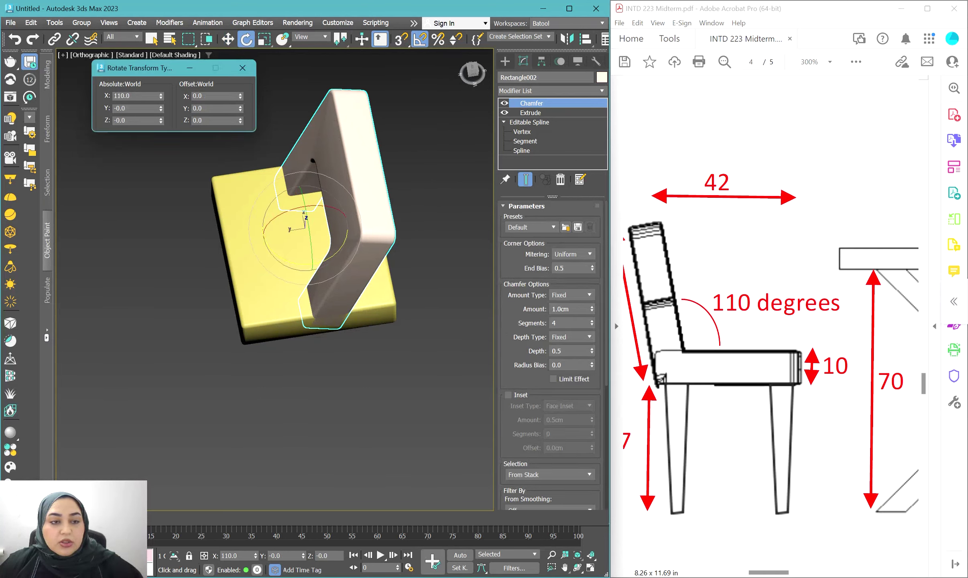
pyautogui.write('9')
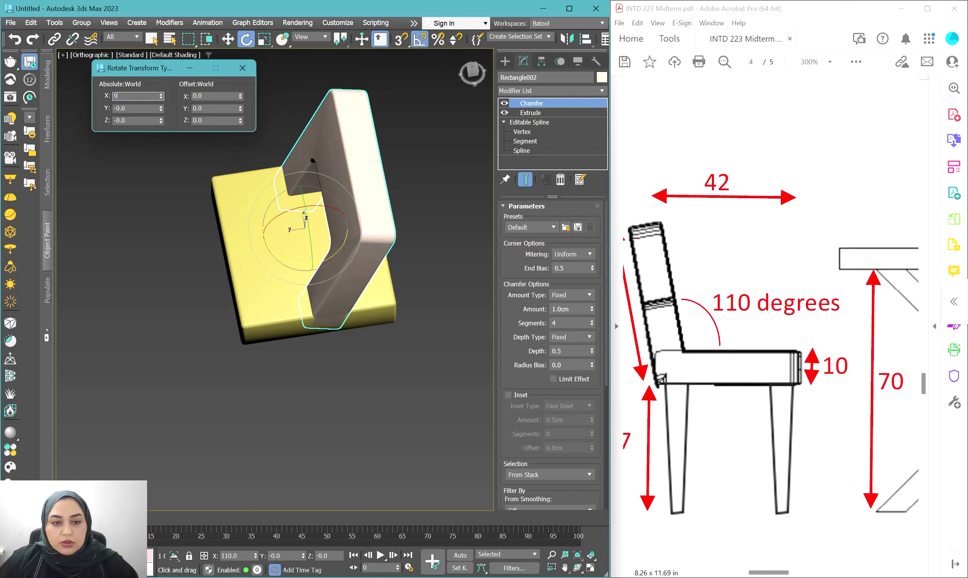
pyautogui.press('Return')
pyautogui.write('0')
pyautogui.press('Return')
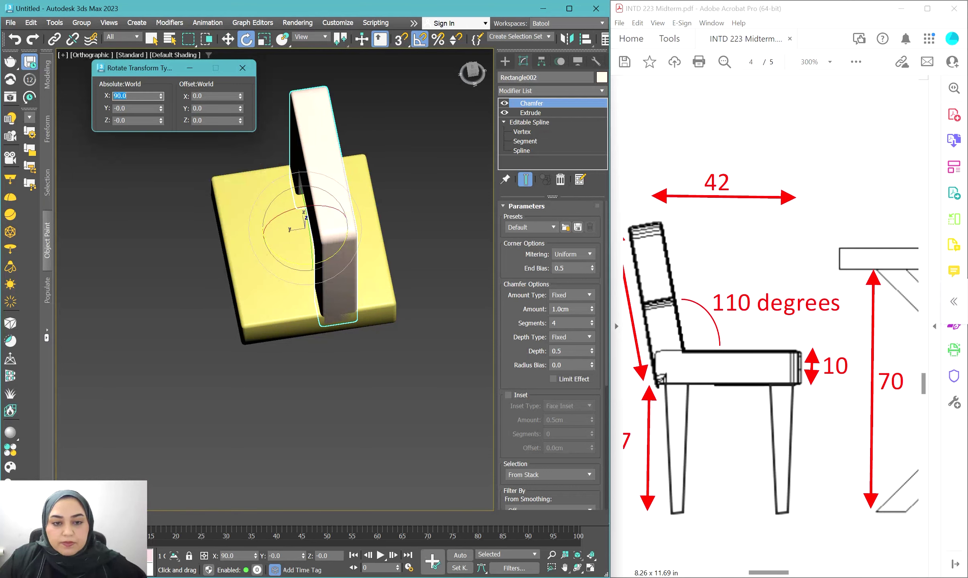
pyautogui.write('1')
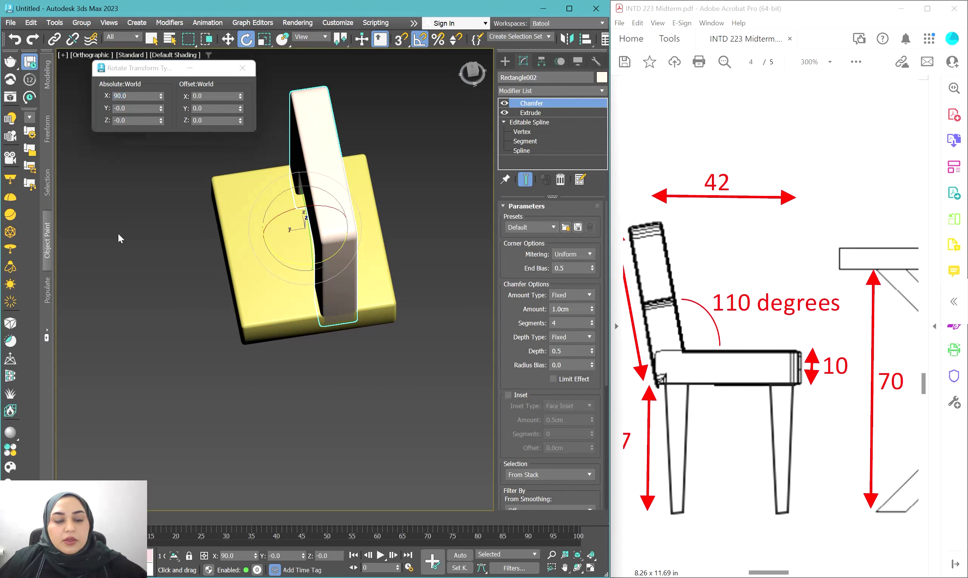
pyautogui.press('Return')
pyautogui.write('10')
pyautogui.press('Return')
# Step: Slide the seat along Y under the back, then select both chair parts
pyautogui.click(236, 247)
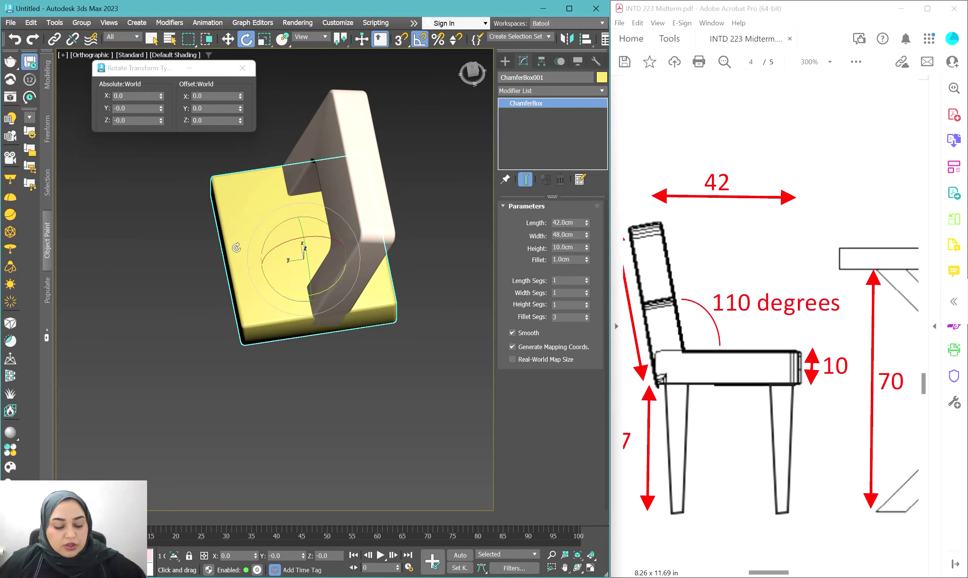
pyautogui.press('w')
pyautogui.scroll(2, 247, 257)
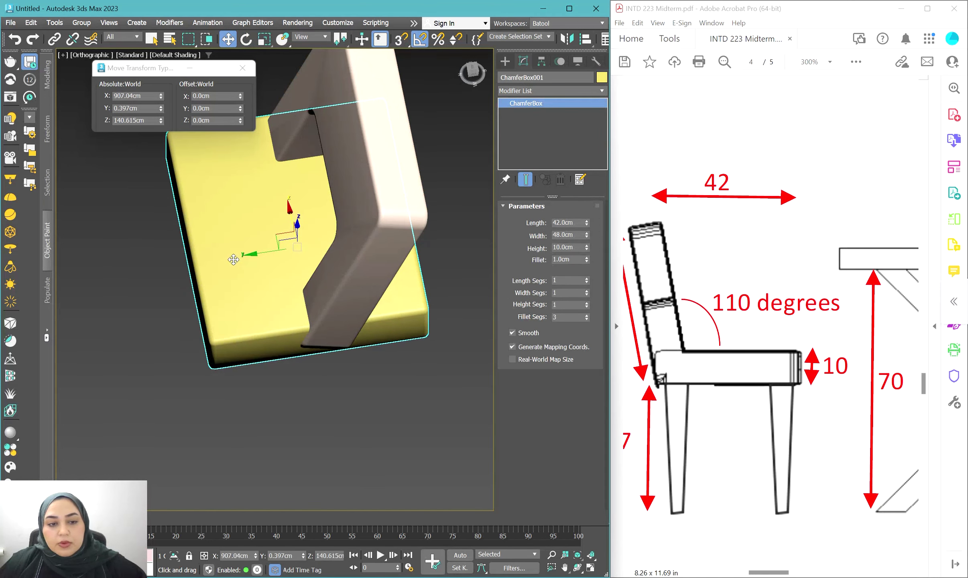
pyautogui.moveTo(247, 259); pyautogui.dragTo(174, 267)
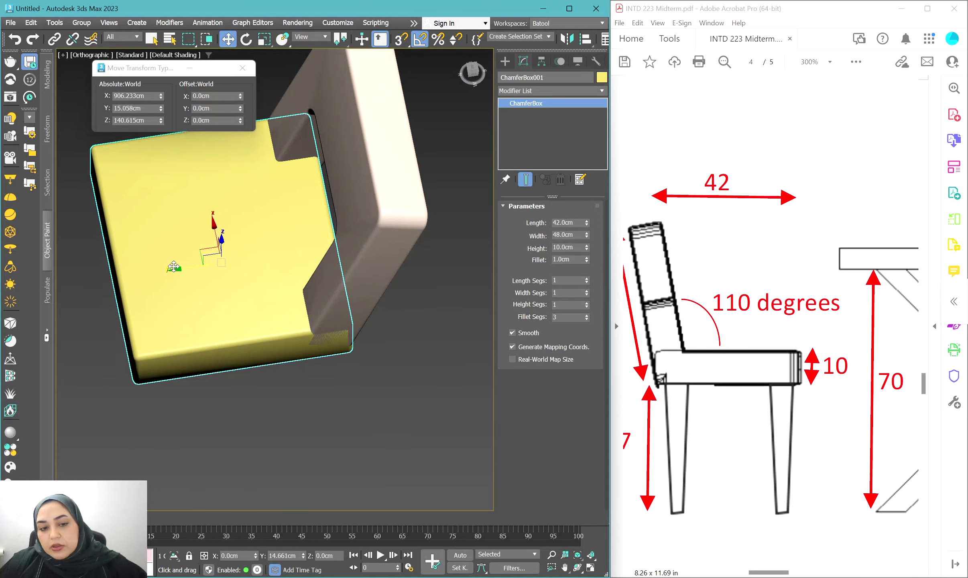
pyautogui.click(372, 205)
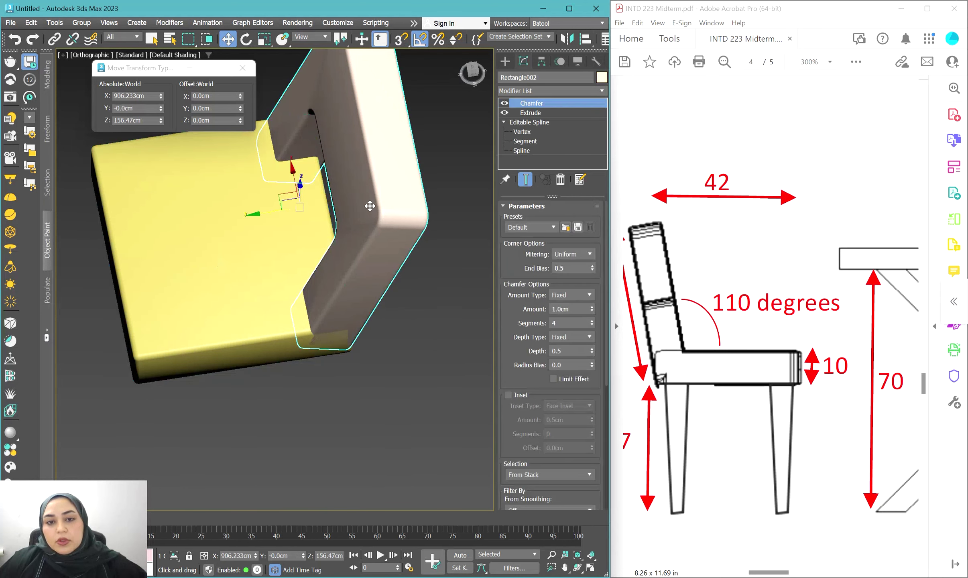
pyautogui.keyDown('ctrl'); pyautogui.click(278, 231); pyautogui.keyUp('ctrl')
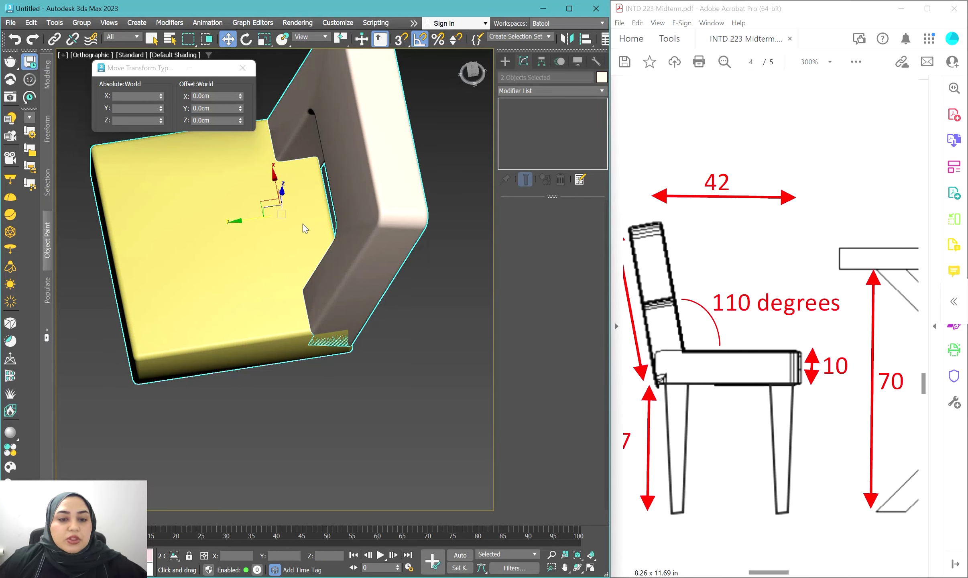
# Step: Give the seat and chair back an orange object colour and view the chair from the front
pyautogui.click(407, 284)
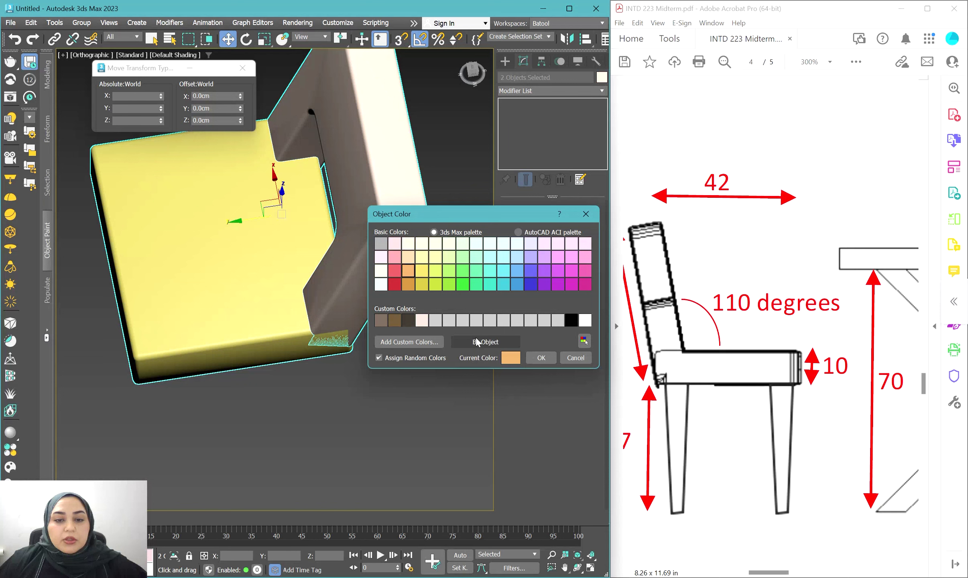
pyautogui.click(541, 358)
pyautogui.click(445, 415)
pyautogui.scroll(-2, 430, 417)
pyautogui.press('super')
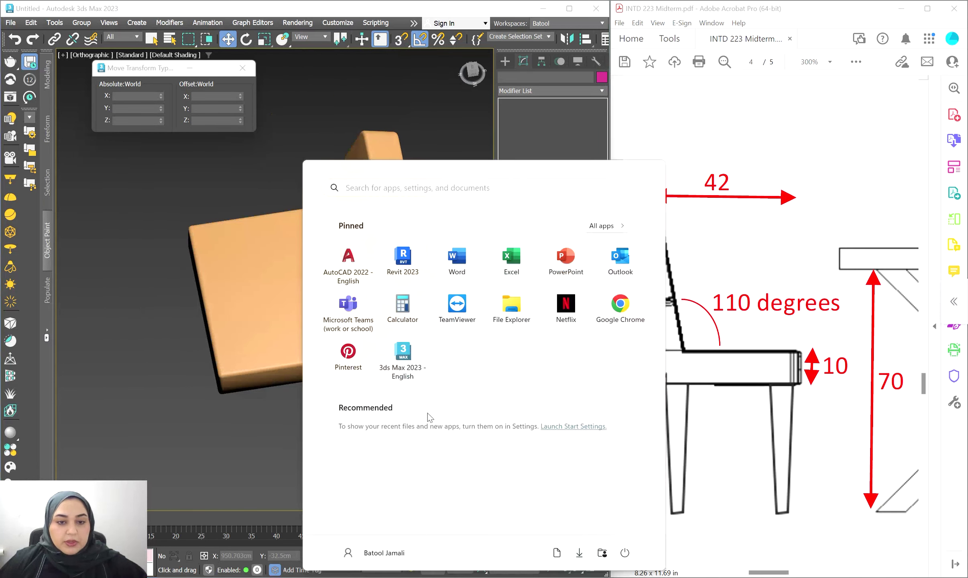
pyautogui.press('super')
pyautogui.scroll(5, 438, 305)
pyautogui.moveTo(299, 325); pyautogui.dragTo(348, 482, button='middle')
pyautogui.click(299, 249)
pyautogui.keyDown('alt'); pyautogui.moveTo(302, 317); pyautogui.dragTo(453, 308, button='middle'); pyautogui.keyUp('alt')
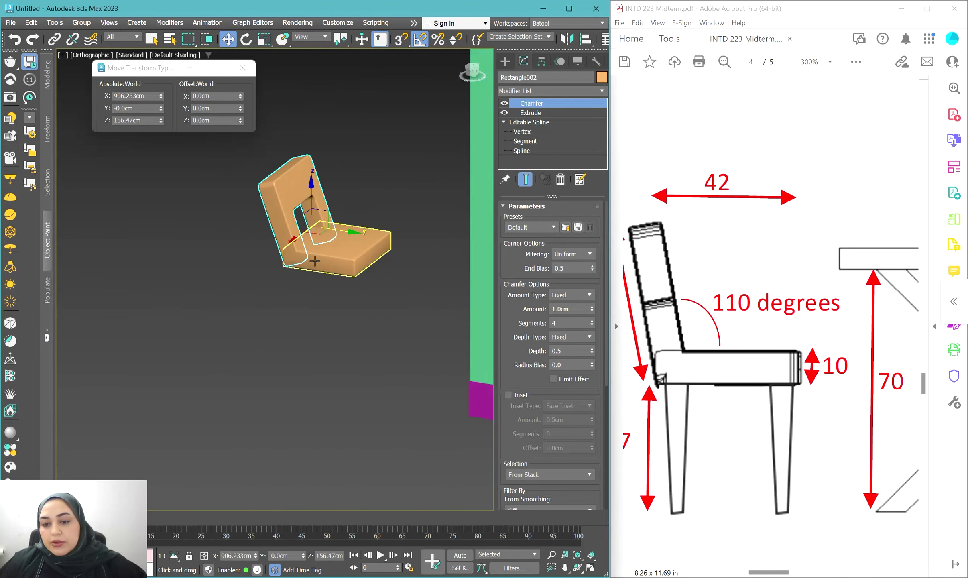
# Step: Read the chair legs' 6 and 4 dimensions in the PDF side view, then return to object creation
pyautogui.scroll(2, 453, 308)
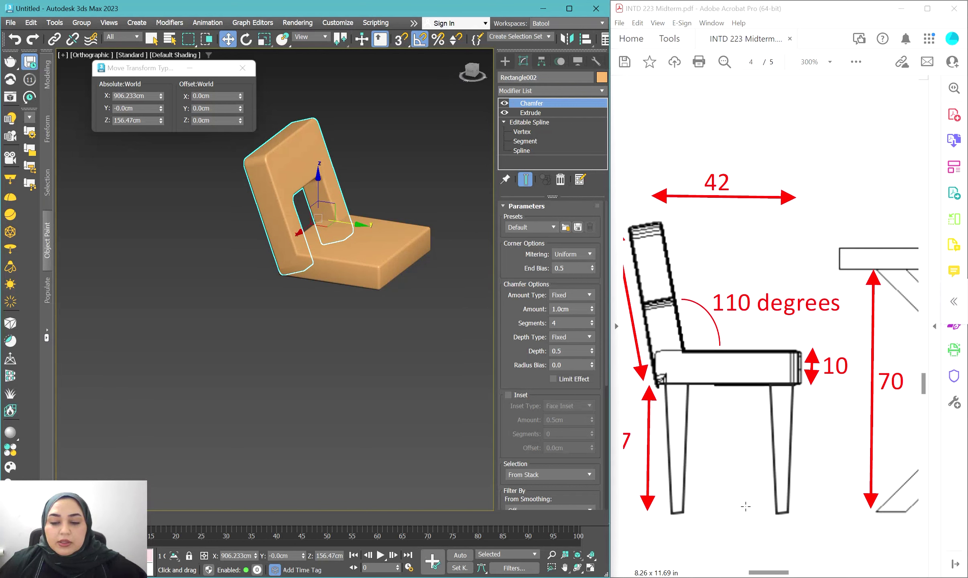
pyautogui.scroll(10, 745, 507)
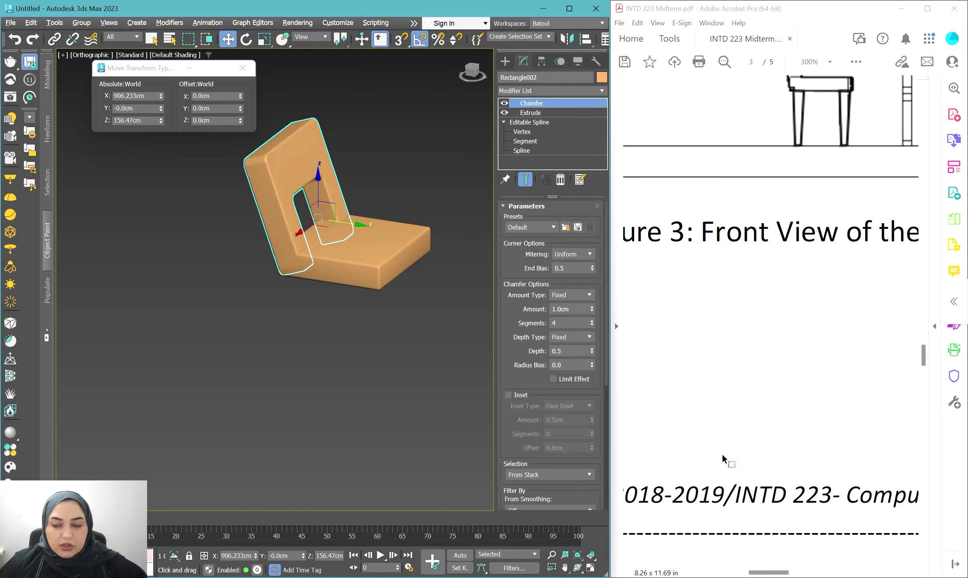
pyautogui.scroll(-5, 706, 345)
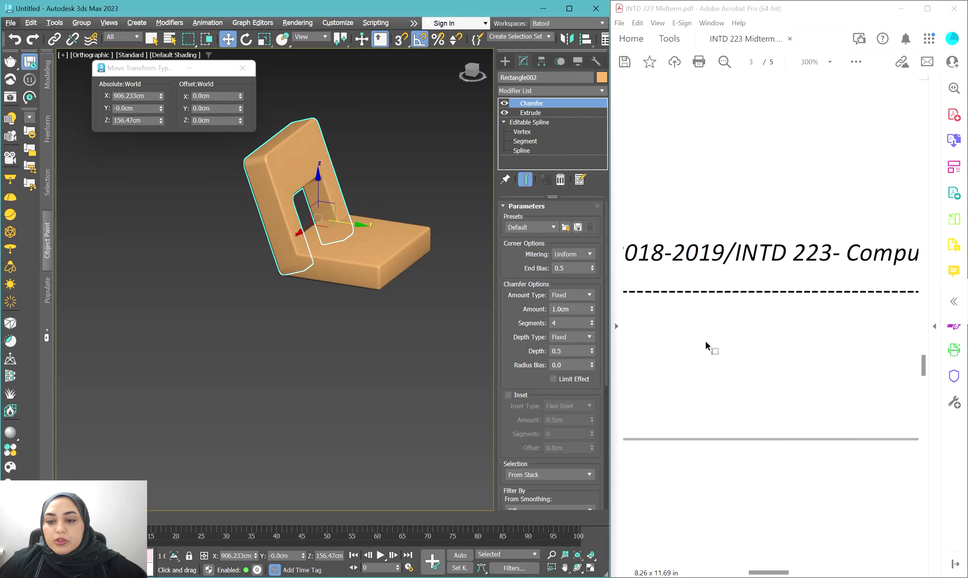
pyautogui.click(705, 342)
pyautogui.scroll(-1, 706, 341)
pyautogui.keyDown('ctrl'); pyautogui.scroll(-4, 705, 342); pyautogui.keyUp('ctrl')
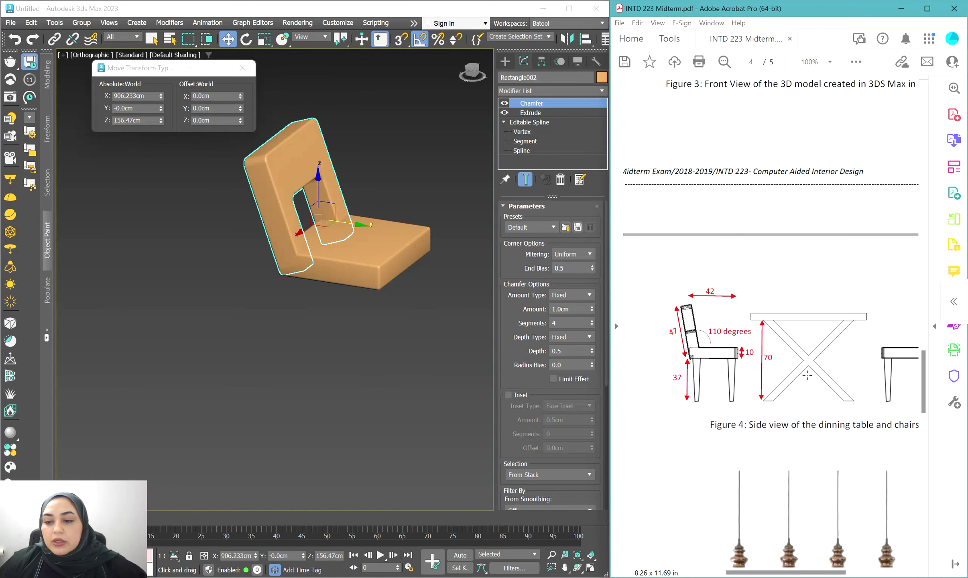
pyautogui.hscroll(5, 808, 375)
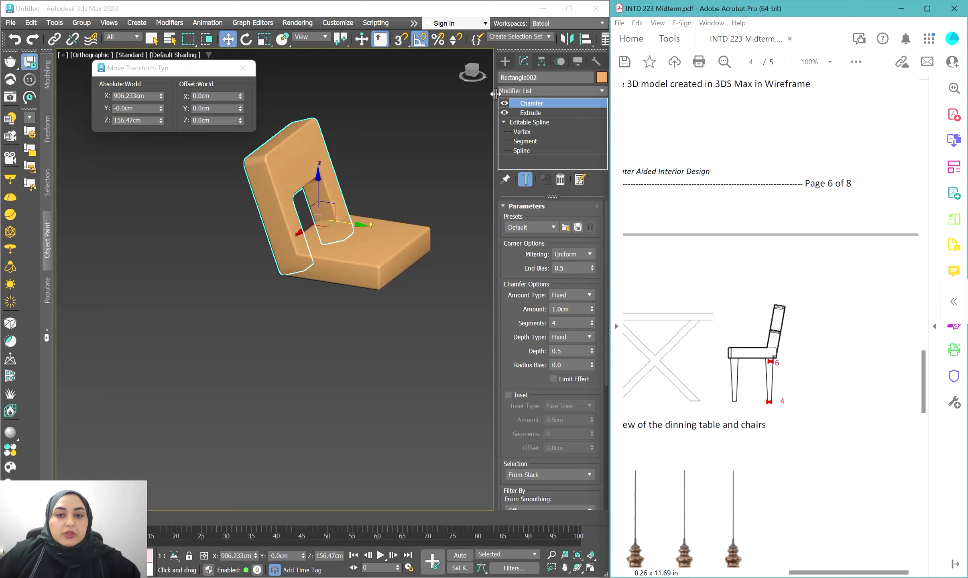
pyautogui.click(505, 60)
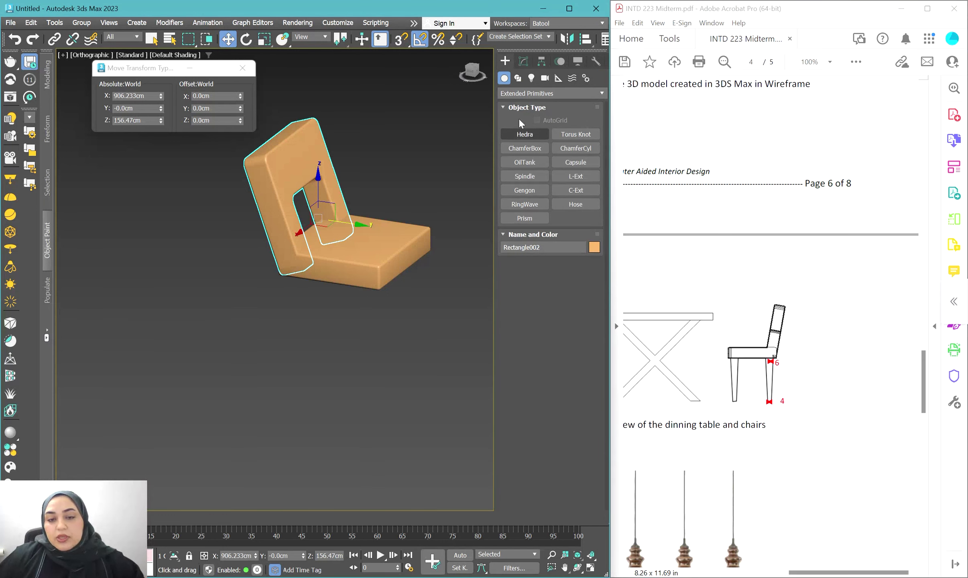
# Step: Draw a Standard Primitives box below the chair for the leg
pyautogui.click(518, 95)
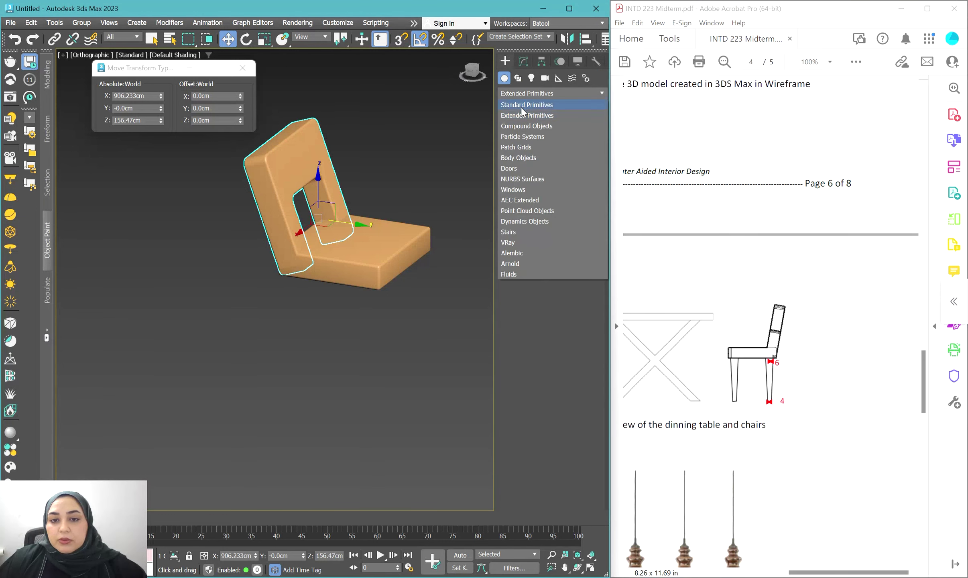
pyautogui.click(521, 107)
pyautogui.click(526, 133)
pyautogui.moveTo(287, 420); pyautogui.dragTo(290, 425)
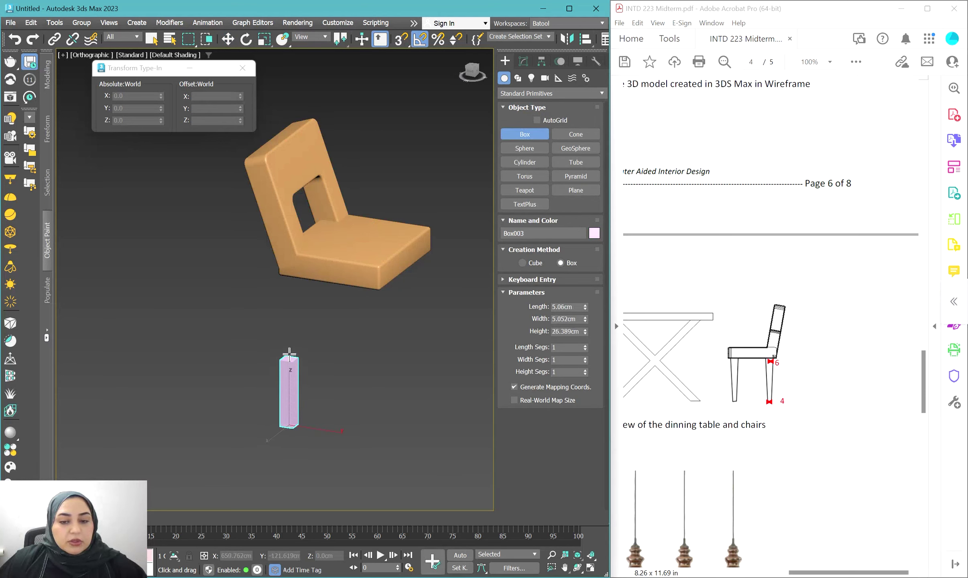
# Step: Size the leg box to Length 4, Width 4 and Height 37 cm
pyautogui.click(563, 306)
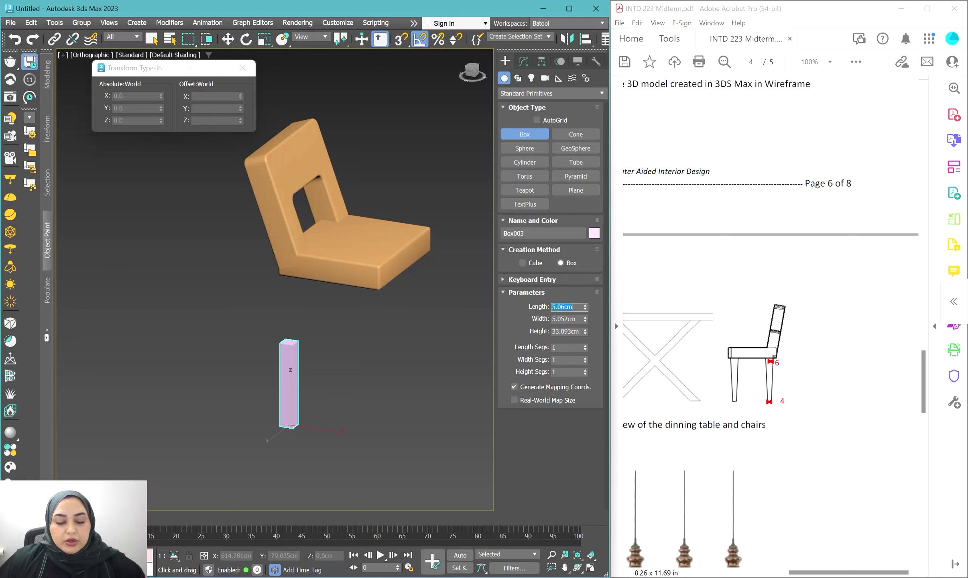
pyautogui.write('4')
pyautogui.press('Tab')
pyautogui.write('4')
pyautogui.press('Tab')
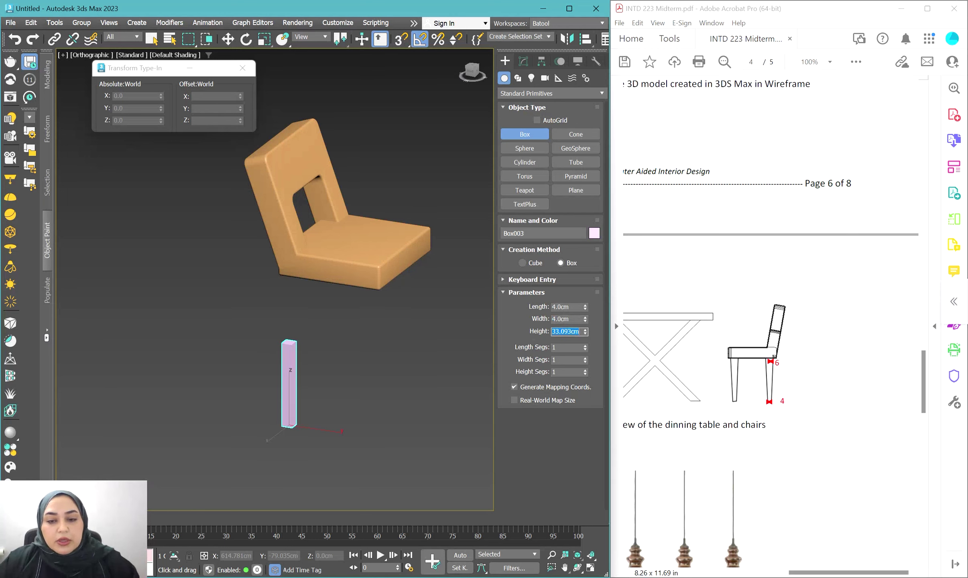
pyautogui.hscroll(-3, 800, 290)
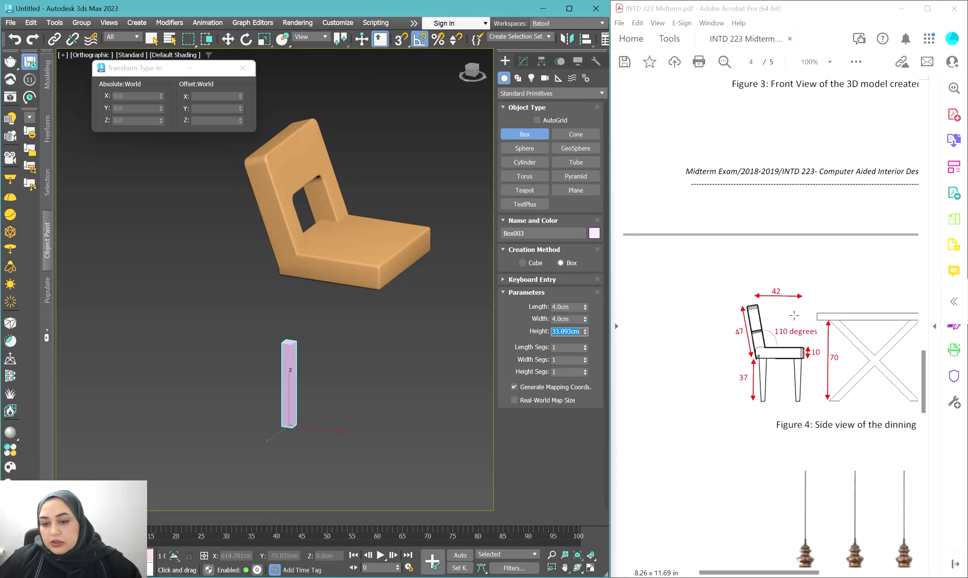
pyautogui.write('3')
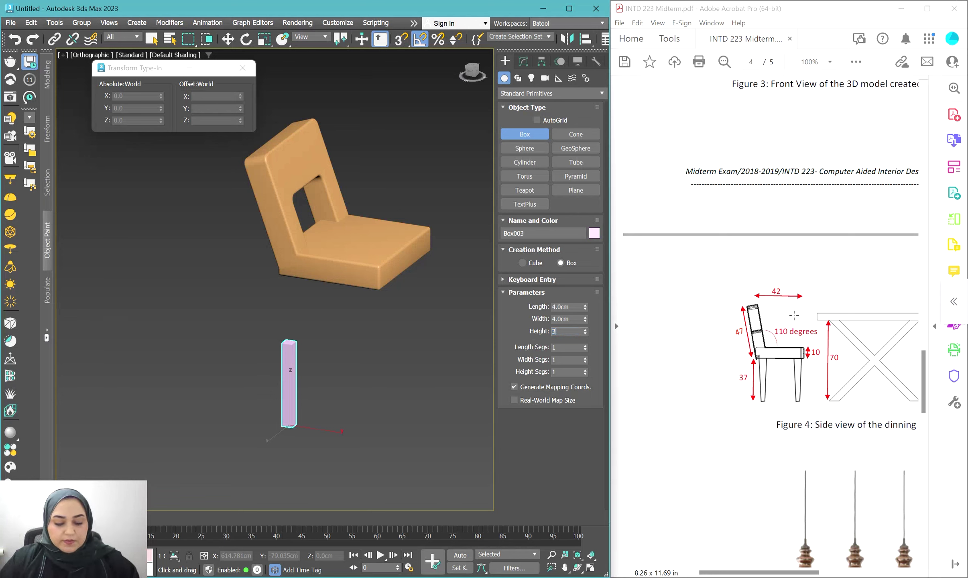
pyautogui.write('7')
pyautogui.press('Return')
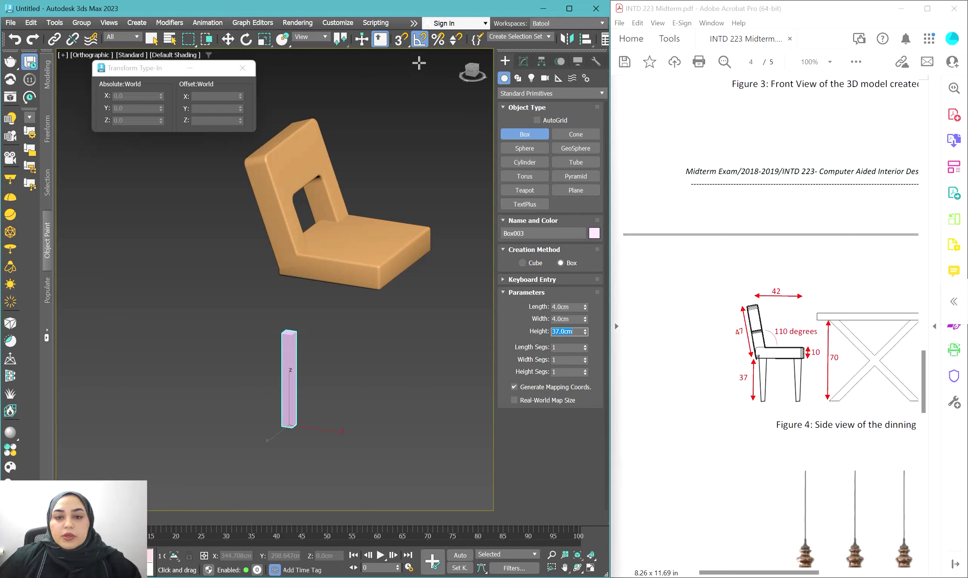
pyautogui.click(519, 64)
pyautogui.click(514, 90)
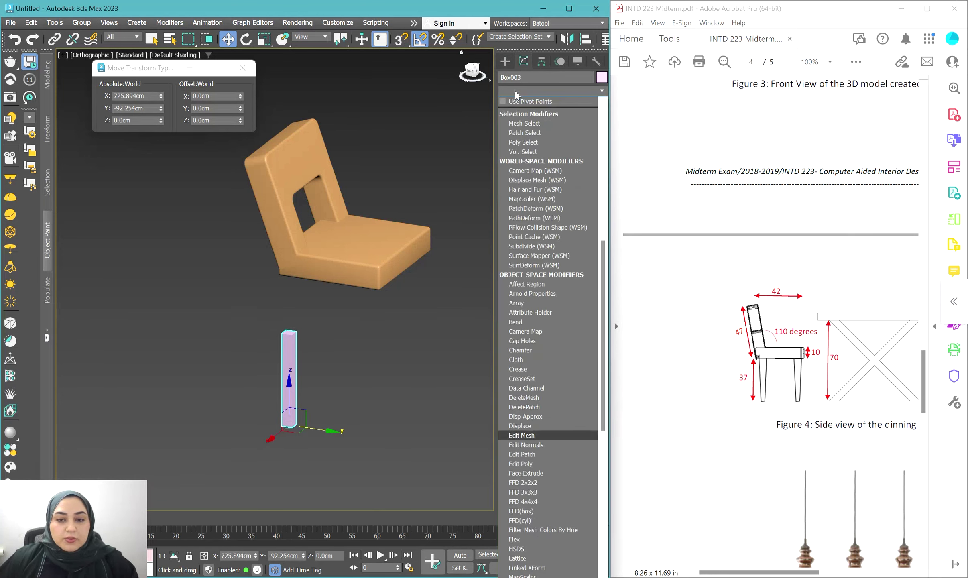
# Step: Add an Edit Poly modifier to the leg box
pyautogui.press('e')
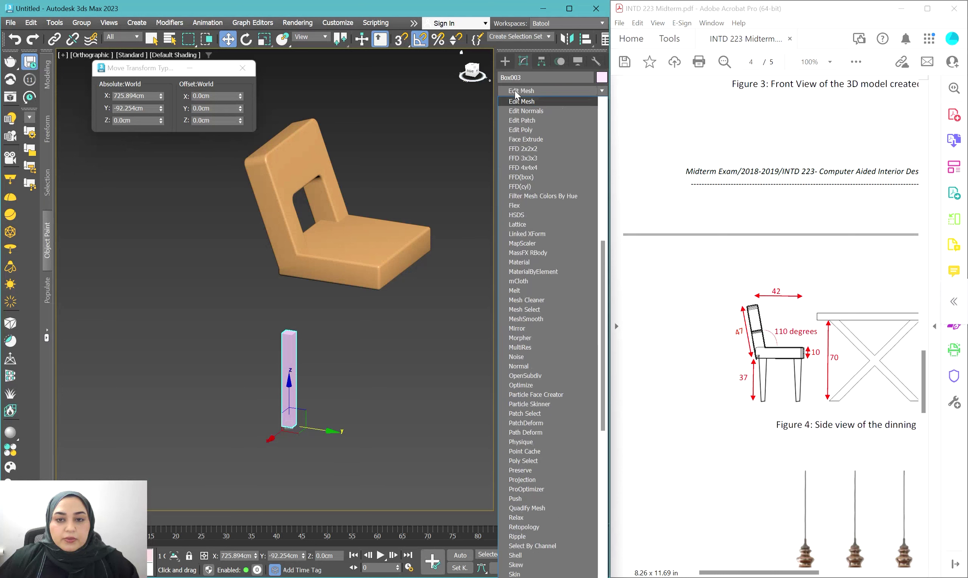
pyautogui.click(515, 129)
pyautogui.scroll(3, 309, 343)
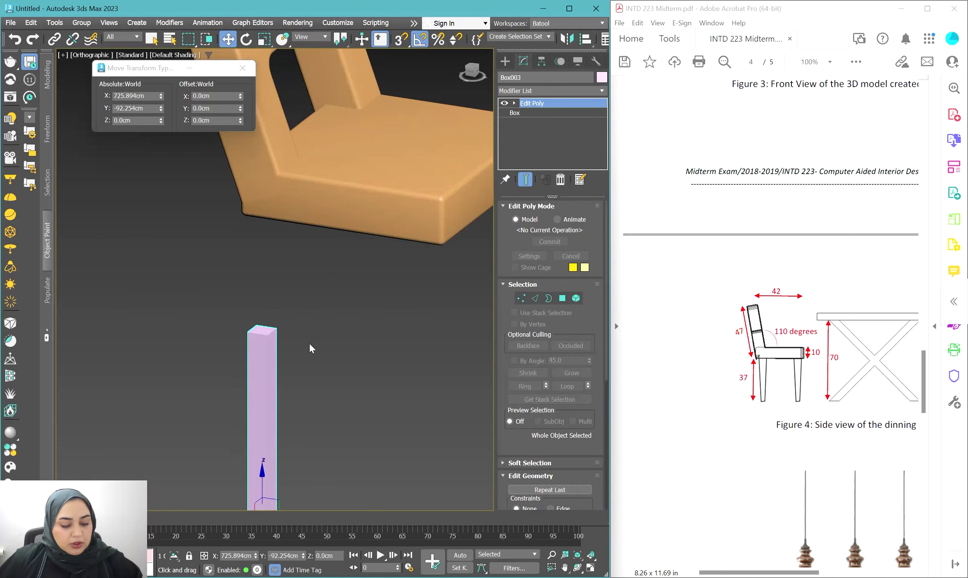
pyautogui.scroll(3, 310, 342)
pyautogui.moveTo(252, 335); pyautogui.dragTo(269, 335, button='middle')
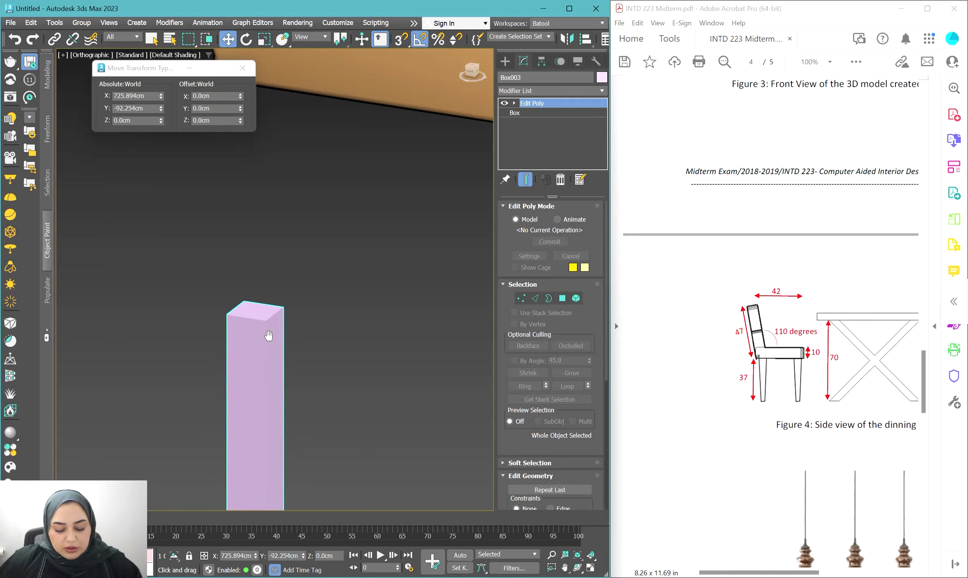
pyautogui.scroll(3, 269, 335)
pyautogui.press('t')
pyautogui.scroll(-3, 285, 317)
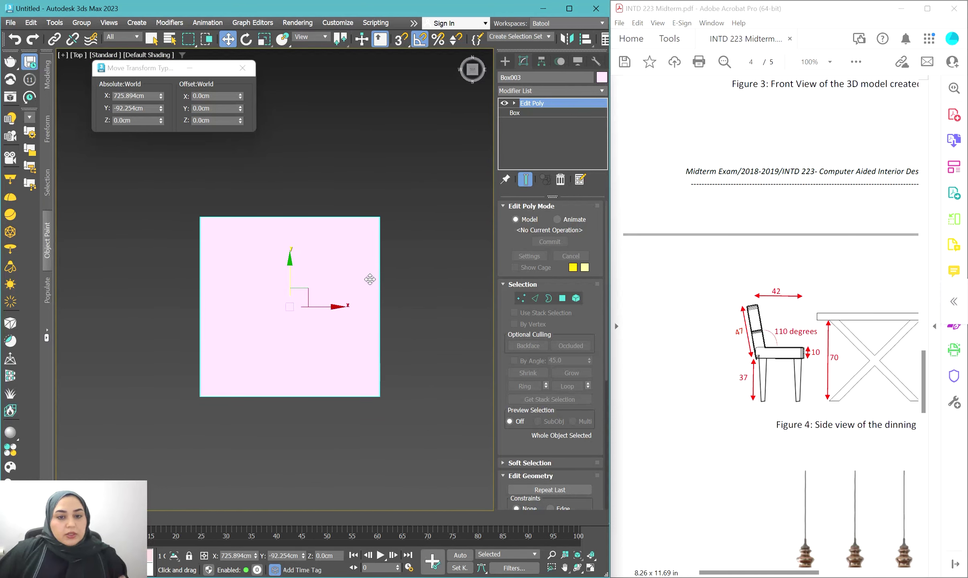
pyautogui.press('2')
pyautogui.keyDown('alt'); pyautogui.moveTo(370, 279); pyautogui.dragTo(372, 292, button='middle'); pyautogui.keyUp('alt')
# Step: Outline the leg's top polygon with the default settings, then exit sub-object mode
pyautogui.press('4')
pyautogui.click(319, 197)
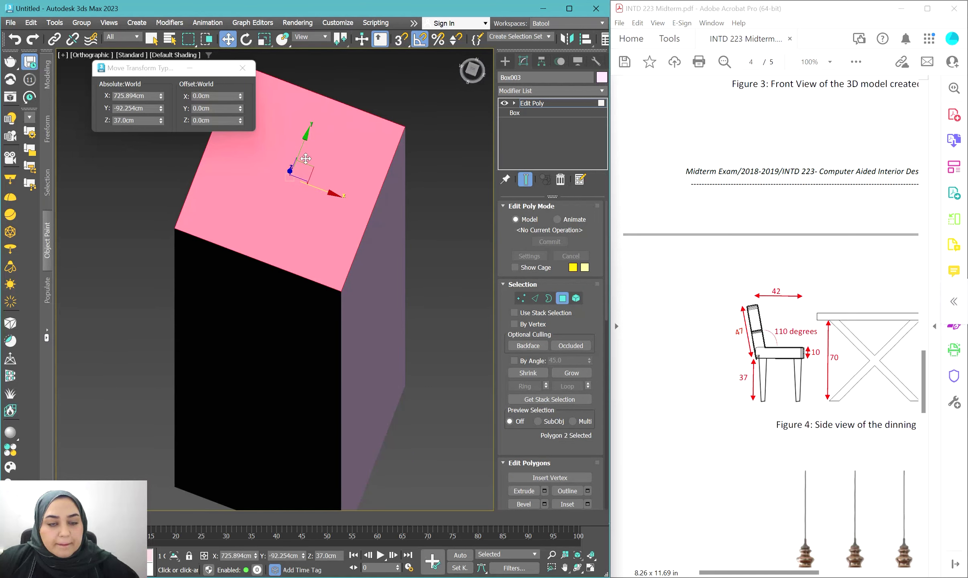
pyautogui.scroll(-4, 539, 246)
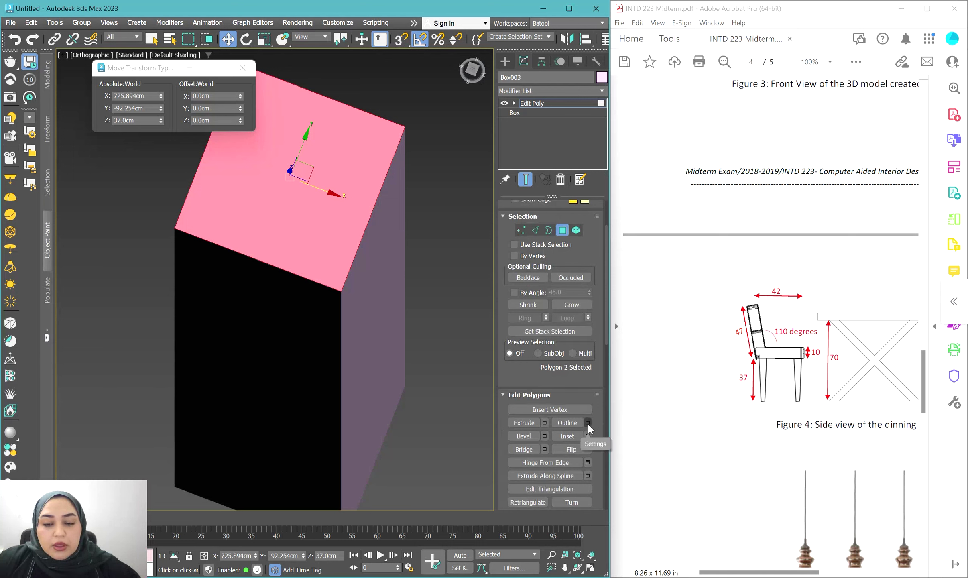
pyautogui.click(587, 423)
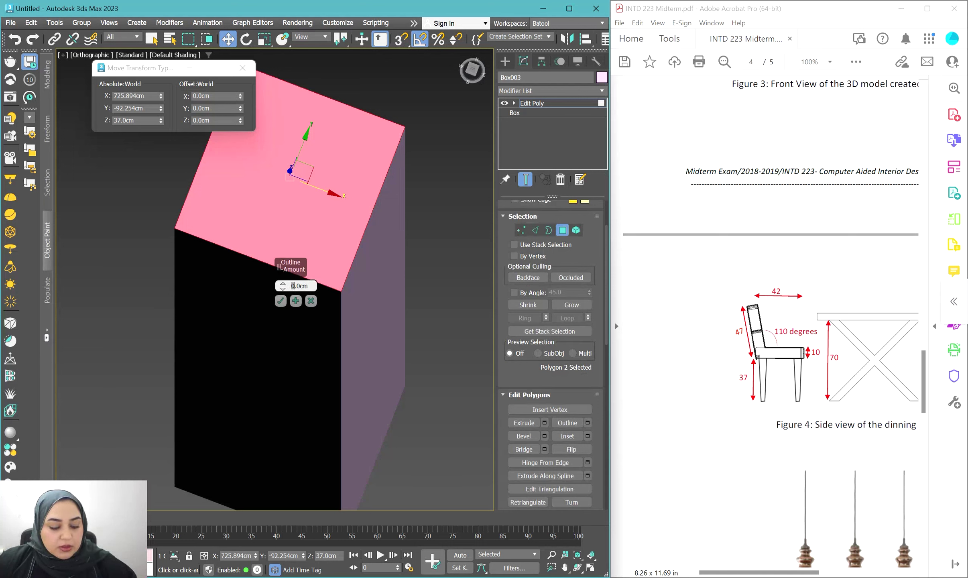
pyautogui.click(280, 301)
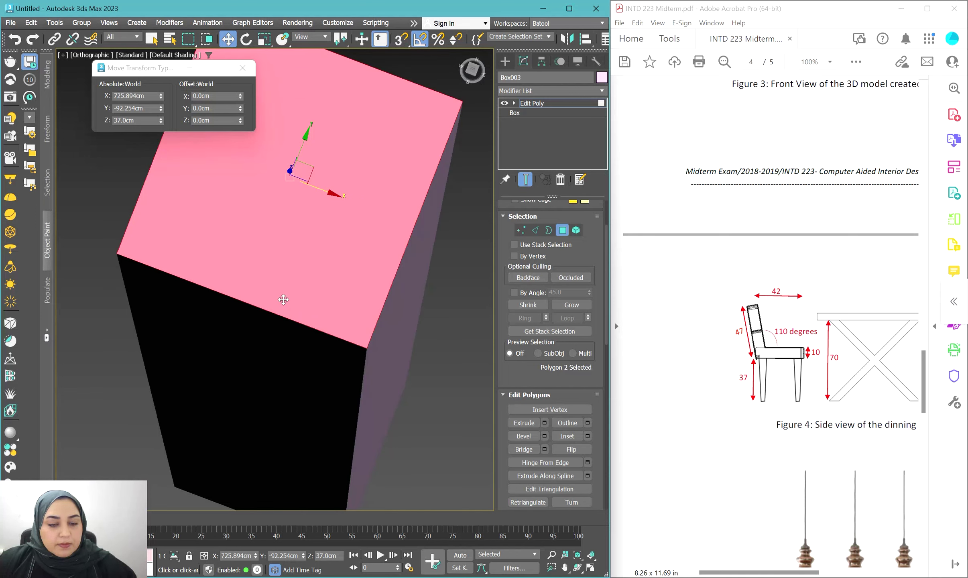
pyautogui.keyDown('alt'); pyautogui.moveTo(281, 296); pyautogui.dragTo(379, 386, button='middle'); pyautogui.keyUp('alt')
pyautogui.scroll(-6, 321, 363)
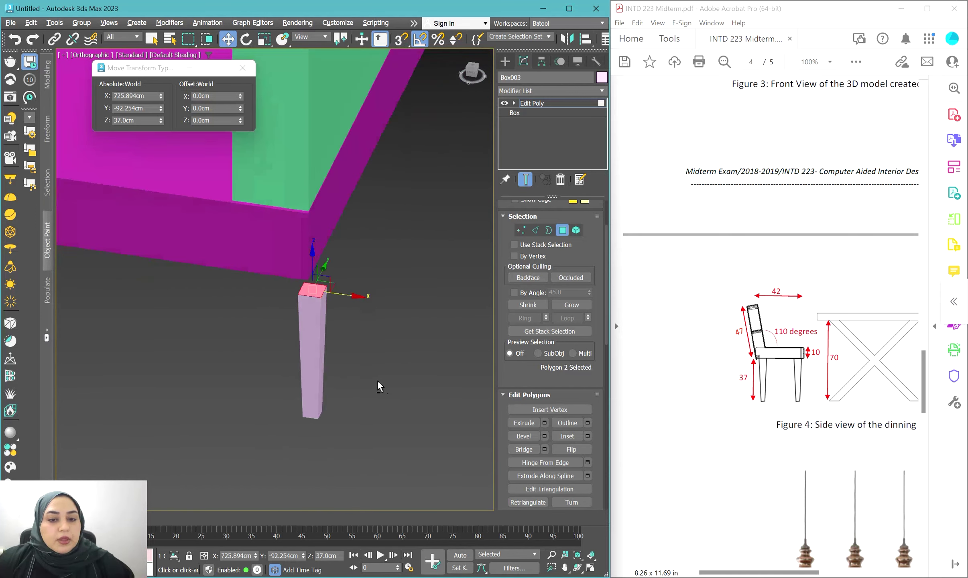
pyautogui.click(532, 104)
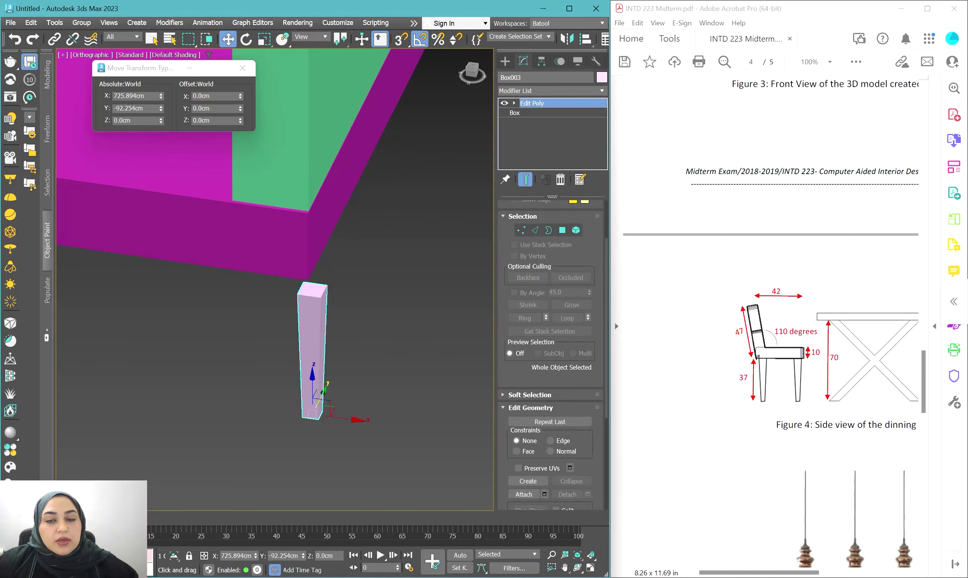
pyautogui.click(502, 62)
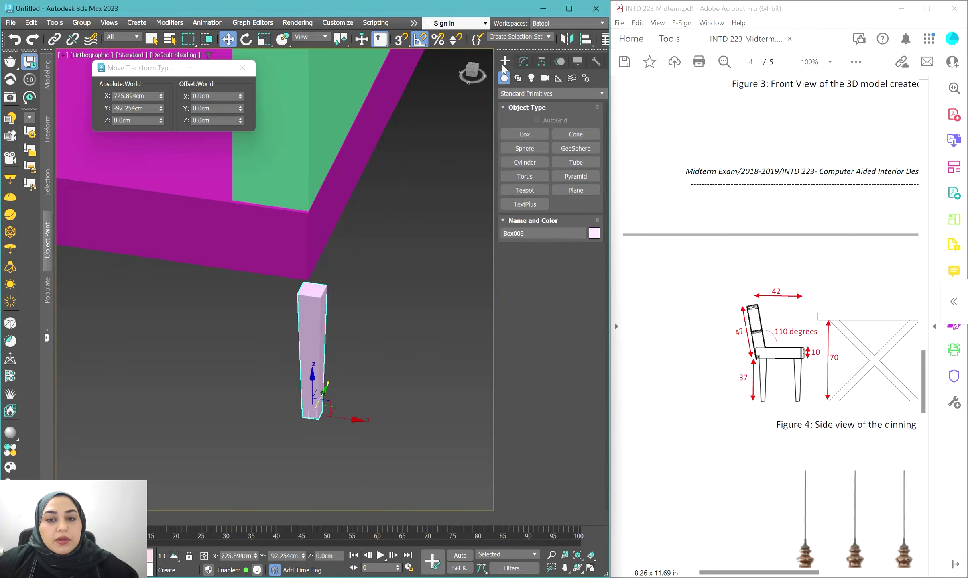
# Step: Draw a 4 × 4 cm rectangle on the floor beside the leg
pyautogui.click(518, 78)
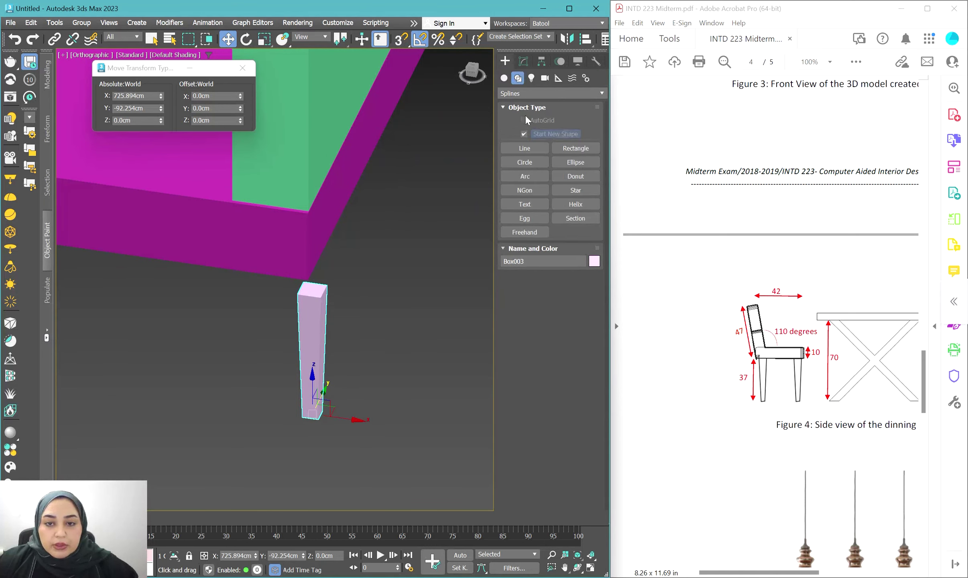
pyautogui.click(564, 153)
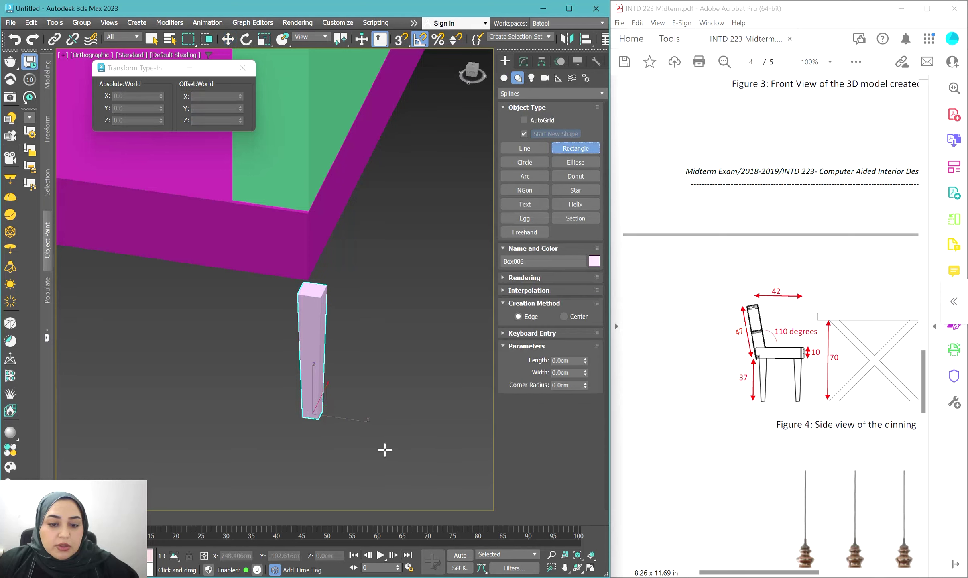
pyautogui.moveTo(385, 450); pyautogui.dragTo(394, 470)
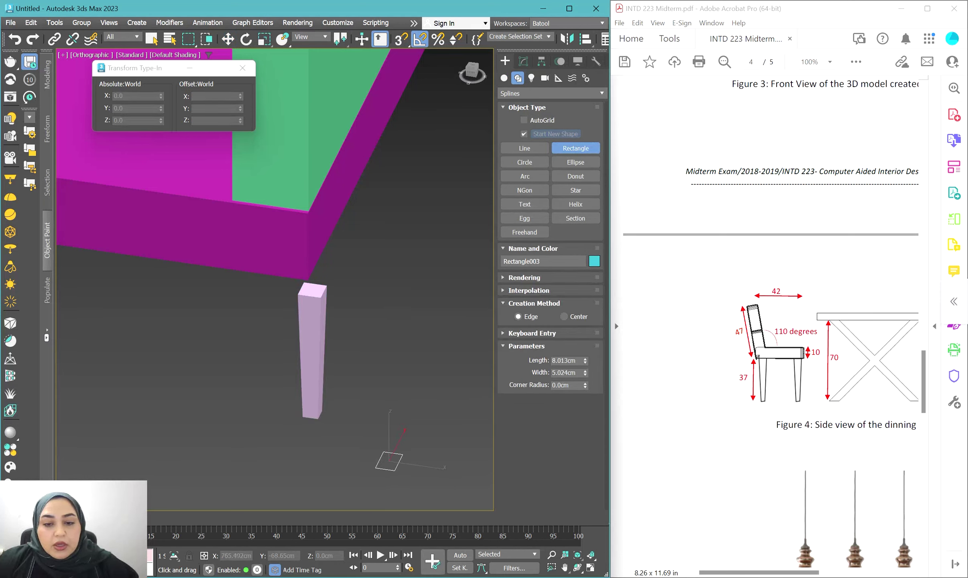
pyautogui.click(564, 360)
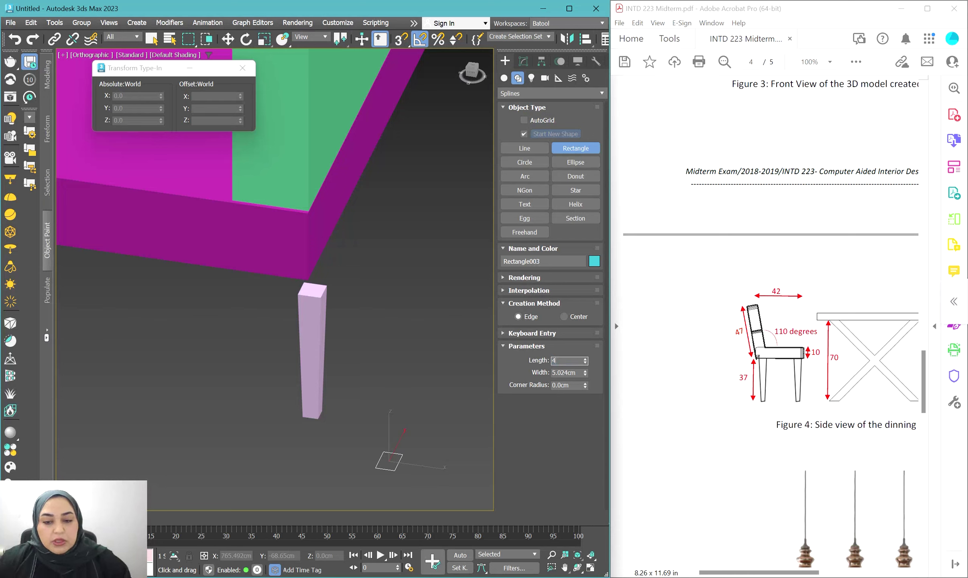
pyautogui.press('Tab')
pyautogui.press('Tab')
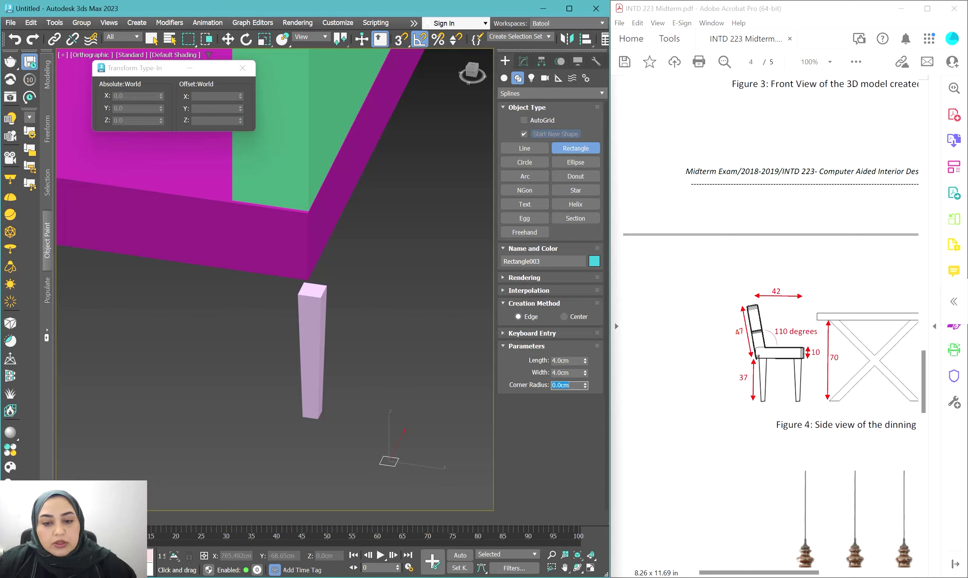
pyautogui.press('w')
pyautogui.scroll(5, 406, 478)
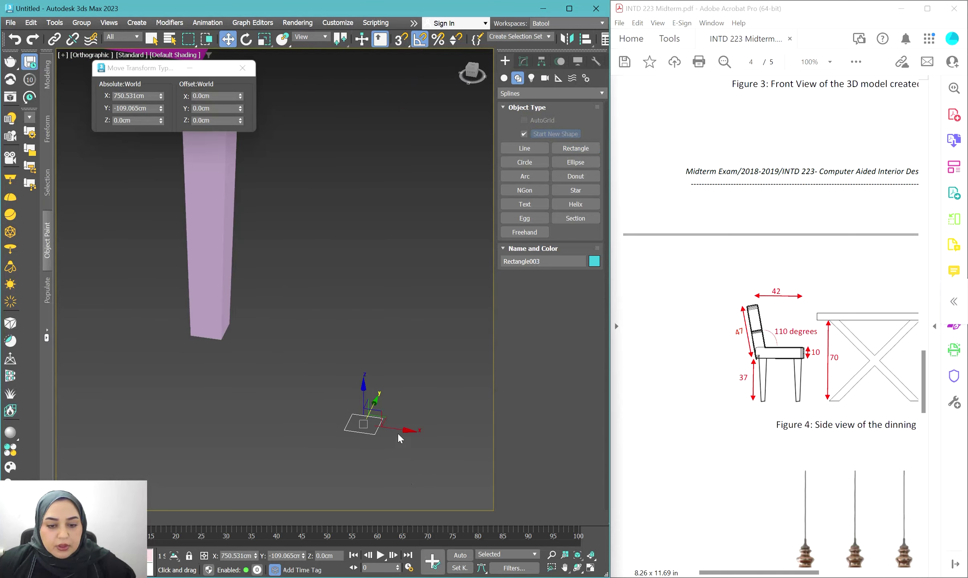
# Step: Make an independent copy of the rectangle and resize it to 6 × 6 cm
pyautogui.keyDown('shift'); pyautogui.moveTo(398, 434); pyautogui.dragTo(438, 440); pyautogui.keyUp('shift')
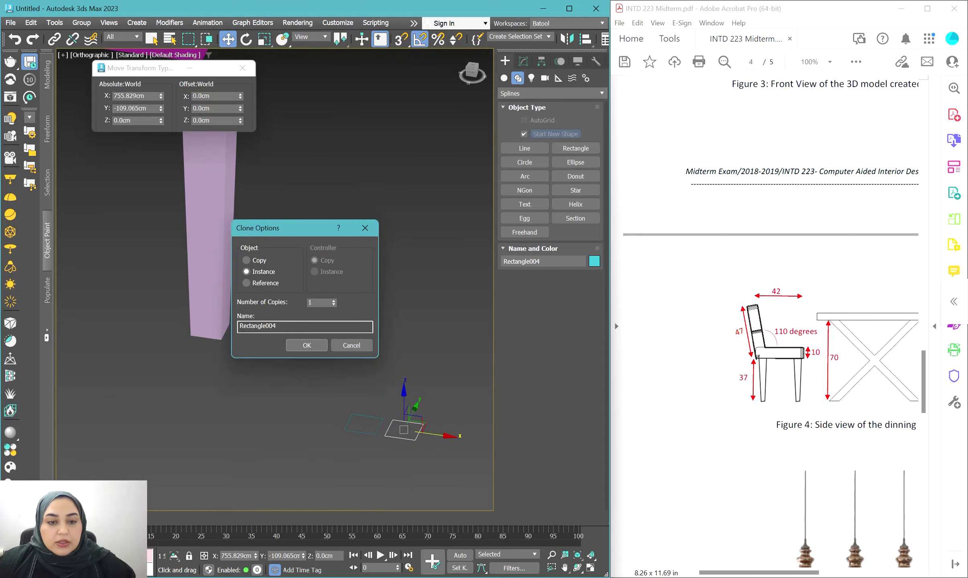
pyautogui.click(259, 262)
pyautogui.click(302, 346)
pyautogui.click(523, 61)
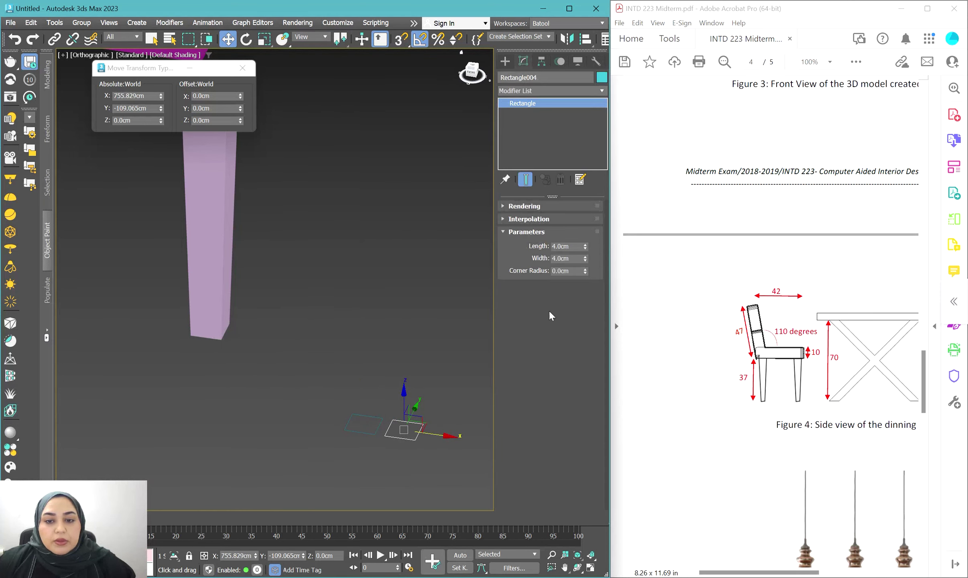
pyautogui.doubleClick(566, 246)
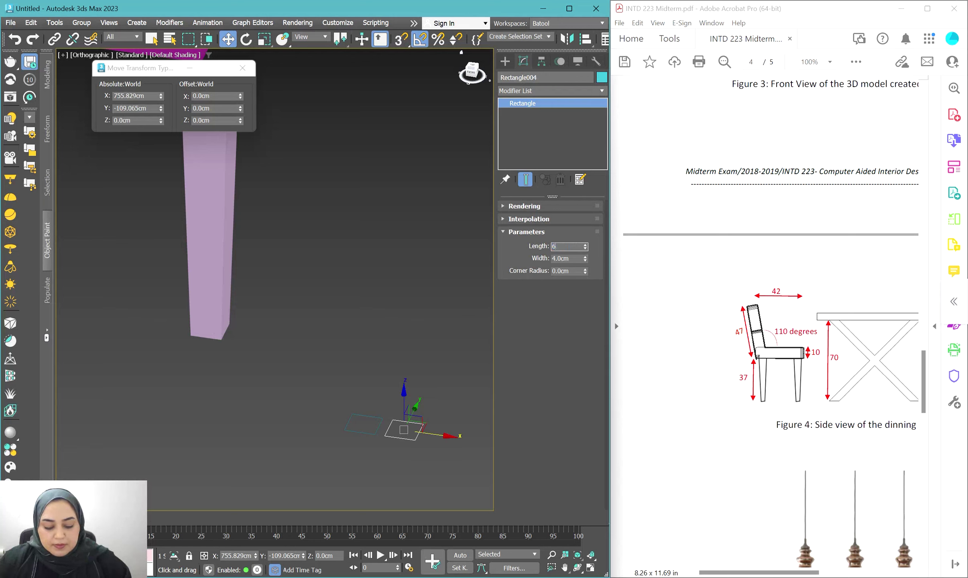
pyautogui.press('Tab')
pyautogui.press('Tab')
pyautogui.write('6')
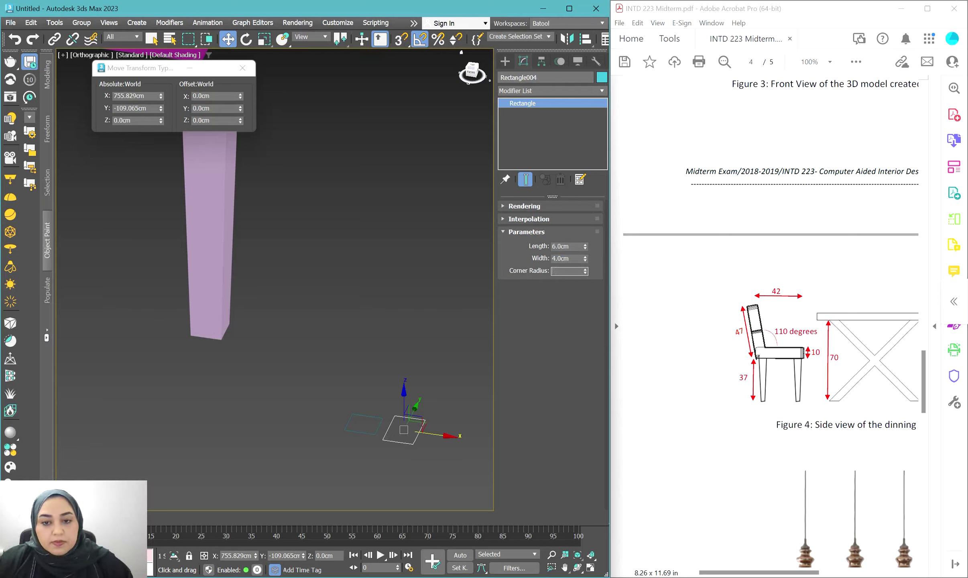
pyautogui.click(569, 258)
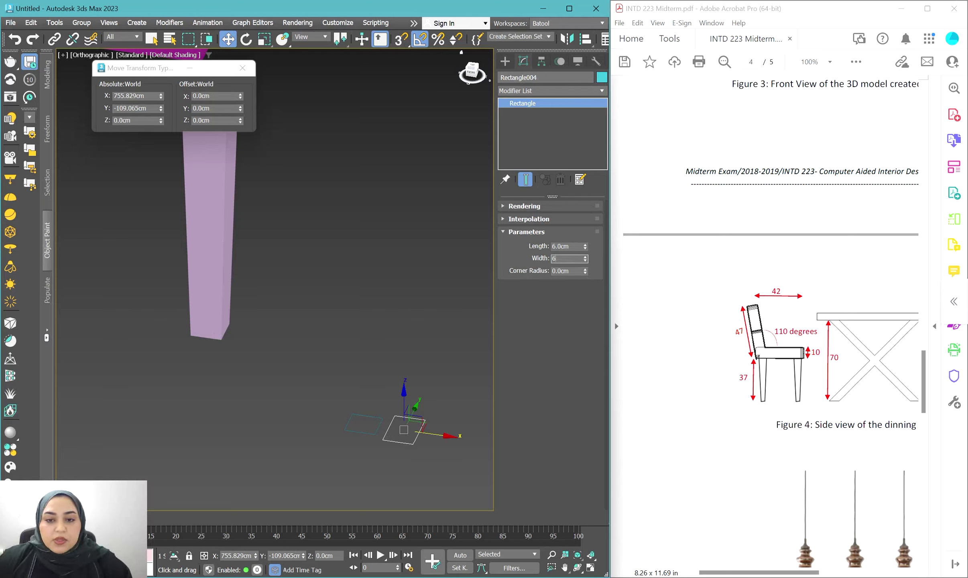
pyautogui.press('Return')
pyautogui.click(505, 61)
pyautogui.click(524, 148)
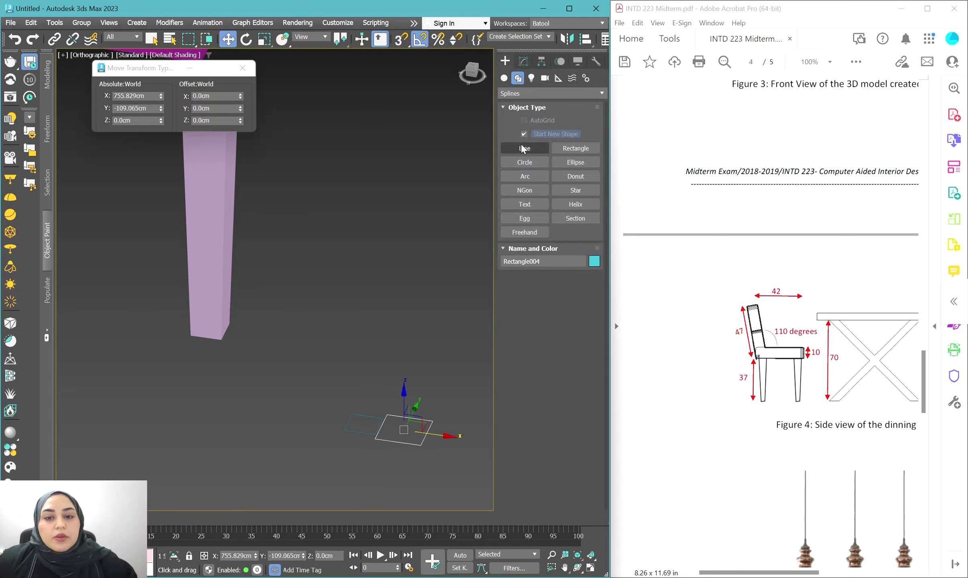
# Step: Draw a two-point line rising from the floor beside the rectangles
pyautogui.click(298, 439)
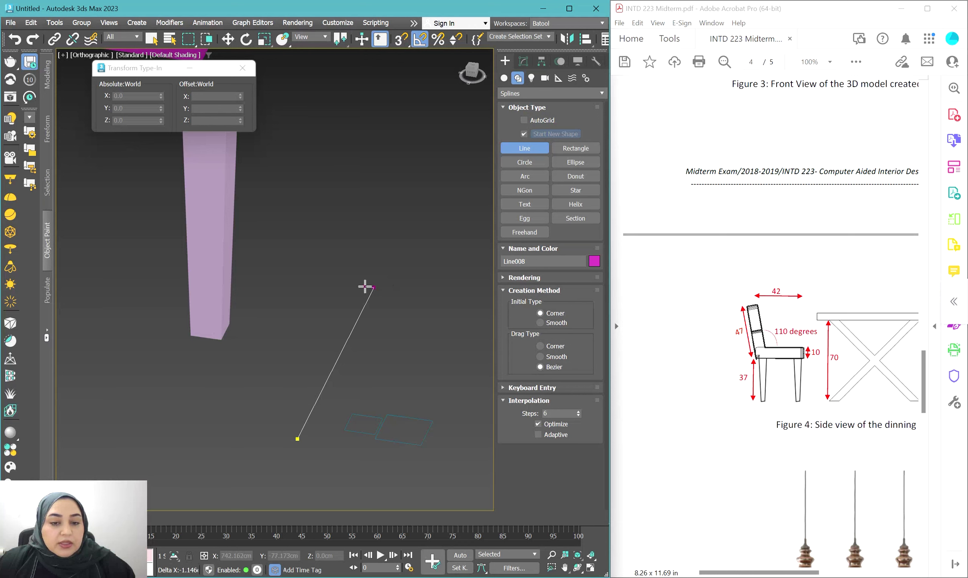
pyautogui.click(373, 287)
pyautogui.rightClick(371, 303)
# Step: Align the line's top vertex to its bottom vertex in Y only
pyautogui.press('w')
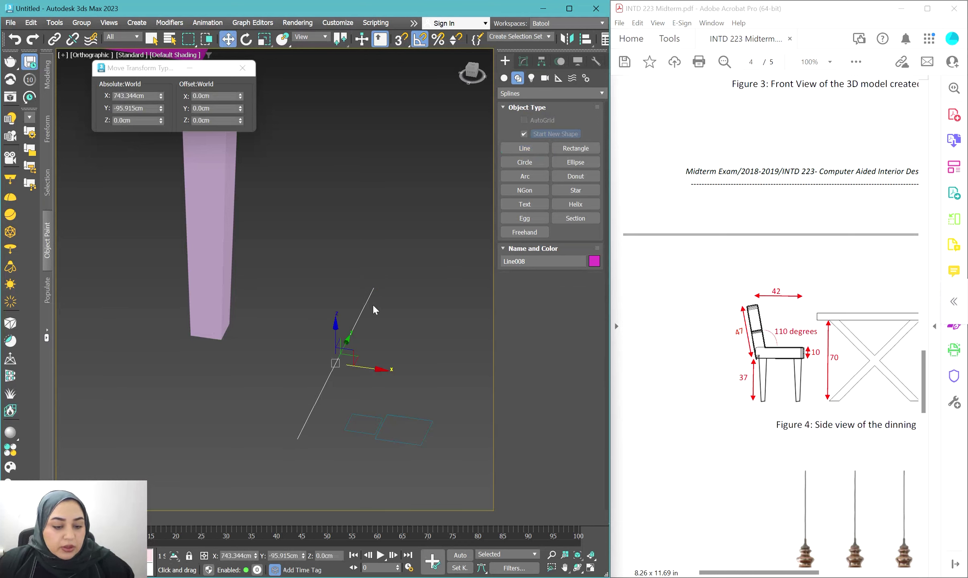
pyautogui.press('1')
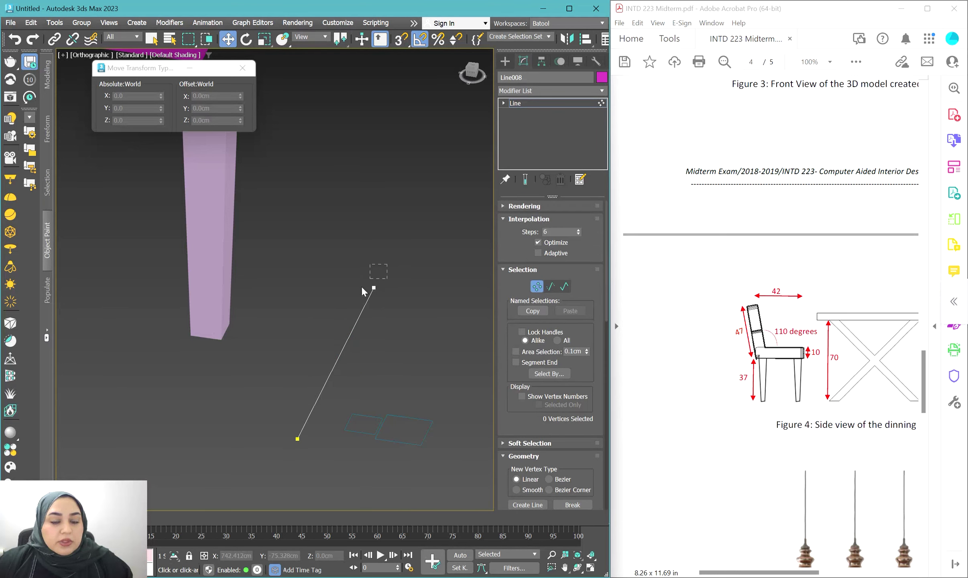
pyautogui.click(373, 287)
pyautogui.click(586, 39)
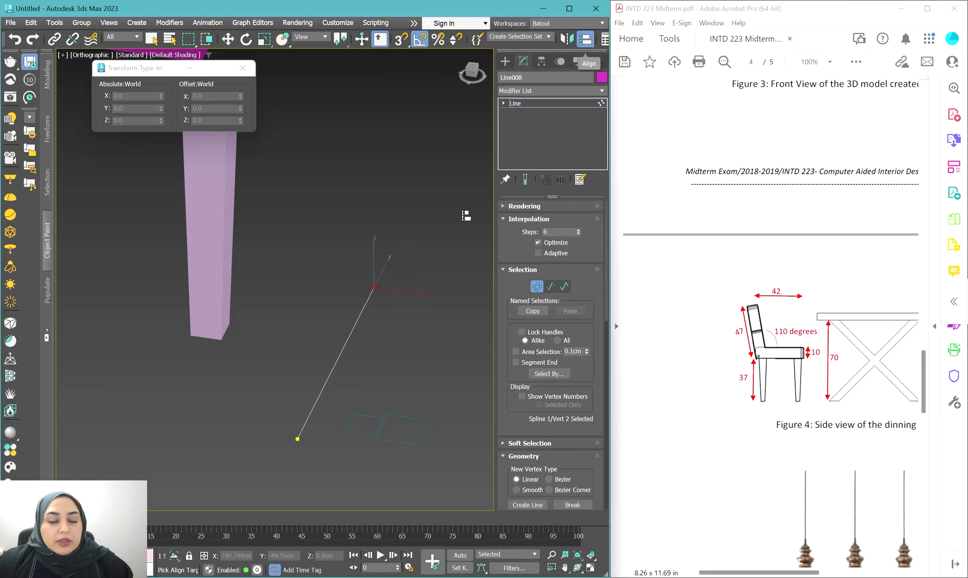
pyautogui.click(297, 439)
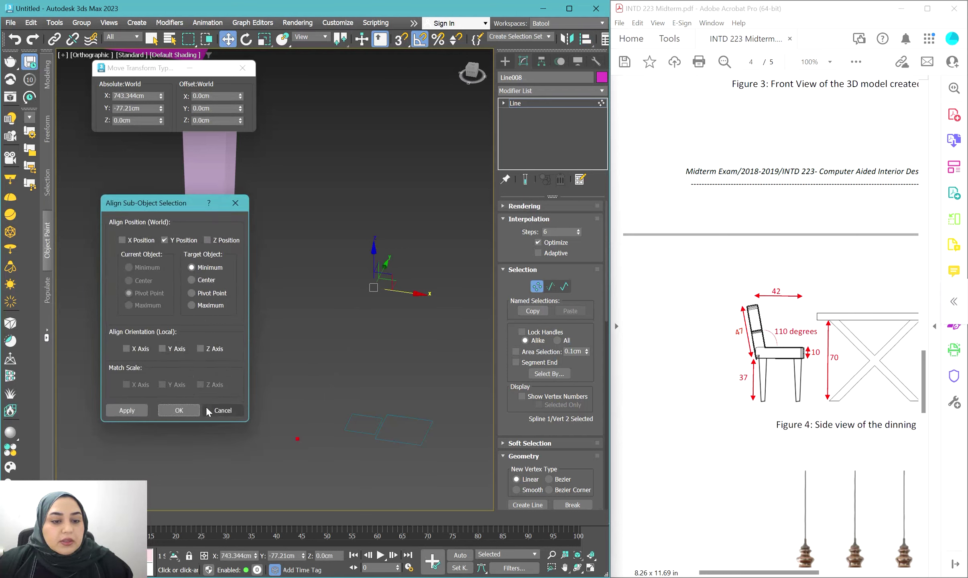
pyautogui.click(196, 409)
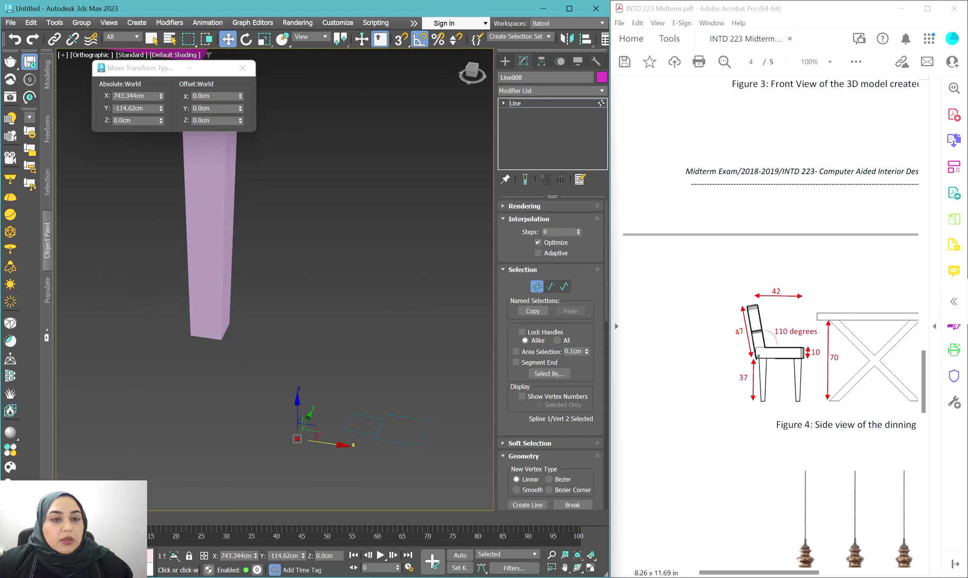
# Step: Offset the top vertex 37 cm in Y, then exit vertex editing
pyautogui.click(213, 109)
pyautogui.rightClick(214, 112)
pyautogui.click(246, 193)
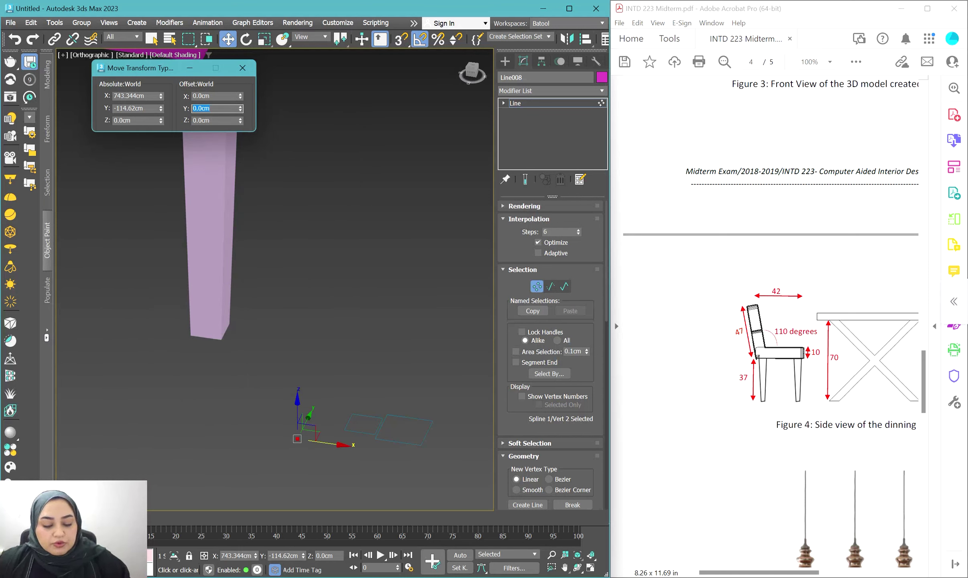
pyautogui.write('37')
pyautogui.press('Return')
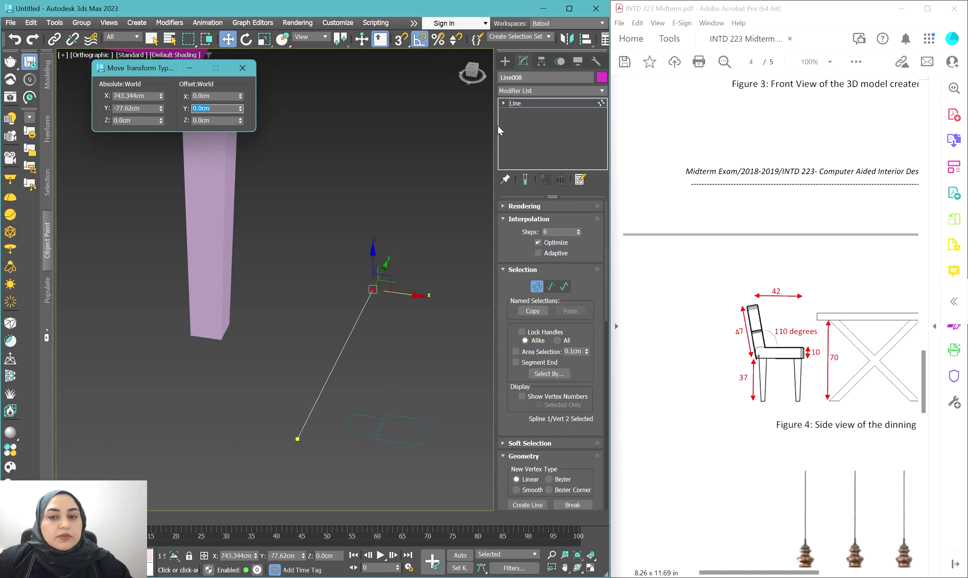
pyautogui.click(532, 101)
pyautogui.click(505, 61)
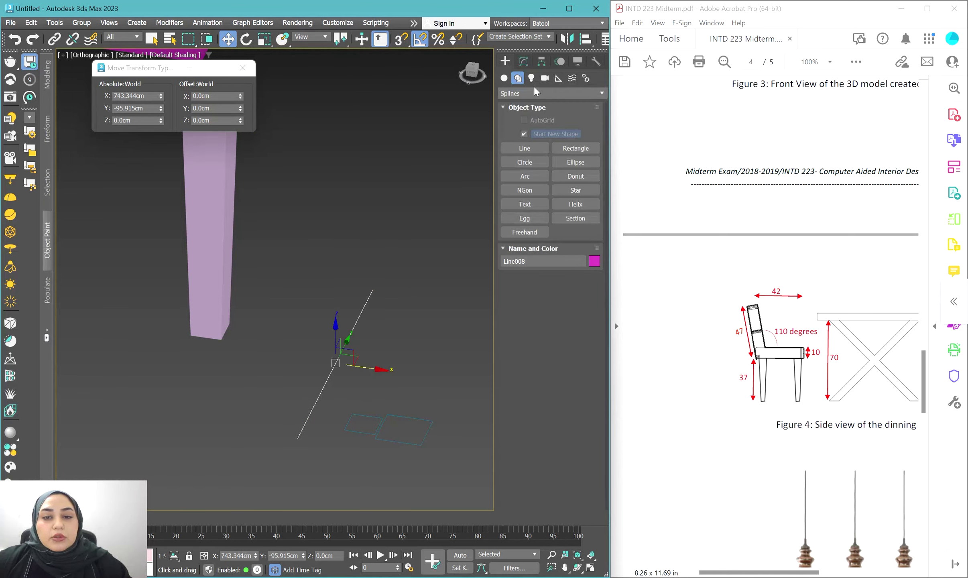
# Step: Loft the first rectangle along the line as a Compound Objects loft
pyautogui.click(531, 93)
pyautogui.click(504, 77)
pyautogui.click(518, 94)
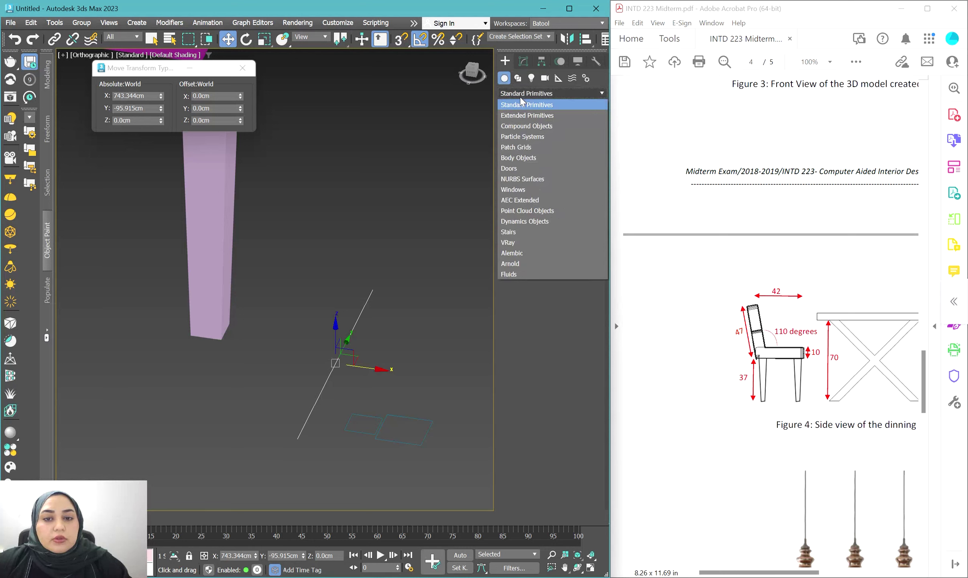
pyautogui.click(521, 127)
pyautogui.click(568, 176)
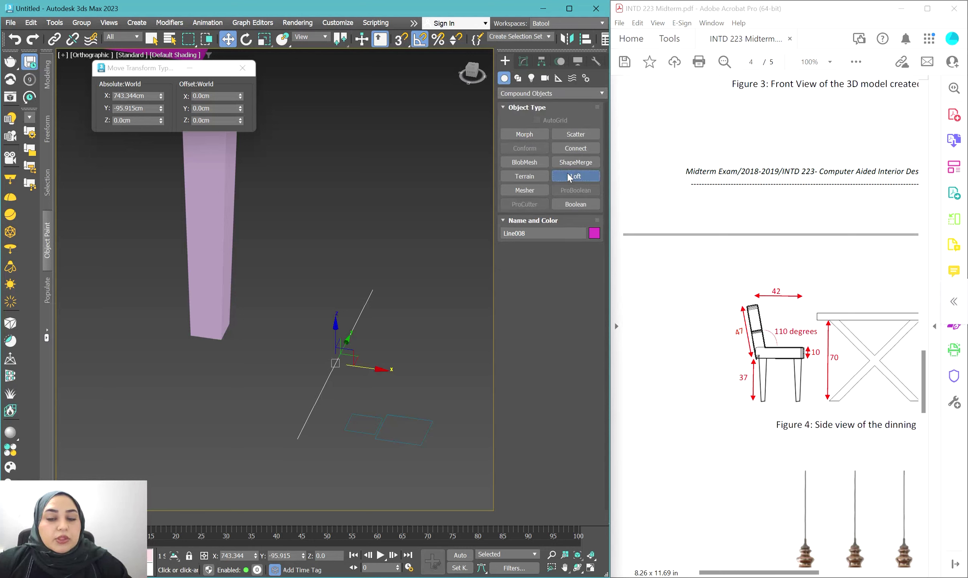
pyautogui.click(572, 261)
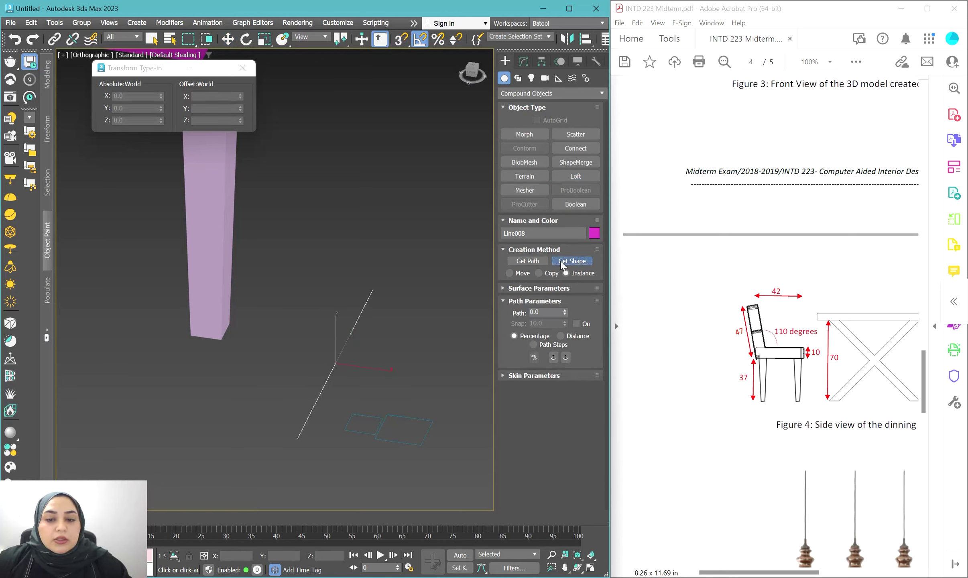
pyautogui.click(363, 431)
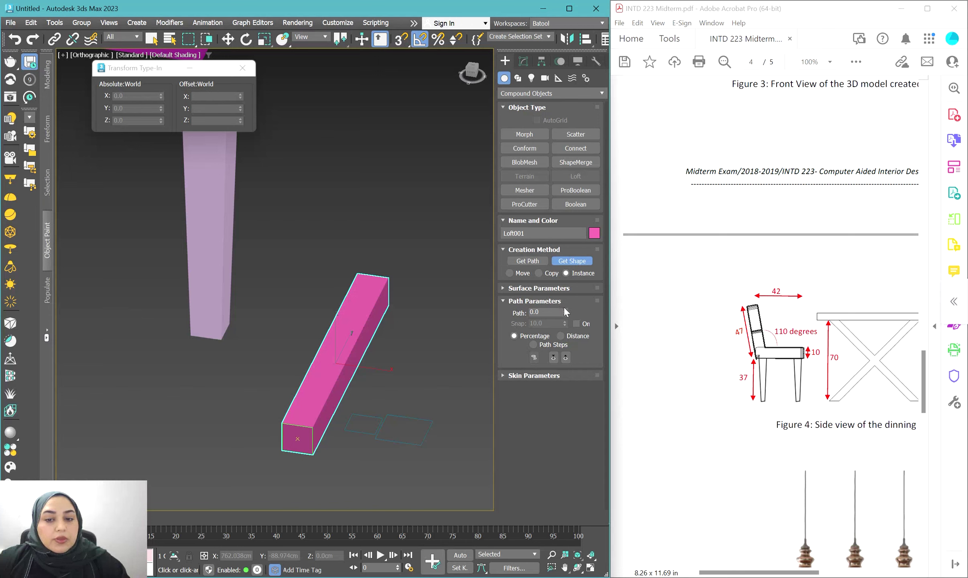
# Step: Set the loft path to 100 and add the second rectangle as the tapered top section
pyautogui.moveTo(564, 312); pyautogui.dragTo(549, 177)
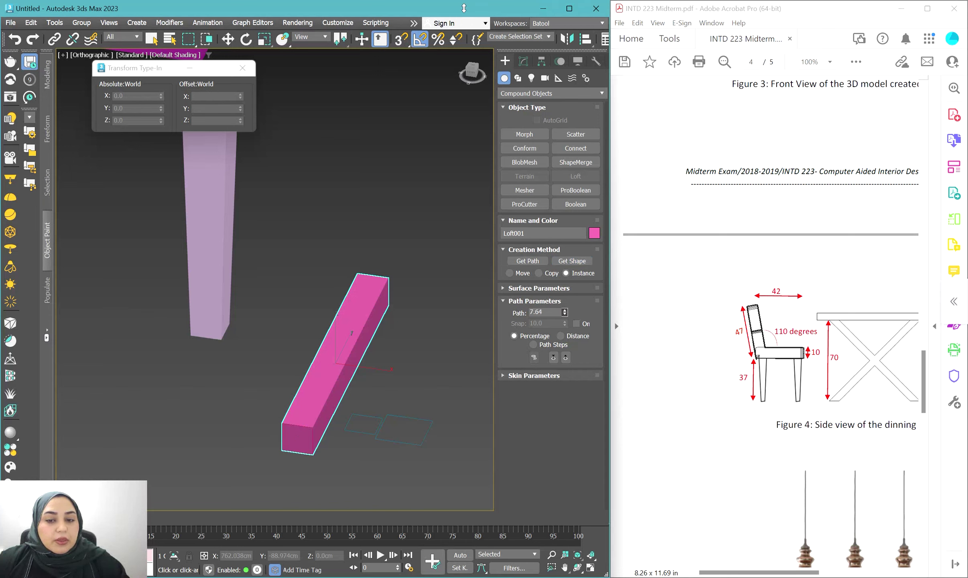
pyautogui.moveTo(464, 8); pyautogui.dragTo(410, 417)
pyautogui.moveTo(318, 30); pyautogui.dragTo(91, 443)
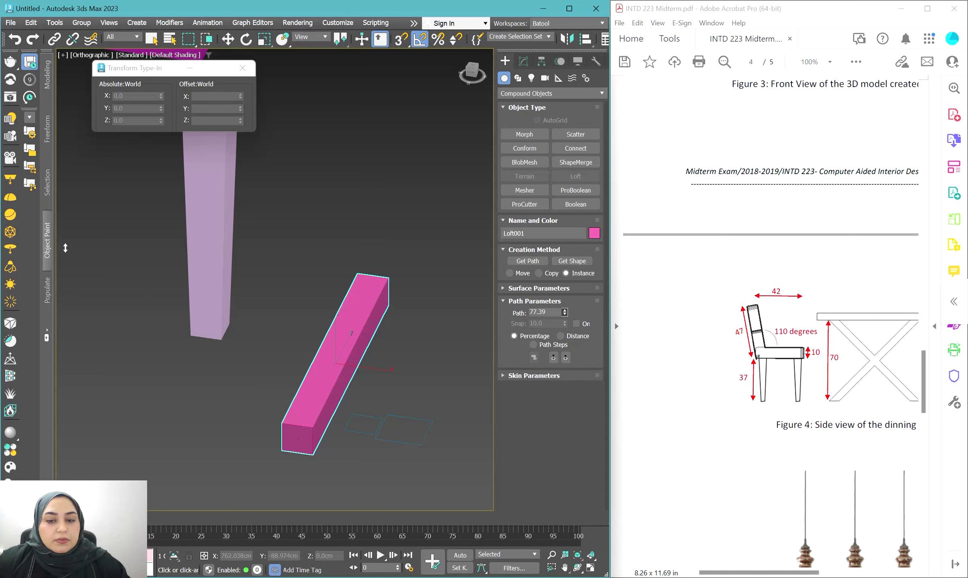
pyautogui.moveTo(66, 248); pyautogui.dragTo(239, 206)
pyautogui.click(572, 261)
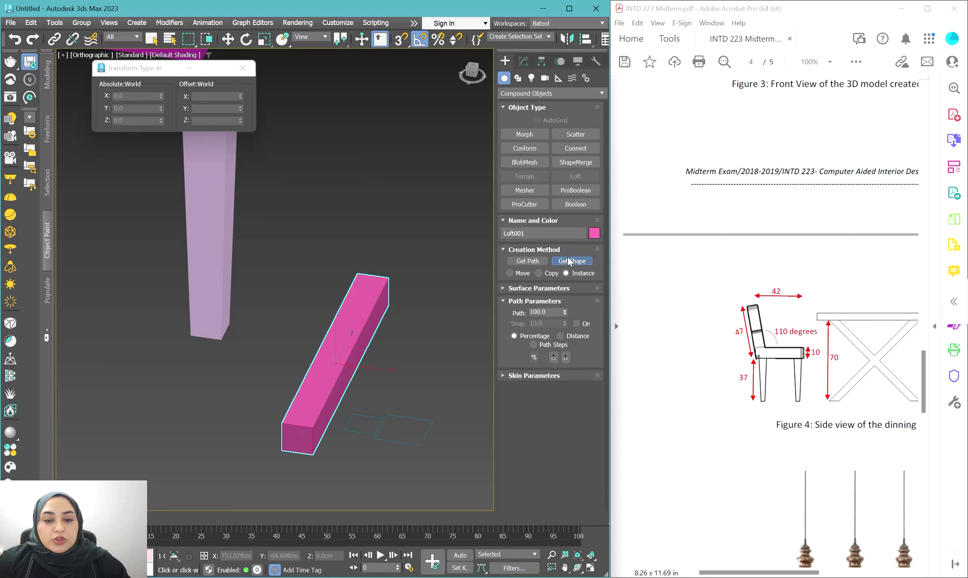
pyautogui.click(426, 433)
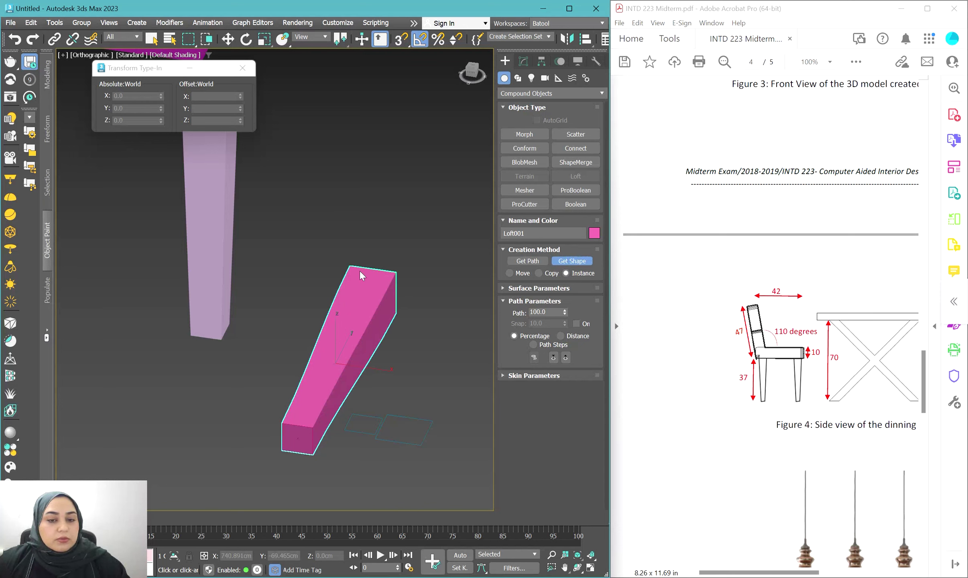
pyautogui.press('w')
pyautogui.scroll(-4, 394, 305)
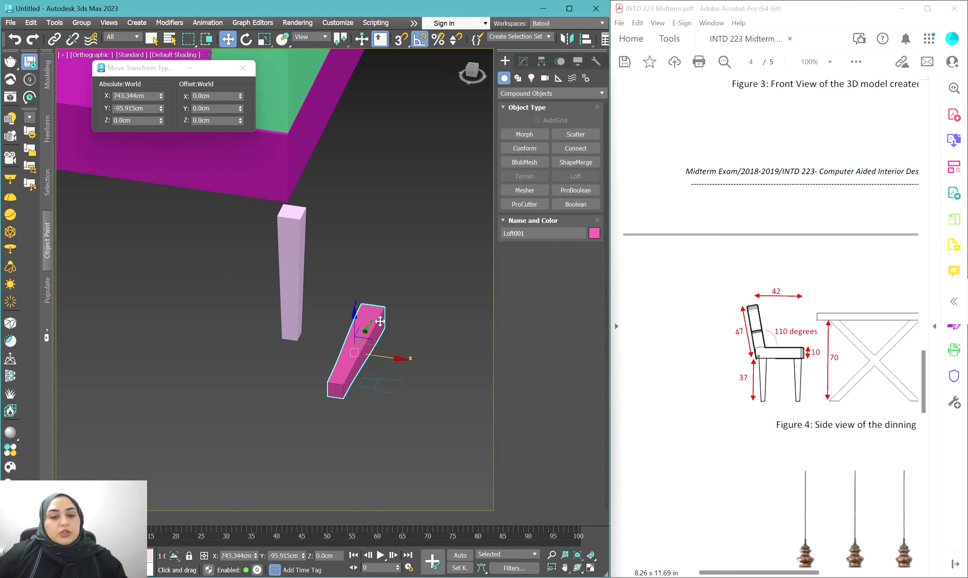
# Step: Delete the lofted box and select the Box003 leg
pyautogui.press('Delete')
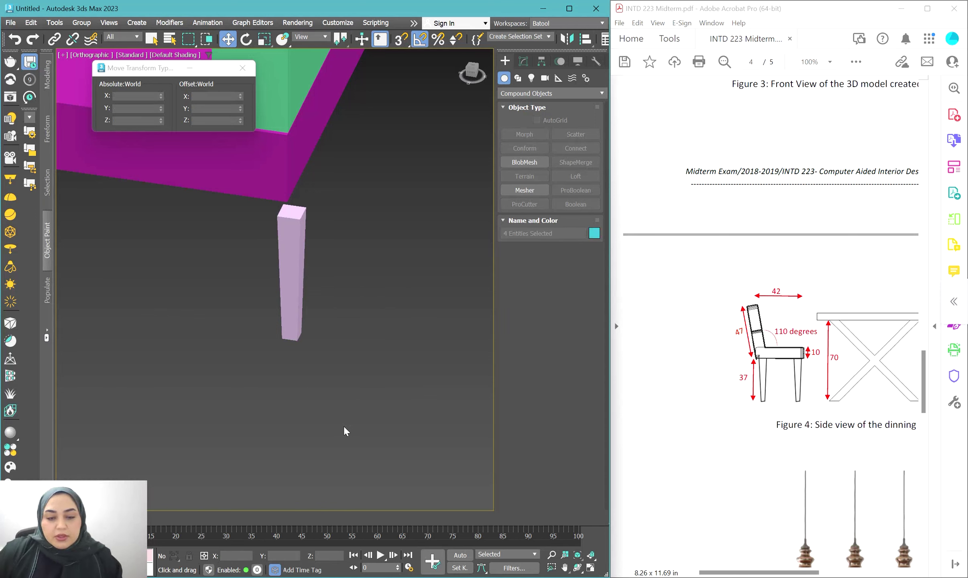
pyautogui.click(281, 272)
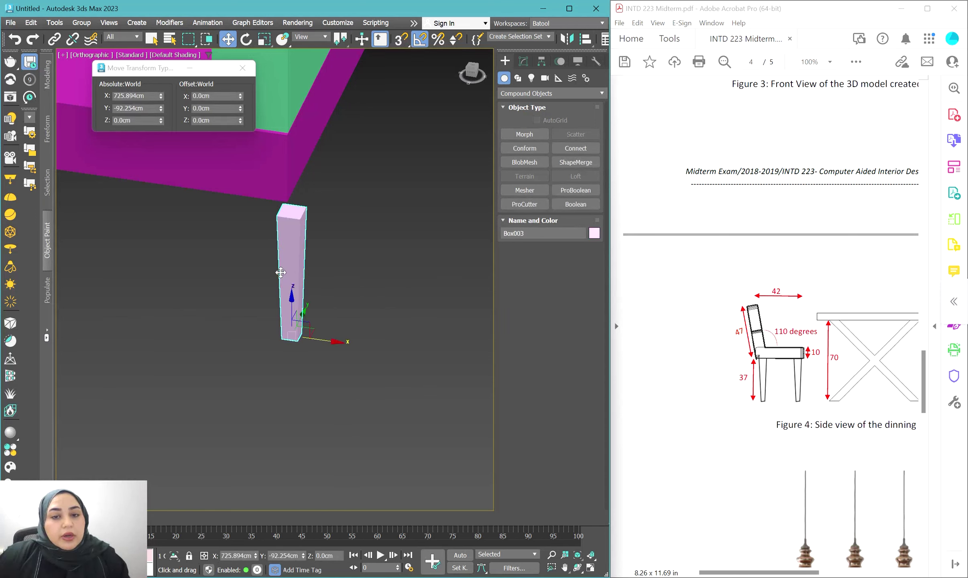
pyautogui.keyDown('alt'); pyautogui.moveTo(329, 259); pyautogui.dragTo(362, 258, button='middle'); pyautogui.keyUp('alt')
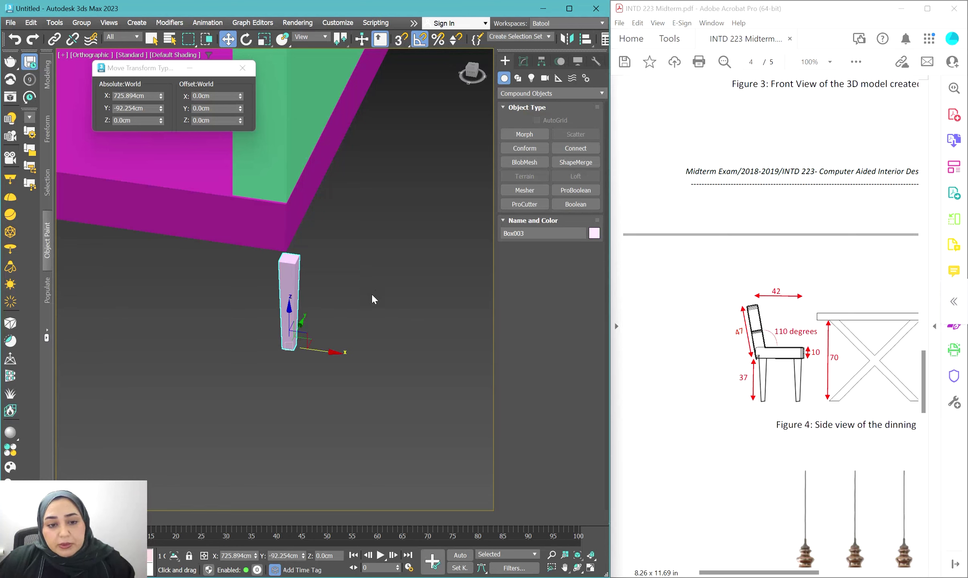
pyautogui.scroll(4, 371, 299)
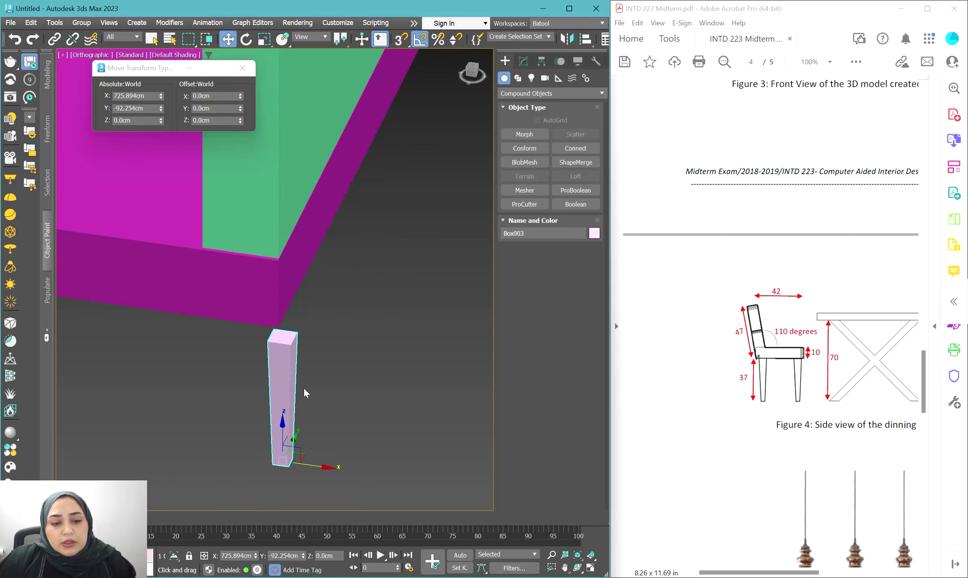
pyautogui.scroll(-1, 307, 369)
pyautogui.scroll(1, 297, 380)
pyautogui.scroll(1, 297, 380)
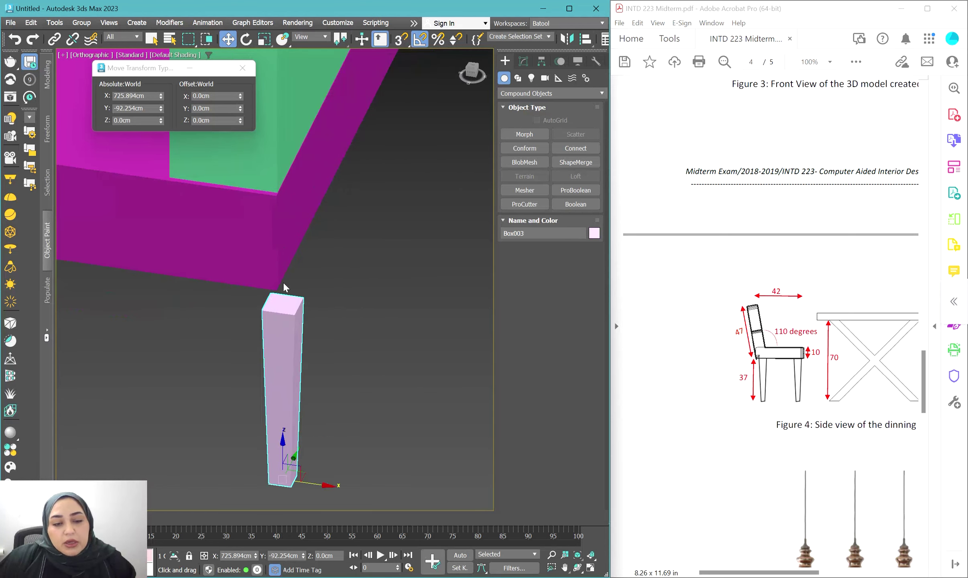
pyautogui.scroll(1, 273, 345)
pyautogui.scroll(-6, 272, 347)
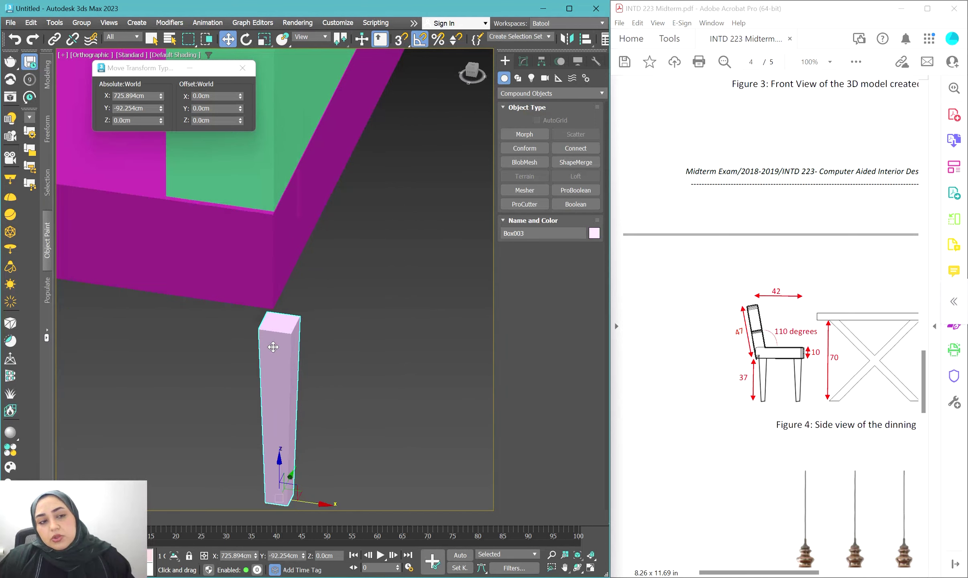
# Step: In Top wireframe view, move Box003 to the chair's corner at X 886.488, Y 31.714
pyautogui.press('t')
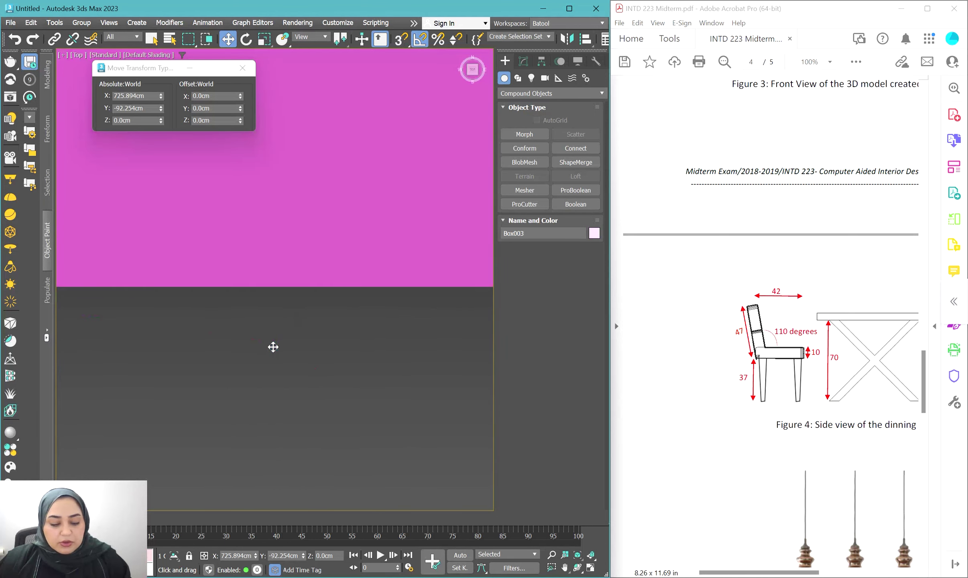
pyautogui.press('F3')
pyautogui.scroll(-6, 273, 357)
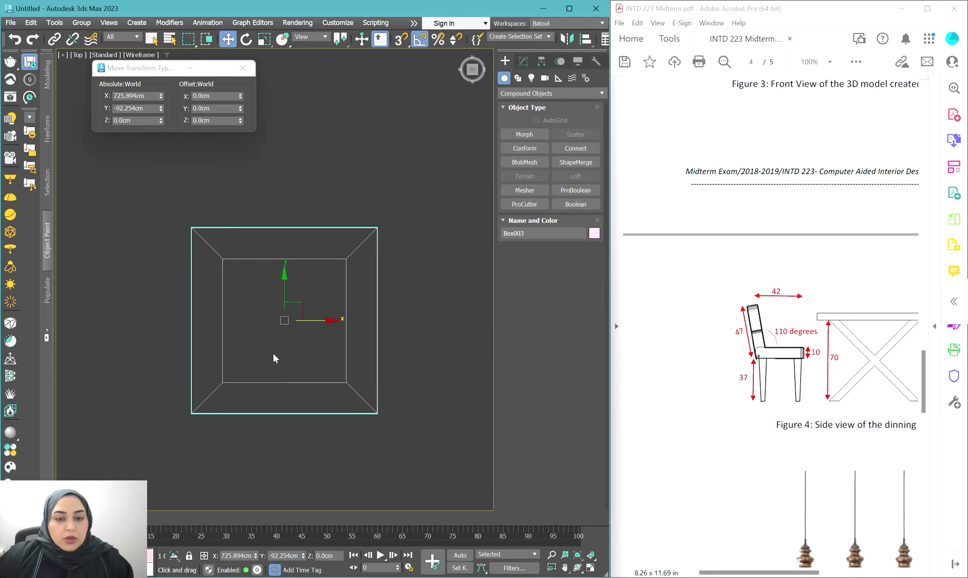
pyautogui.scroll(-2, 274, 357)
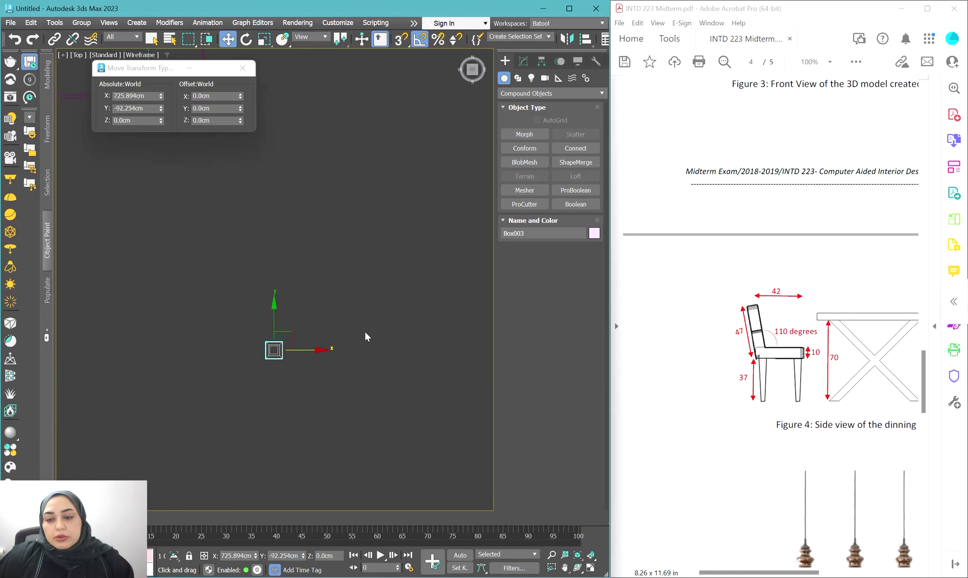
pyautogui.scroll(-1, 364, 330)
pyautogui.scroll(-2, 304, 289)
pyautogui.scroll(2, 289, 321)
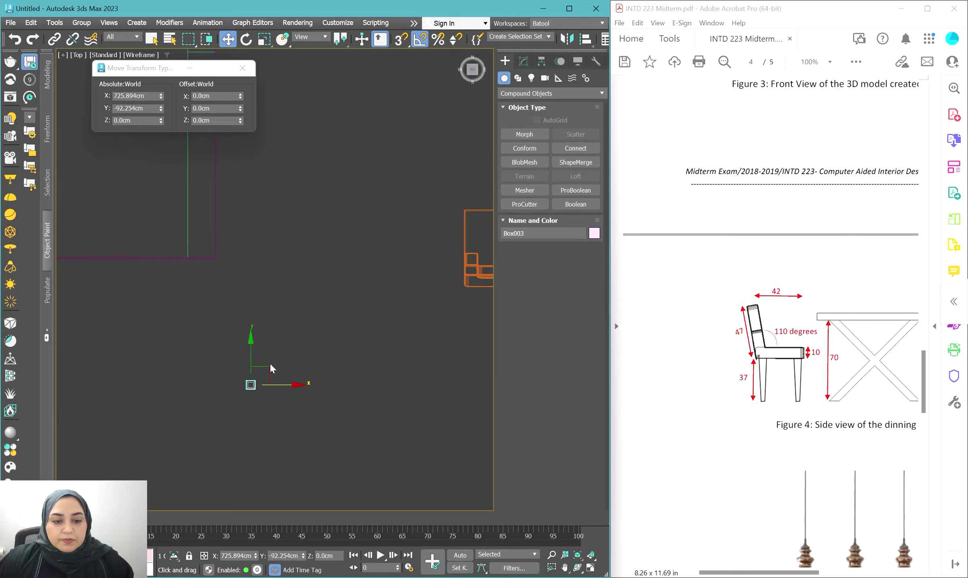
pyautogui.scroll(-2, 261, 369)
pyautogui.moveTo(248, 369); pyautogui.dragTo(373, 259)
pyautogui.scroll(8, 395, 267)
pyautogui.scroll(-5, 239, 249)
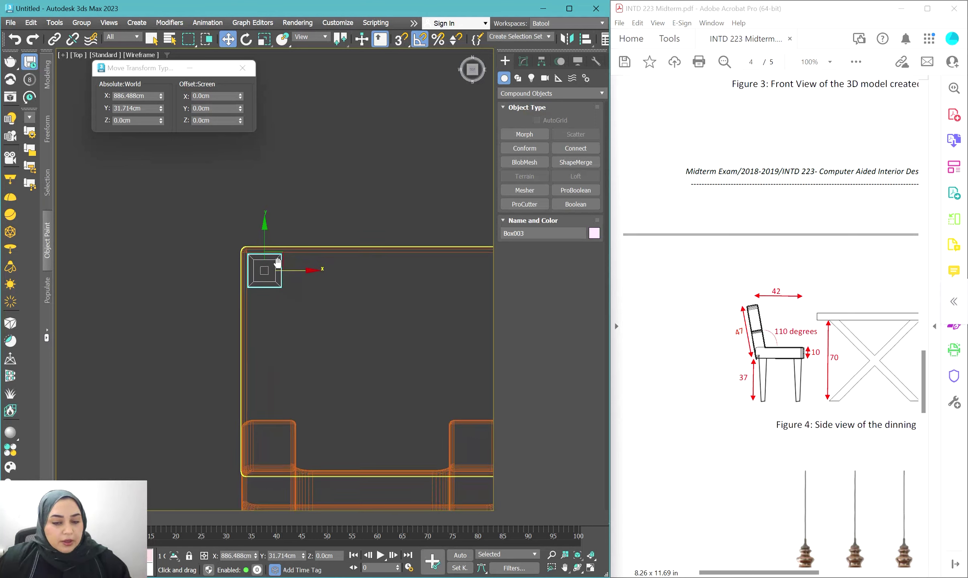
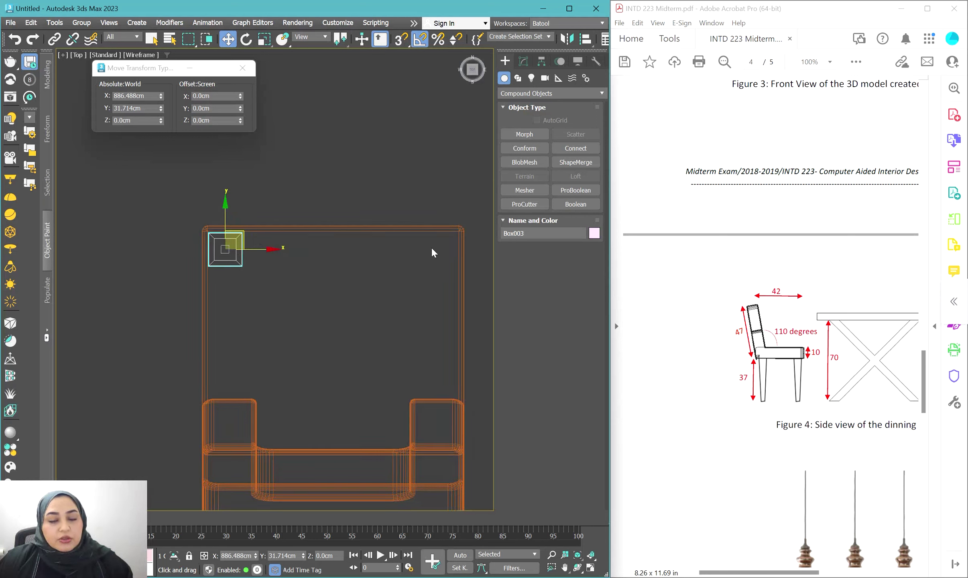
# Step: Add a Symmetry modifier to the leg box Box003 with Mirror Axis set to Y
pyautogui.click(522, 61)
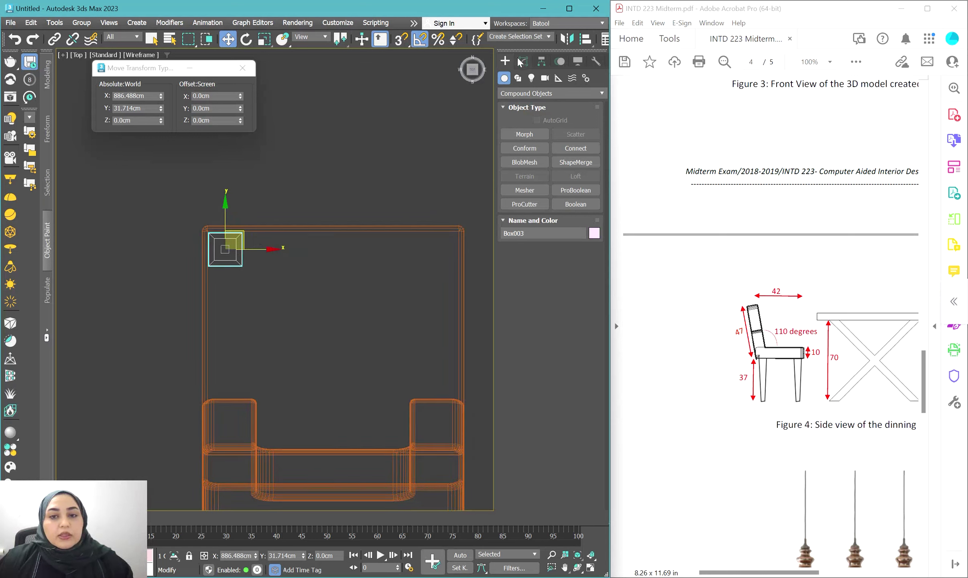
pyautogui.click(531, 90)
pyautogui.scroll(-1, 531, 93)
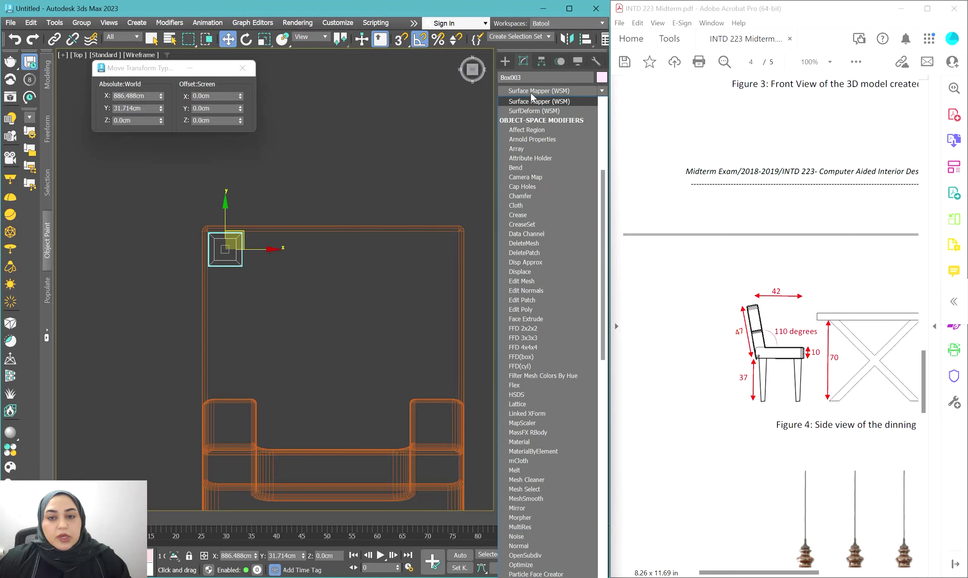
pyautogui.scroll(-15, 531, 93)
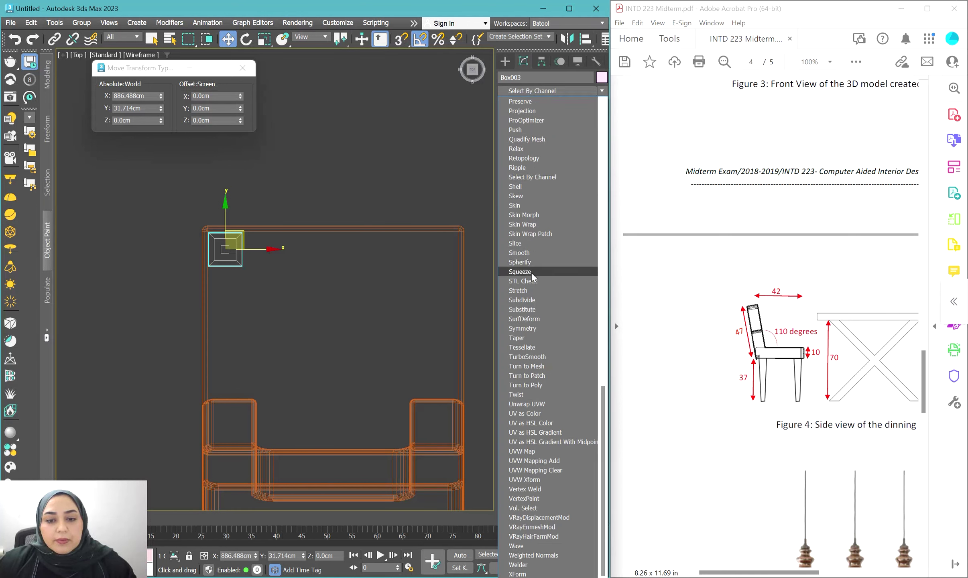
pyautogui.click(522, 329)
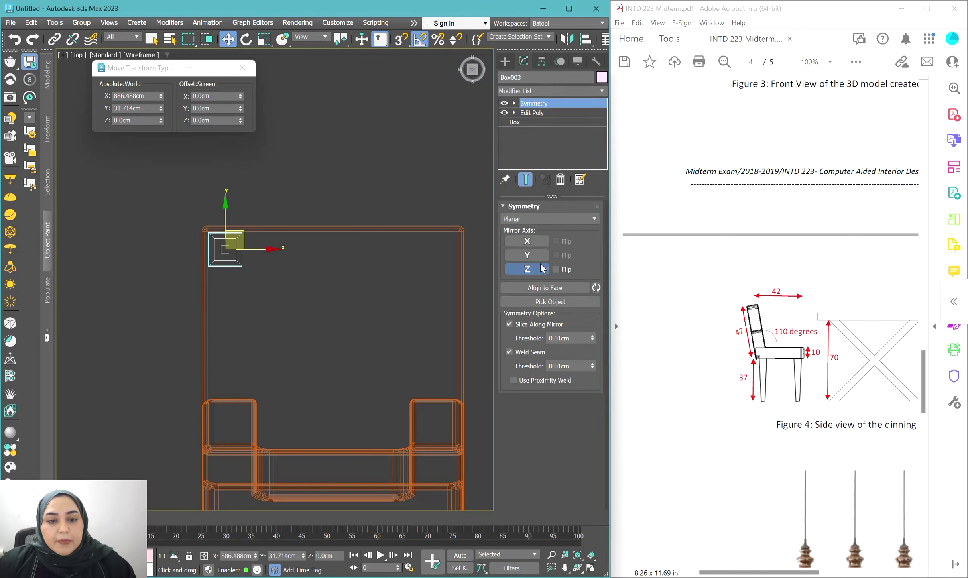
pyautogui.scroll(-5, 381, 290)
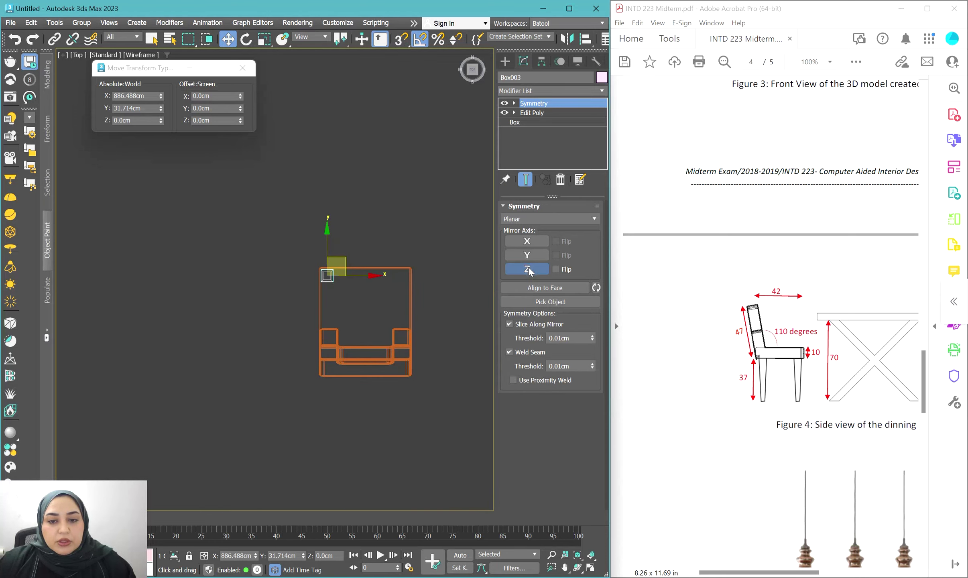
pyautogui.click(532, 255)
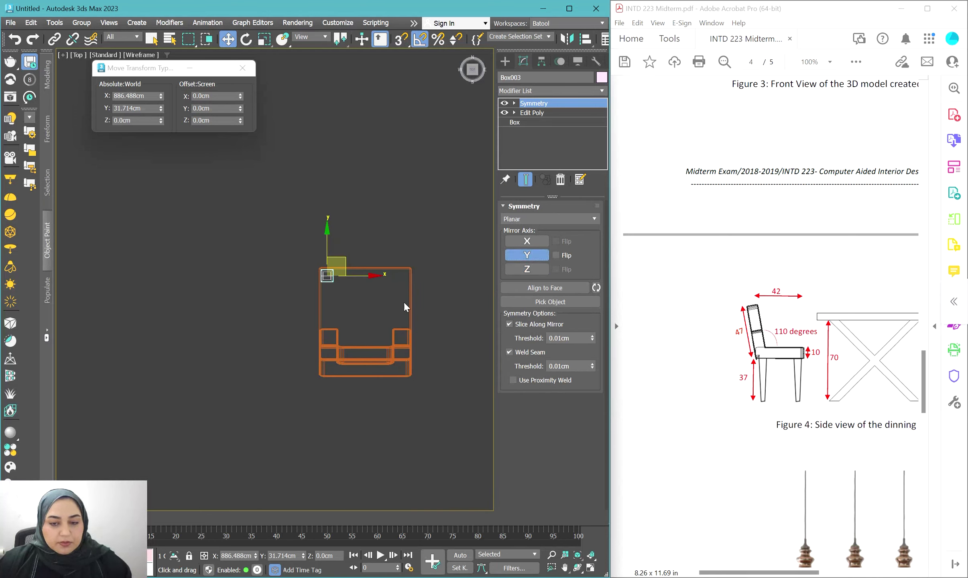
pyautogui.scroll(5, 341, 303)
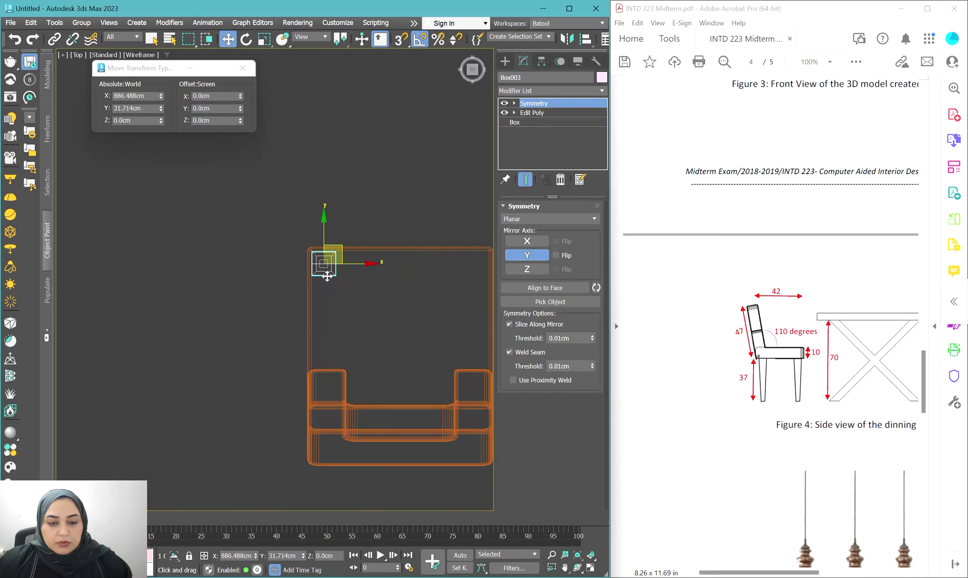
# Step: Align the Symmetry mirror gizmo's Y position to the chair's centre, producing a second leg
pyautogui.click(514, 103)
pyautogui.click(550, 112)
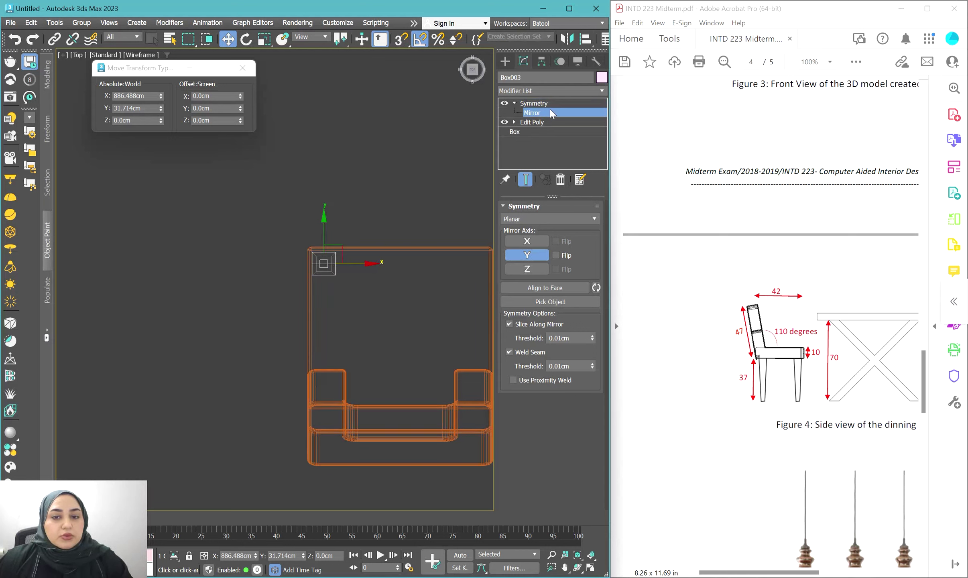
pyautogui.click(585, 39)
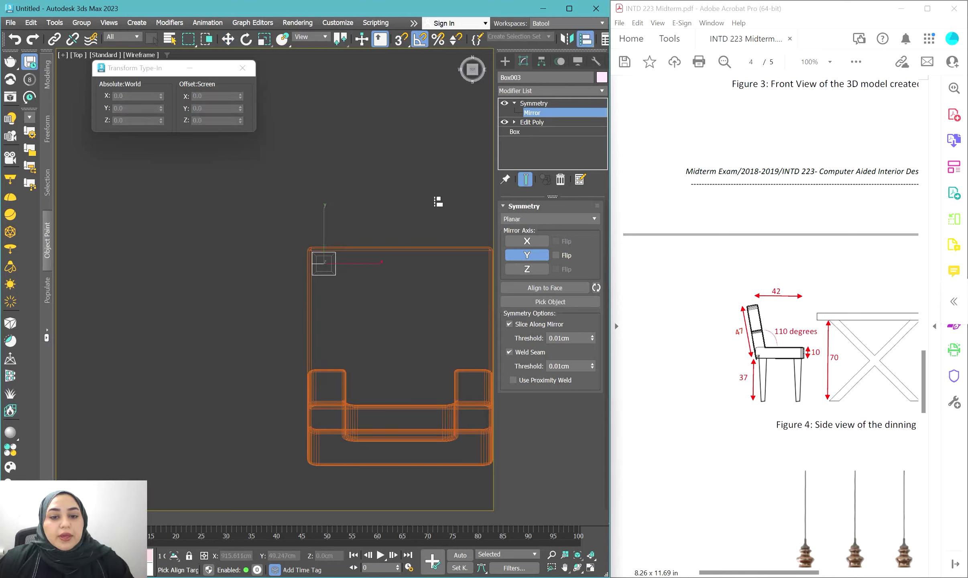
pyautogui.click(419, 252)
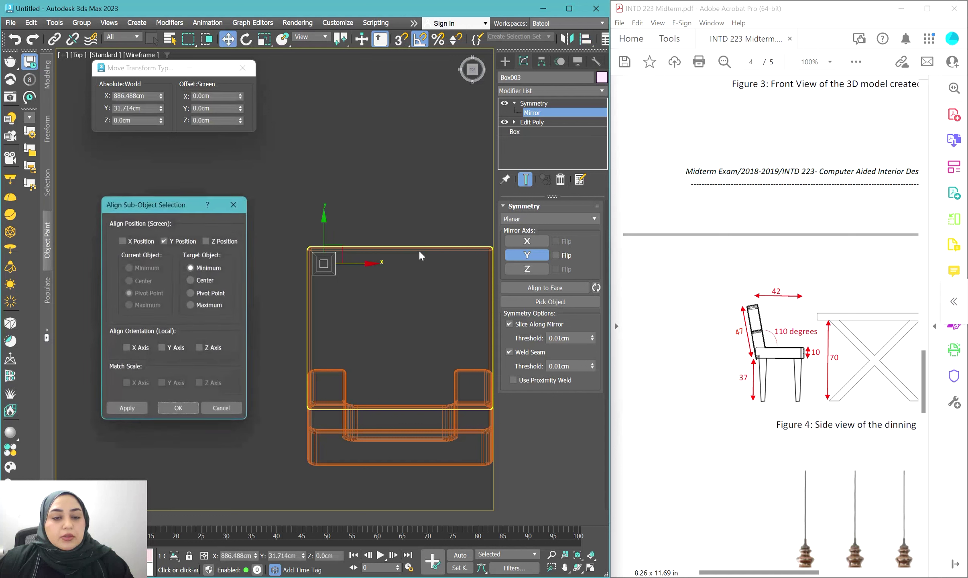
pyautogui.click(191, 279)
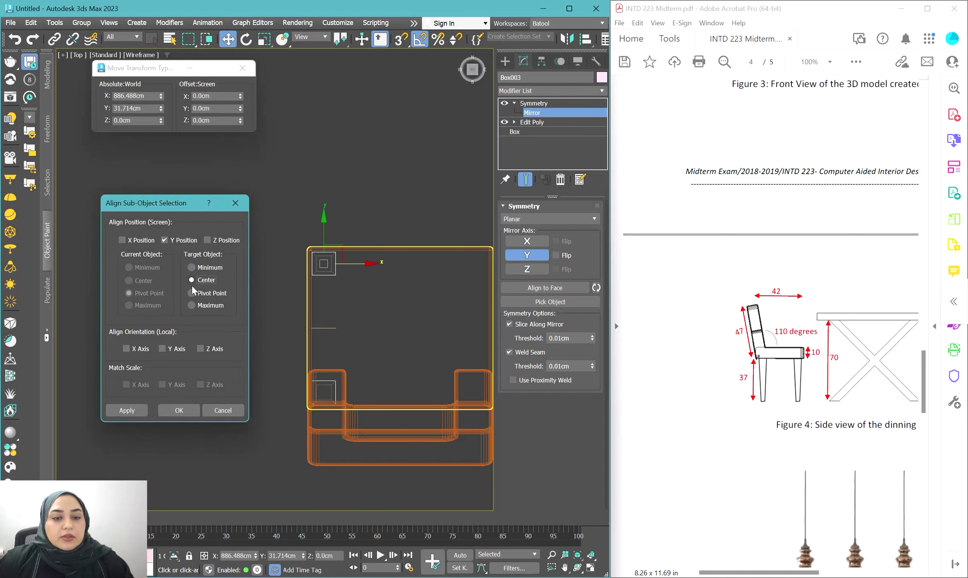
pyautogui.click(178, 411)
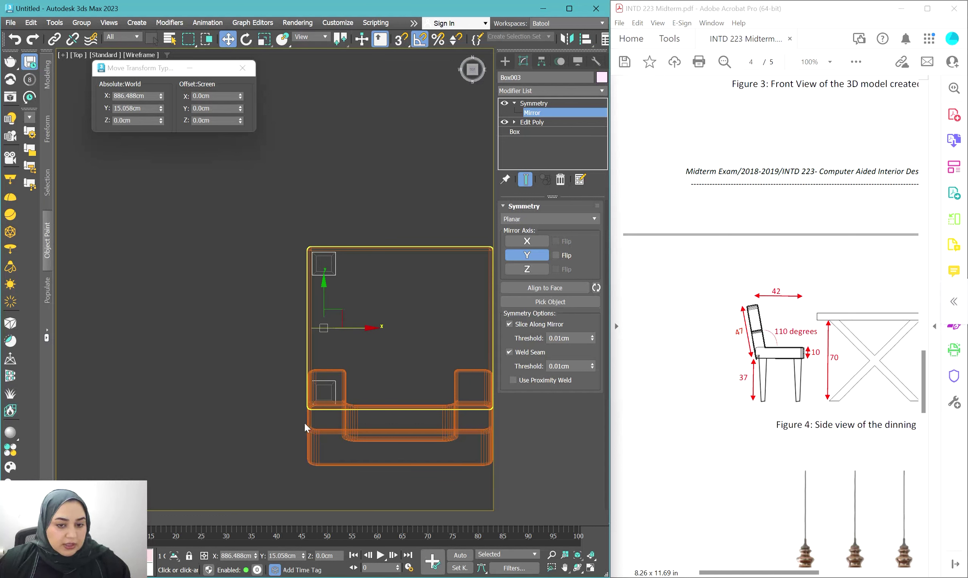
pyautogui.moveTo(304, 422)
pyautogui.keyDown('alt'); pyautogui.mouseDown(button='middle')
pyautogui.moveTo(349, 394)
pyautogui.moveTo(306, 405)
pyautogui.mouseUp(button='middle'); pyautogui.keyUp('alt')
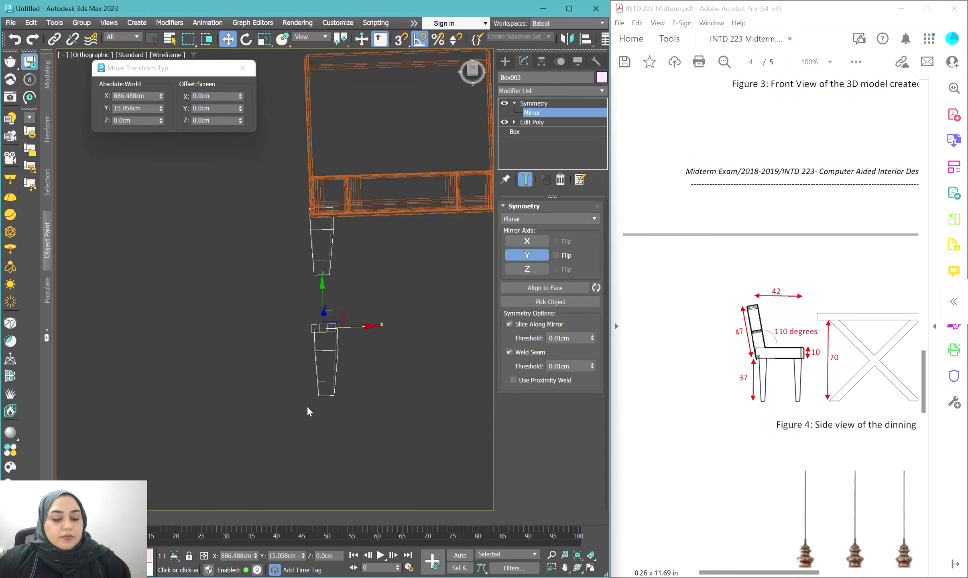
pyautogui.press('t')
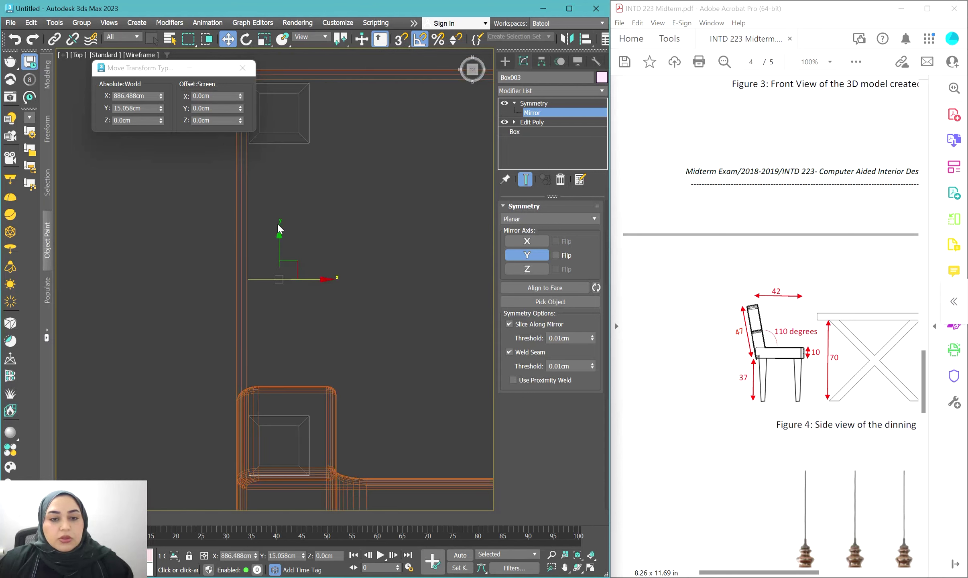
pyautogui.hotkey('ctrl', 'z')
# Step: Add a second Symmetry modifier to Box003 mirrored along the X axis
pyautogui.click(552, 92)
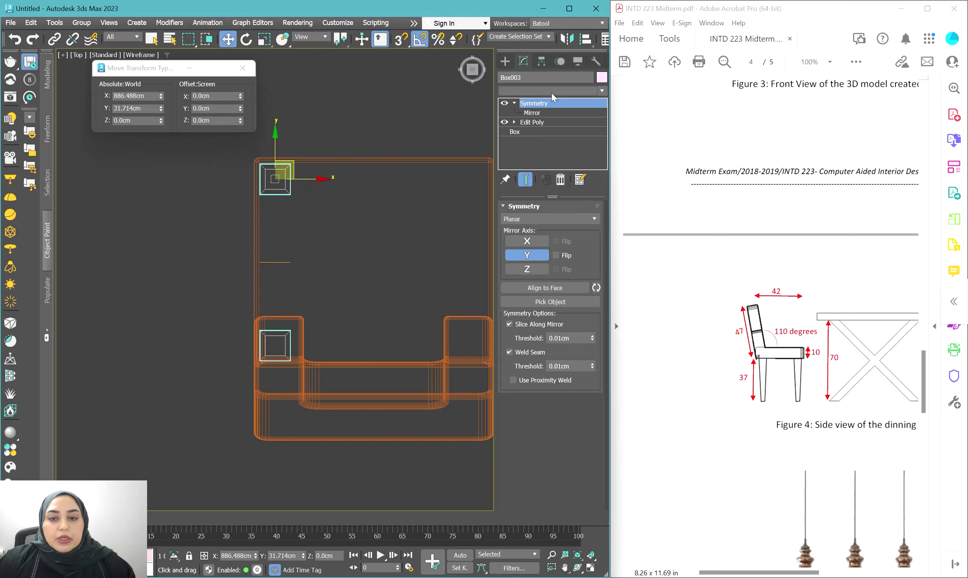
pyautogui.write('s')
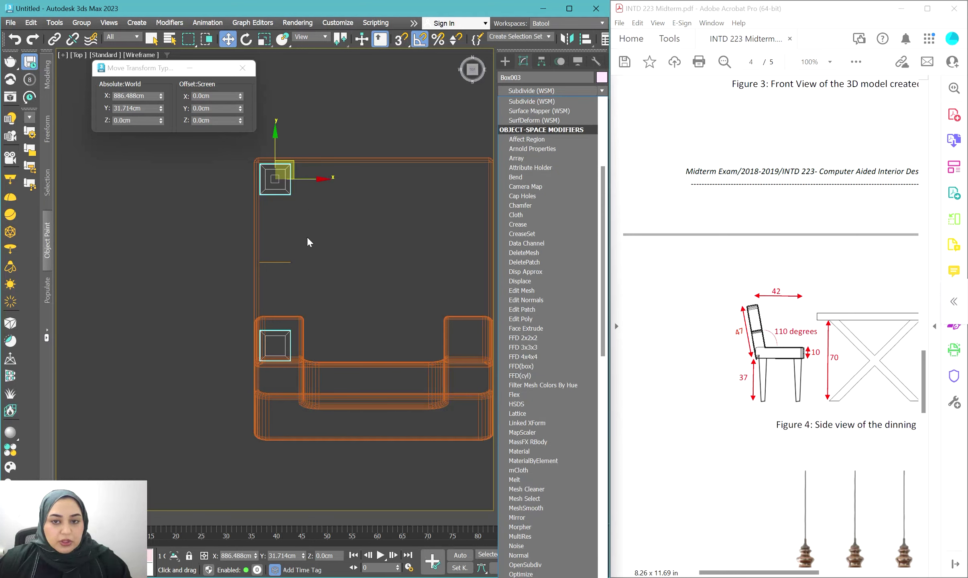
pyautogui.write('elect By Channel')
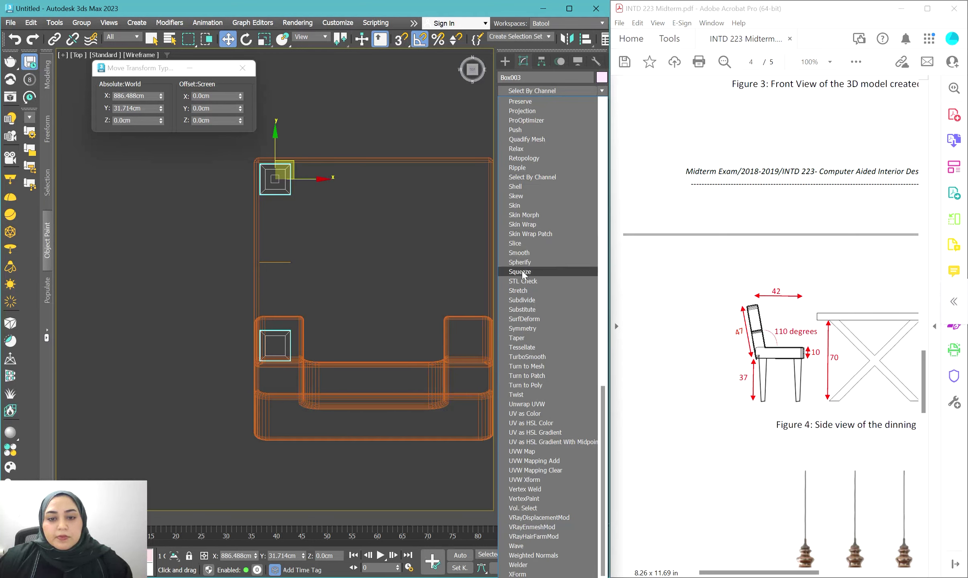
pyautogui.click(528, 327)
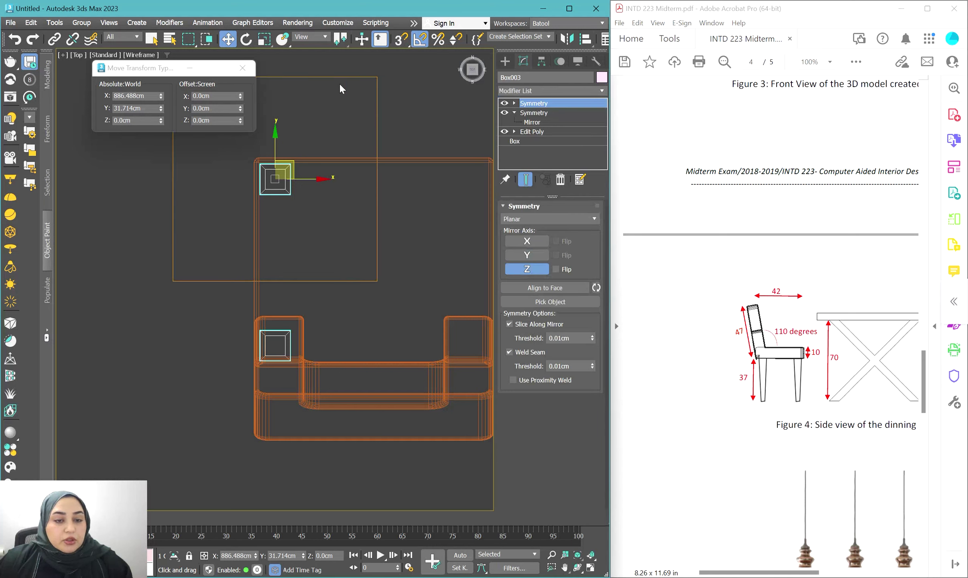
pyautogui.moveTo(324, 249); pyautogui.dragTo(279, 252, button='middle')
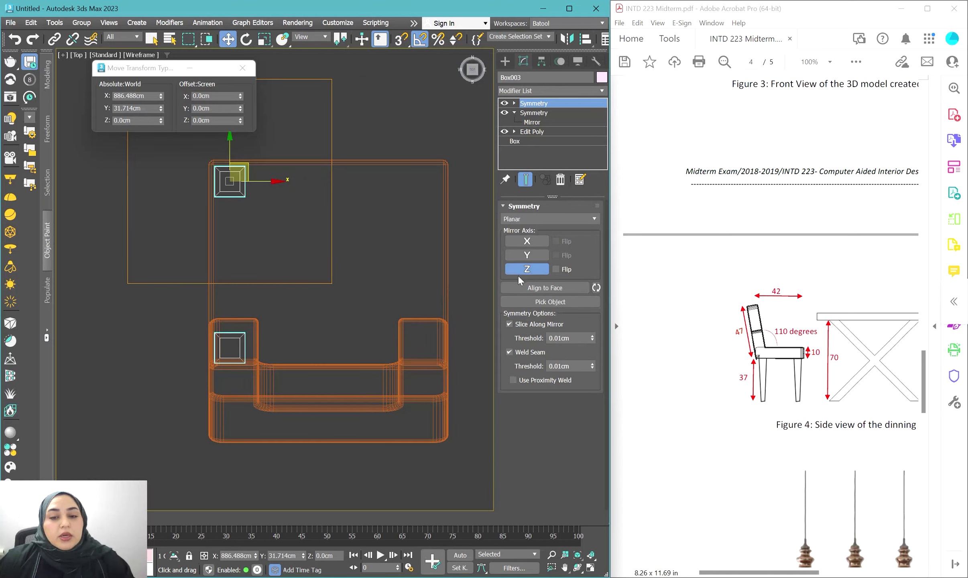
pyautogui.click(526, 241)
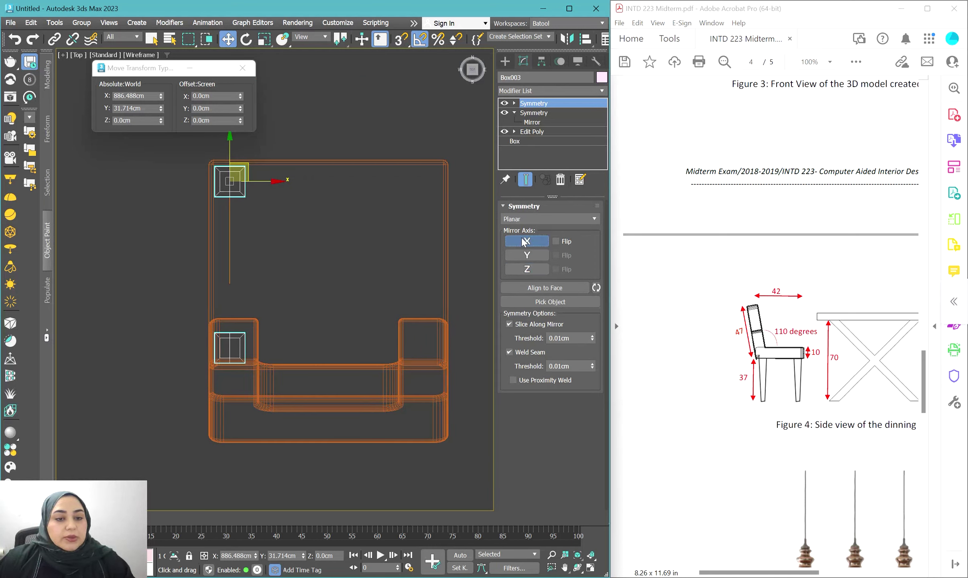
# Step: Align the second mirror's X position to the chair's centre and enable Flip
pyautogui.hotkey('alt', 'a')
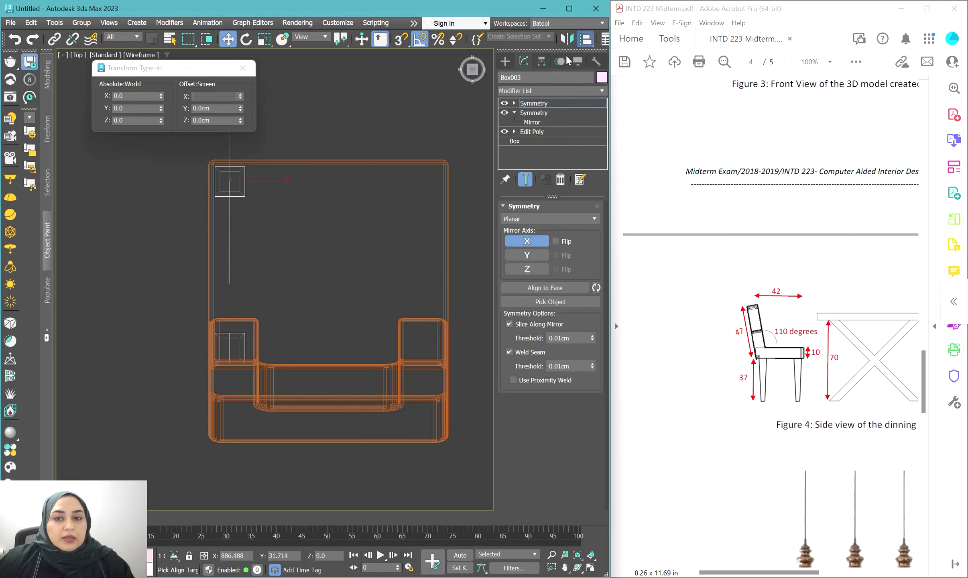
pyautogui.click(367, 165)
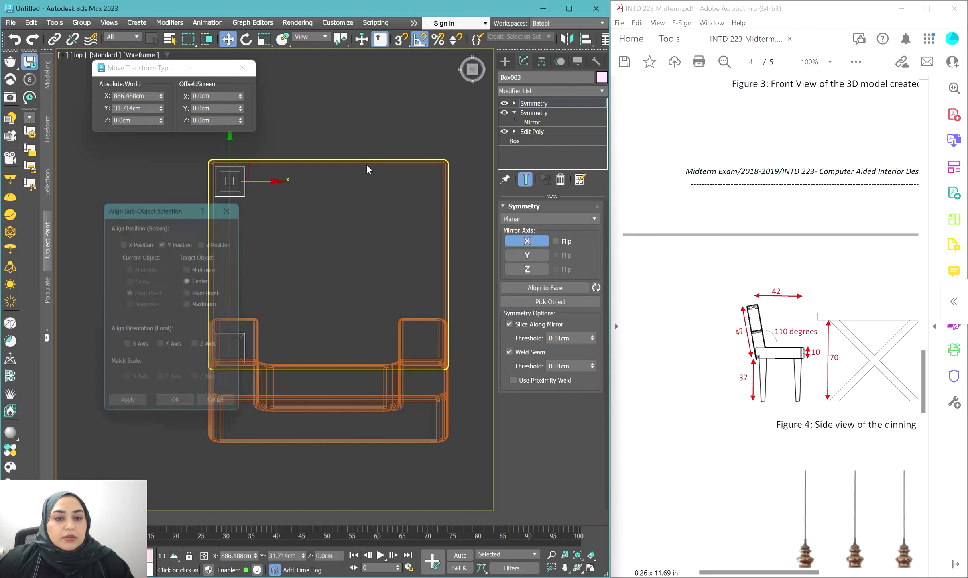
pyautogui.click(165, 240)
pyautogui.click(122, 240)
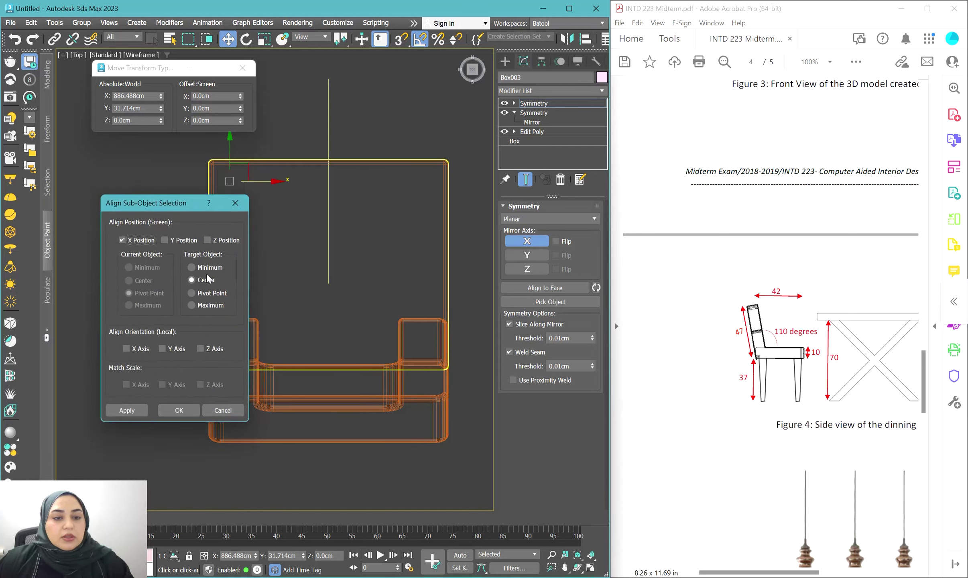
pyautogui.click(178, 411)
pyautogui.click(555, 241)
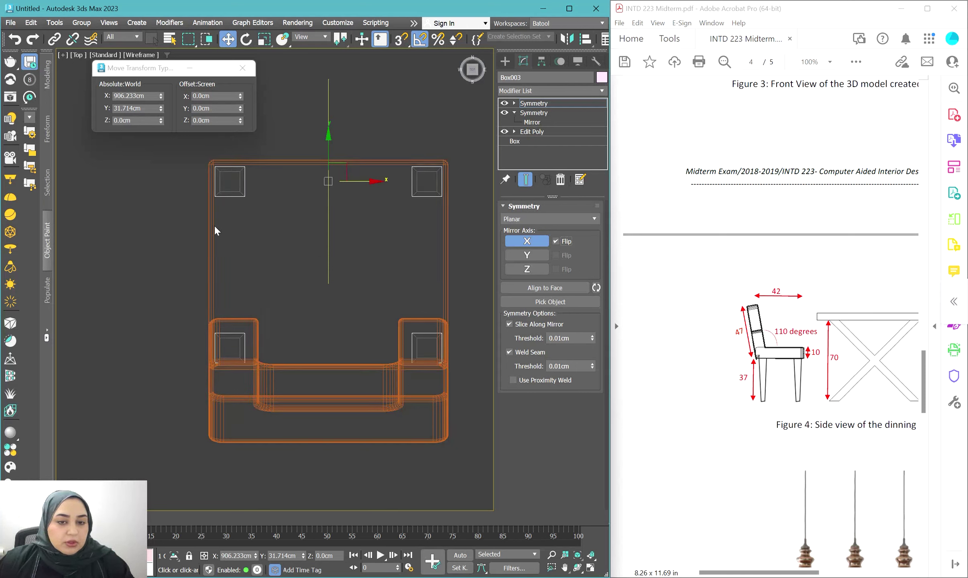
pyautogui.click(573, 103)
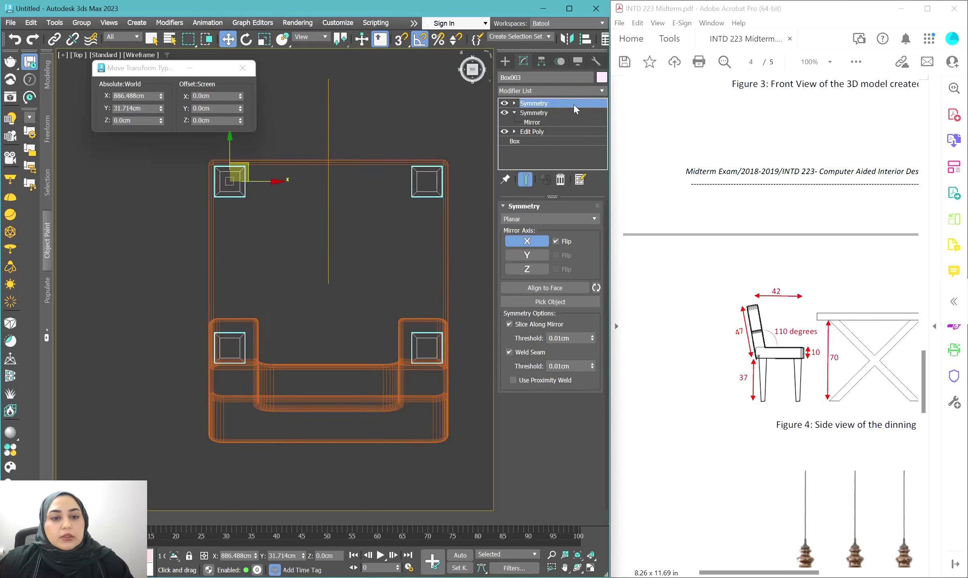
pyautogui.scroll(-4, 189, 349)
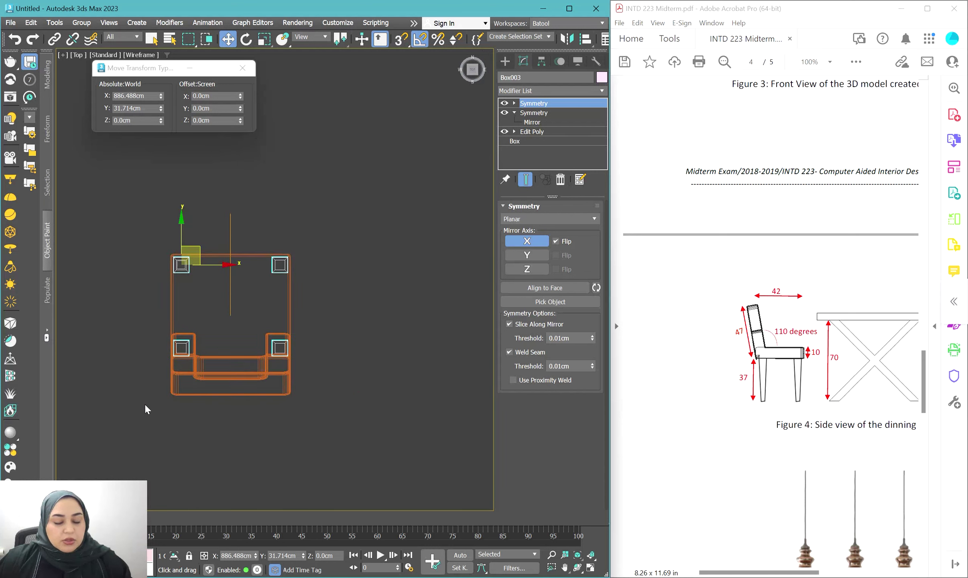
# Step: Align the legs on Z to the seat ChamferBox, leg Maximum to seat Minimum
pyautogui.keyDown('alt'); pyautogui.moveTo(145, 404); pyautogui.dragTo(294, 395, button='middle'); pyautogui.keyUp('alt')
pyautogui.scroll(-2, 193, 363)
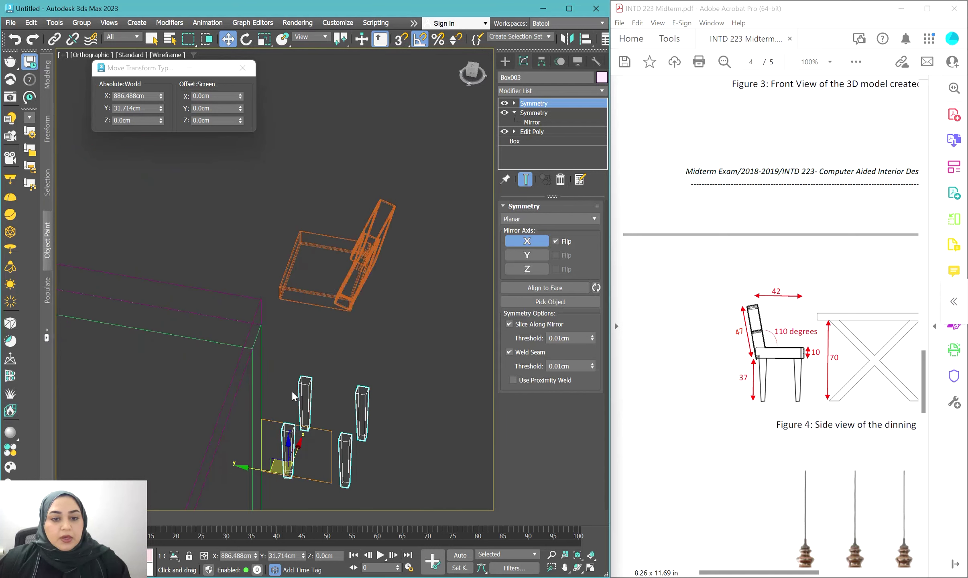
pyautogui.click(585, 40)
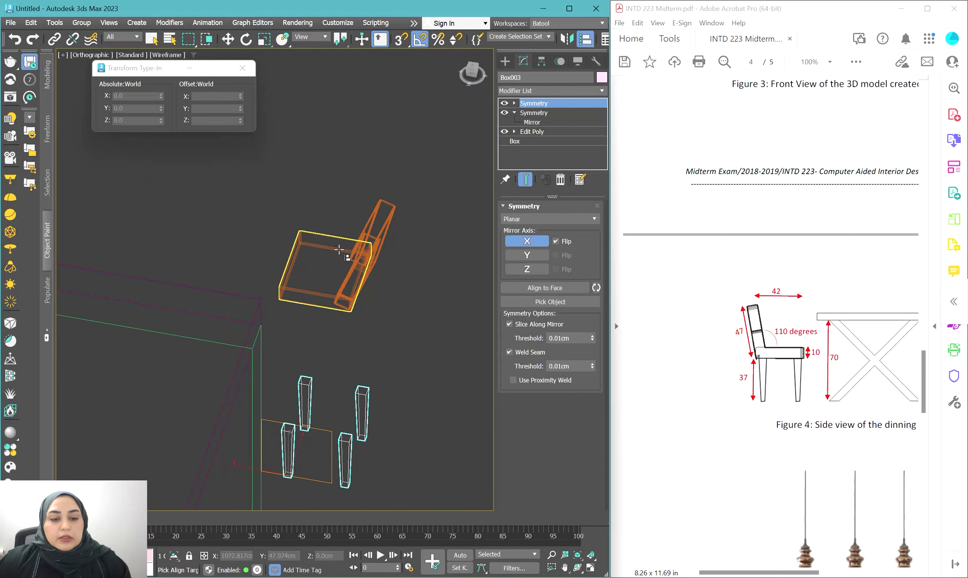
pyautogui.click(320, 234)
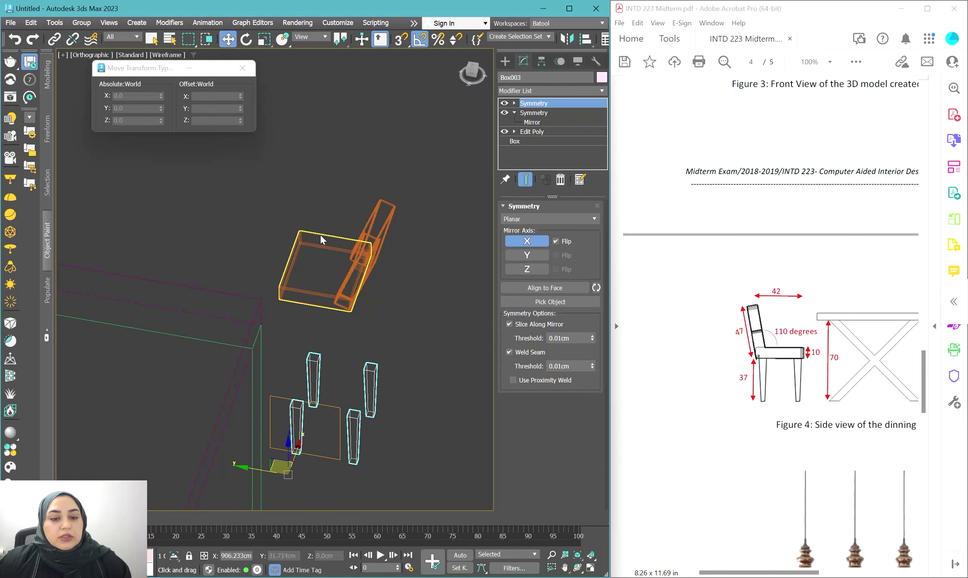
pyautogui.click(140, 240)
pyautogui.click(207, 239)
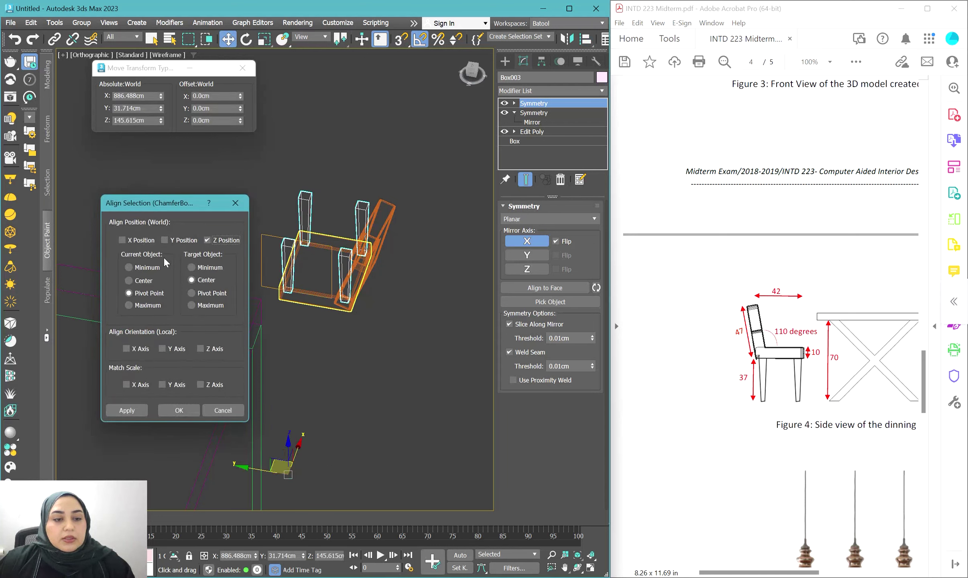
pyautogui.click(156, 308)
pyautogui.click(196, 267)
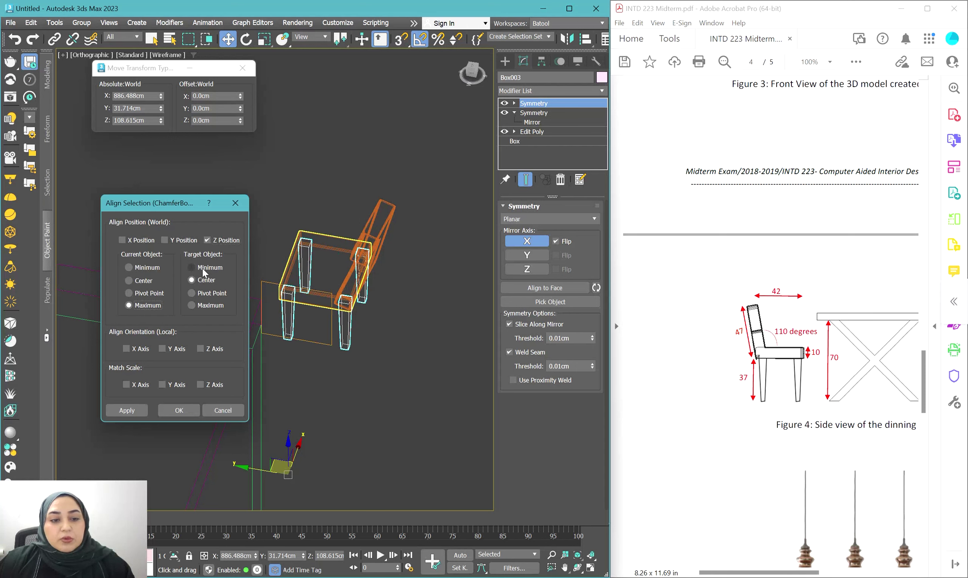
pyautogui.click(179, 410)
# Step: Group all the chair's parts into a group named 'chair'
pyautogui.scroll(2, 372, 346)
pyautogui.press('F3')
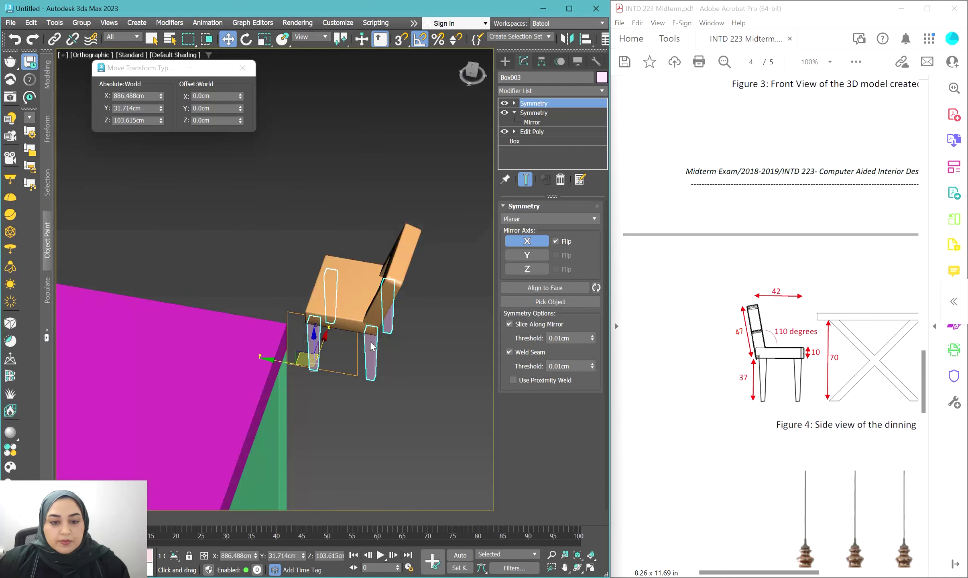
pyautogui.scroll(-2, 424, 256)
pyautogui.moveTo(425, 229); pyautogui.dragTo(341, 297)
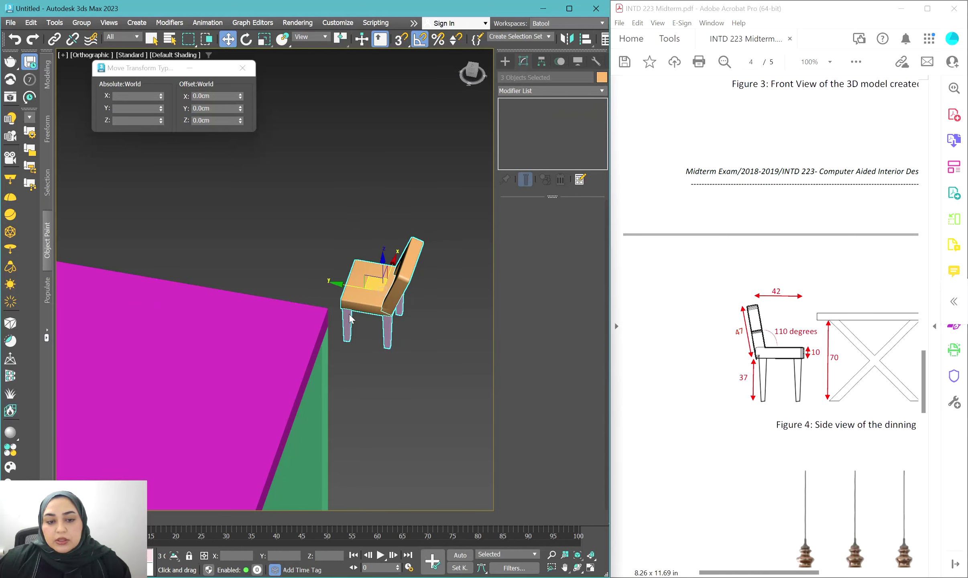
pyautogui.click(82, 23)
pyautogui.click(92, 41)
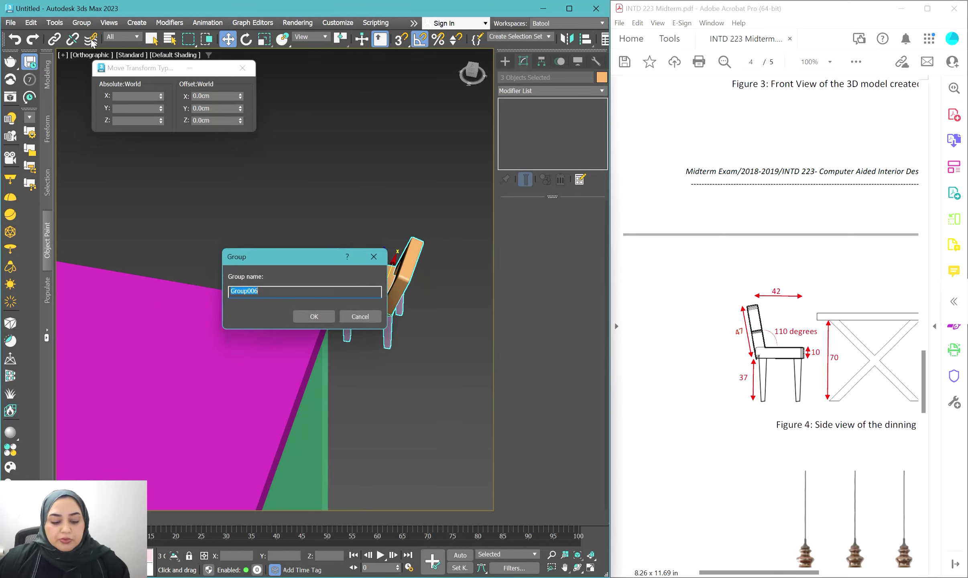
pyautogui.write('chair')
pyautogui.press('Return')
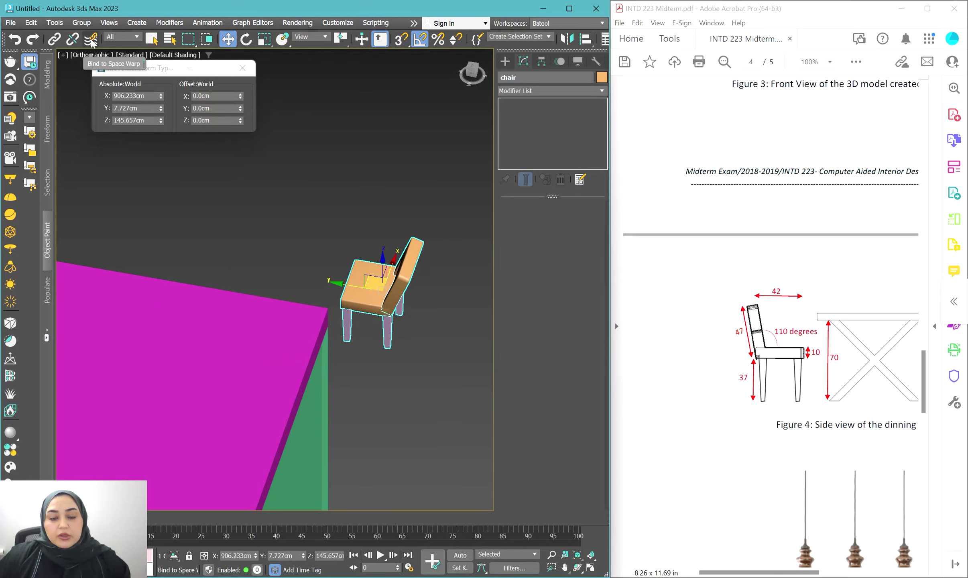
# Step: Place the chair in front of the table's long side and drag out a clone to its left
pyautogui.press('t')
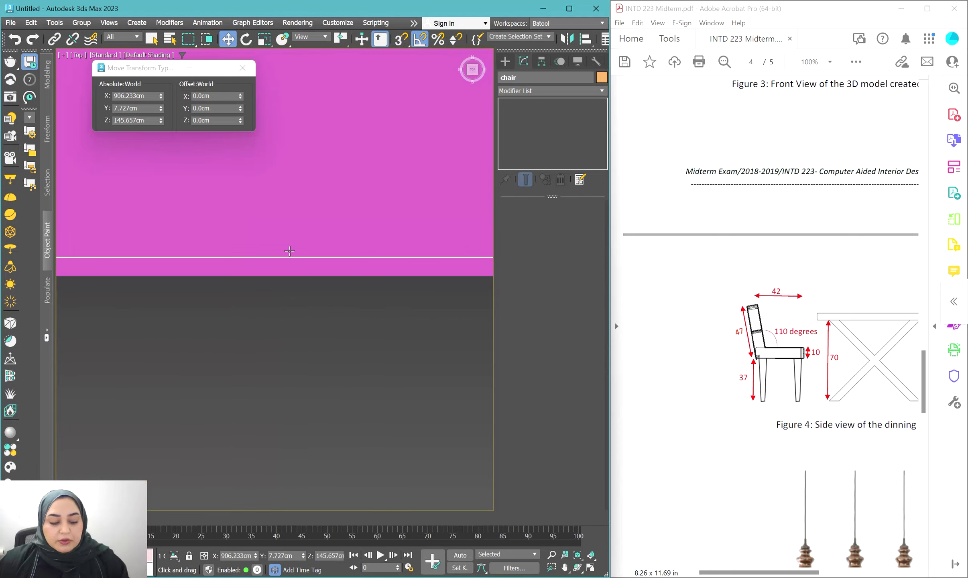
pyautogui.press('F3')
pyautogui.scroll(-5, 309, 274)
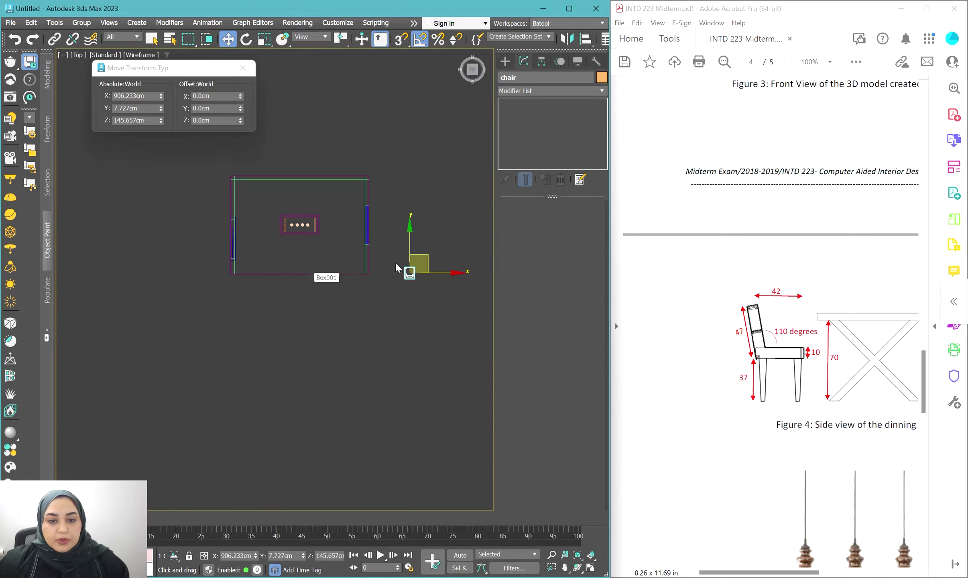
pyautogui.scroll(3, 395, 261)
pyautogui.moveTo(436, 261); pyautogui.dragTo(230, 191)
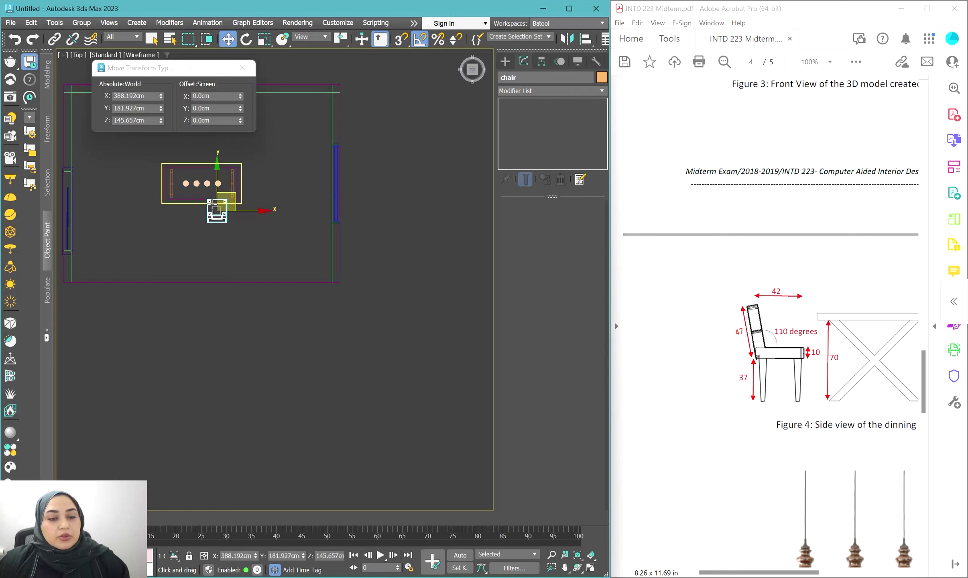
pyautogui.scroll(5, 201, 169)
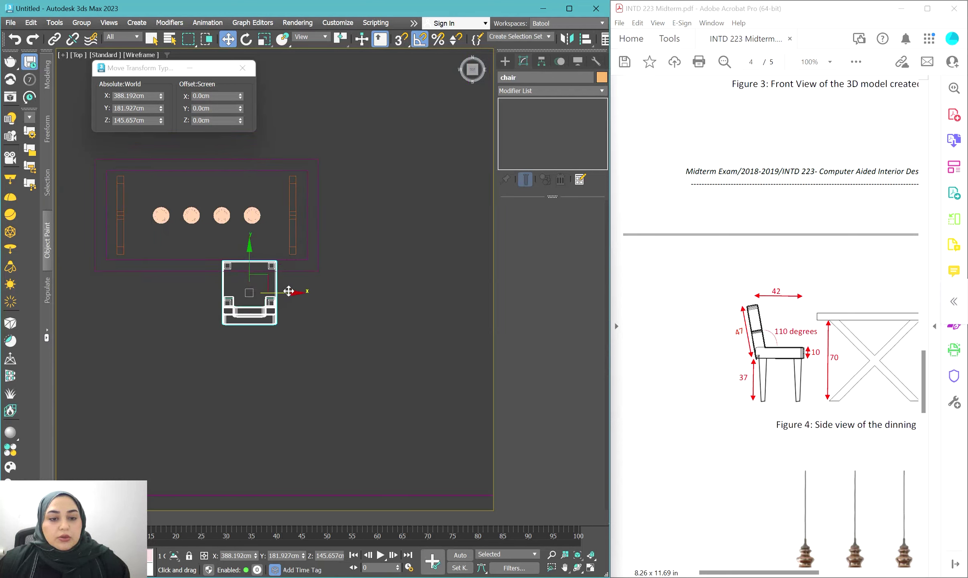
pyautogui.moveTo(289, 294); pyautogui.dragTo(293, 294)
pyautogui.moveTo(255, 263)
pyautogui.mouseDown()
pyautogui.moveTo(263, 277)
pyautogui.moveTo(220, 272)
pyautogui.mouseUp()
pyautogui.click(347, 344)
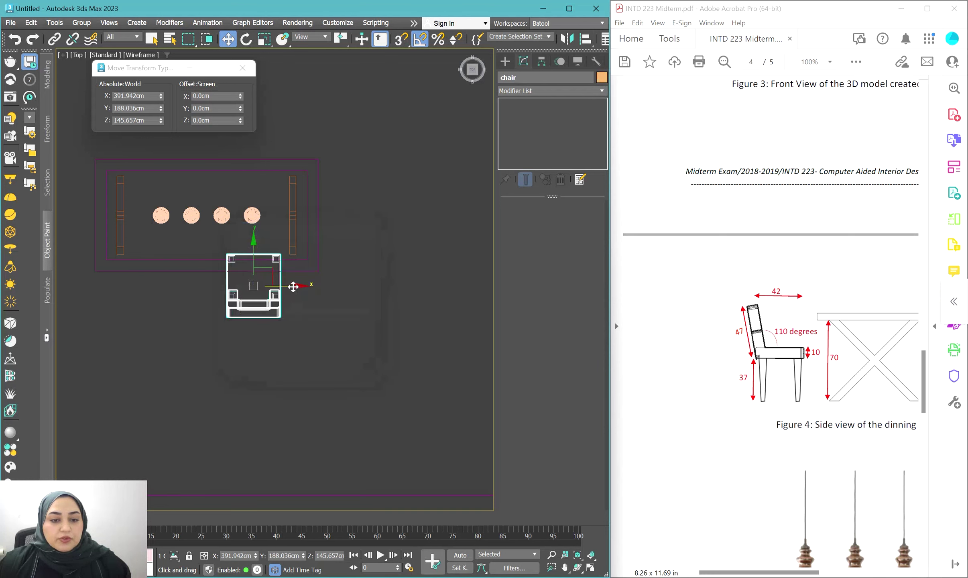
pyautogui.keyDown('shift'); pyautogui.moveTo(298, 283); pyautogui.dragTo(202, 268); pyautogui.keyUp('shift')
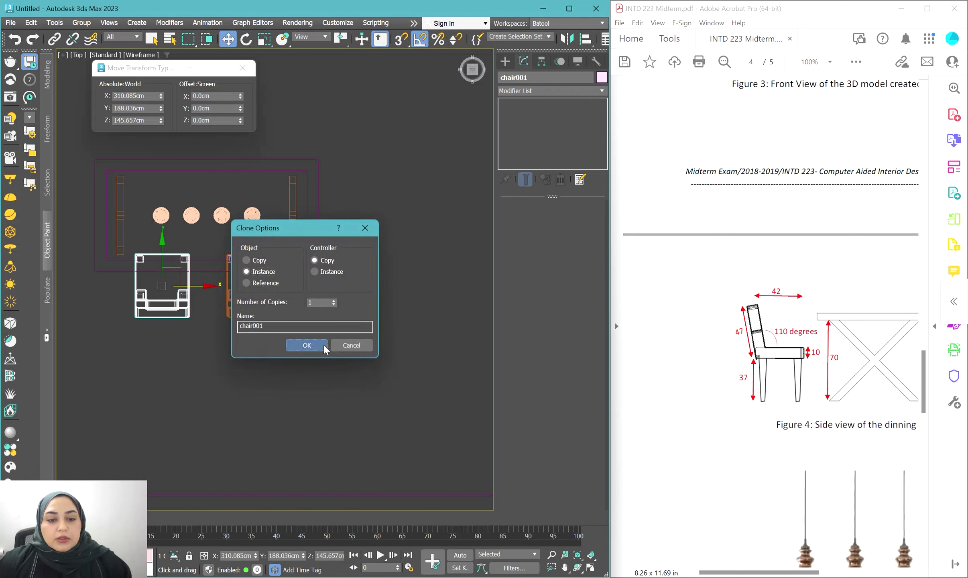
# Step: Mirror both chairs along Y as instances and move them to the table's far side
pyautogui.click(324, 345)
pyautogui.keyDown('ctrl'); pyautogui.click(267, 315); pyautogui.keyUp('ctrl')
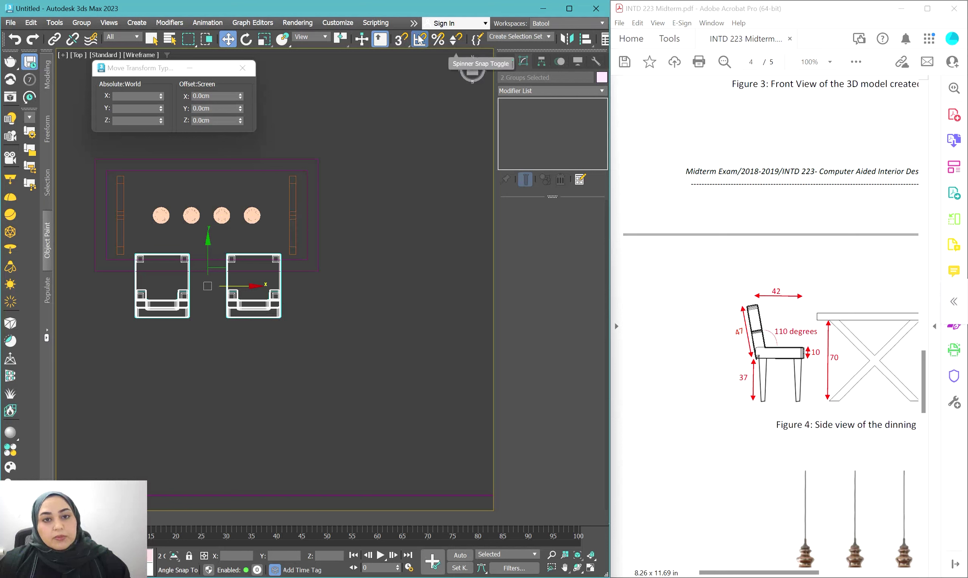
pyautogui.click(566, 39)
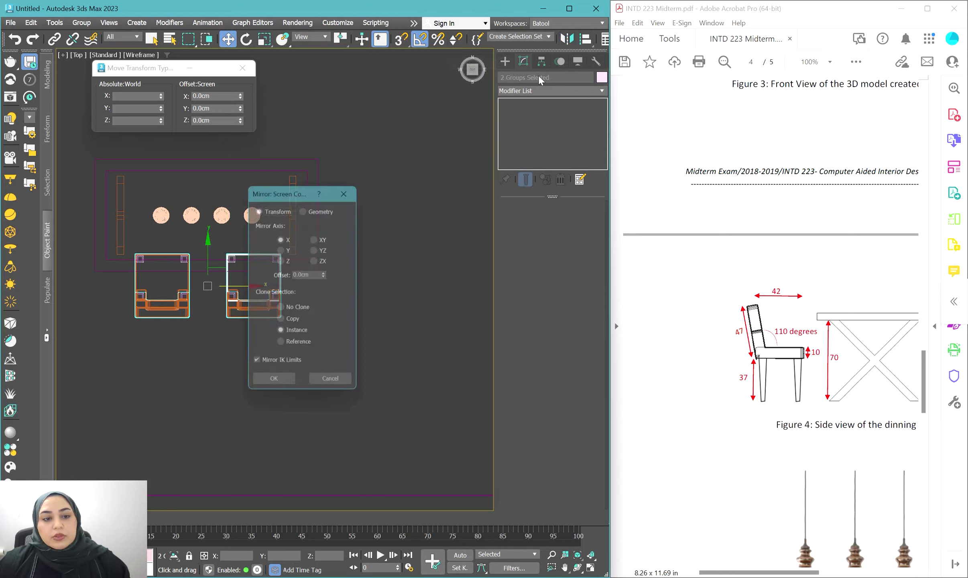
pyautogui.click(287, 250)
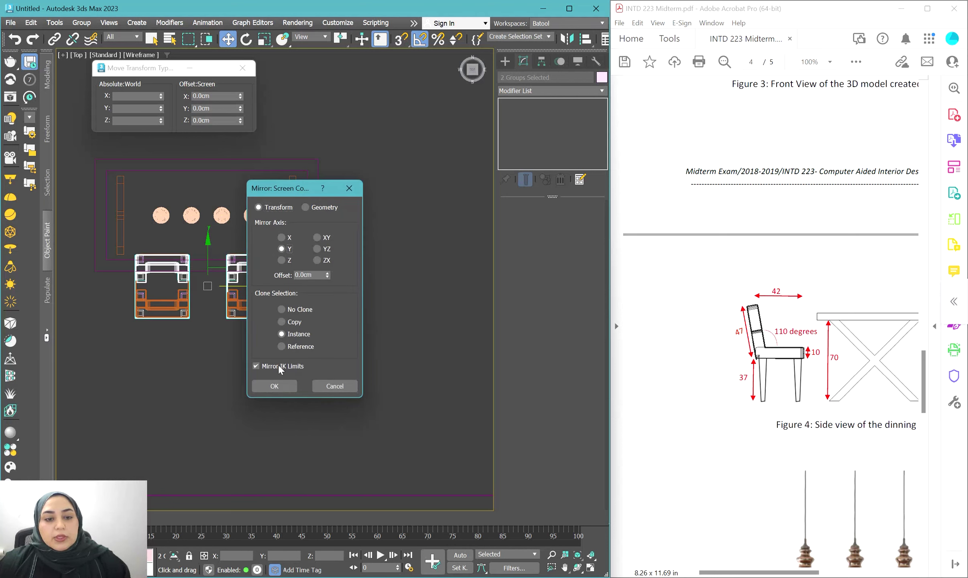
pyautogui.click(274, 386)
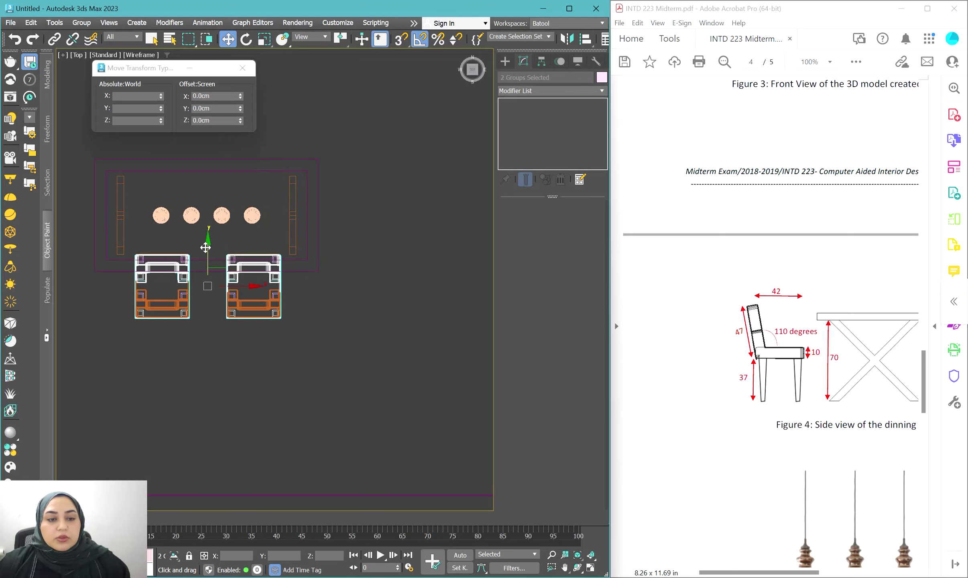
pyautogui.moveTo(205, 248); pyautogui.dragTo(208, 108)
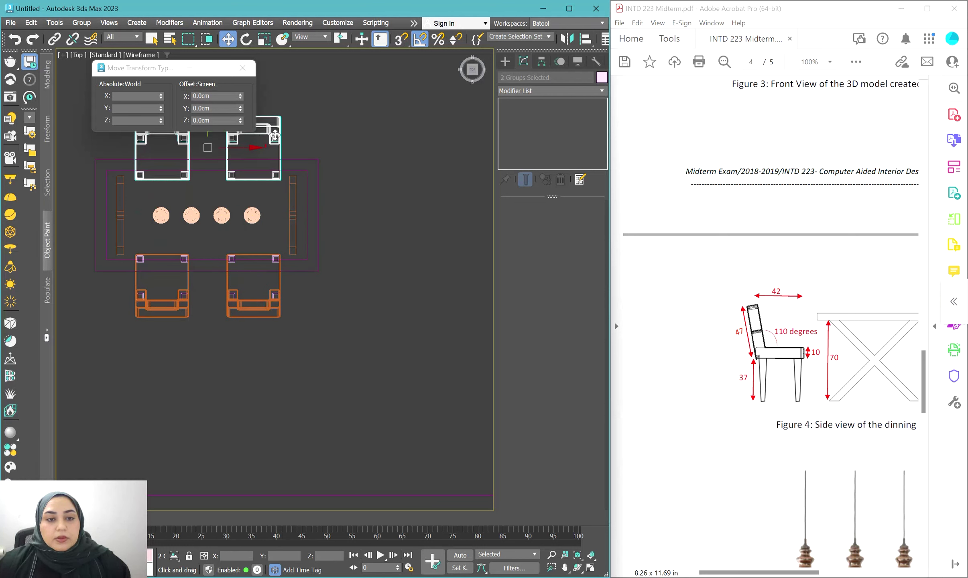
pyautogui.moveTo(275, 135); pyautogui.dragTo(363, 200, button='middle')
# Step: Create a clone of a far-side chair rotated 90° to cap one table end
pyautogui.click(344, 186)
pyautogui.press('e')
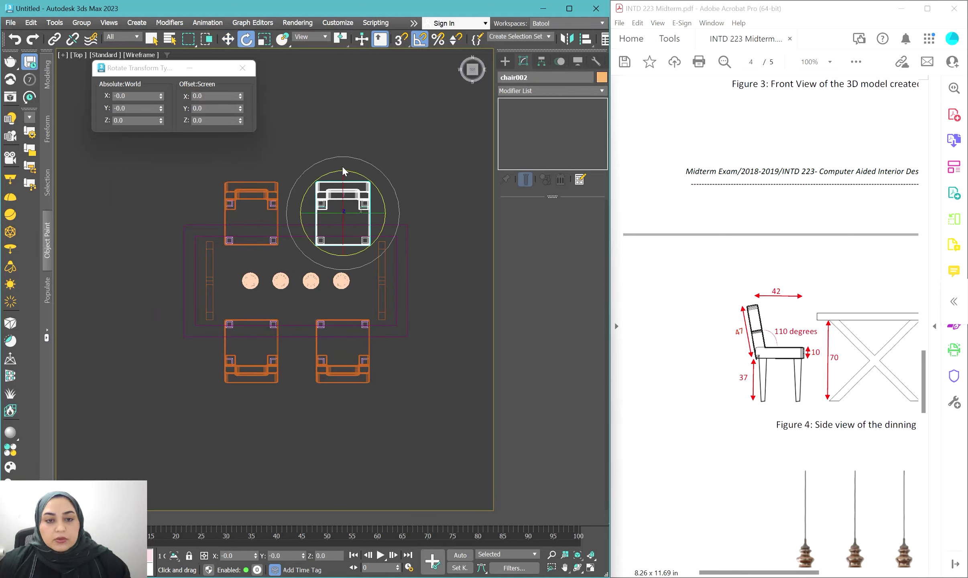
pyautogui.moveTo(354, 173)
pyautogui.keyDown('shift'); pyautogui.mouseDown()
pyautogui.moveTo(389, 168)
pyautogui.moveTo(436, 275)
pyautogui.moveTo(446, 265)
pyautogui.mouseUp(); pyautogui.keyUp('shift')
pyautogui.click(306, 345)
pyautogui.press('w')
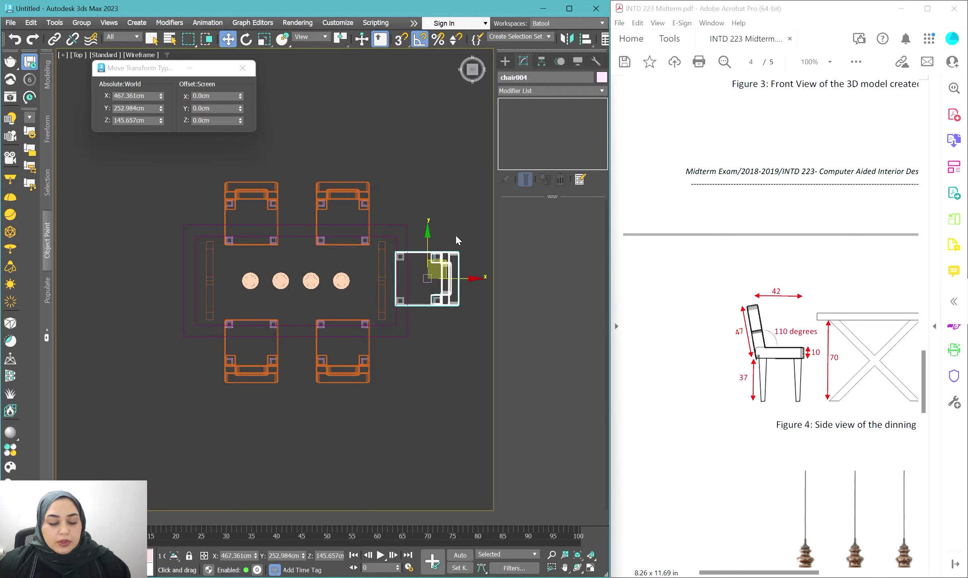
# Step: Clone the end chair turned to face the opposite way and move it to the table's left end
pyautogui.press('e')
pyautogui.keyDown('shift'); pyautogui.moveTo(444, 241); pyautogui.dragTo(397, 330); pyautogui.keyUp('shift')
pyautogui.press('Return')
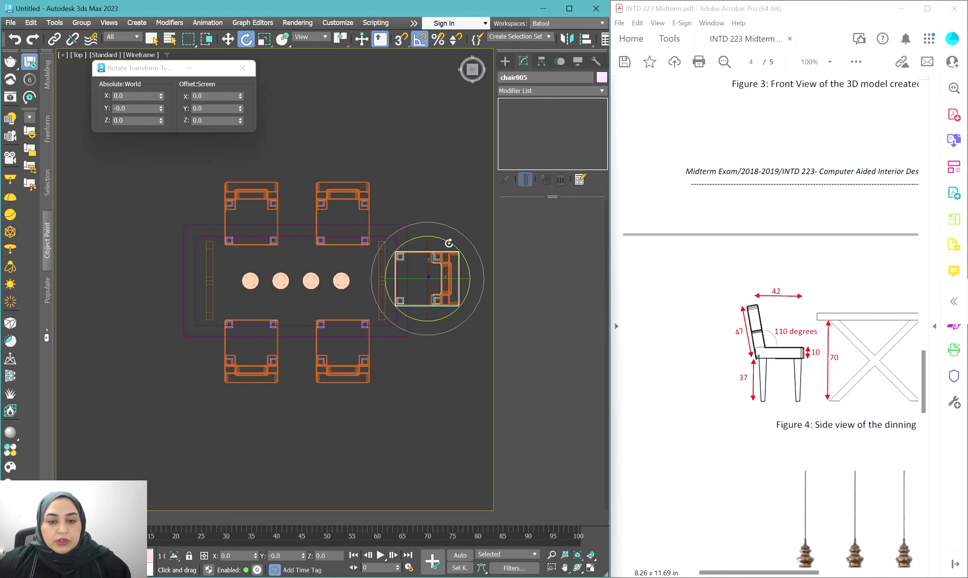
pyautogui.moveTo(443, 238); pyautogui.dragTo(385, 222)
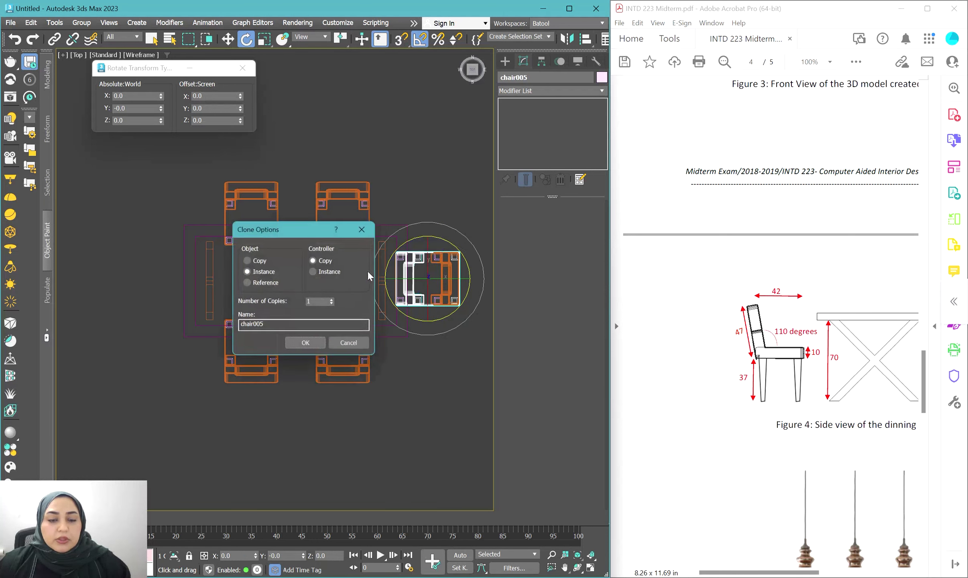
pyautogui.click(308, 343)
pyautogui.press('w')
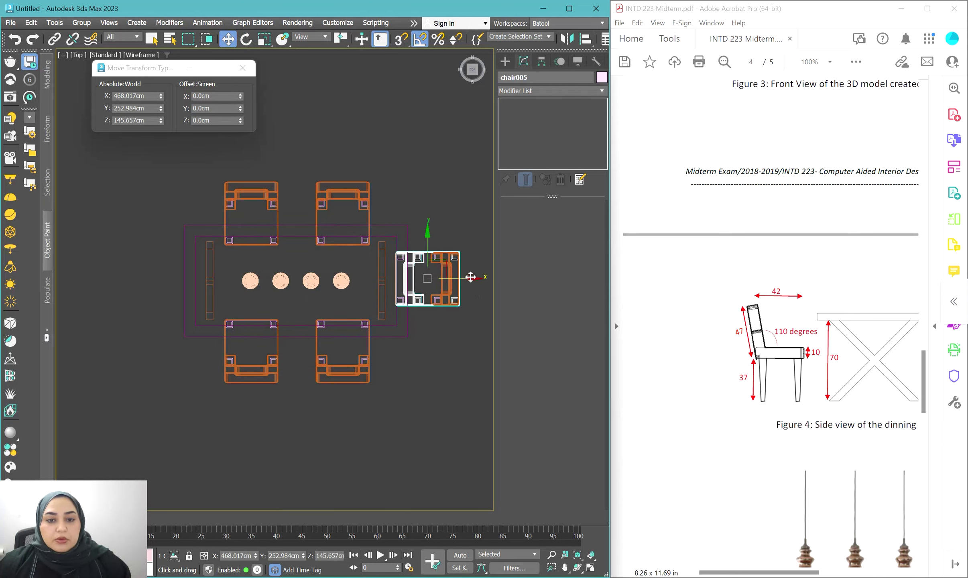
pyautogui.moveTo(470, 276); pyautogui.dragTo(206, 272)
pyautogui.scroll(-3, 252, 274)
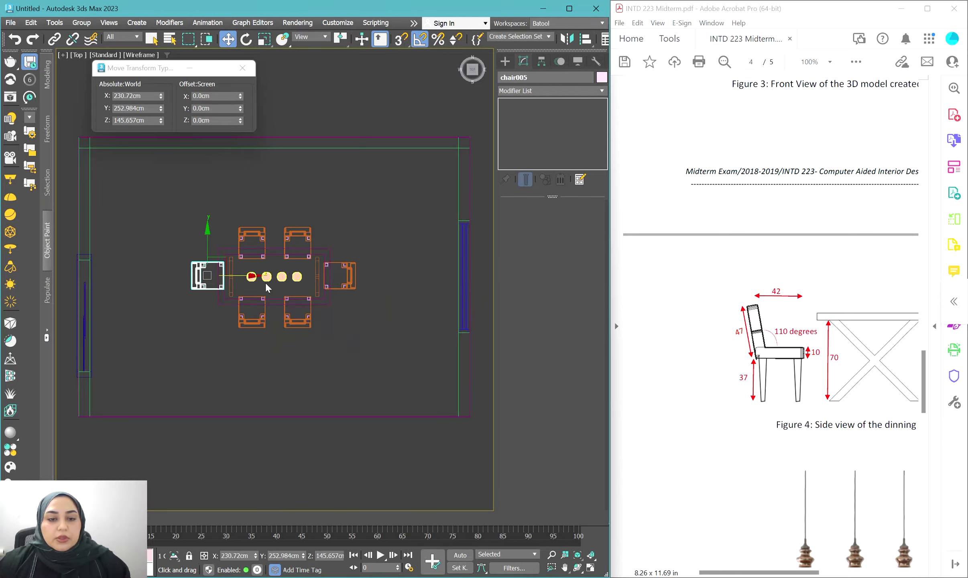
# Step: Drop all six chairs onto the floor slab, aligning their Z Minimum to the slab's Maximum
pyautogui.keyDown('alt'); pyautogui.moveTo(301, 363); pyautogui.dragTo(315, 273, button='middle'); pyautogui.keyUp('alt')
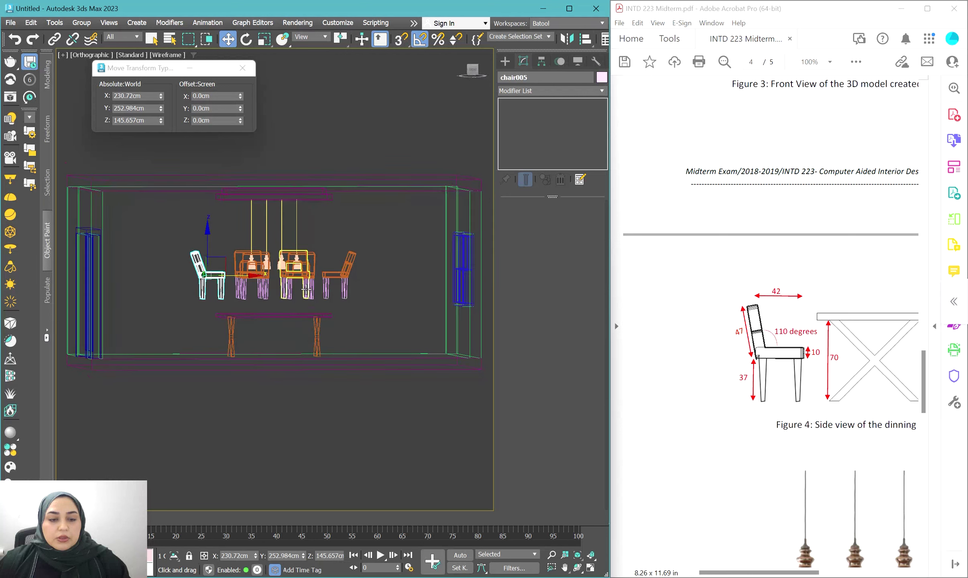
pyautogui.press('F3')
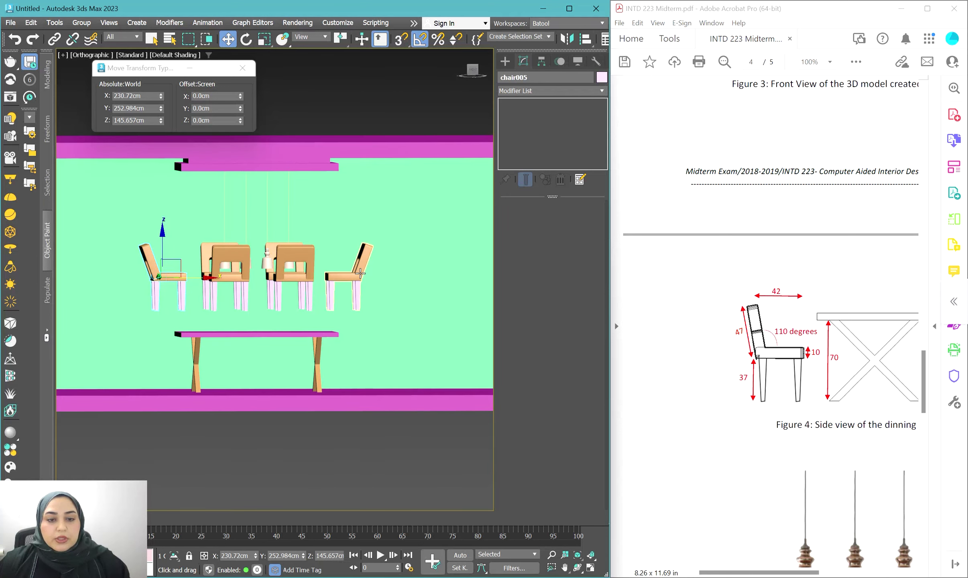
pyautogui.click(292, 265)
pyautogui.click(293, 265)
pyautogui.keyDown('ctrl'); pyautogui.click(207, 249); pyautogui.keyUp('ctrl')
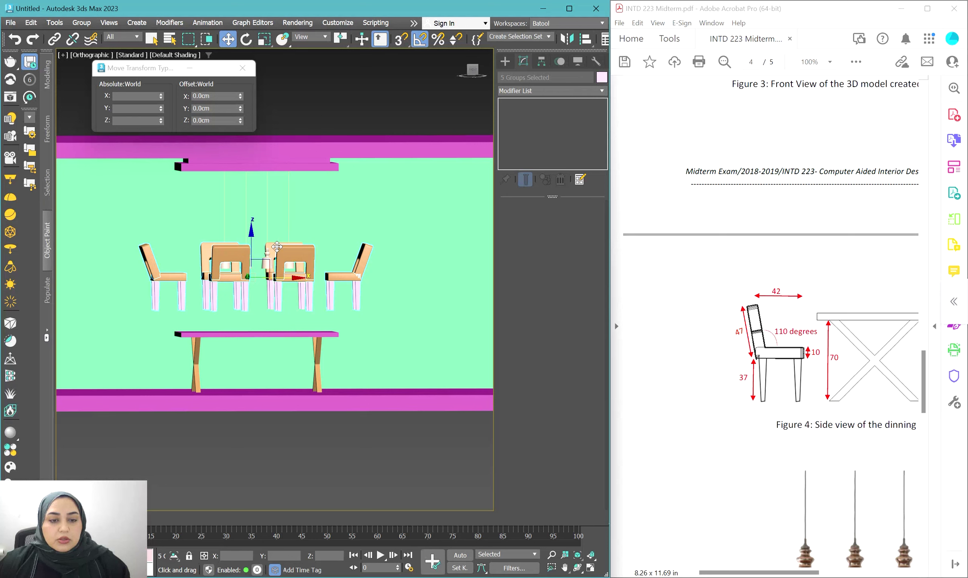
pyautogui.keyDown('ctrl'); pyautogui.click(273, 244); pyautogui.keyUp('ctrl')
pyautogui.keyDown('ctrl'); pyautogui.click(270, 253); pyautogui.keyUp('ctrl')
pyautogui.click(566, 39)
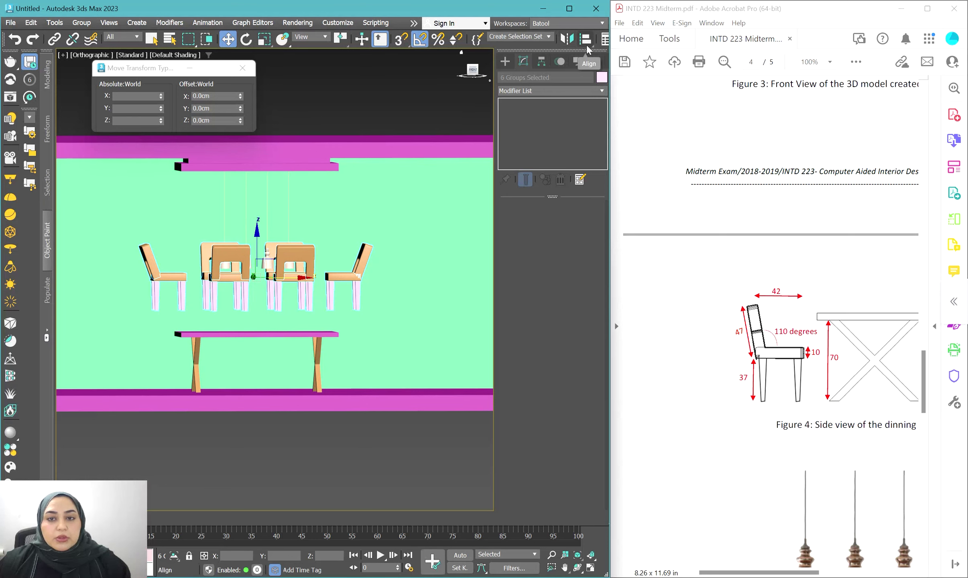
pyautogui.click(354, 403)
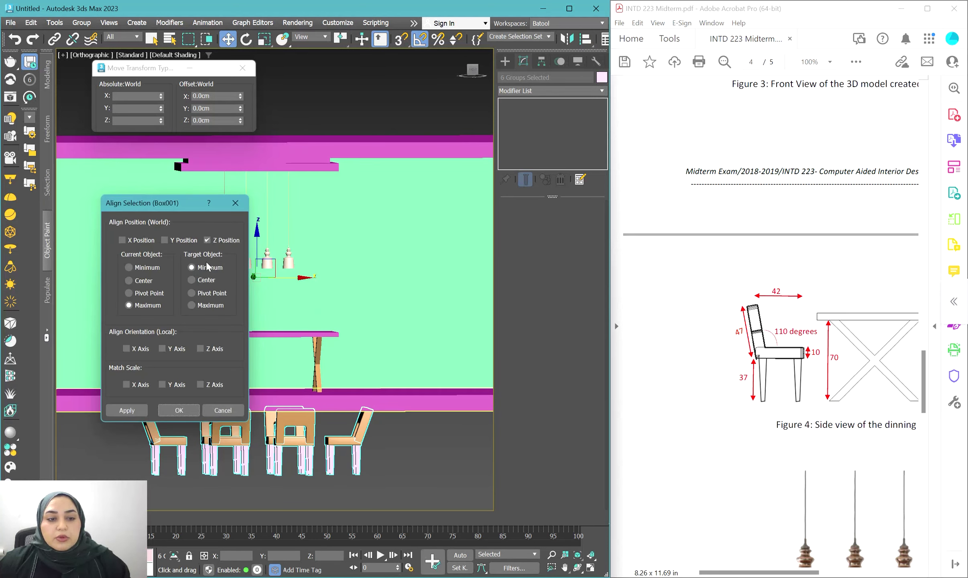
pyautogui.click(147, 267)
pyautogui.click(200, 306)
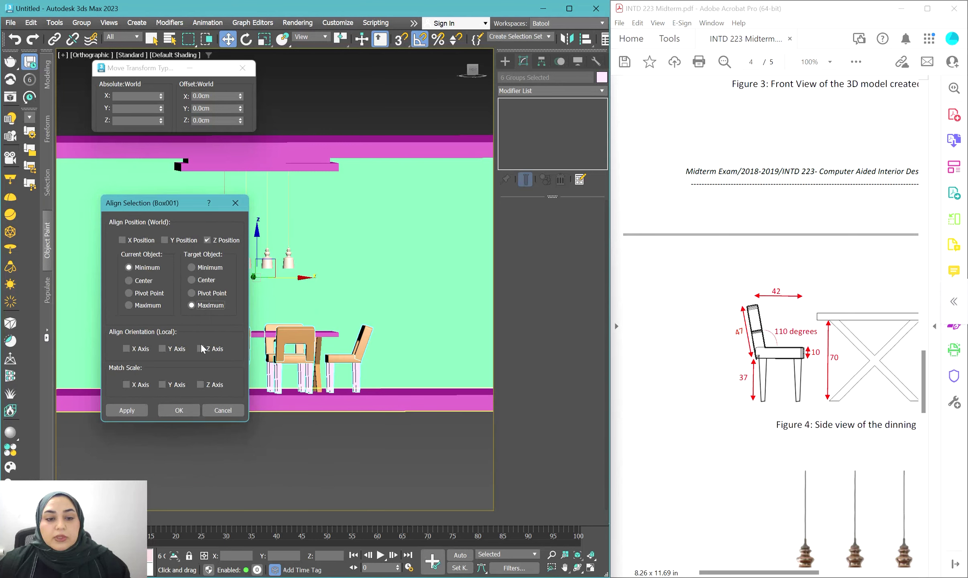
pyautogui.click(193, 410)
# Step: Orbit and zoom around the room to check the chair layout against the exam PDF
pyautogui.scroll(-5, 257, 342)
pyautogui.keyDown('alt'); pyautogui.moveTo(257, 341); pyautogui.dragTo(289, 401, button='middle'); pyautogui.keyUp('alt')
pyautogui.scroll(15, 710, 257)
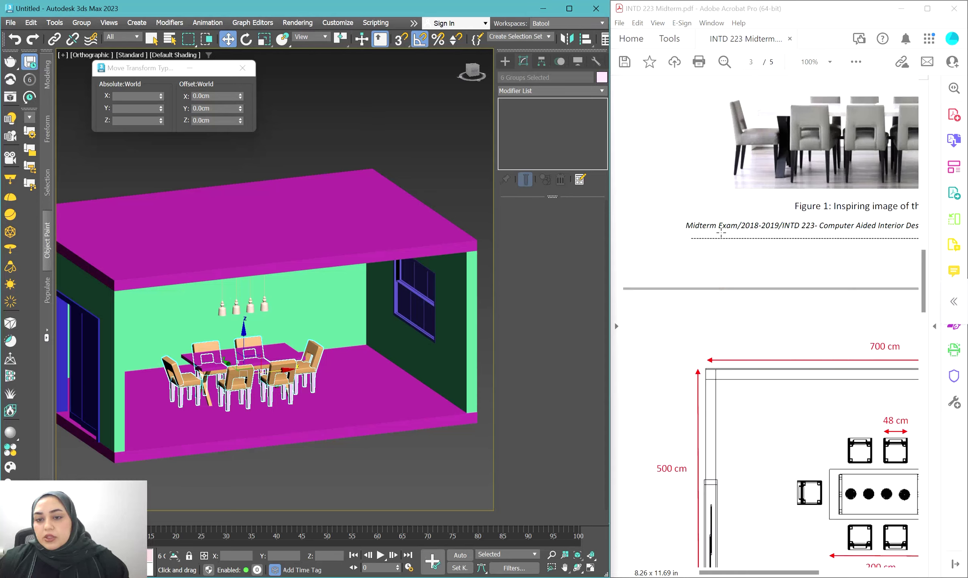
pyautogui.scroll(10, 721, 233)
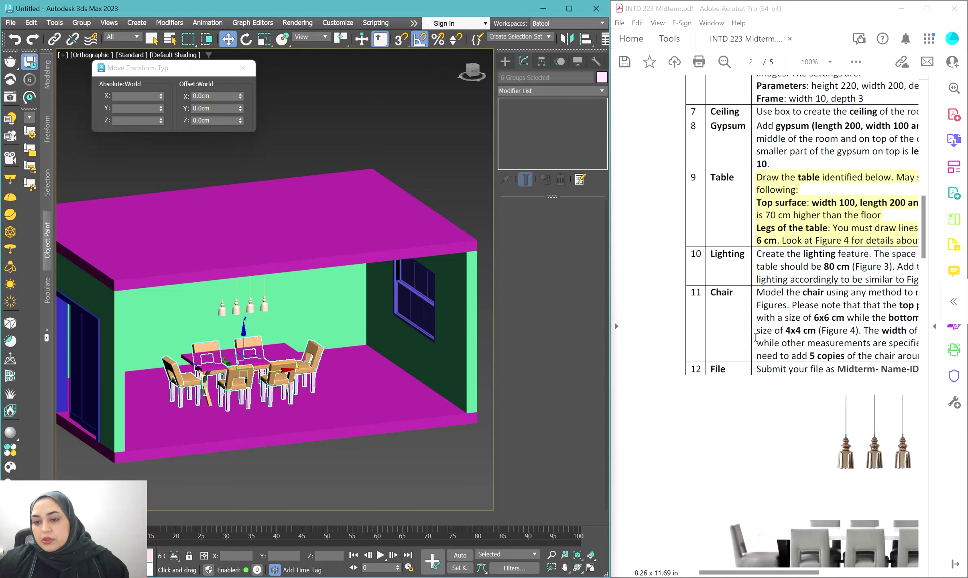
pyautogui.hscroll(5, 755, 337)
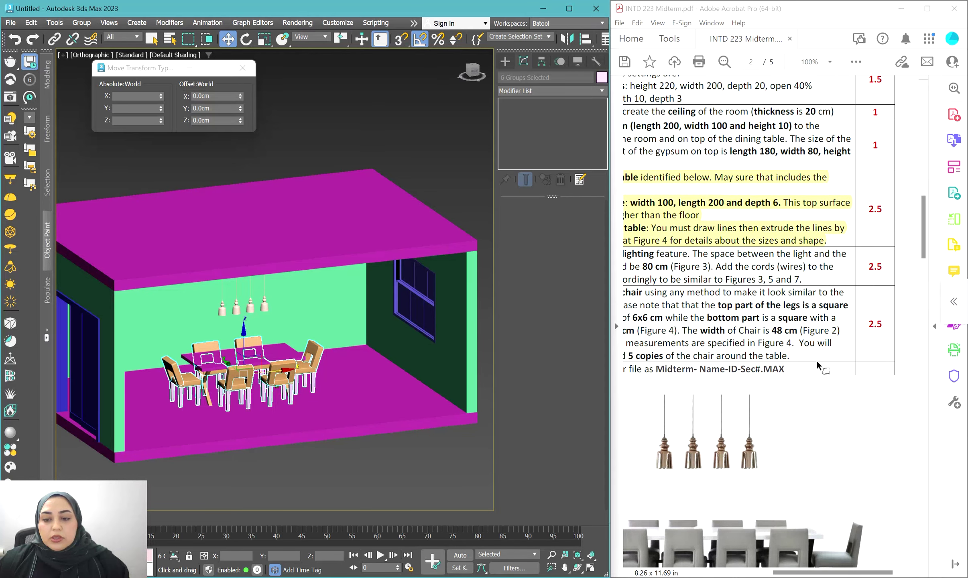
pyautogui.scroll(-3, 293, 437)
pyautogui.click(293, 436)
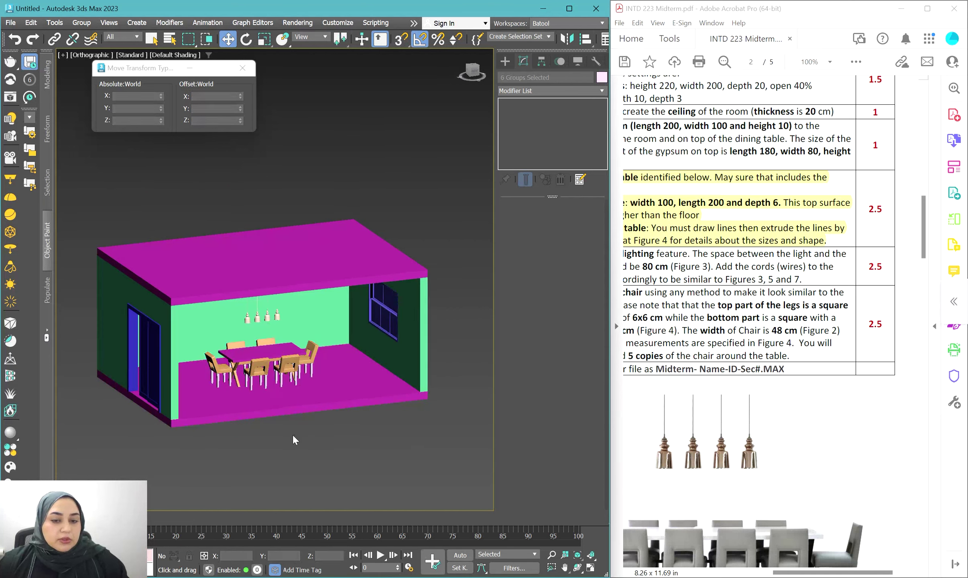
pyautogui.keyDown('alt'); pyautogui.moveTo(293, 436); pyautogui.dragTo(287, 414, button='middle'); pyautogui.keyUp('alt')
pyautogui.scroll(3, 285, 430)
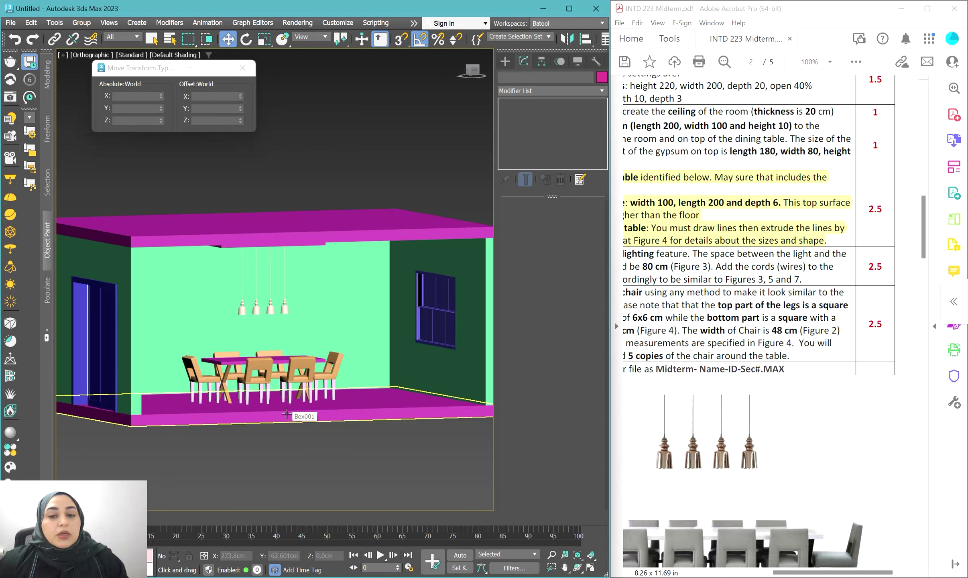